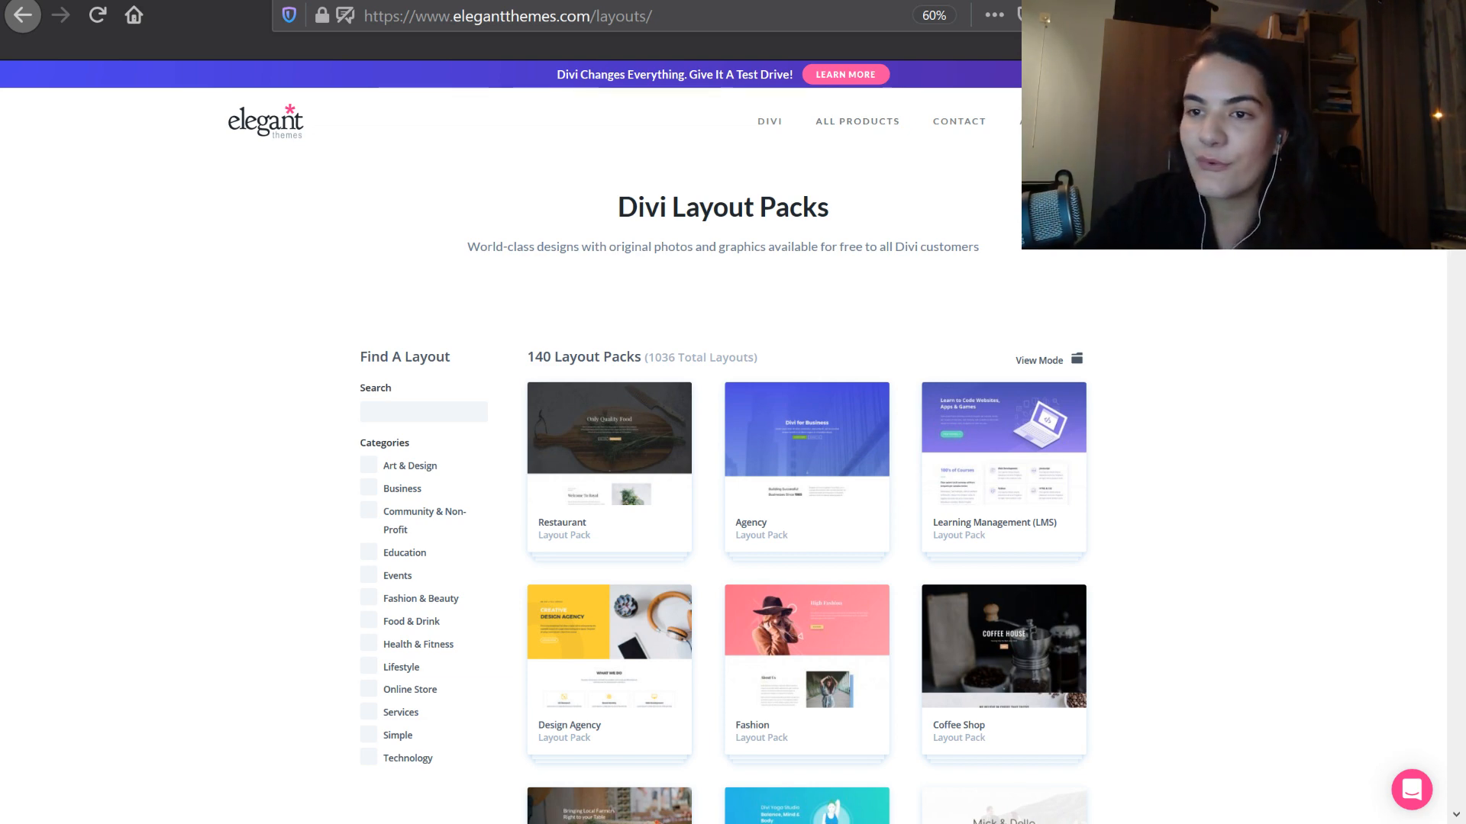
Find the Magazine layout pack at the end of the layout list and open its landing page's live demo
mouse_move(1456, 115)
mouse_down()
mouse_move(1413, 264)
mouse_move(1384, 475)
mouse_move(1448, 575)
mouse_move(1458, 764)
mouse_move(1460, 740)
mouse_up()
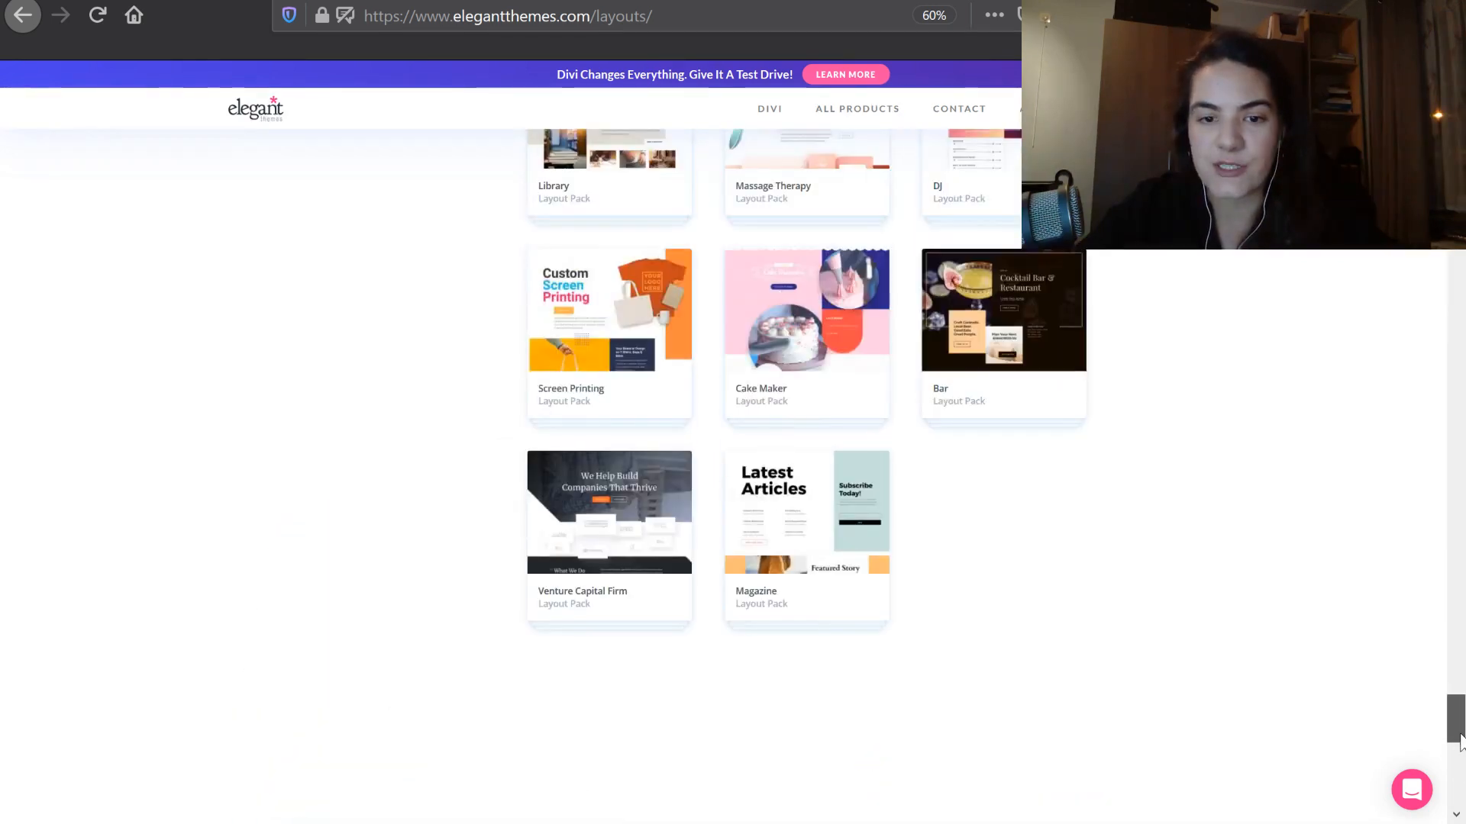
click(866, 569)
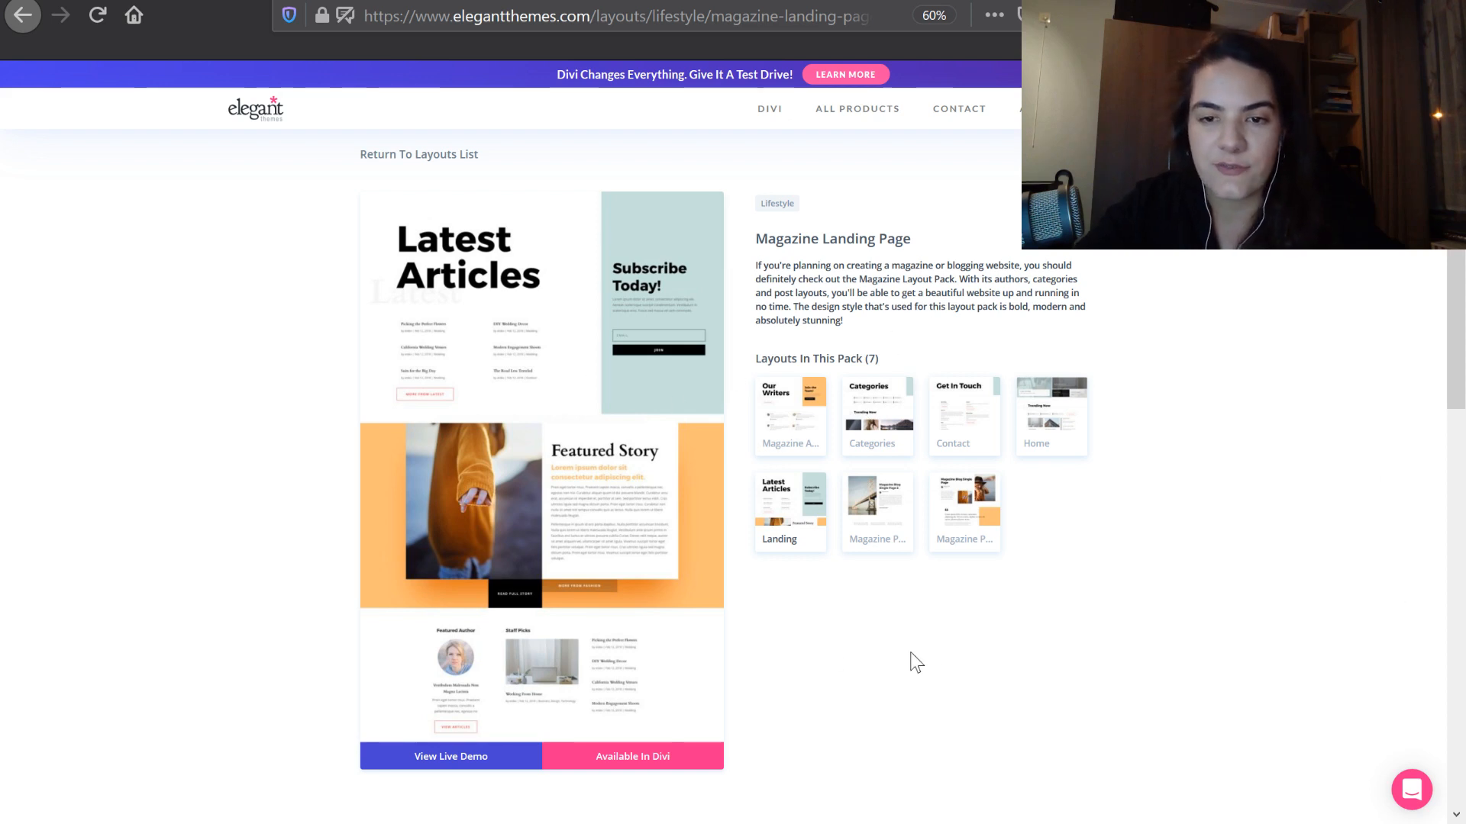
click(452, 758)
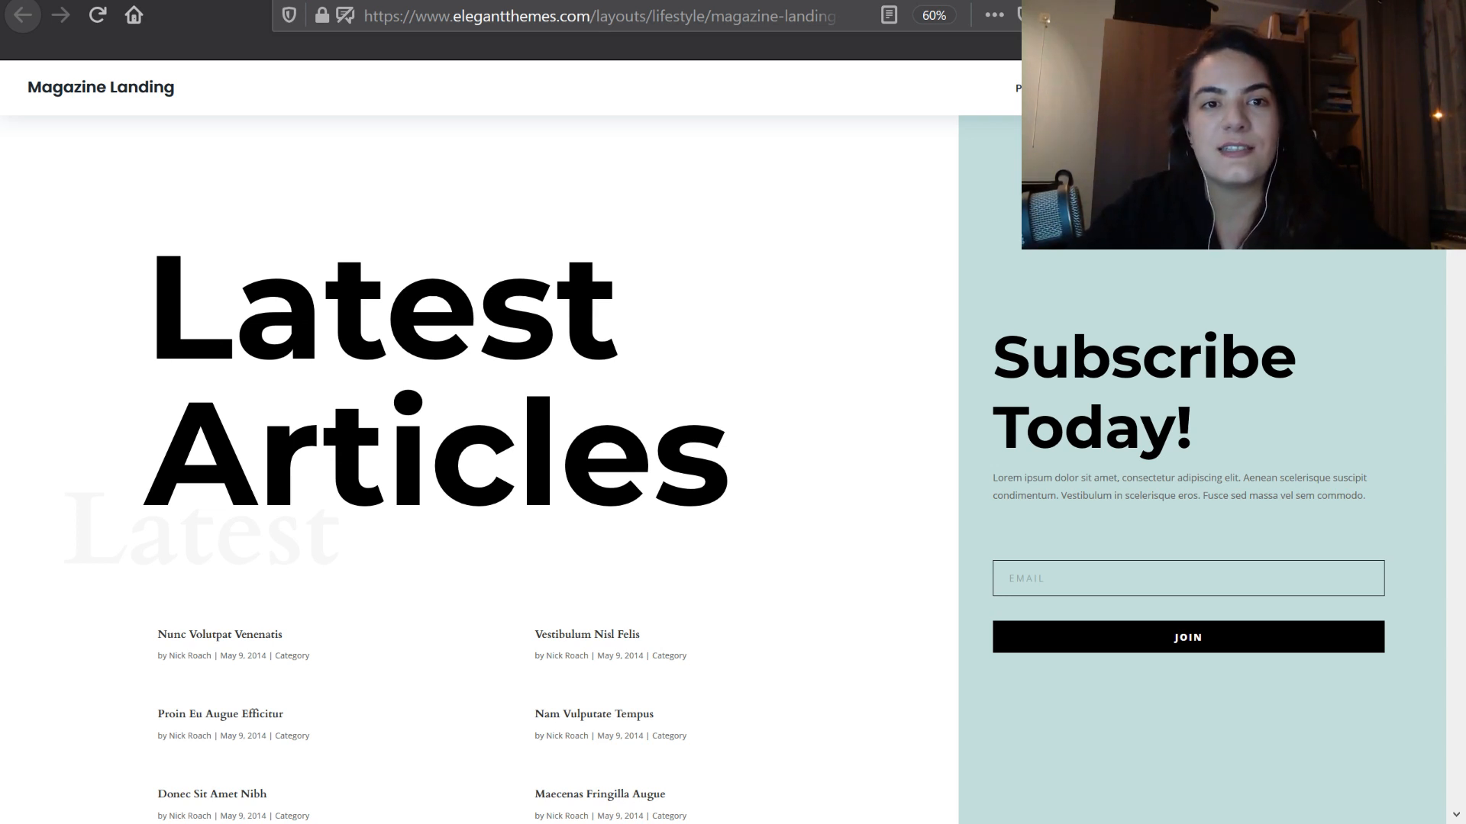
Switch to the sandbox magazine page and examine how its vertical header behaves along the desktop layout
click(488, 2)
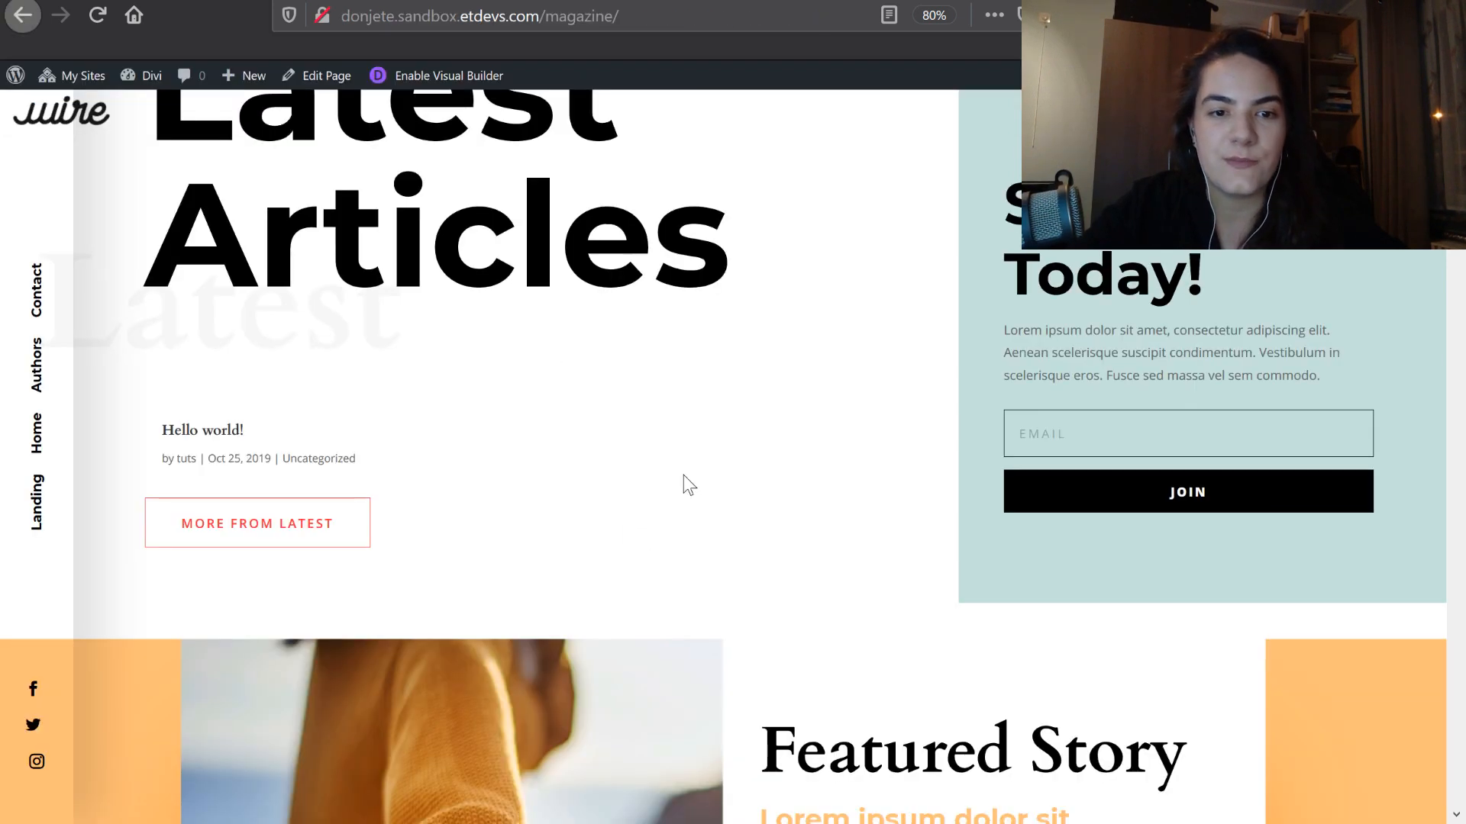
scroll(689, 486, up, 3)
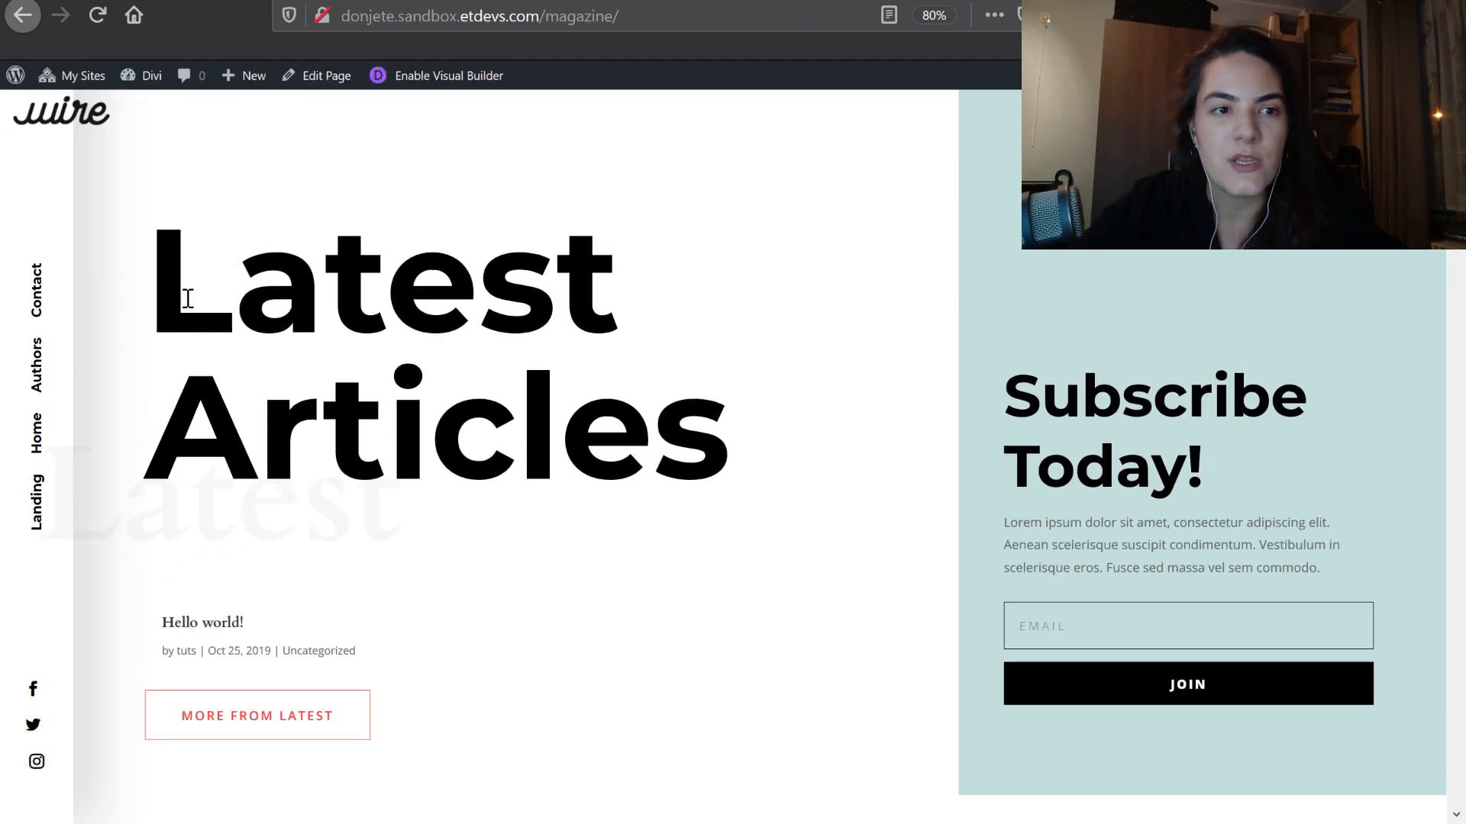
scroll(229, 420, down, 5)
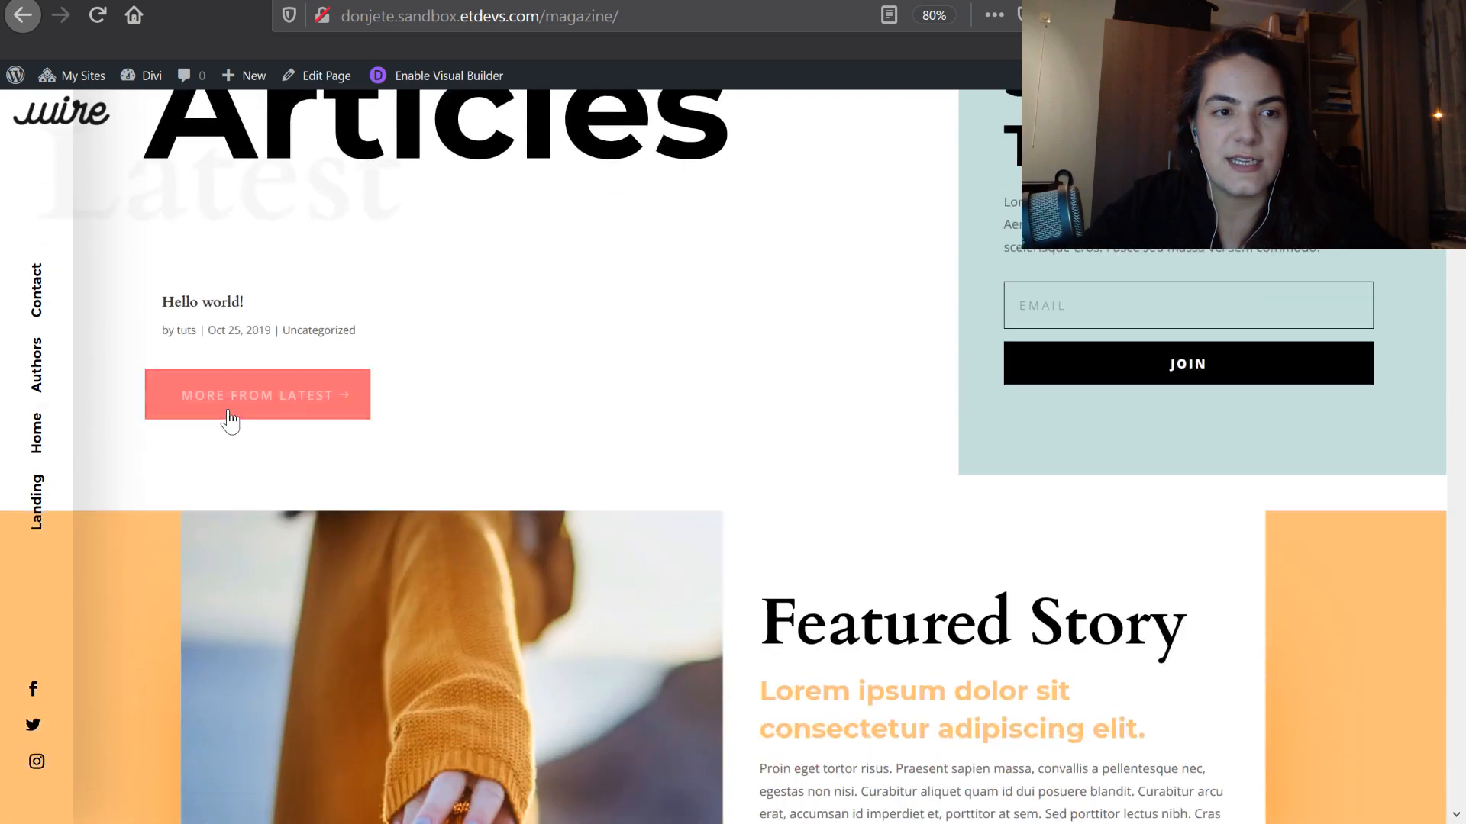
scroll(229, 420, down, 7)
scroll(699, 500, down, 10)
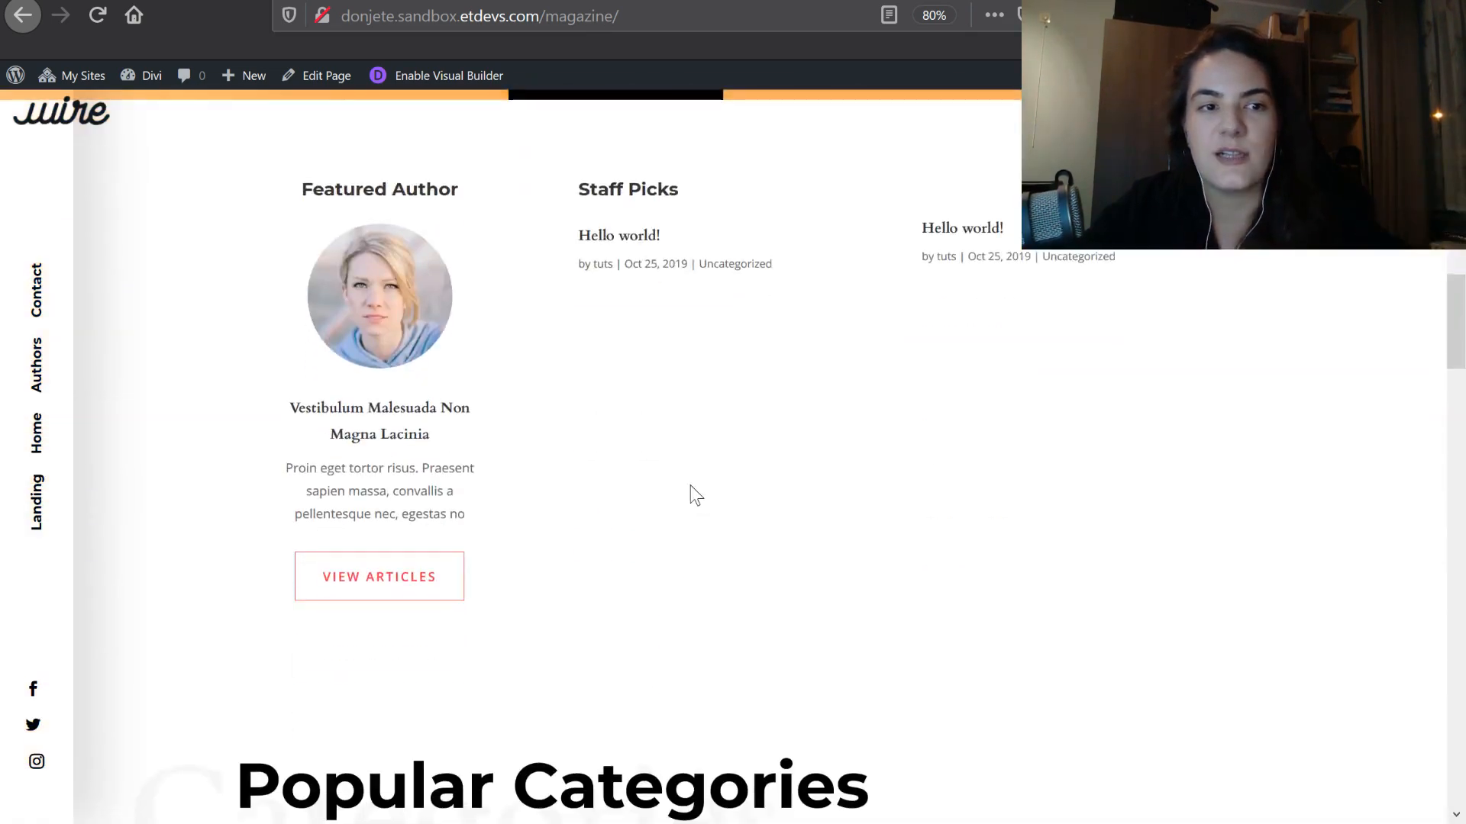
scroll(695, 494, down, 10)
scroll(690, 514, up, 11)
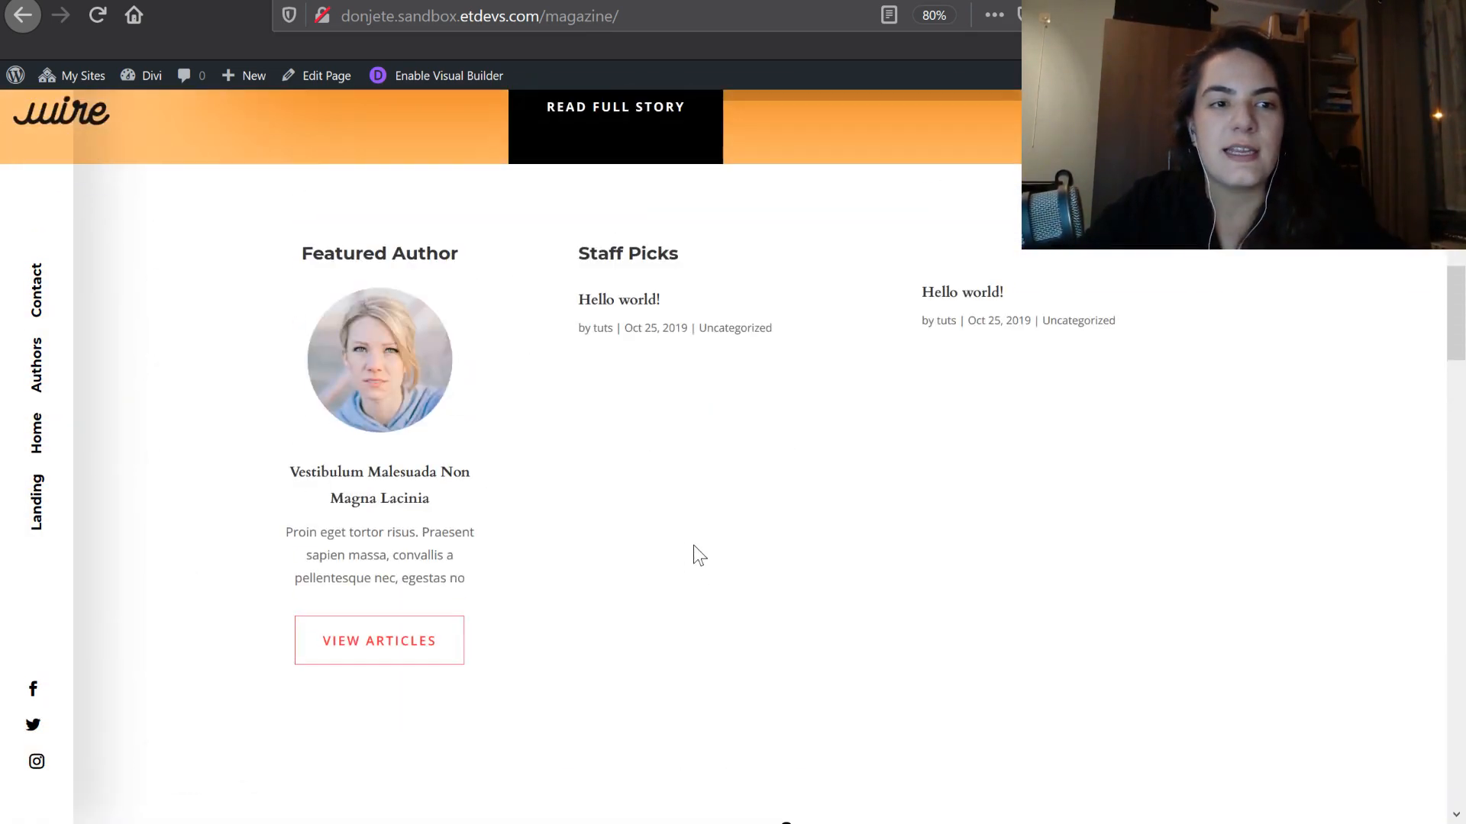
scroll(693, 545, up, 20)
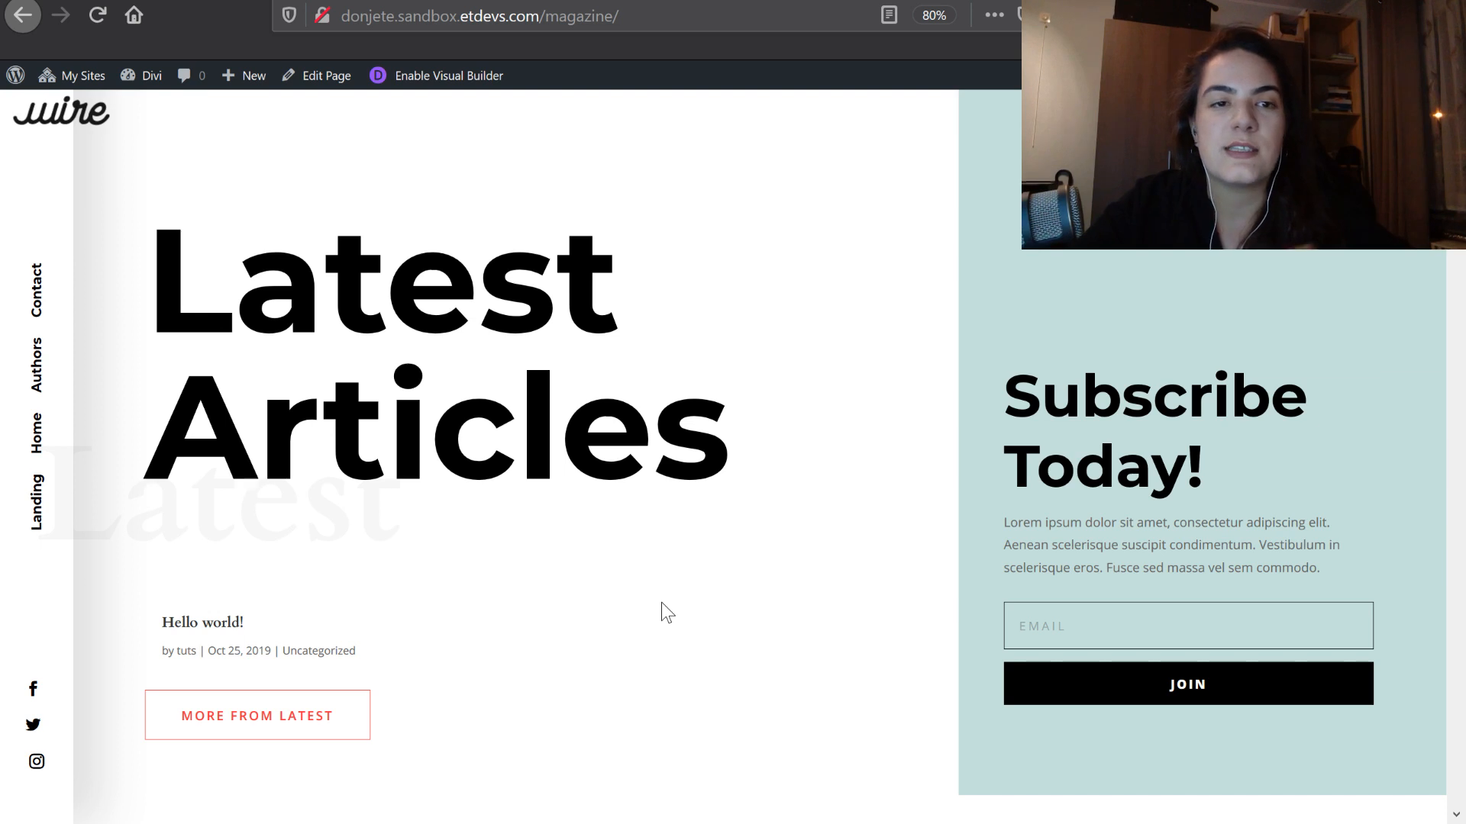
scroll(663, 608, down, 3)
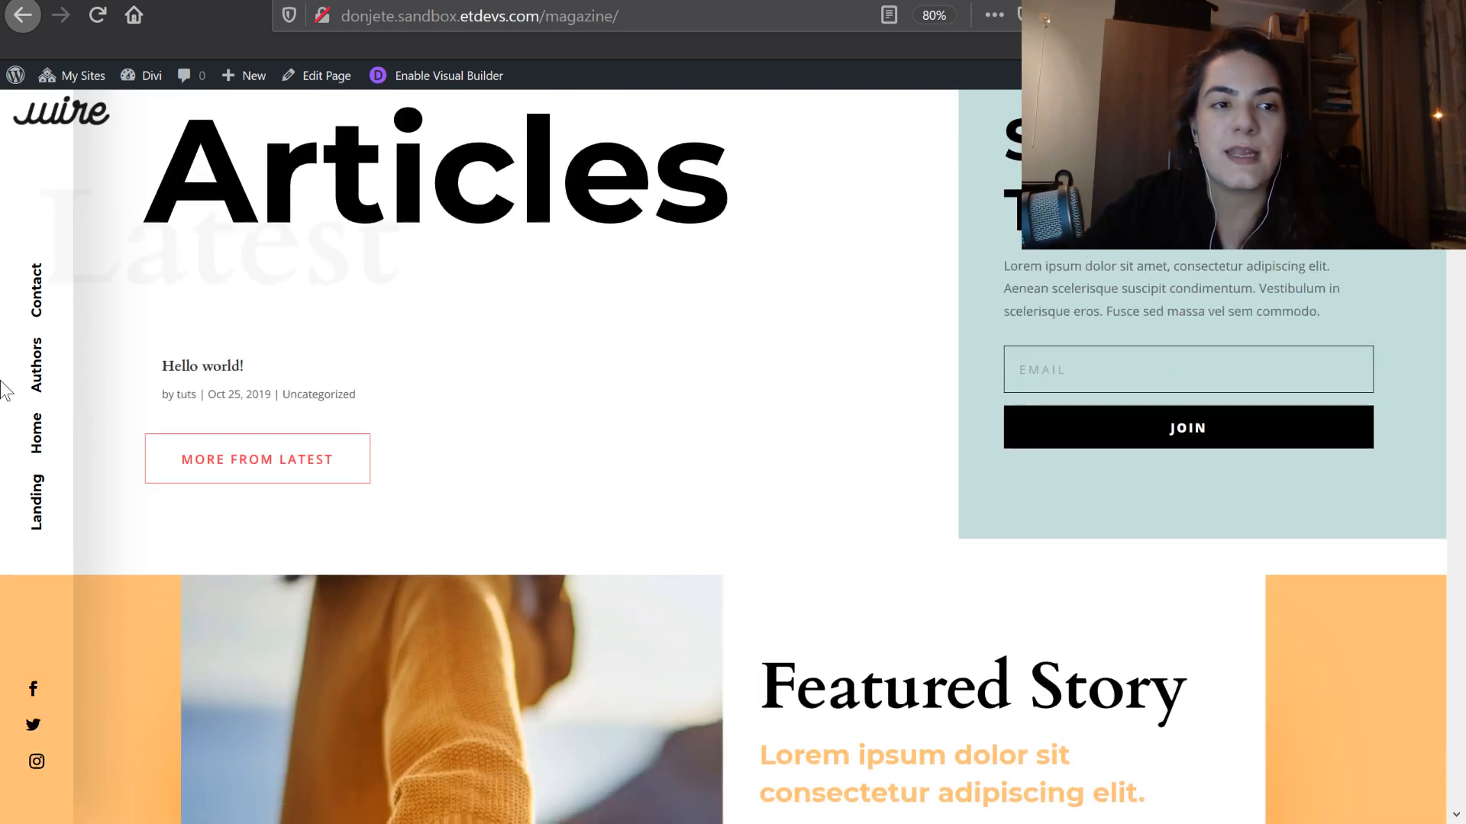
scroll(203, 347, up, 3)
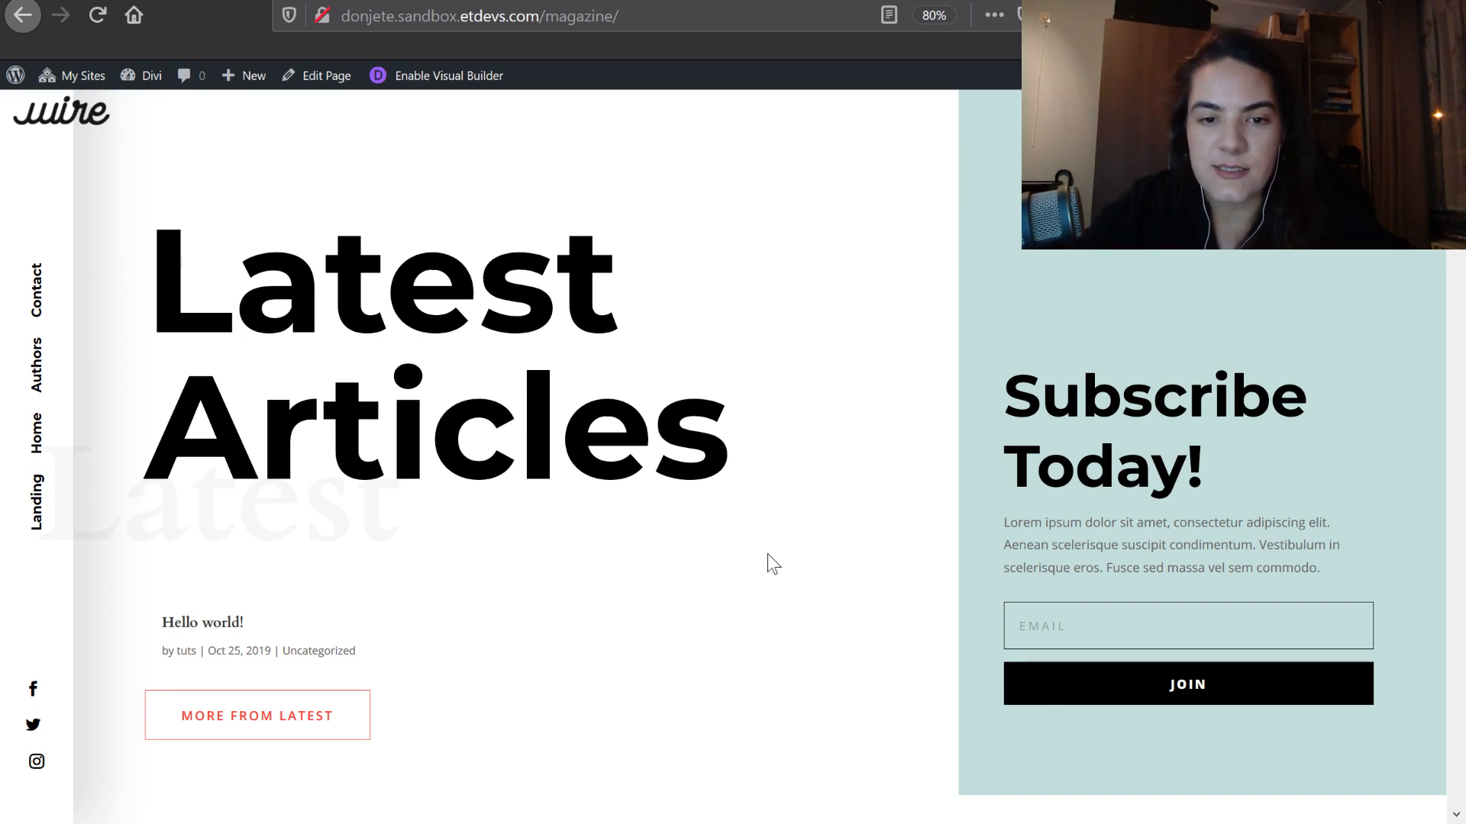
Open the page inspector on the Latest Articles heading and narrow the page view to about phone width
key(ctrl+shift+i)
key(ctrl+shift+c)
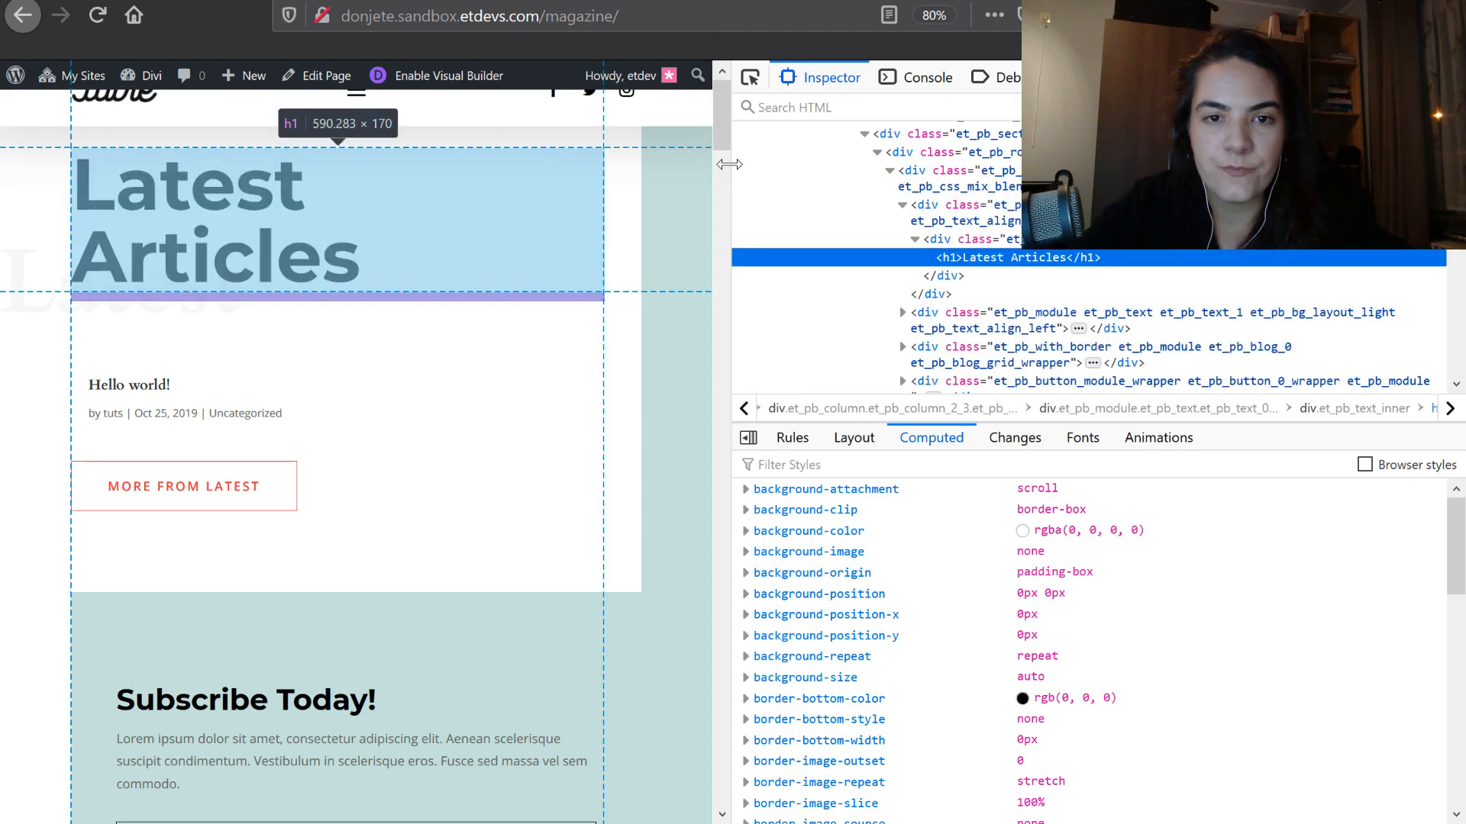
click(214, 229)
drag(729, 183, 432, 183)
scroll(301, 284, down, 6)
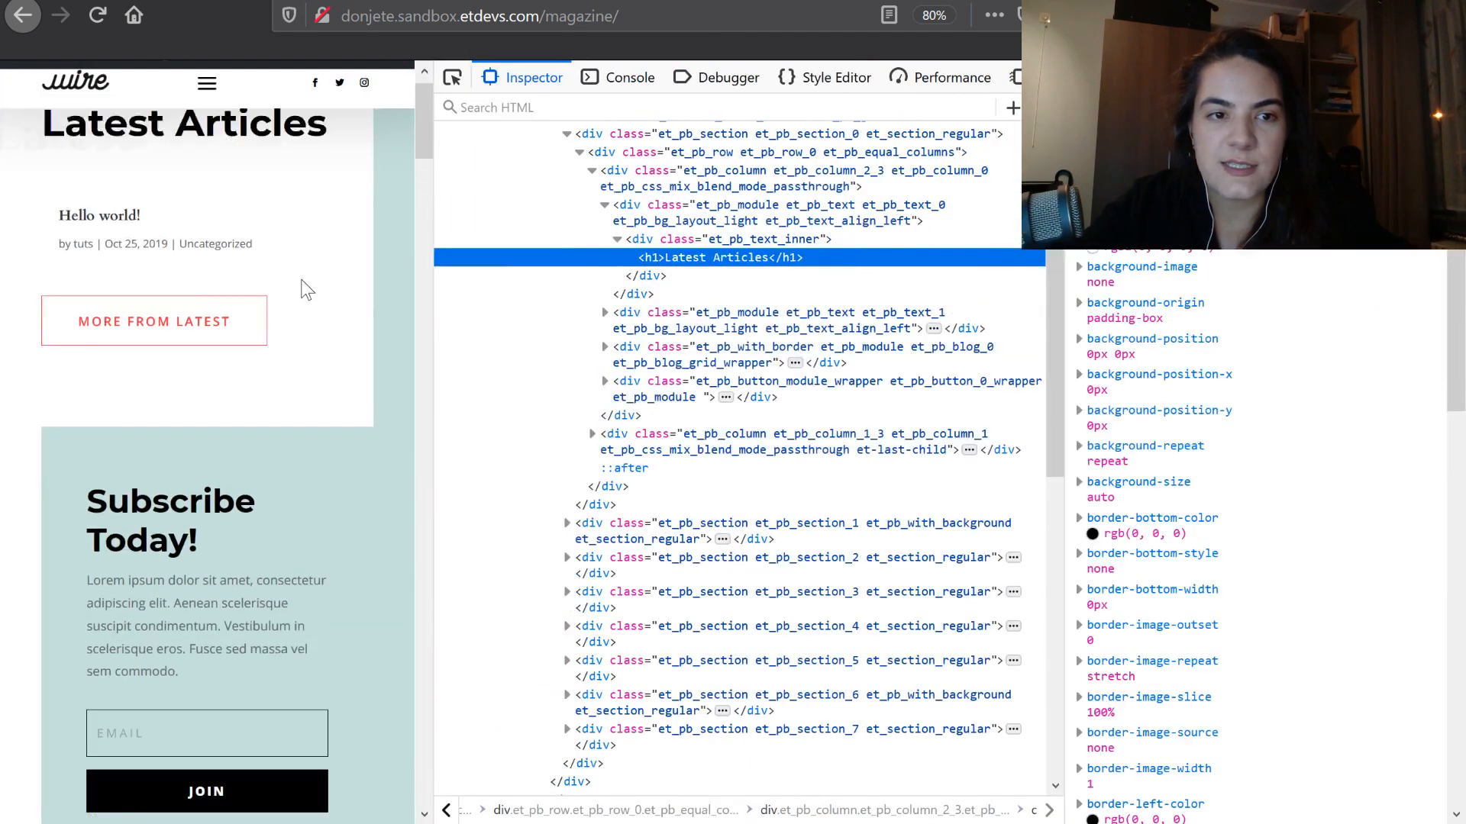
Check the mobile header by opening and closing its navigation menu, and close the developer tools
scroll(281, 297, up, 2)
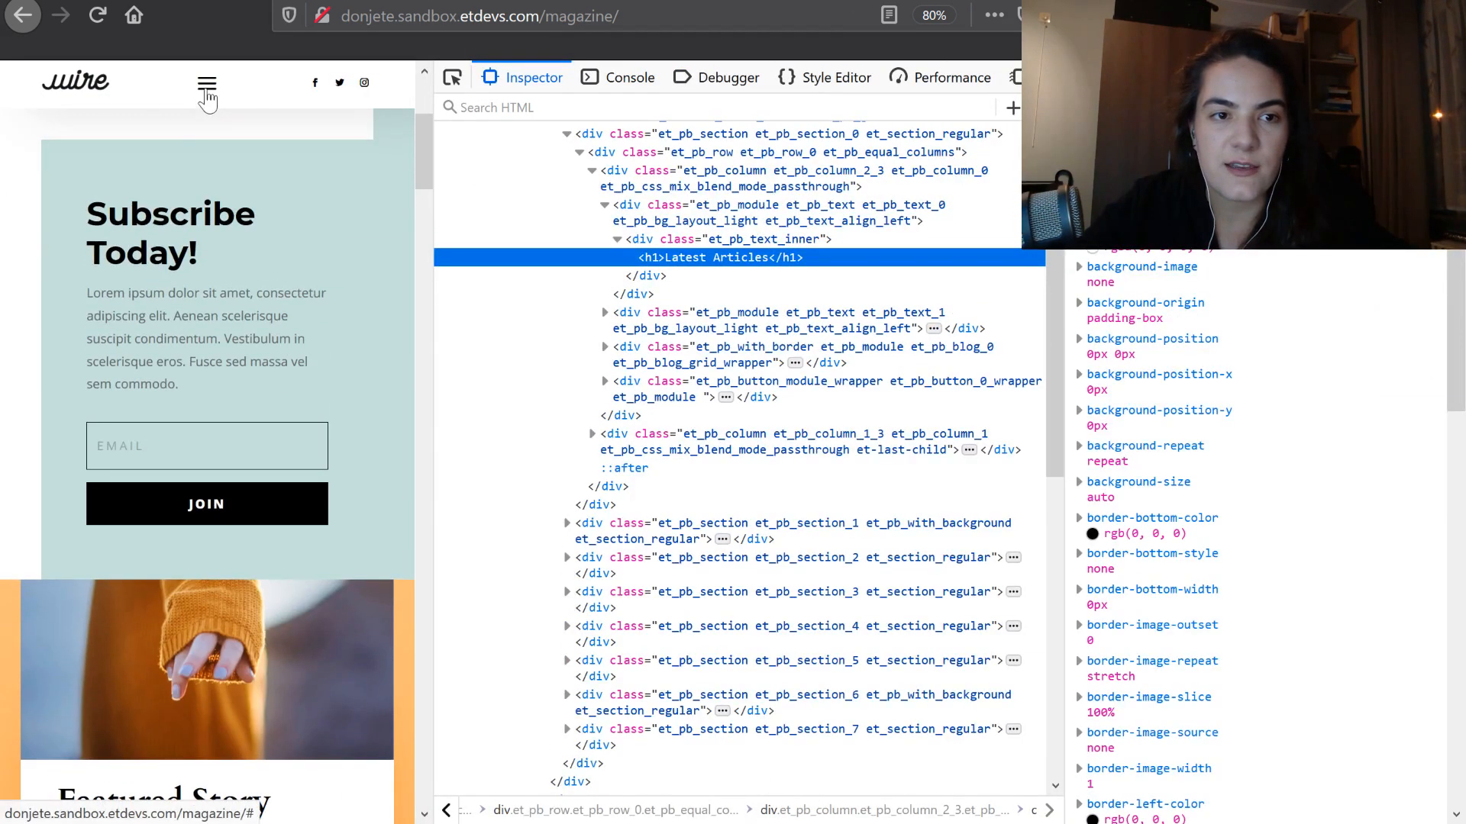
click(207, 85)
click(206, 90)
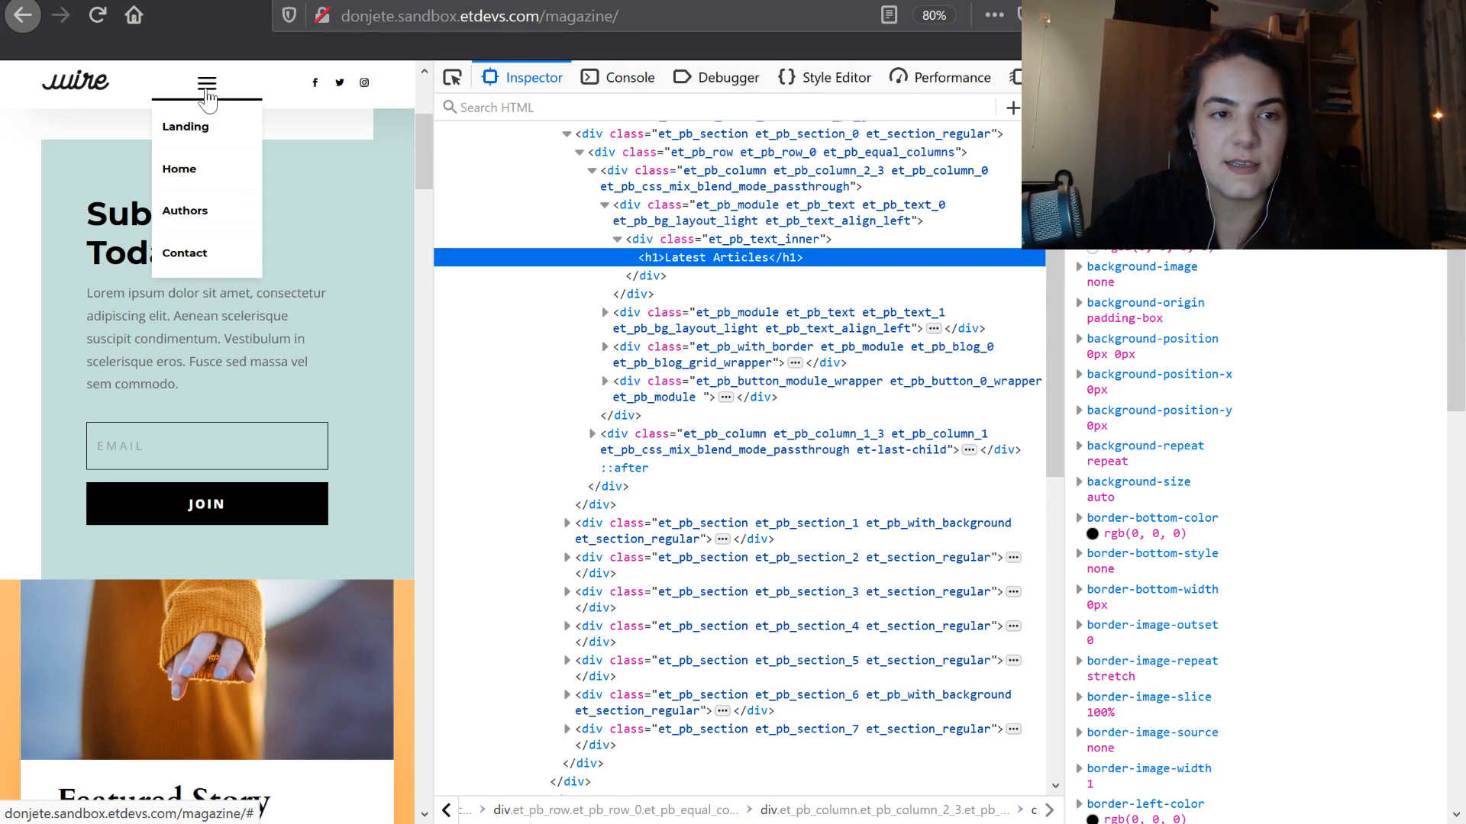
scroll(297, 275, up, 4)
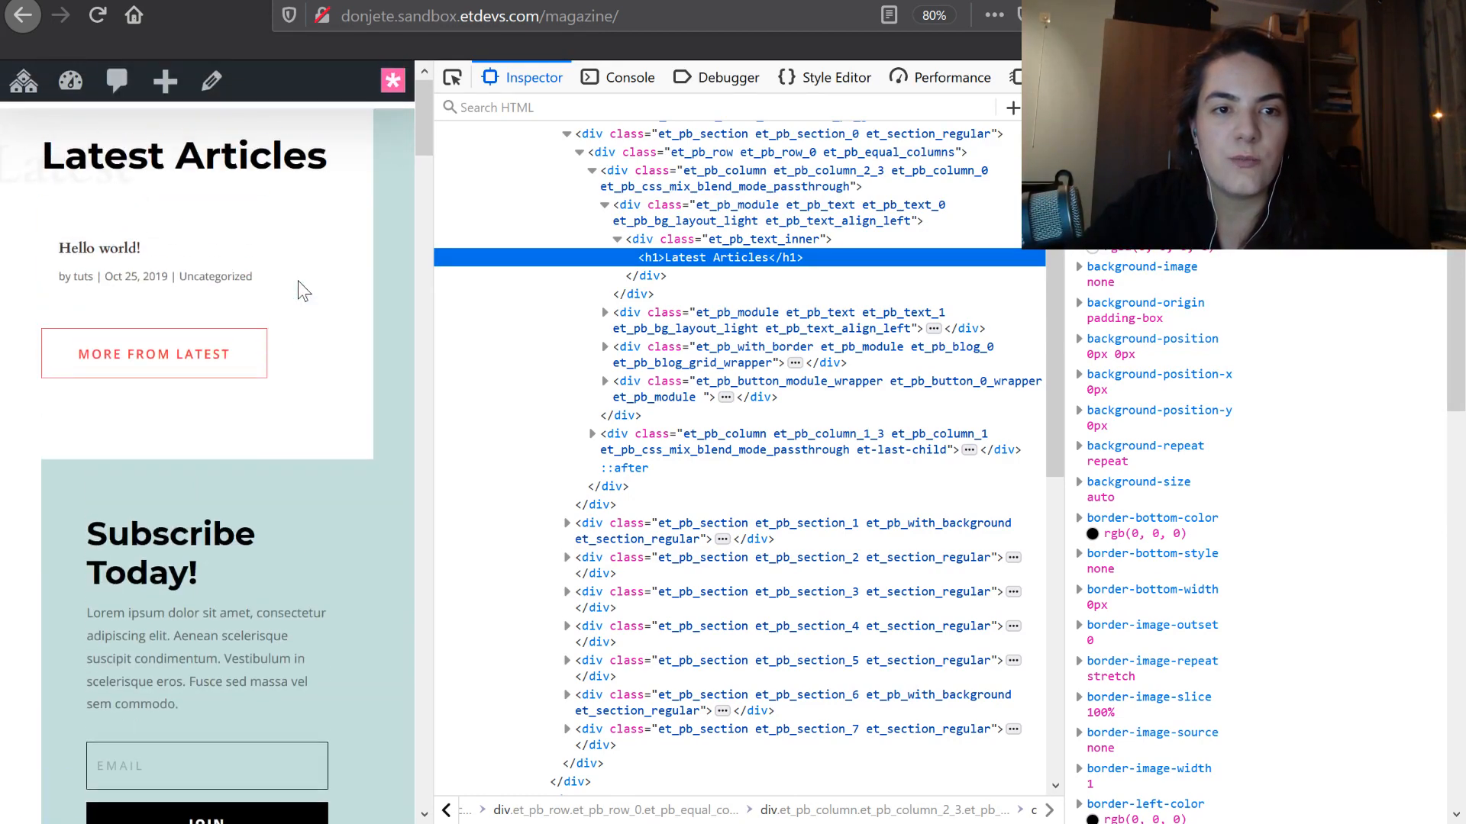
scroll(328, 229, down, 7)
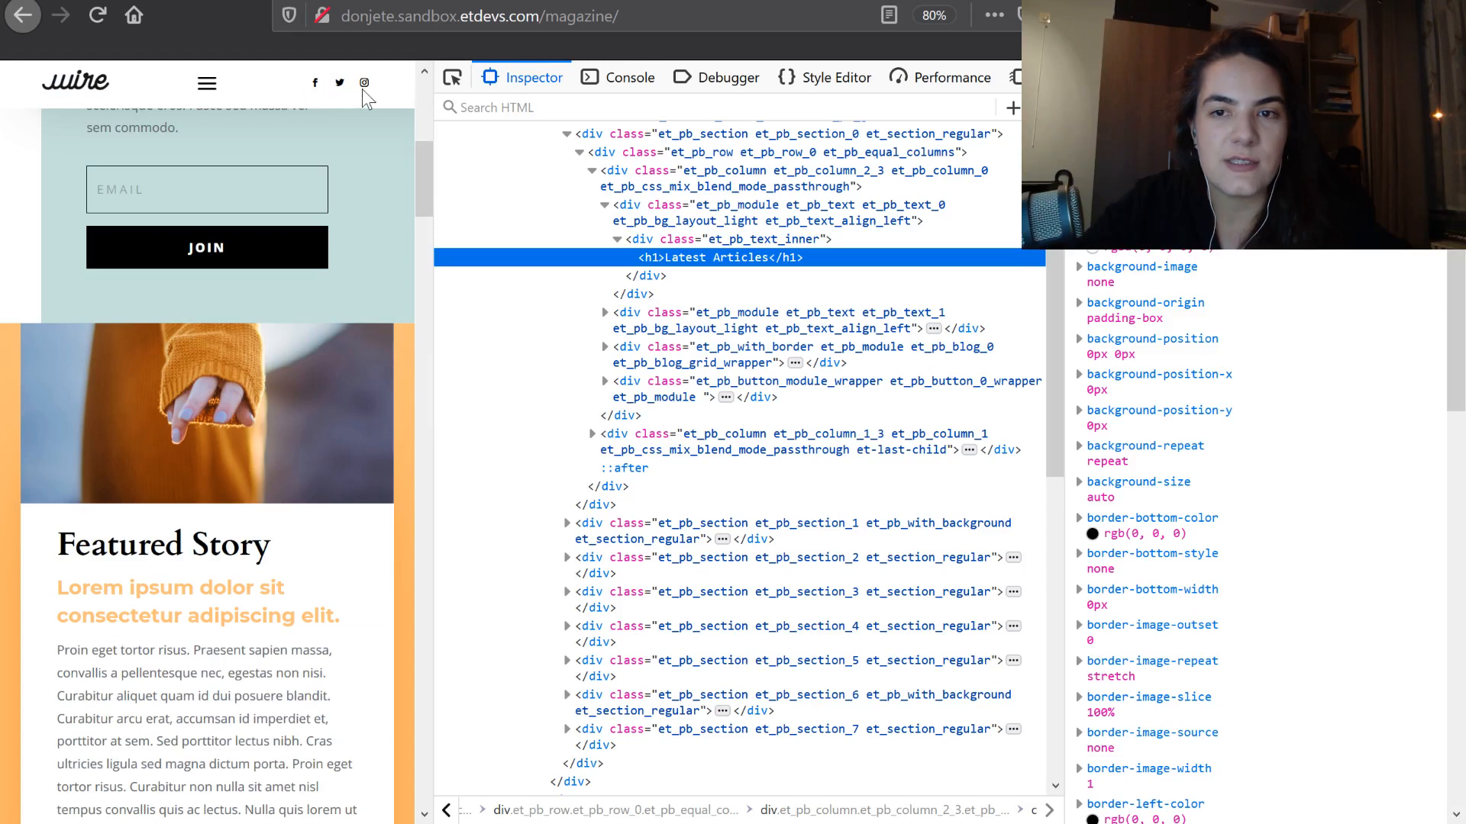
key(F12)
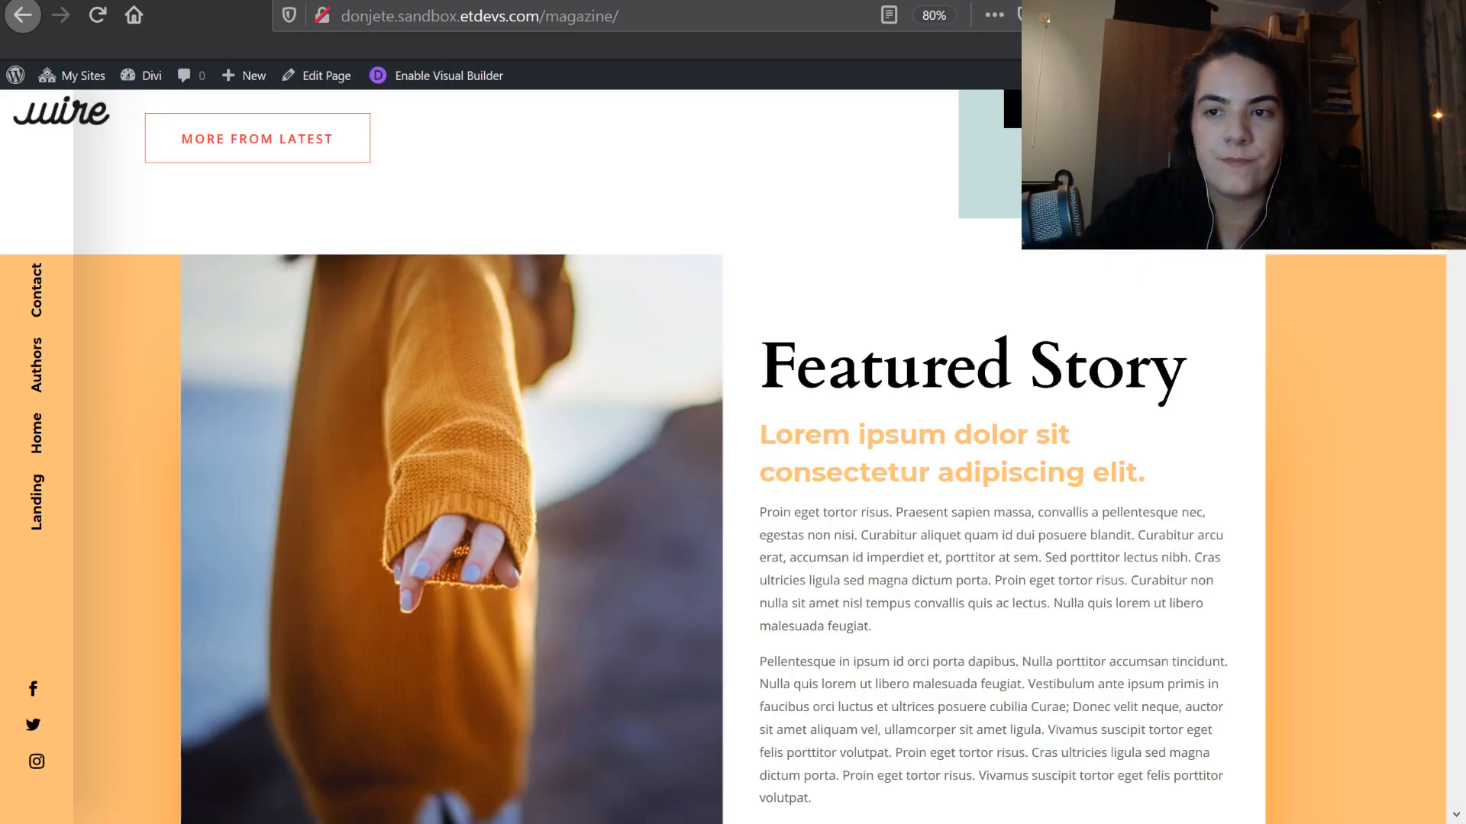
Review the vertical header again over the full-width page's article, featured story and author sections
scroll(309, 345, up, 3)
scroll(310, 345, up, 4)
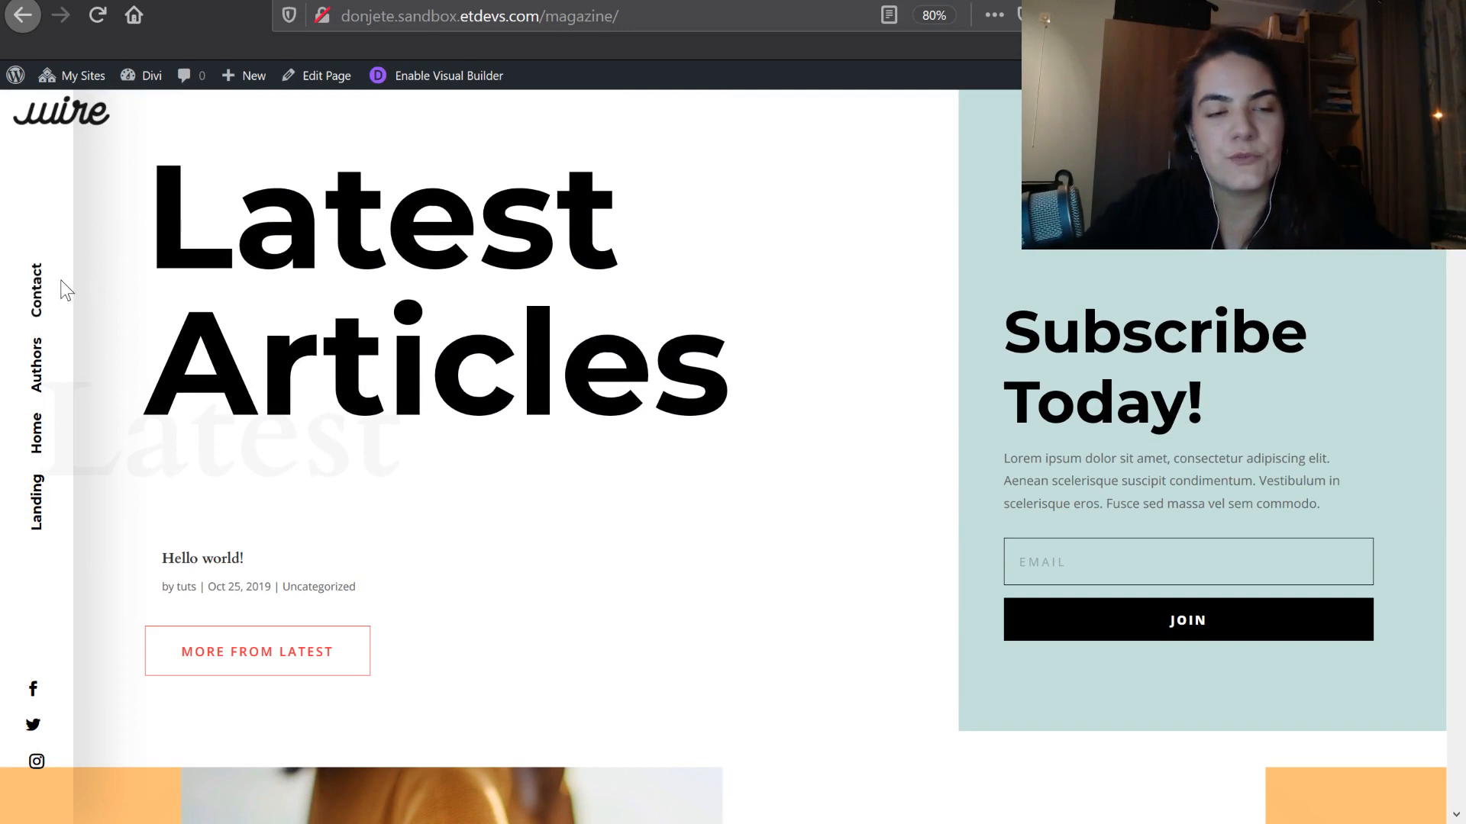
scroll(113, 447, down, 3)
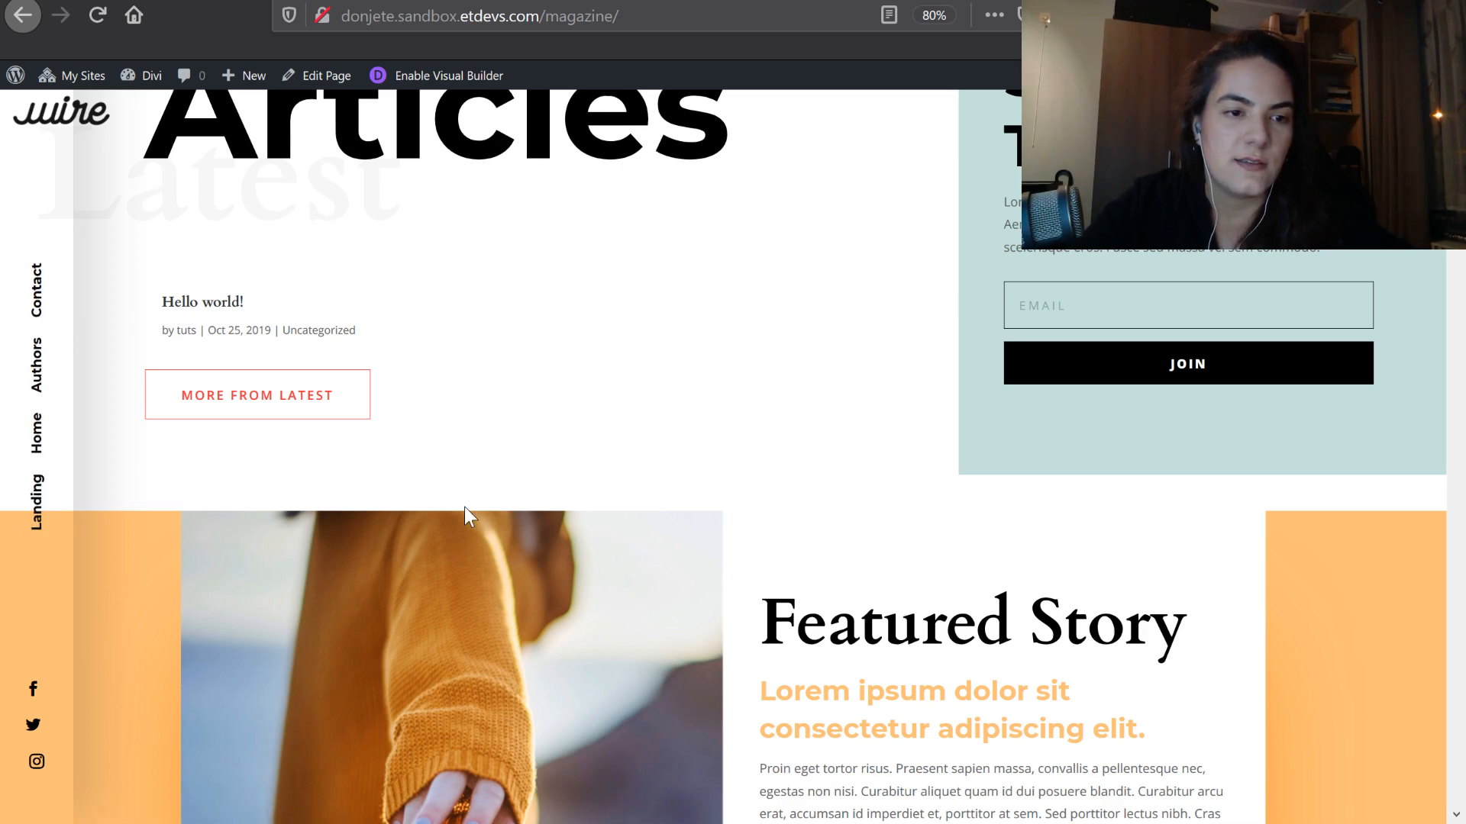
scroll(504, 534, down, 7)
scroll(544, 562, down, 10)
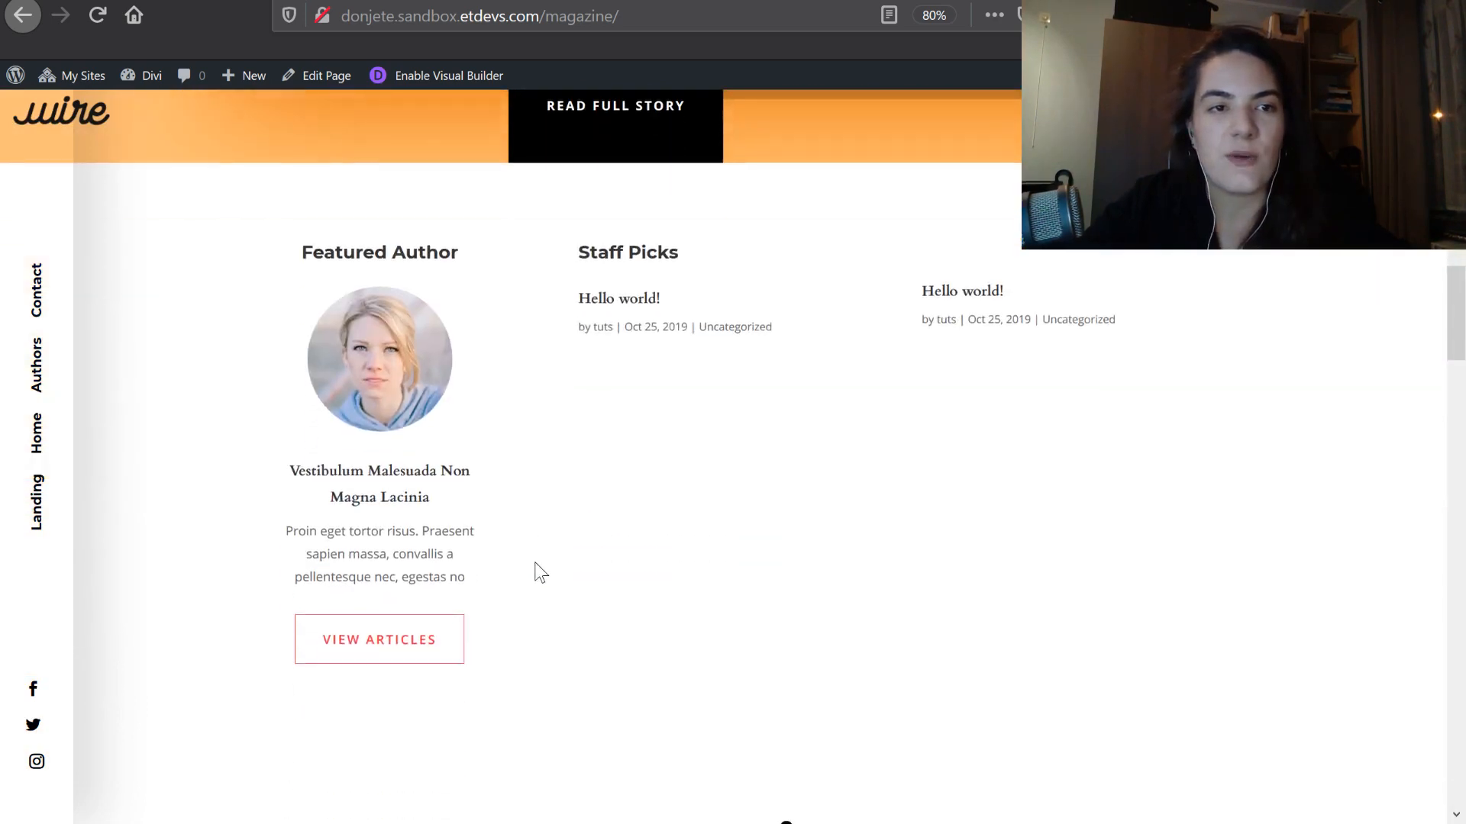
scroll(536, 564, up, 3)
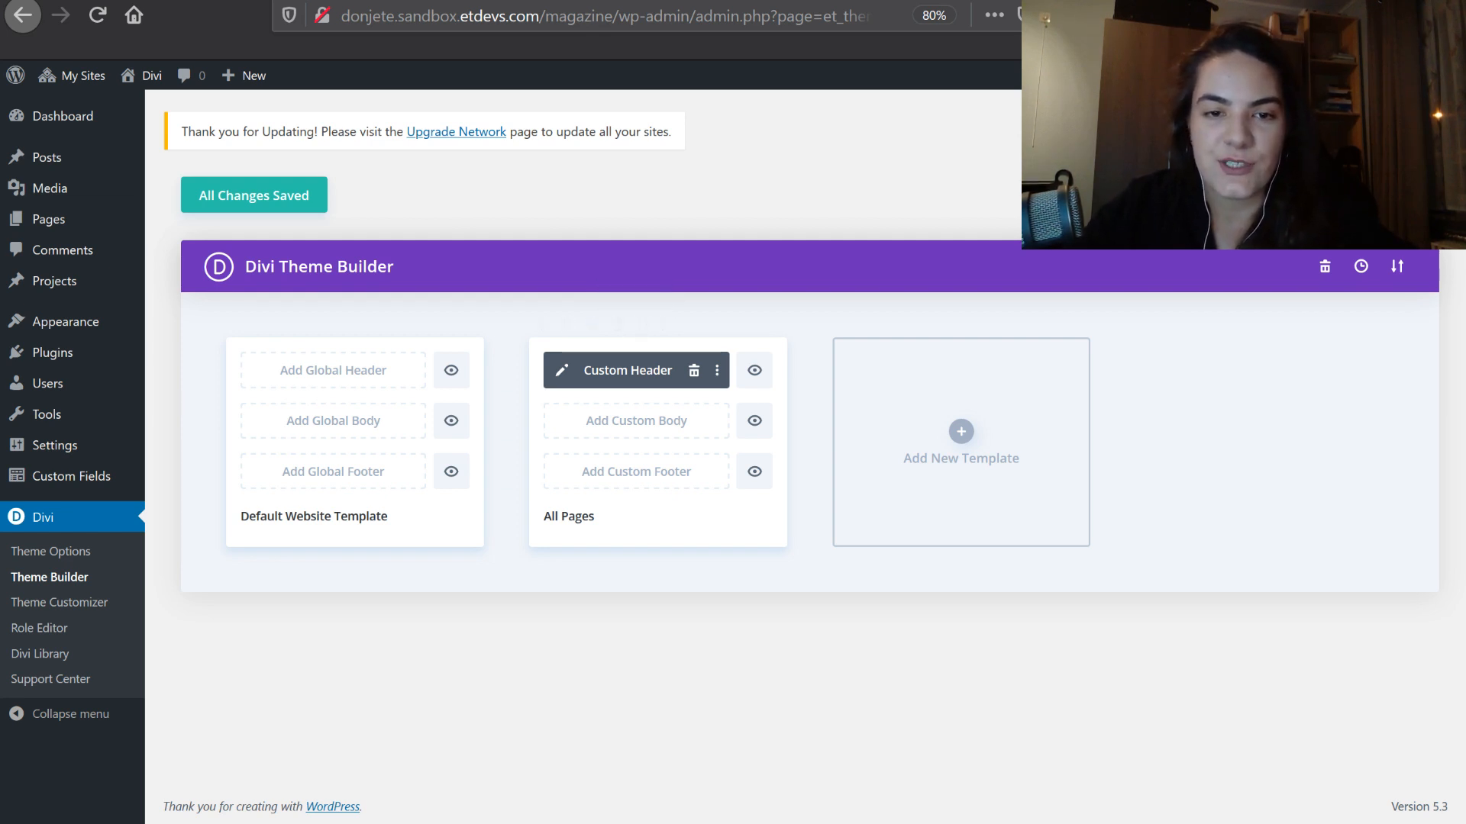
View the custom header layout of the All Pages template and return to the Theme Builder overview
click(561, 370)
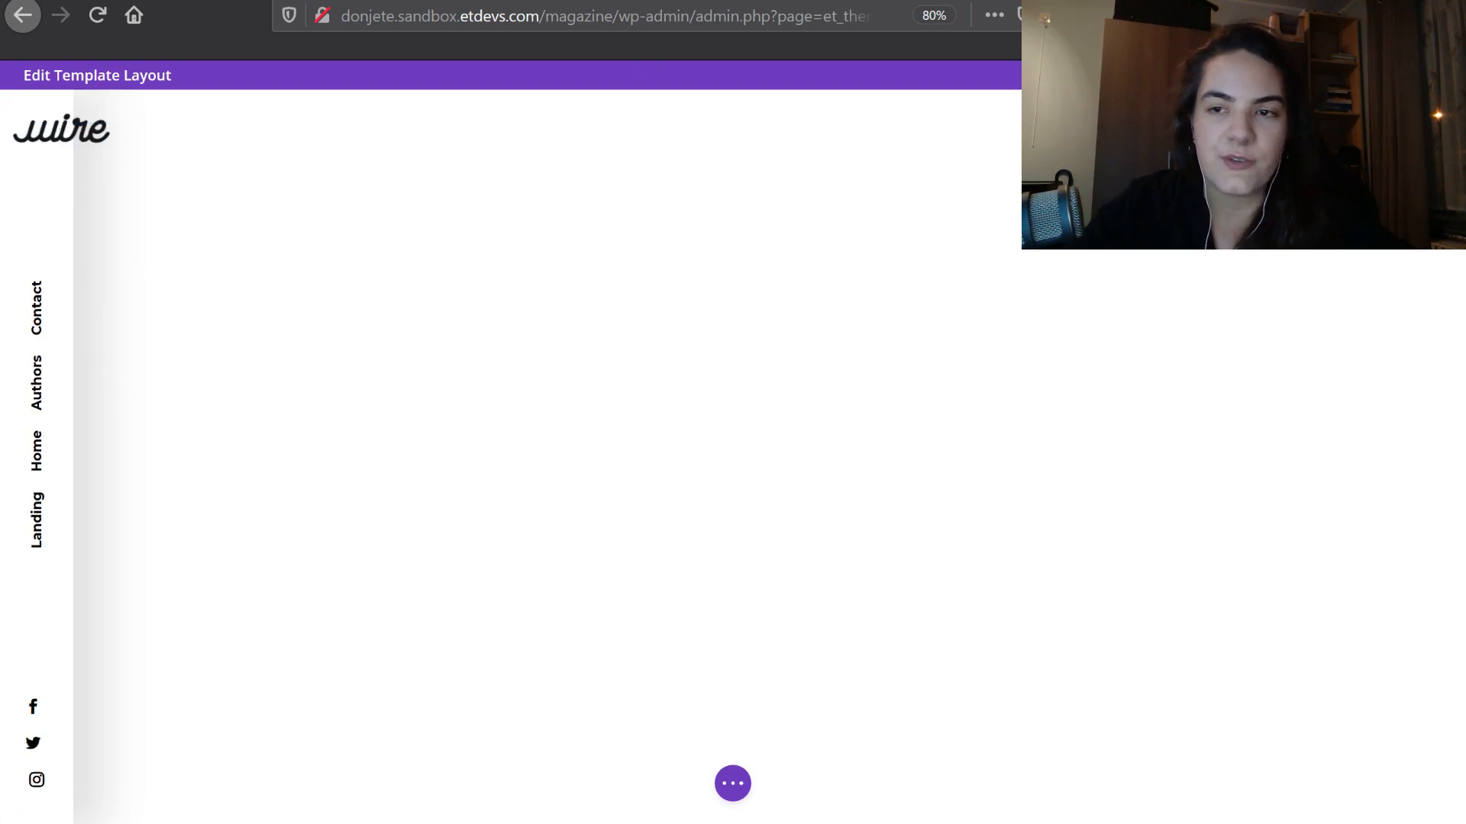
click(22, 16)
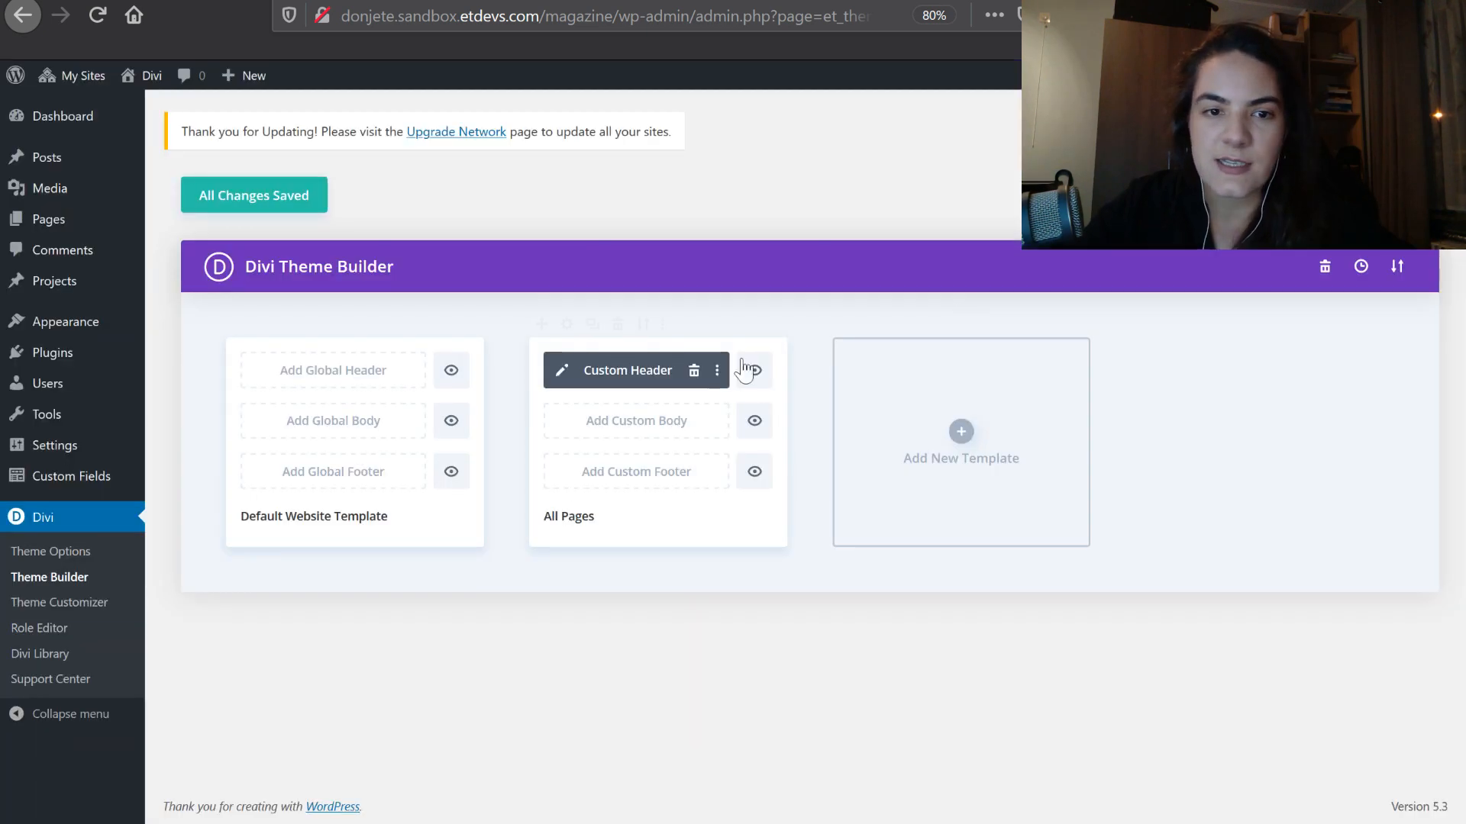
Unassign the custom header template from All Pages and save the Theme Builder changes
click(567, 325)
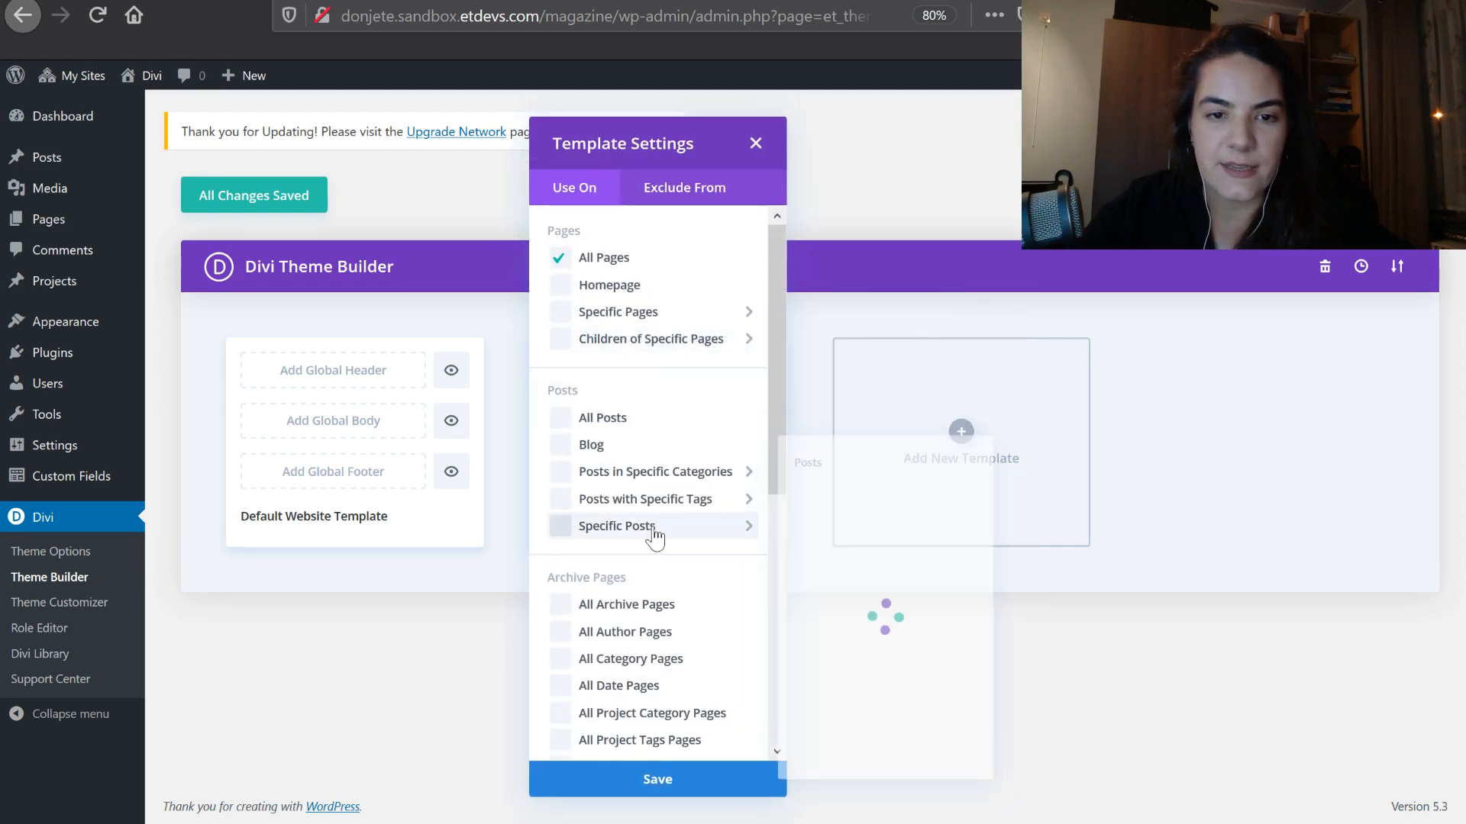
click(560, 257)
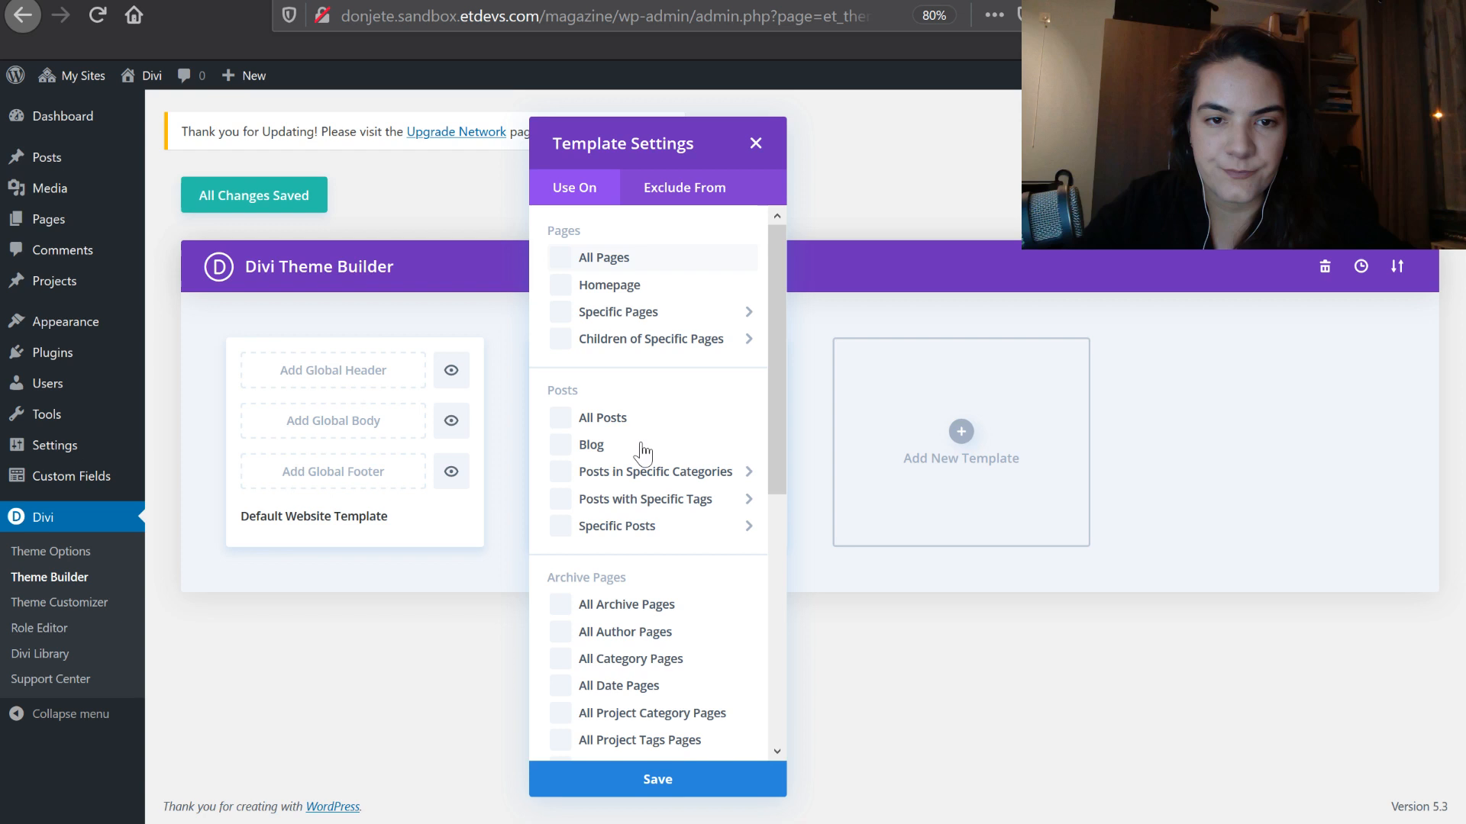
click(661, 782)
click(271, 200)
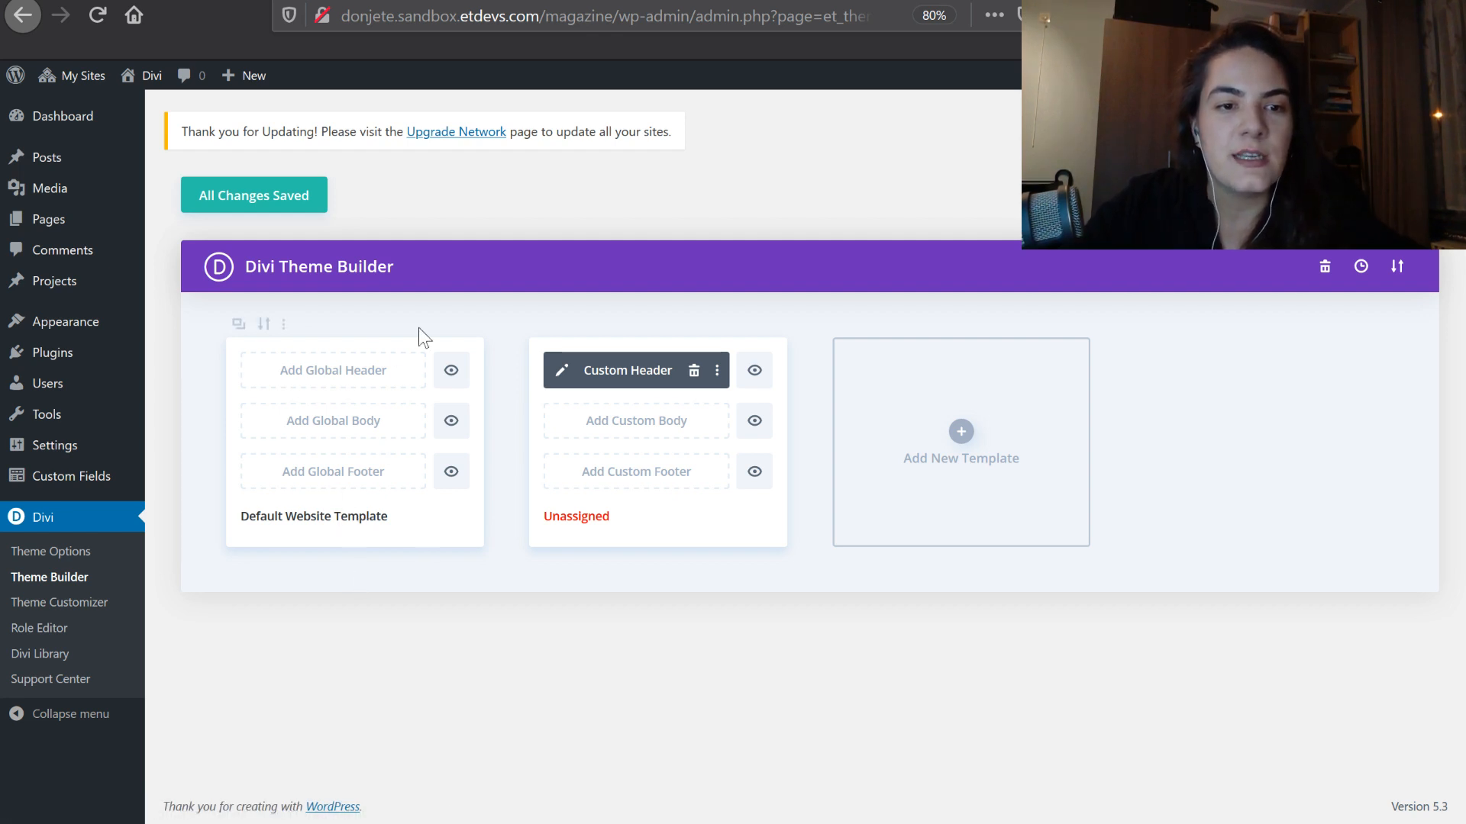
Start building a global header from scratch for the Default Website Template and dismiss the row insertion dialog
click(348, 377)
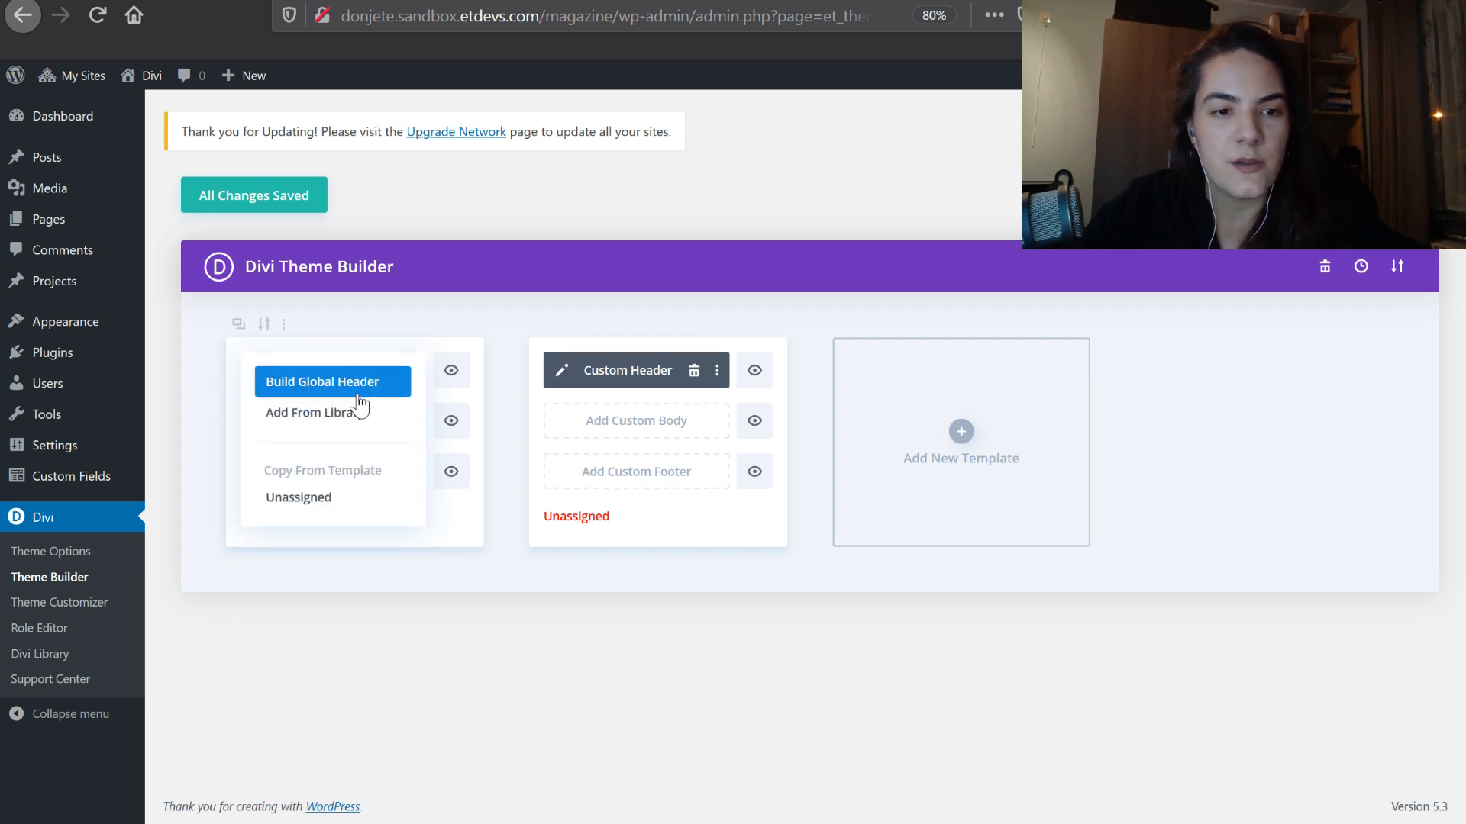
click(358, 394)
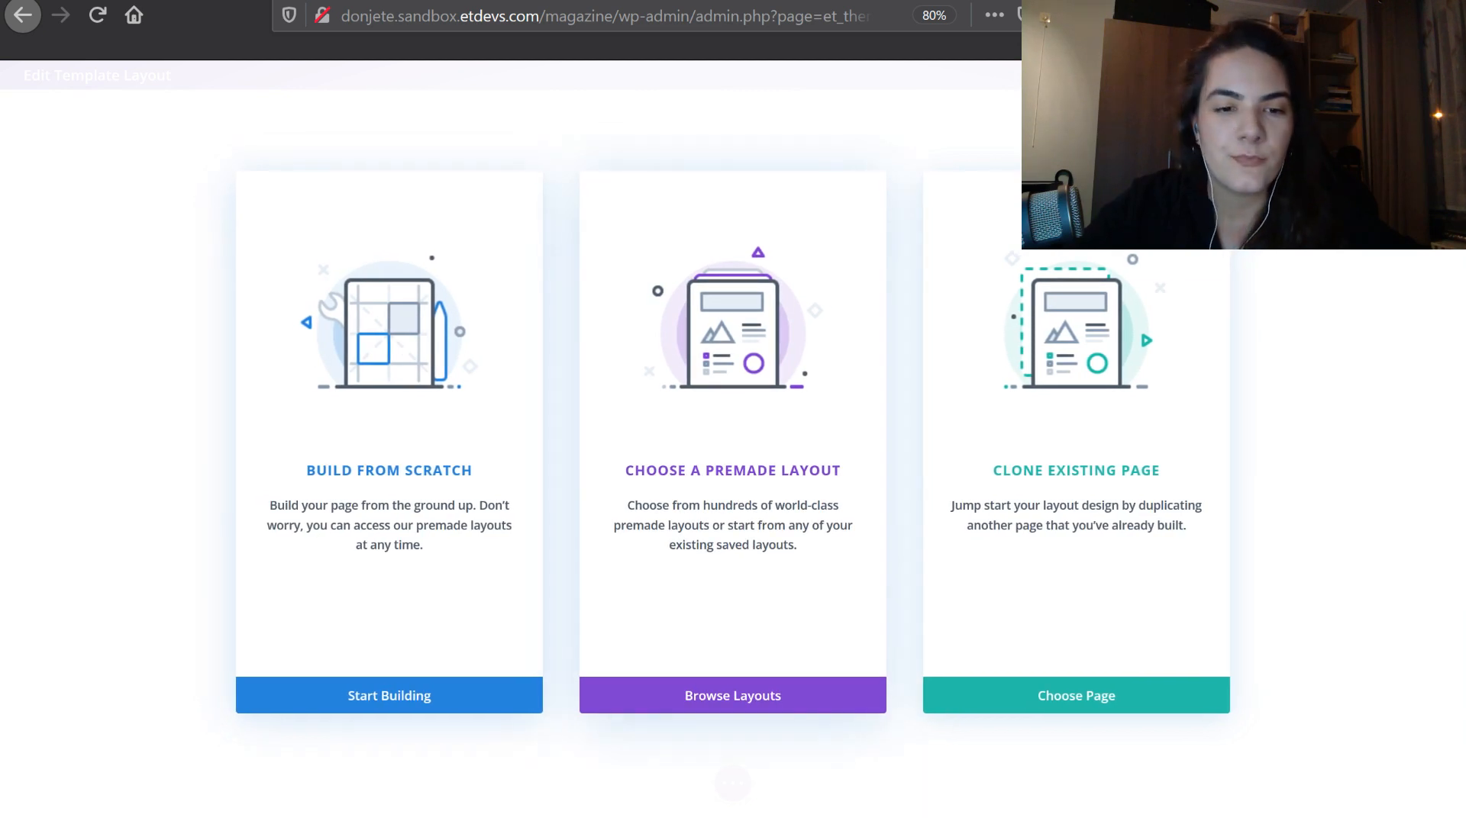
click(459, 686)
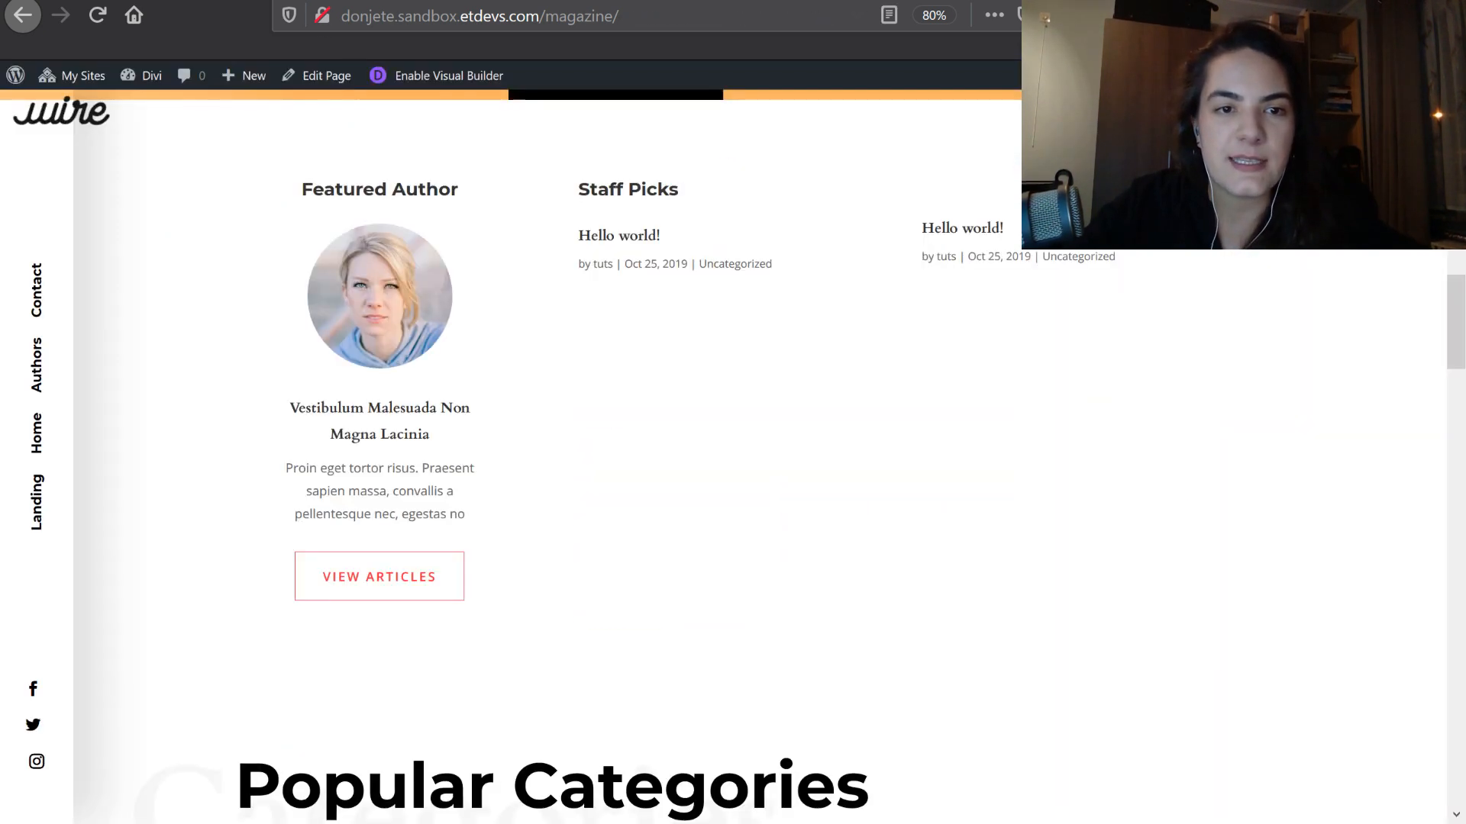
scroll(158, 280, up, 5)
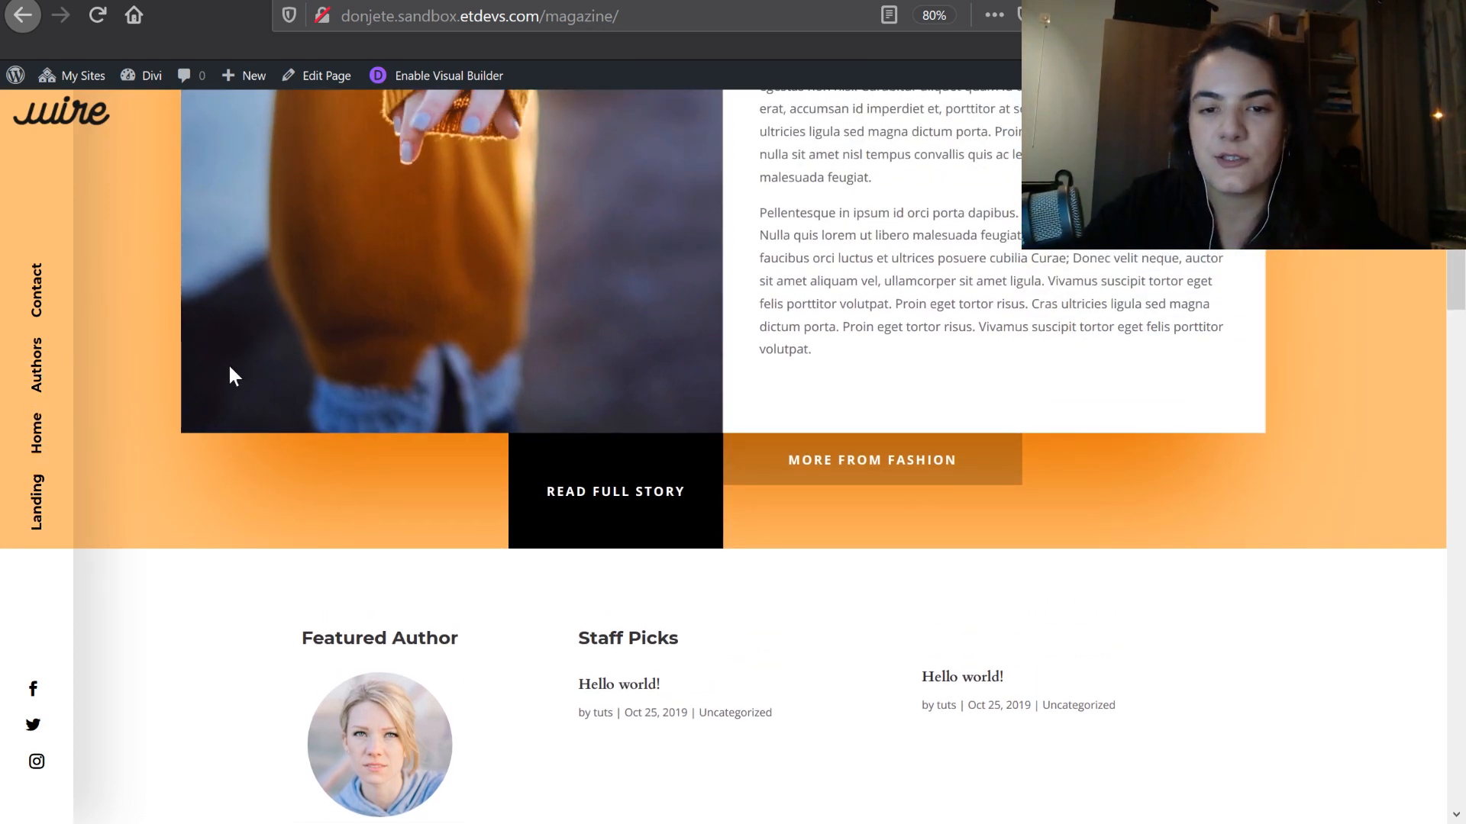
scroll(328, 497, up, 2)
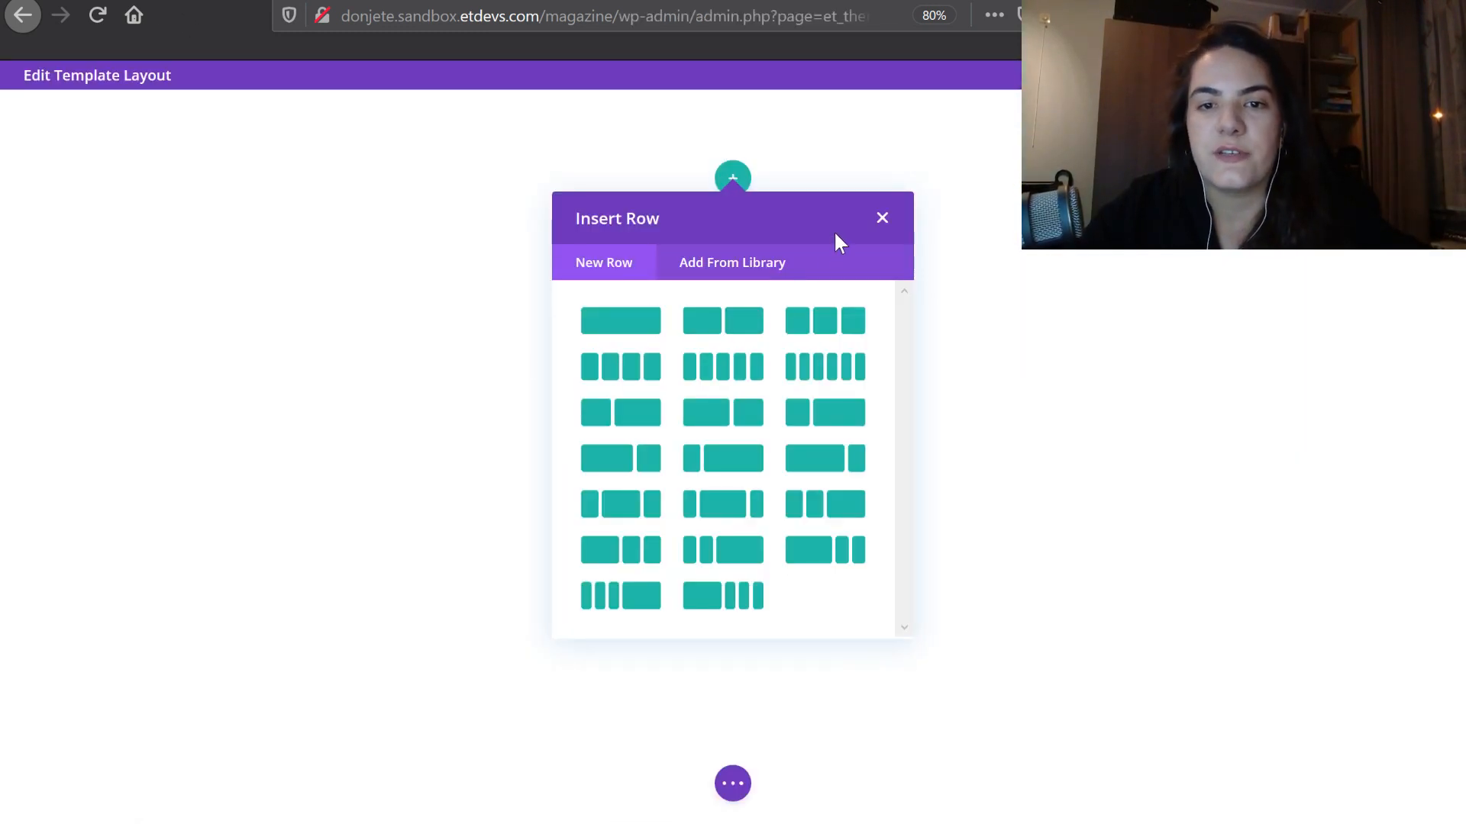
click(882, 219)
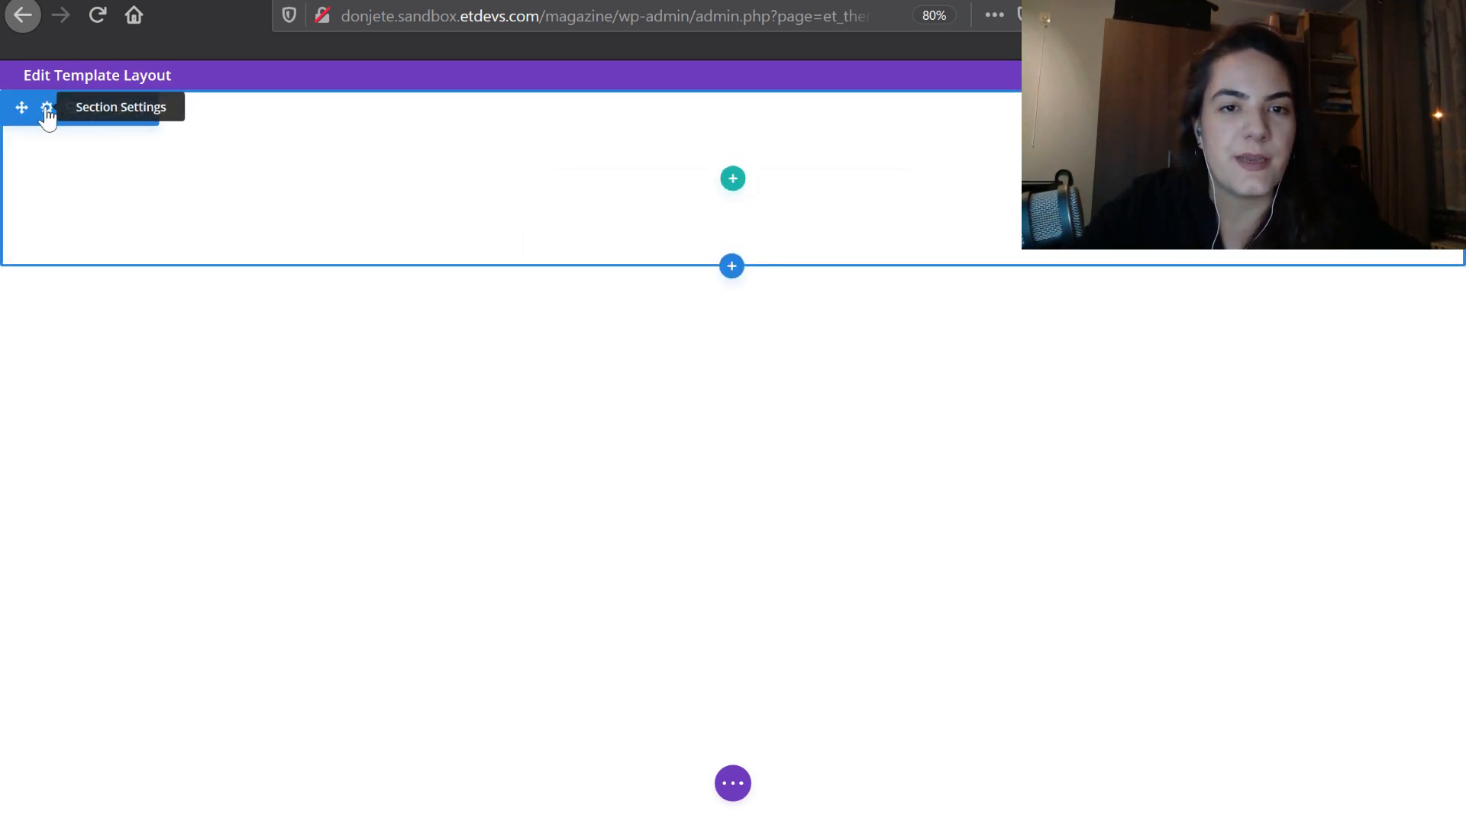
Open the background options in the new header section's settings
click(47, 109)
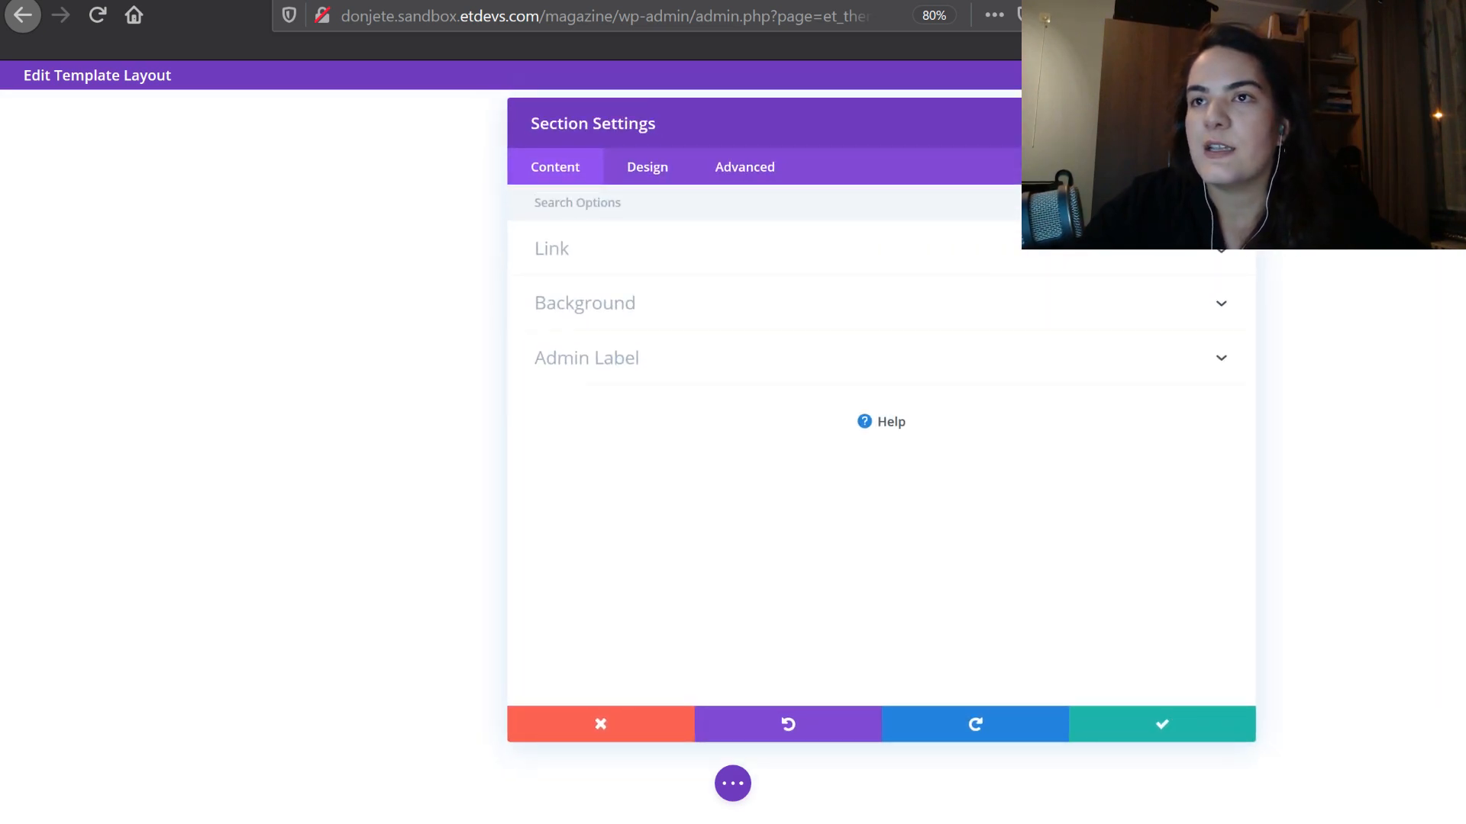
click(555, 308)
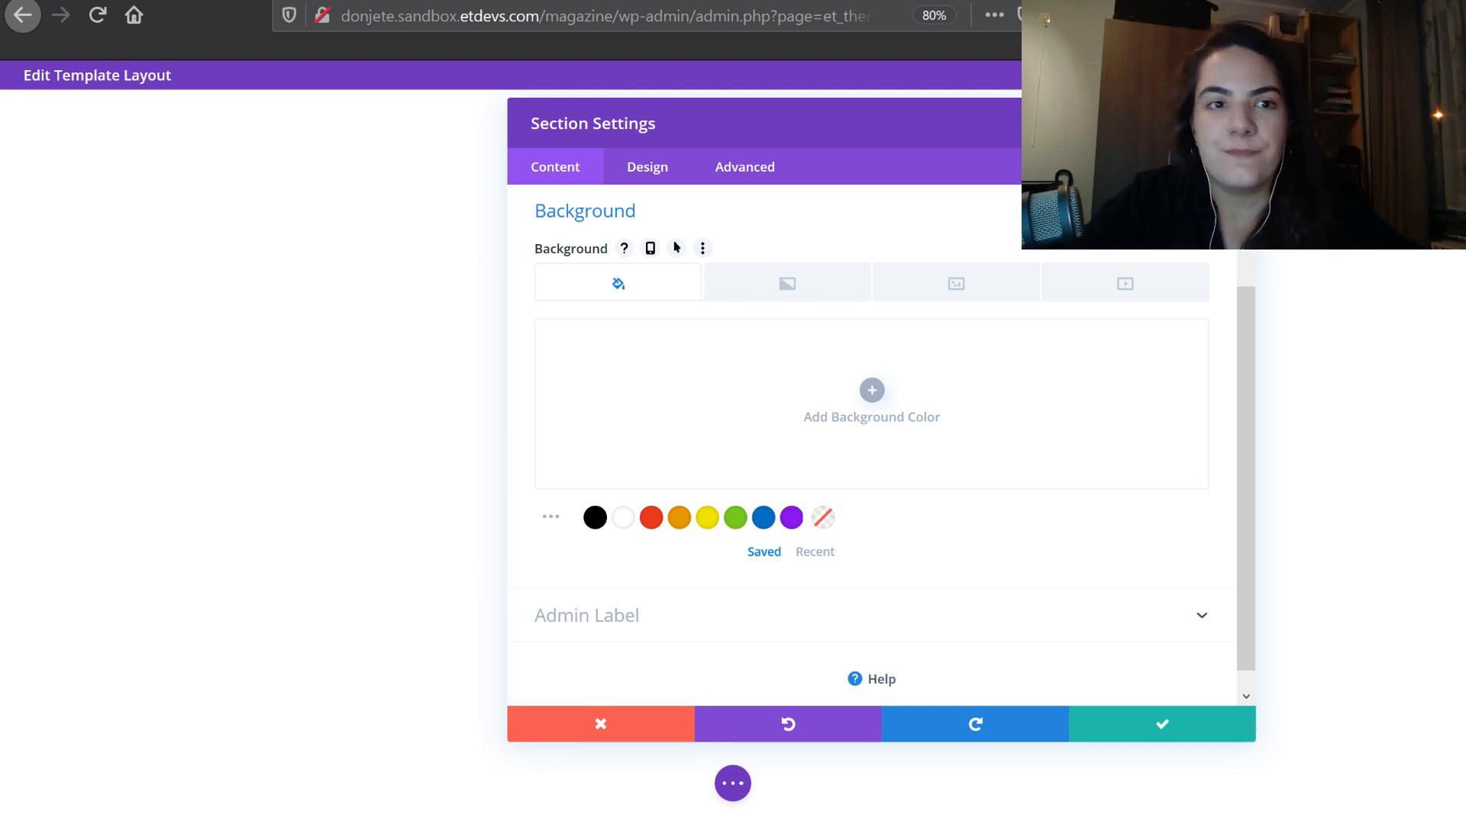
Switch to the live magazine page and examine how the vertical header's background looks over the featured story, categories and trending sections
click(649, 2)
scroll(134, 336, up, 9)
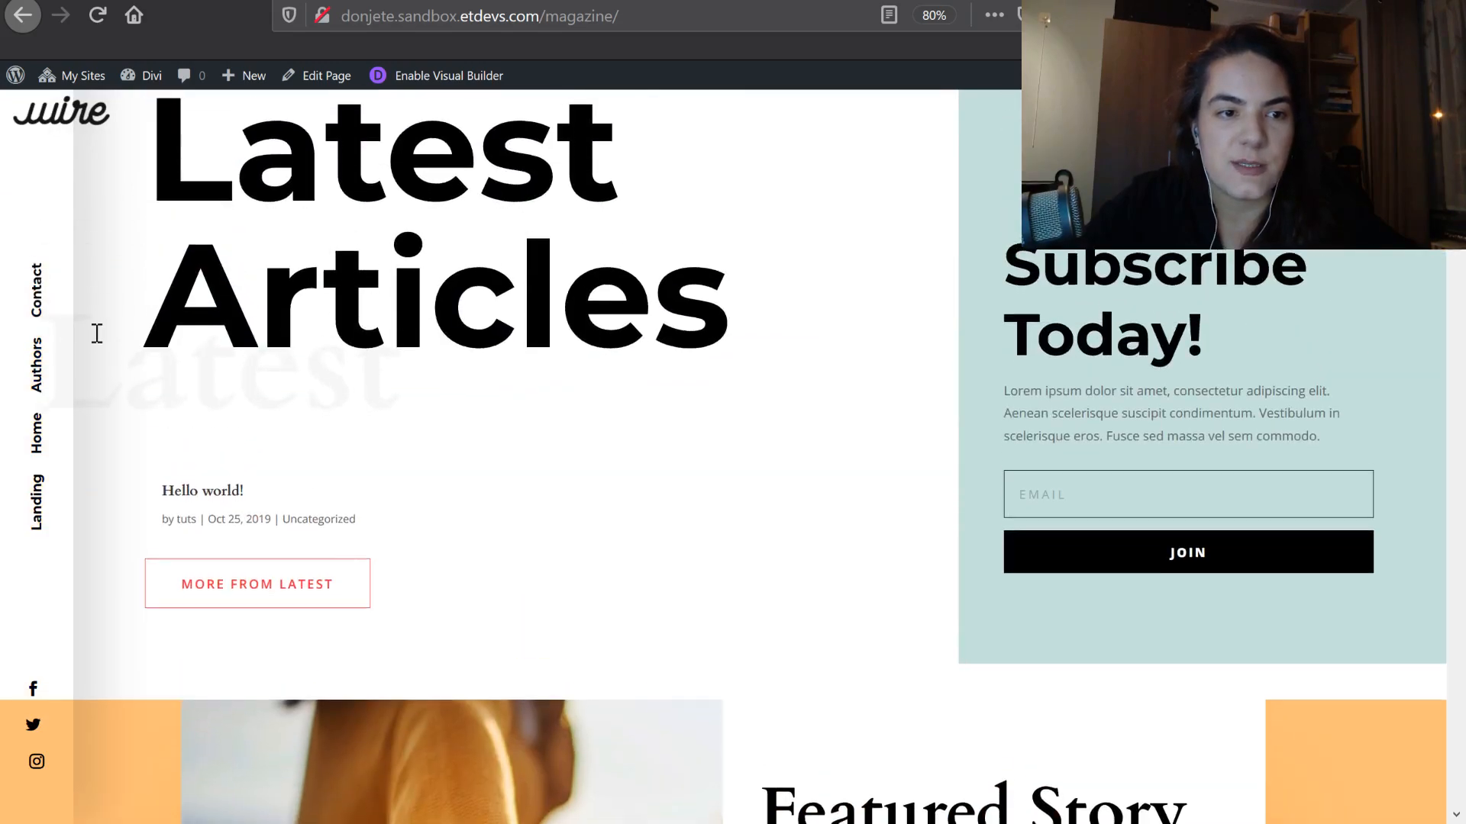
scroll(56, 278, down, 4)
scroll(55, 343, down, 4)
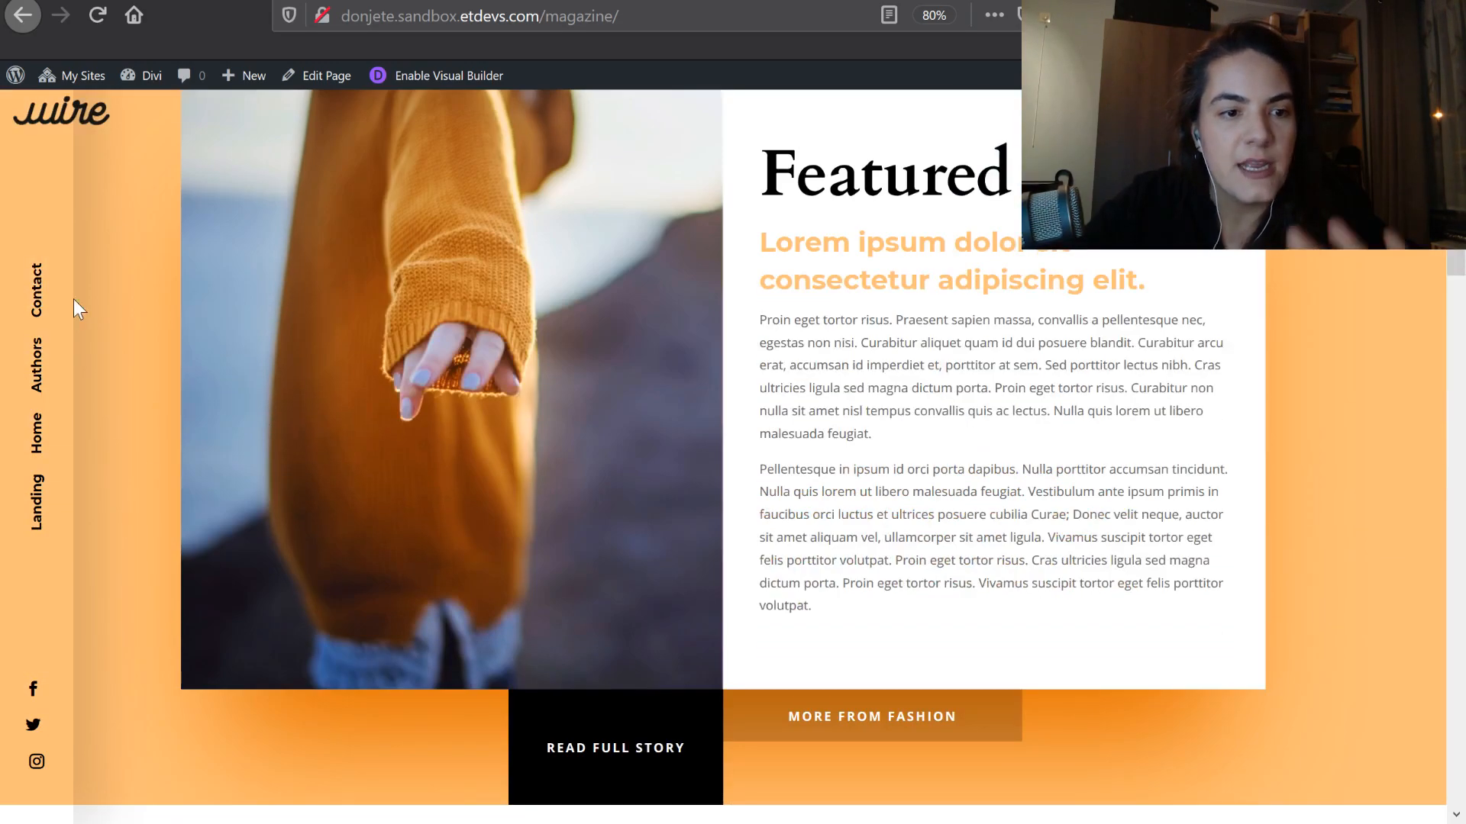
scroll(130, 414, up, 4)
scroll(104, 360, down, 3)
scroll(103, 367, up, 6)
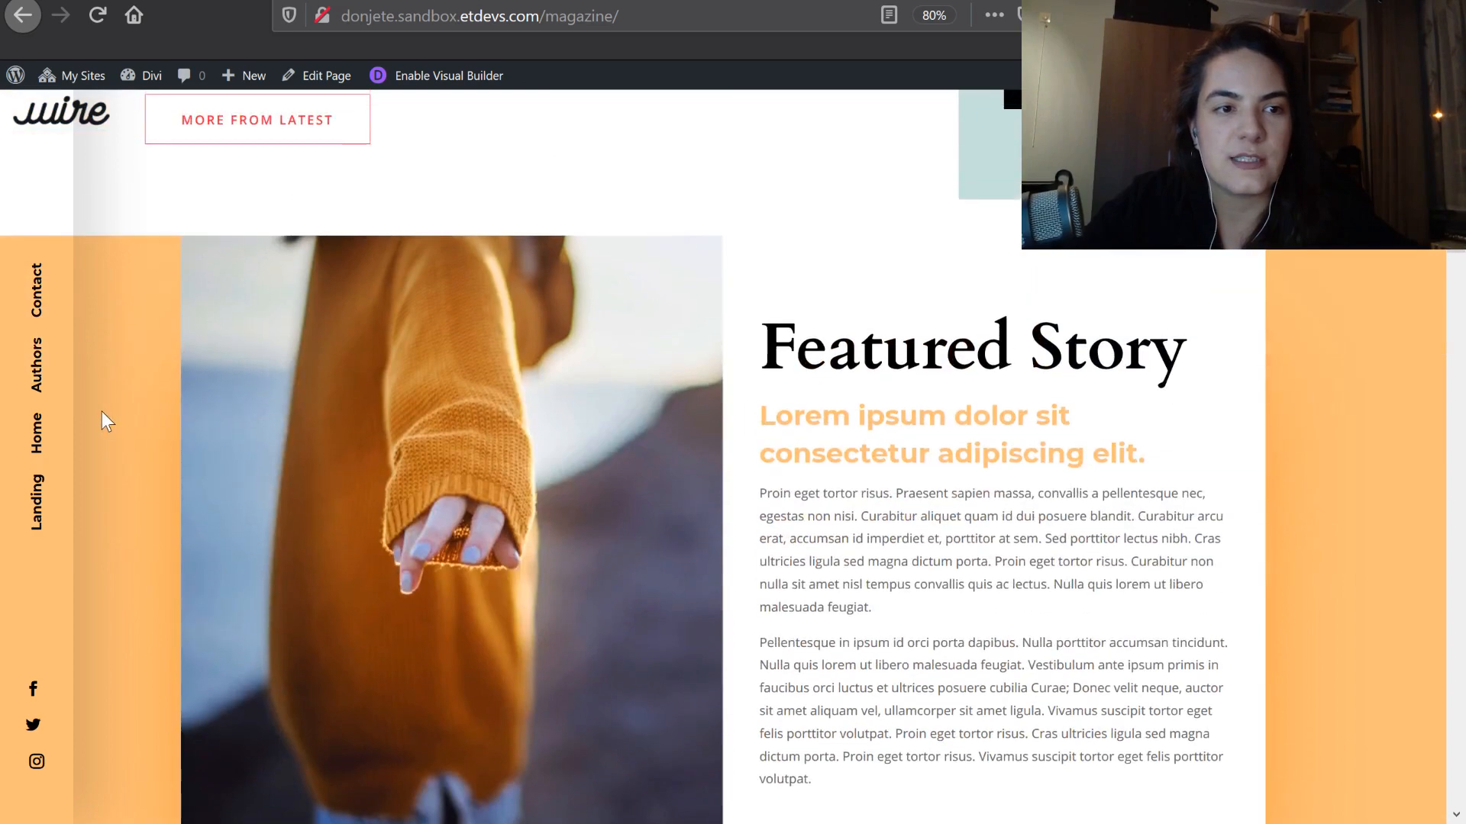
scroll(94, 391, down, 5)
scroll(94, 391, down, 15)
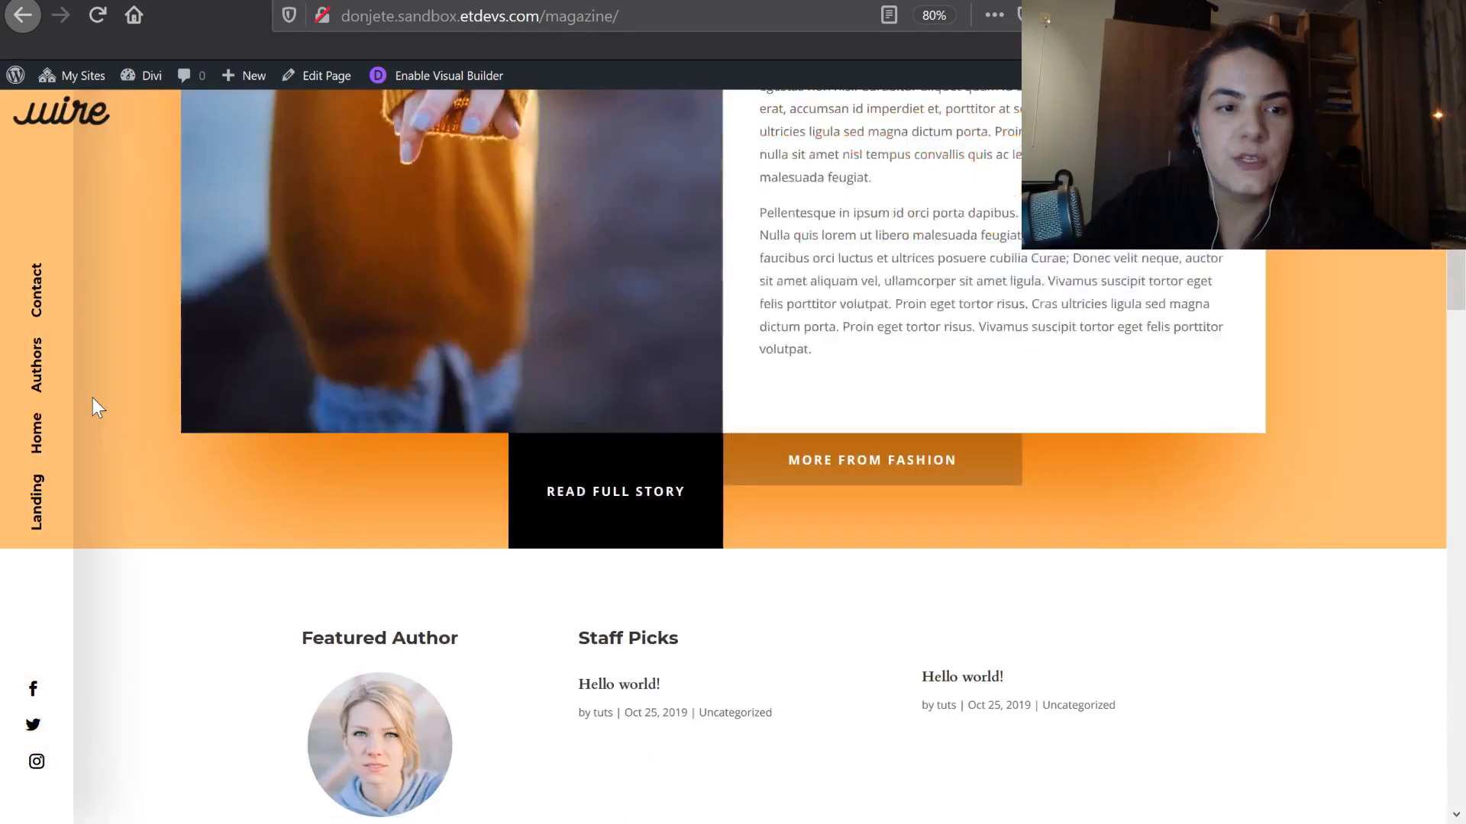
scroll(93, 402, down, 10)
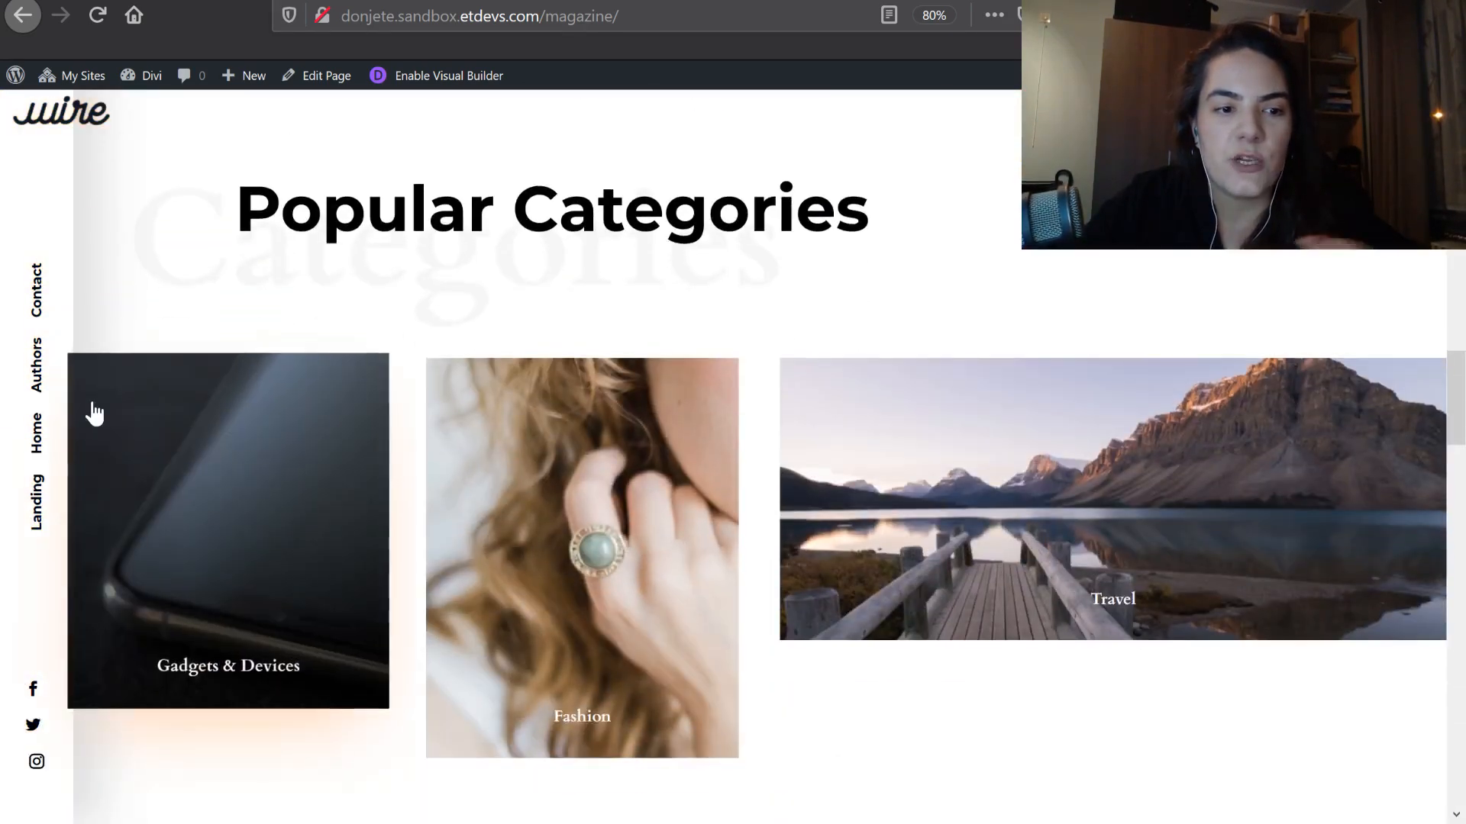
scroll(149, 571, down, 8)
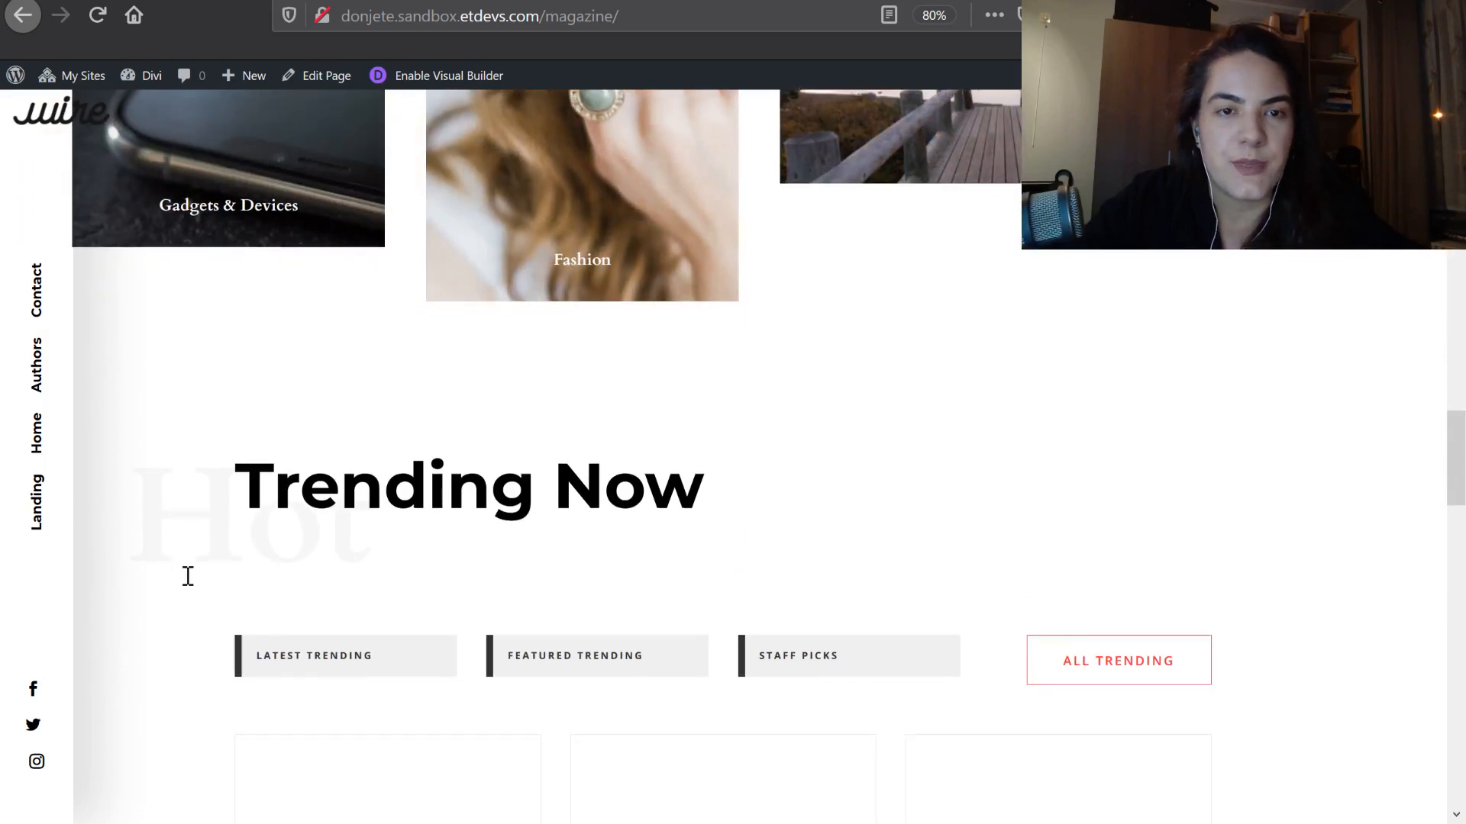
scroll(151, 605, down, 12)
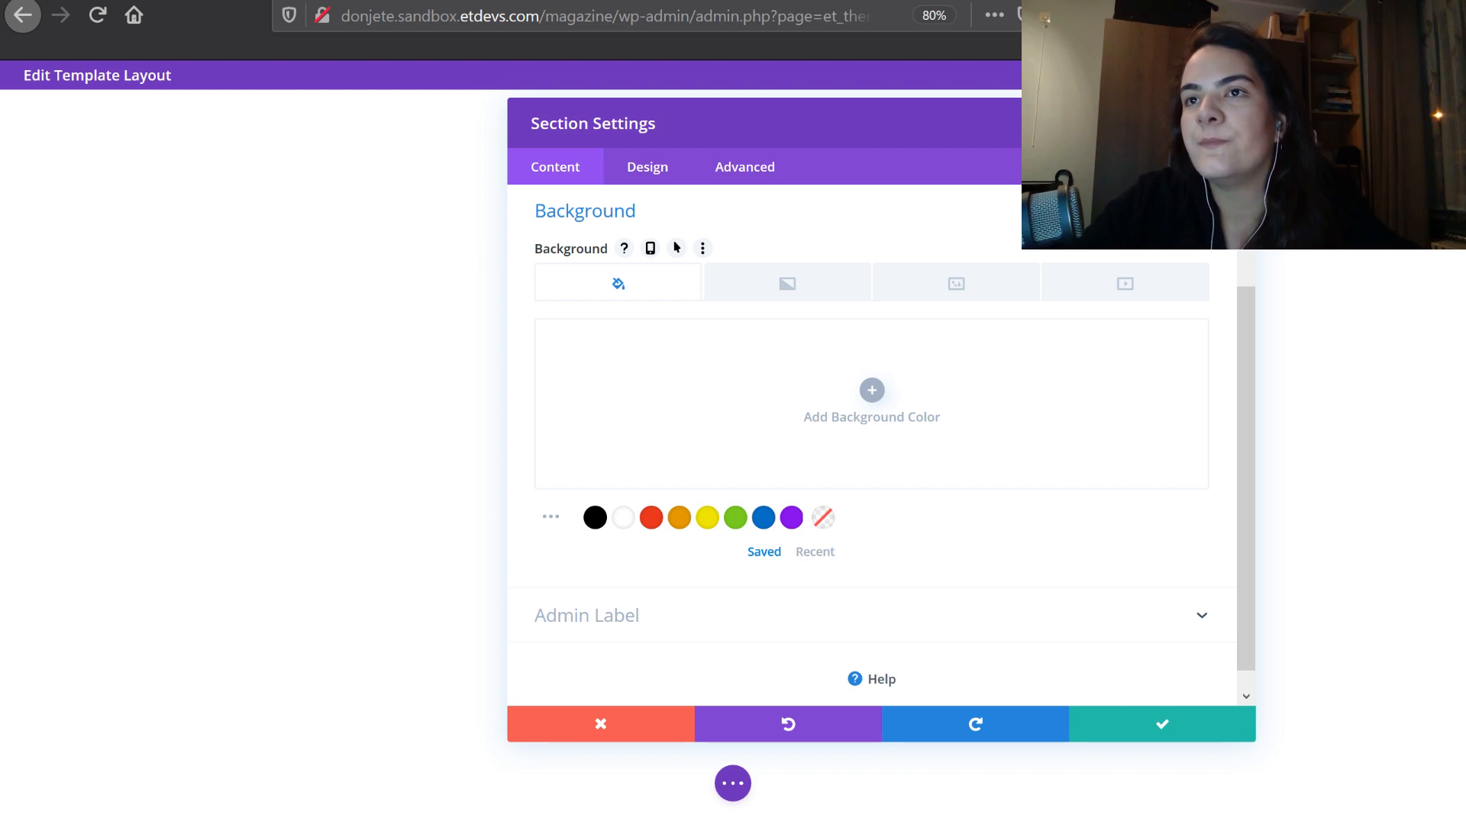
Return to the template editor and set the section's background color to rgba(0,0,0,0) on desktop and #FFFFFF on tablet and phone
click(651, 360)
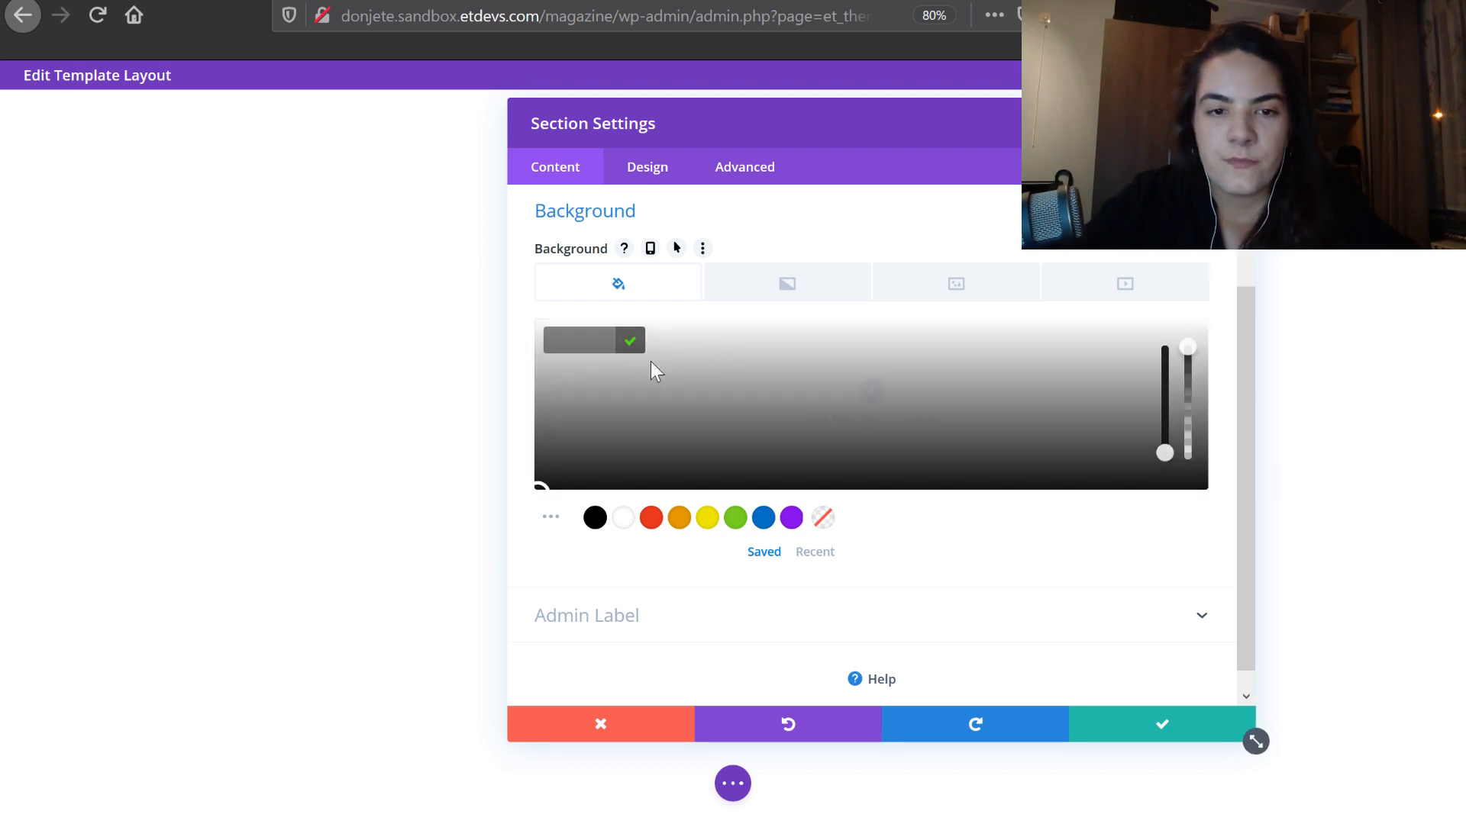
click(651, 248)
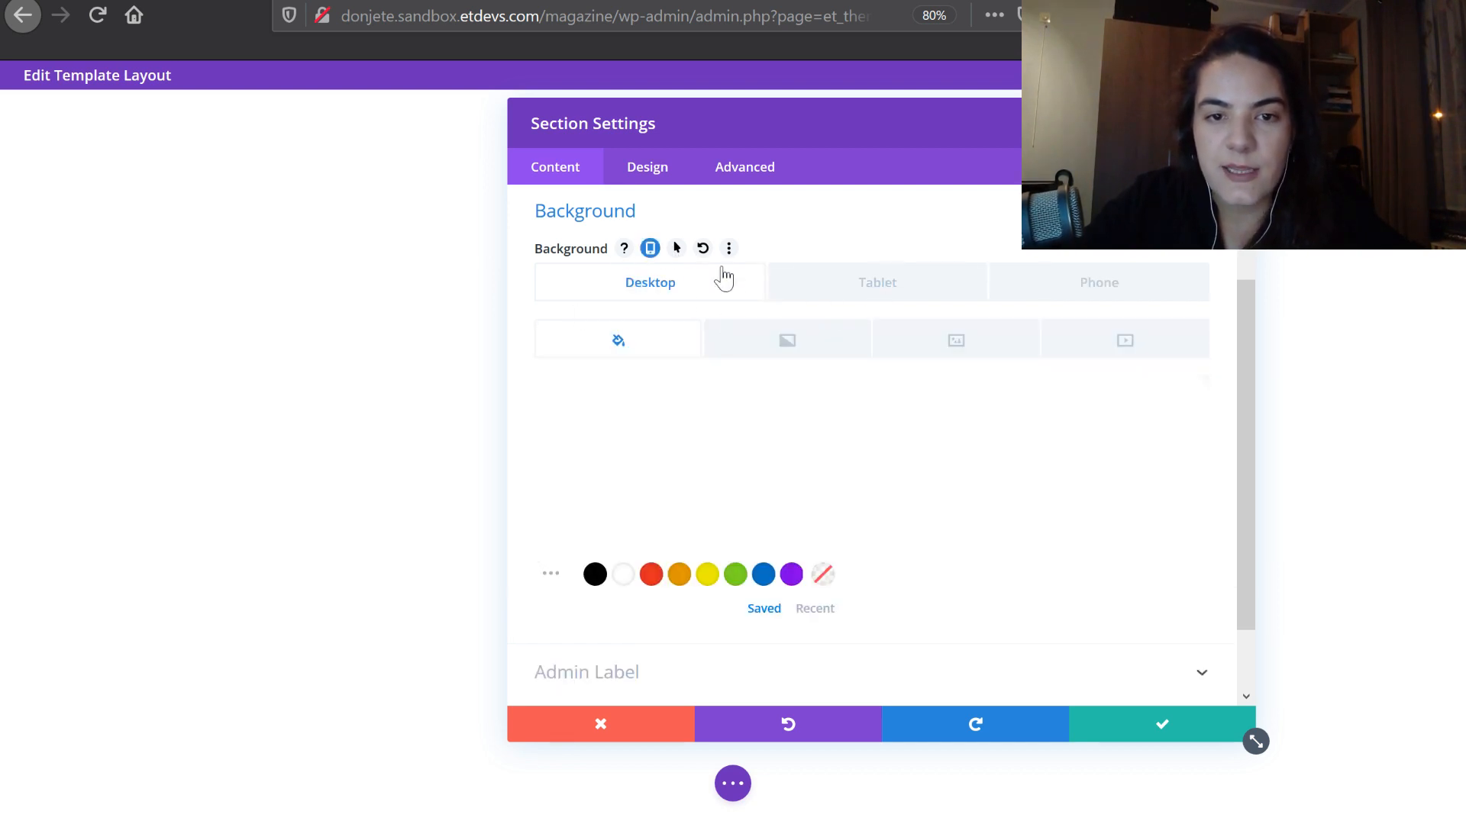
click(799, 281)
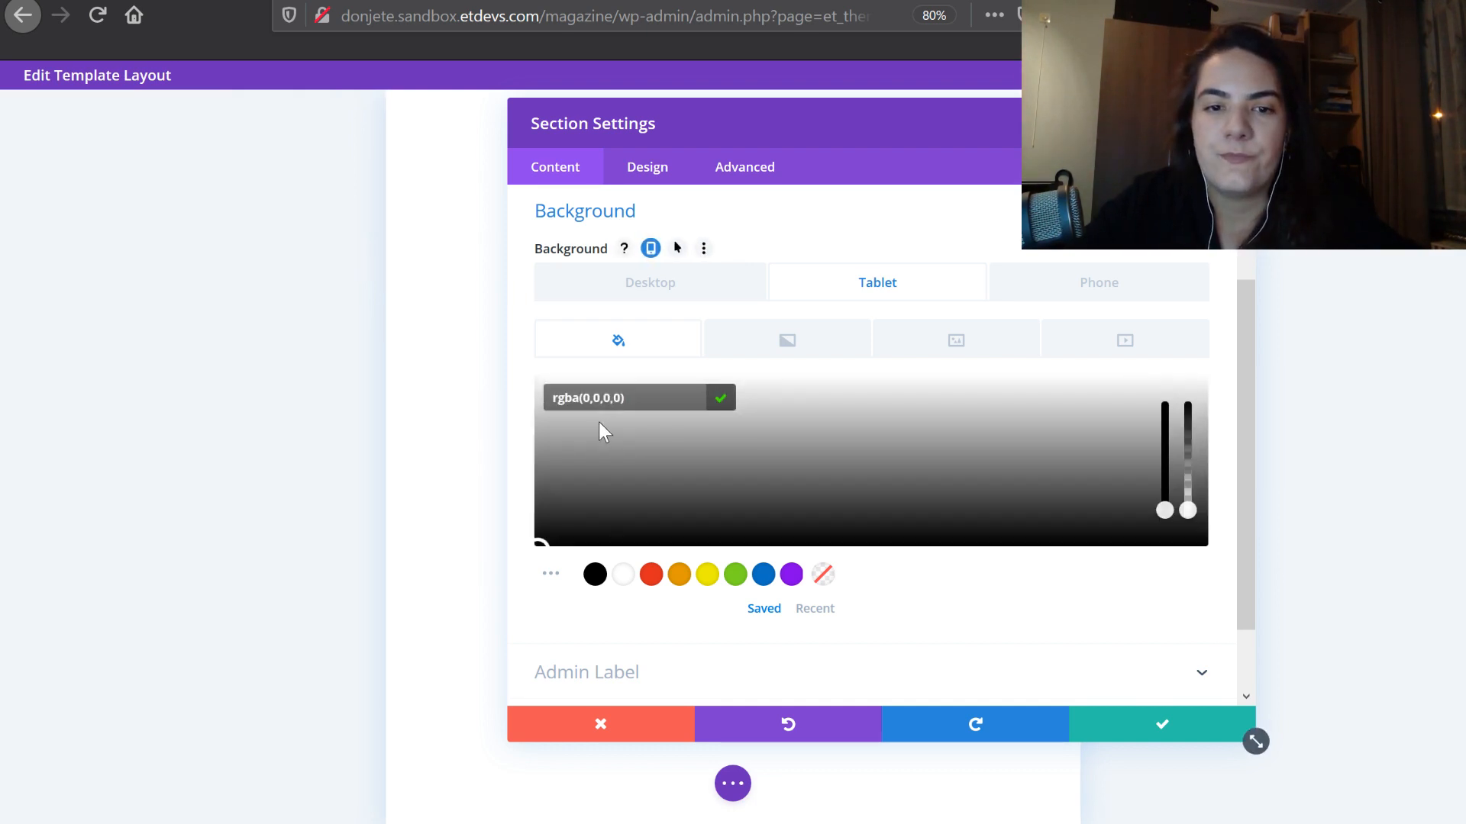
click(1044, 297)
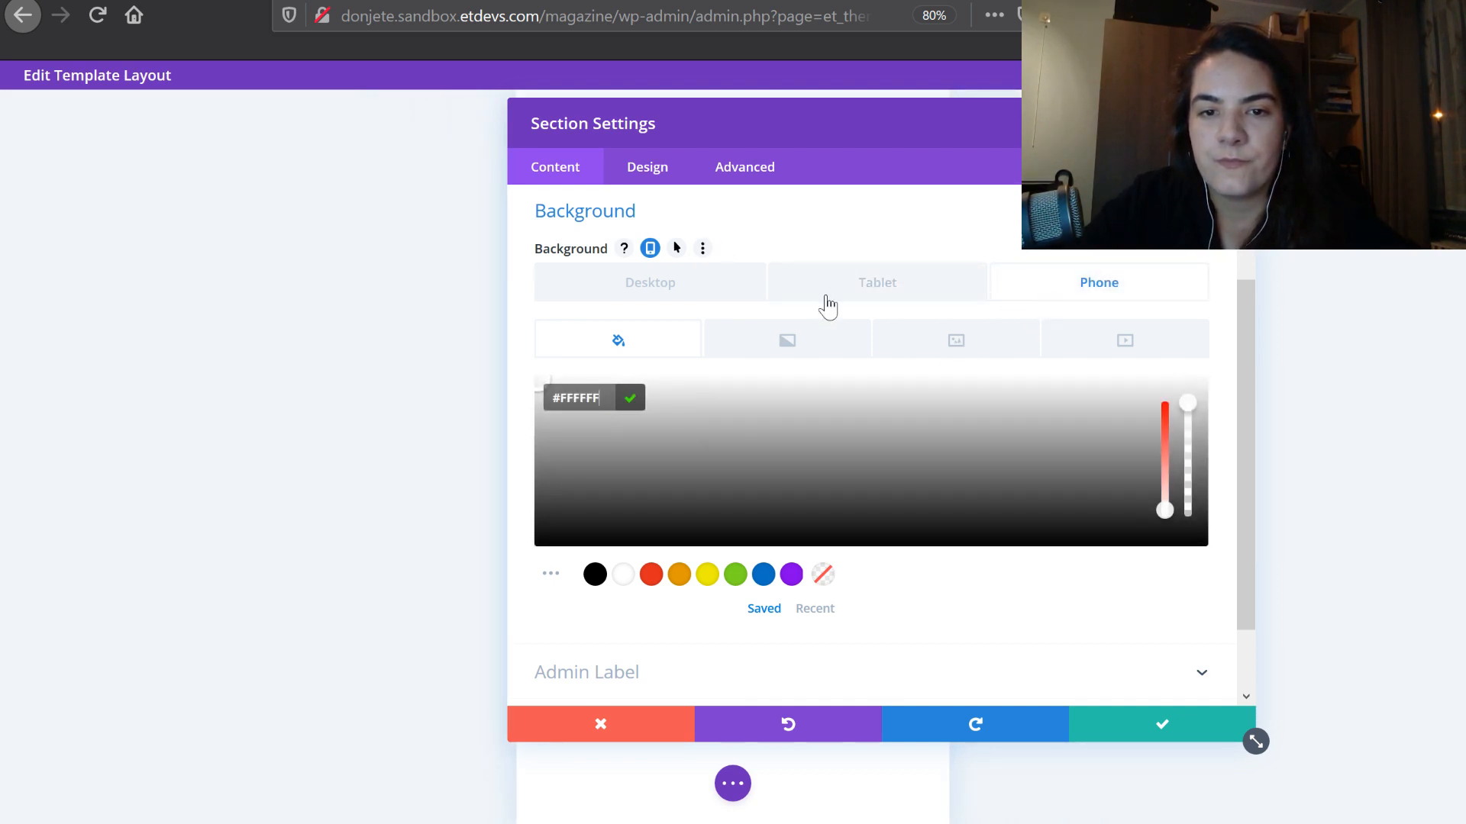
click(827, 306)
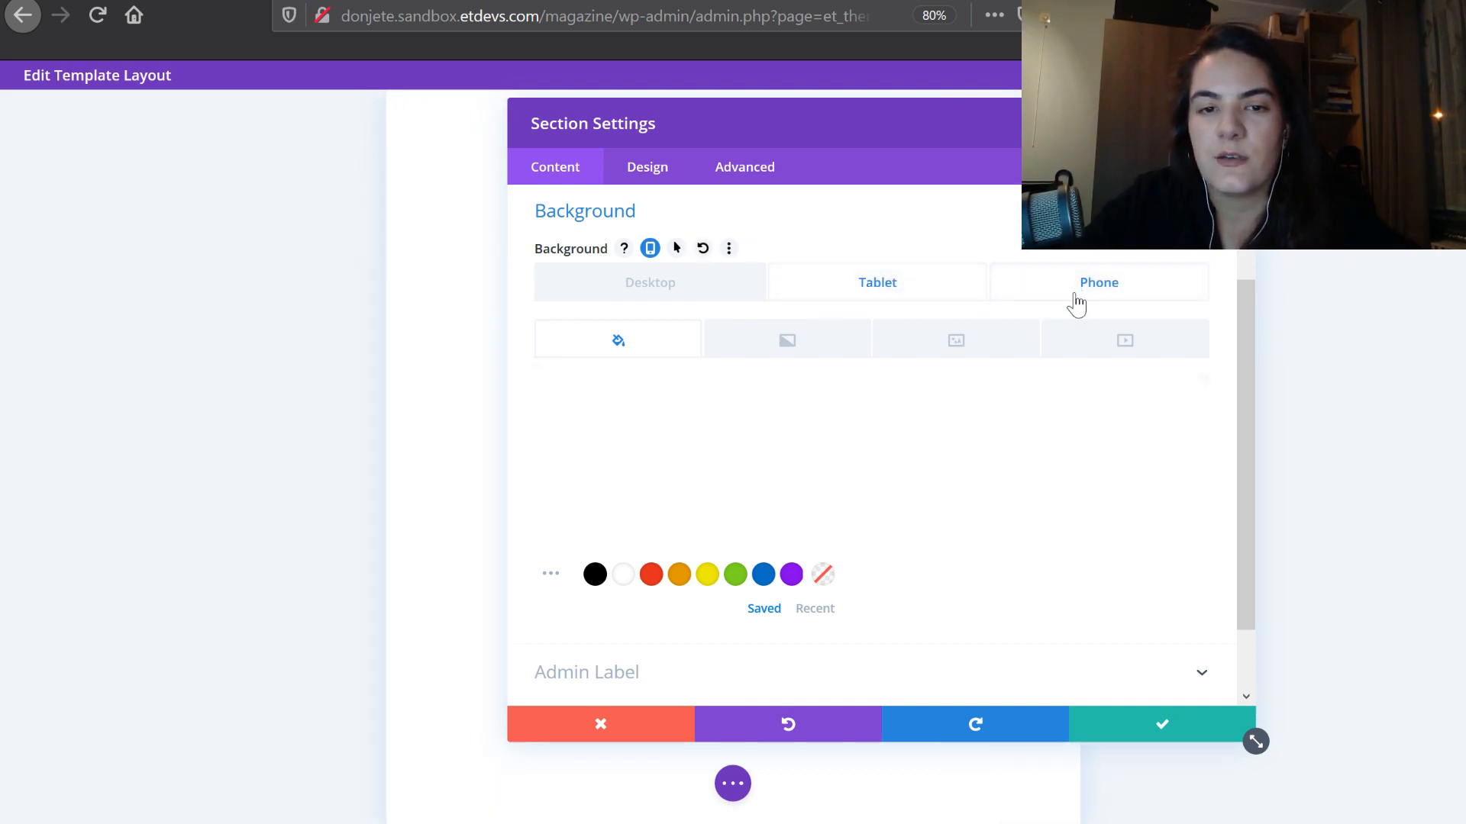
click(1077, 303)
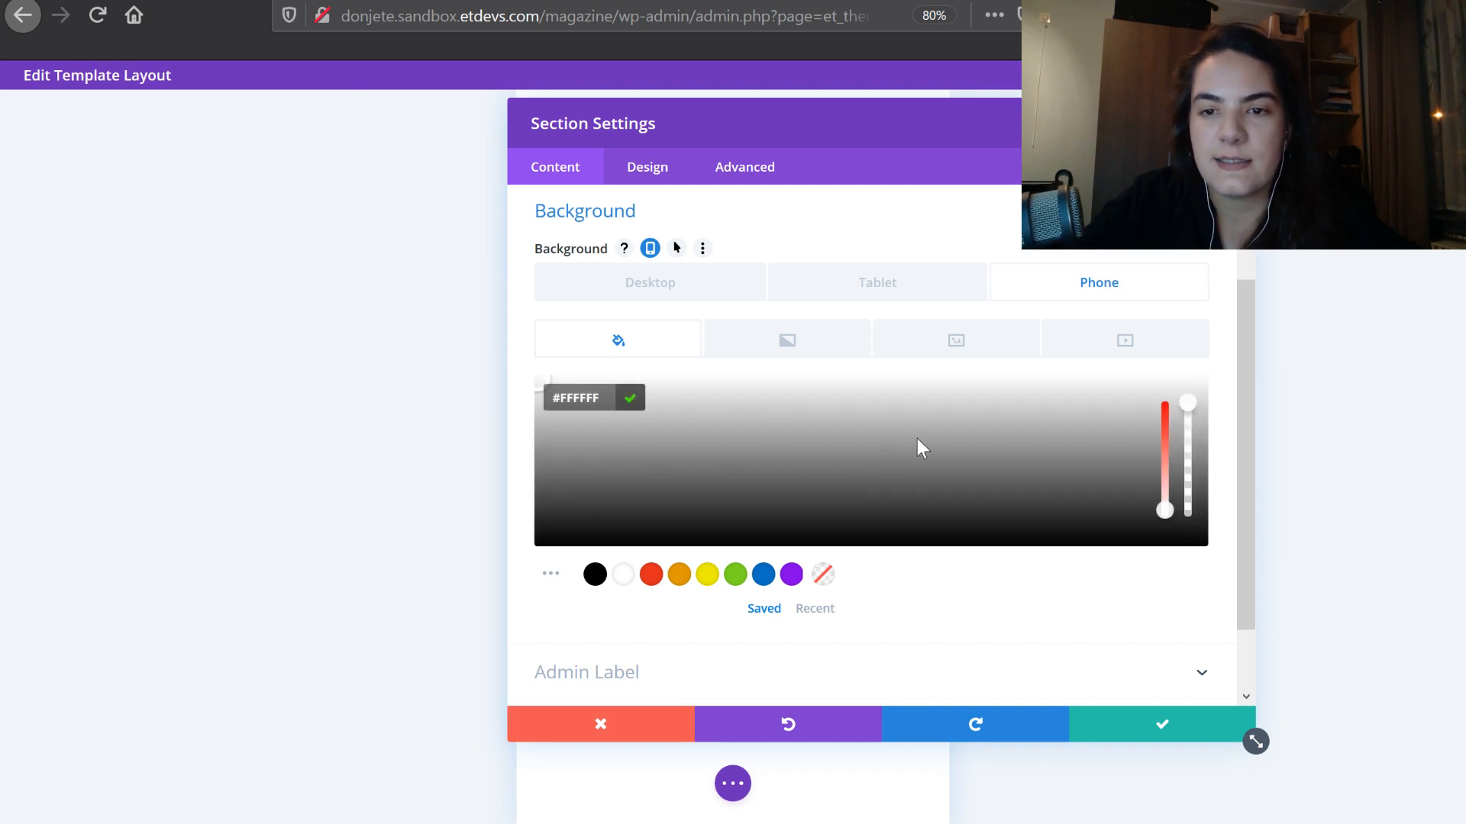
click(669, 302)
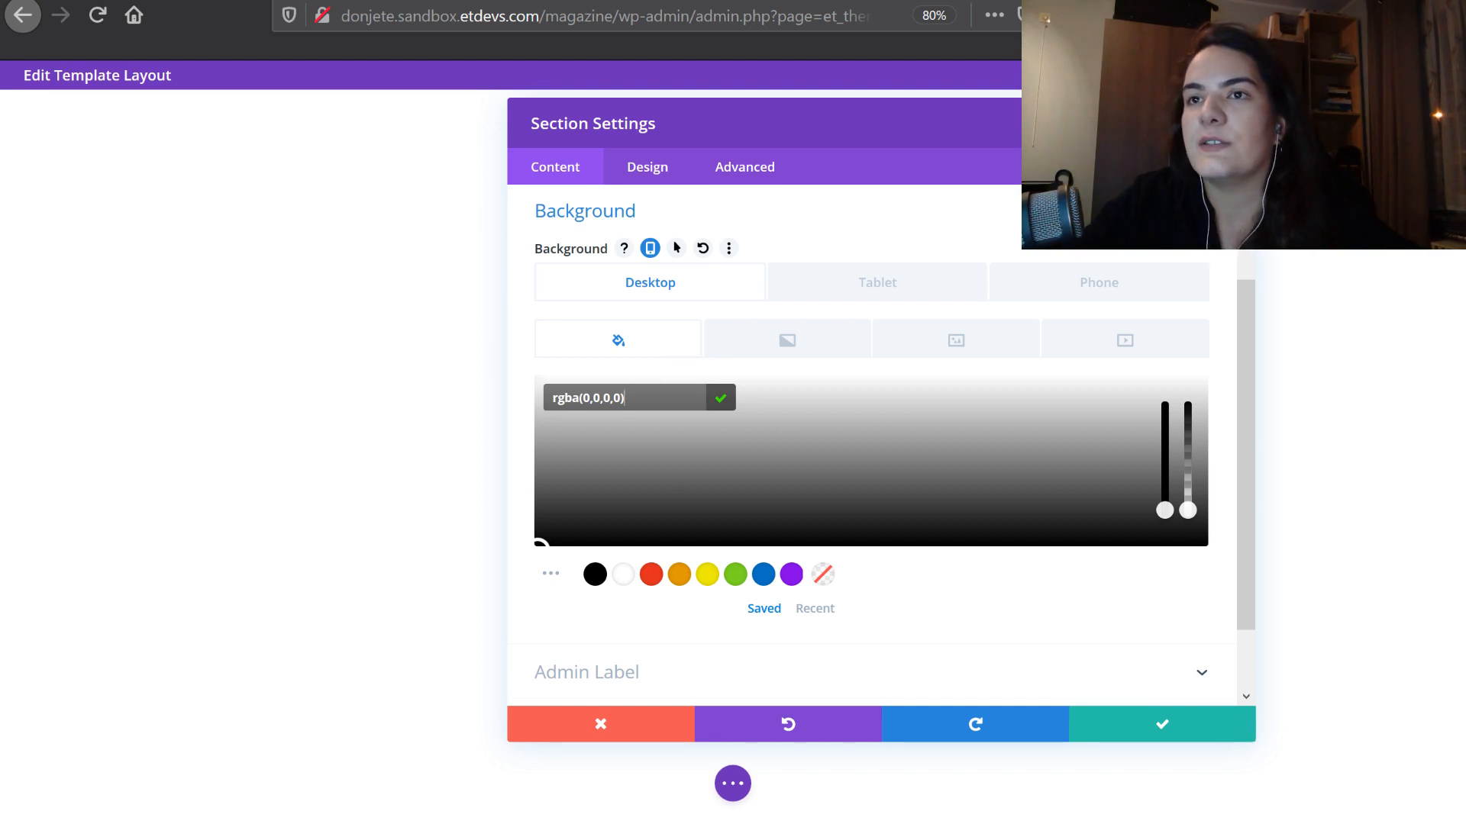
Check the vertical header's width on the live page and set the section's desktop width to 5vw in the sizing options
click(654, 179)
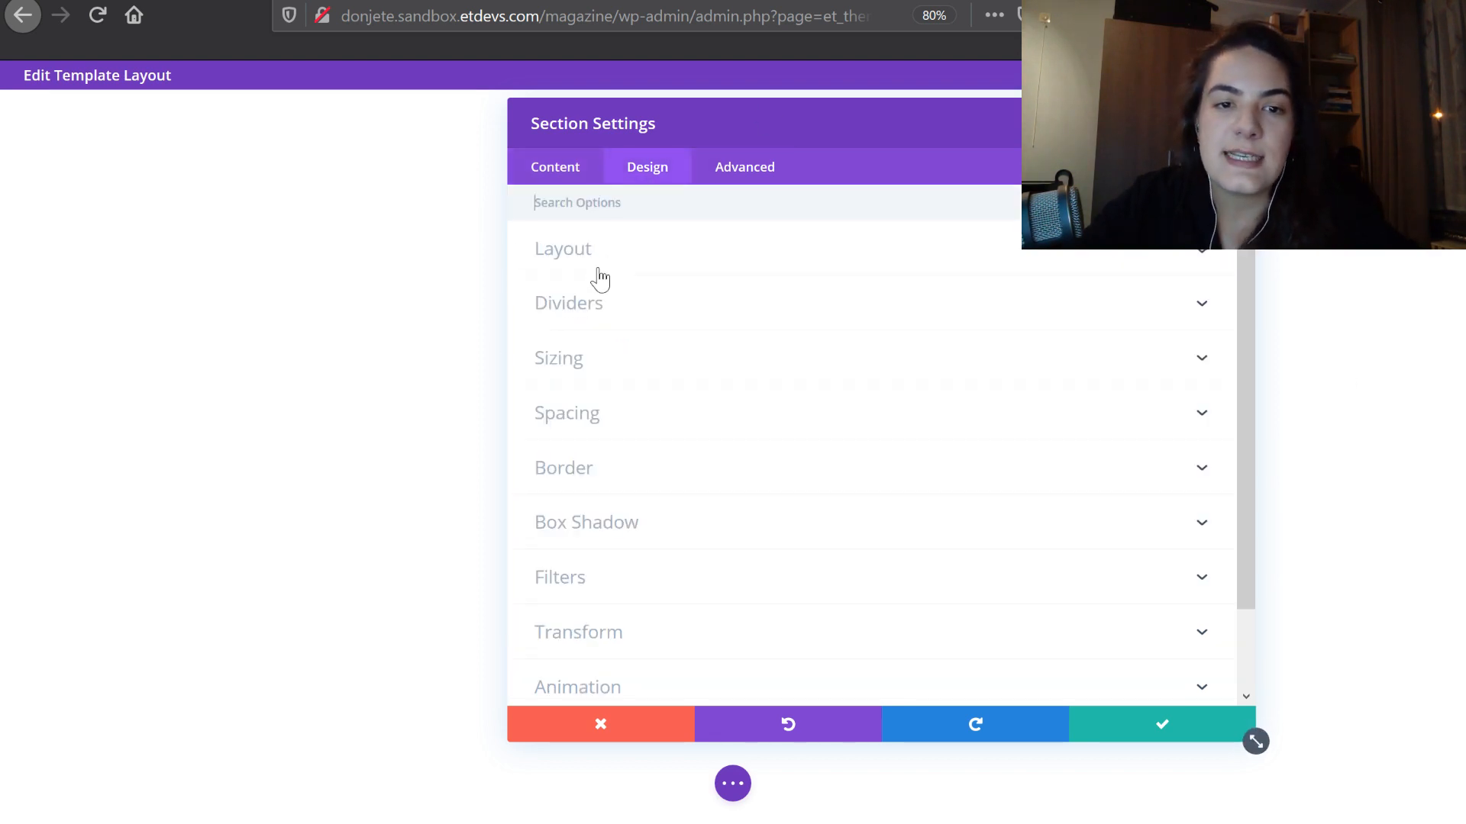
click(645, 366)
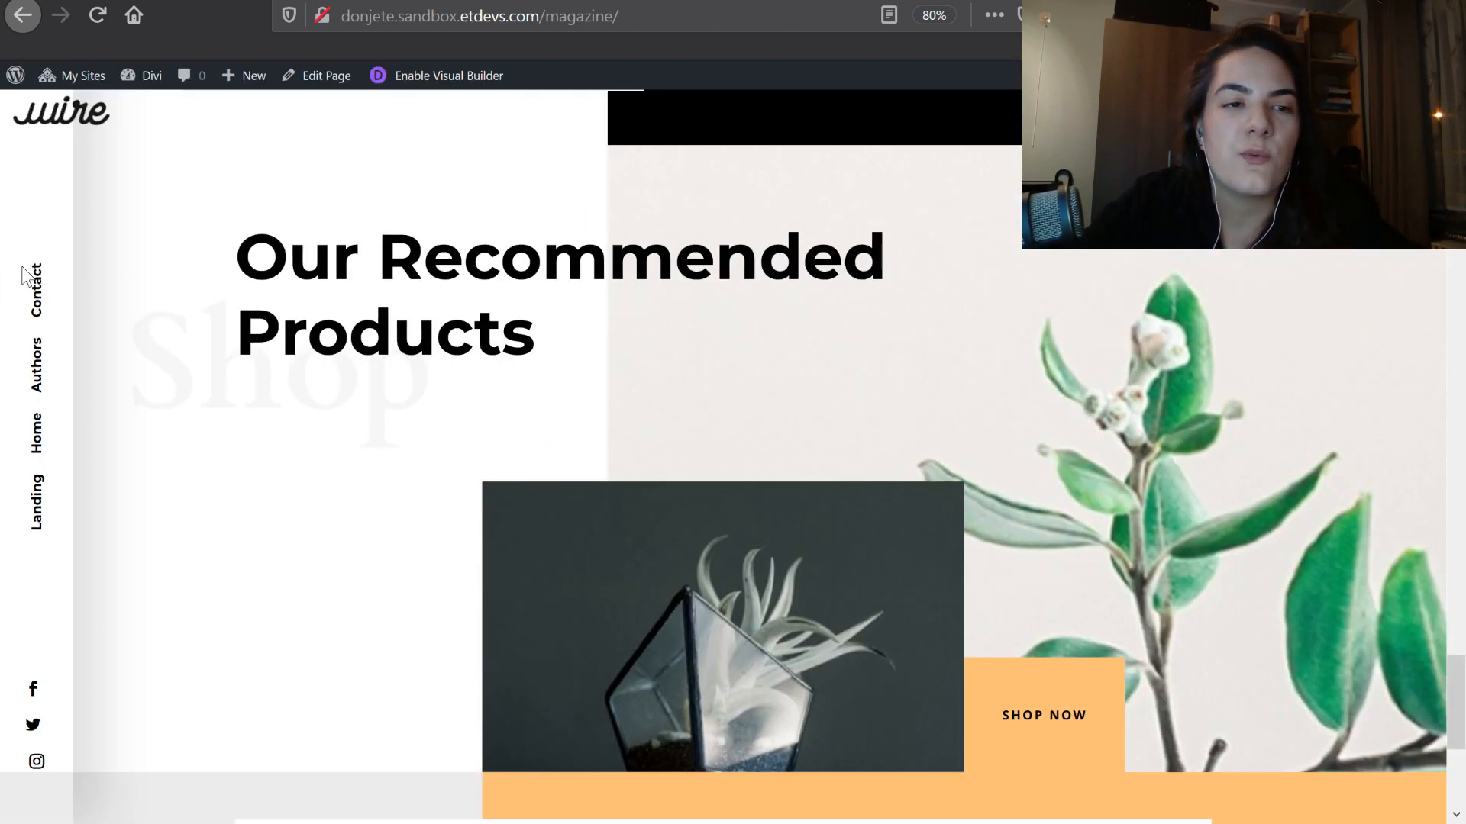
scroll(219, 200, up, 5)
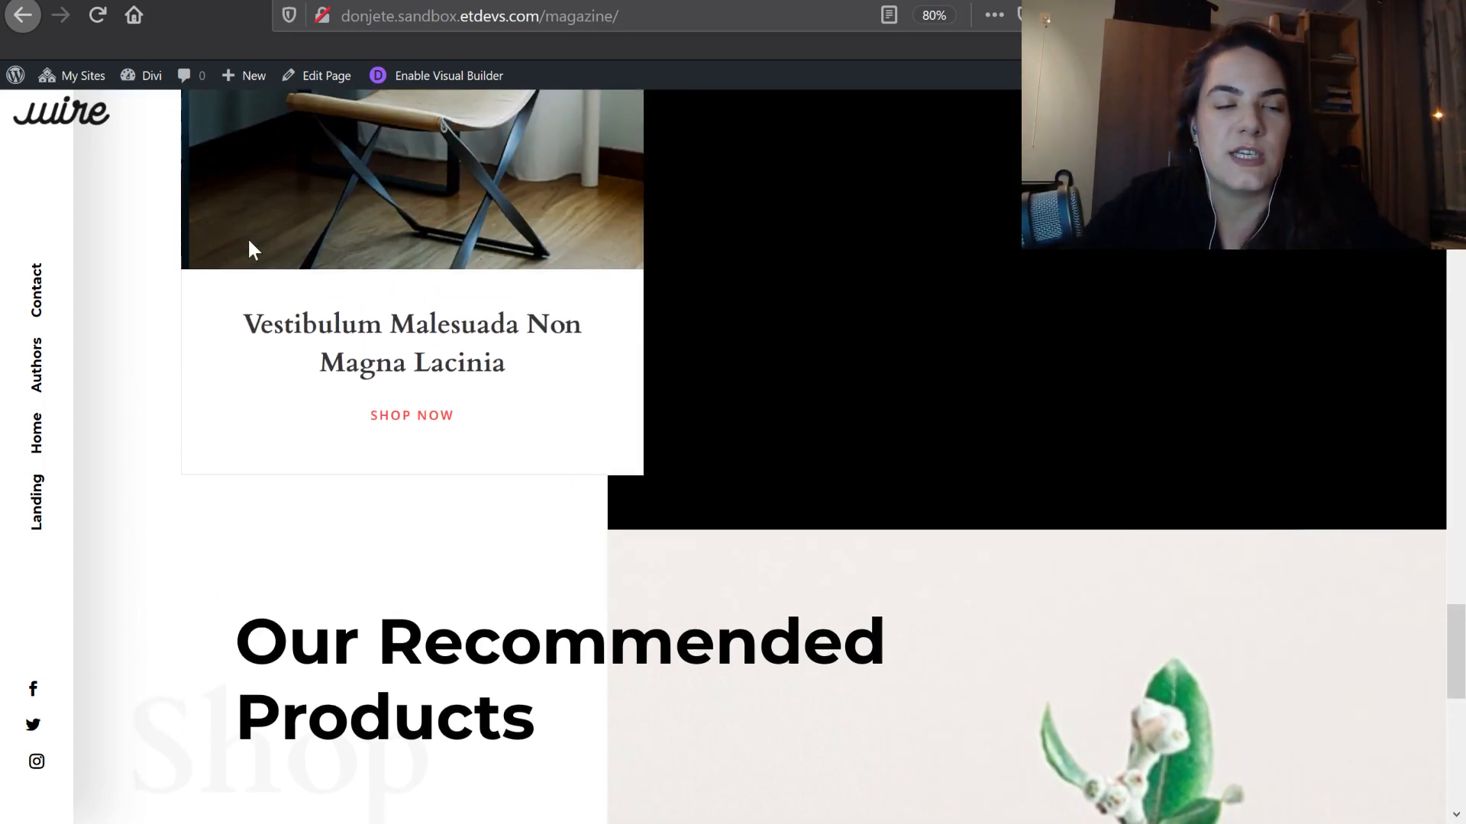
scroll(254, 251, up, 3)
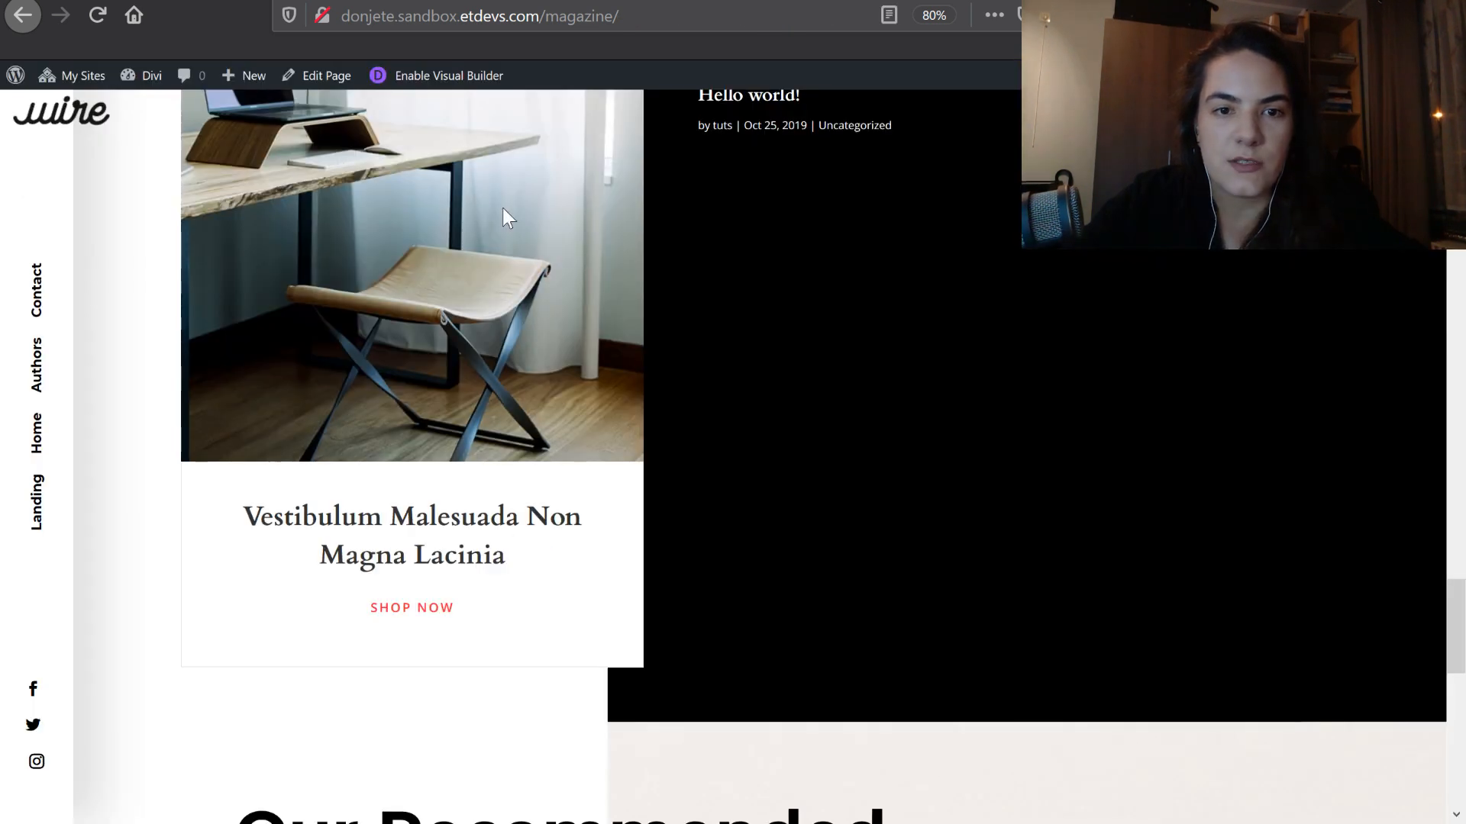
key(F12)
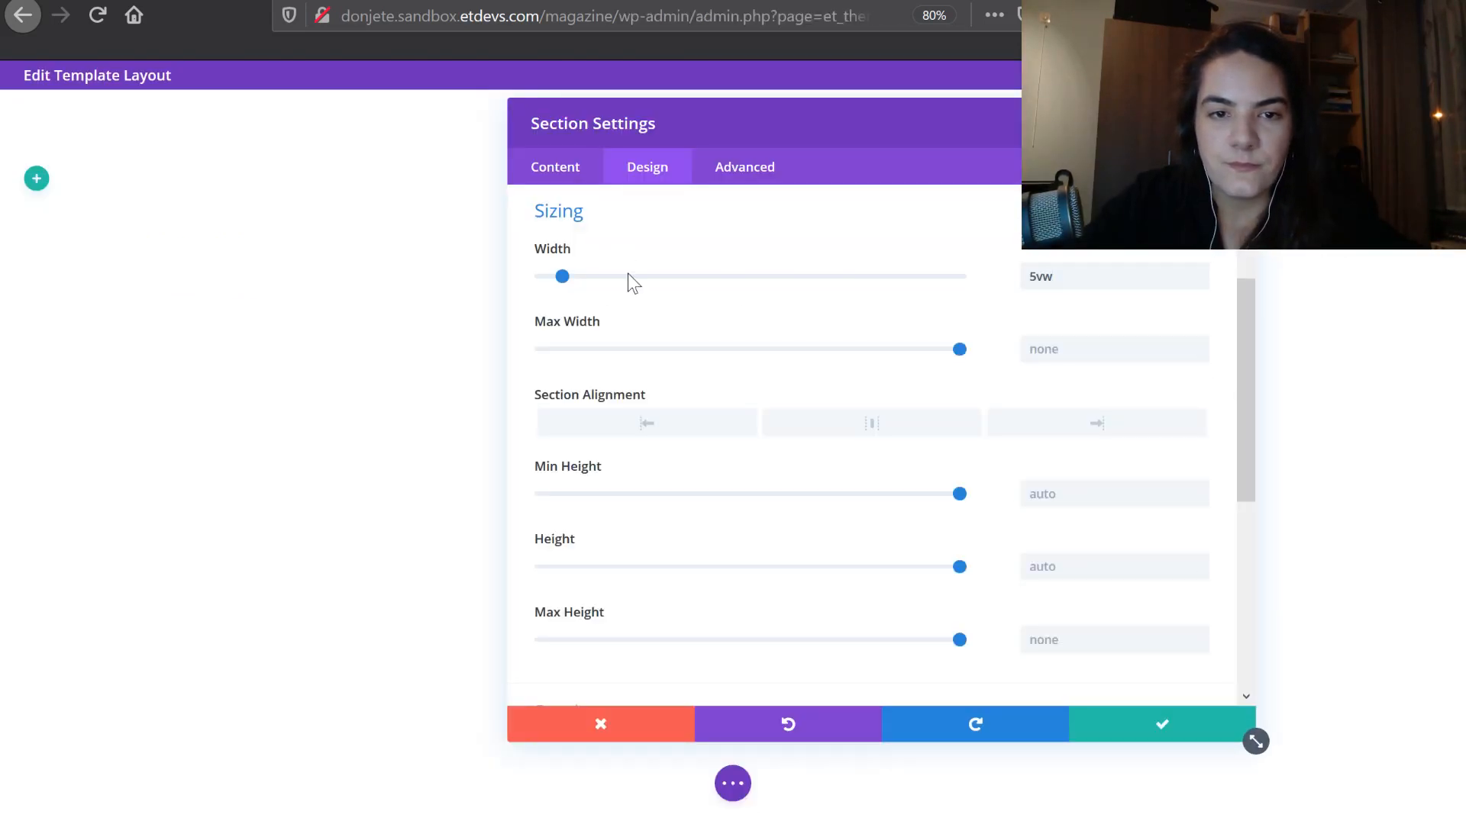
Enable responsive values for the section's width, set it to 100% on tablet, and return to the desktop value
click(598, 255)
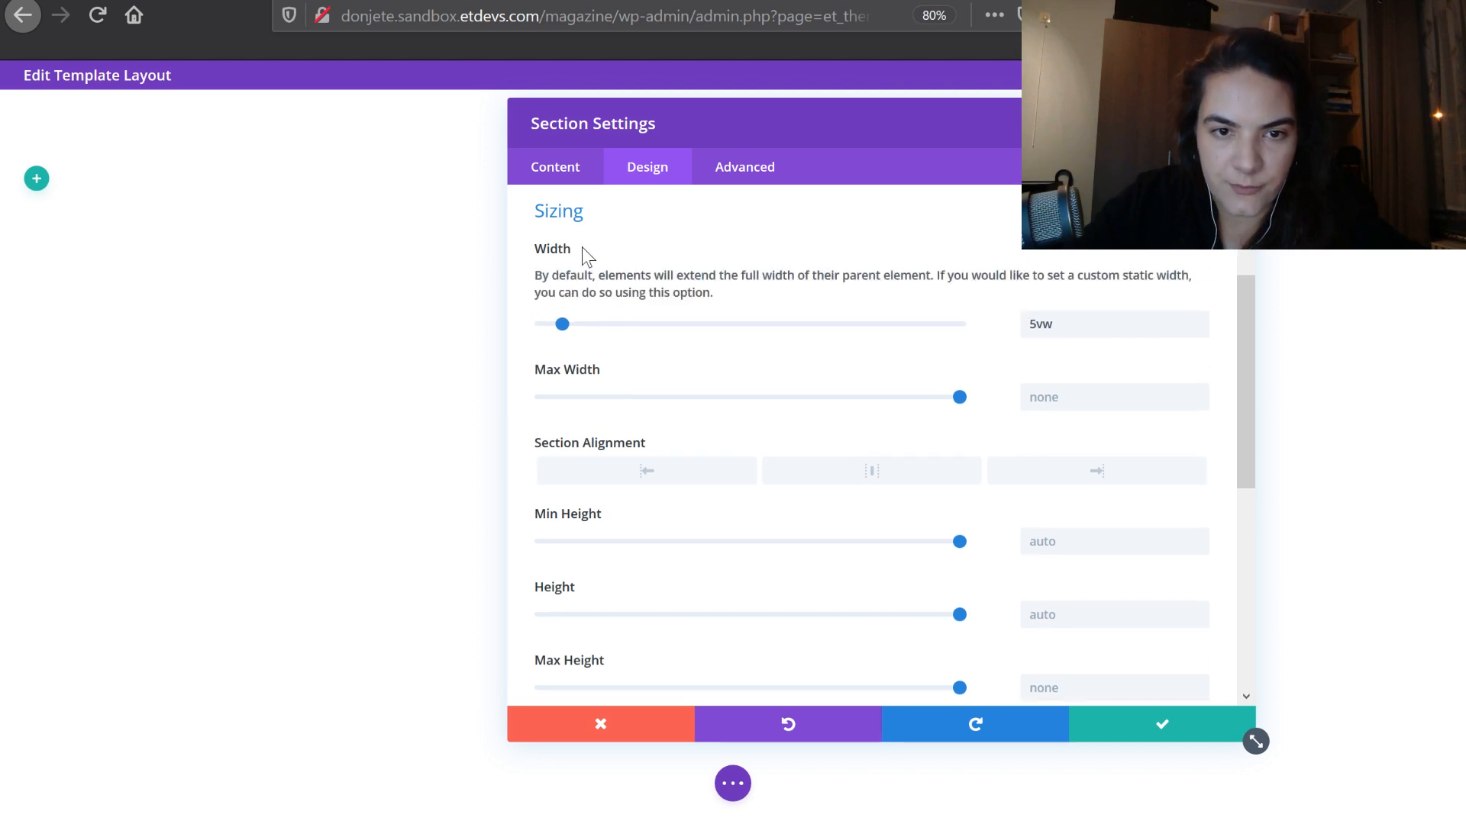
click(594, 255)
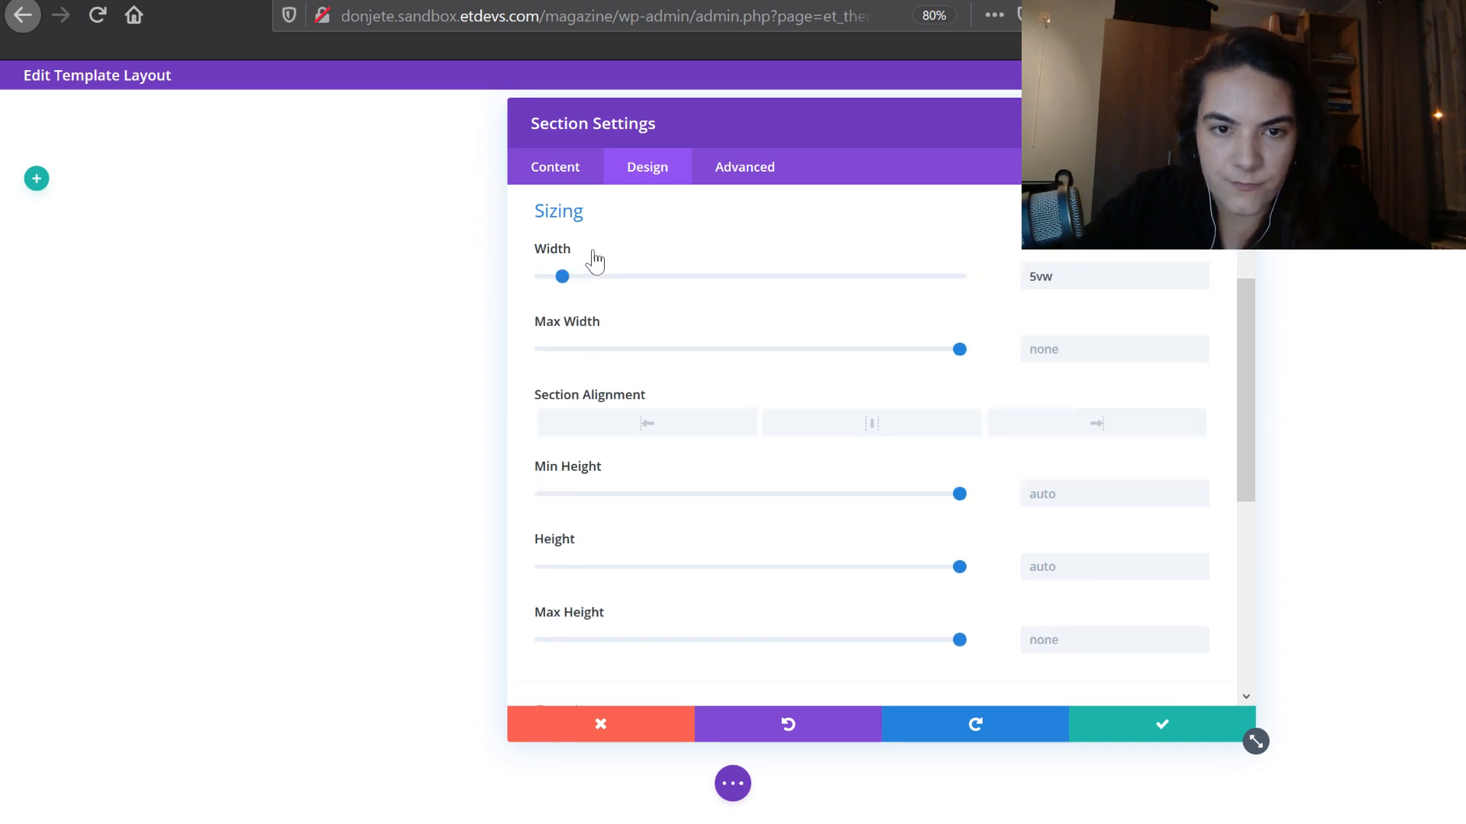
click(593, 255)
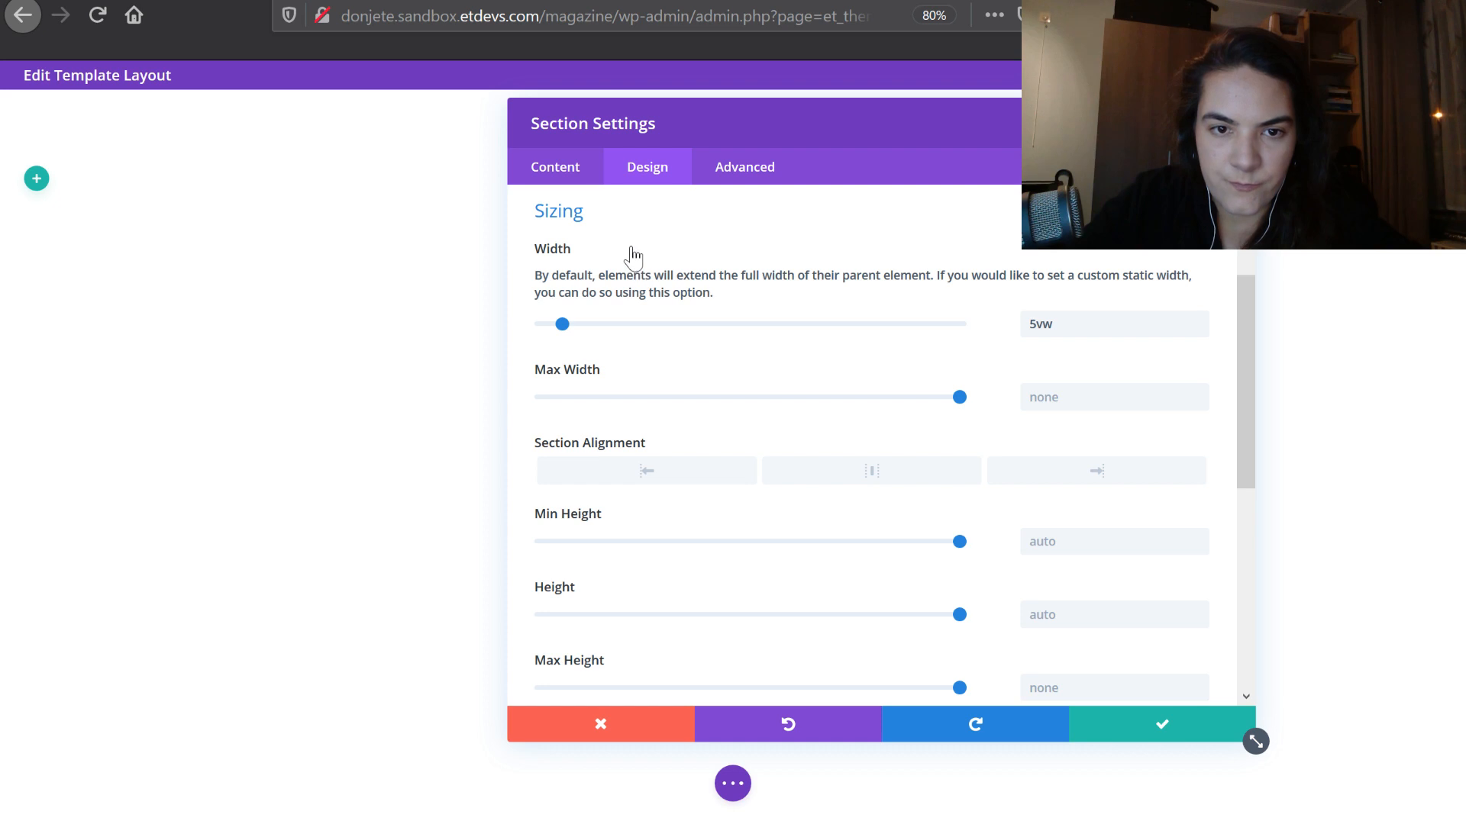
click(628, 250)
click(935, 297)
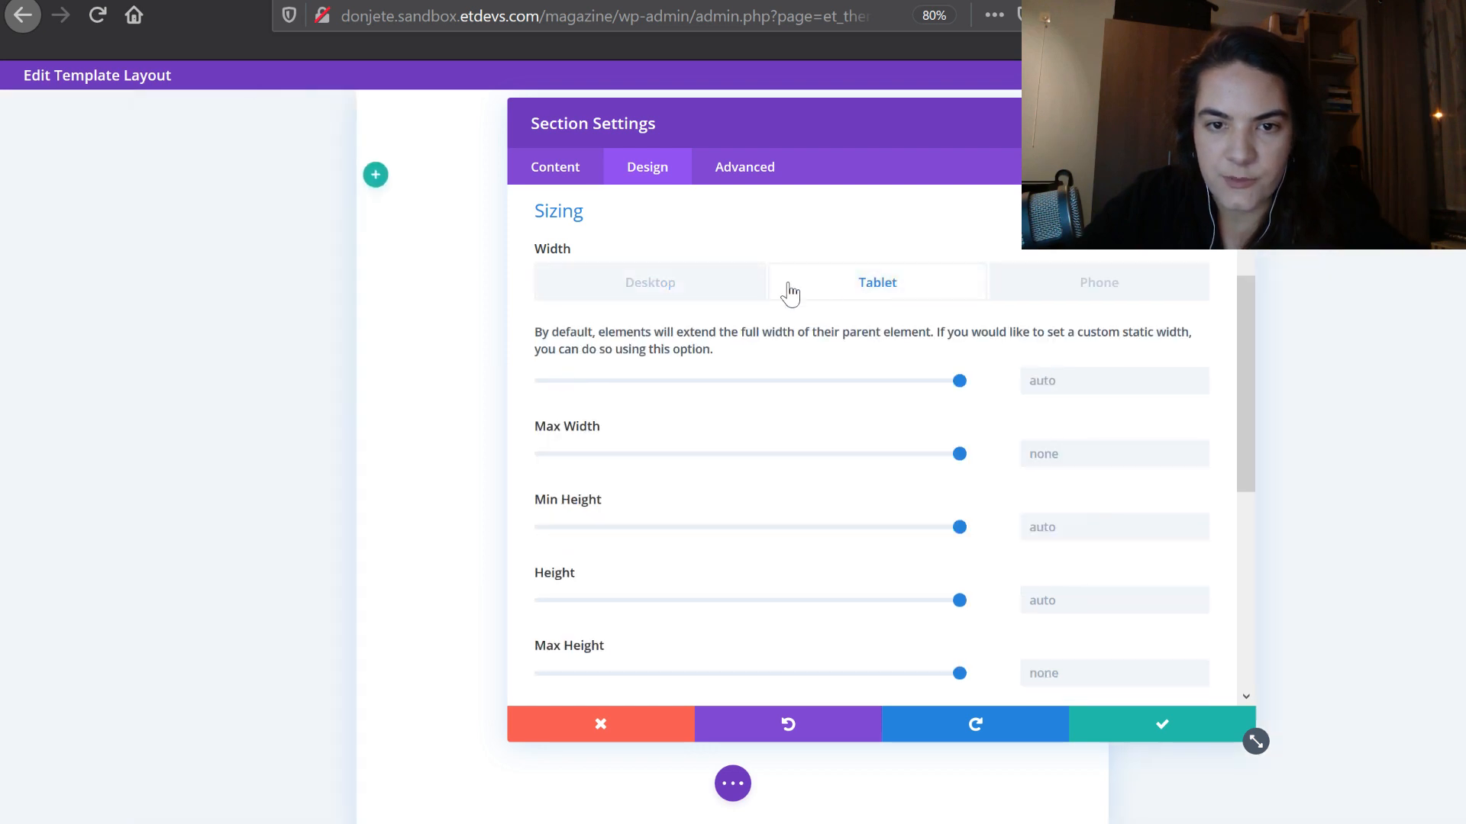
click(680, 300)
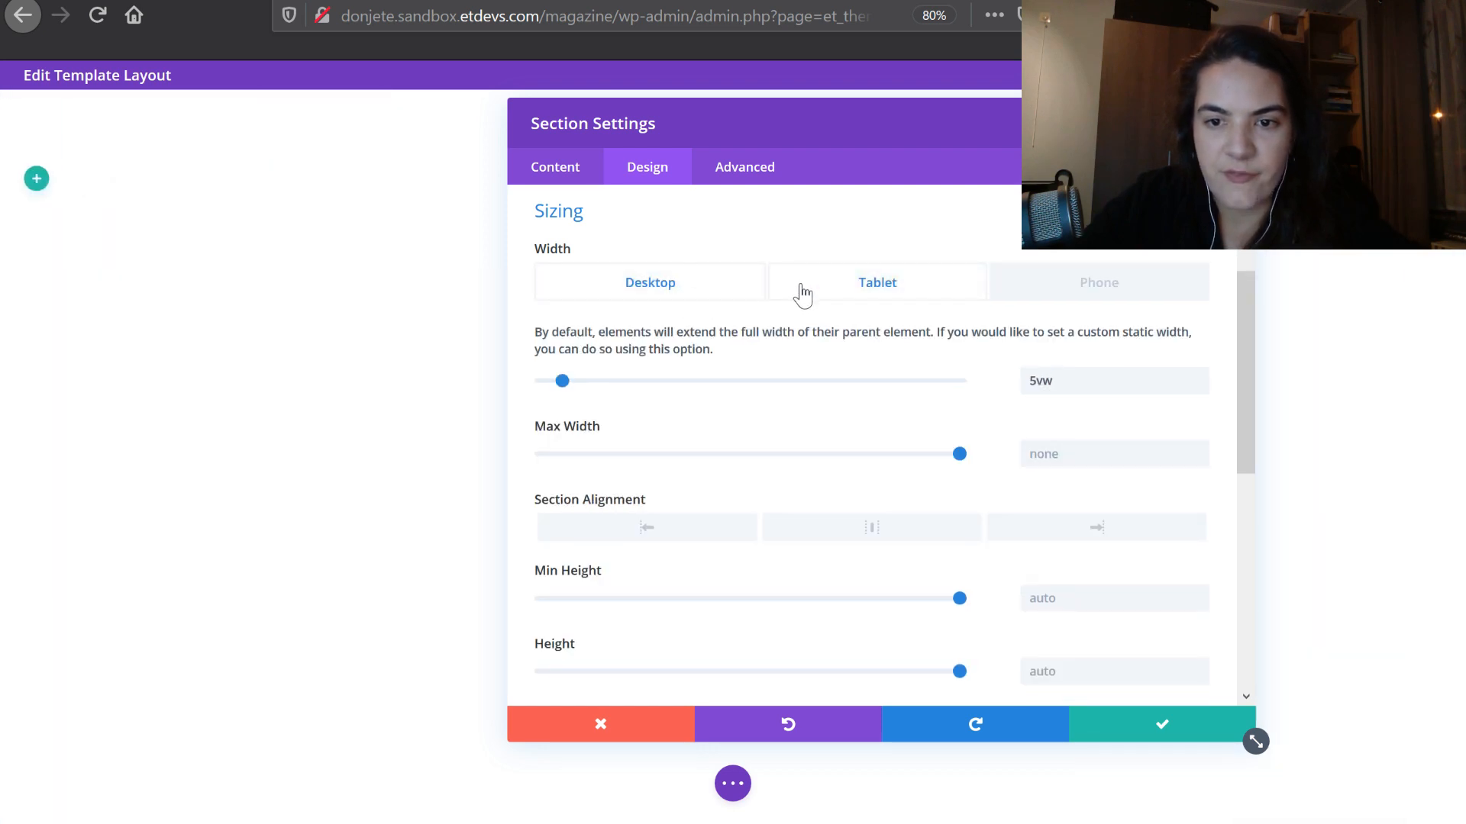
click(821, 295)
click(1145, 382)
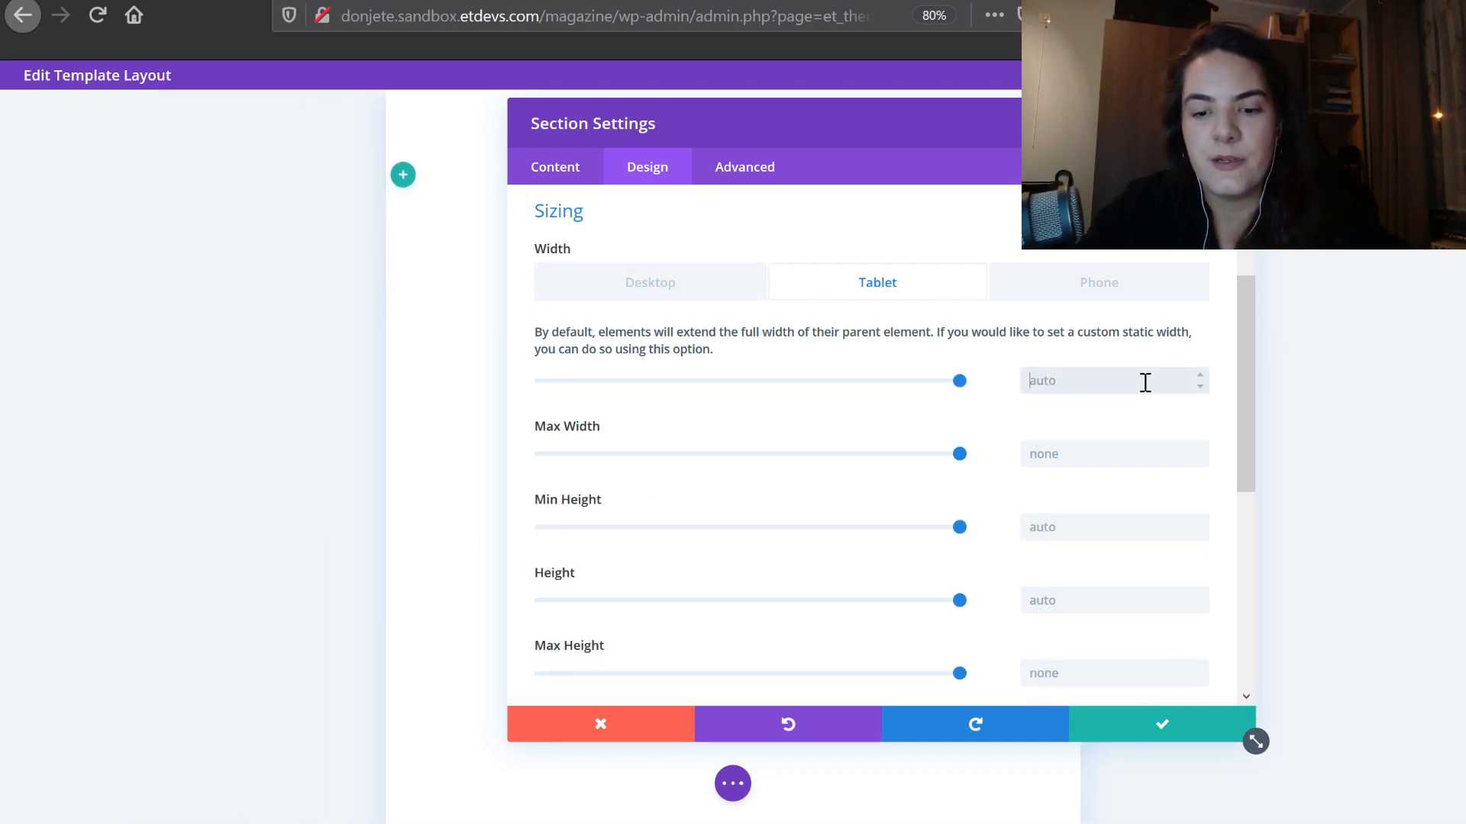
click(1099, 283)
click(885, 300)
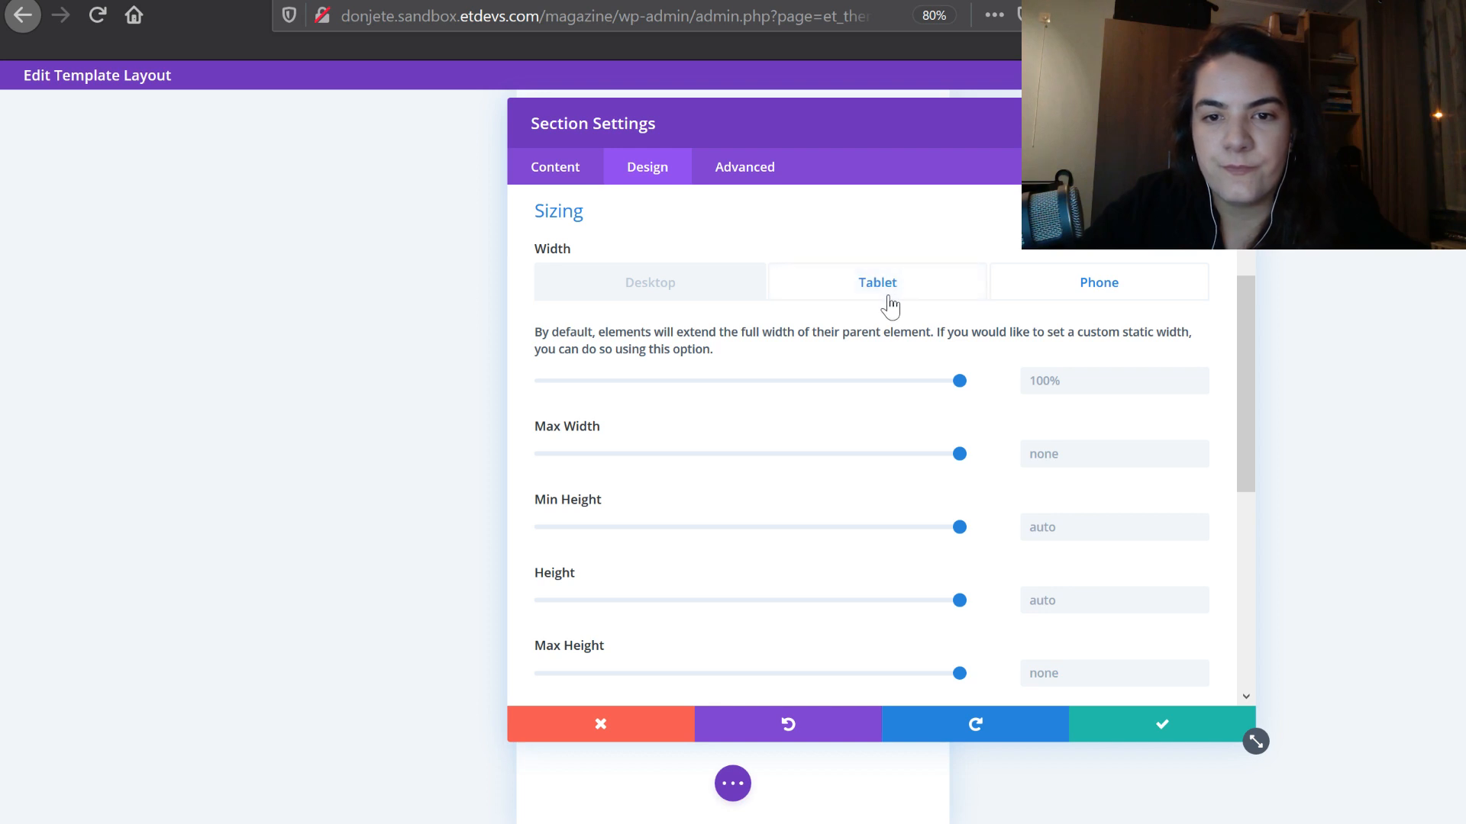
click(649, 282)
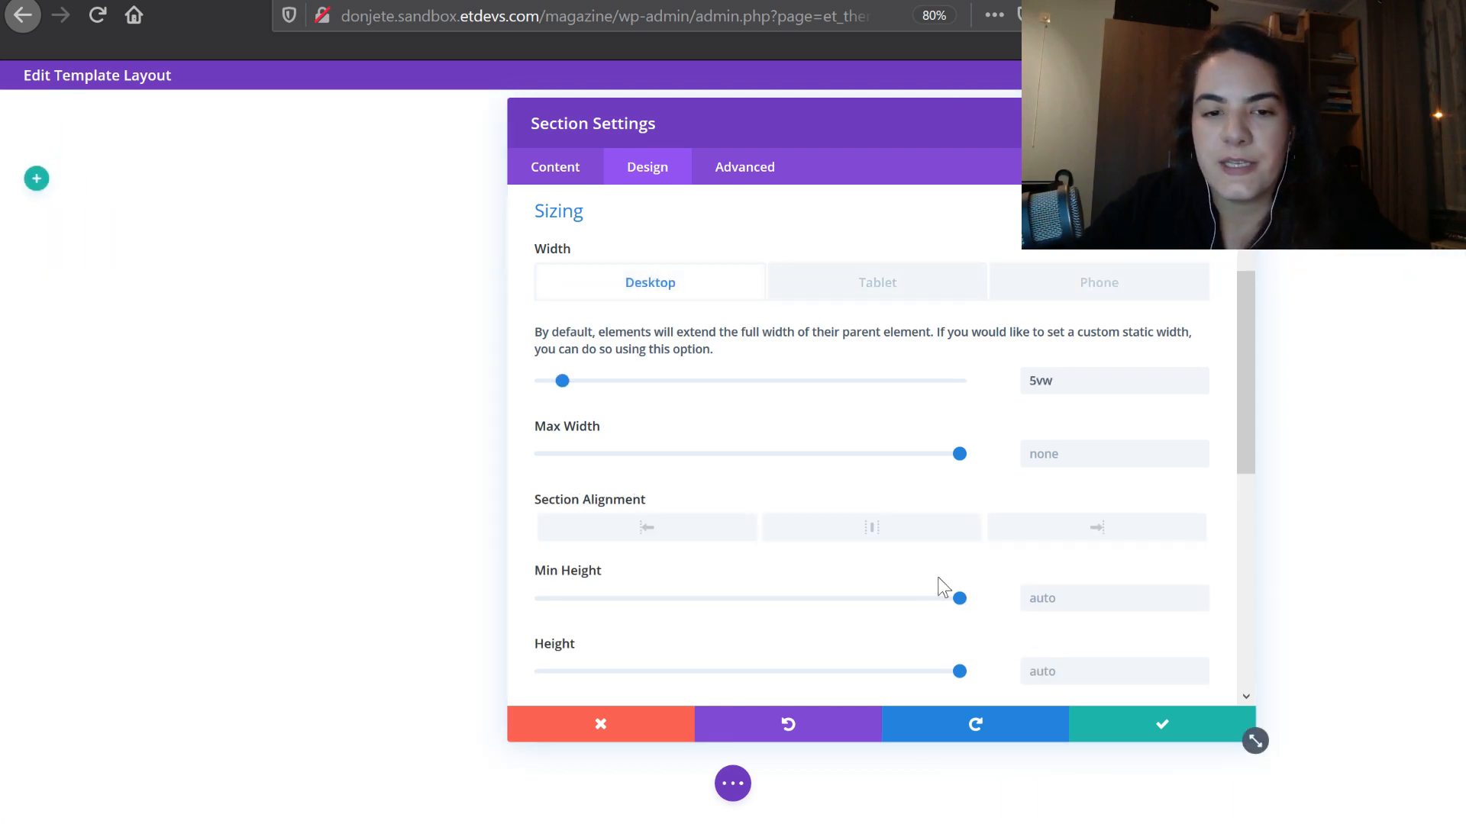
Set the section's minimum height to 100vw on desktop and auto on tablet
scroll(827, 514, down, 2)
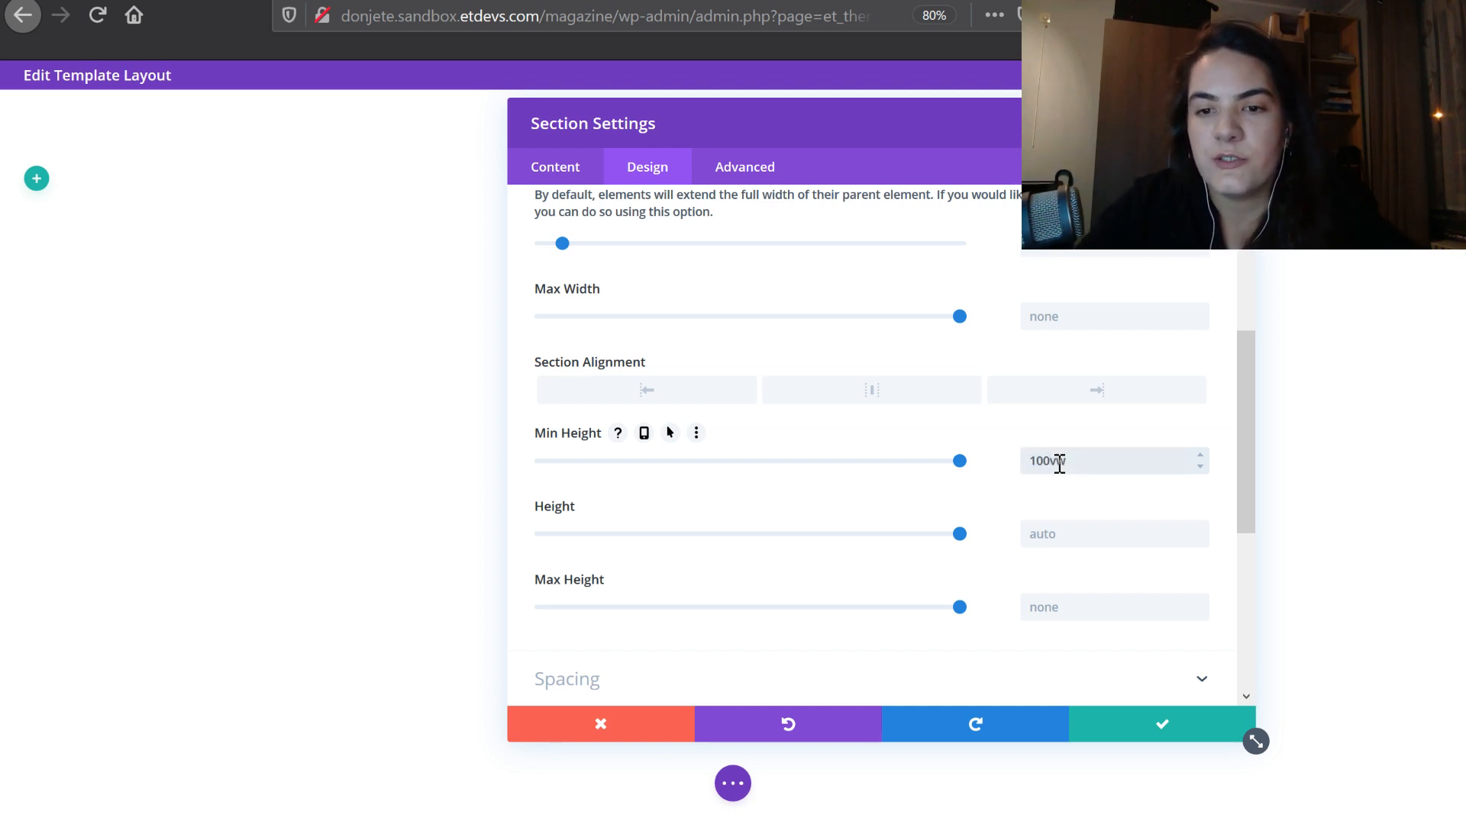
click(642, 434)
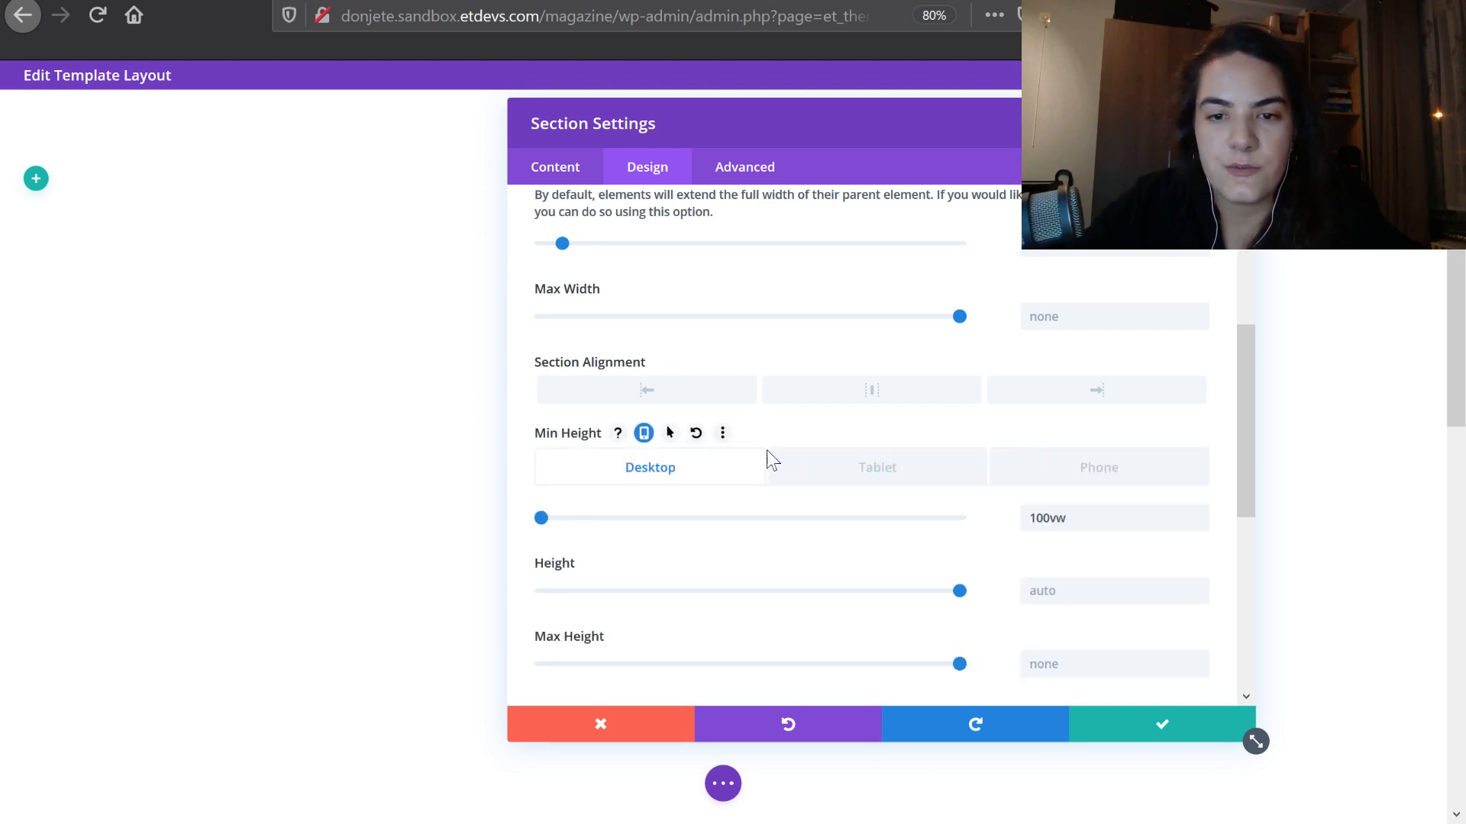
click(831, 465)
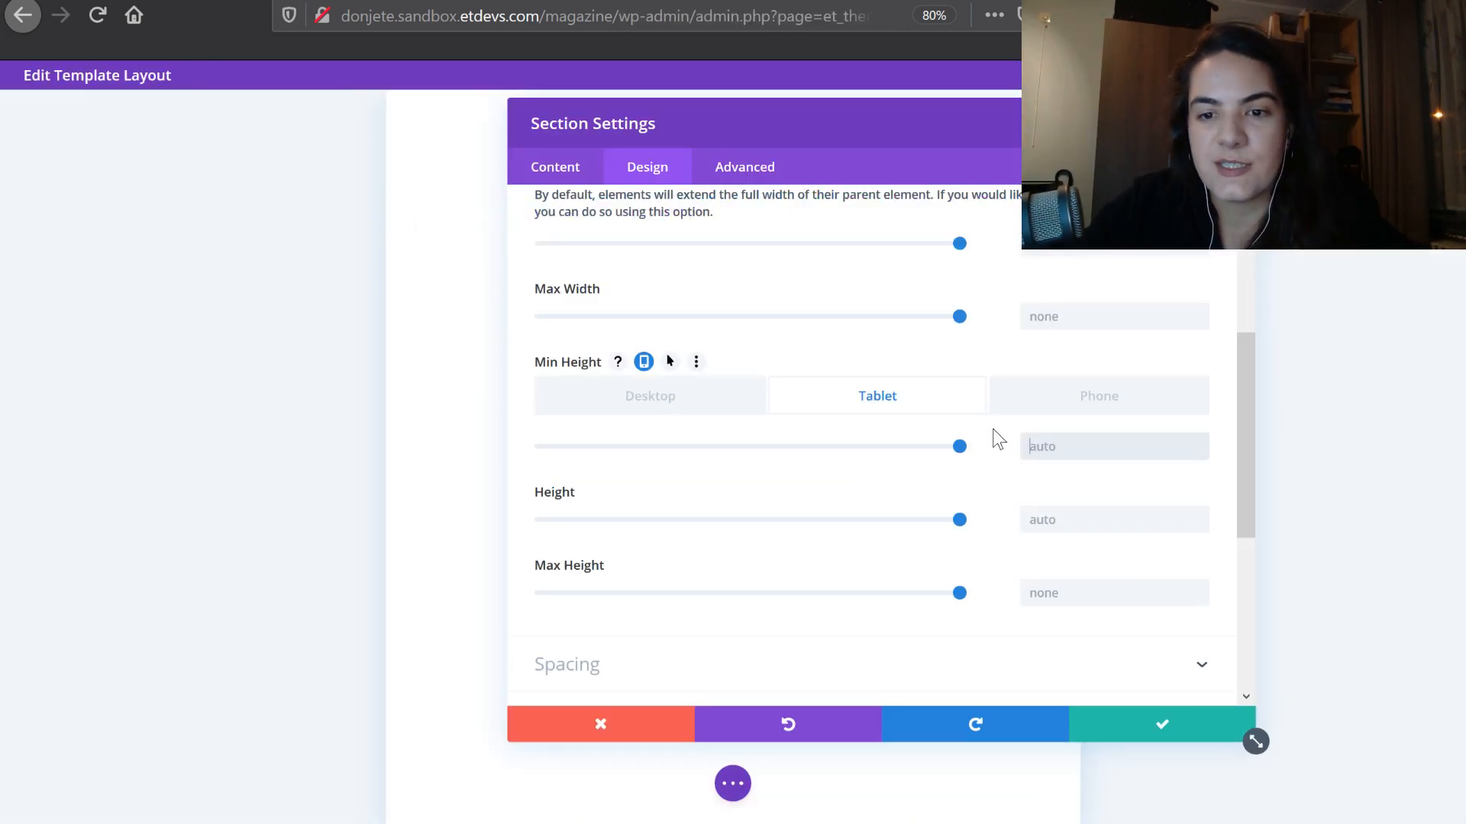
click(1065, 443)
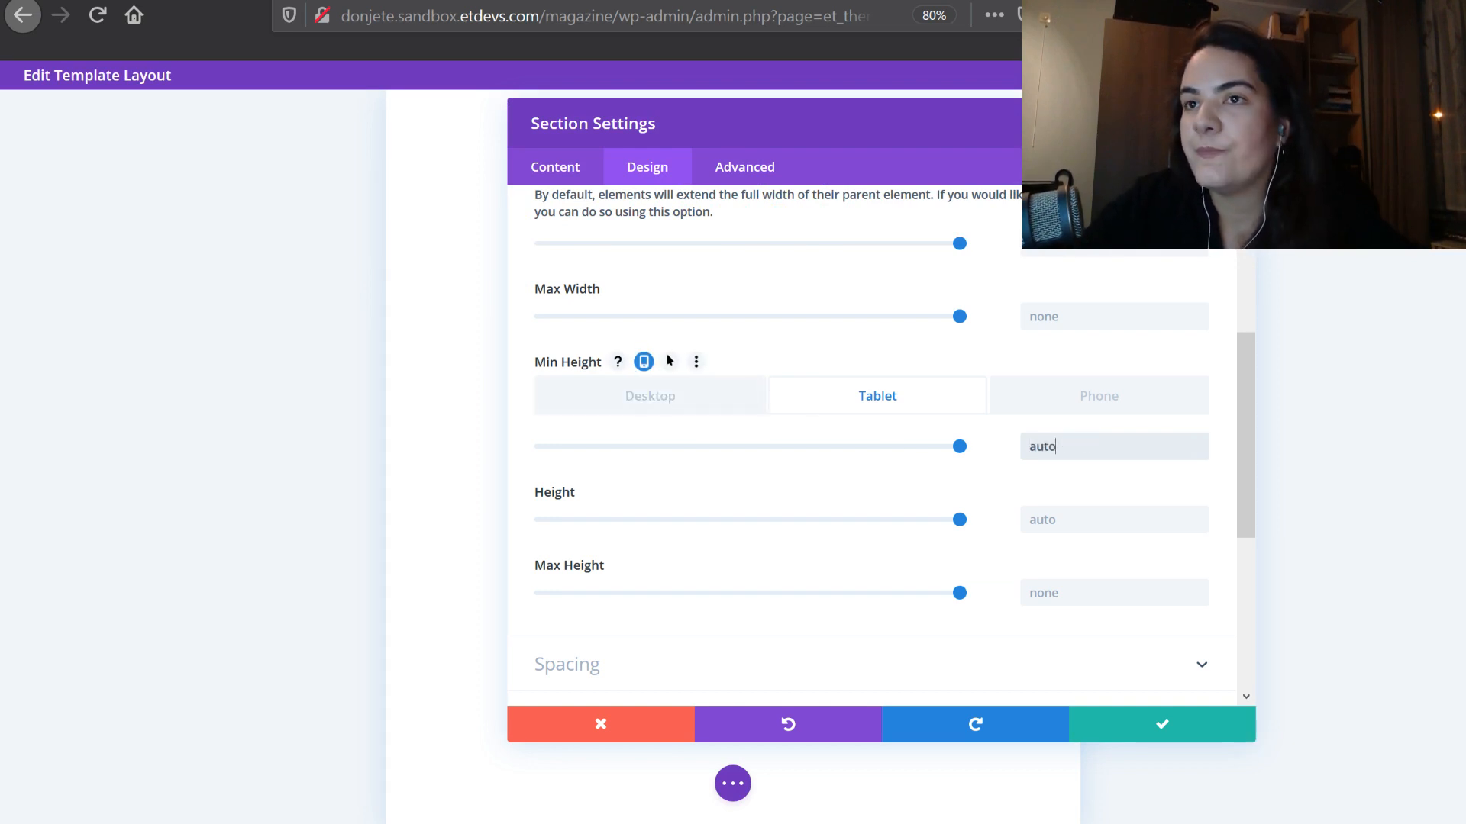
Set the section's top and bottom padding to 2vw in the spacing options
scroll(638, 481, down, 5)
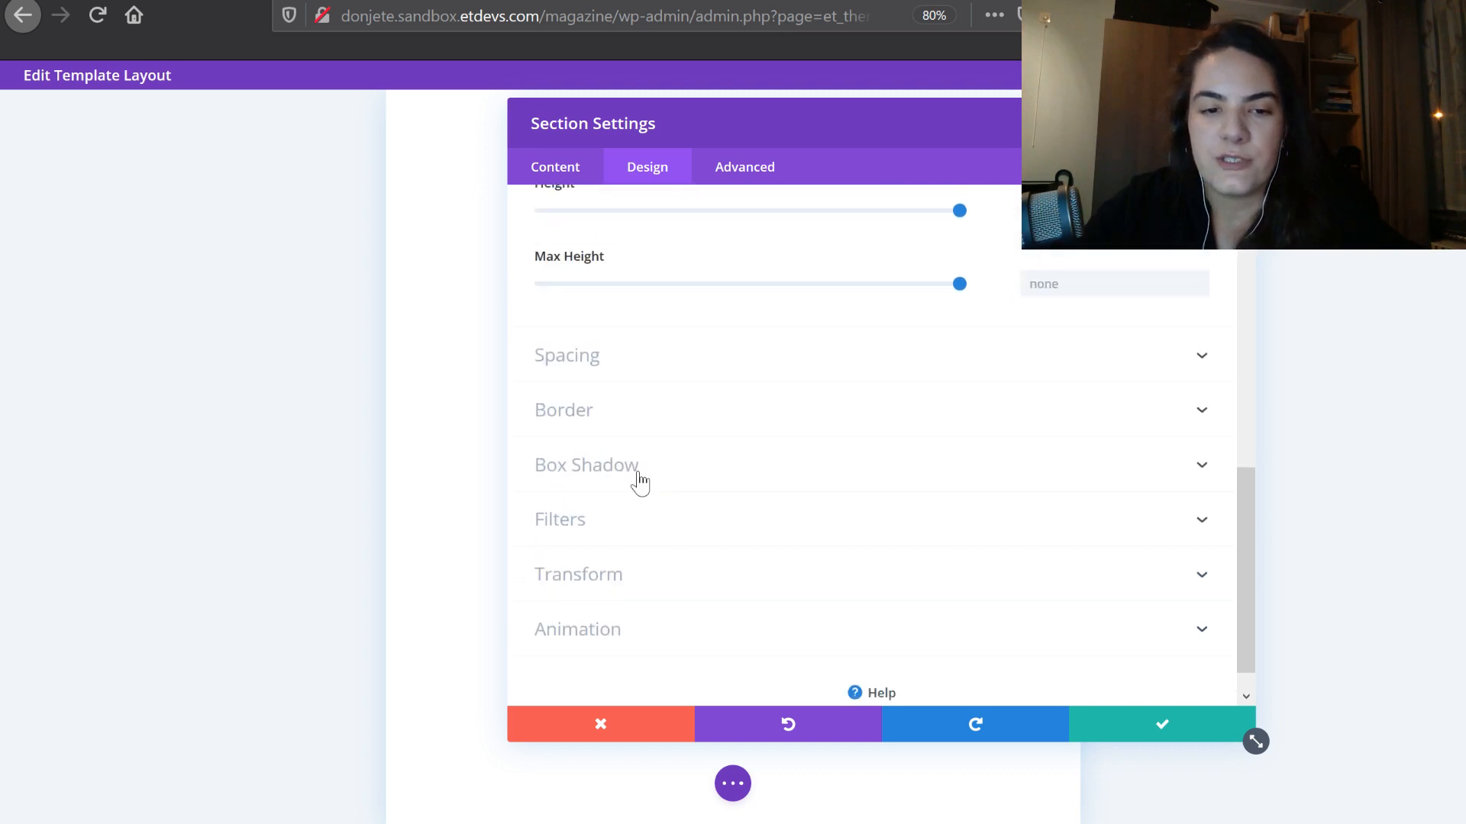
click(638, 321)
click(615, 363)
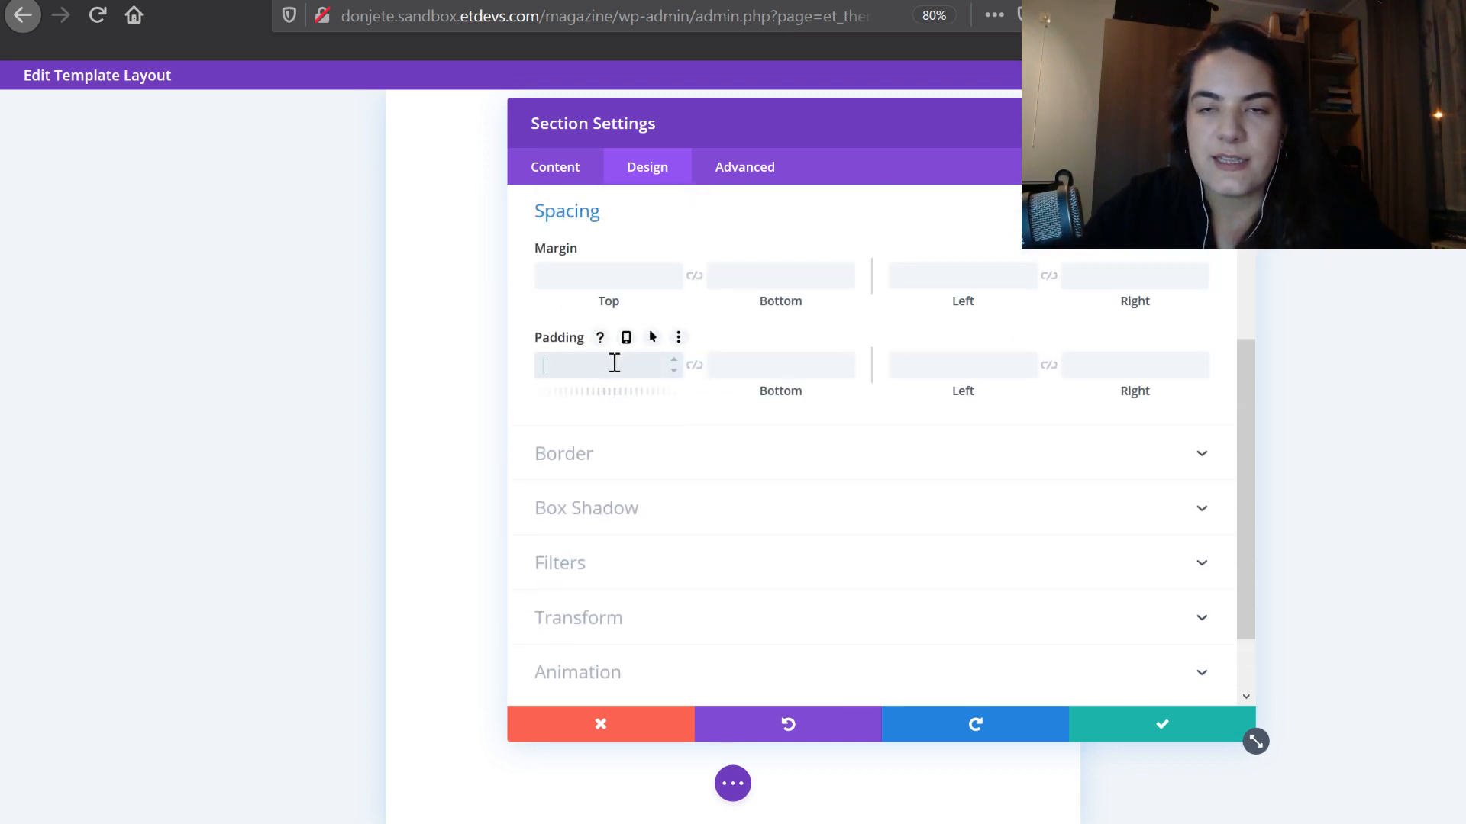
text(2vw)
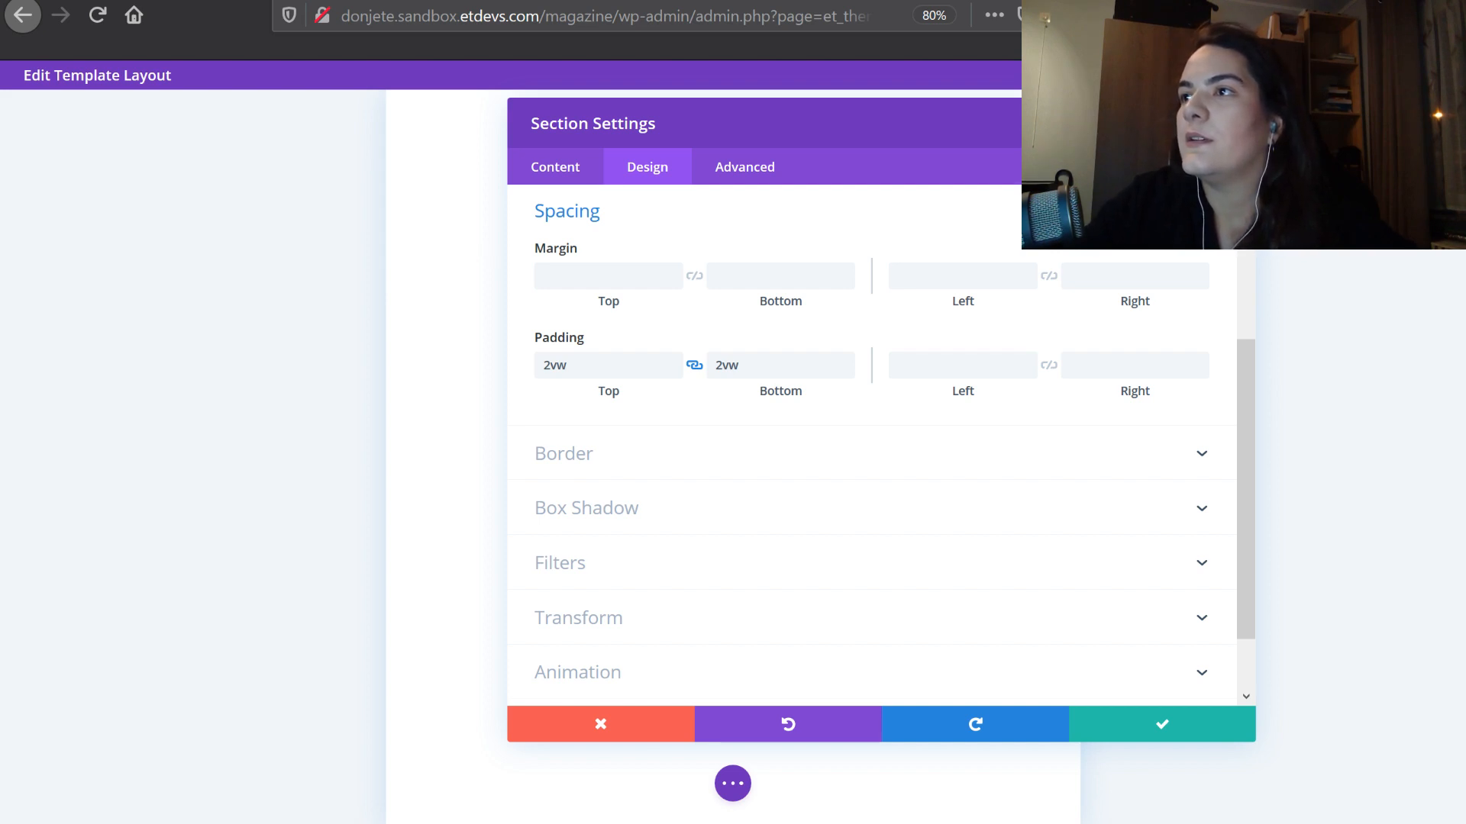
Switch the preview to desktop and paste the copied box shadow settings onto the section, with a 32px desktop horizontal position and 49px blur strength
click(733, 783)
click(143, 784)
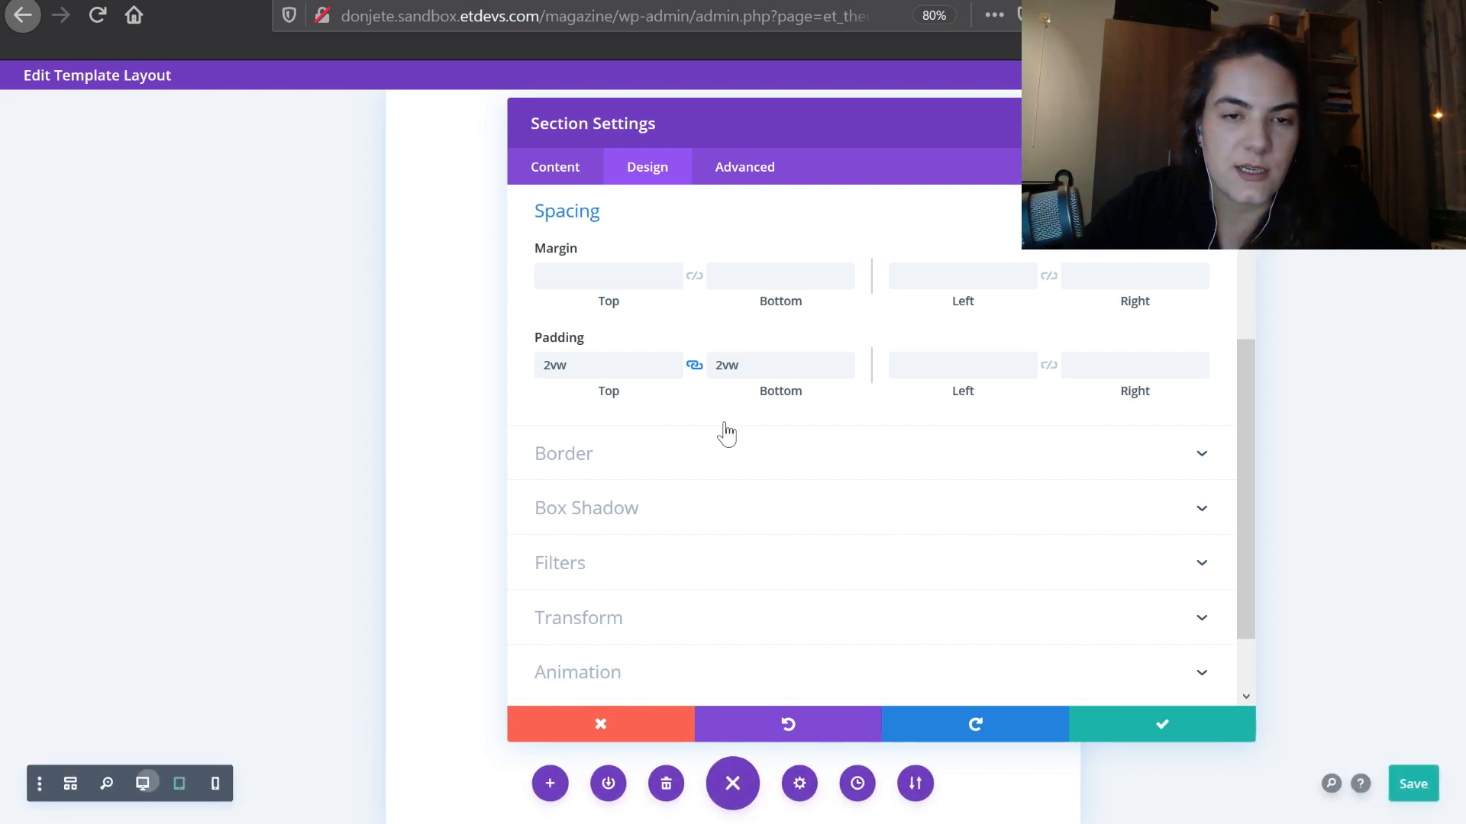
click(685, 529)
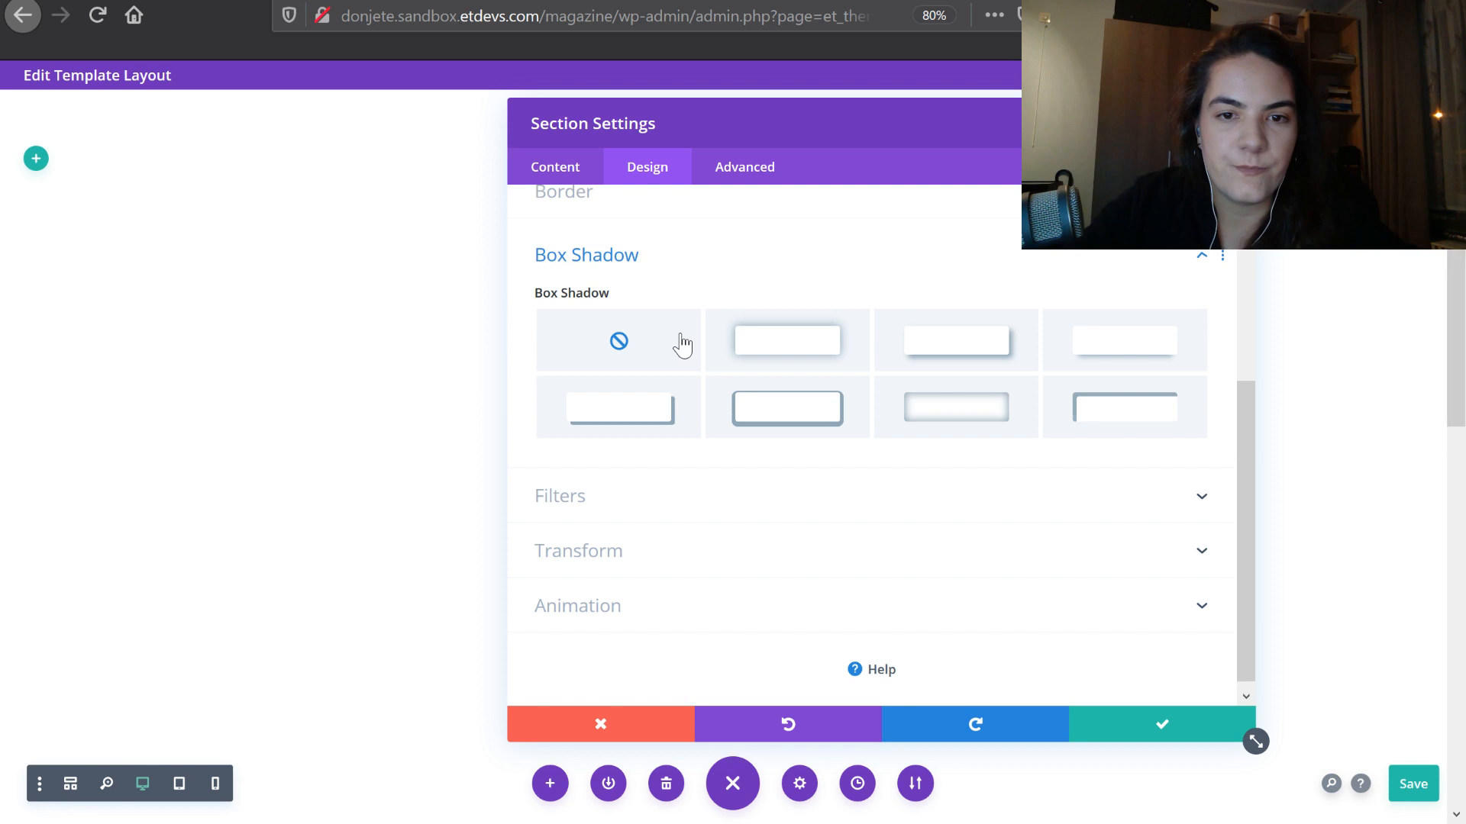
right_click(681, 236)
click(680, 288)
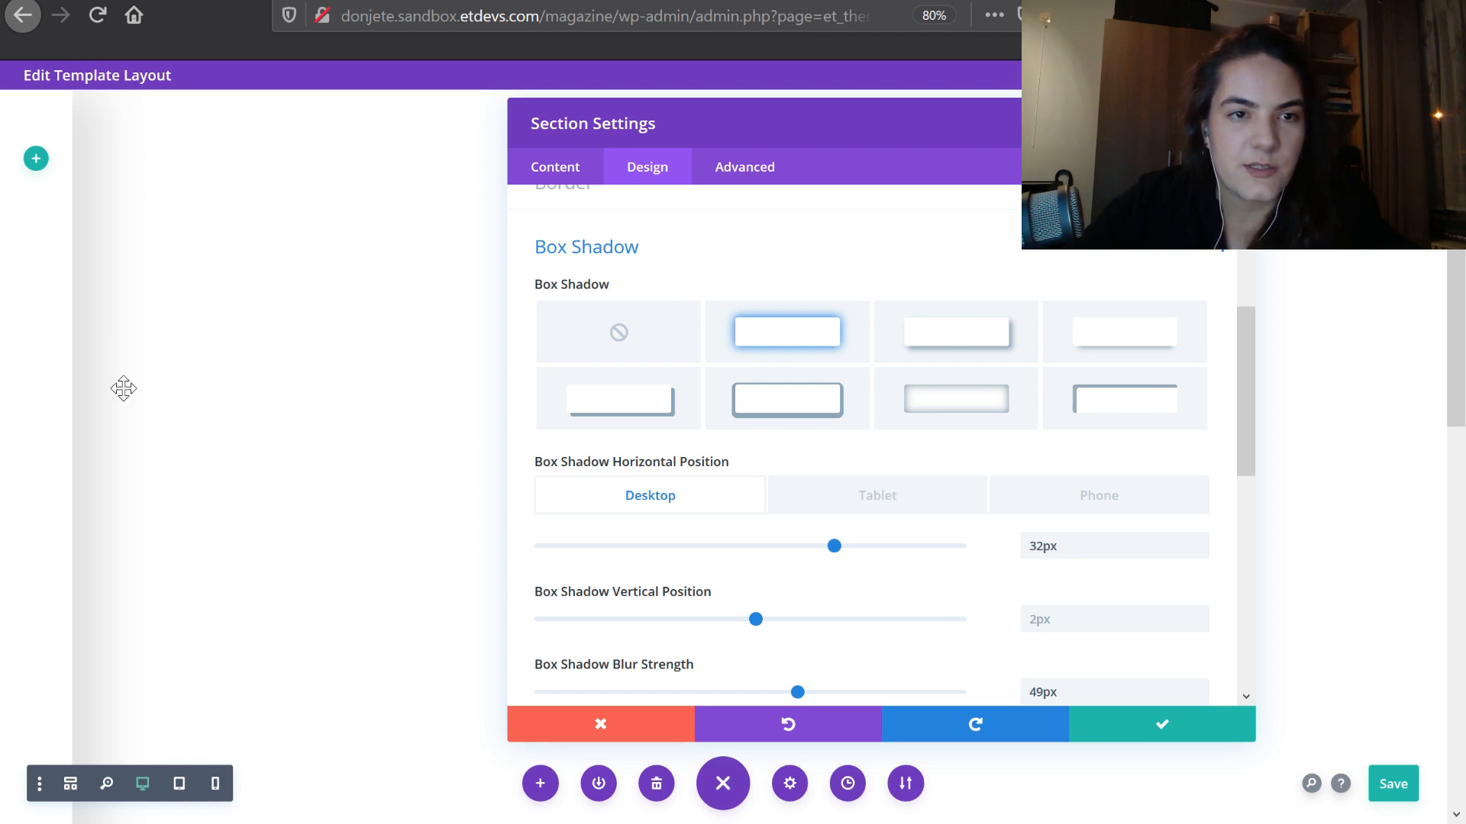
Review the box shadow preset and compare its horizontal position between desktop and tablet
scroll(987, 464, down, 3)
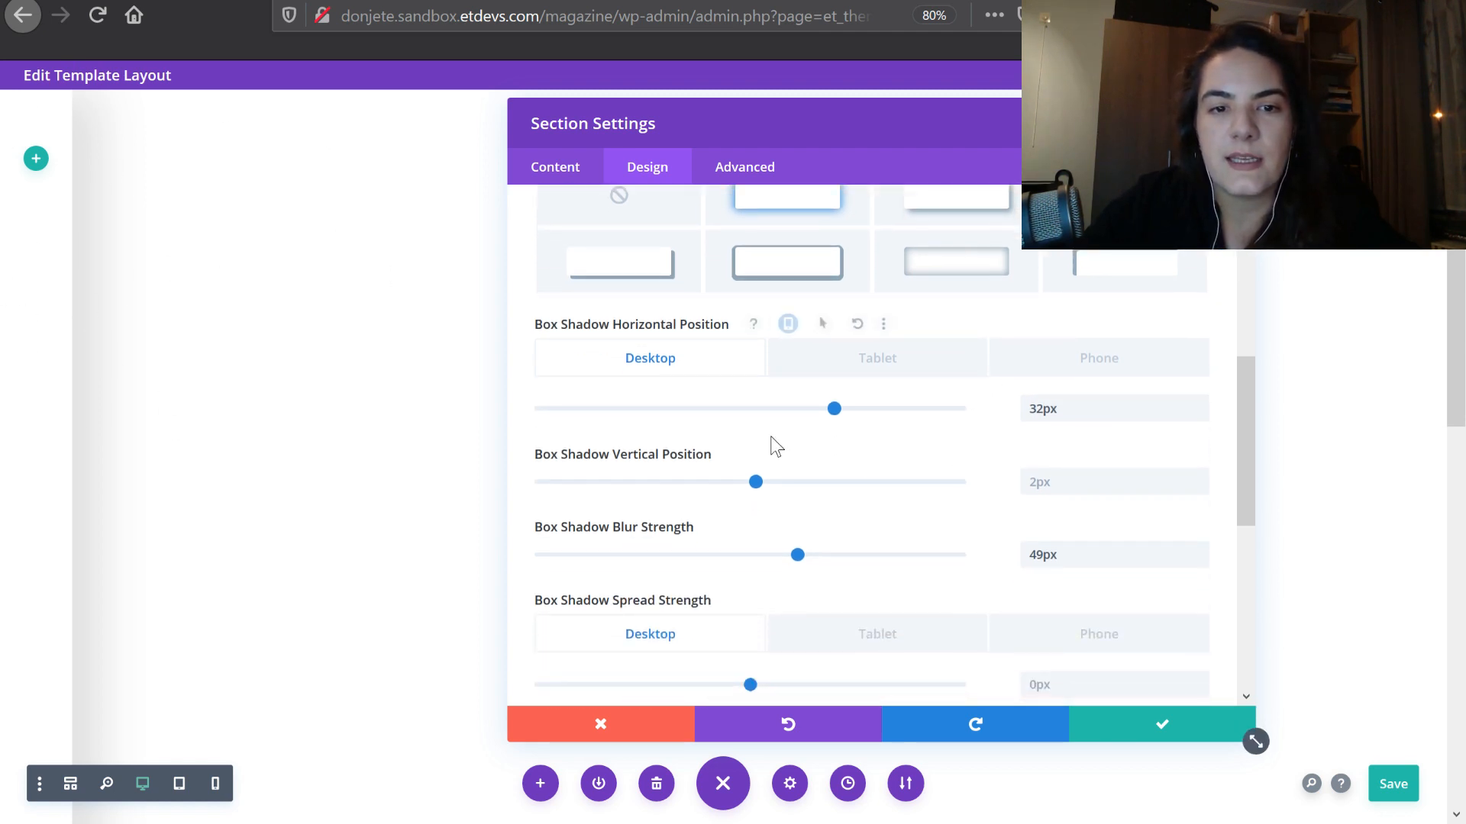
scroll(772, 445, up, 2)
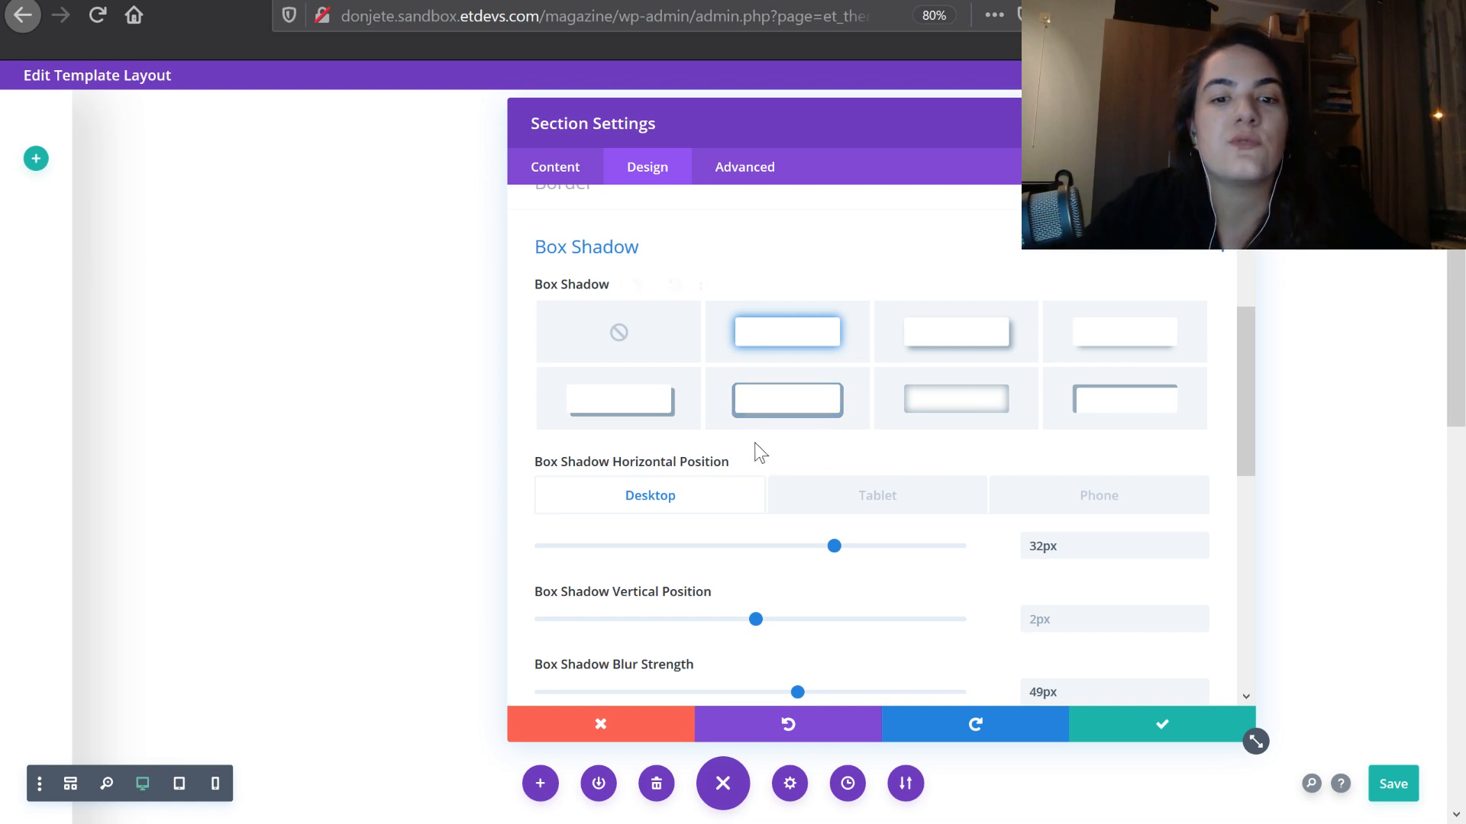
scroll(749, 469, down, 3)
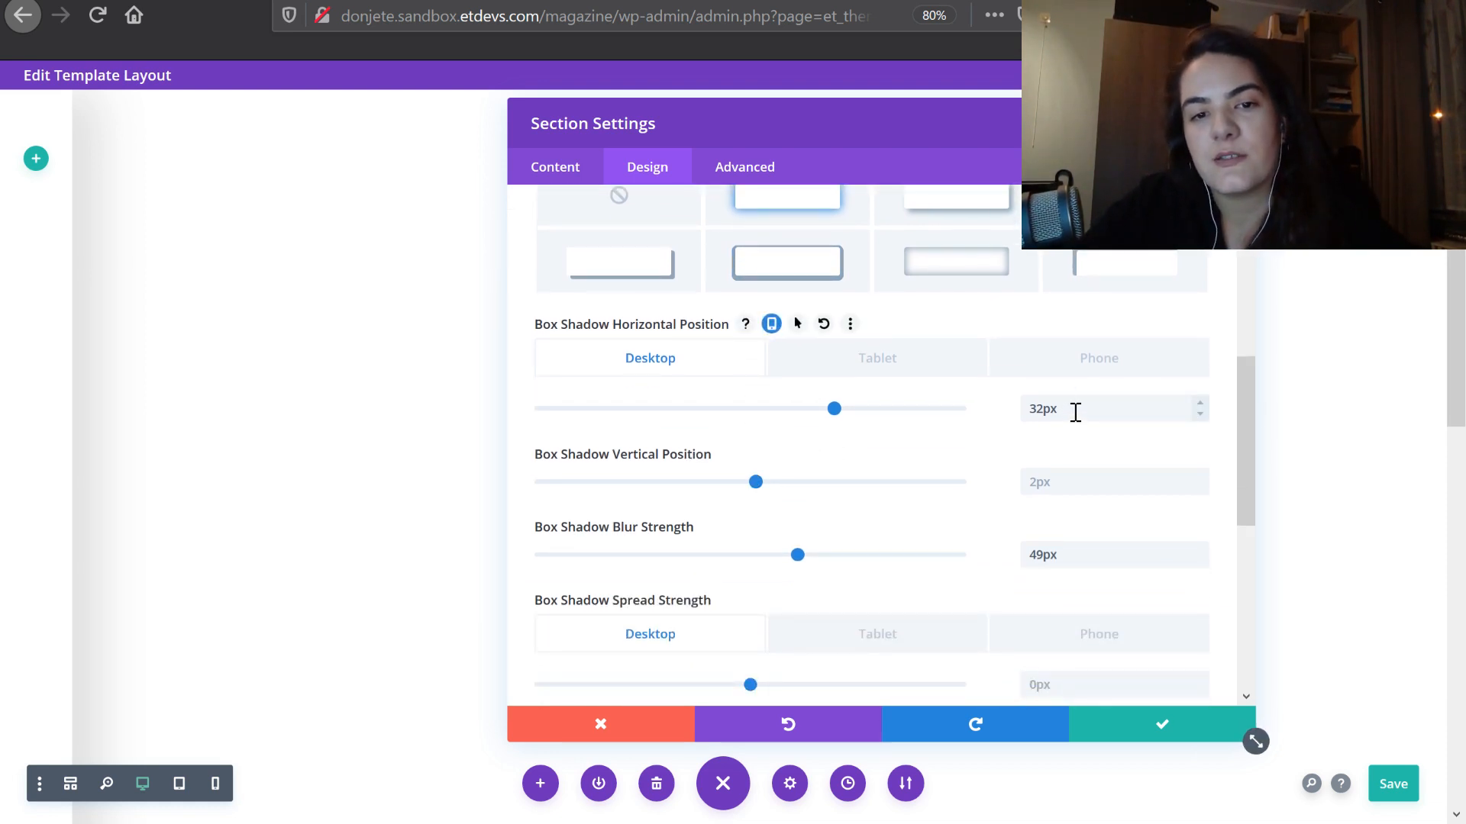
click(924, 370)
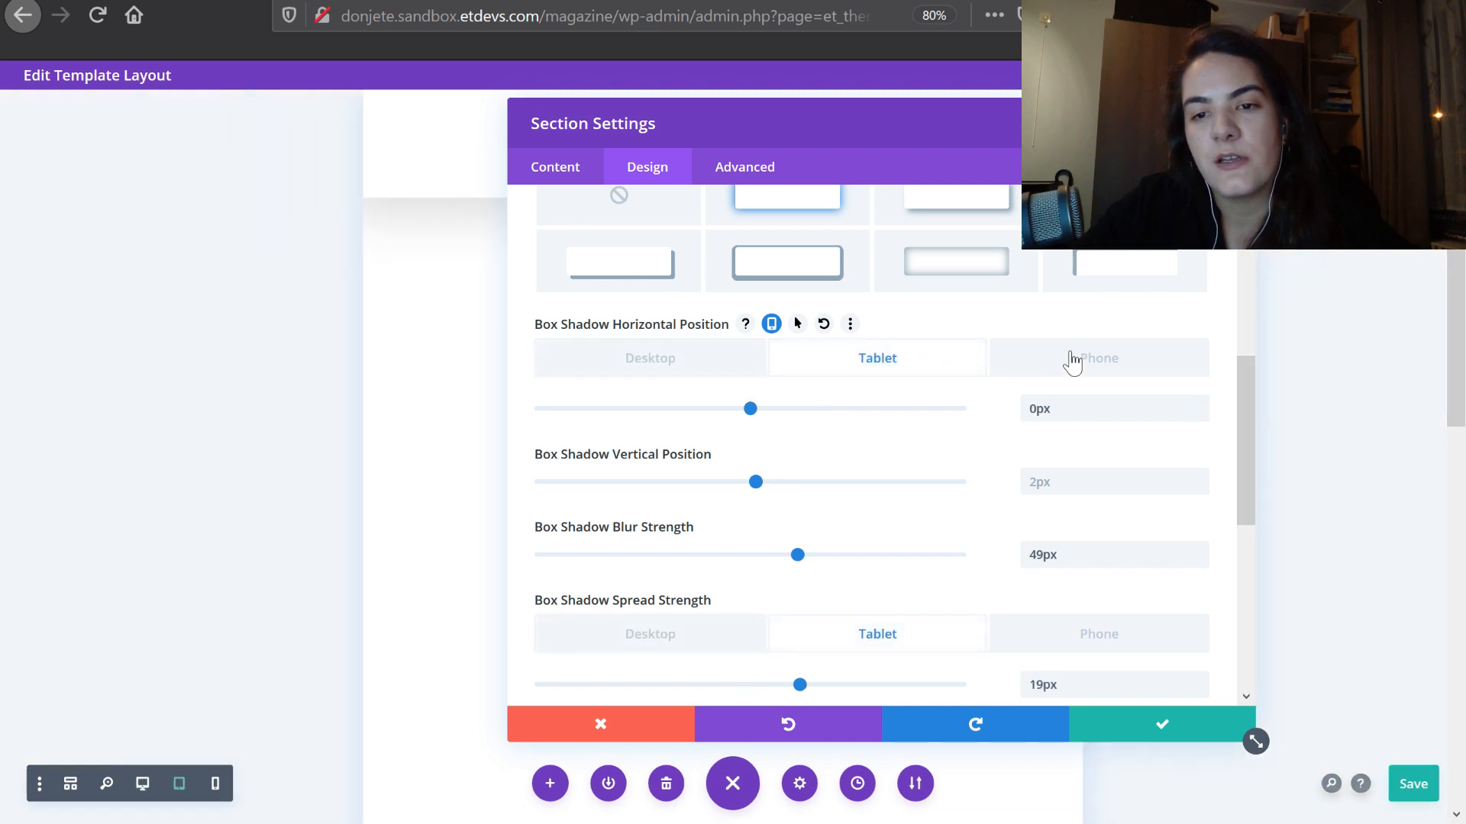
click(633, 379)
Inspect the box shadow's color and its spread strength on desktop, tablet and phone, and return to the desktop value
scroll(970, 520, down, 2)
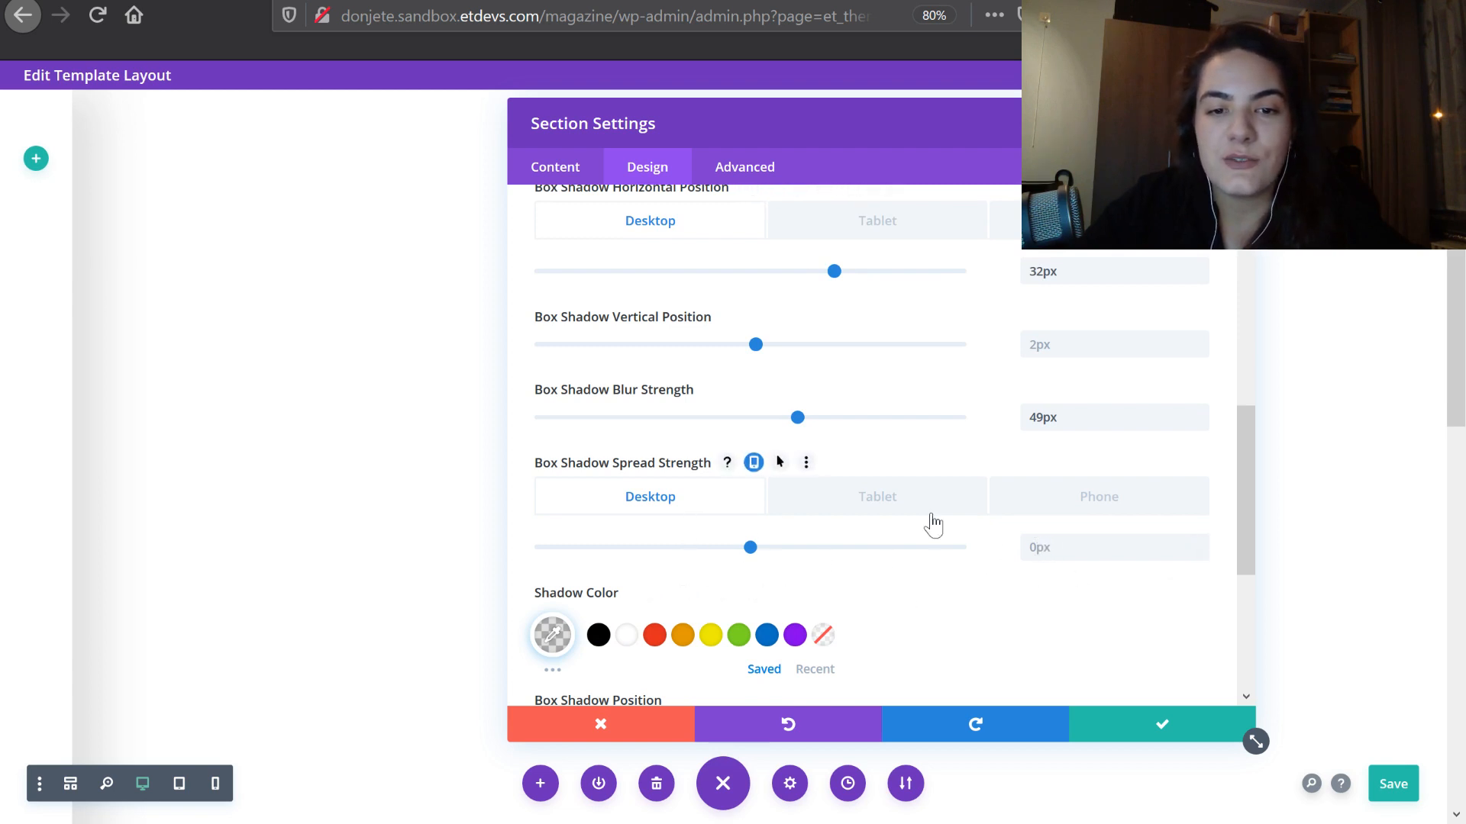
click(909, 504)
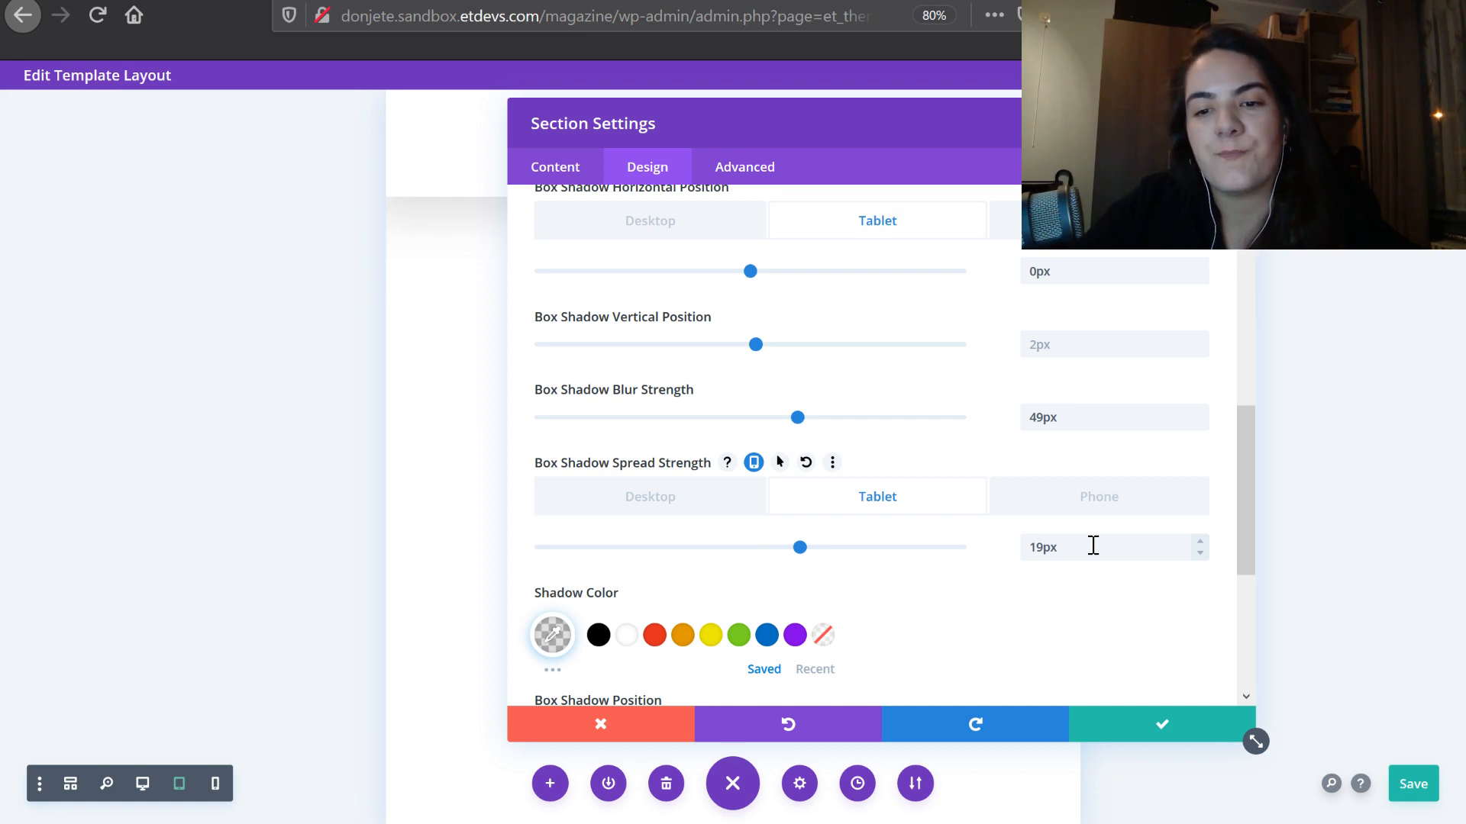
scroll(920, 583, down, 2)
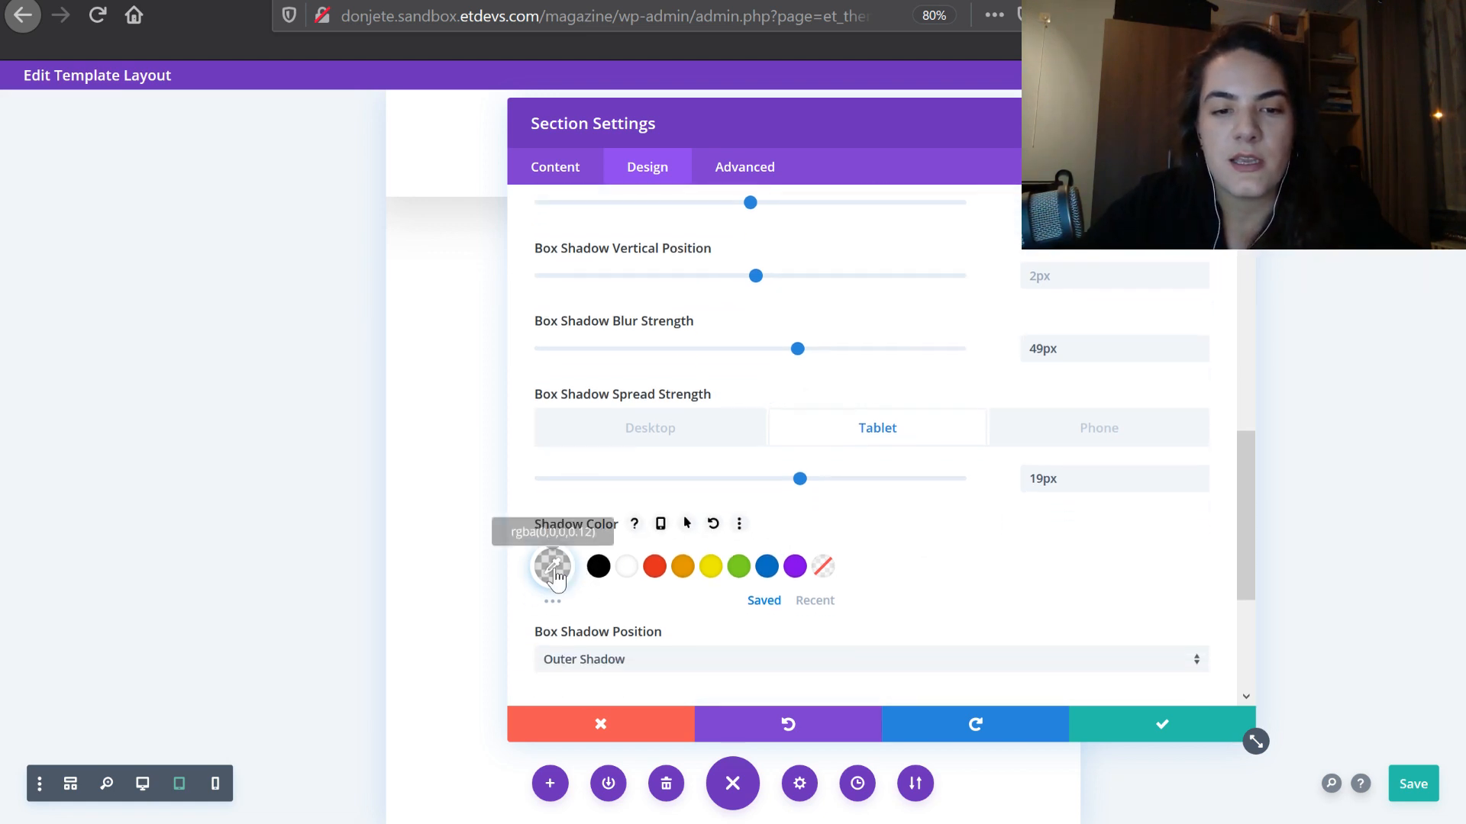
click(552, 566)
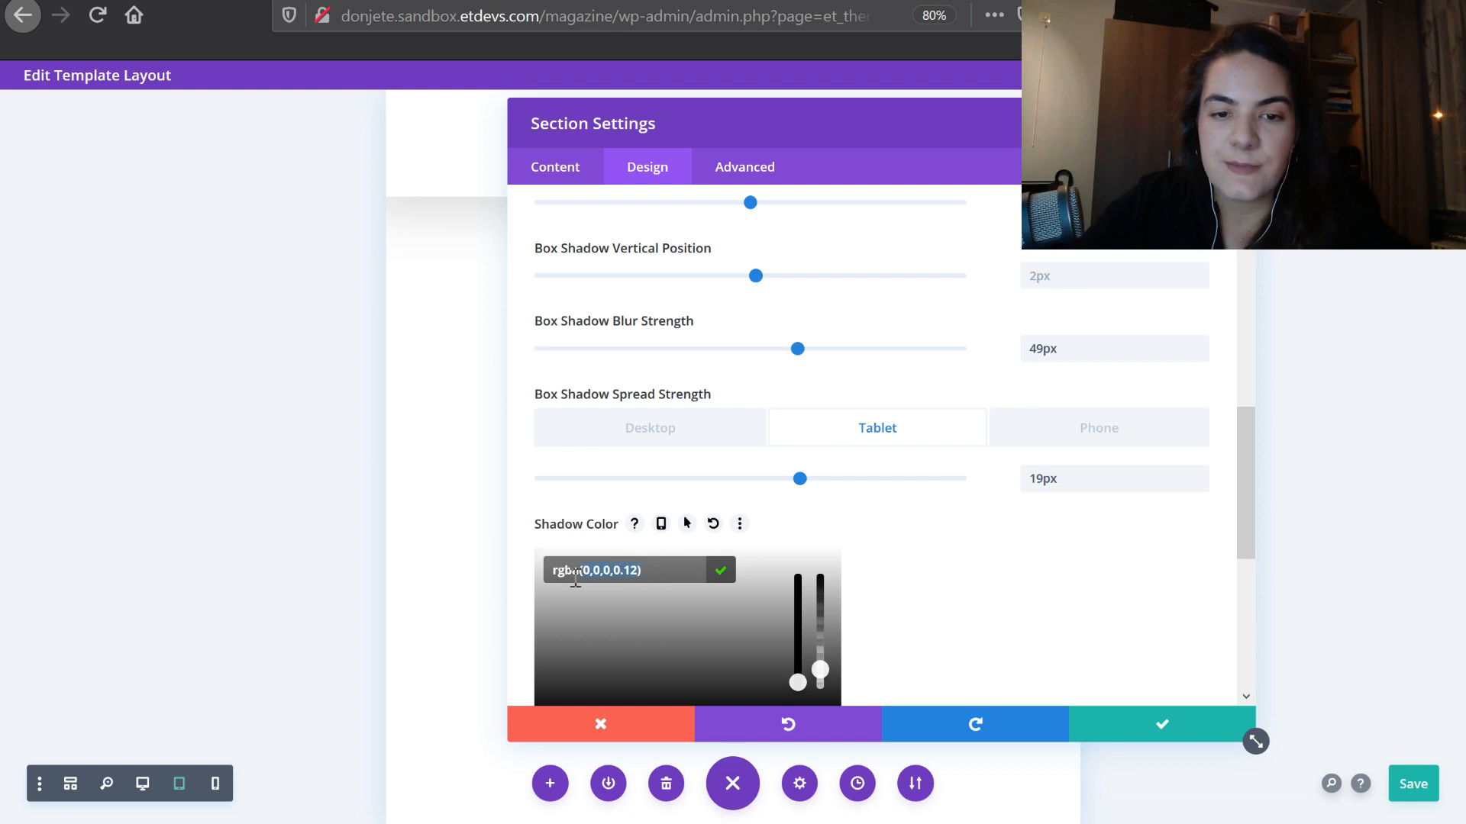
click(687, 432)
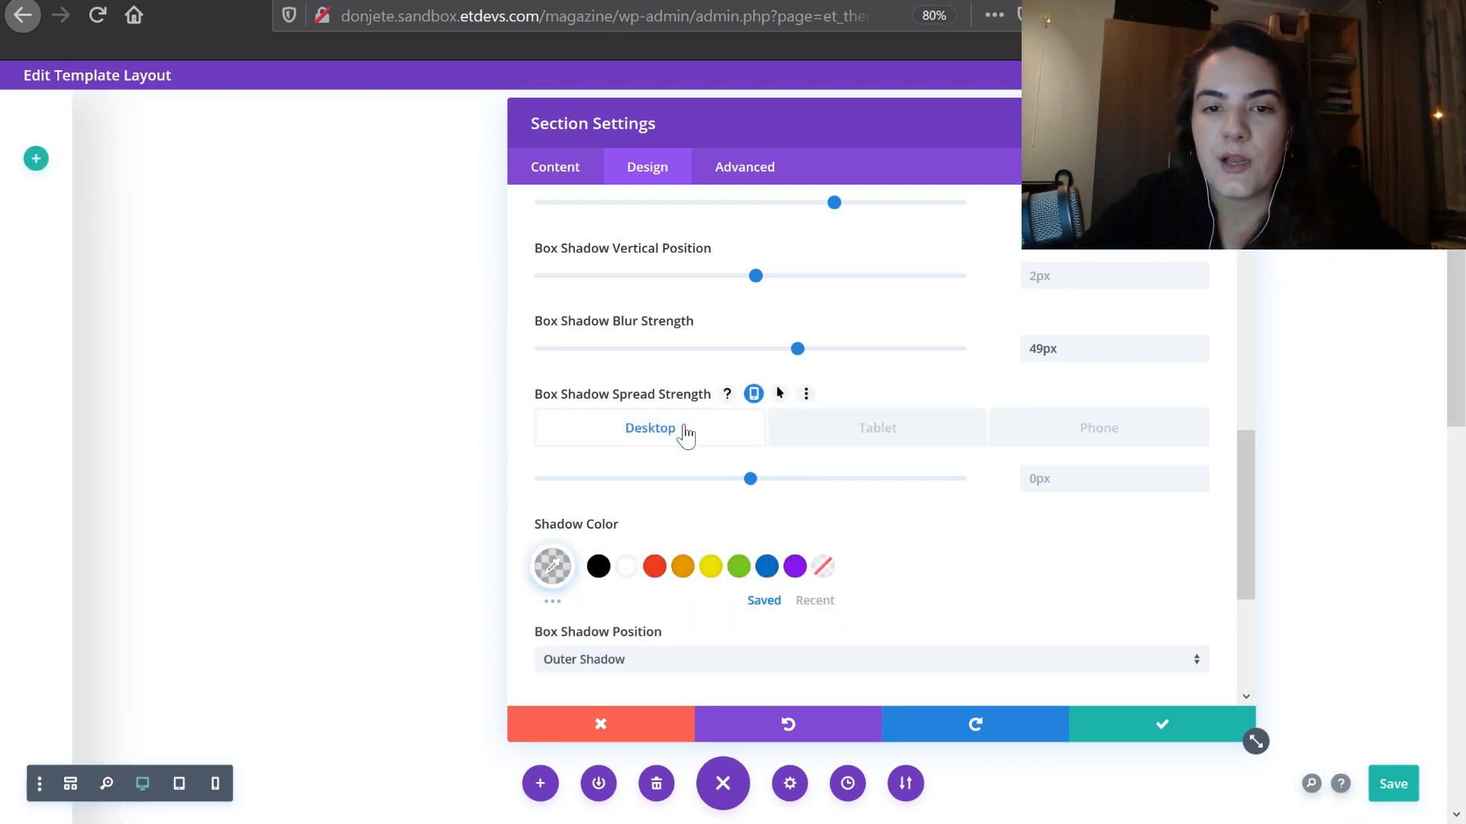
click(901, 449)
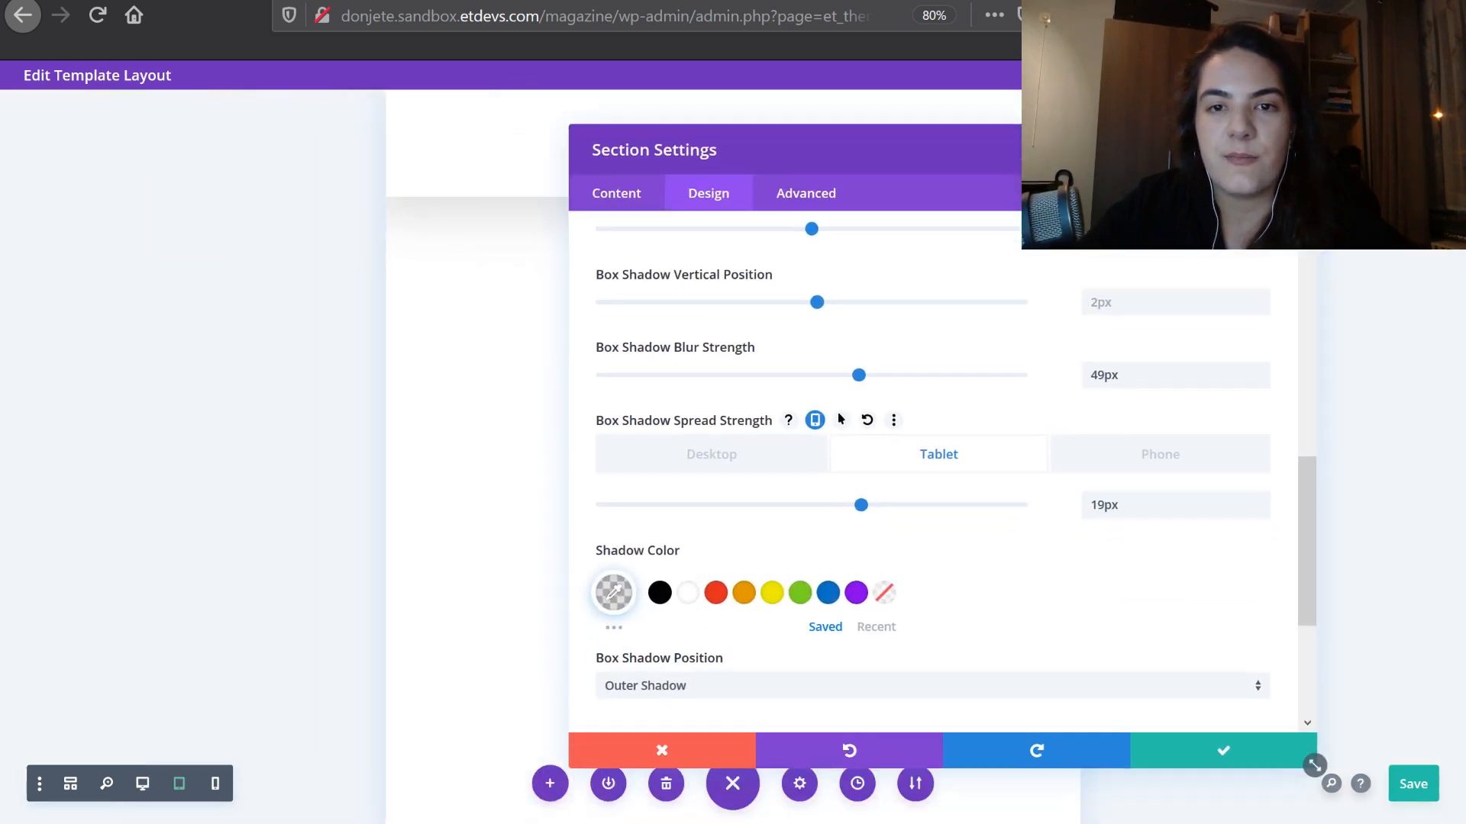
click(1119, 441)
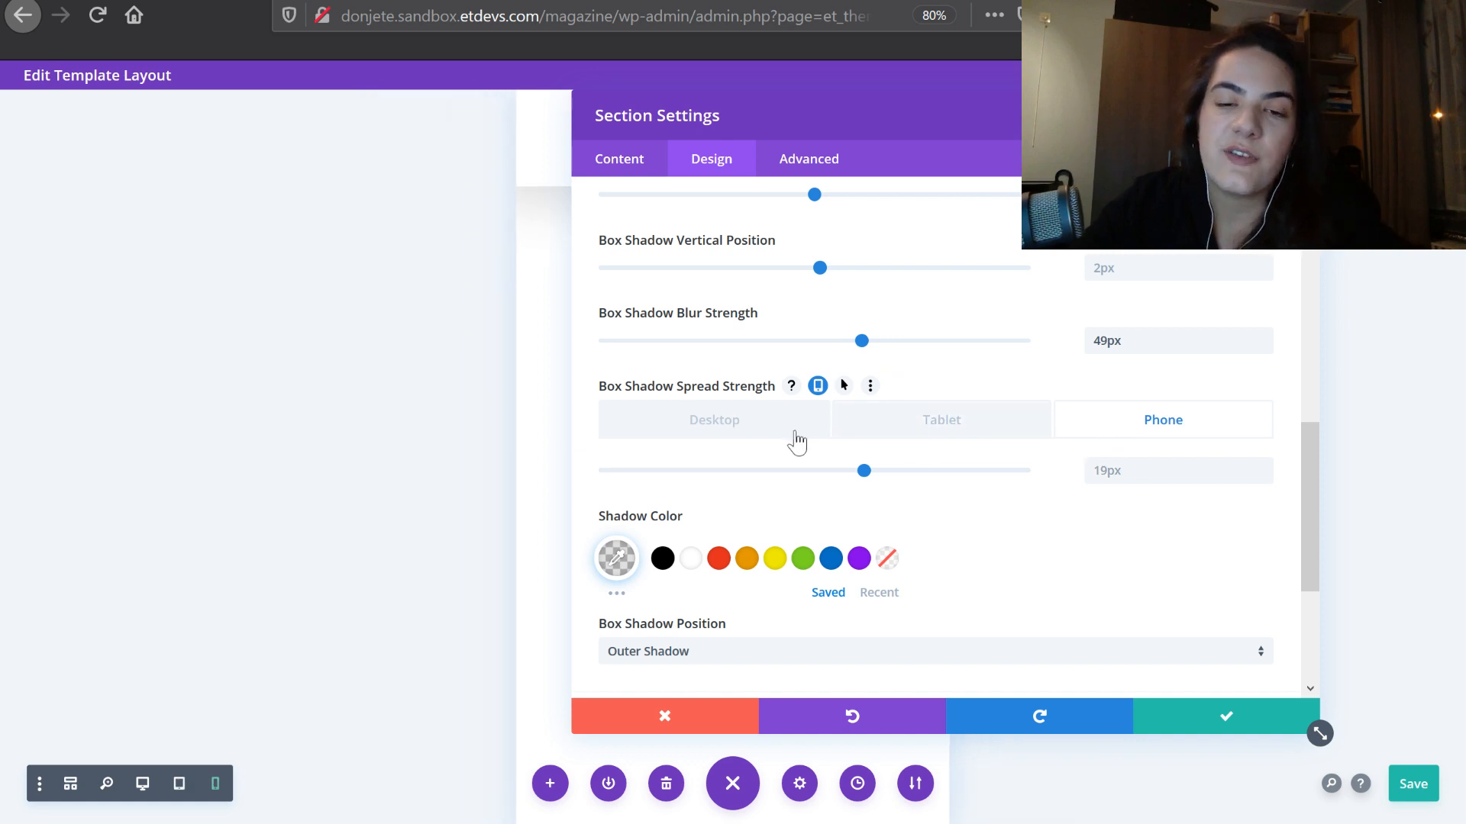
click(715, 421)
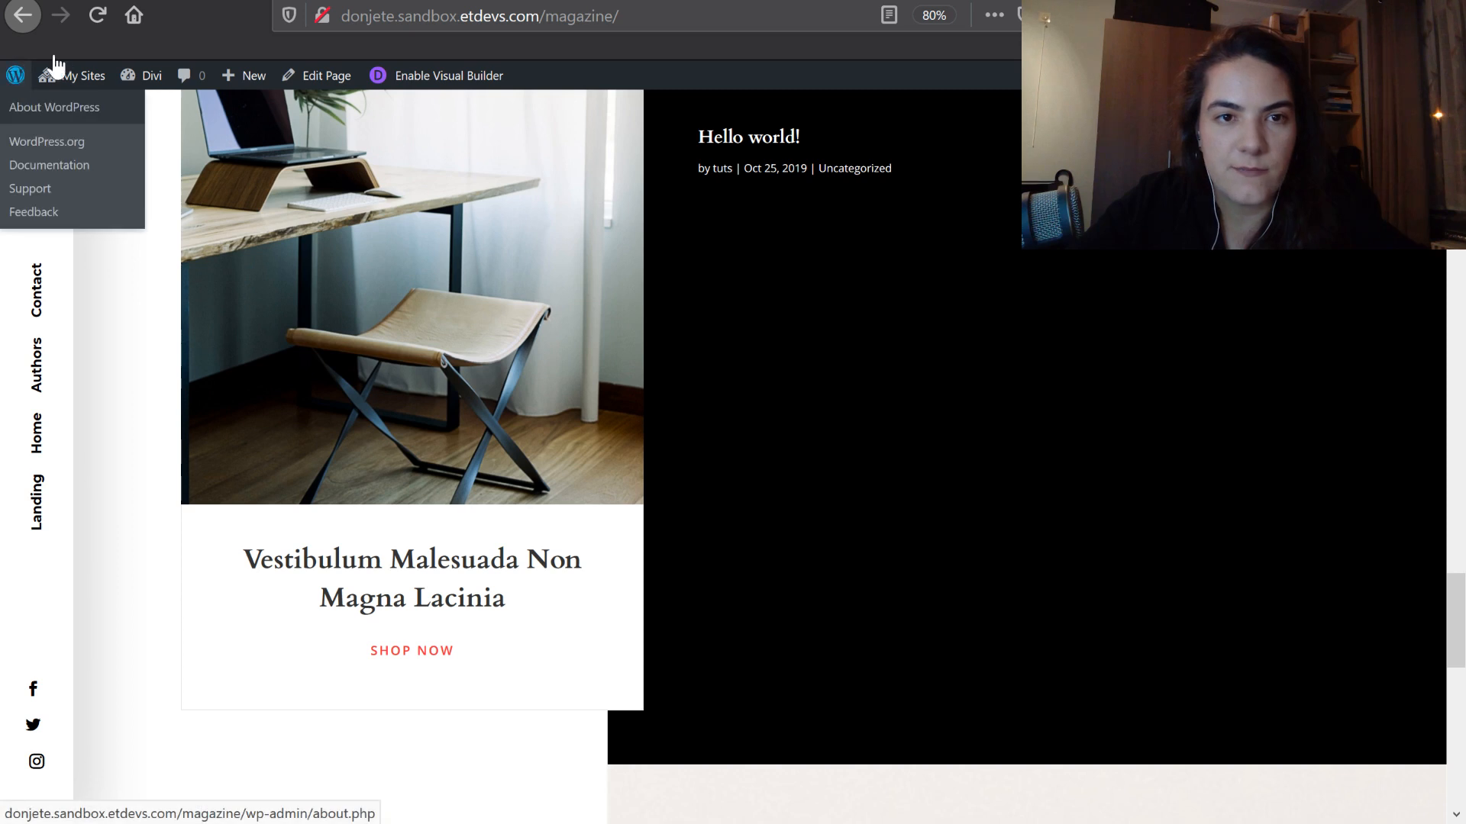
Open the Divi Theme Builder from the live site's WordPress dashboard and dismiss the backup restore prompt
click(54, 61)
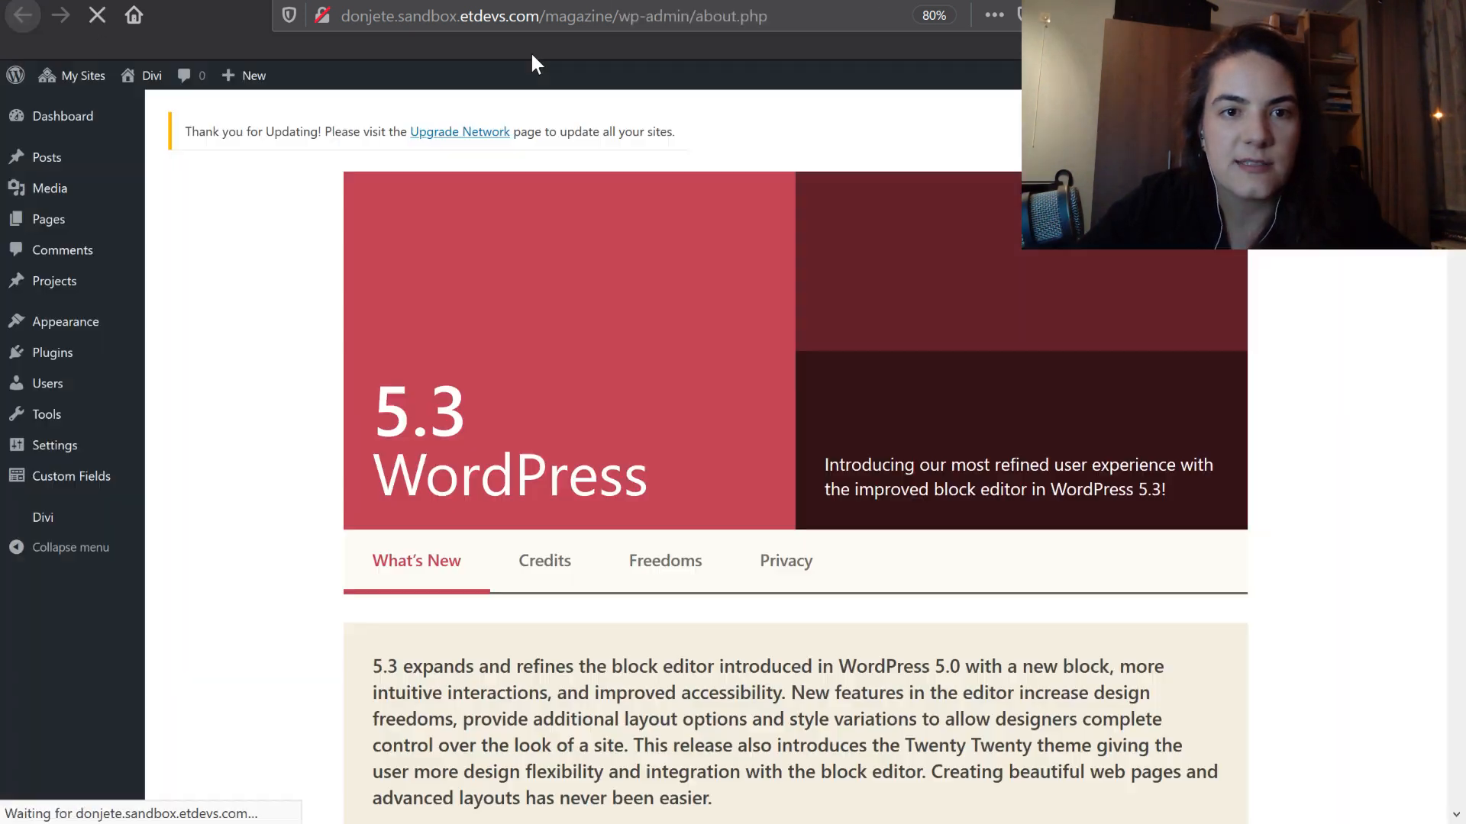
mouse_move(24, 519)
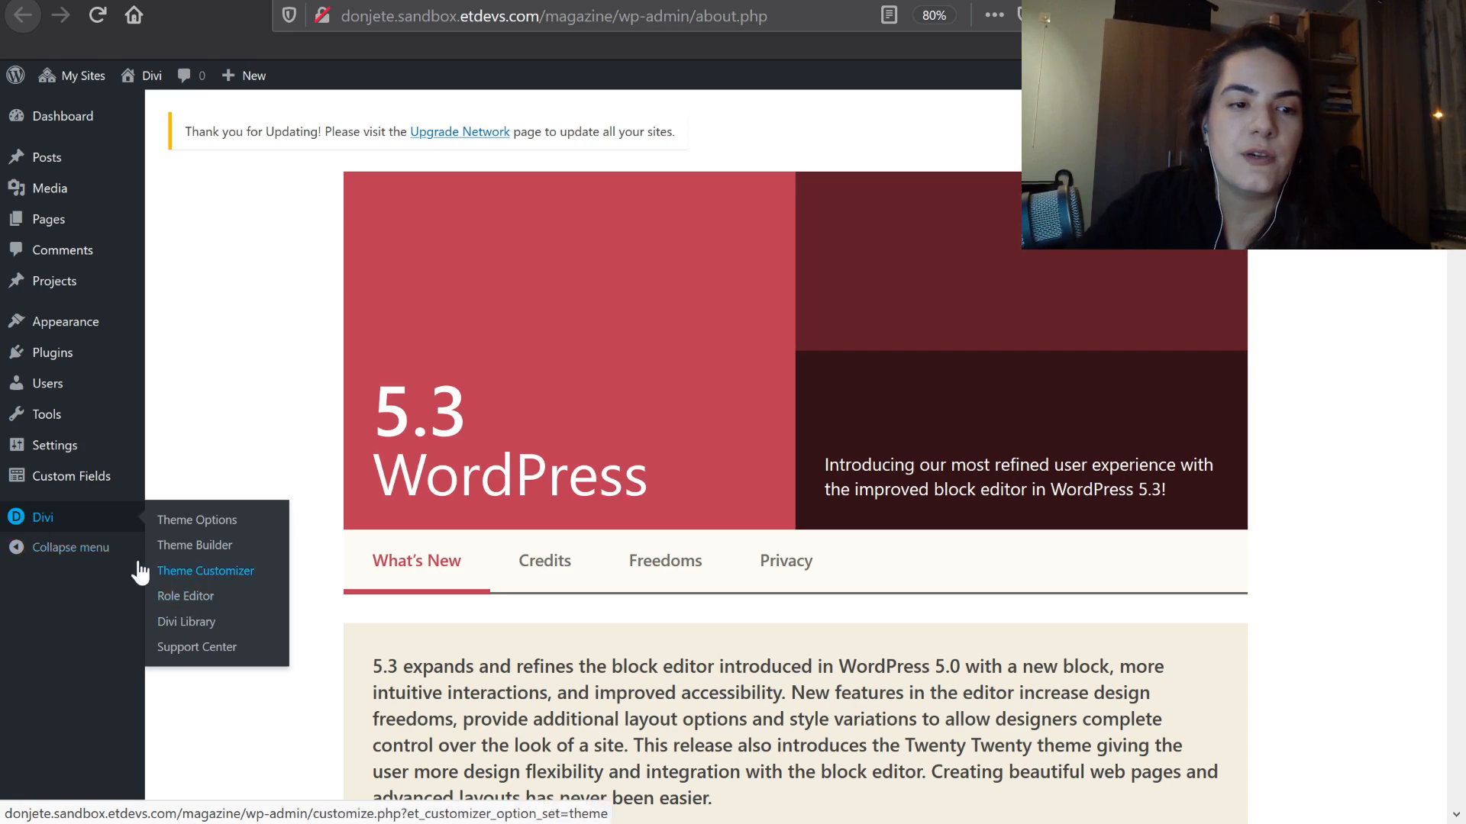
click(174, 546)
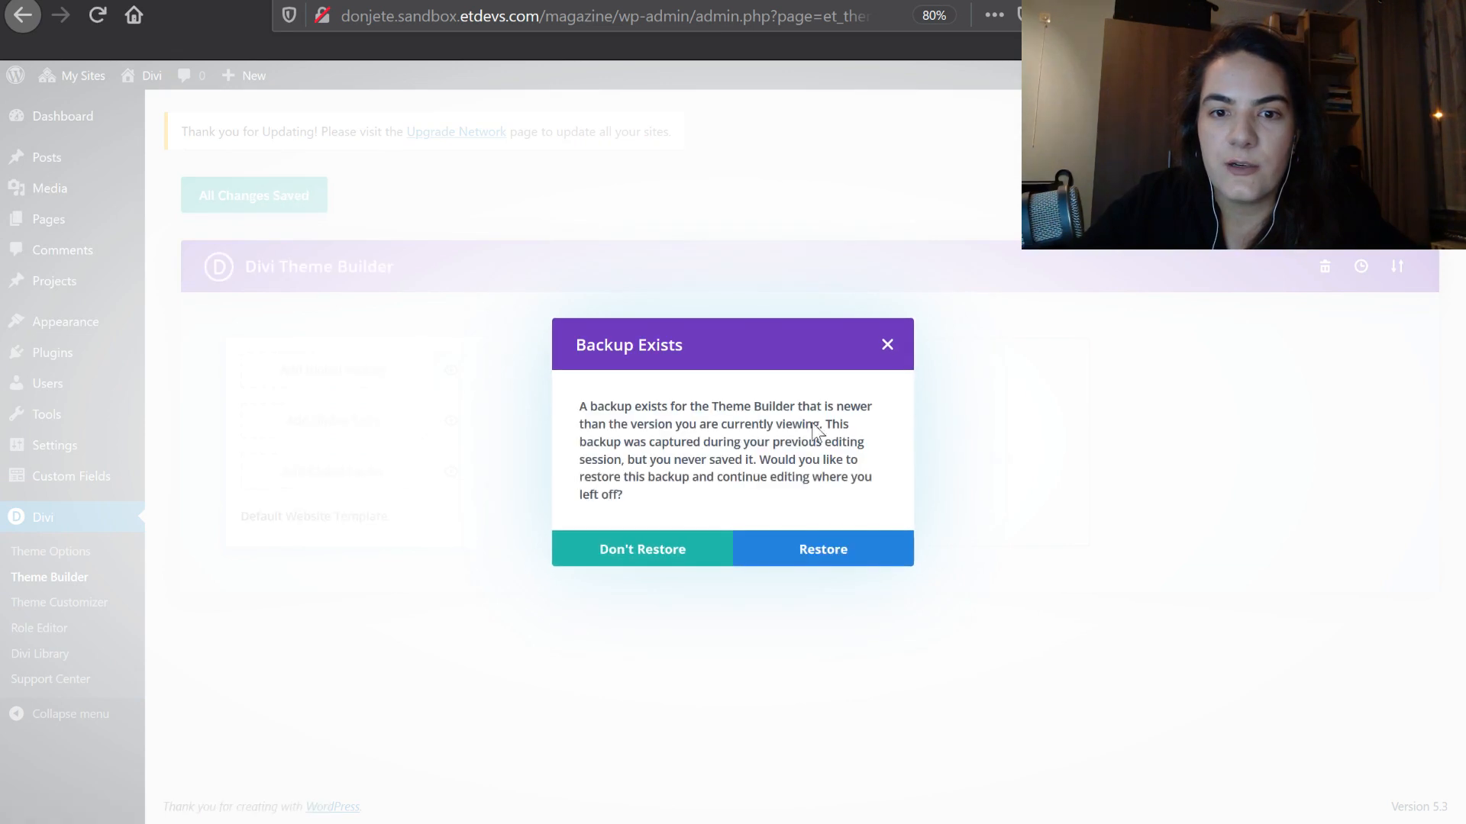
click(884, 344)
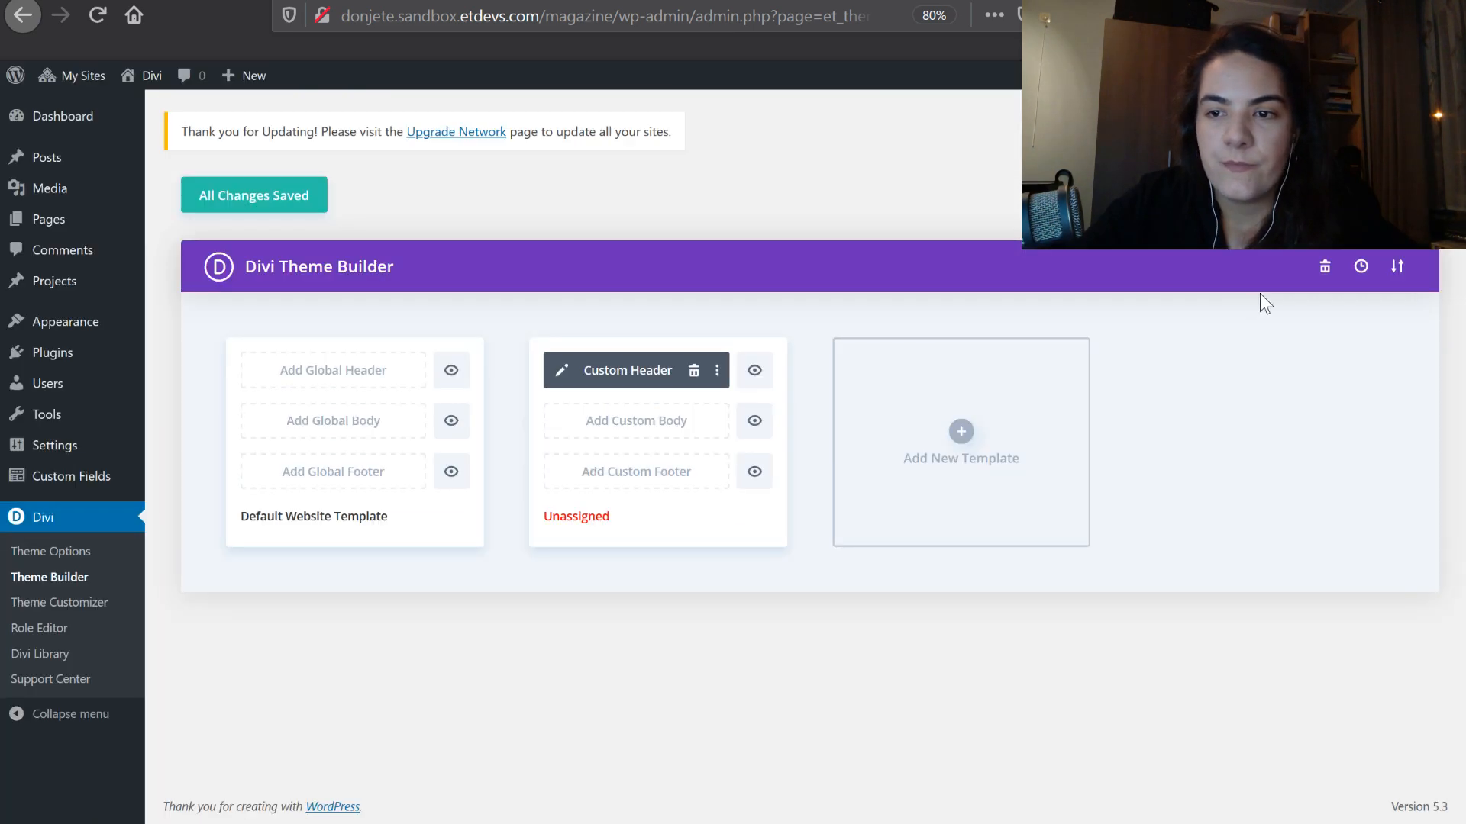
View the import options in the Theme Builder's portability dialog and close it without choosing a file
click(1398, 269)
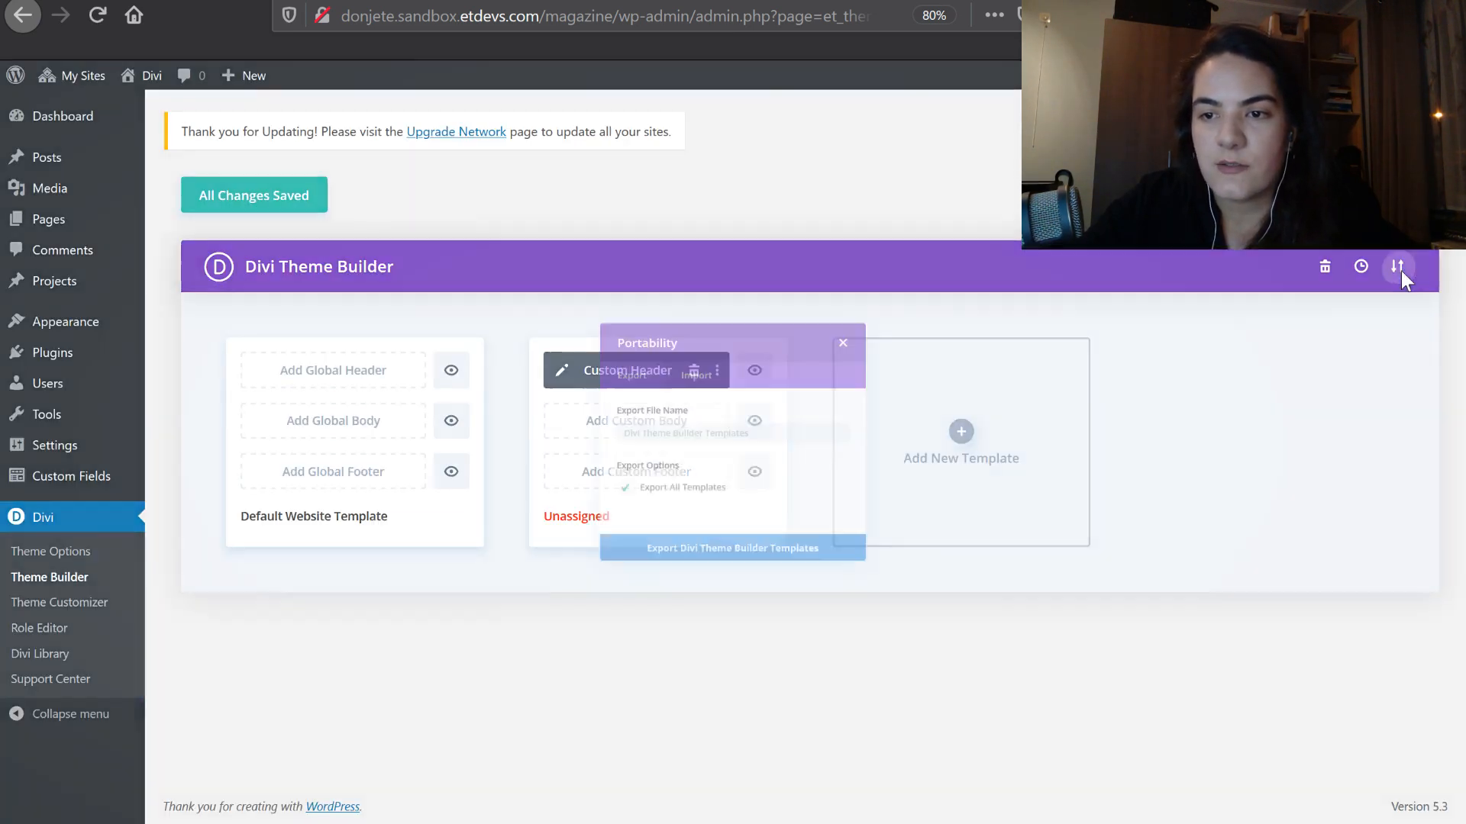
click(676, 349)
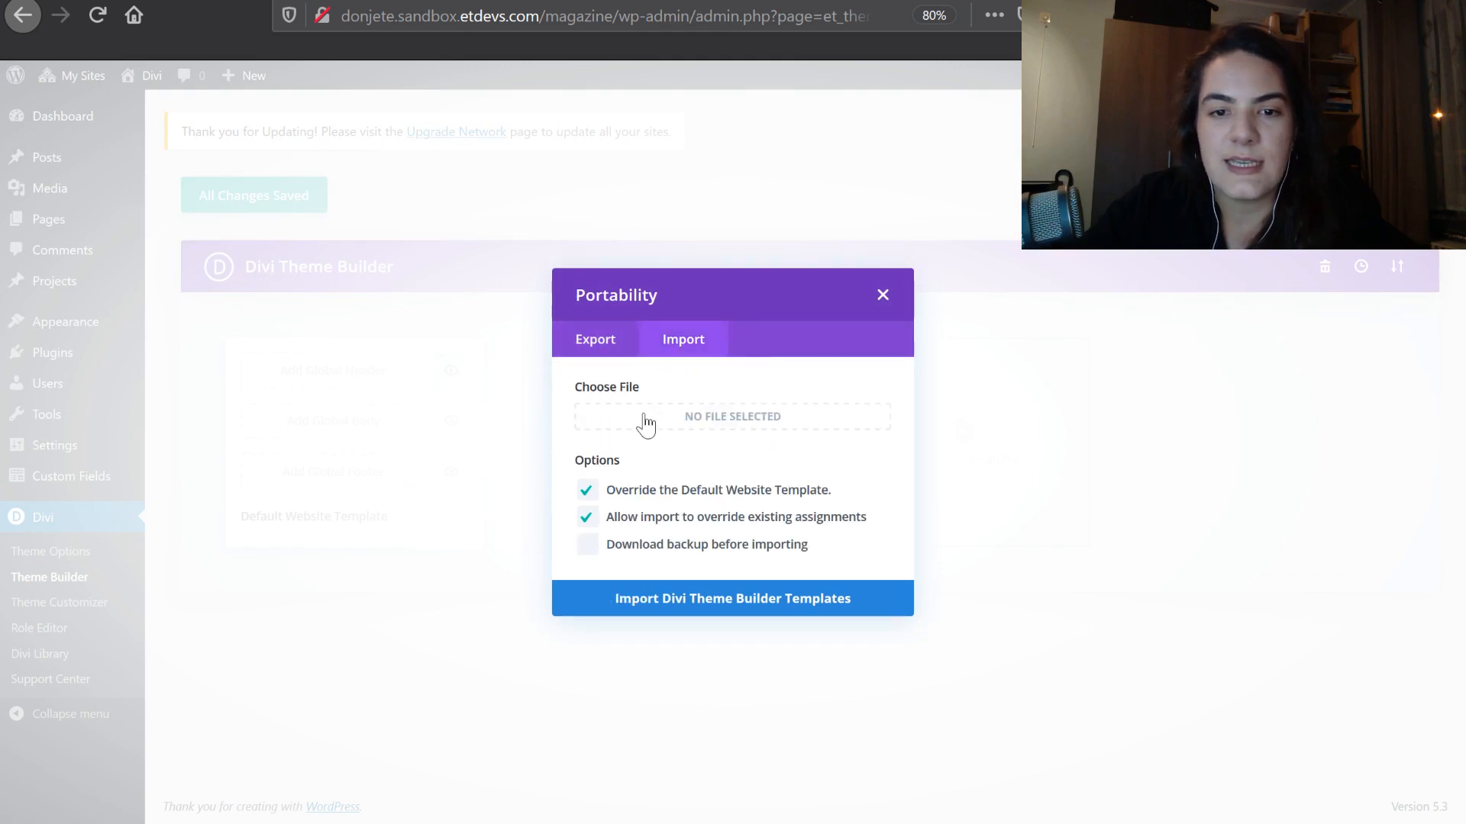
click(882, 296)
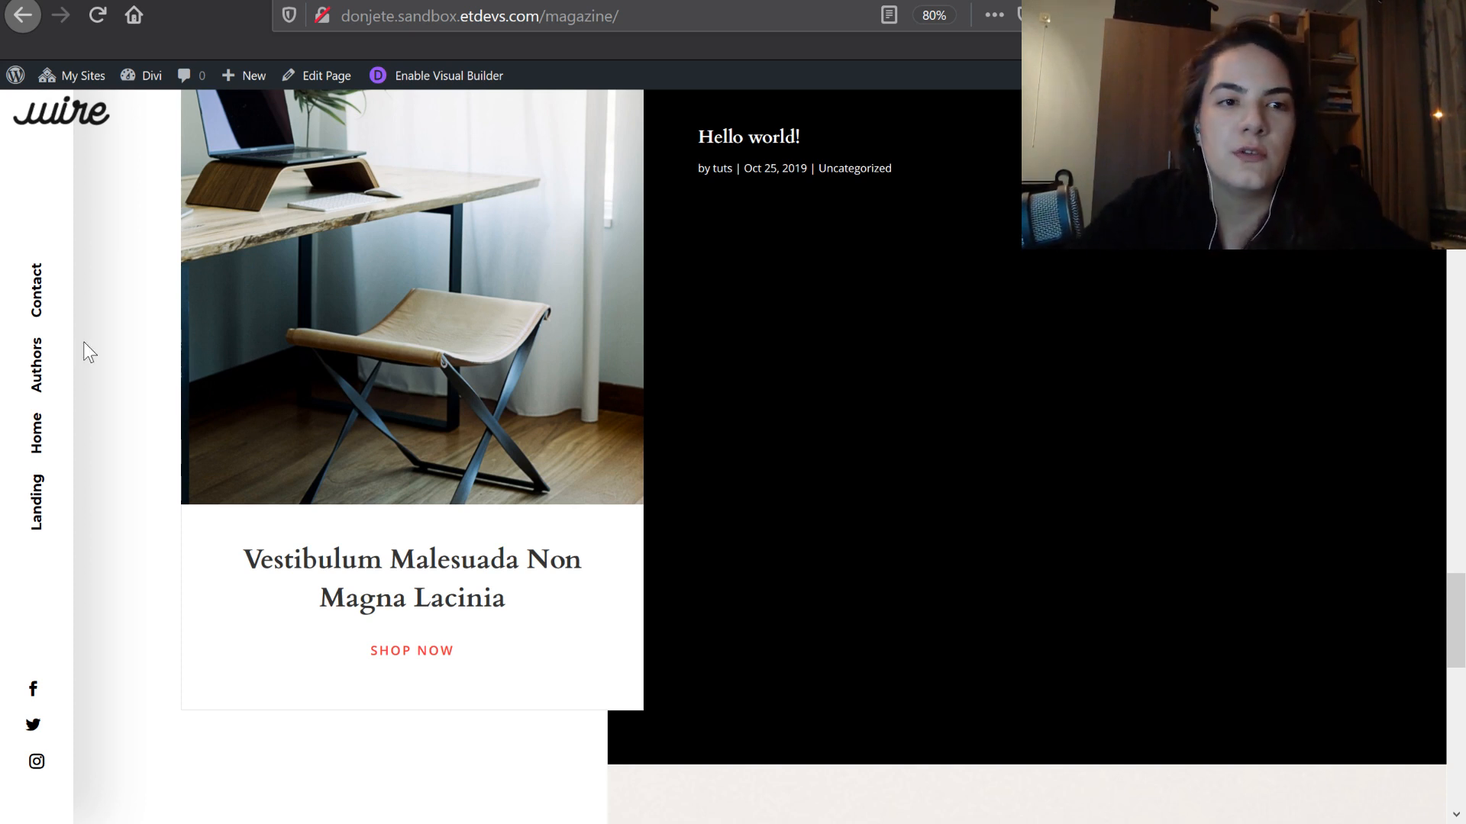
Examine how the vertical header on the live magazine page adapts to different browser zoom levels and behaves while the page moves
scroll(245, 387, down, 3)
scroll(246, 391, up, 4)
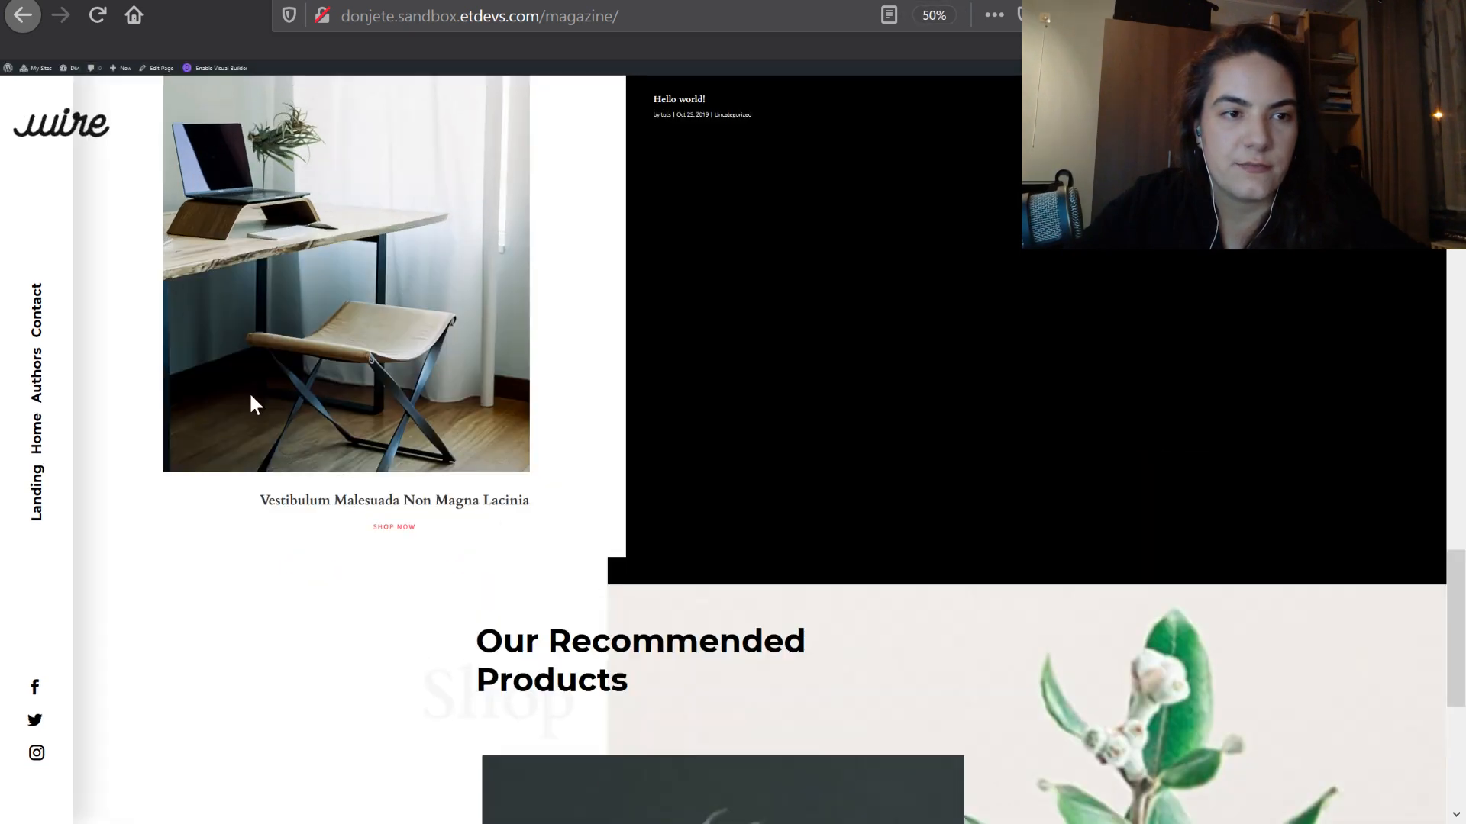
scroll(252, 396, down, 4)
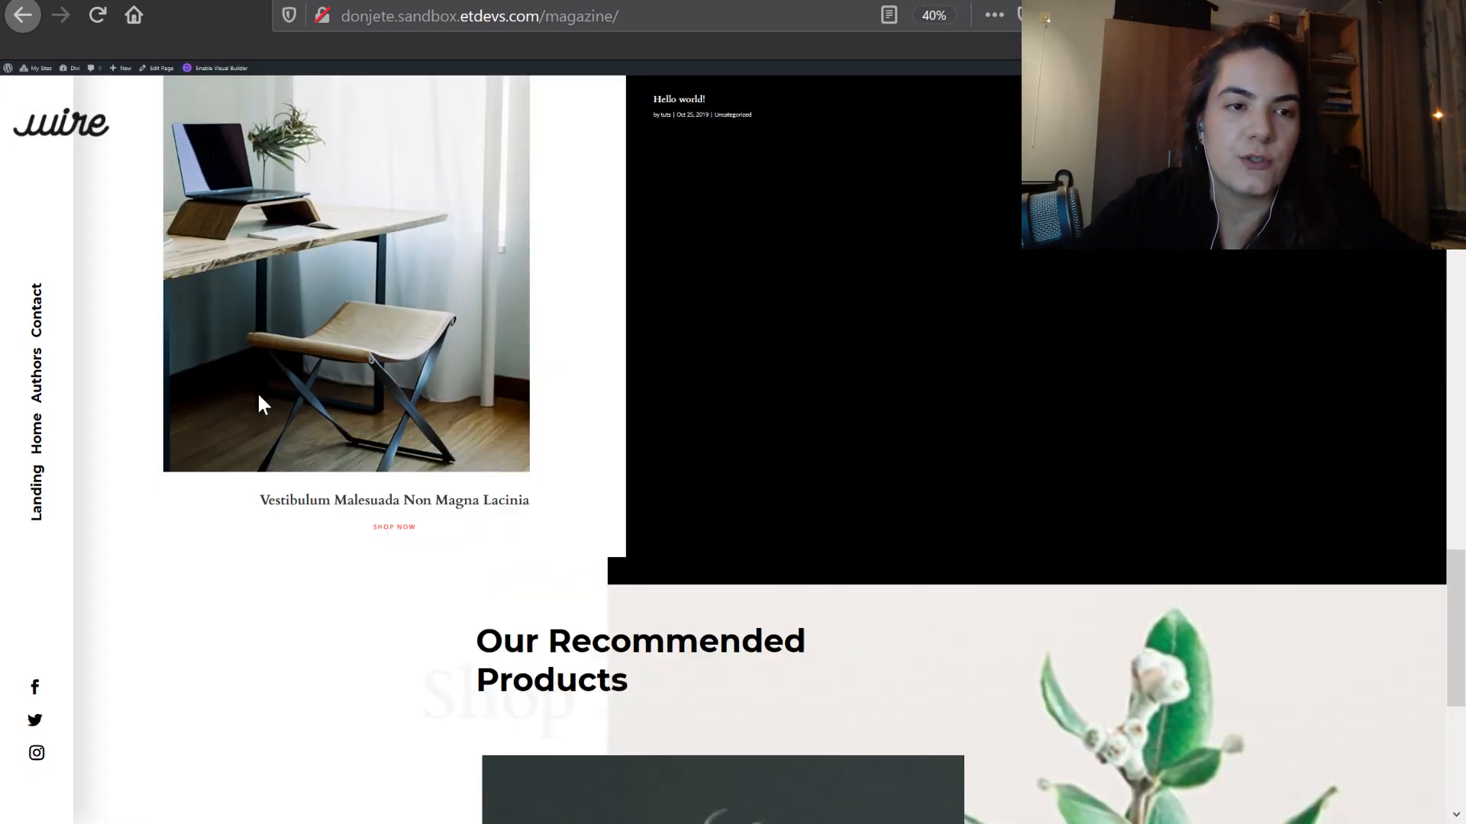
scroll(258, 391, up, 3)
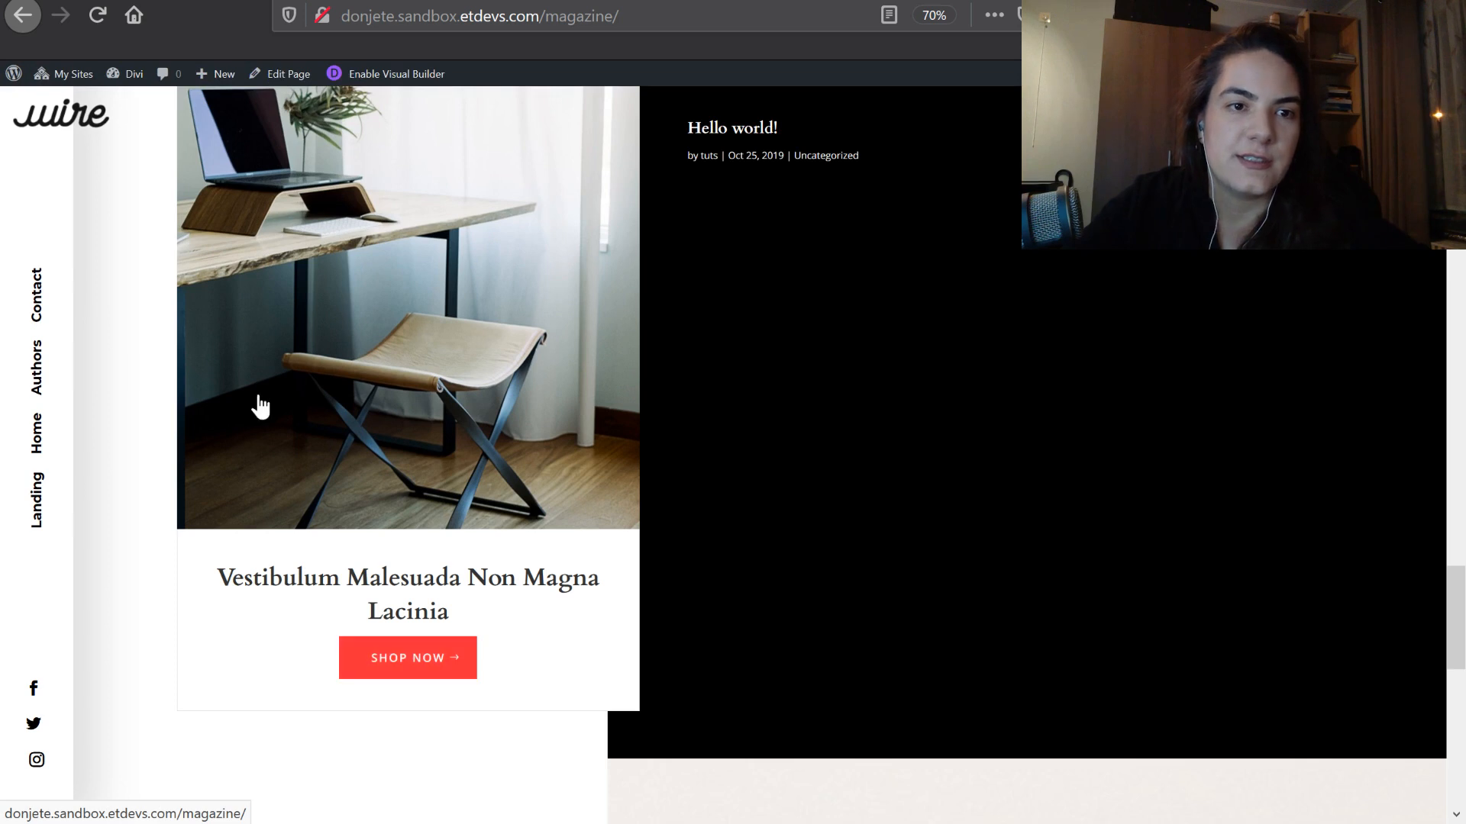
scroll(259, 392, down, 1)
scroll(259, 392, down, 2)
scroll(258, 392, up, 2)
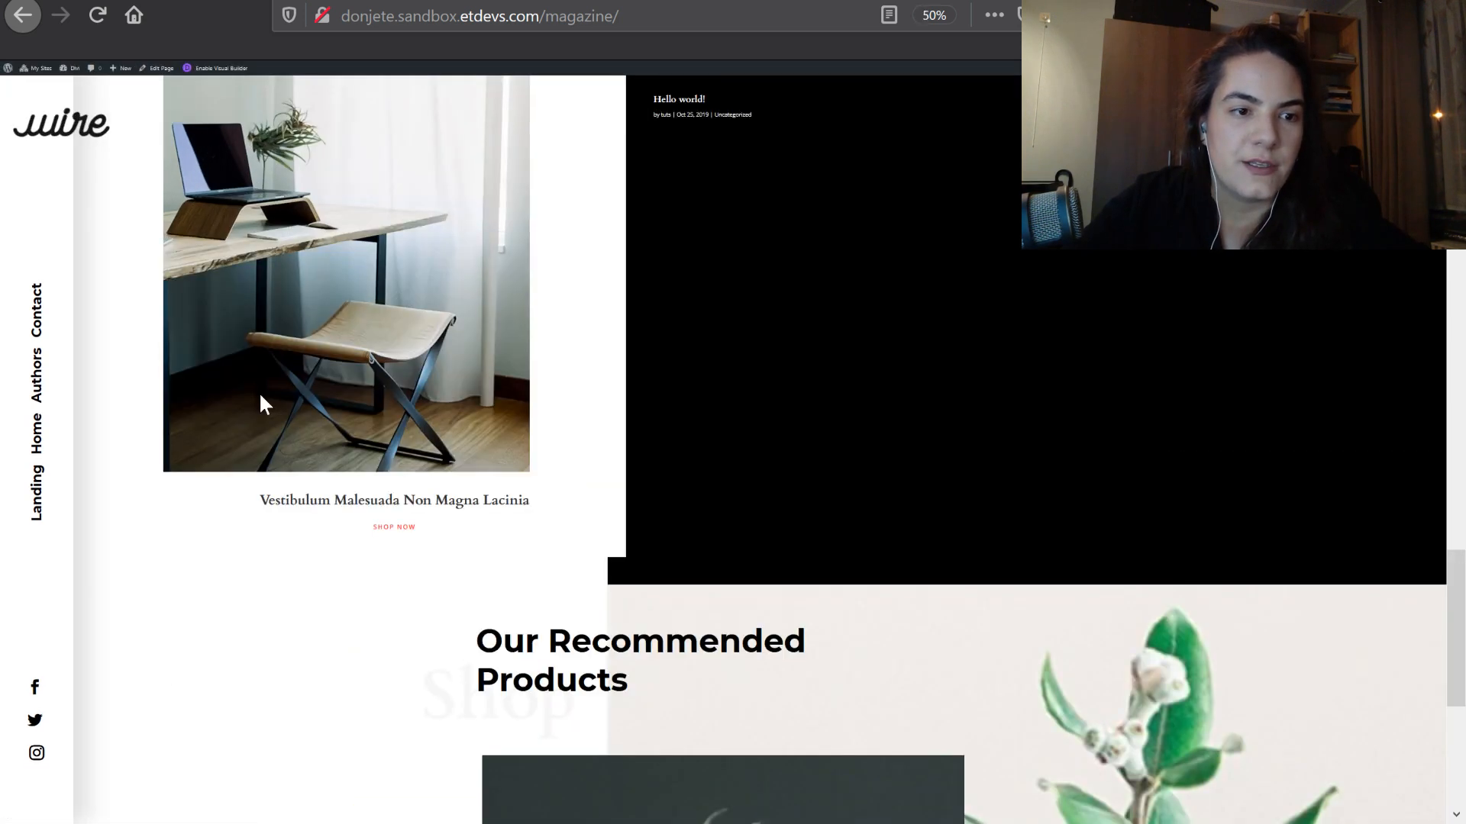
scroll(309, 516, up, 2)
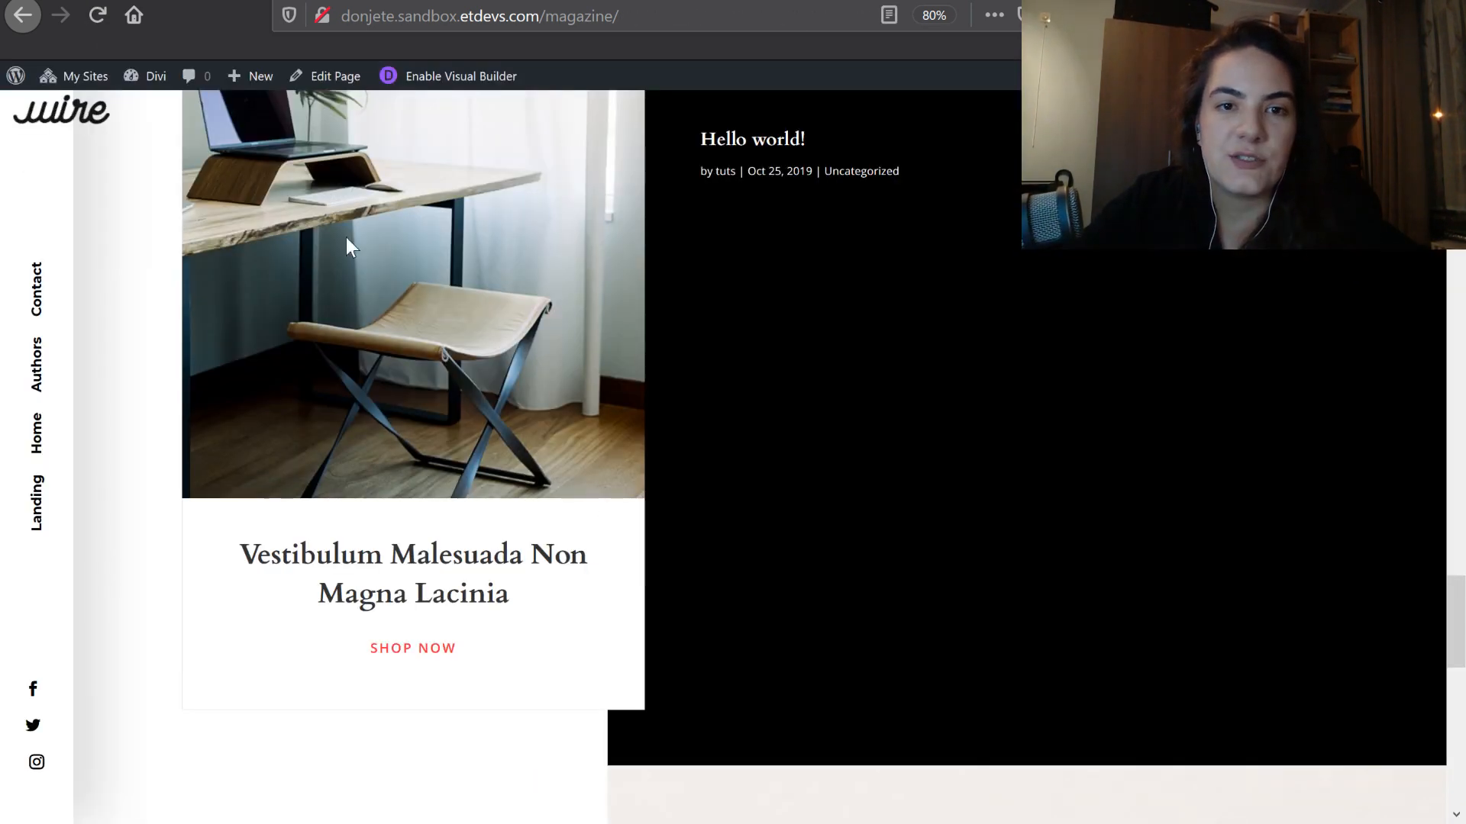
scroll(679, 265, down, 10)
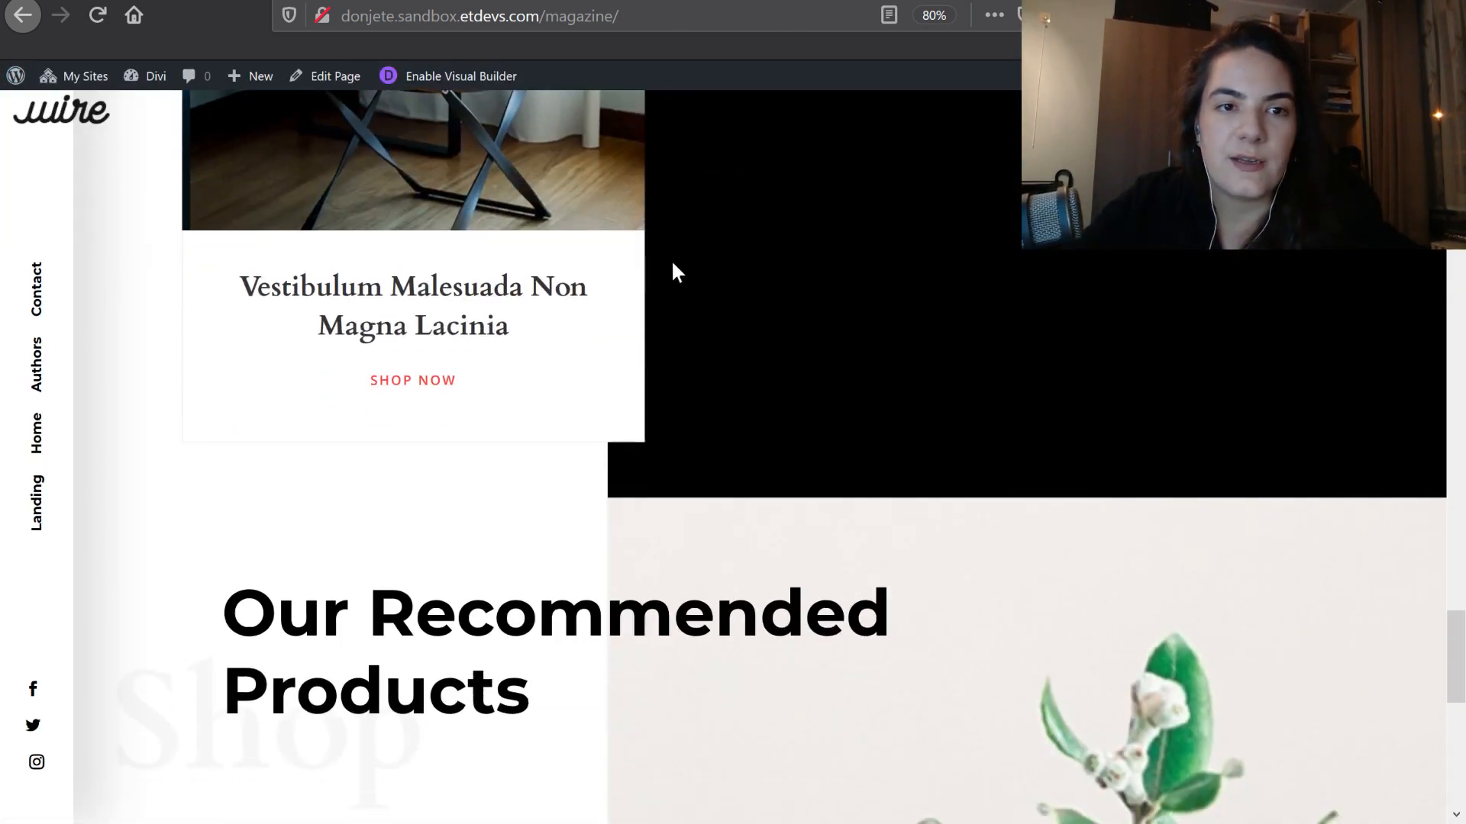
scroll(674, 270, down, 2)
scroll(395, 415, up, 12)
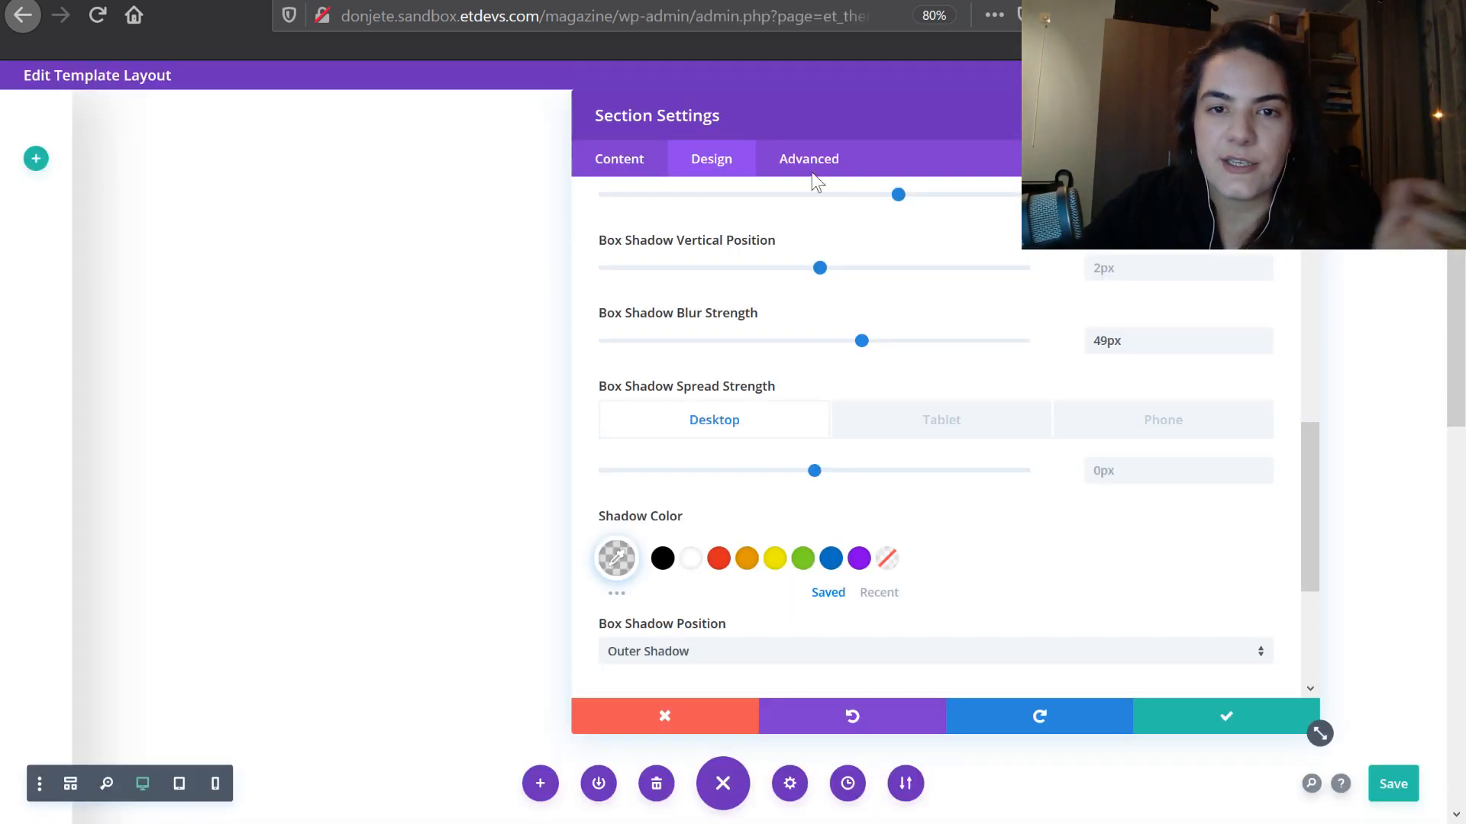
Return to the template editor and give the section's main element this custom CSS: position: fixed; top: 0; display: flex; flex-wrap: wrap; align-content: center;
click(793, 159)
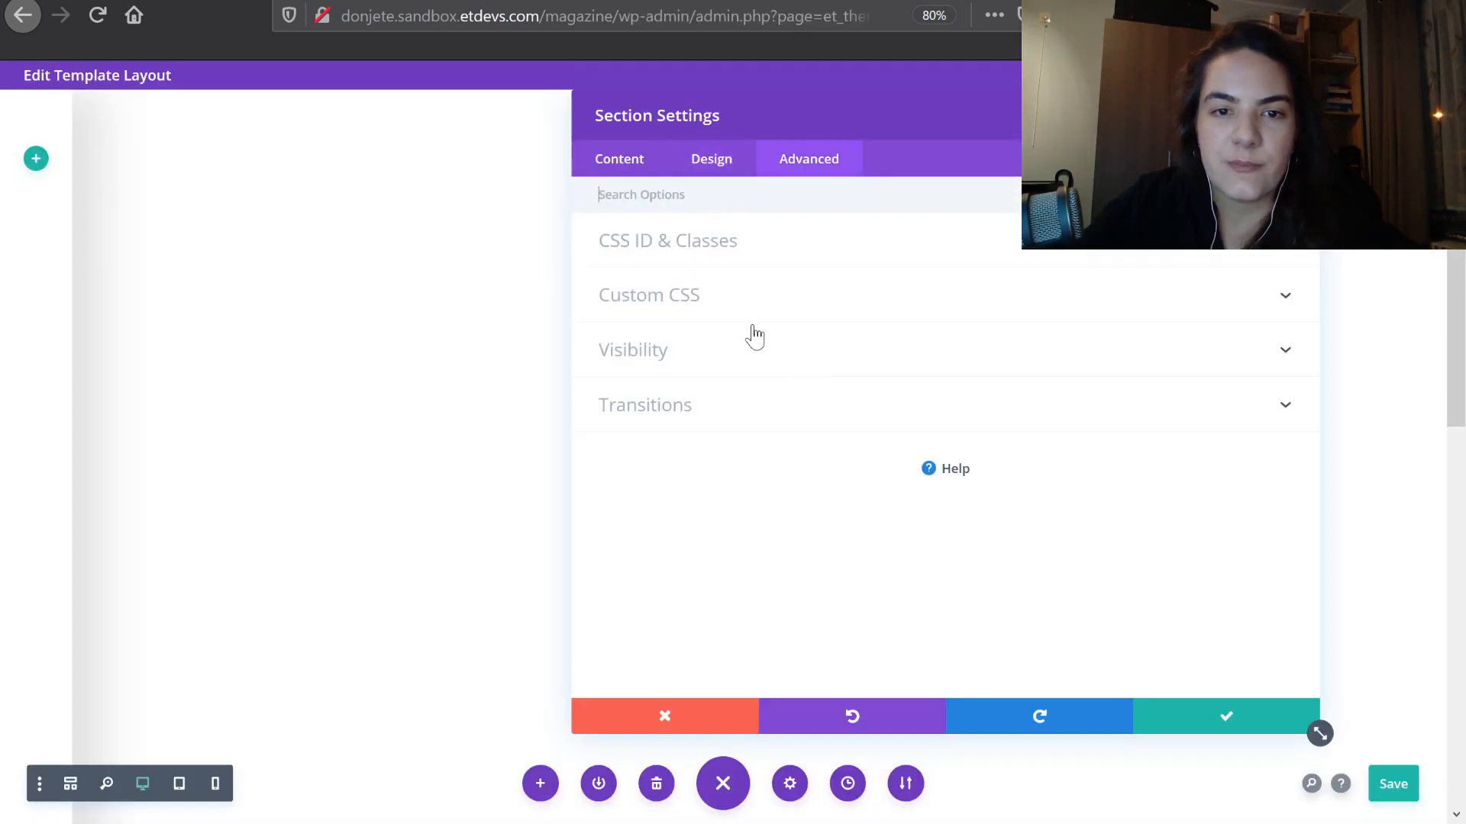
click(727, 313)
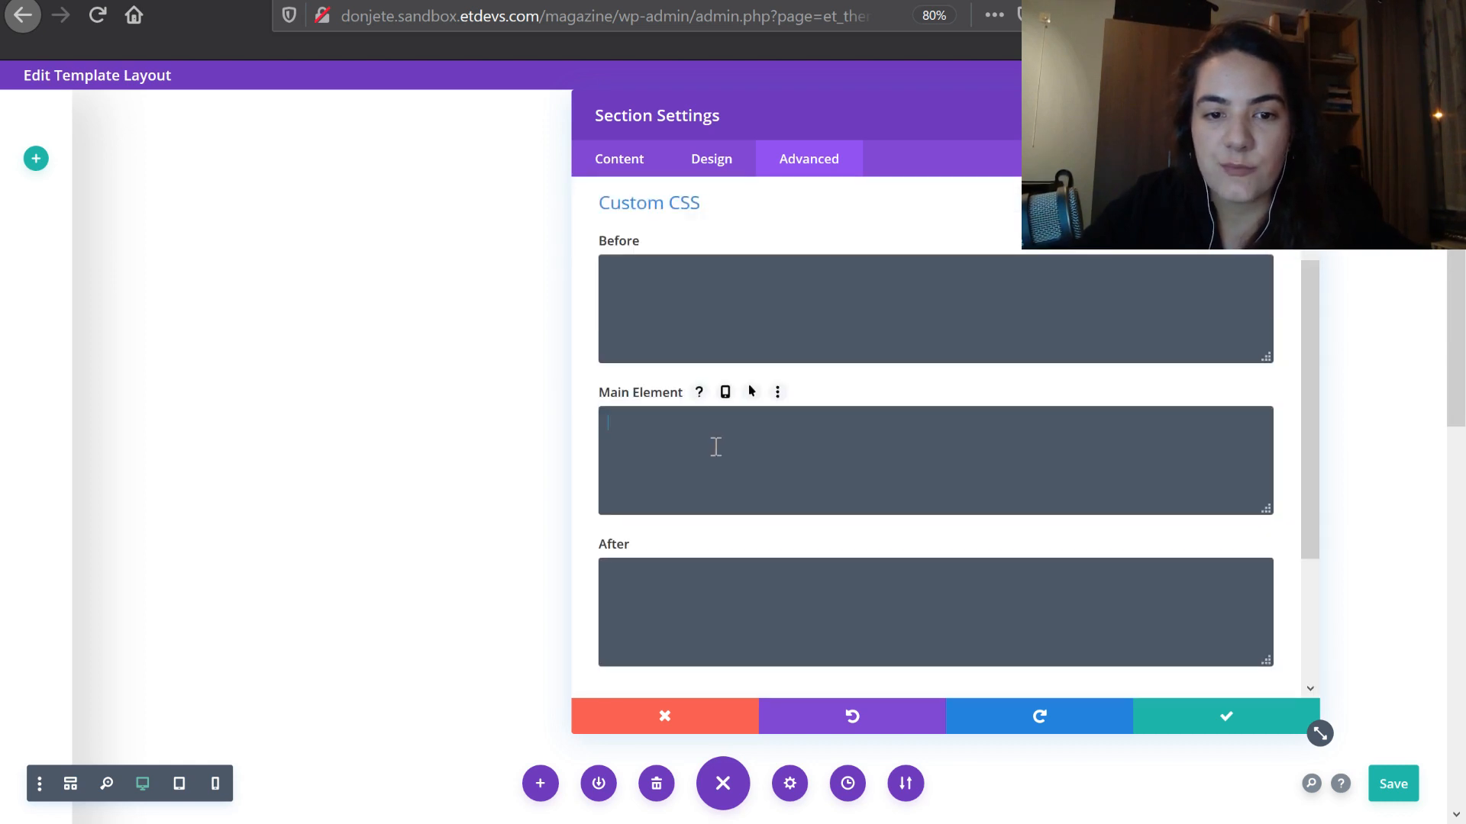
text(position: fixed; top: 0; display: flex; flex-wrap: wrap; align-content: center;)
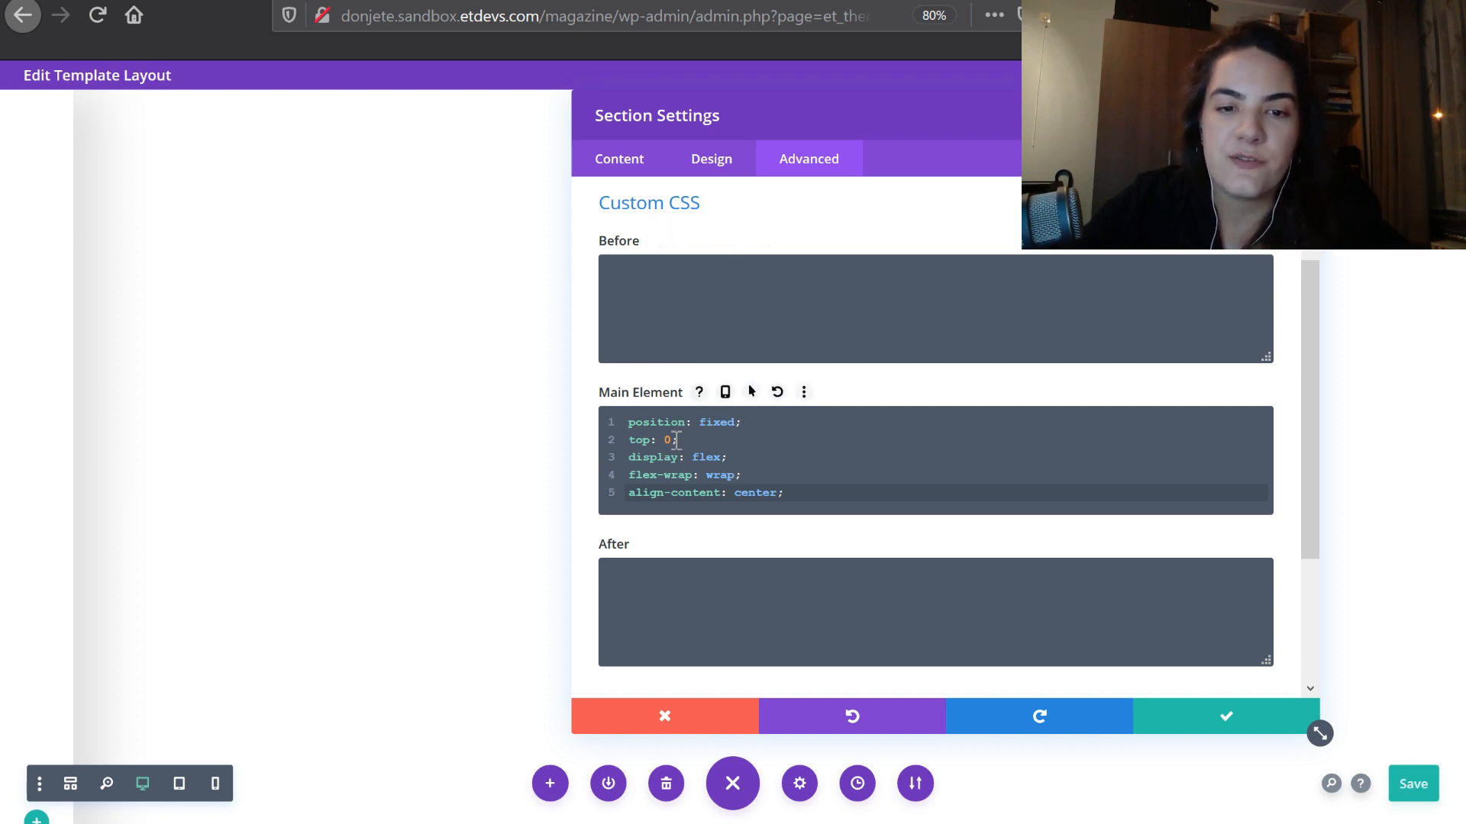
Enable hover options for the section's main-element CSS and enter "position: fixed; top: 0;" for the hover state
click(749, 393)
click(998, 425)
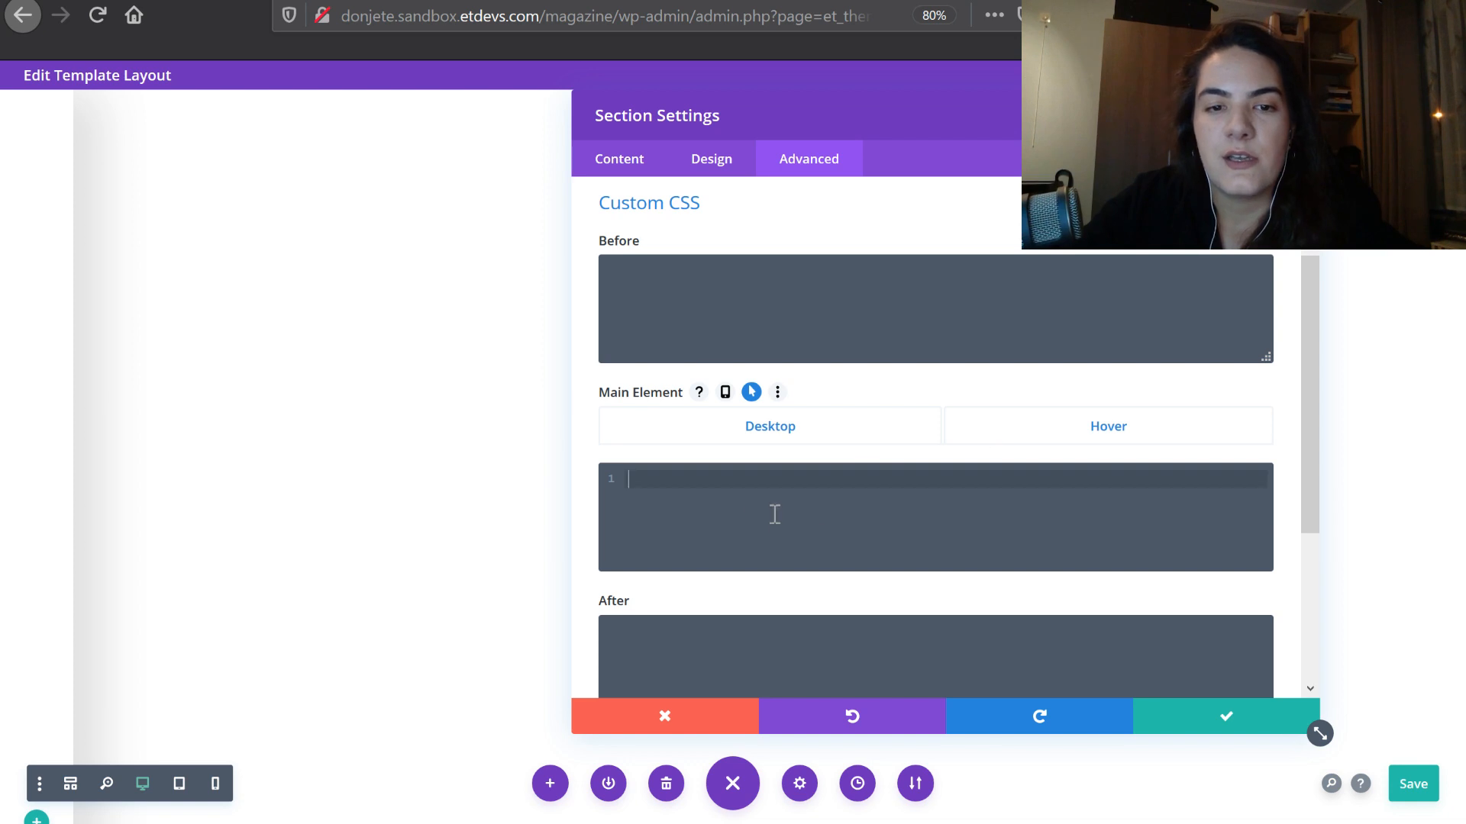
text(position: fixed; top: 0;)
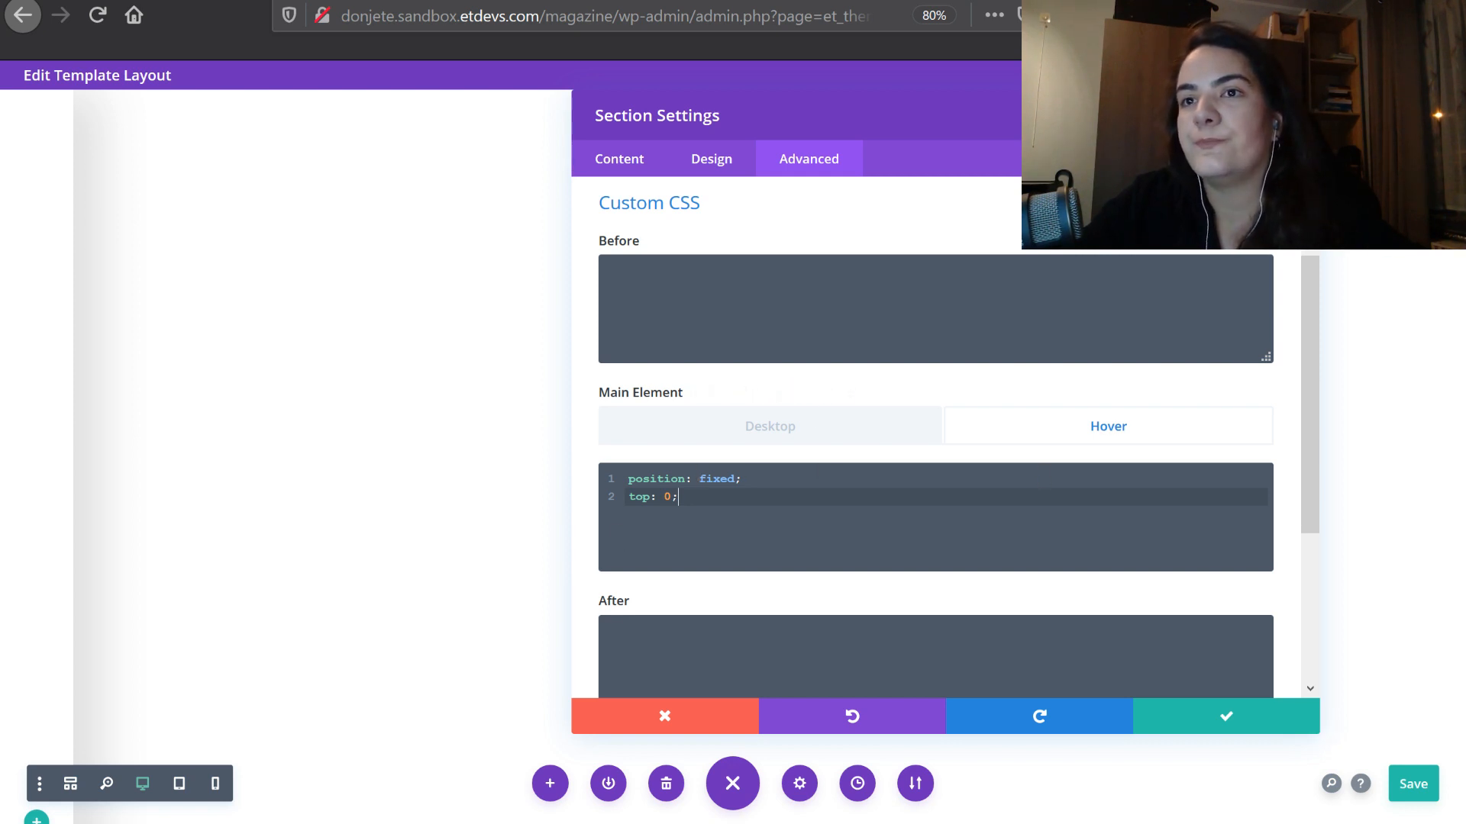
Set the section's Z index to 99999 in its visibility settings
scroll(867, 530, down, 3)
click(785, 544)
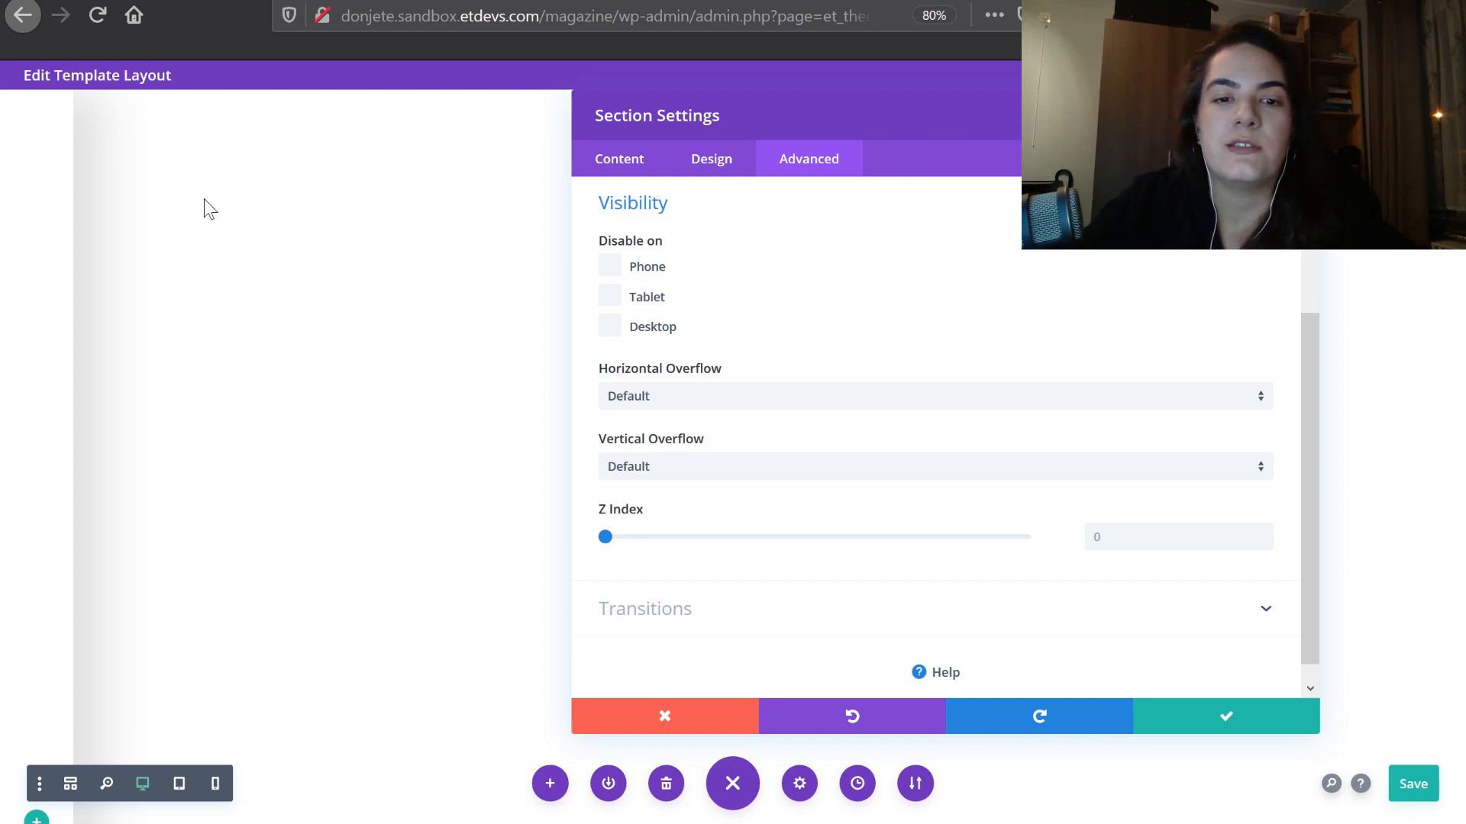
click(1117, 534)
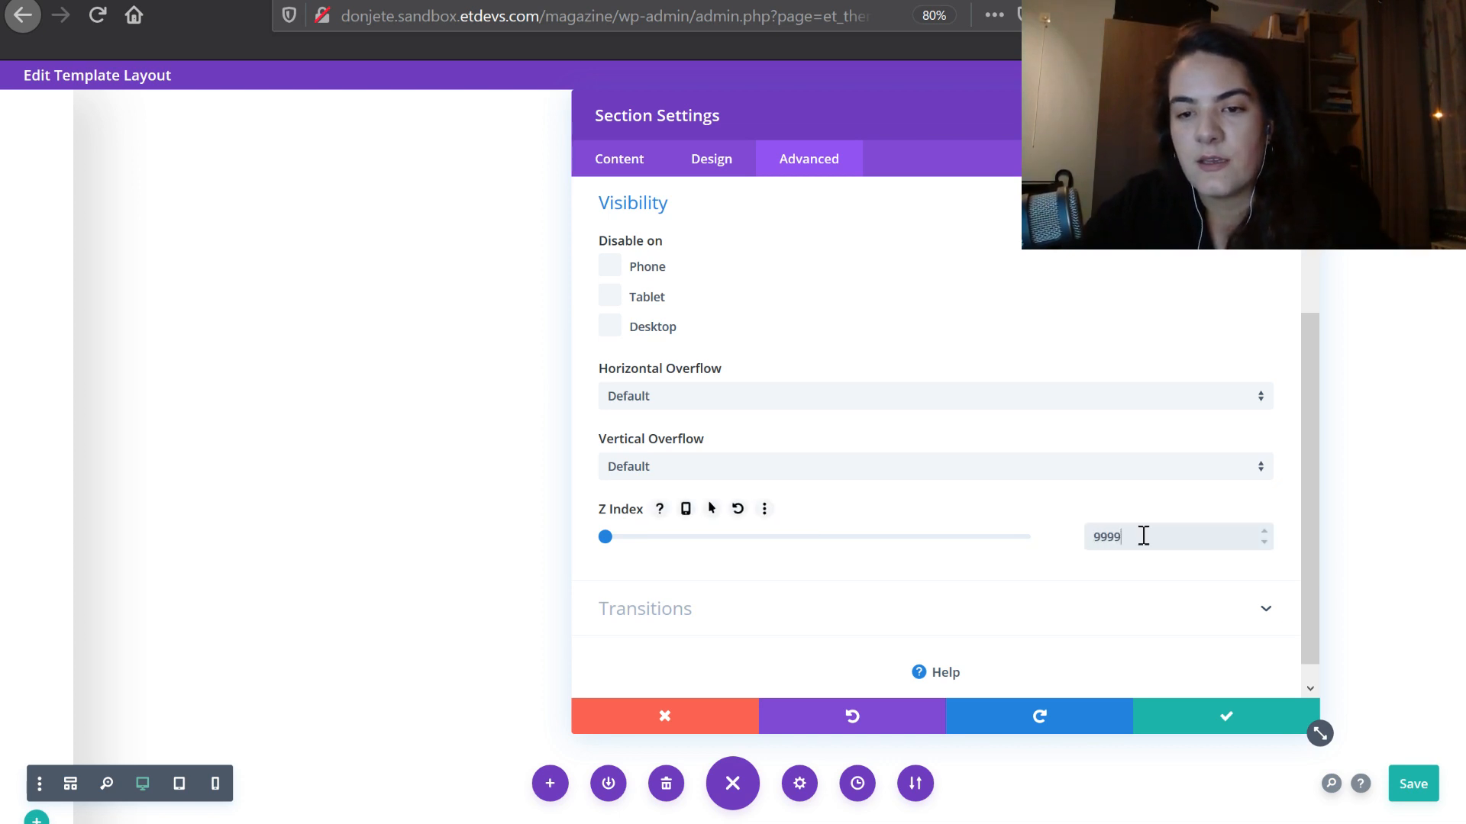
text(99999)
drag(1145, 539, 1093, 537)
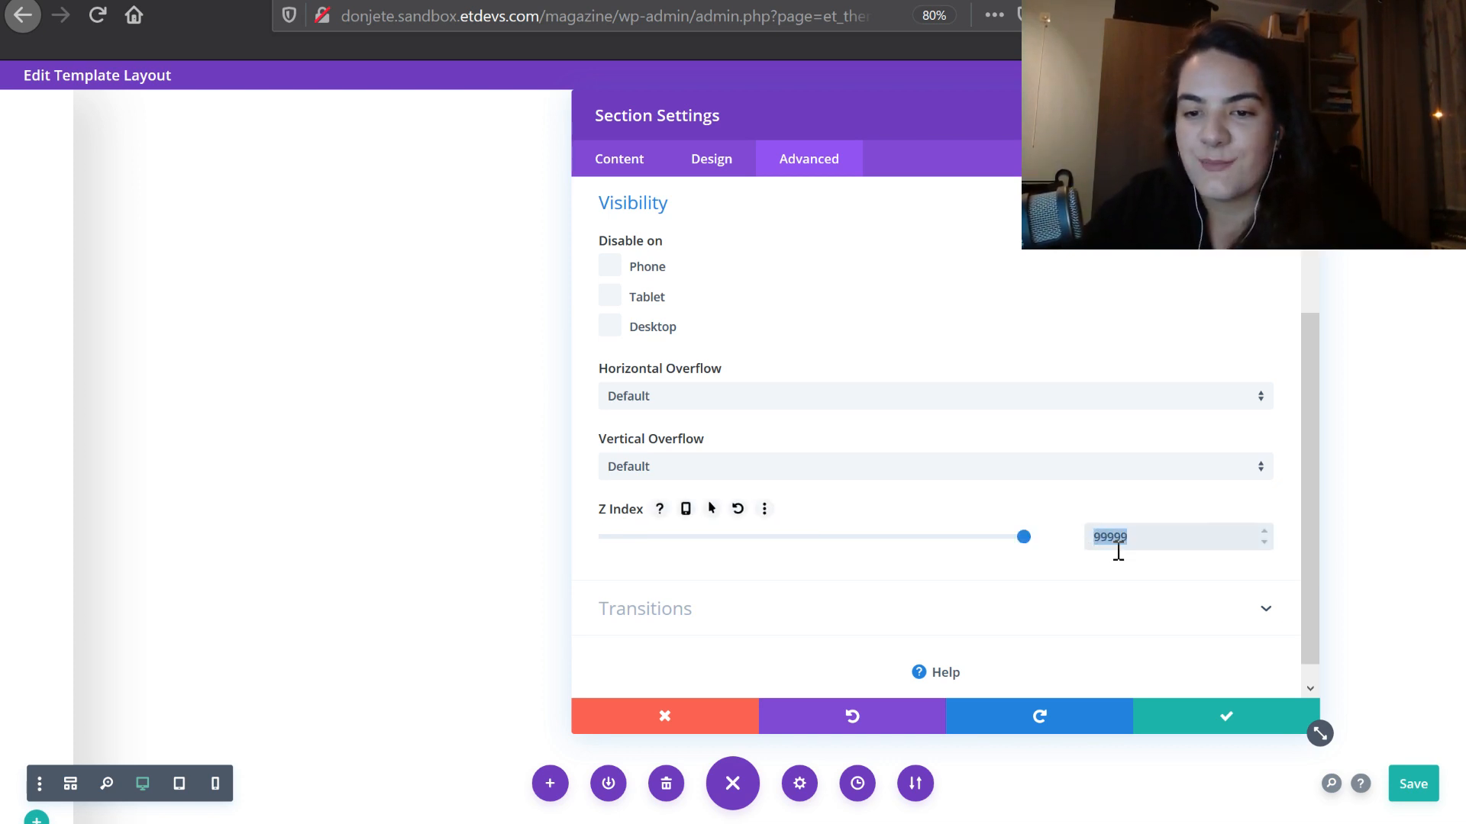
click(1143, 537)
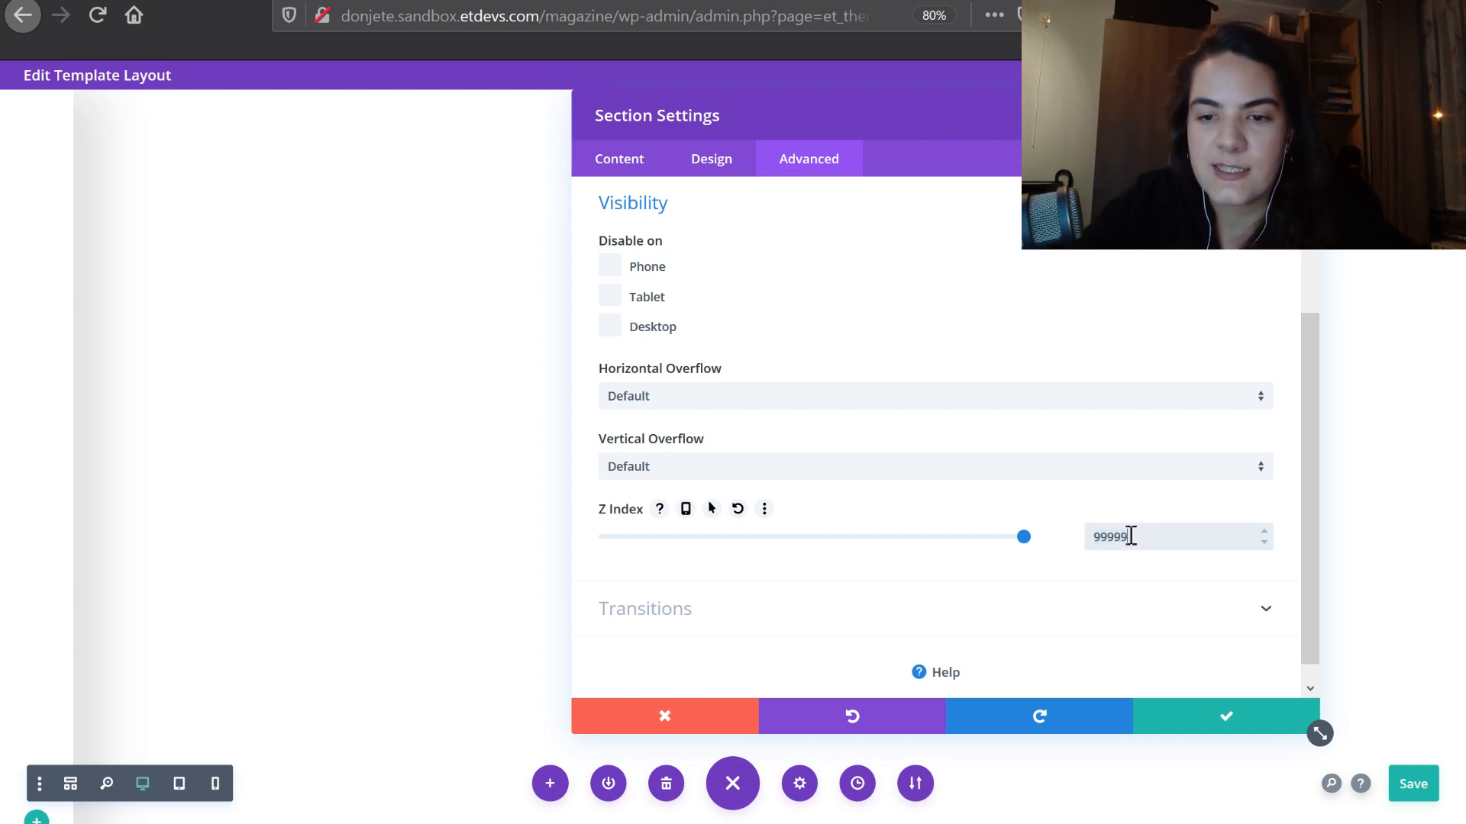
drag(1131, 537, 1093, 535)
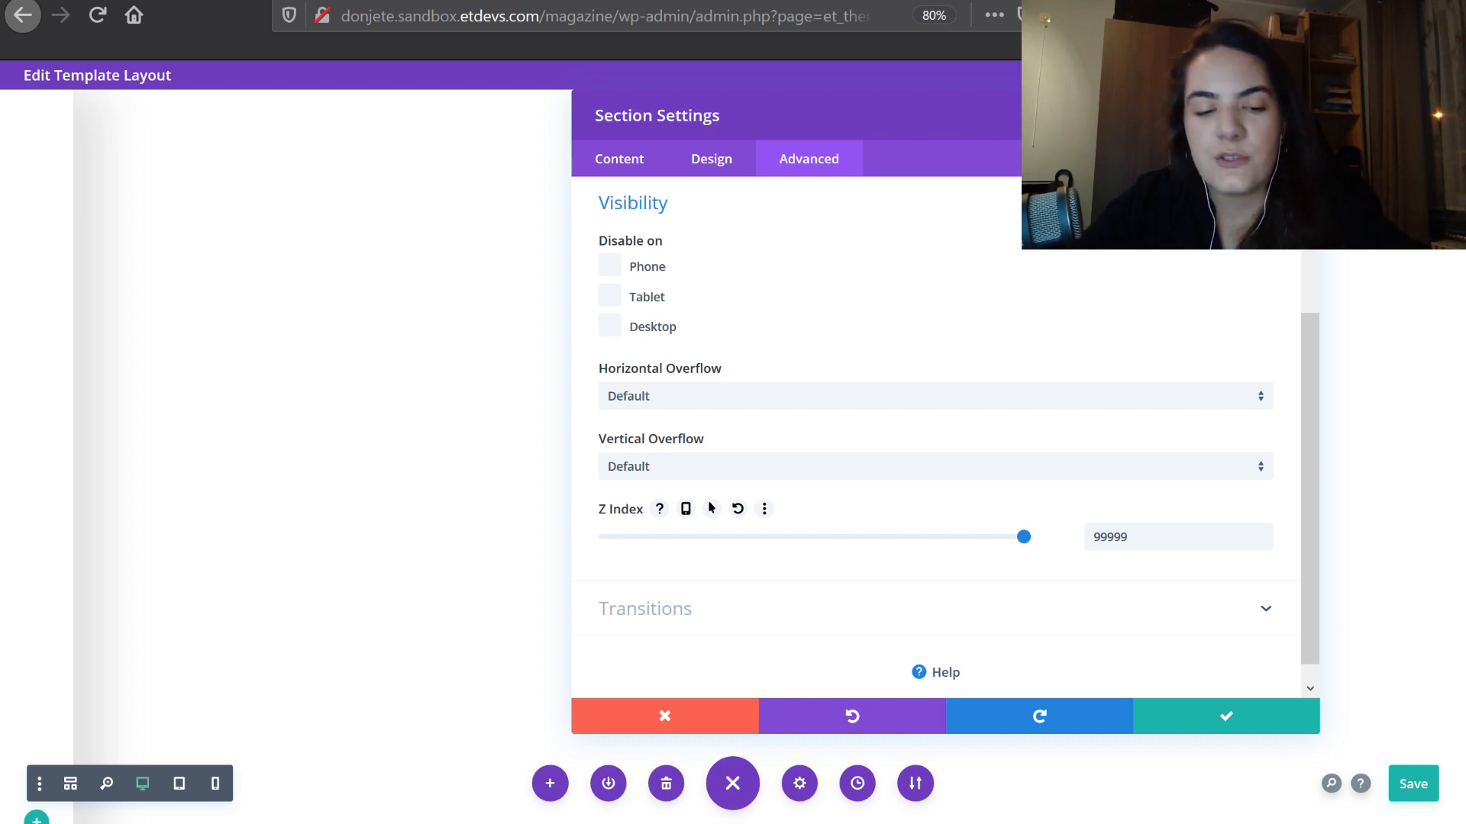
Enable the hover state for the section's Z index, apply the section settings and save the template layout
click(712, 508)
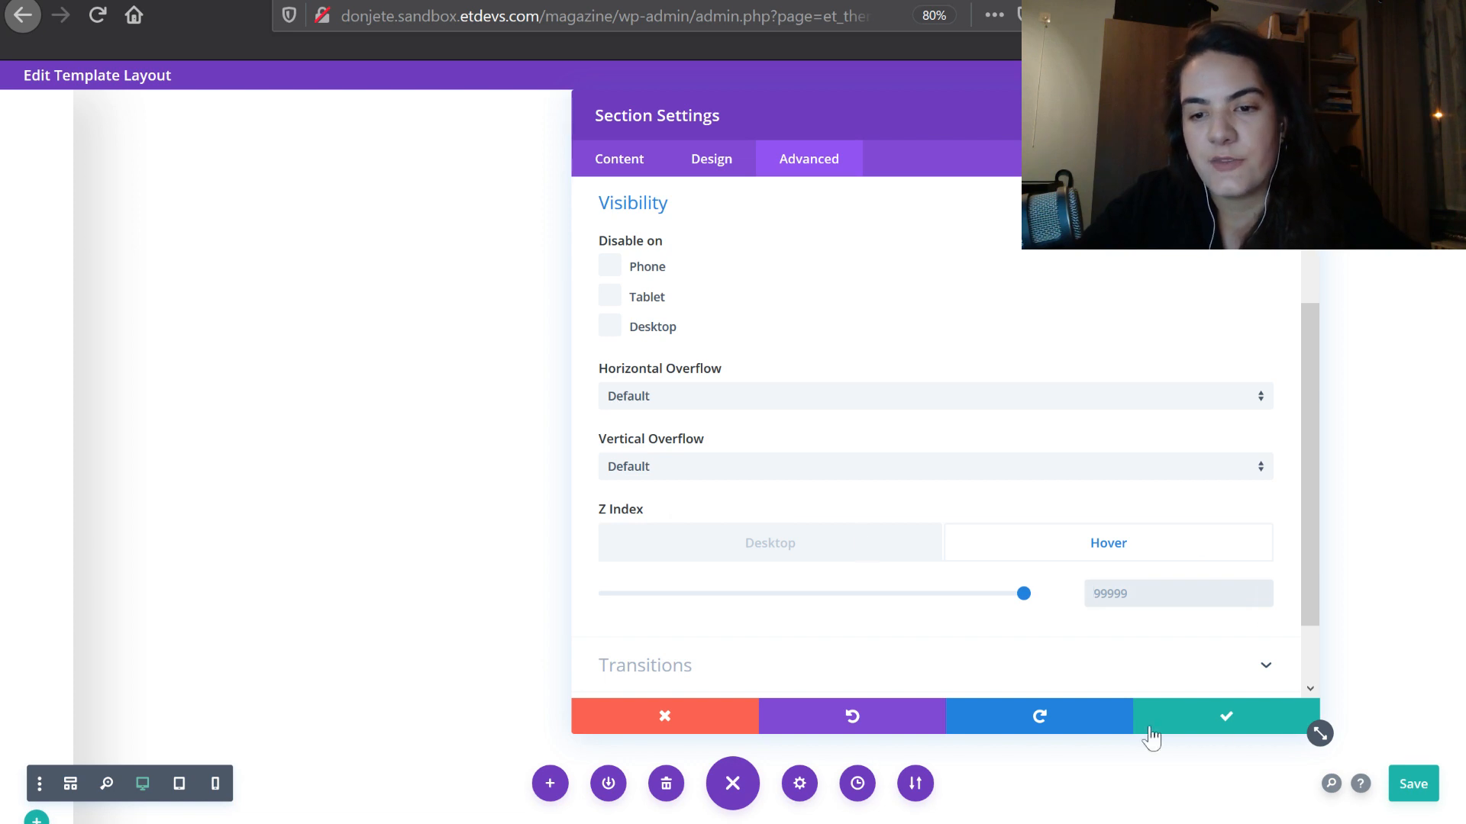
click(1164, 594)
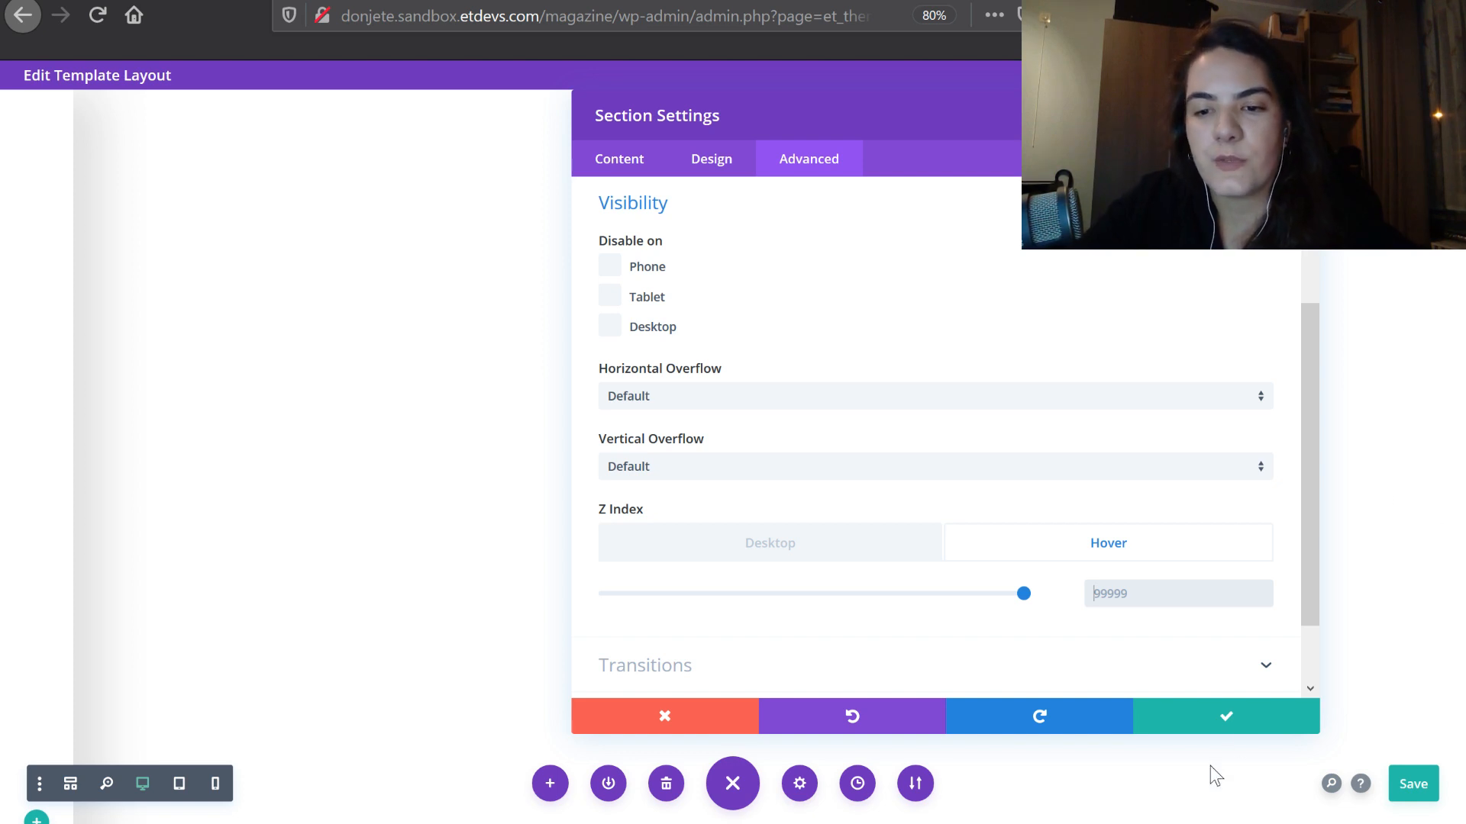
click(1220, 716)
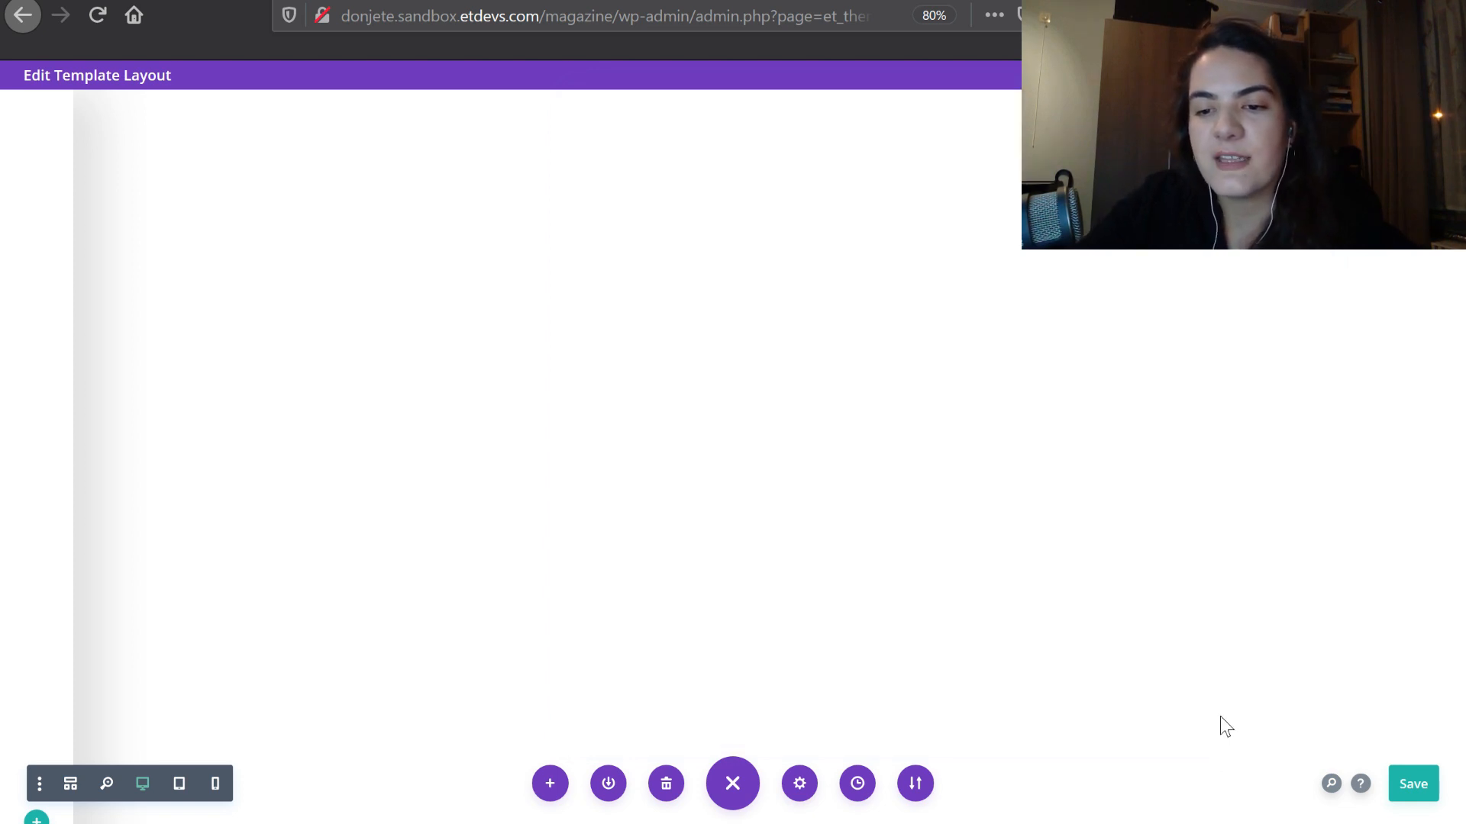
click(1409, 803)
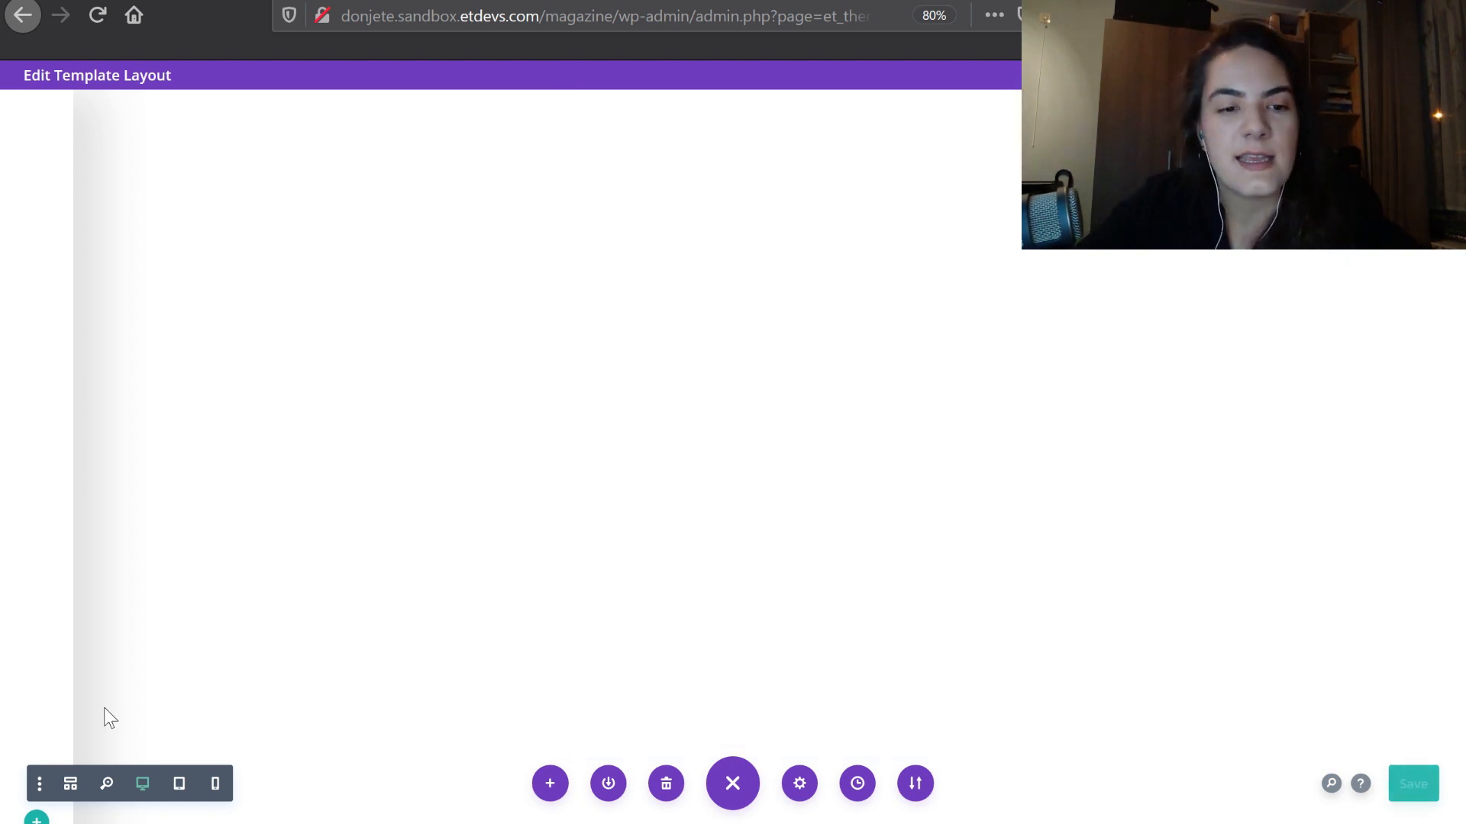
Switch to wireframe view and add a single-column row to the section without inserting a module
click(73, 785)
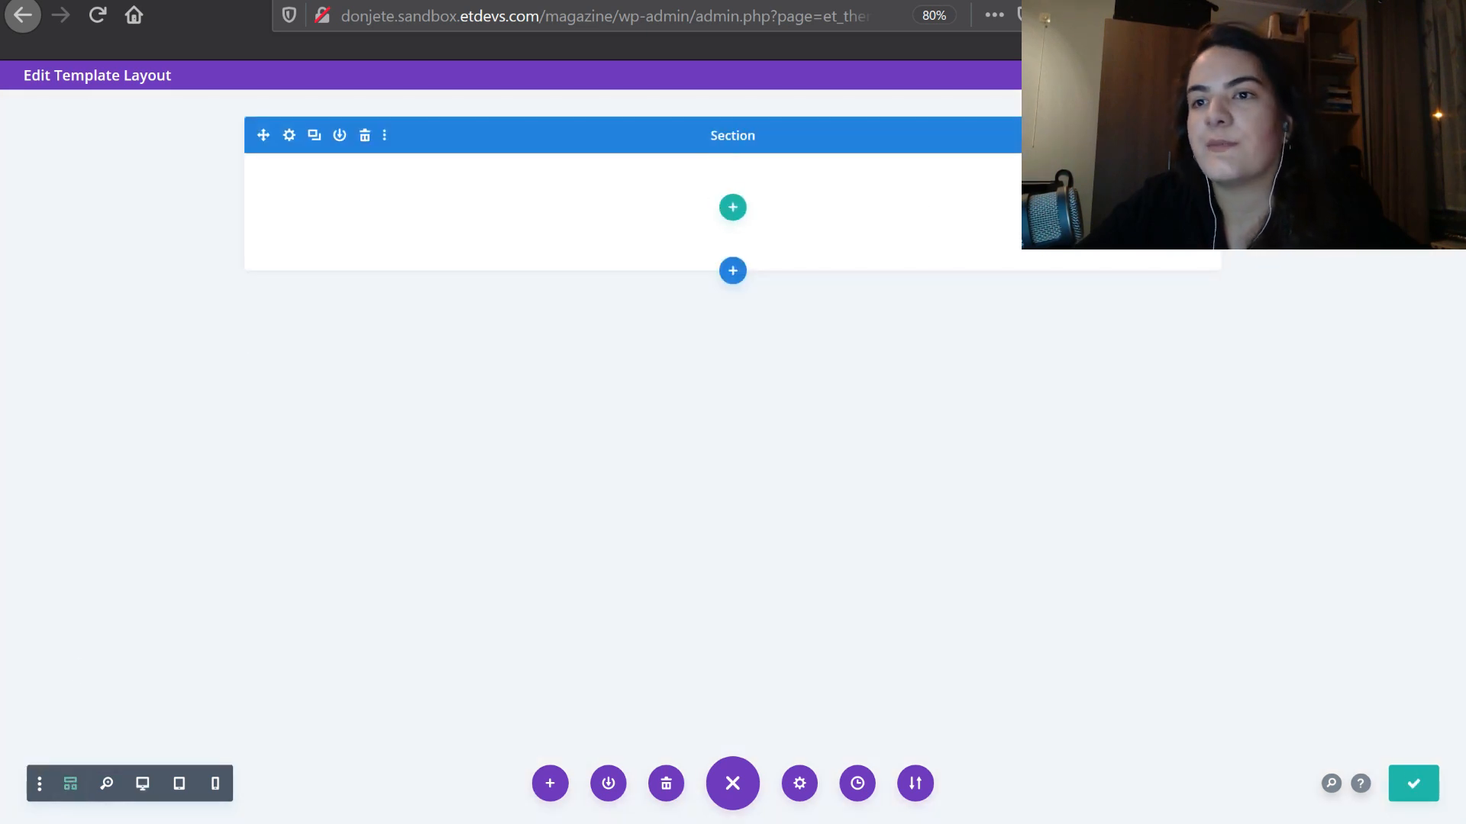
click(733, 206)
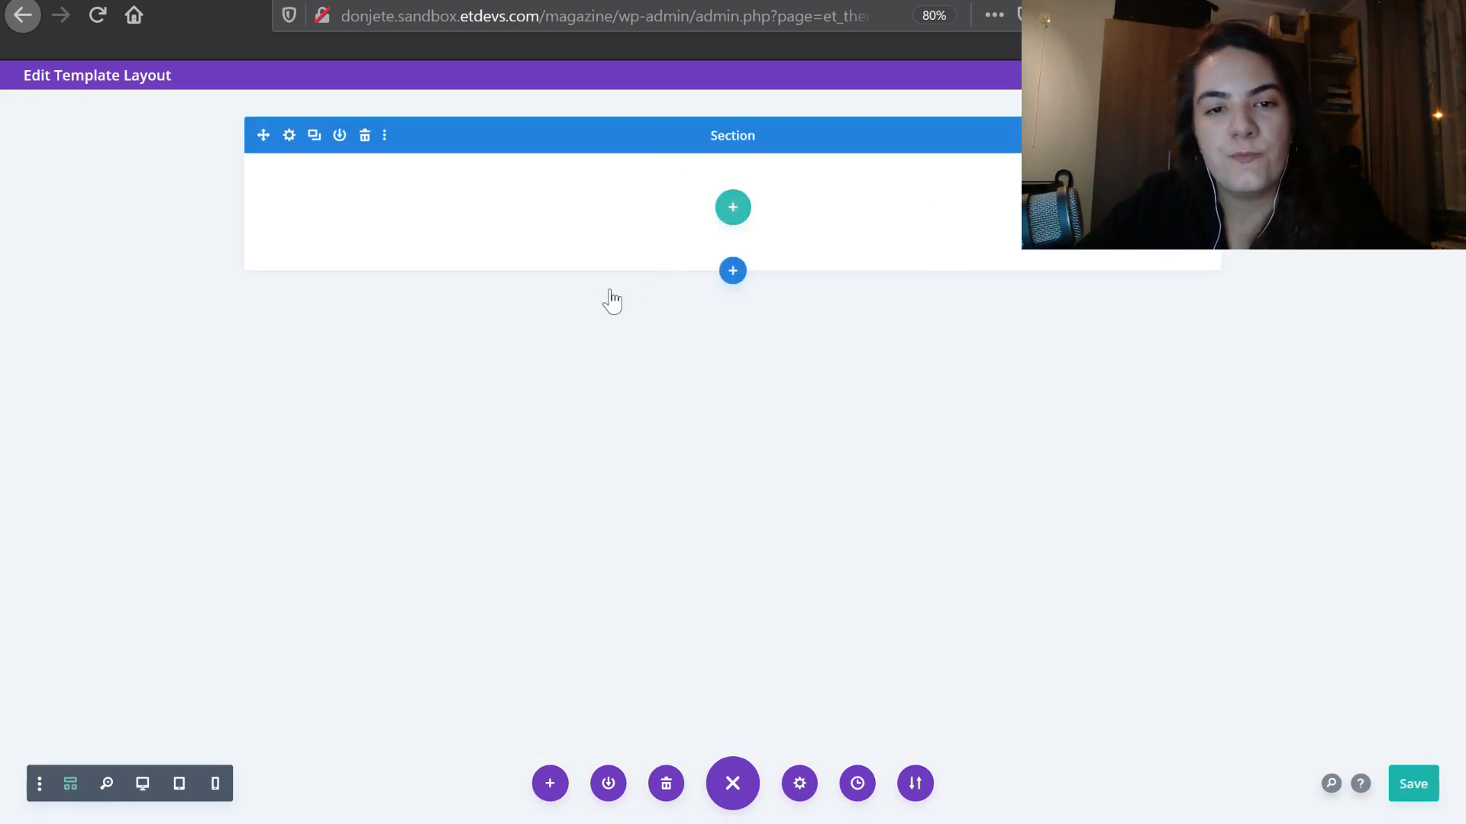
click(626, 352)
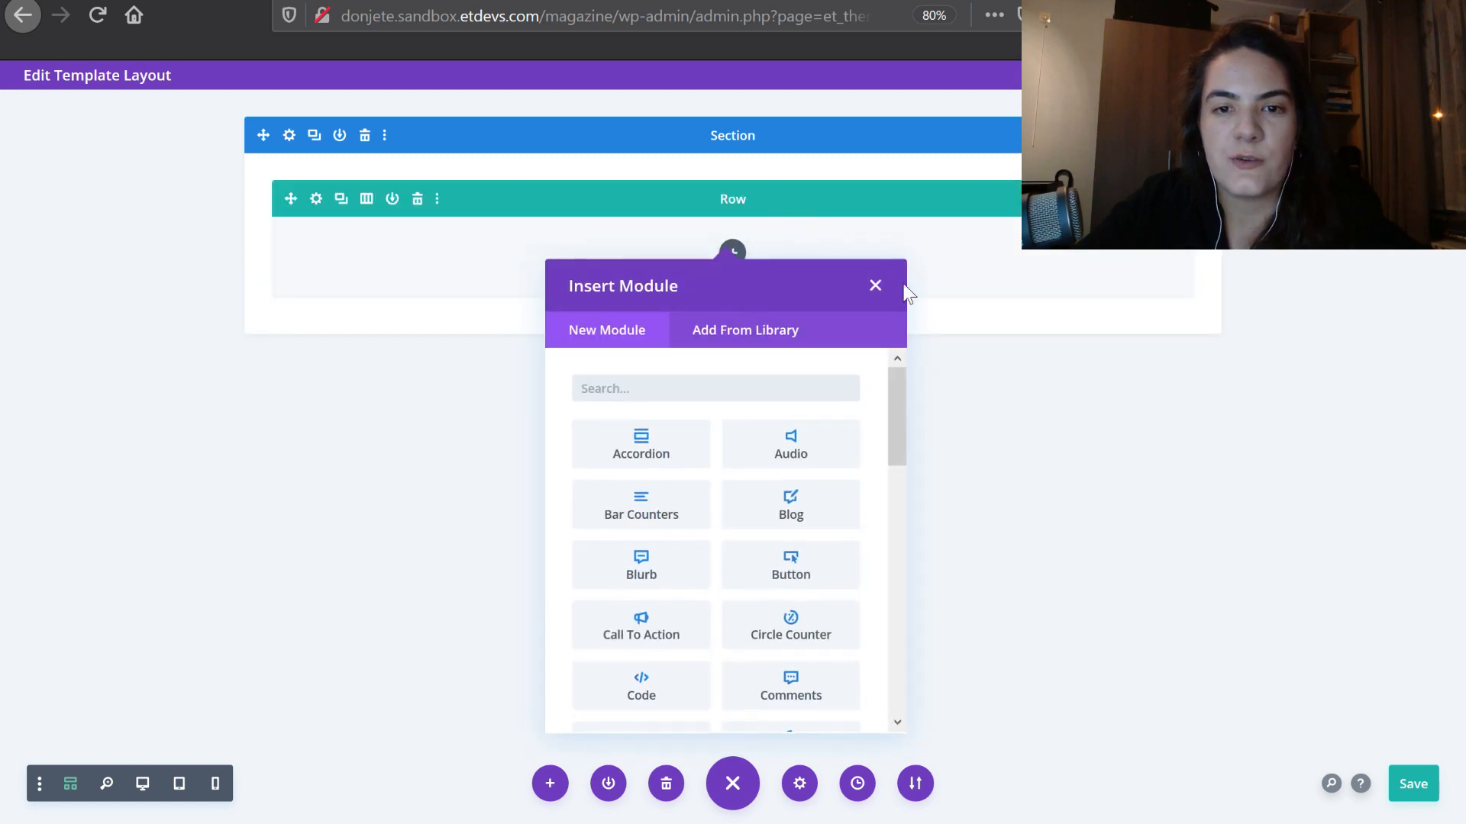
click(876, 287)
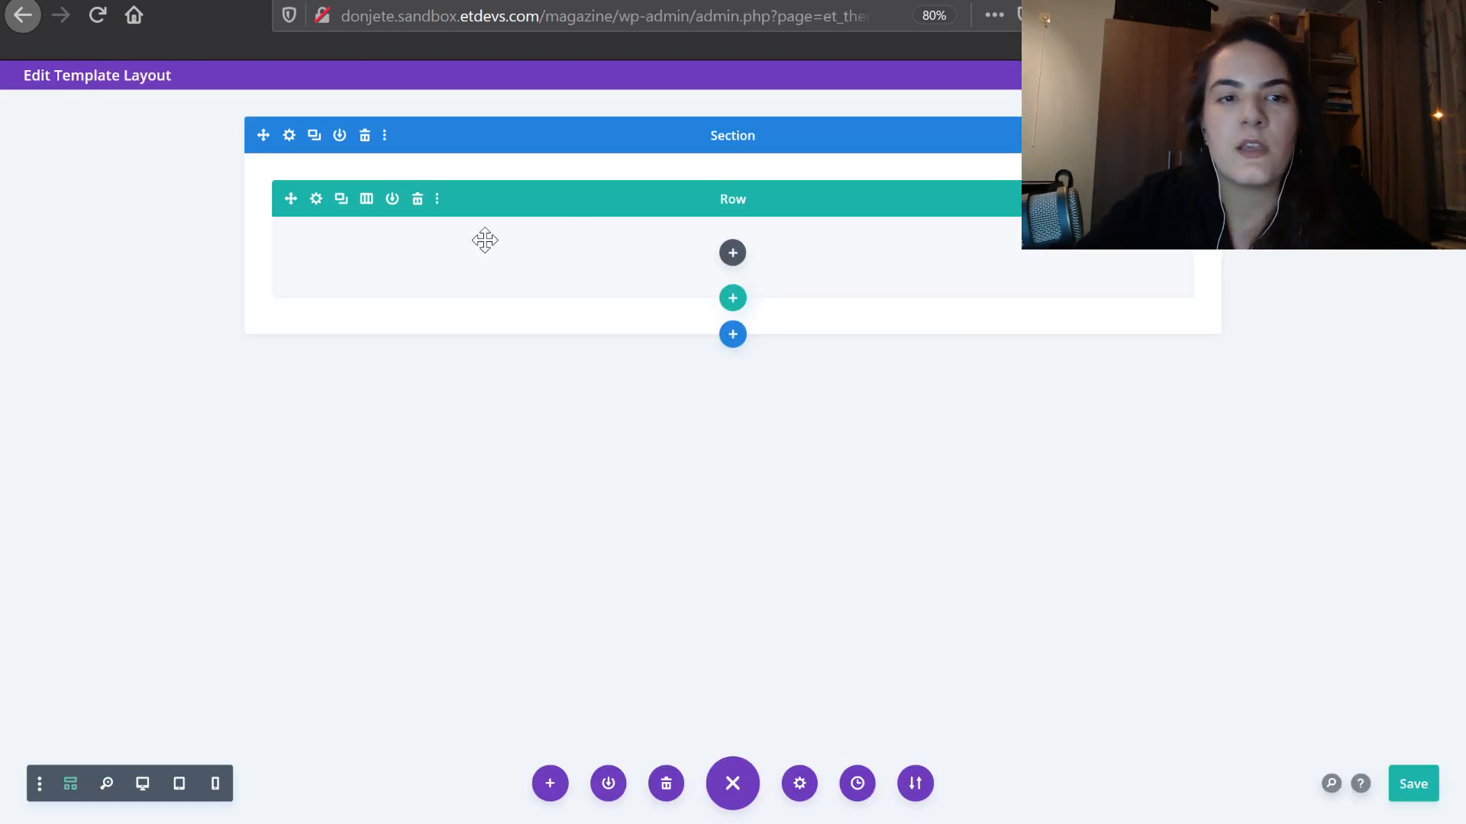
Return to desktop view with the new row's settings open, enable a custom gutter width and set it to 1
click(316, 199)
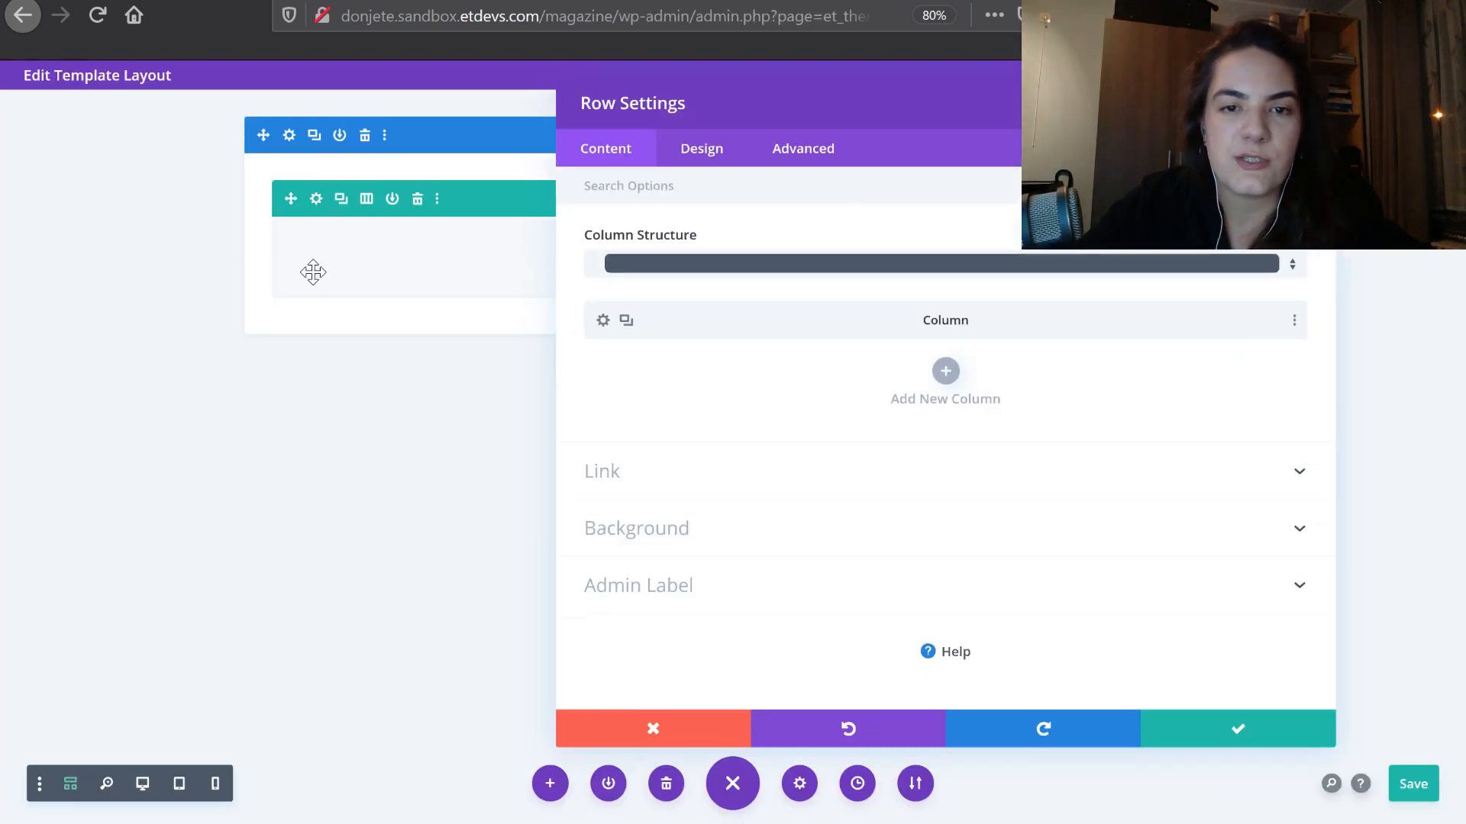
click(141, 785)
drag(949, 102, 792, 125)
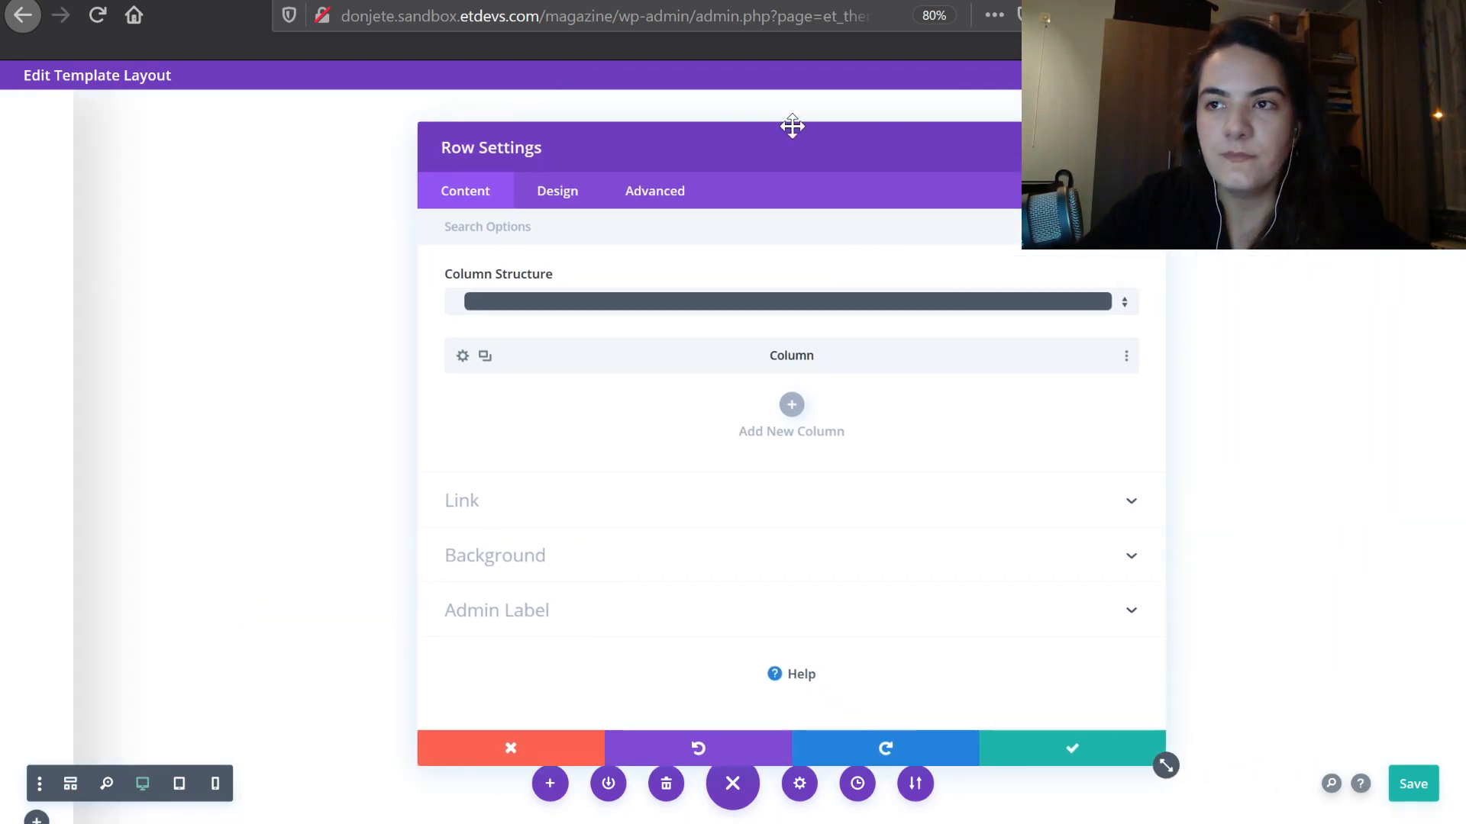
click(556, 200)
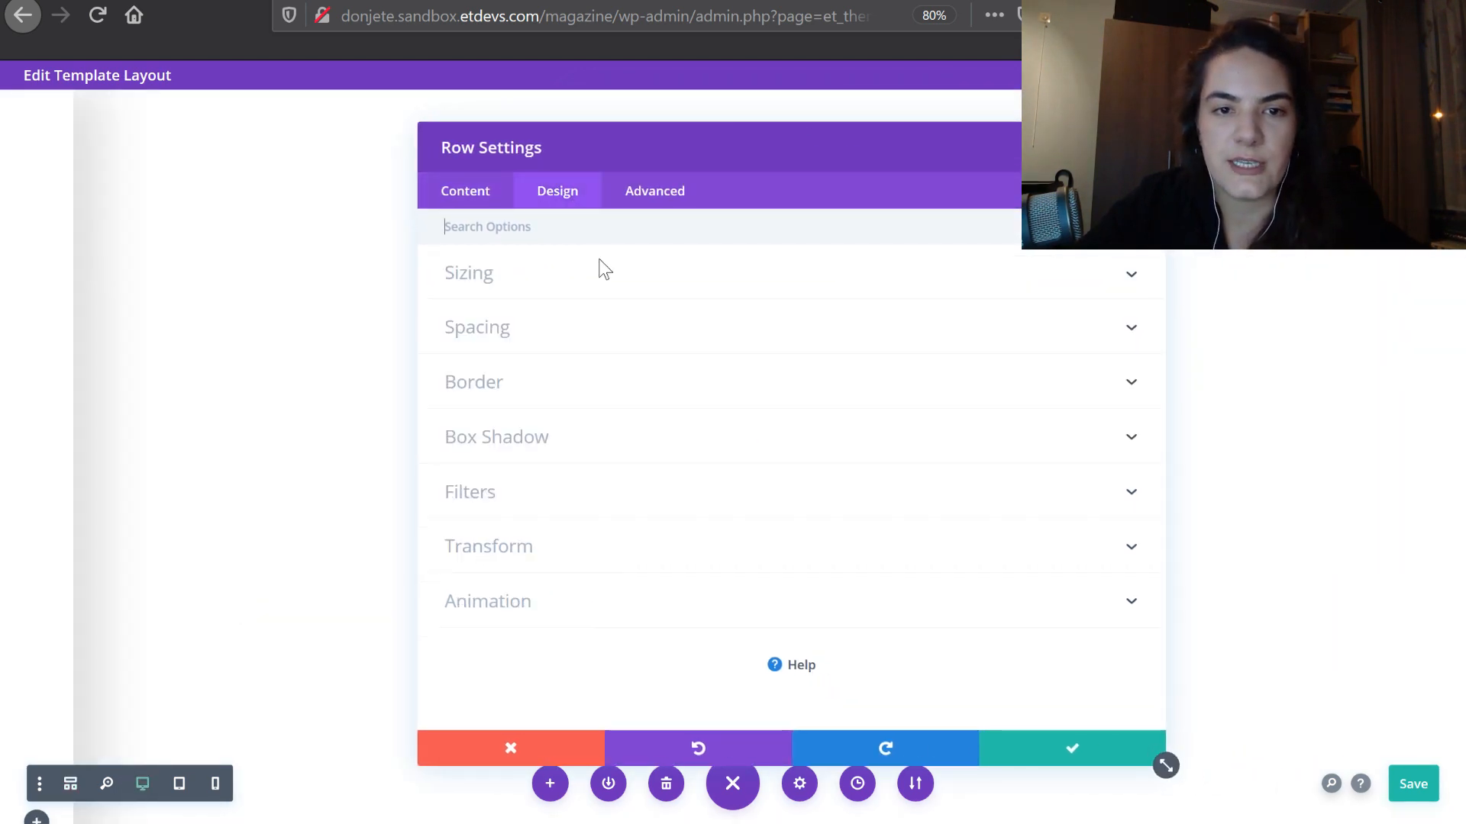
click(567, 284)
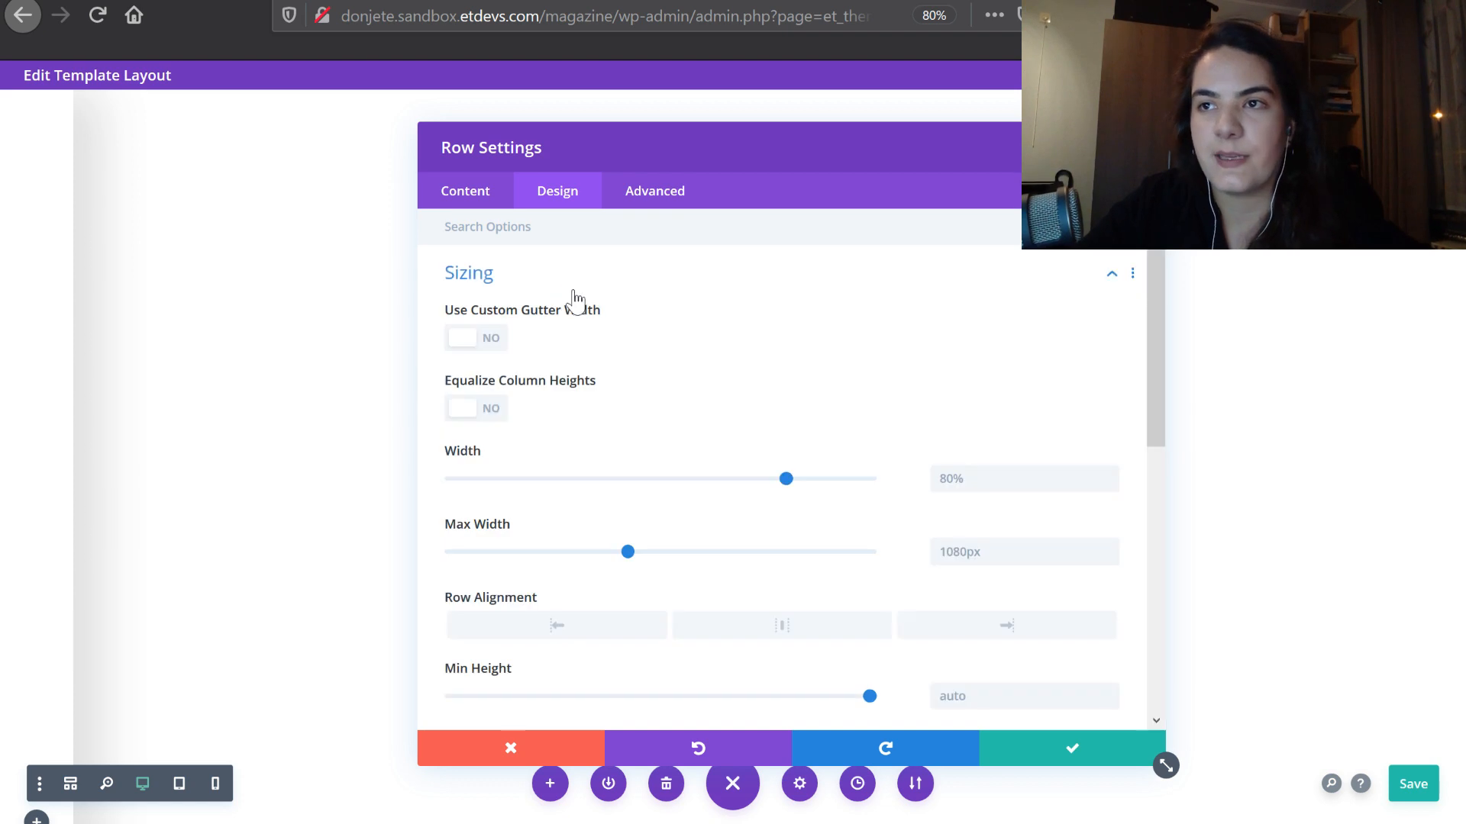
click(493, 339)
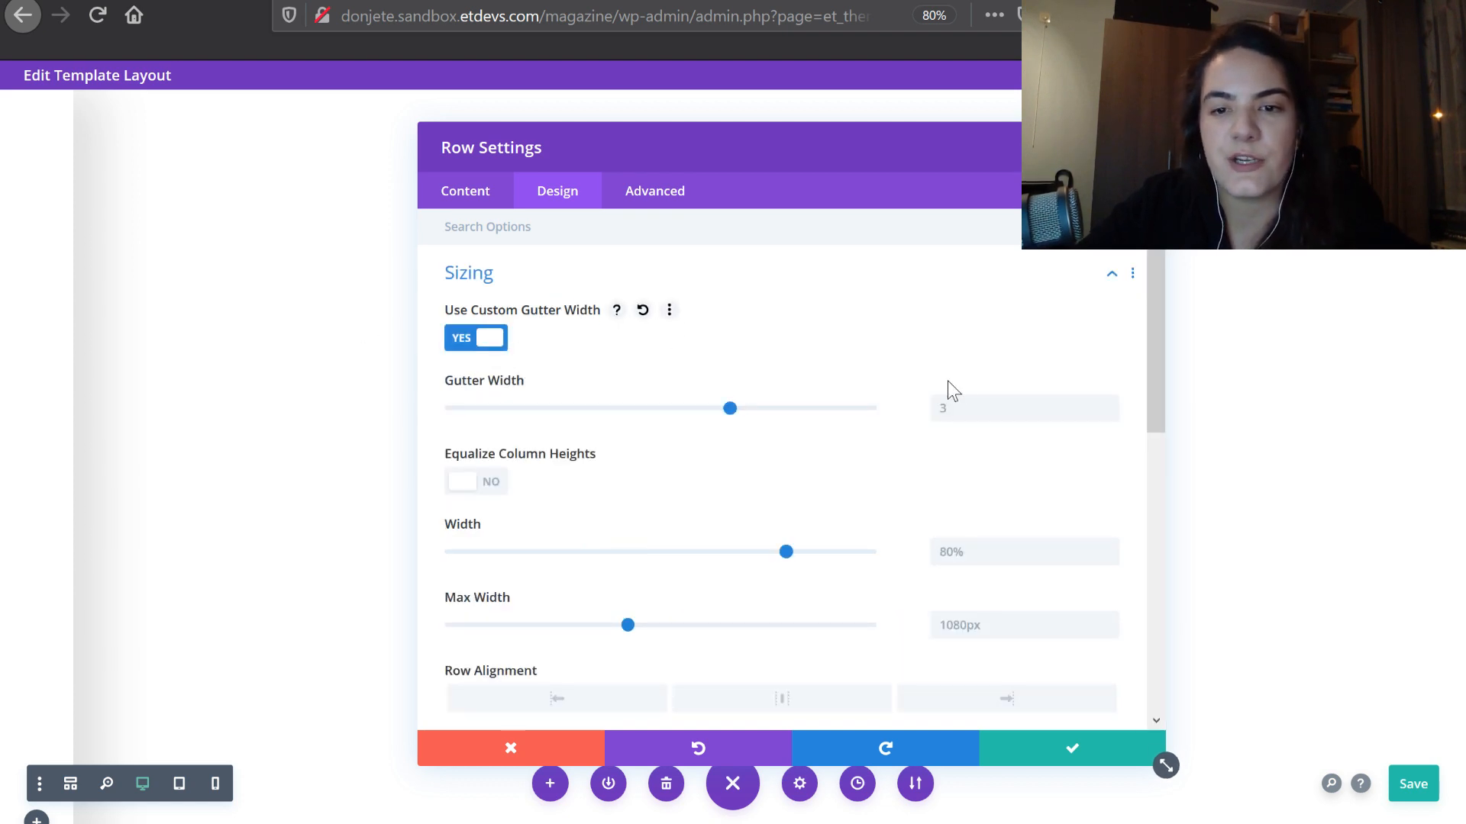
double_click(1111, 416)
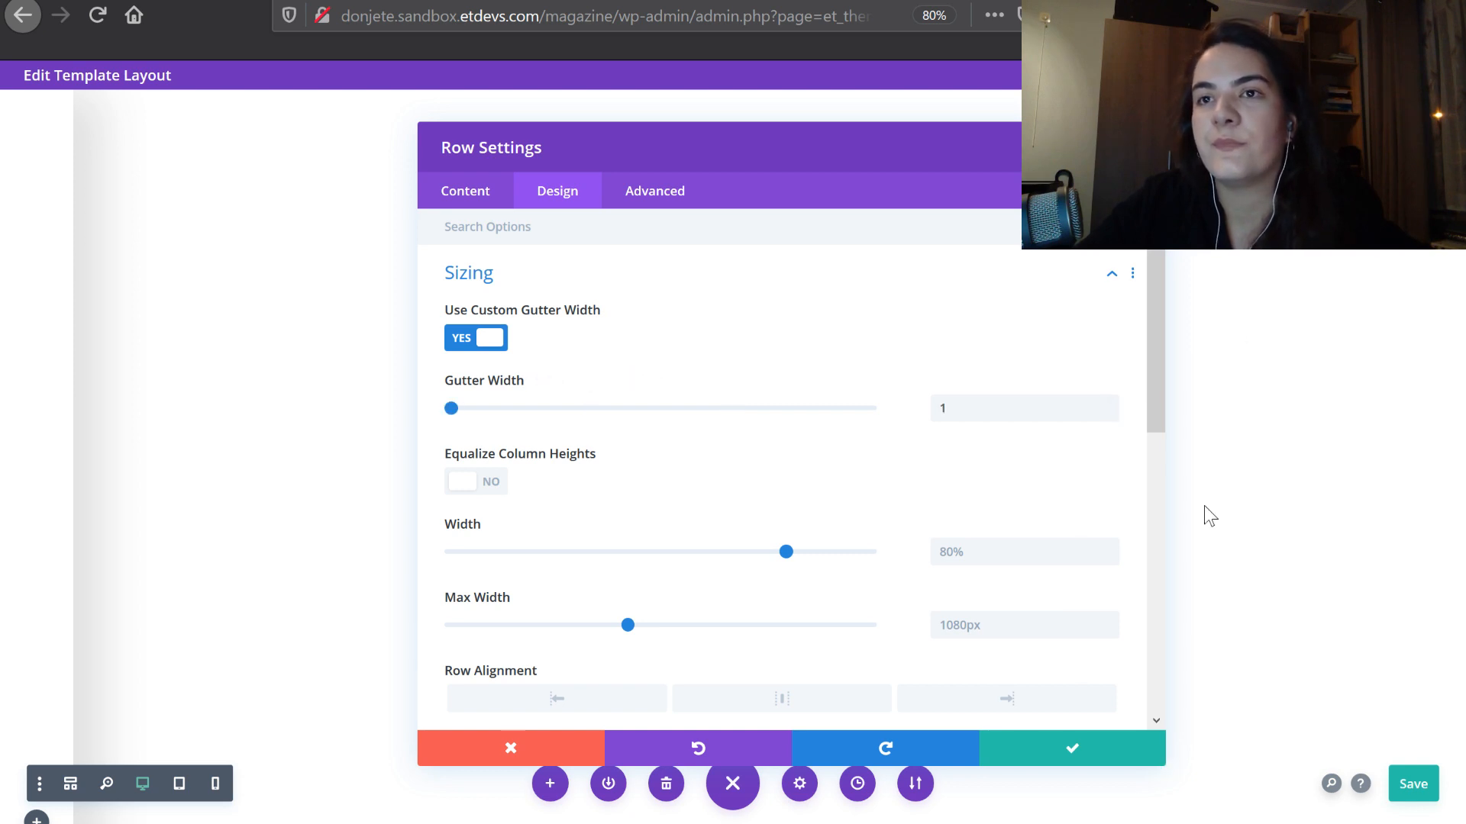
Set the row's top and bottom padding to 0px with the two values linked
scroll(565, 542, down, 5)
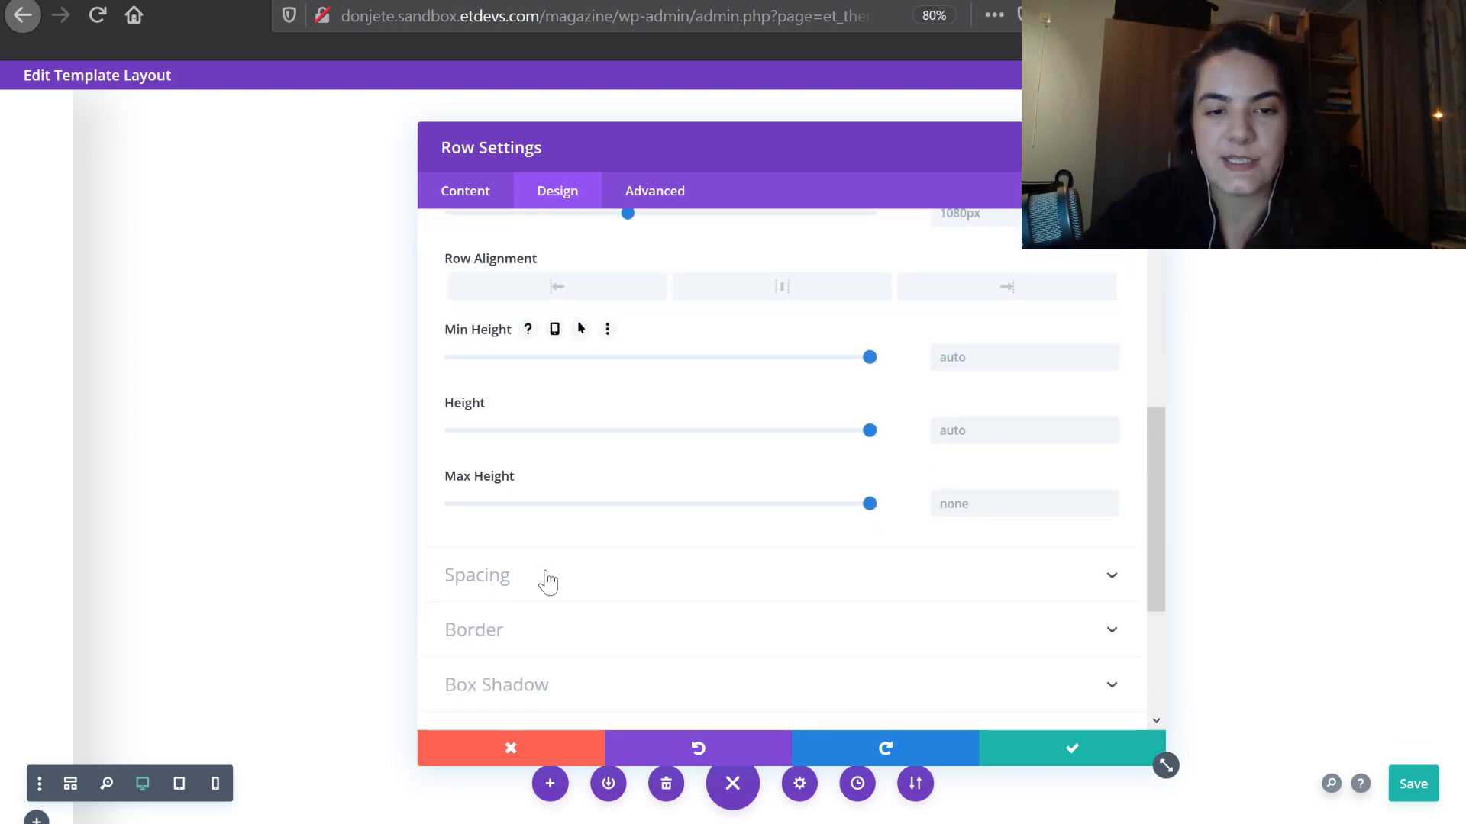
click(548, 583)
click(486, 391)
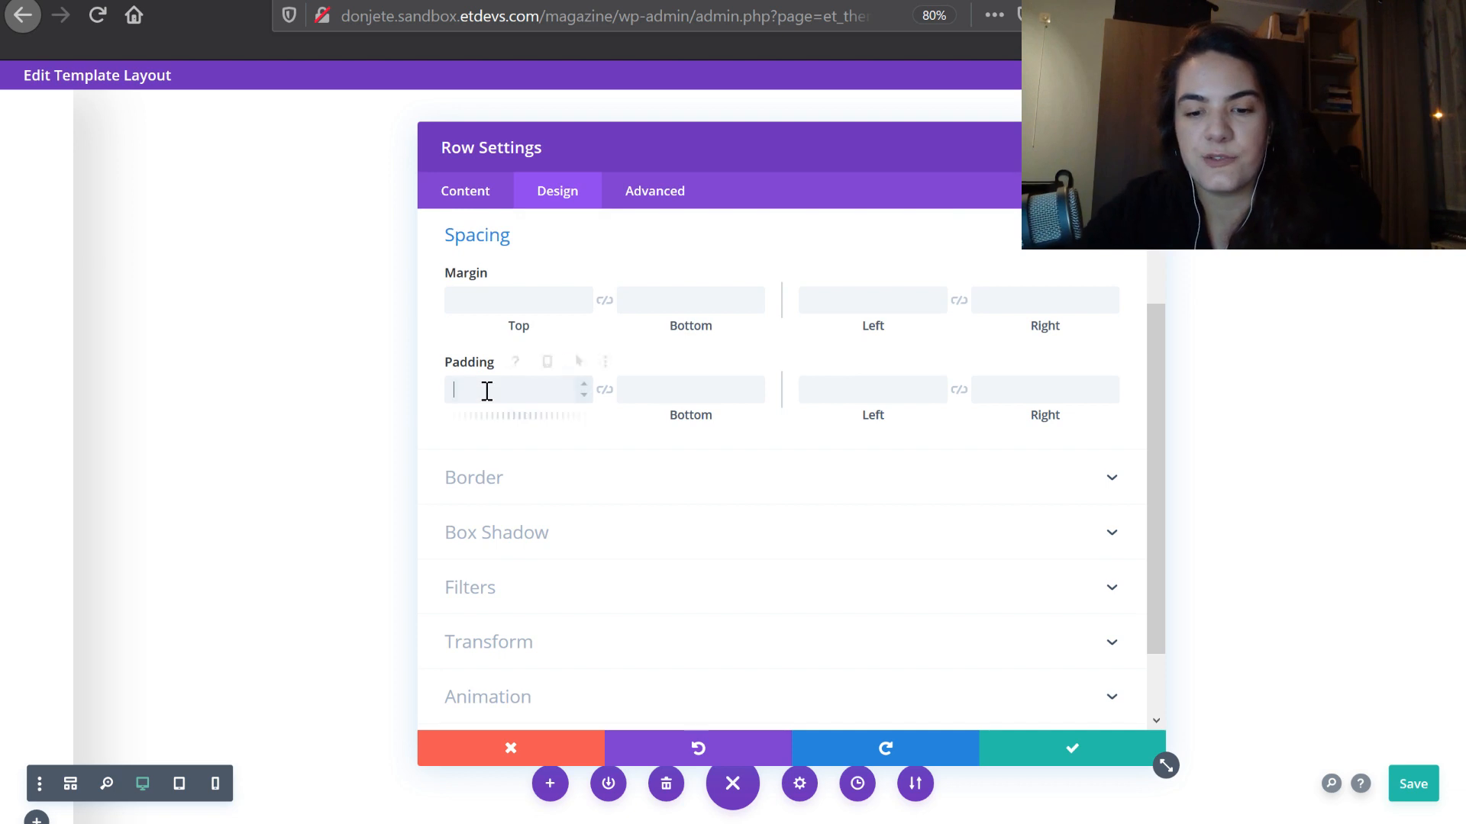
click(603, 390)
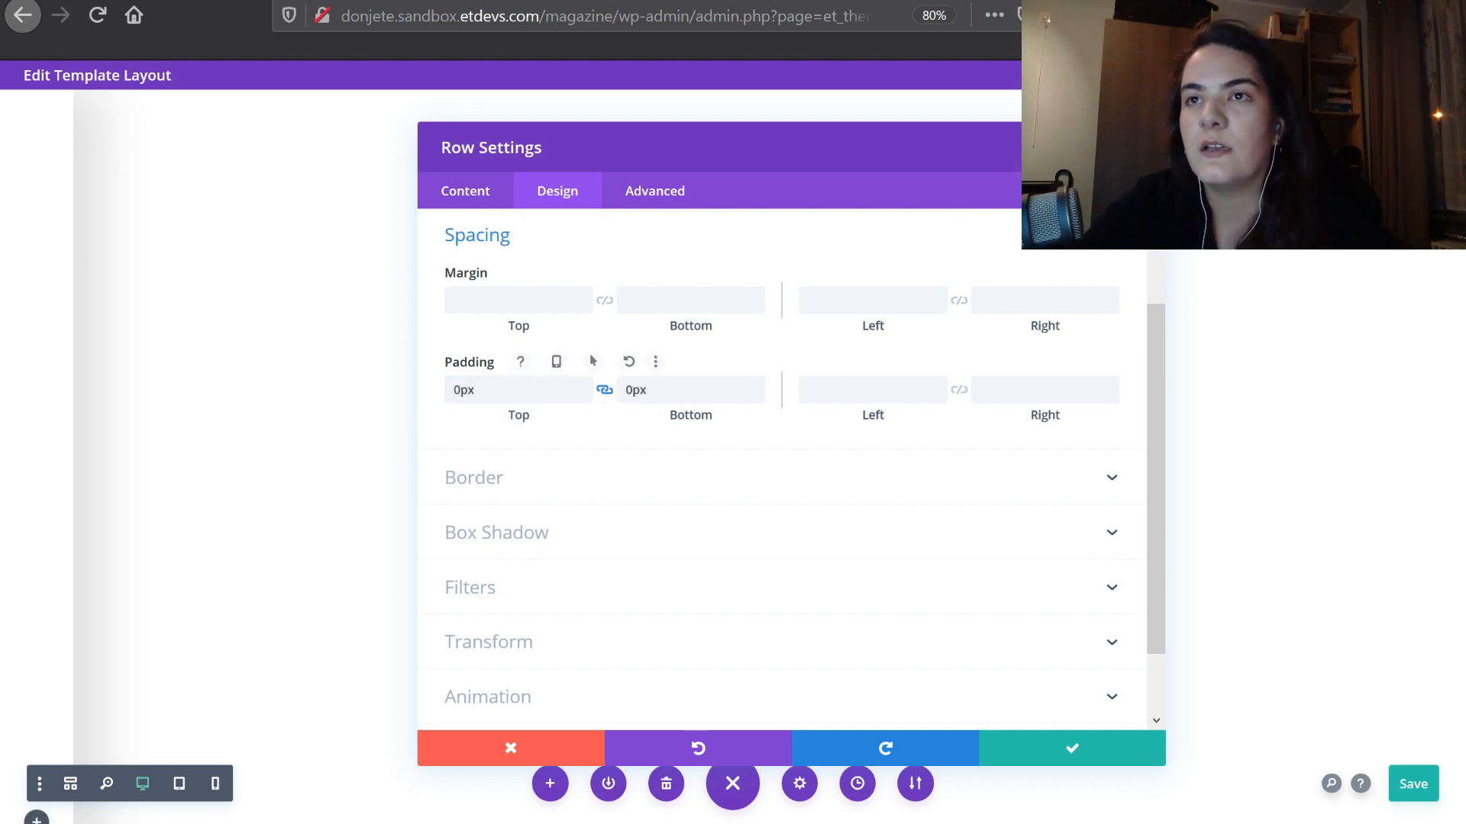
Give the row's main element this tablet-only CSS: display: grid; grid-template-columns: 33.33% 33.33% 33.33%;
key(ctrl+s)
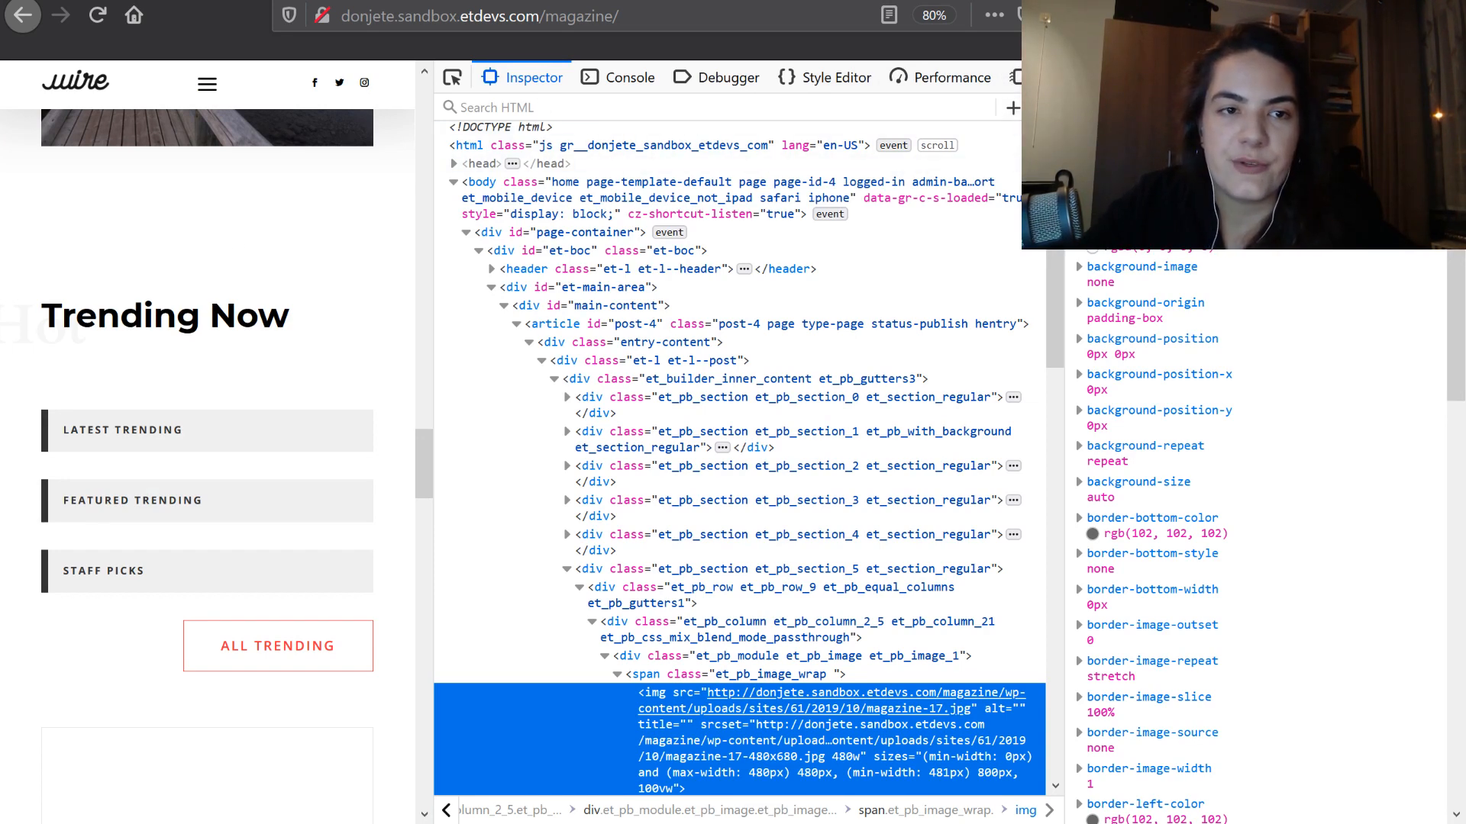
key(F12)
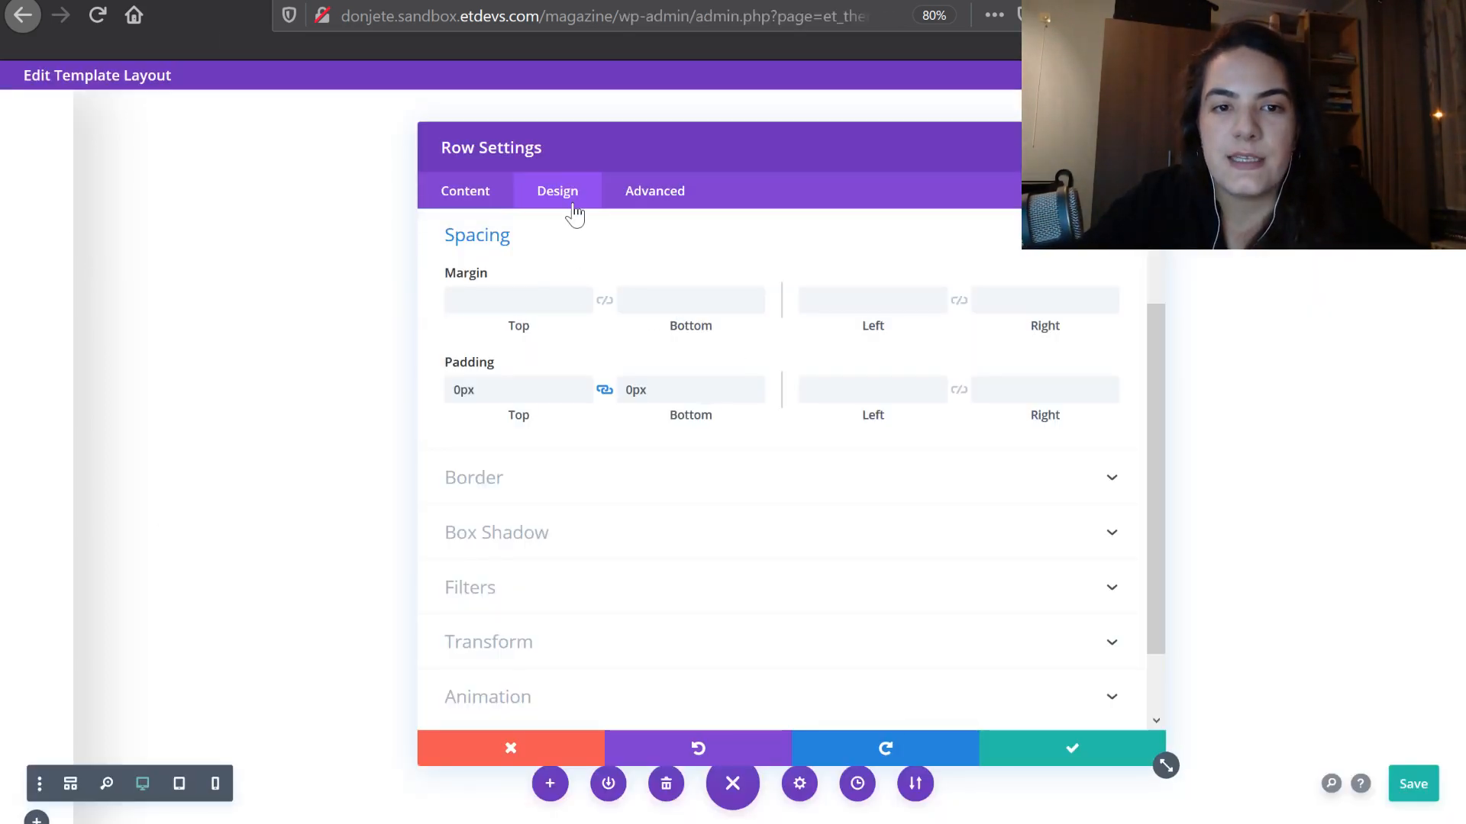
click(628, 197)
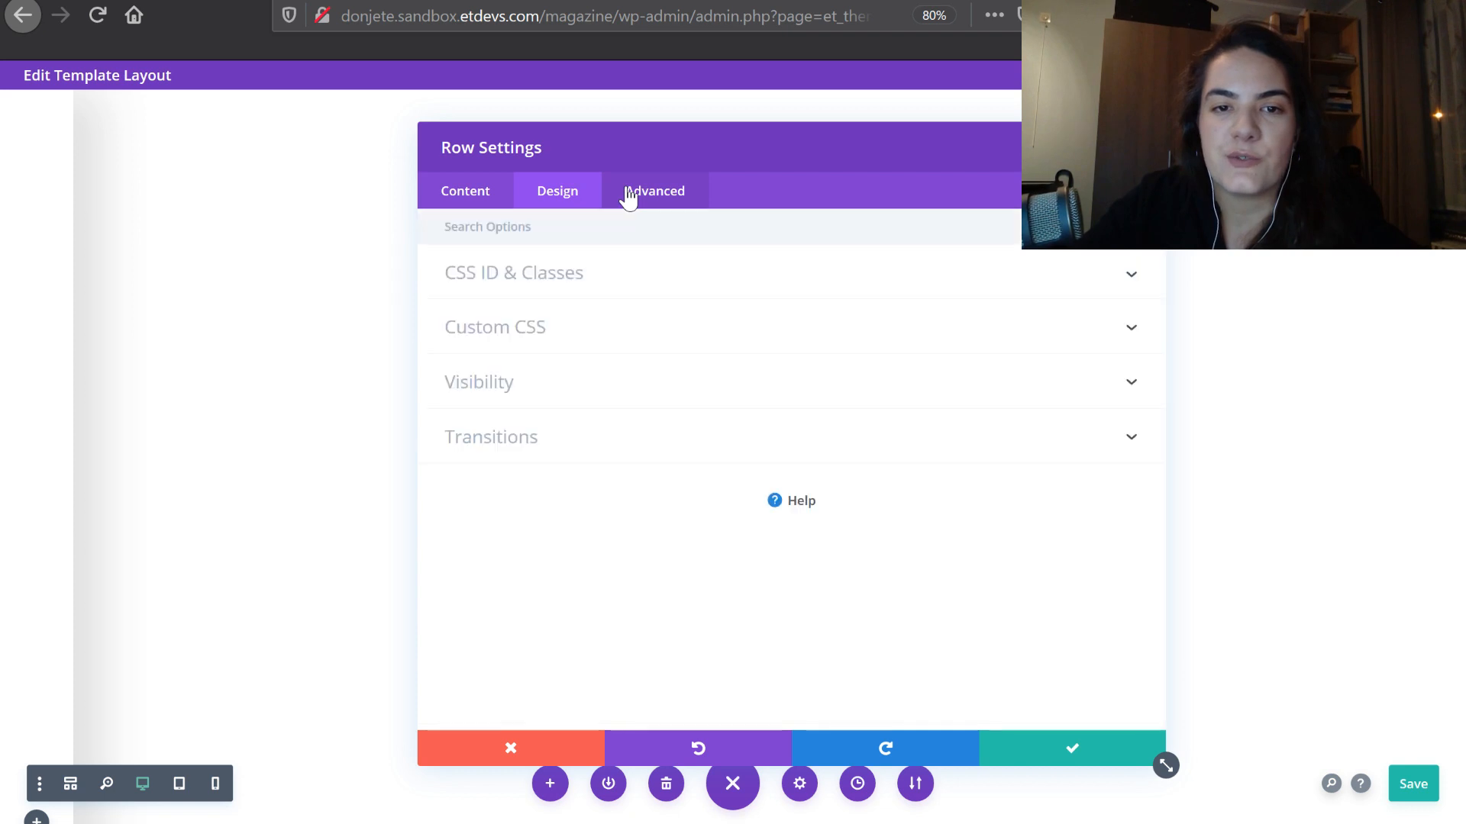
click(602, 338)
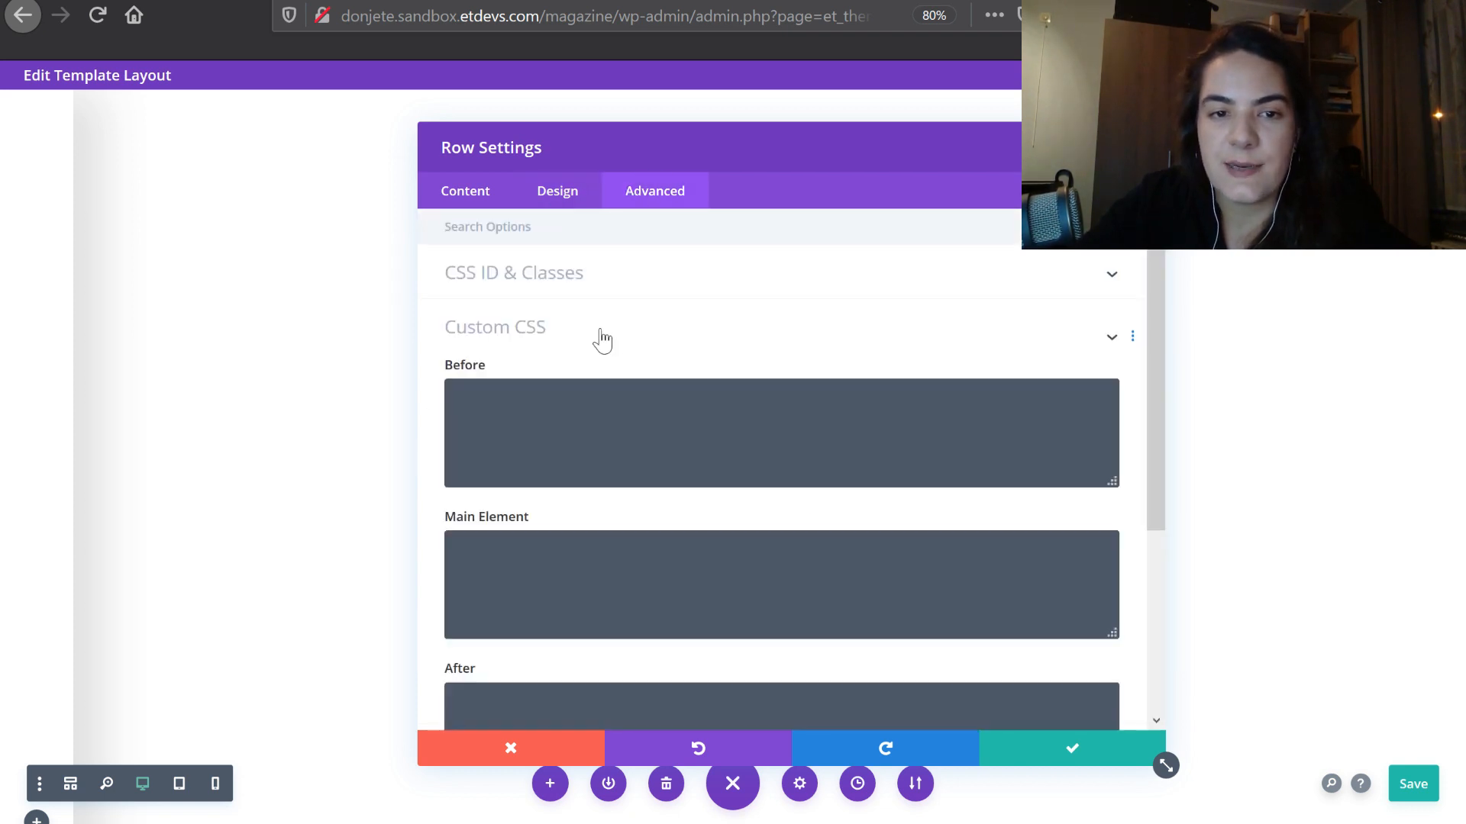
scroll(602, 337, down, 1)
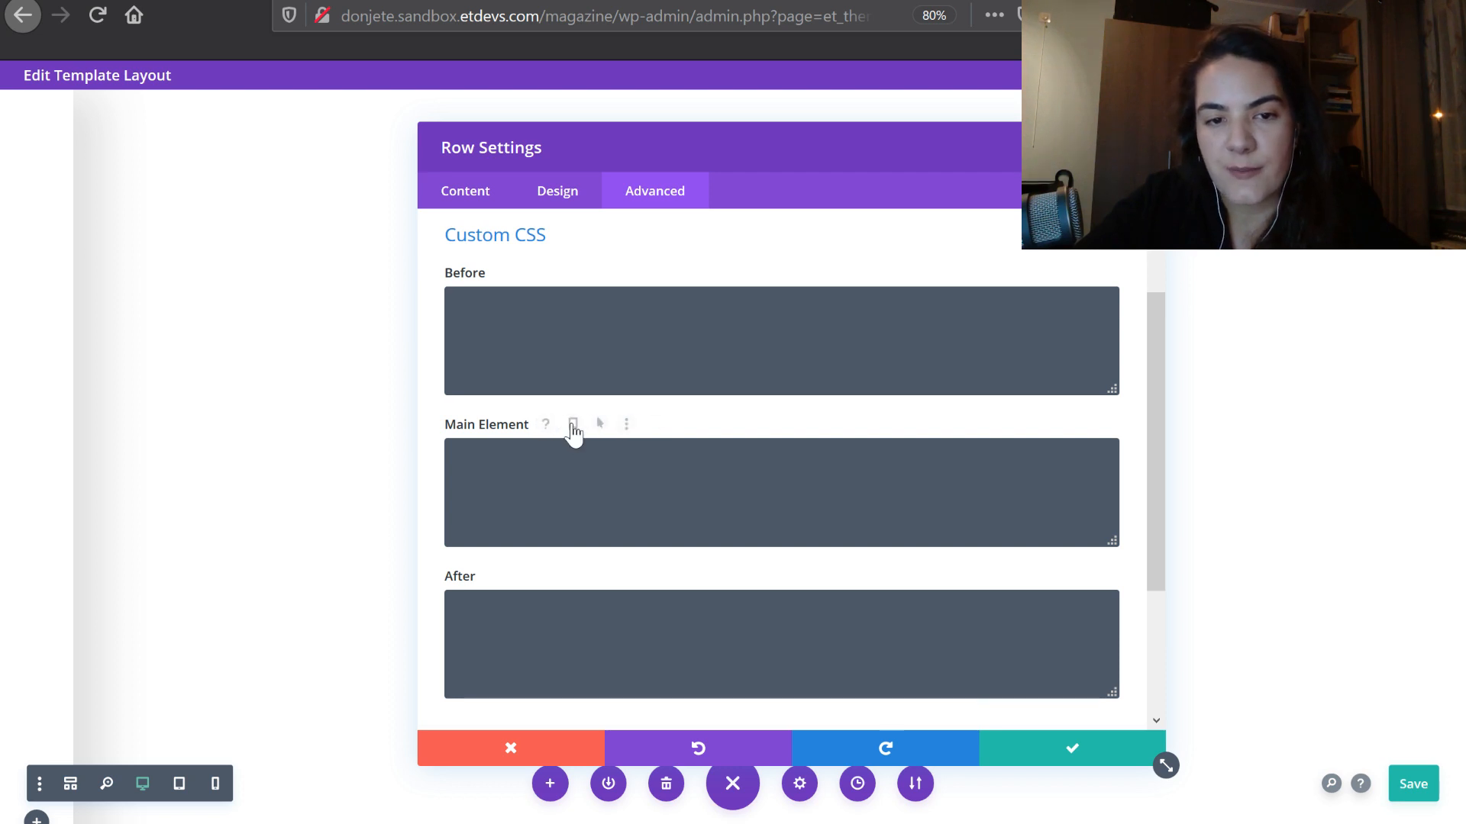
click(571, 424)
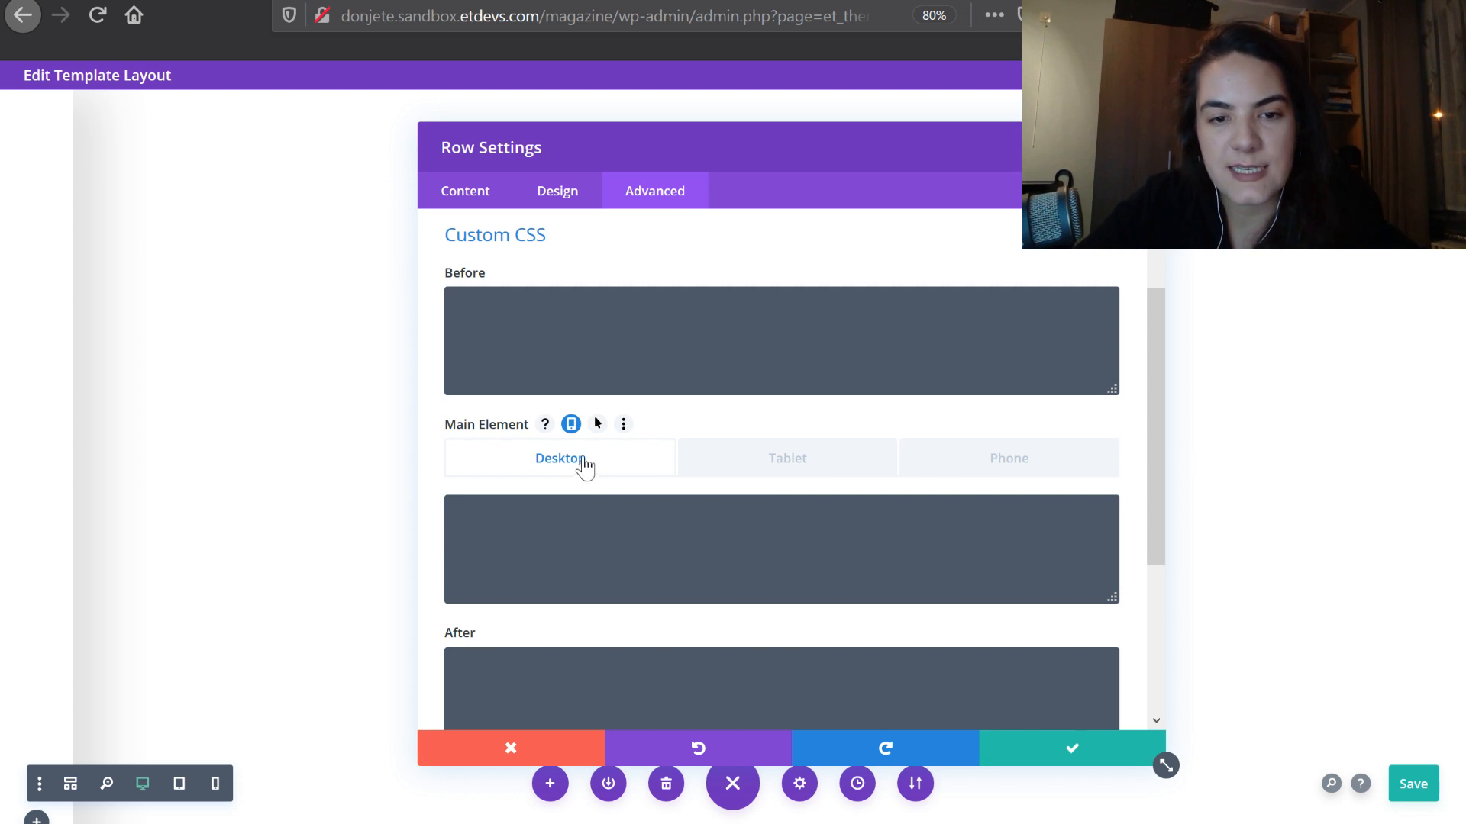
click(755, 464)
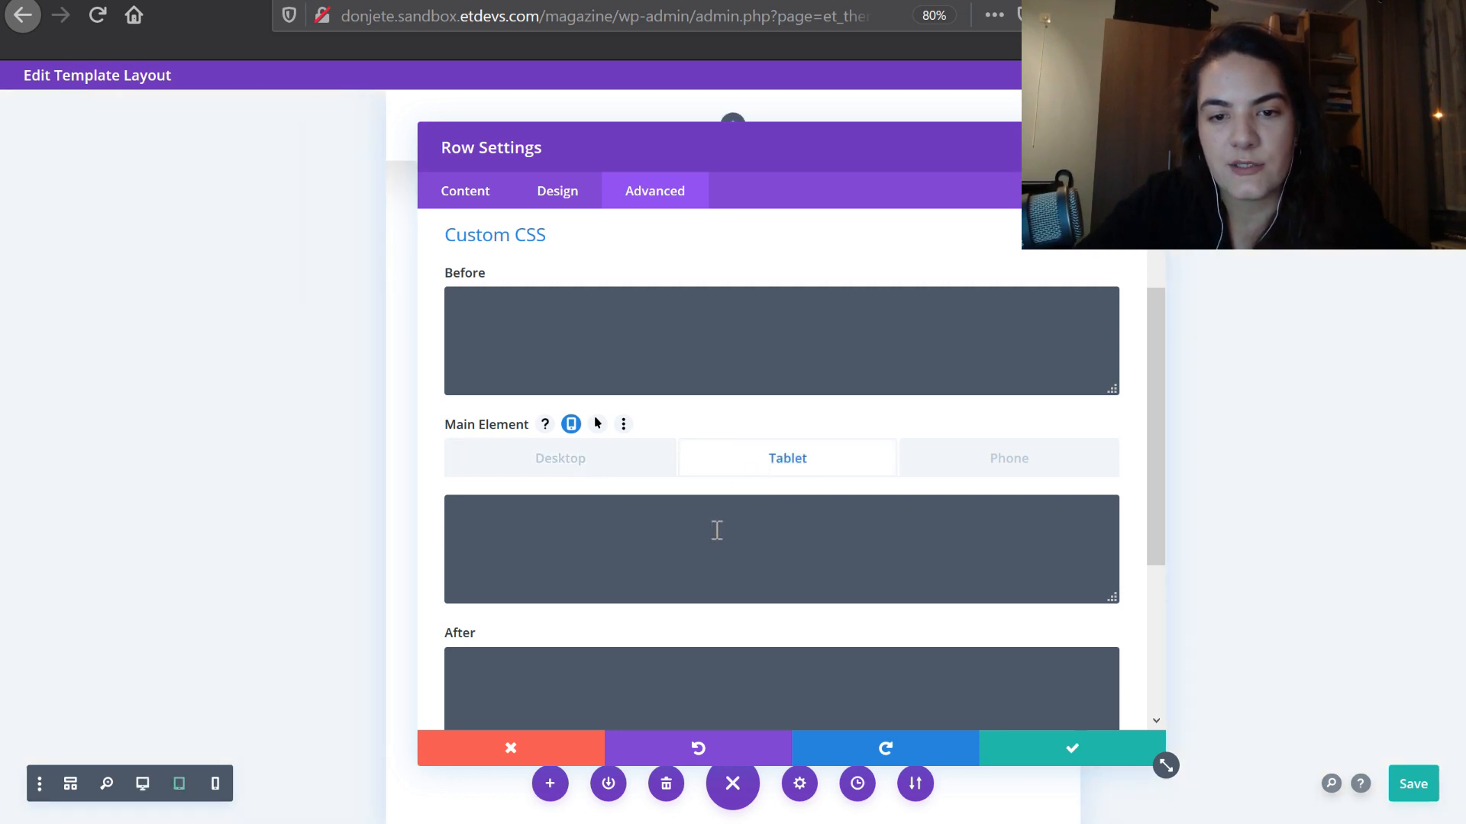
click(717, 530)
text(display: grid; grid-template-columns: 33.33% 33.33% 33.33%;)
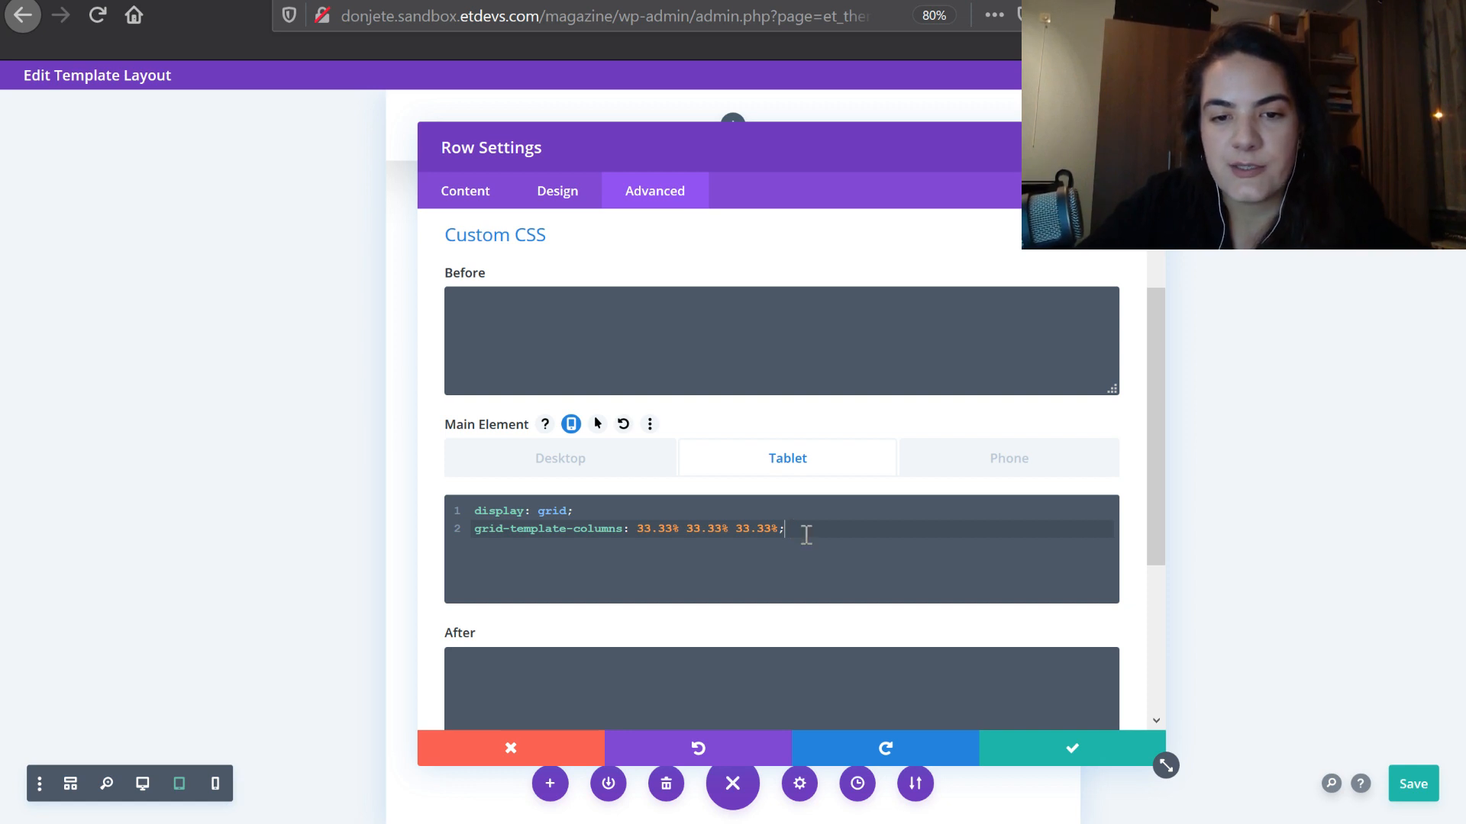
Copy the row's tablet grid CSS from its main element and reset that custom CSS to empty
drag(806, 535, 530, 531)
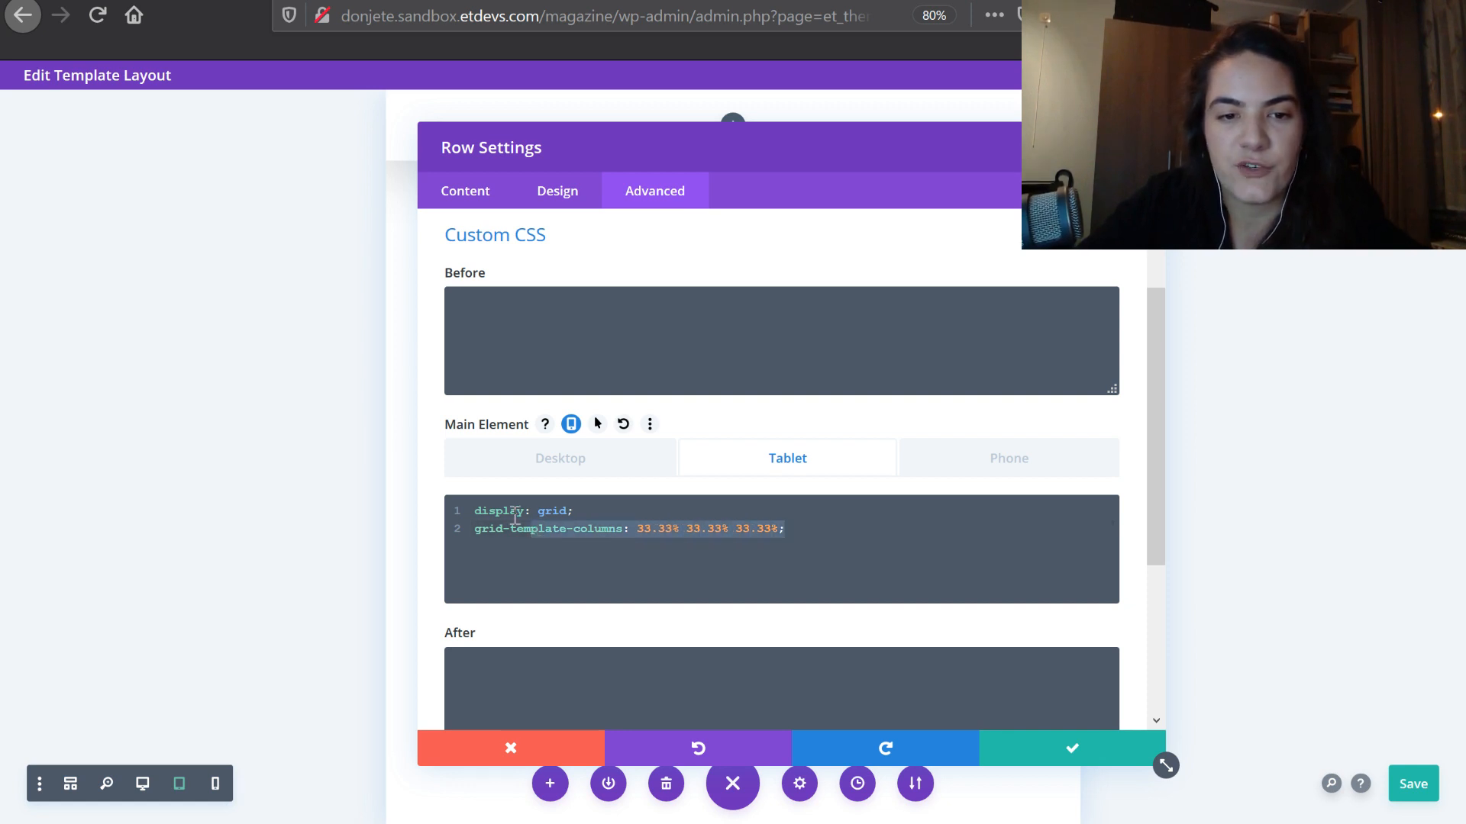
click(510, 512)
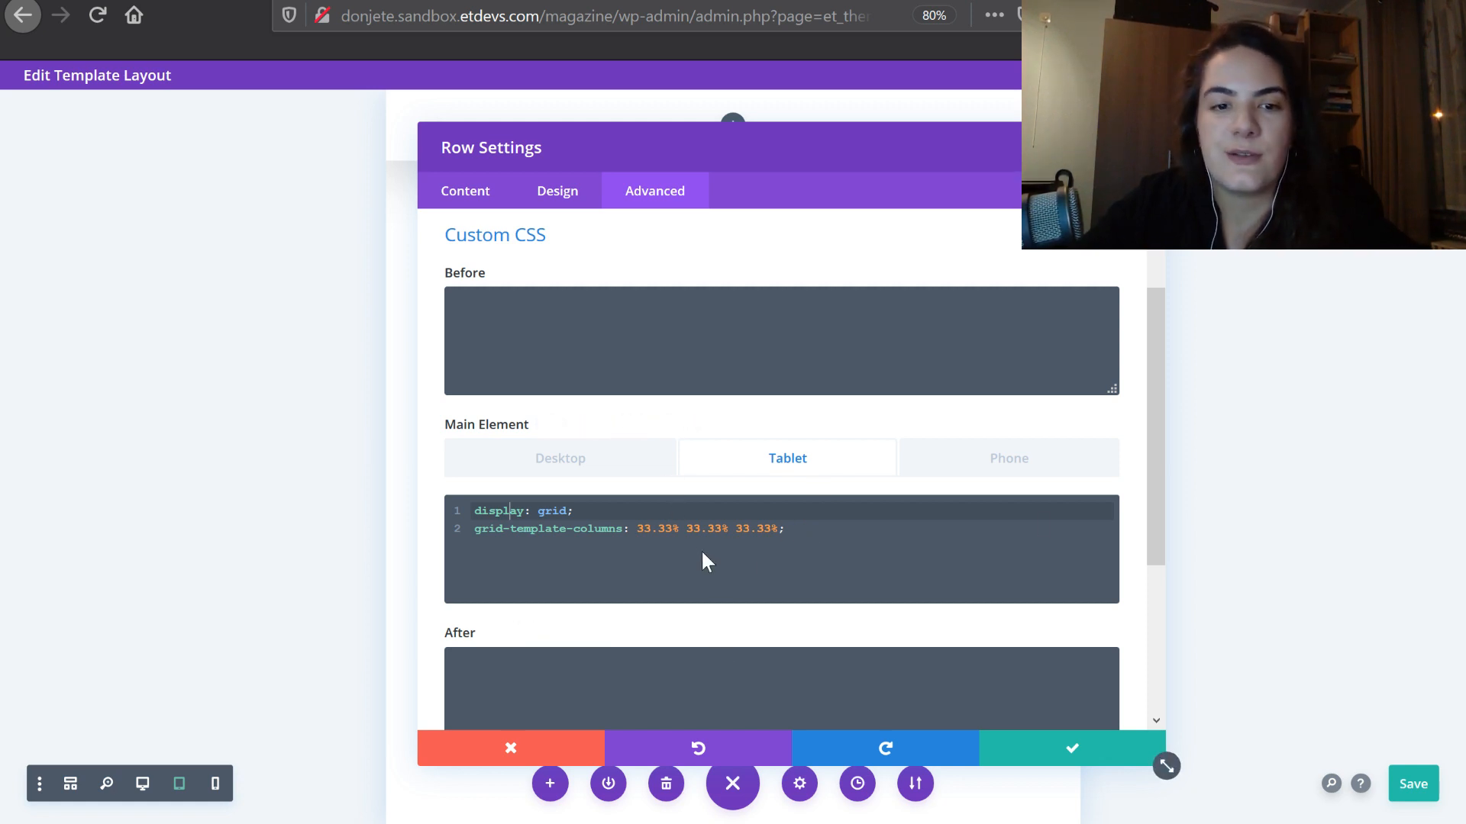
key(ctrl+a)
key(ctrl+c)
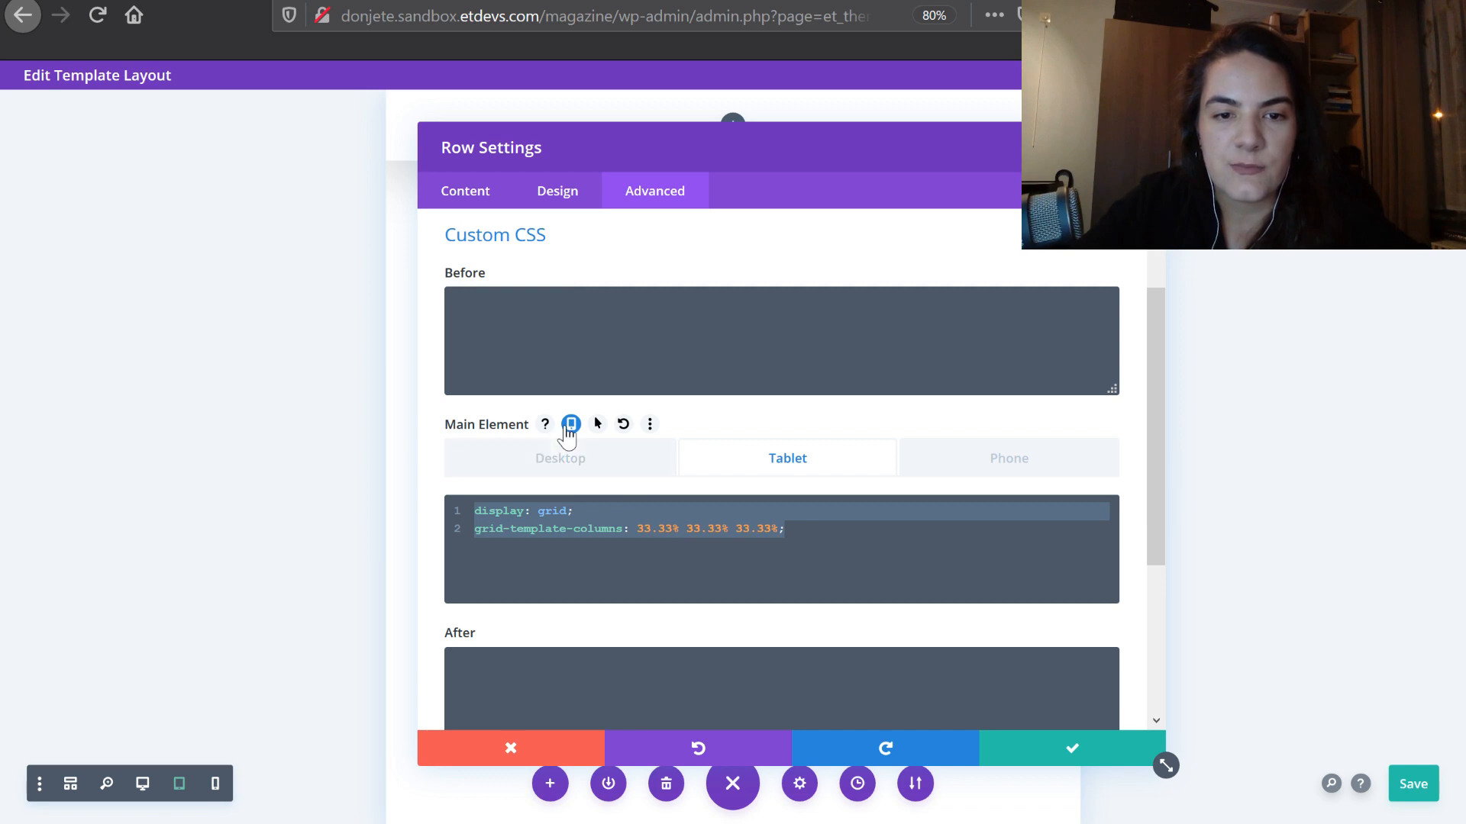
click(623, 424)
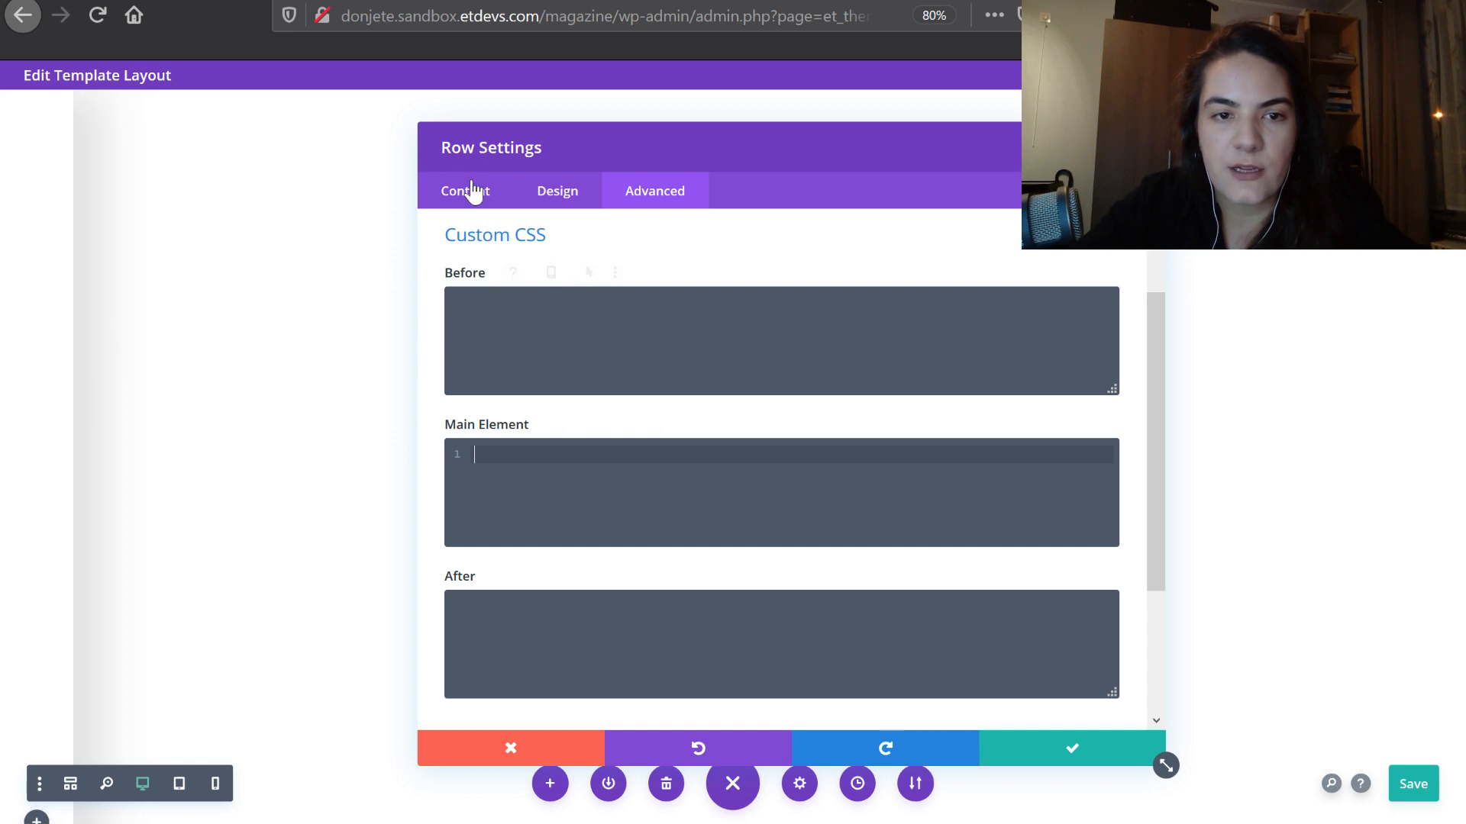
Open the custom CSS settings of the row's single column
click(469, 191)
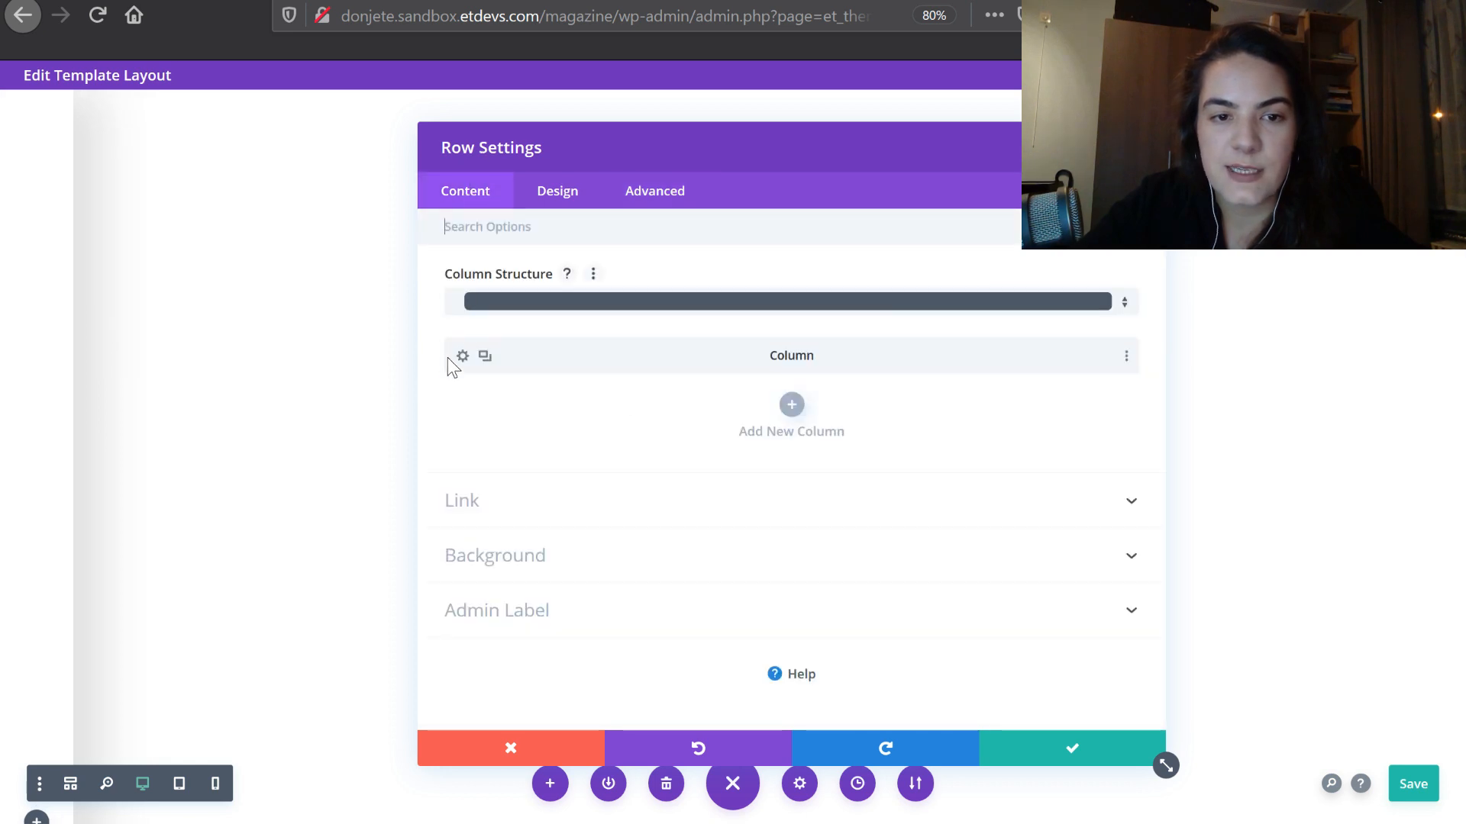
click(463, 356)
click(655, 190)
click(588, 353)
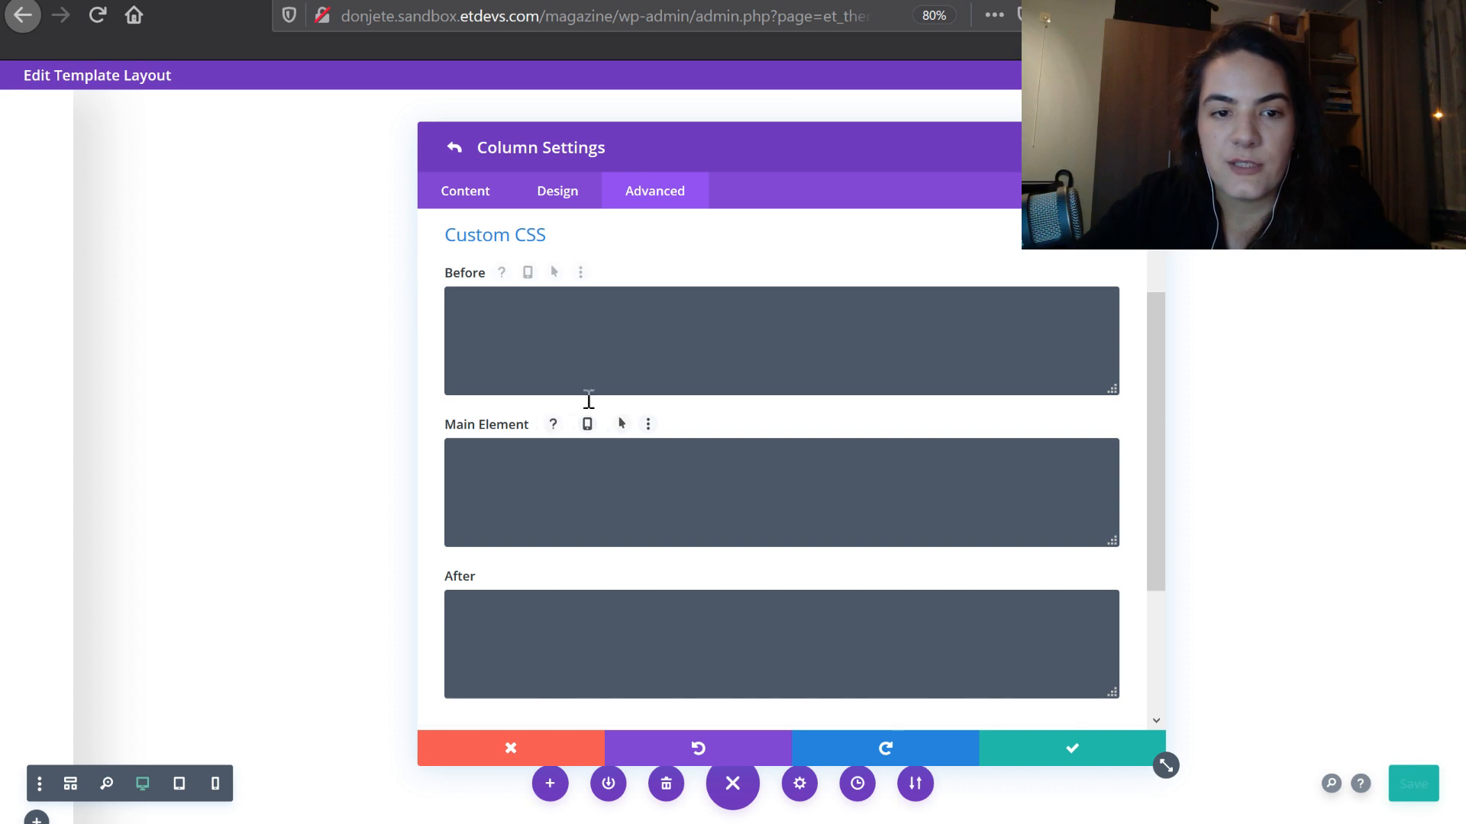
scroll(588, 398, up, 1)
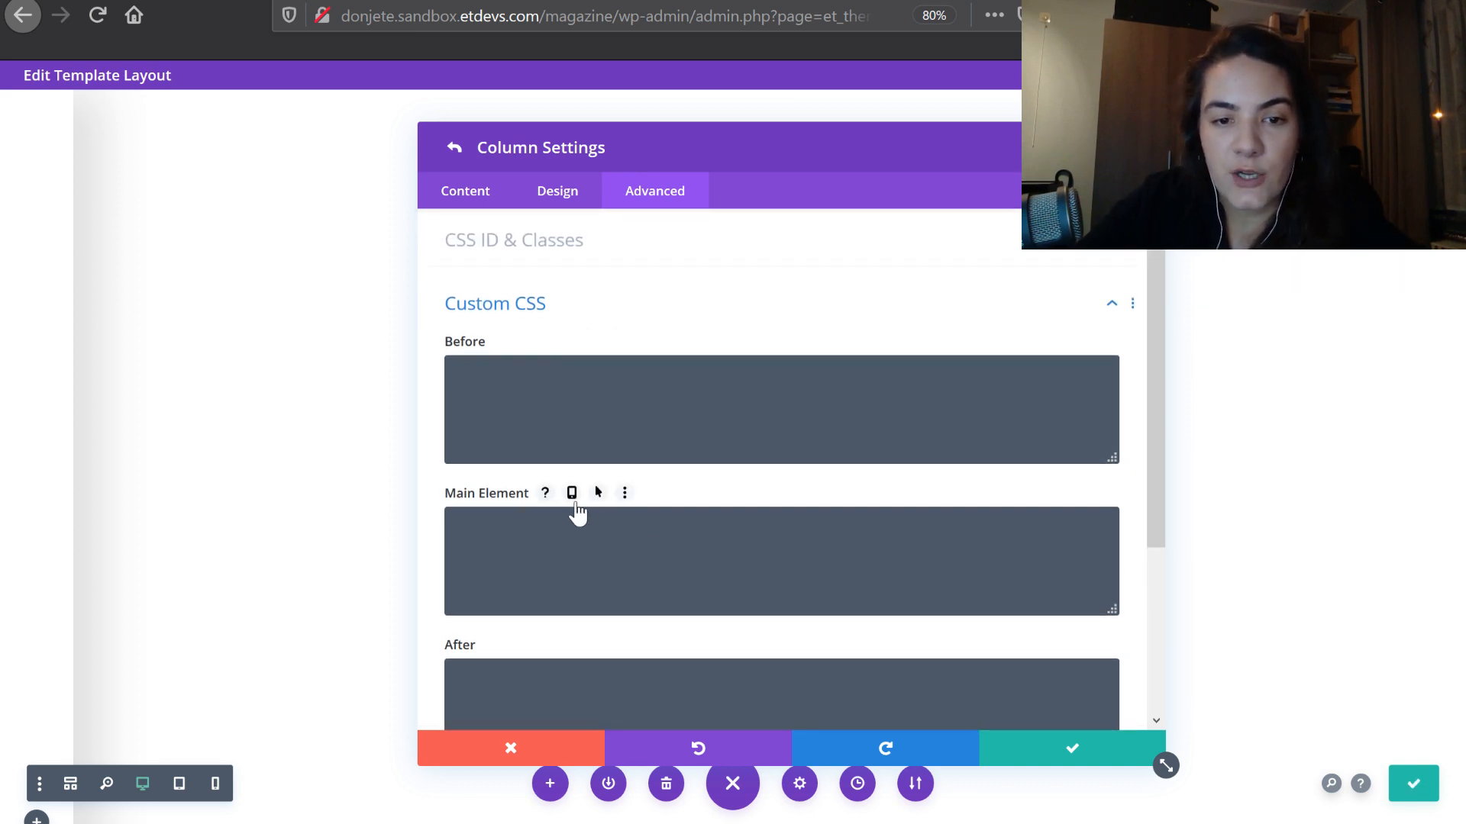
Paste the copied display: grid and three 33.33% columns CSS into the column's main element for tablet only, and accept the column settings
click(571, 492)
click(771, 534)
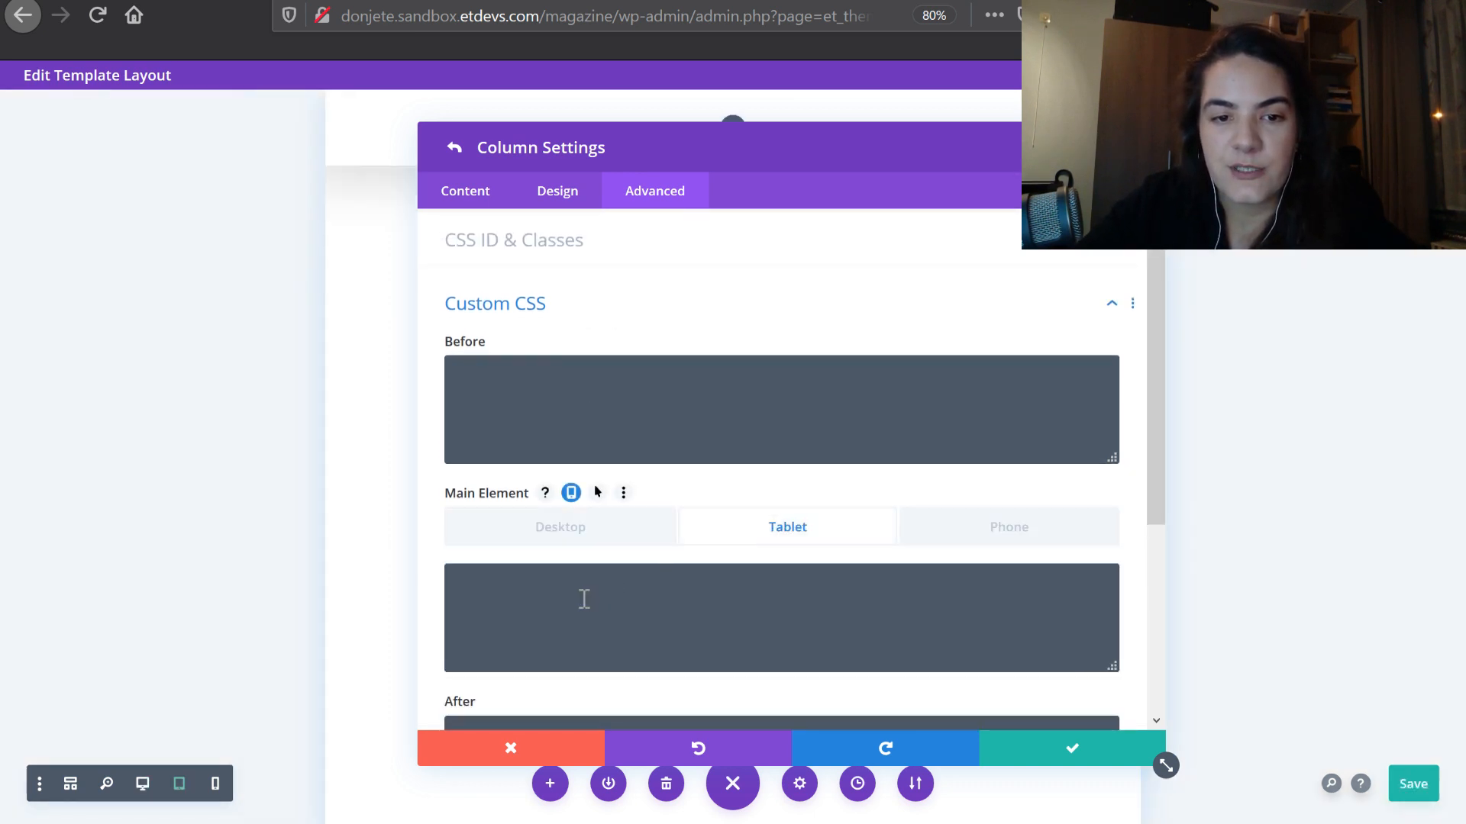
click(579, 598)
key(ctrl+v)
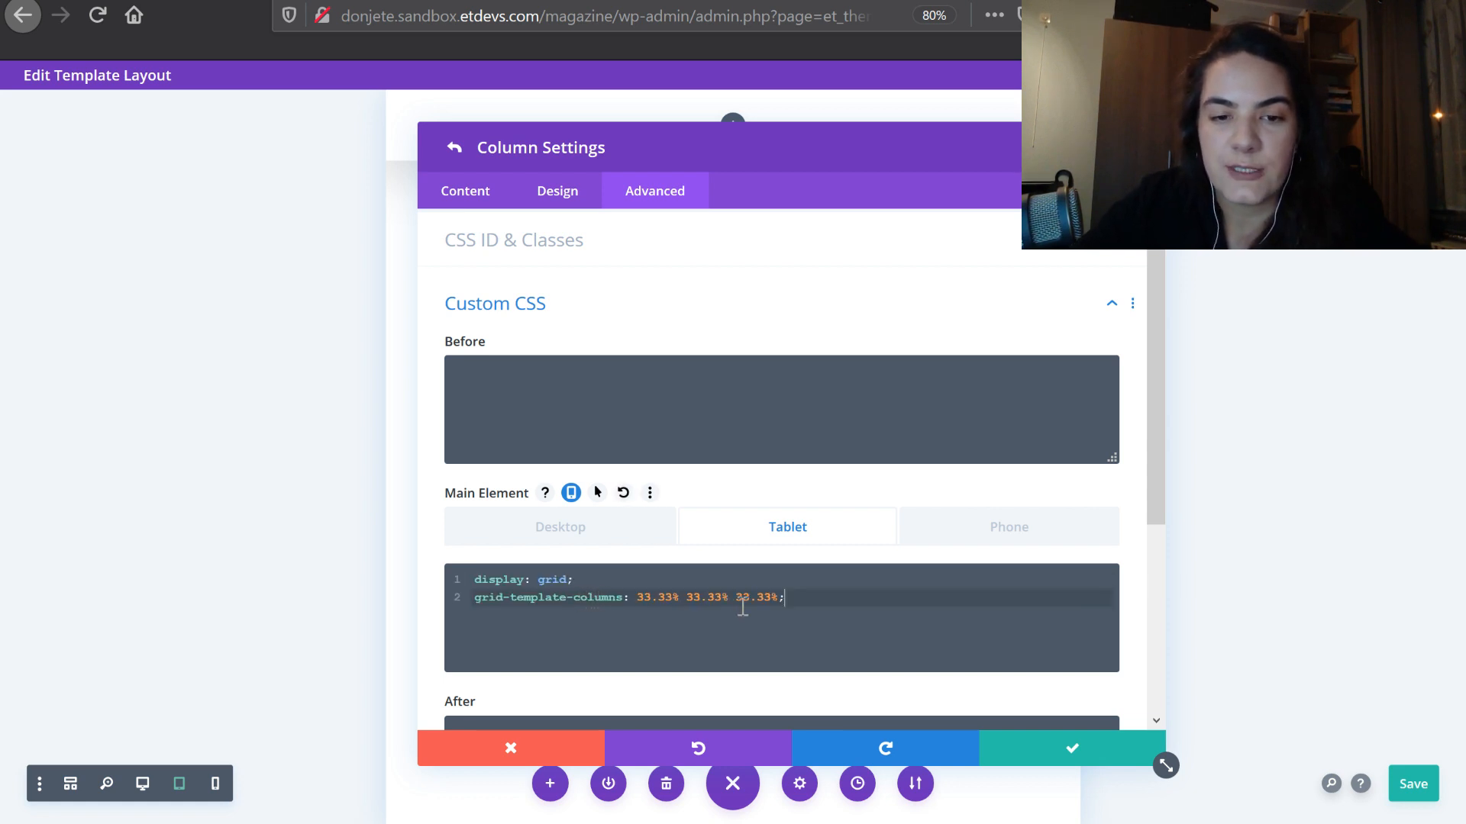
click(586, 534)
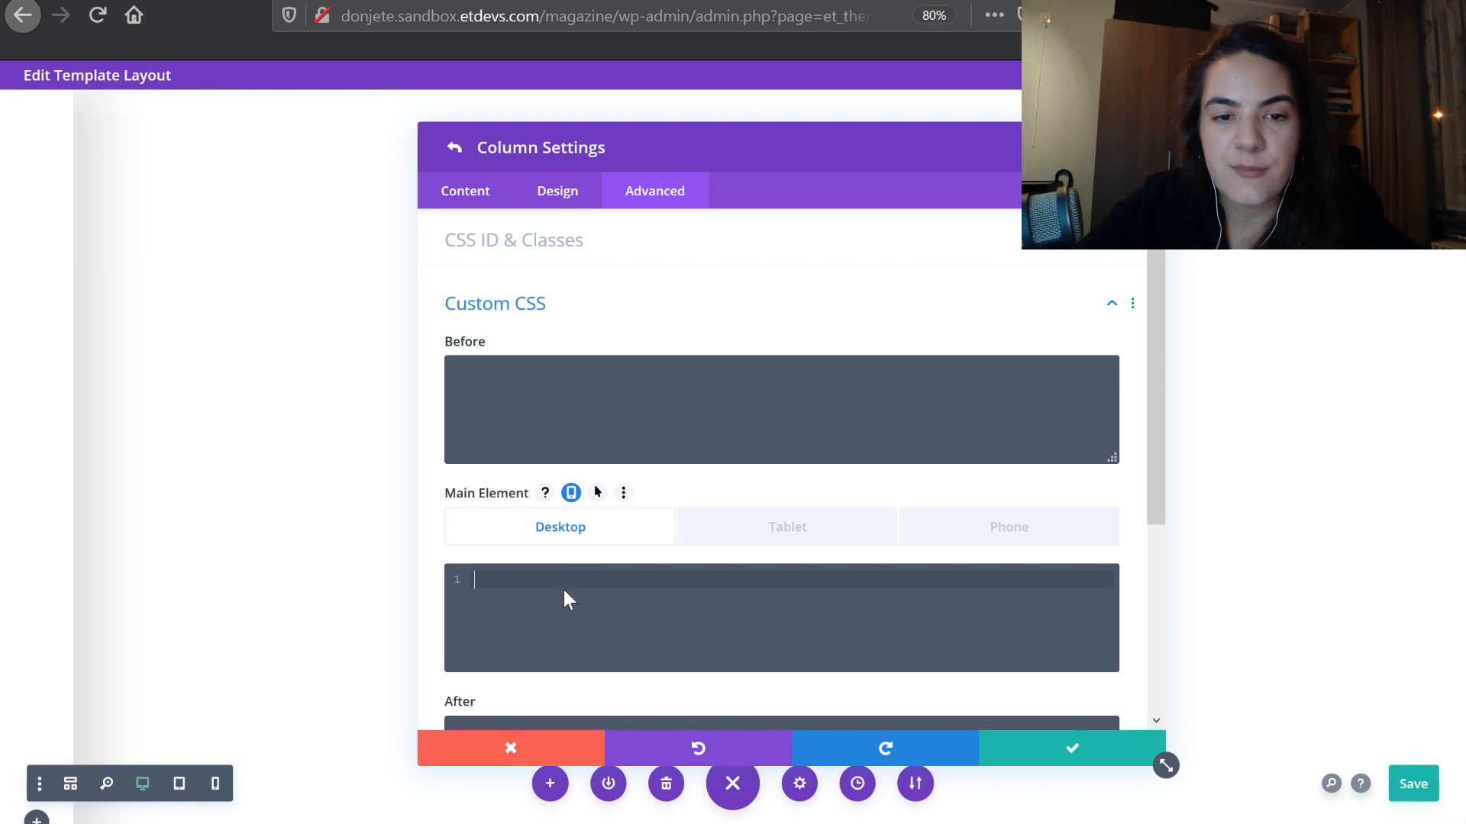
click(805, 546)
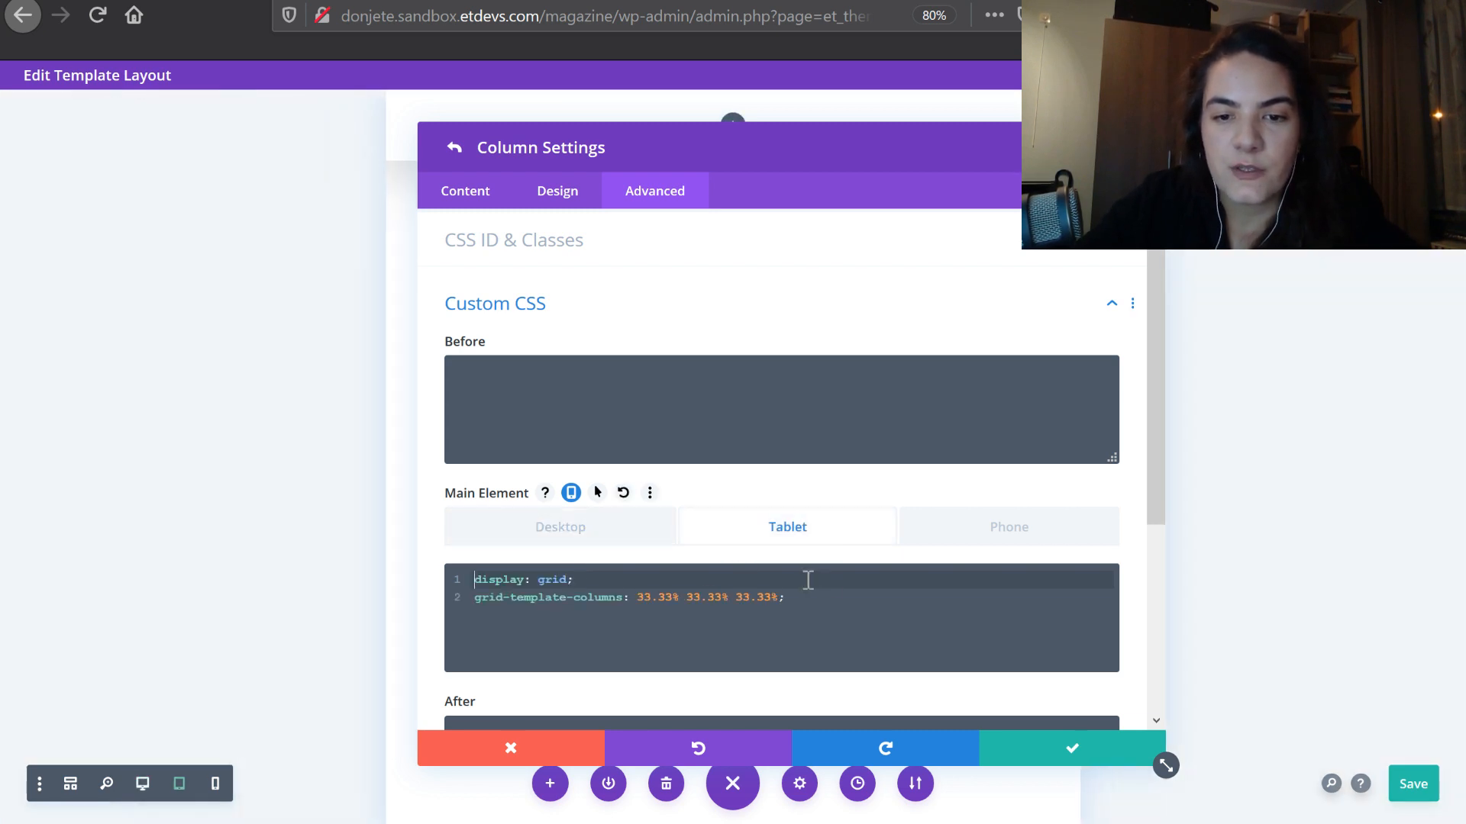
click(707, 597)
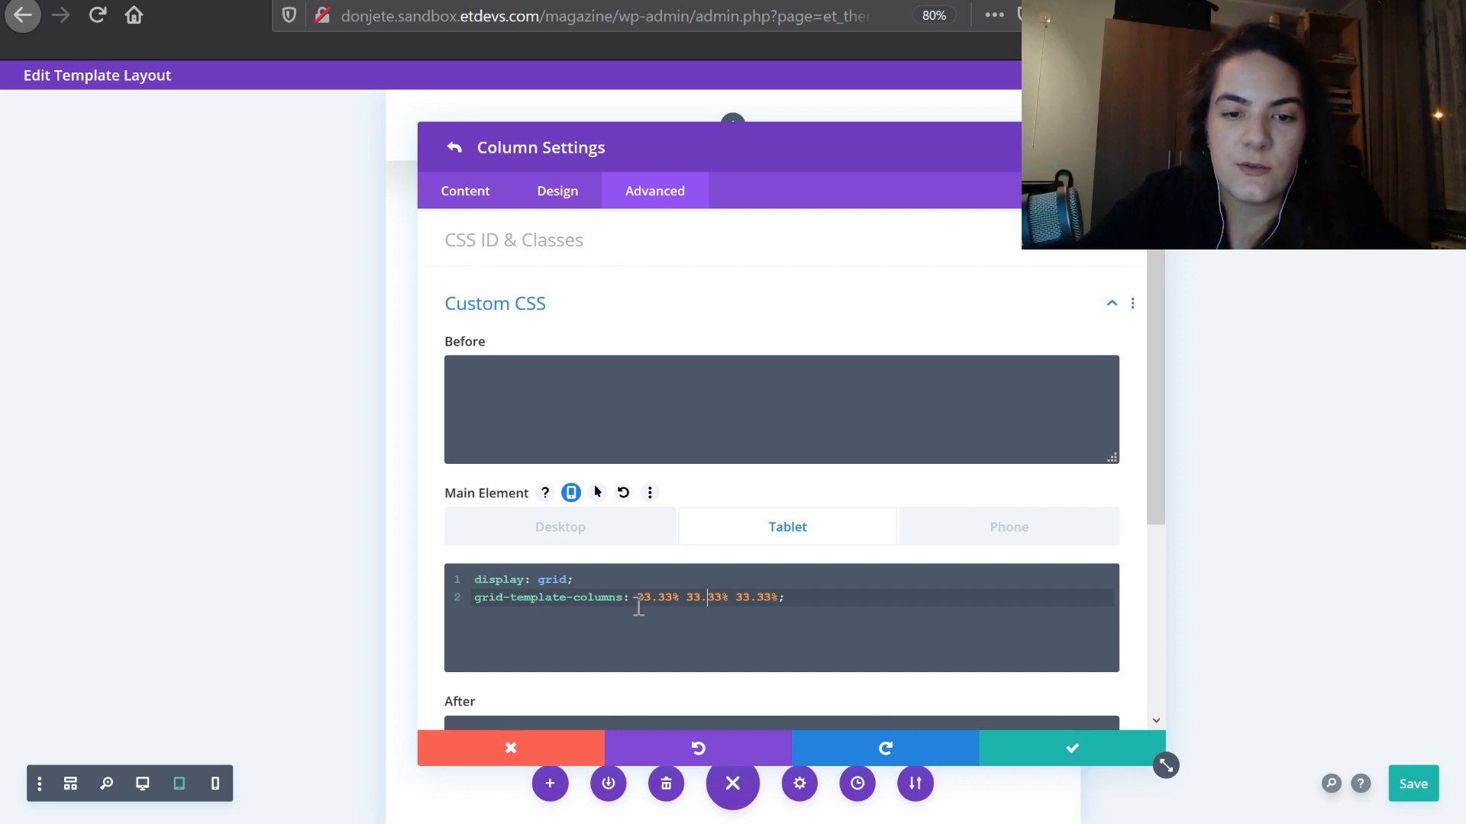
drag(638, 596, 777, 590)
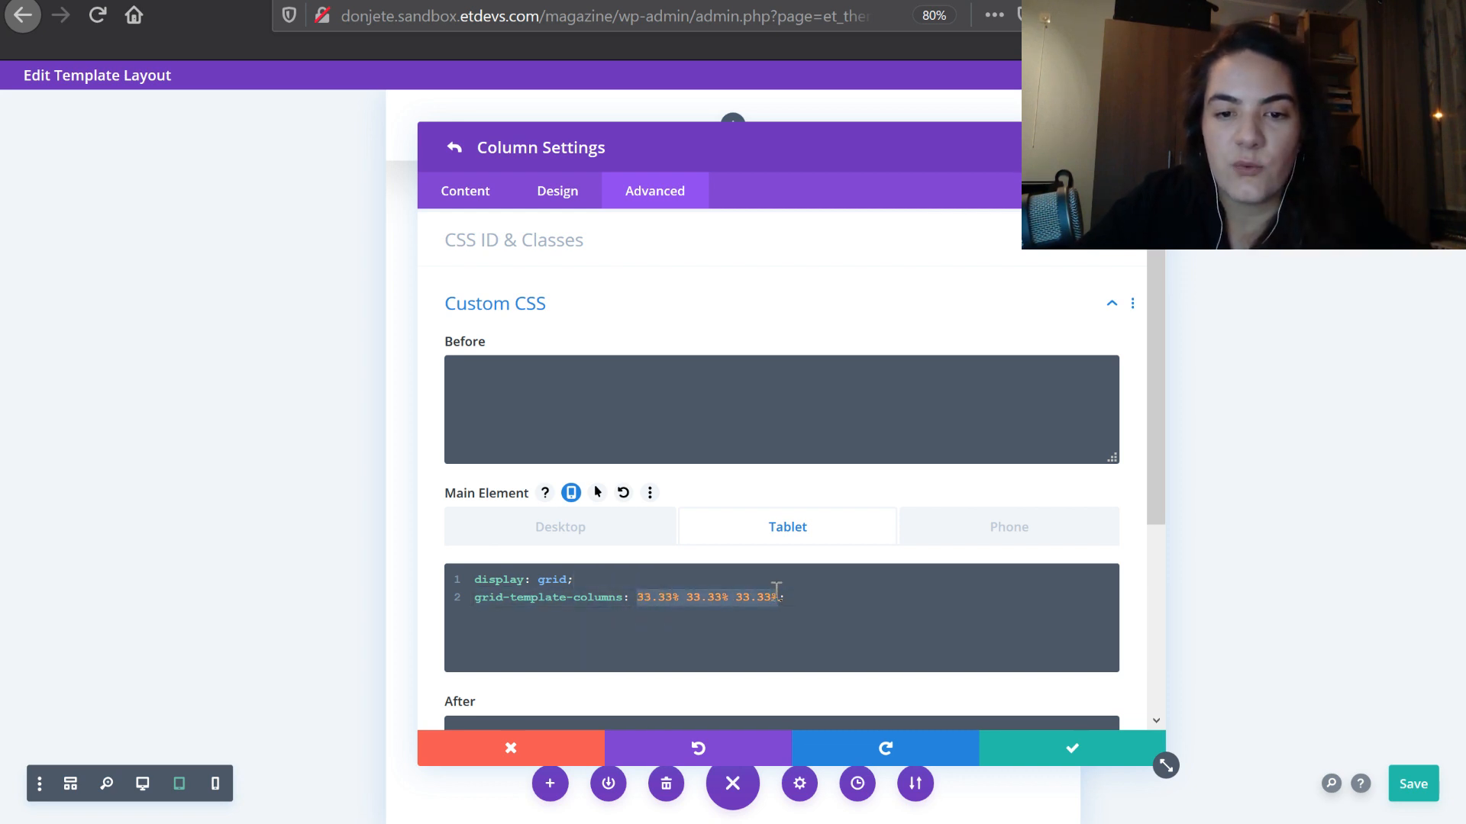
key(Right)
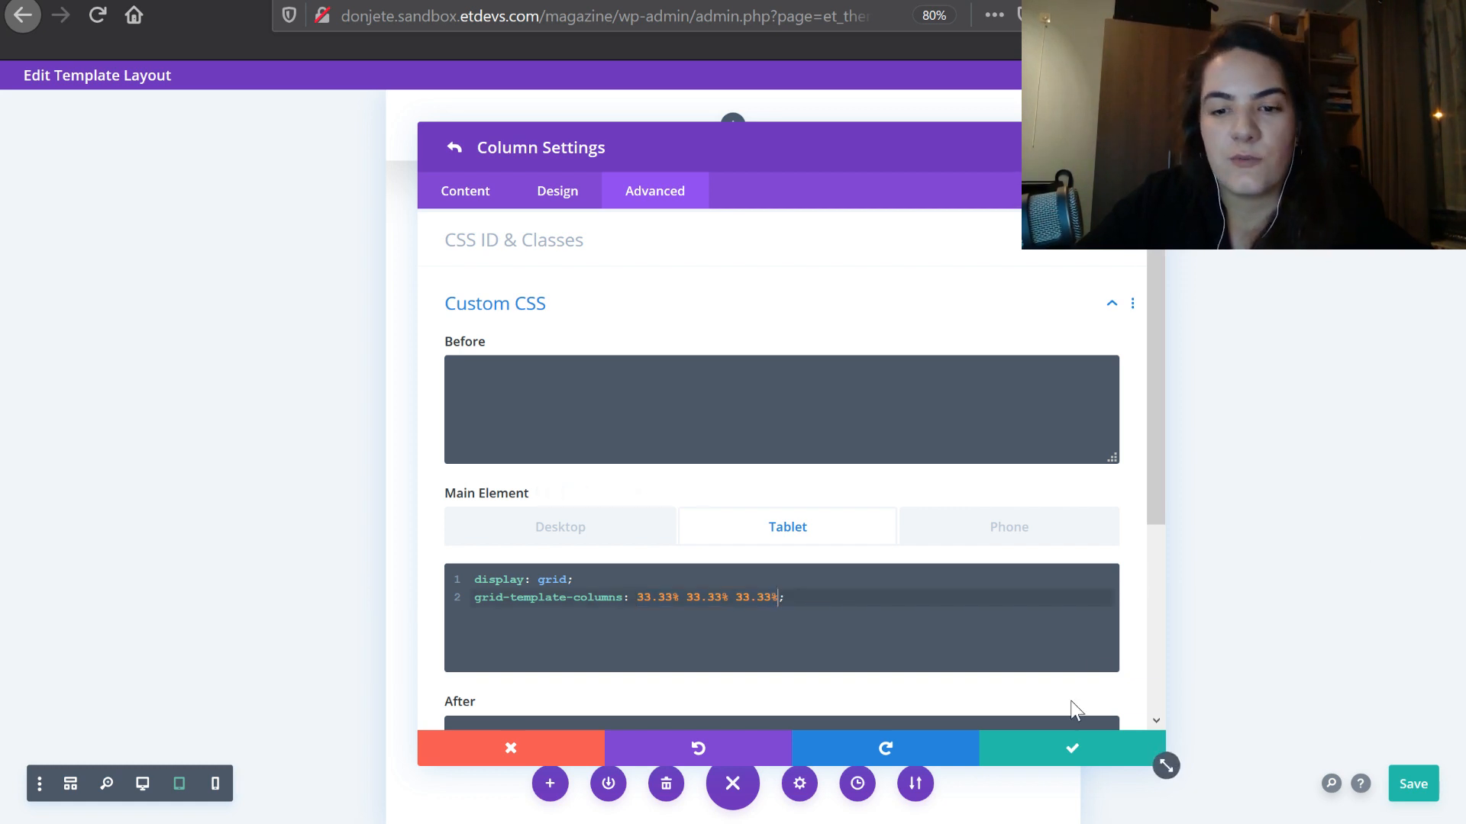
click(1070, 752)
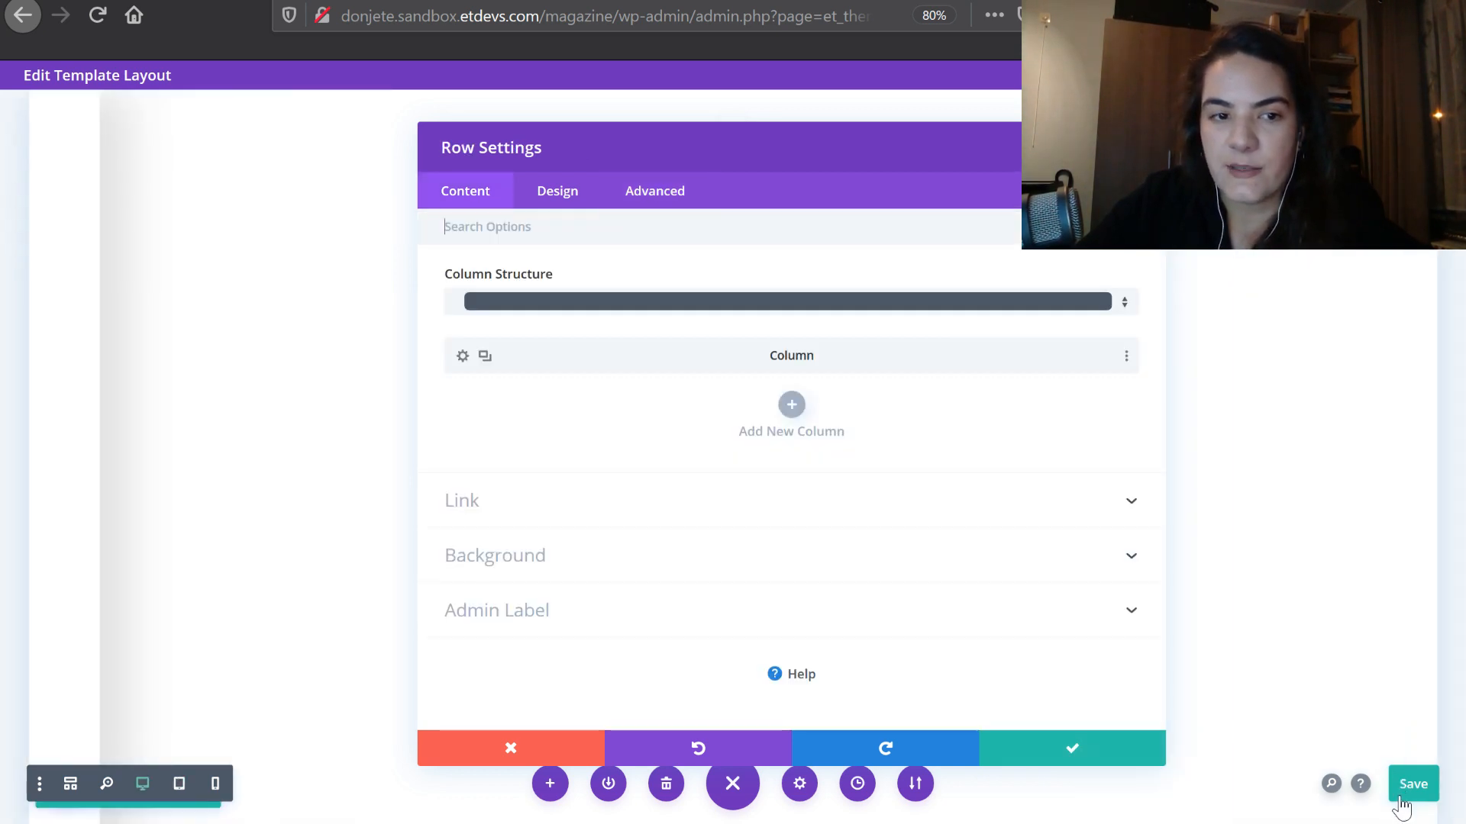
Save the template layout and close the row settings with the changes kept
click(1397, 777)
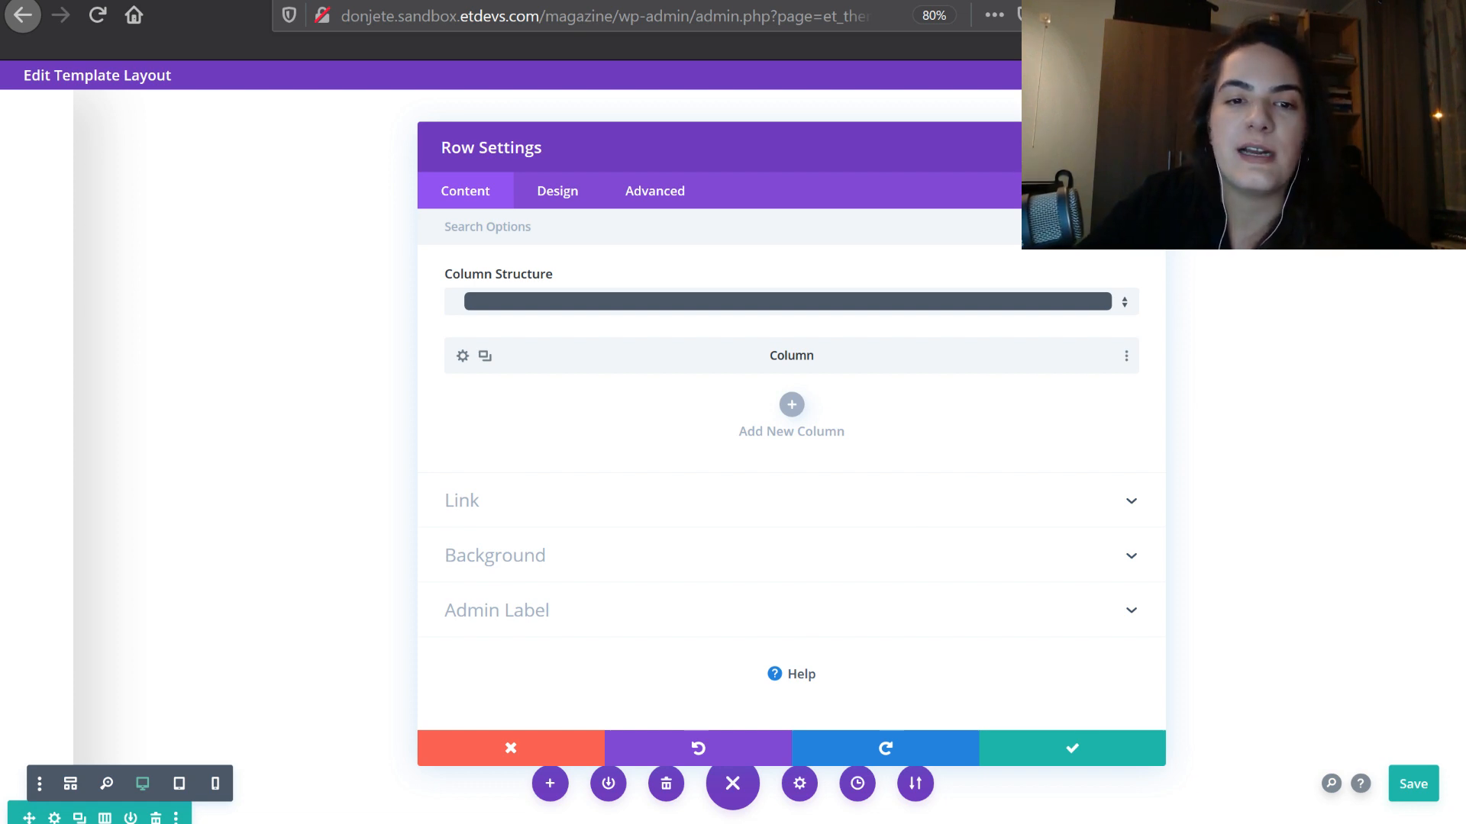
key(ctrl+s)
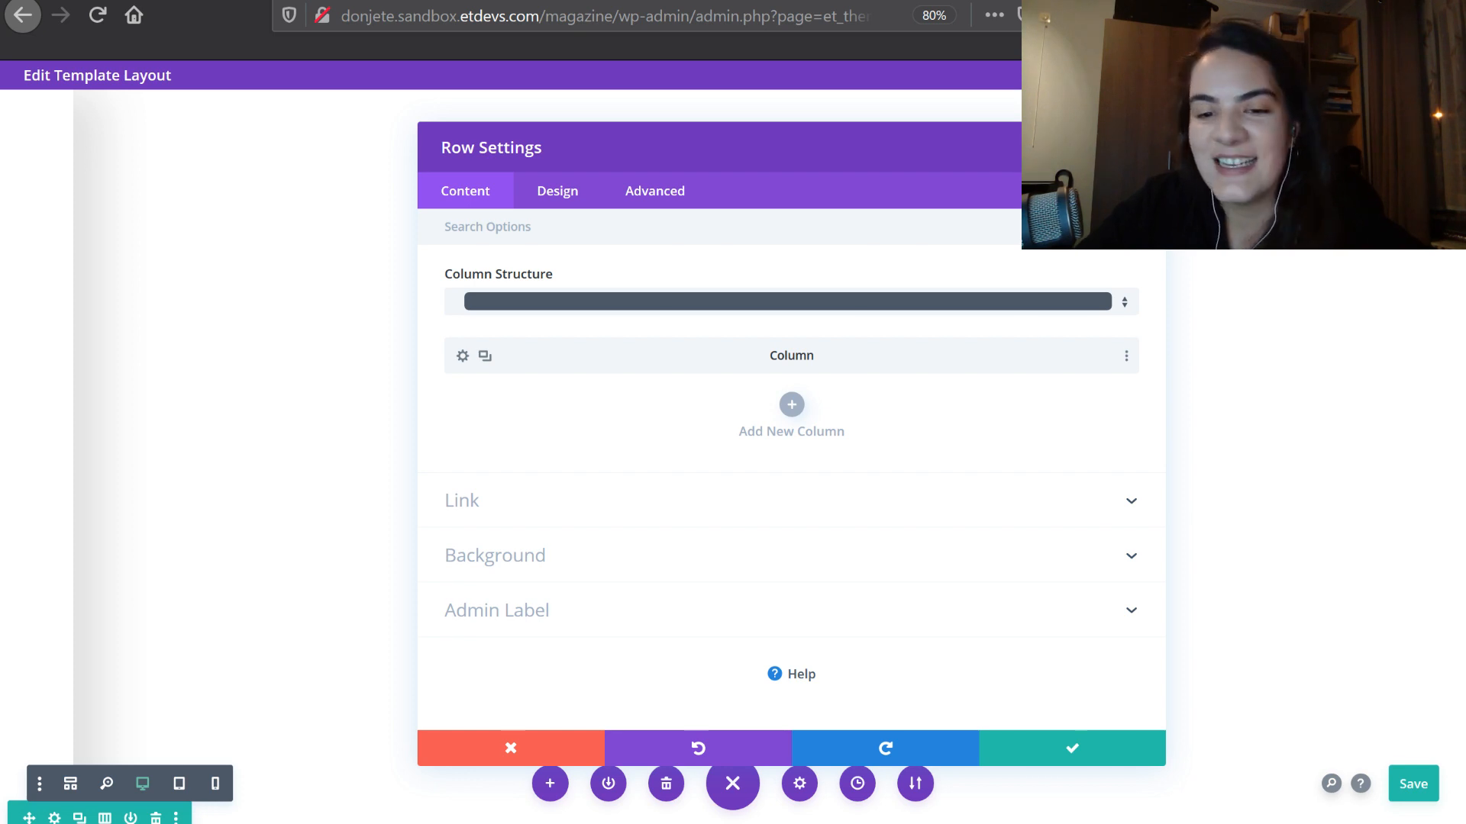
key(ctrl+s)
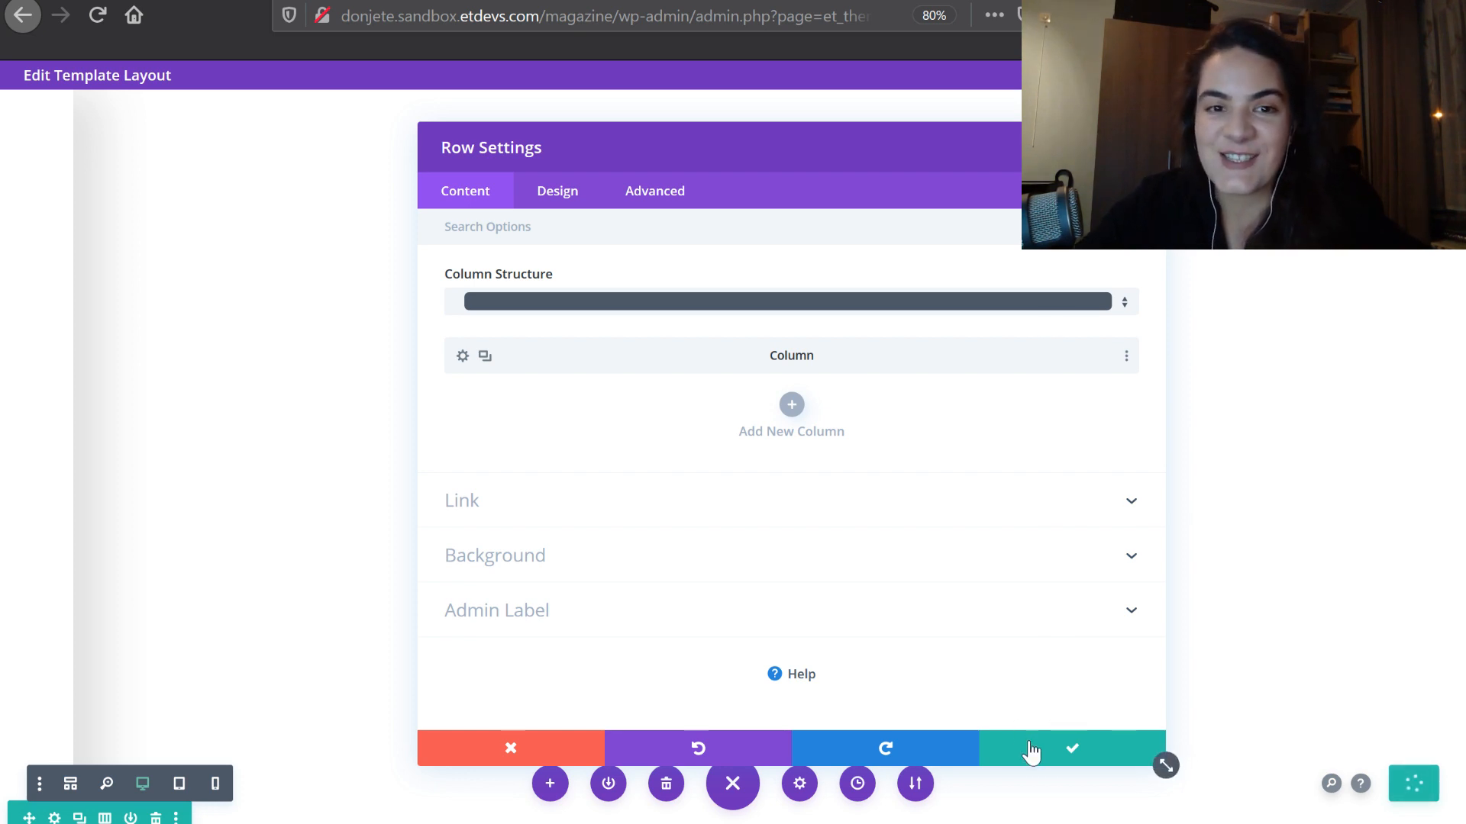
click(1023, 751)
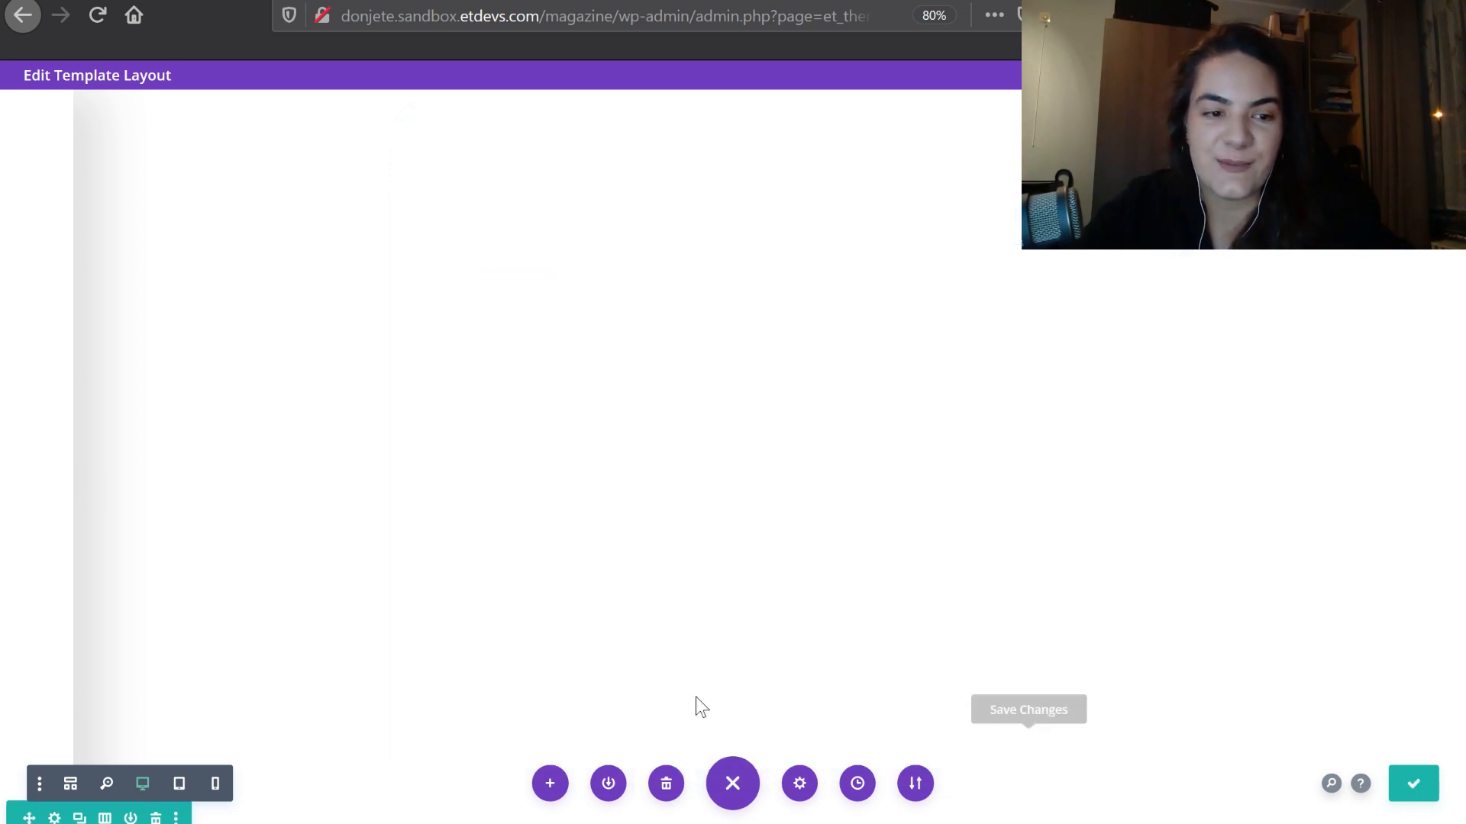
click(1418, 796)
Add an Image module to the row from wireframe view and give it the wire logo from the media library
click(70, 784)
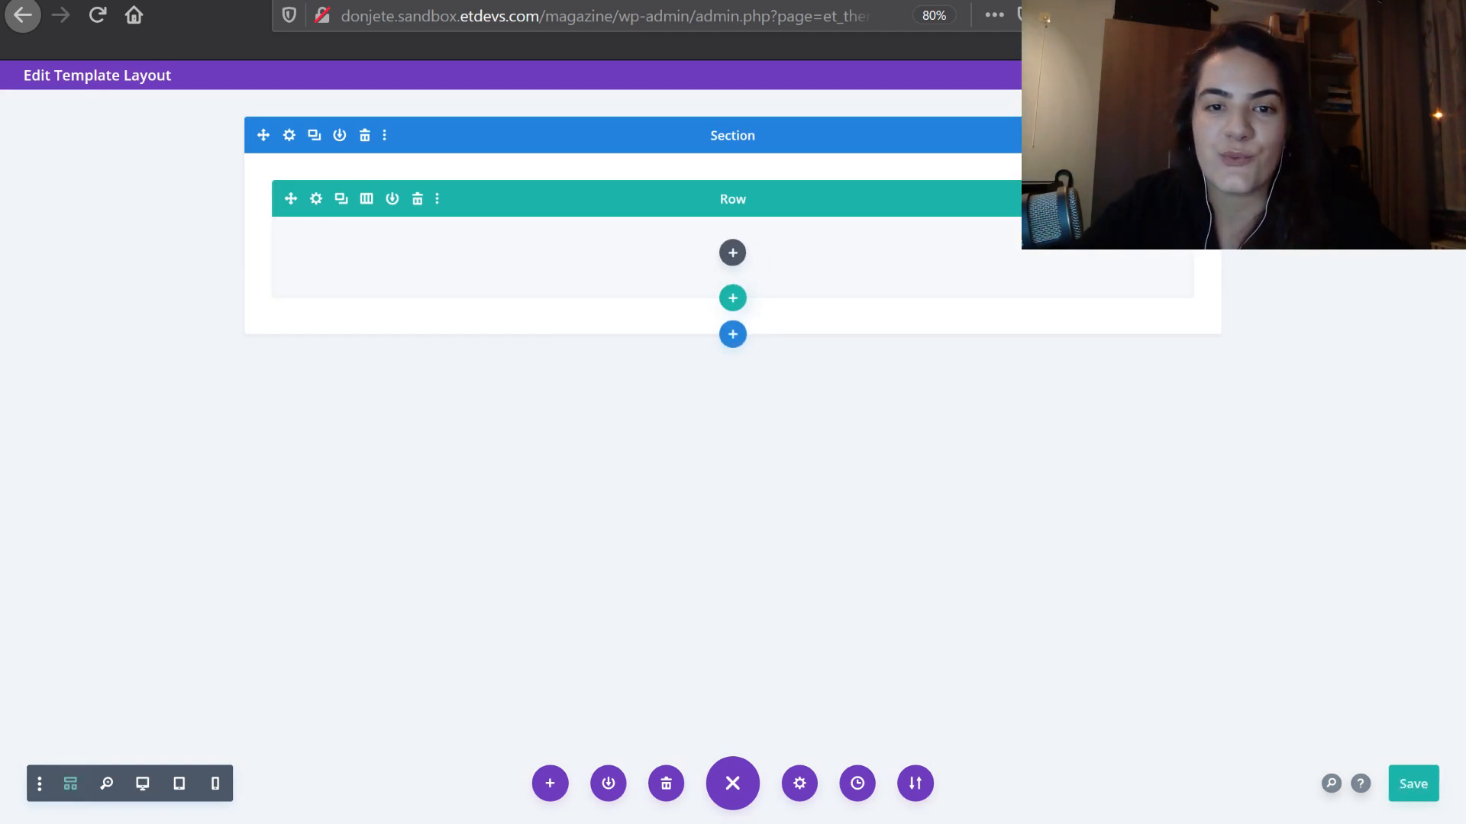
click(733, 253)
text(image)
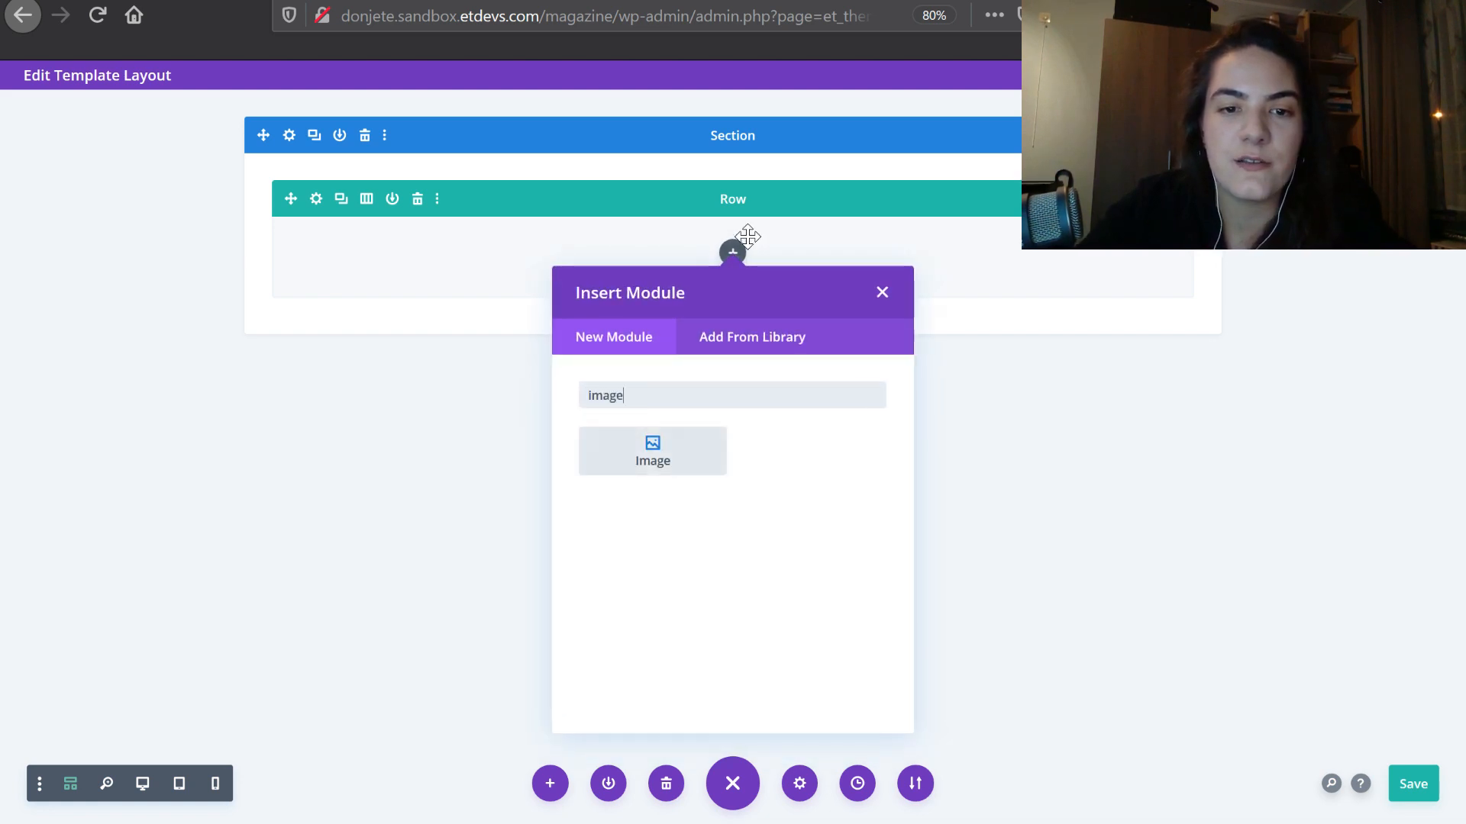
key(Return)
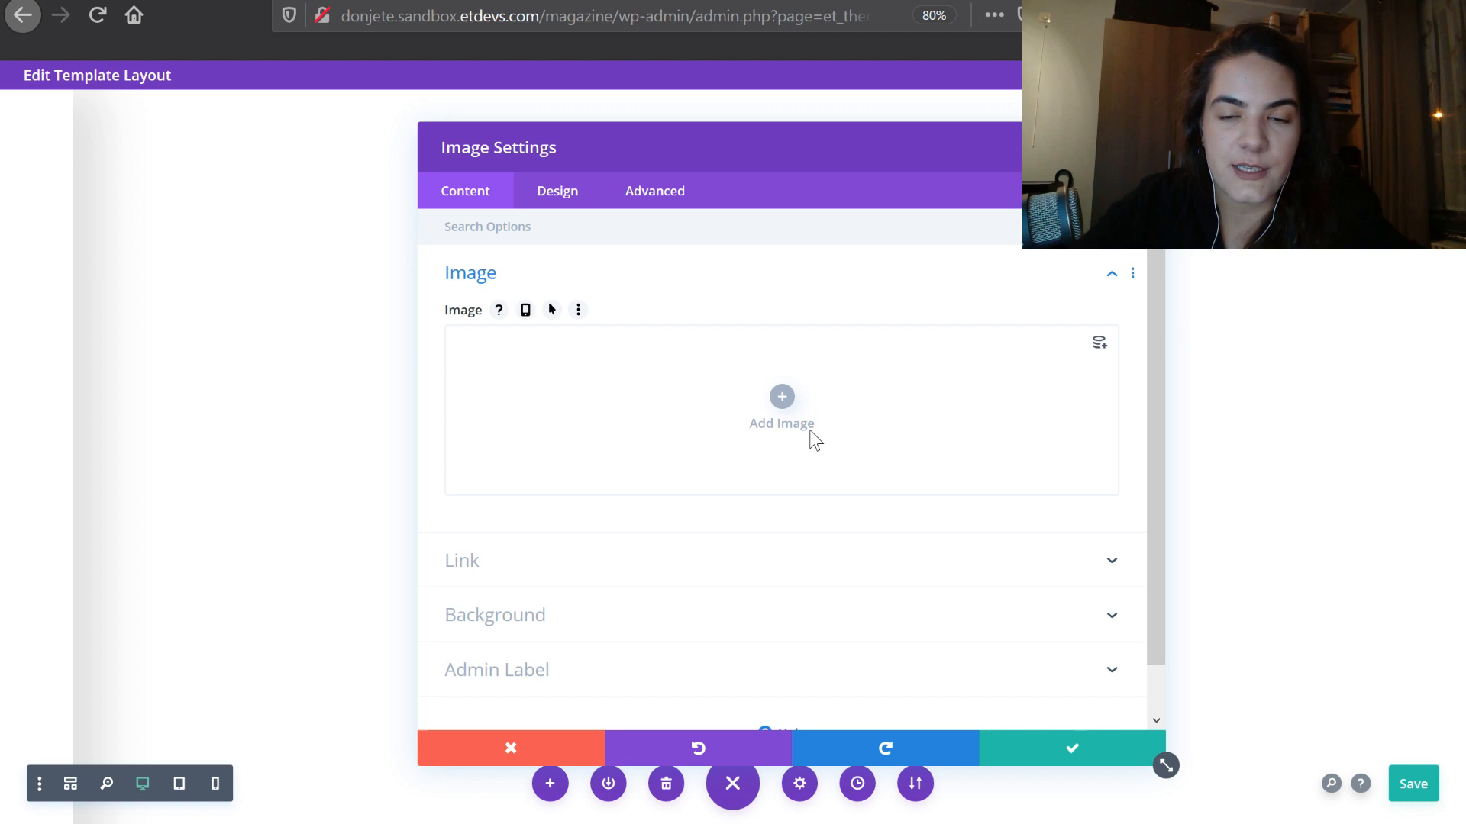
click(811, 436)
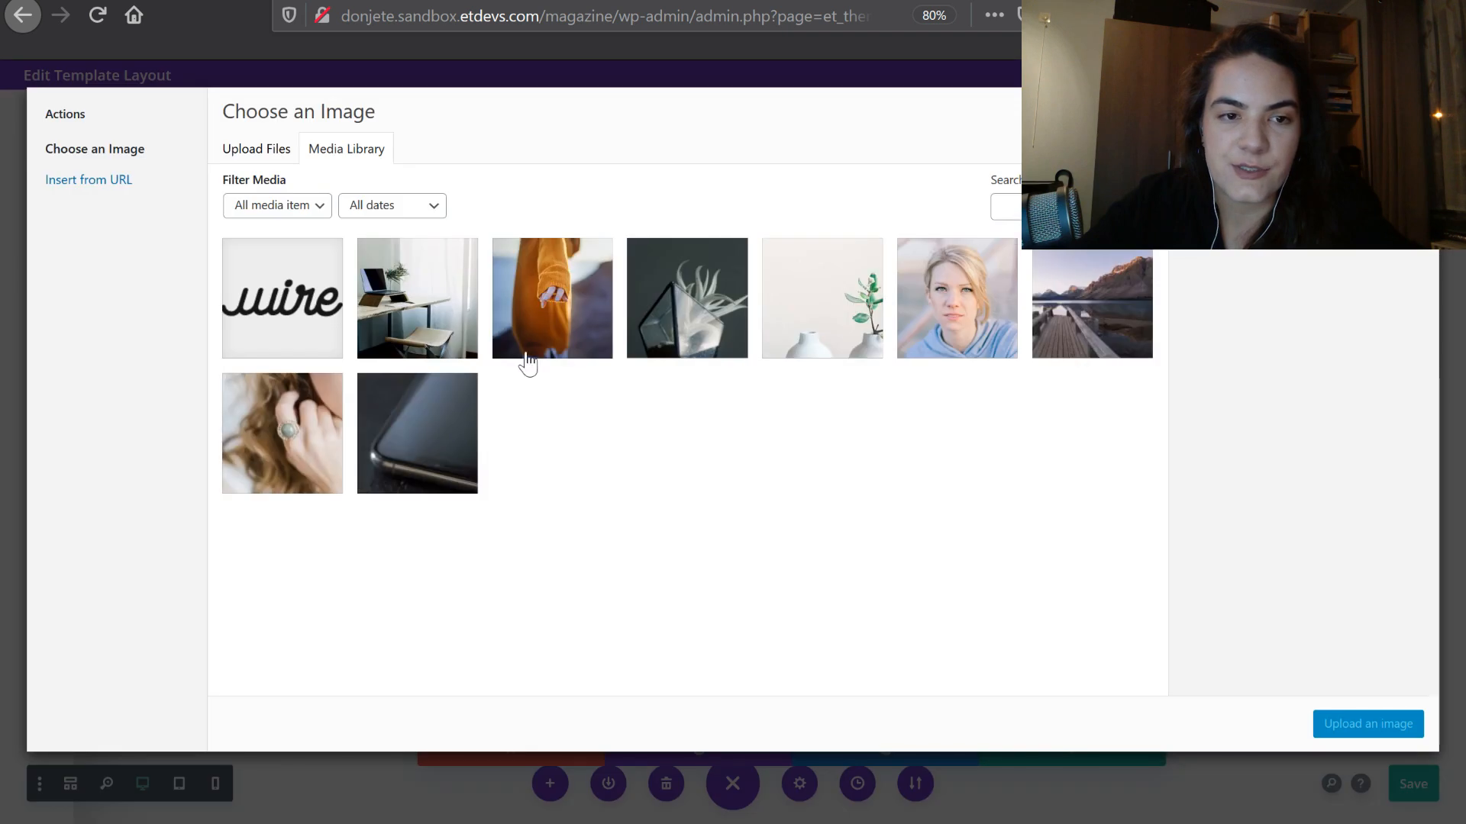
click(328, 341)
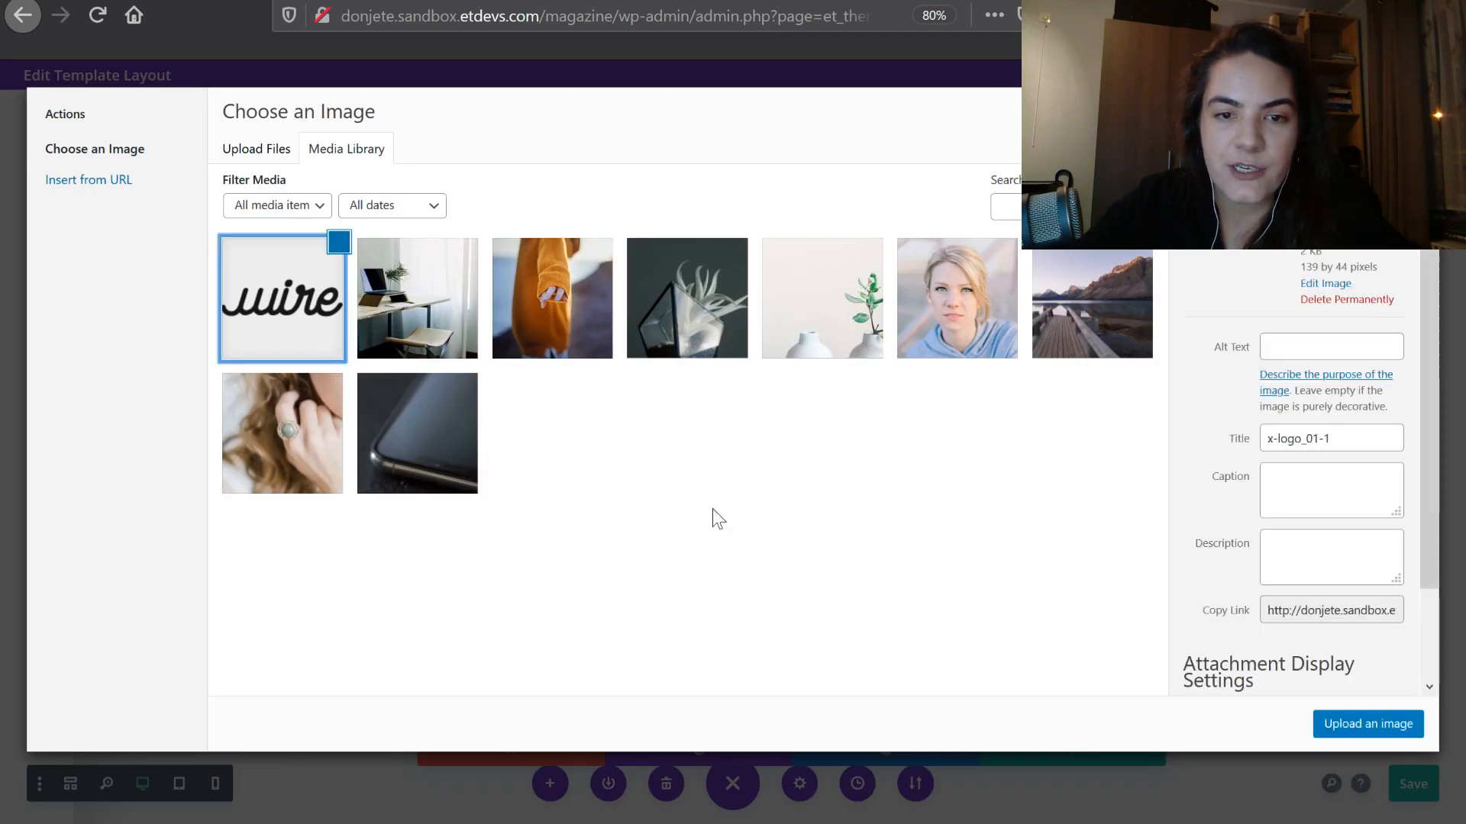
click(1341, 726)
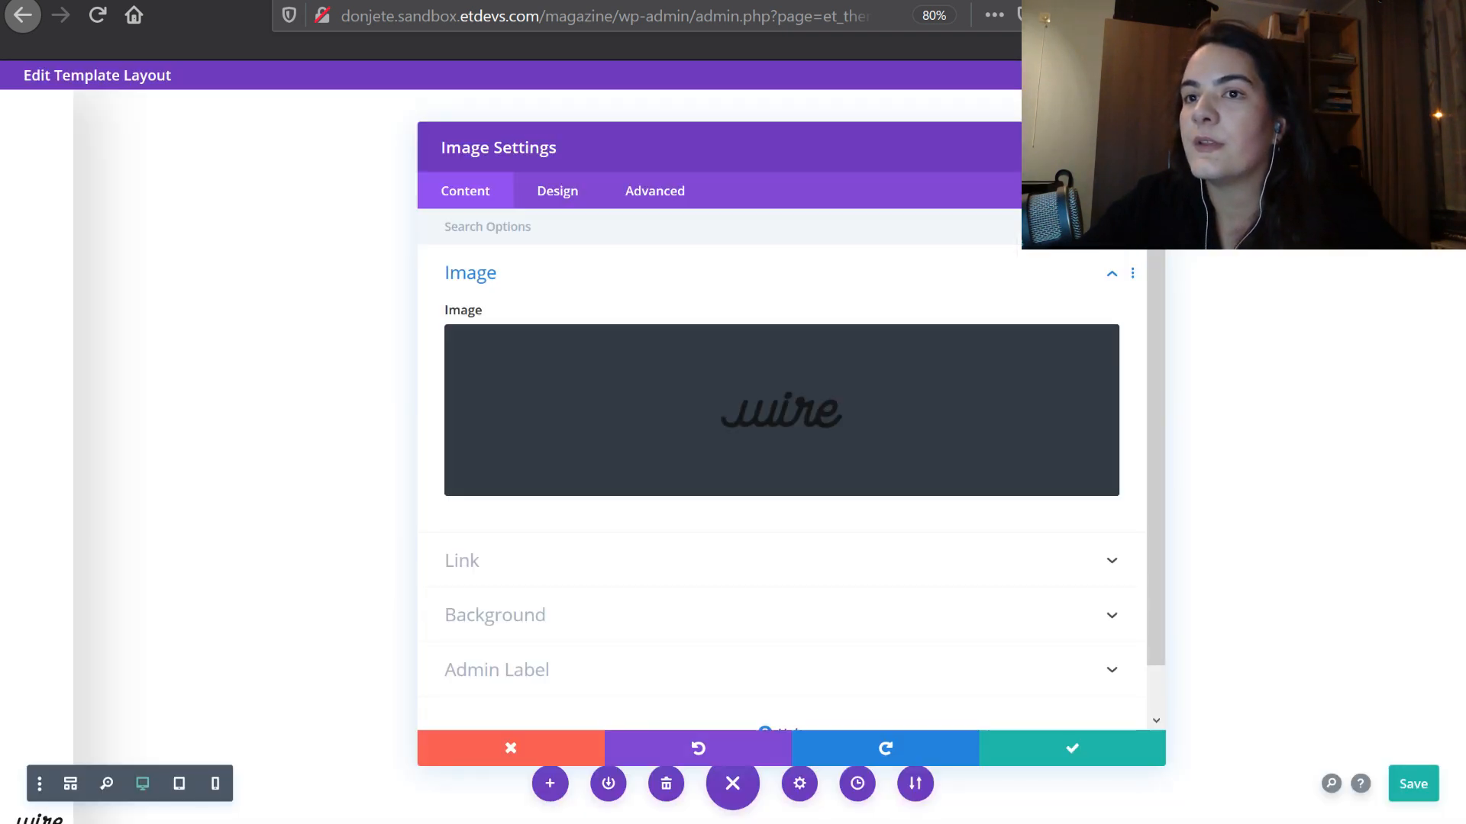
Accept the image settings, reopen them from wireframe view and return to desktop view
scroll(1030, 478, down, 1)
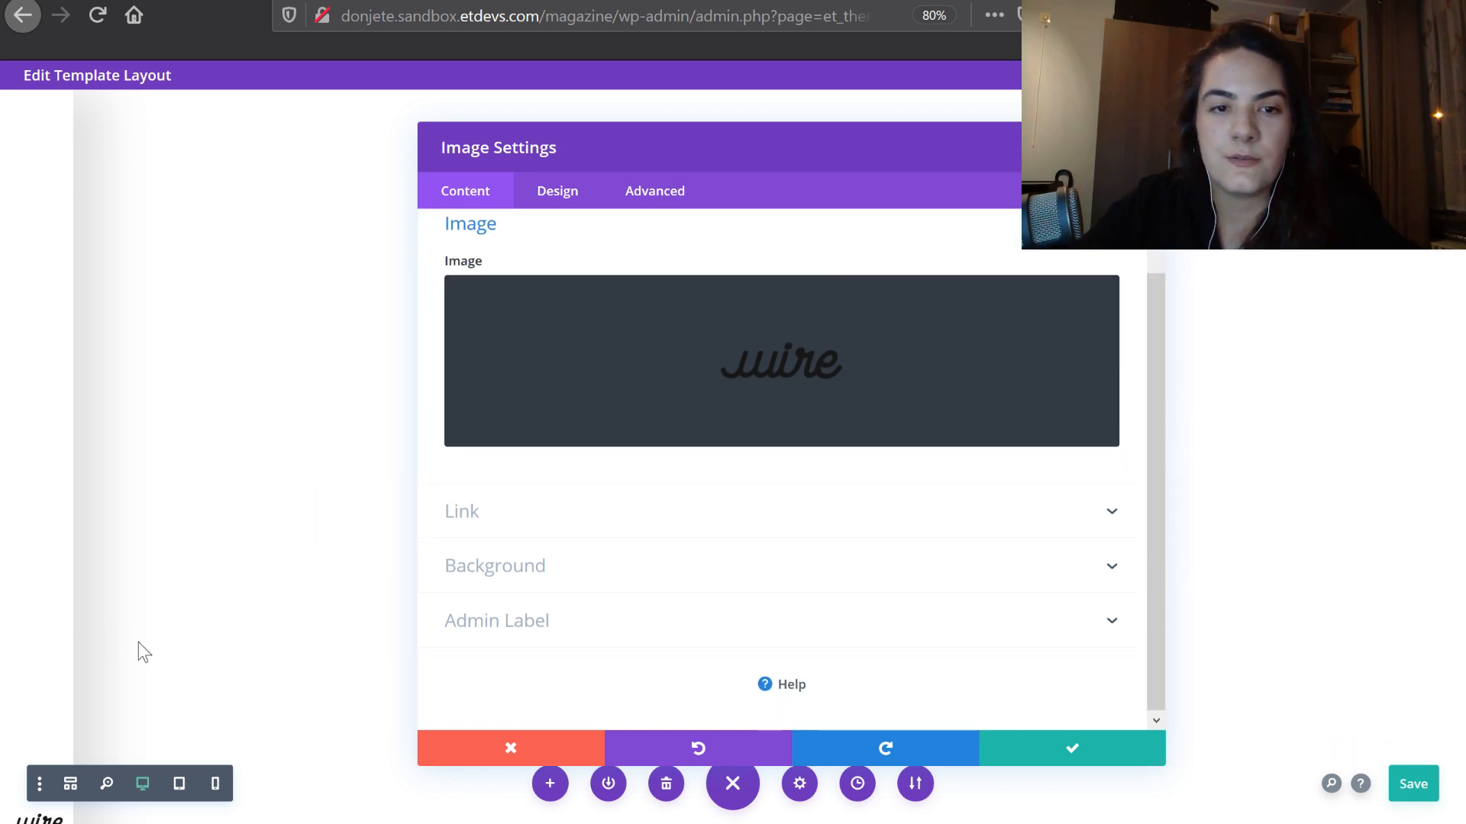
click(1016, 756)
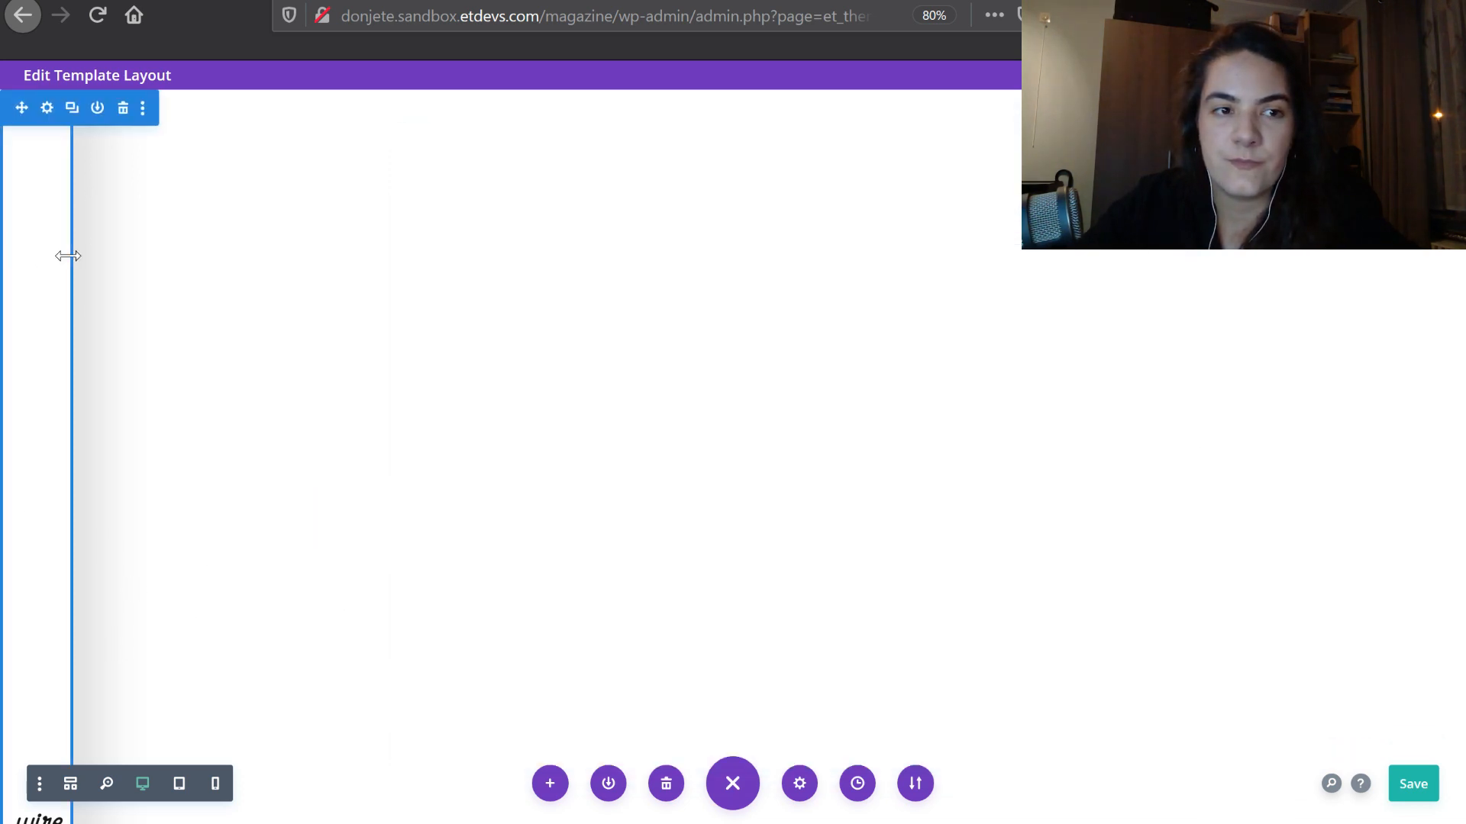
click(70, 783)
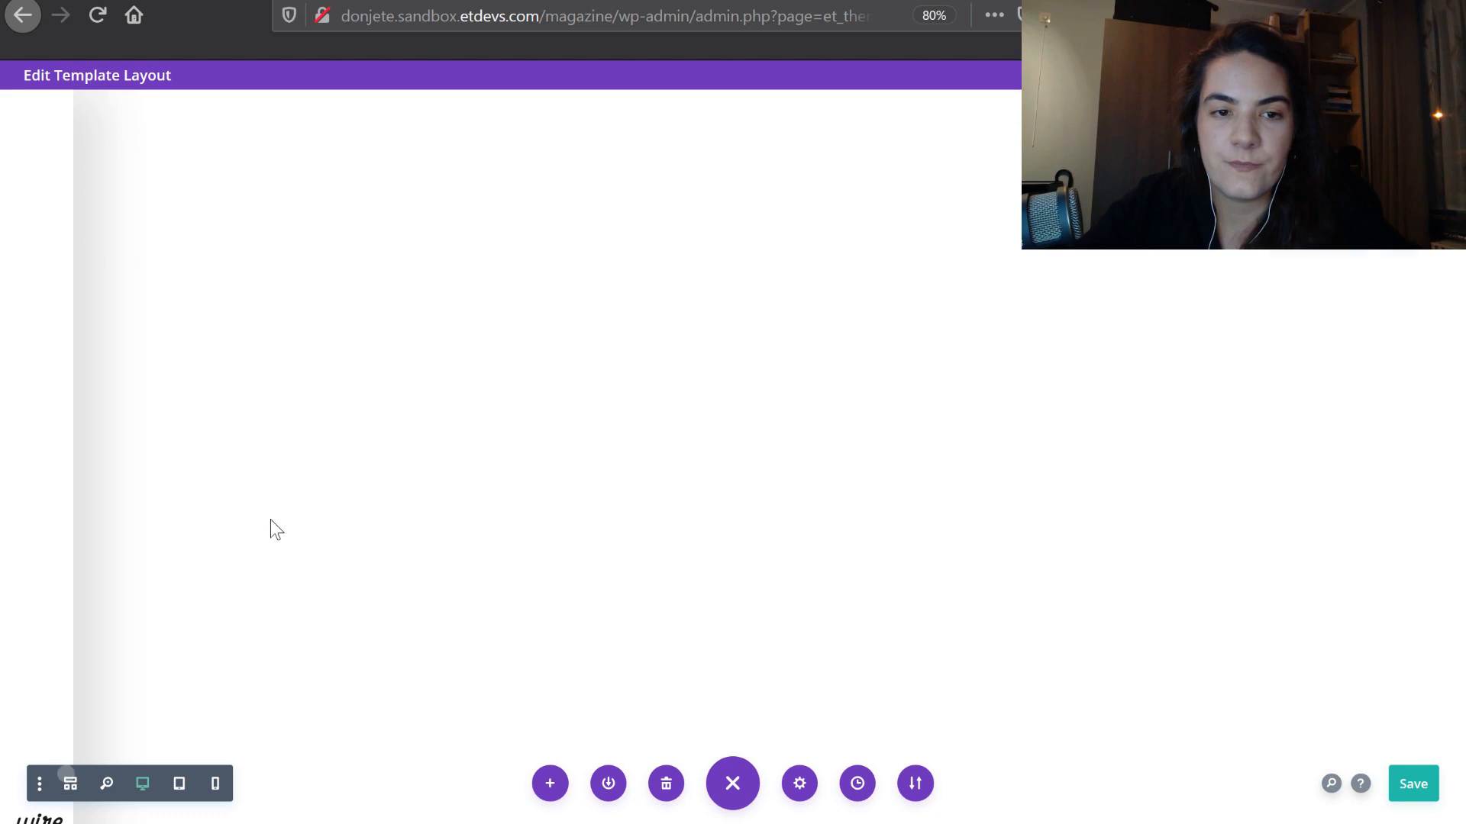
click(343, 262)
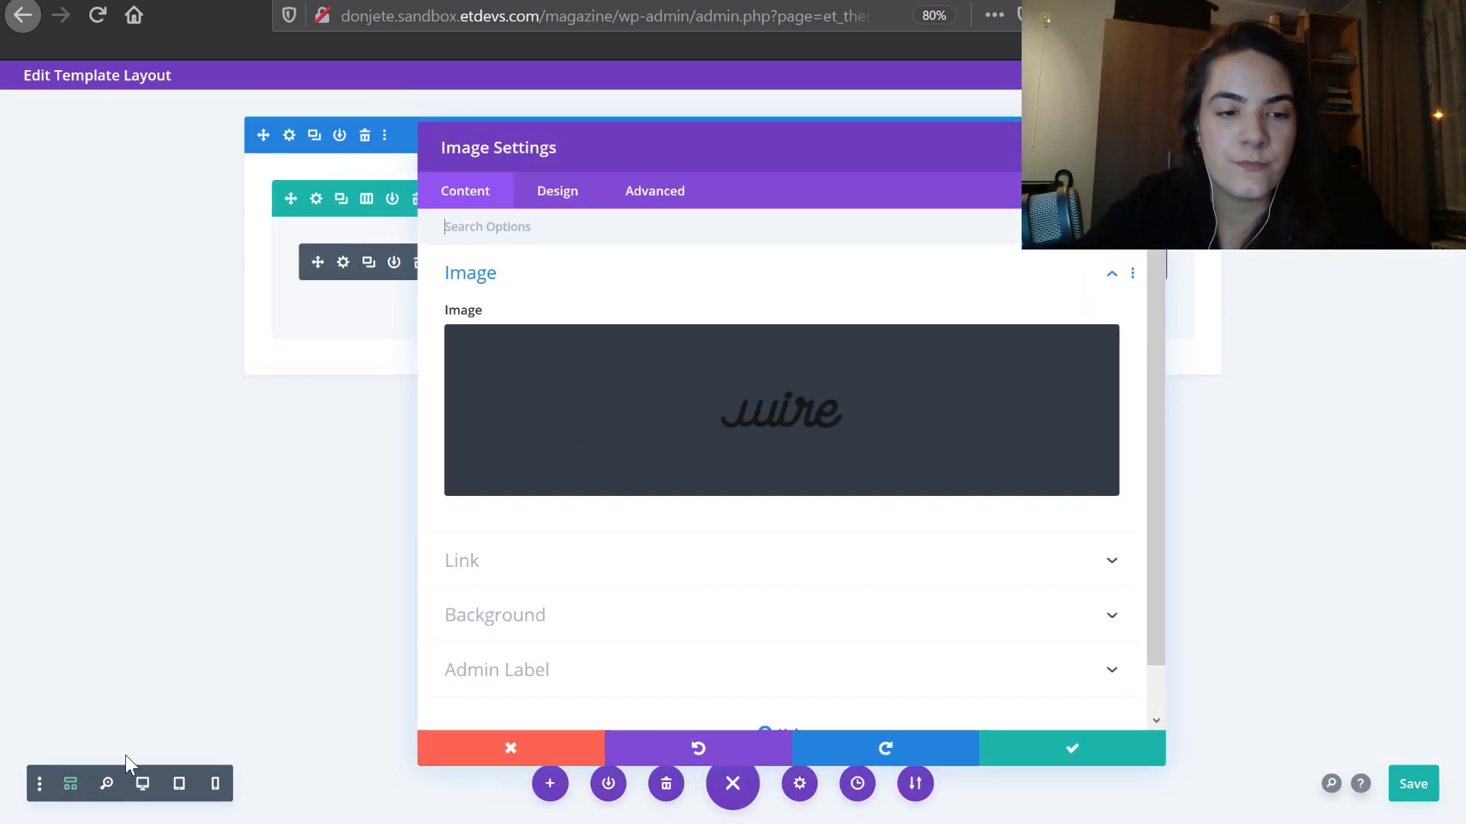
click(142, 783)
Reduce the browser page zoom to 70%
key(ctrl+minus)
key(ctrl+minus)
key(ctrl+minus)
key(ctrl+minus)
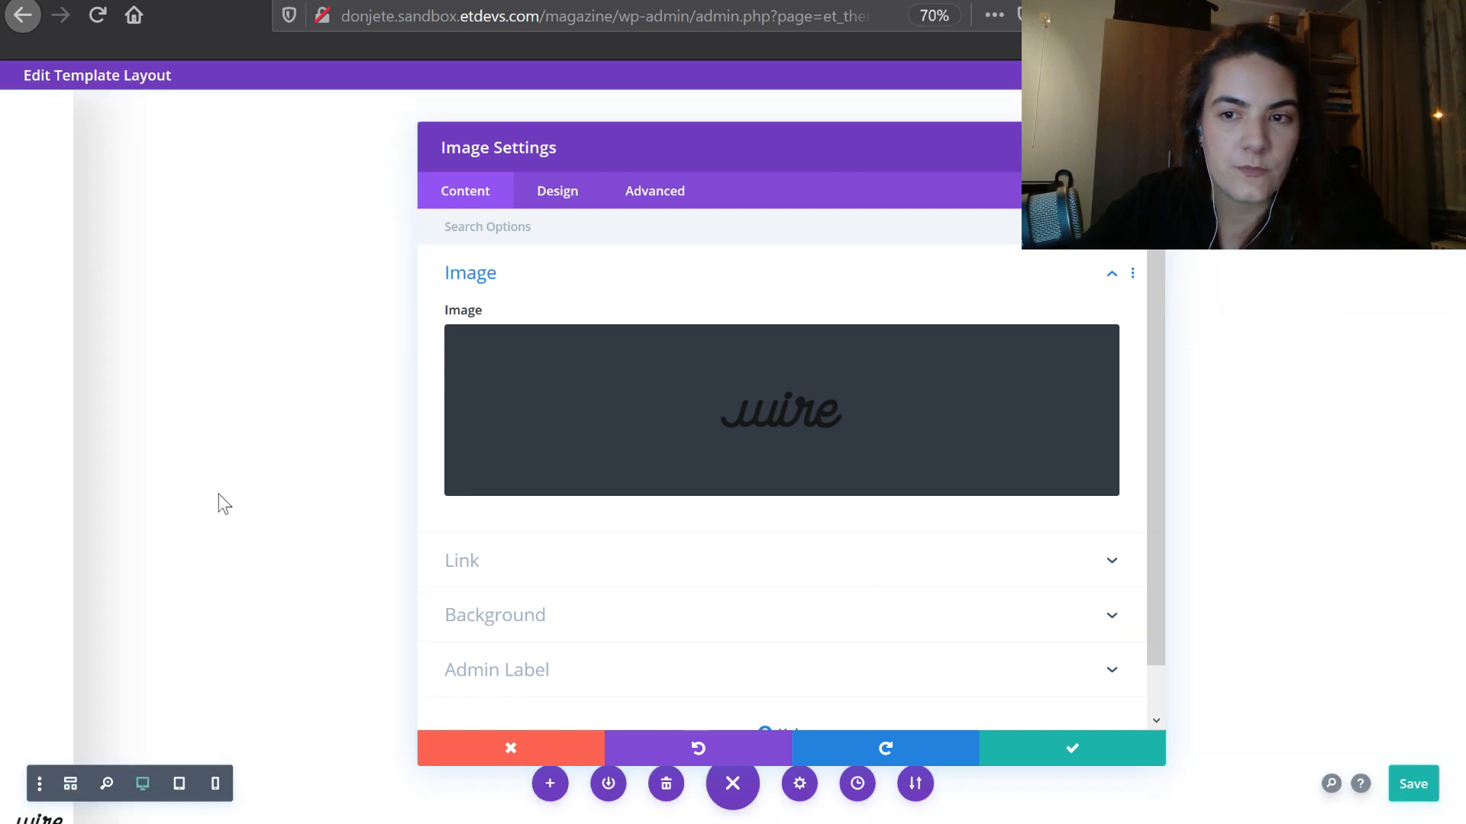
key(ctrl+minus)
key(ctrl+plus)
key(ctrl+plus)
key(ctrl+plus)
key(ctrl+plus)
key(ctrl+plus)
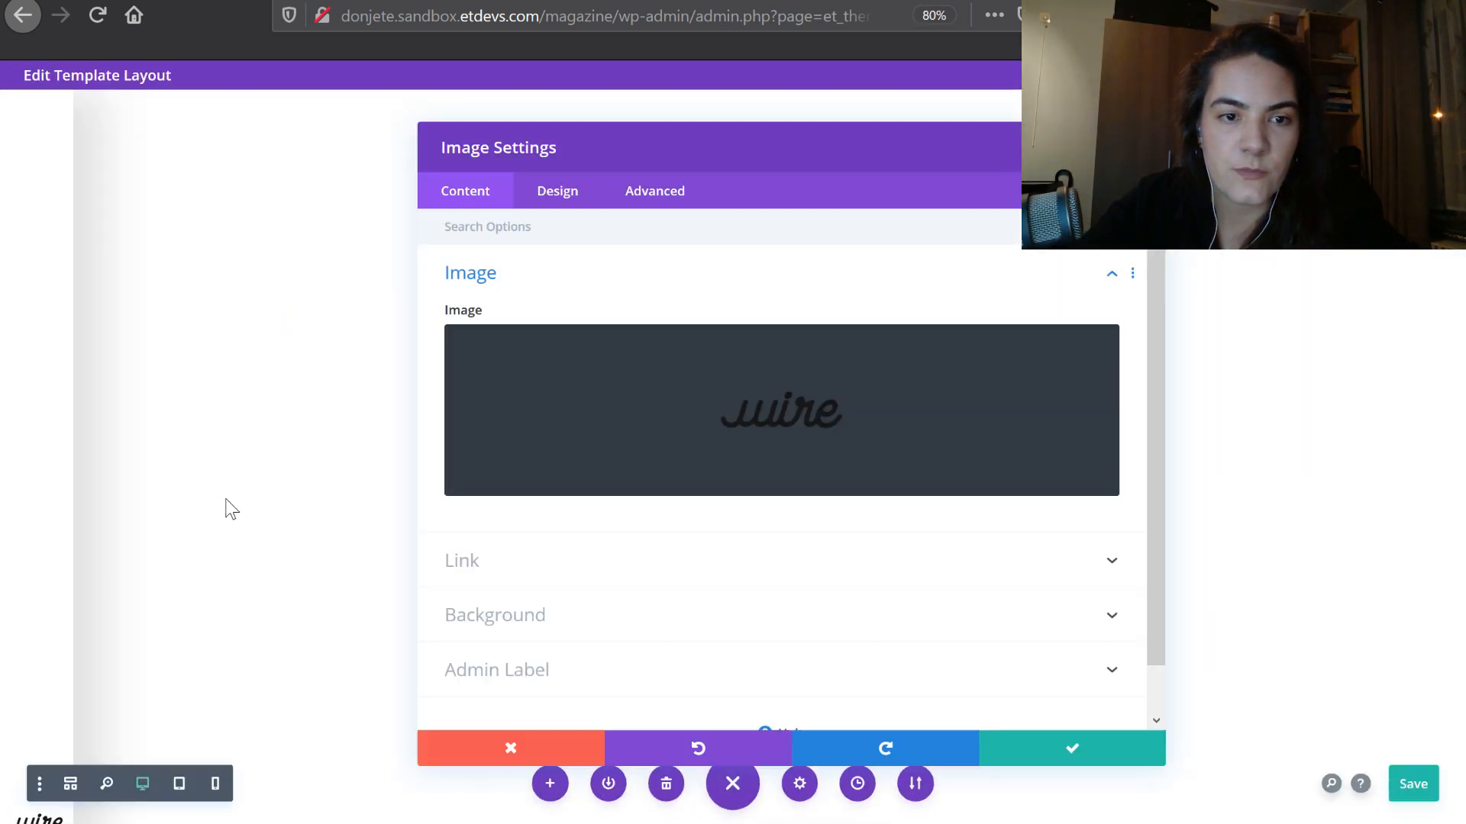
key(ctrl+minus)
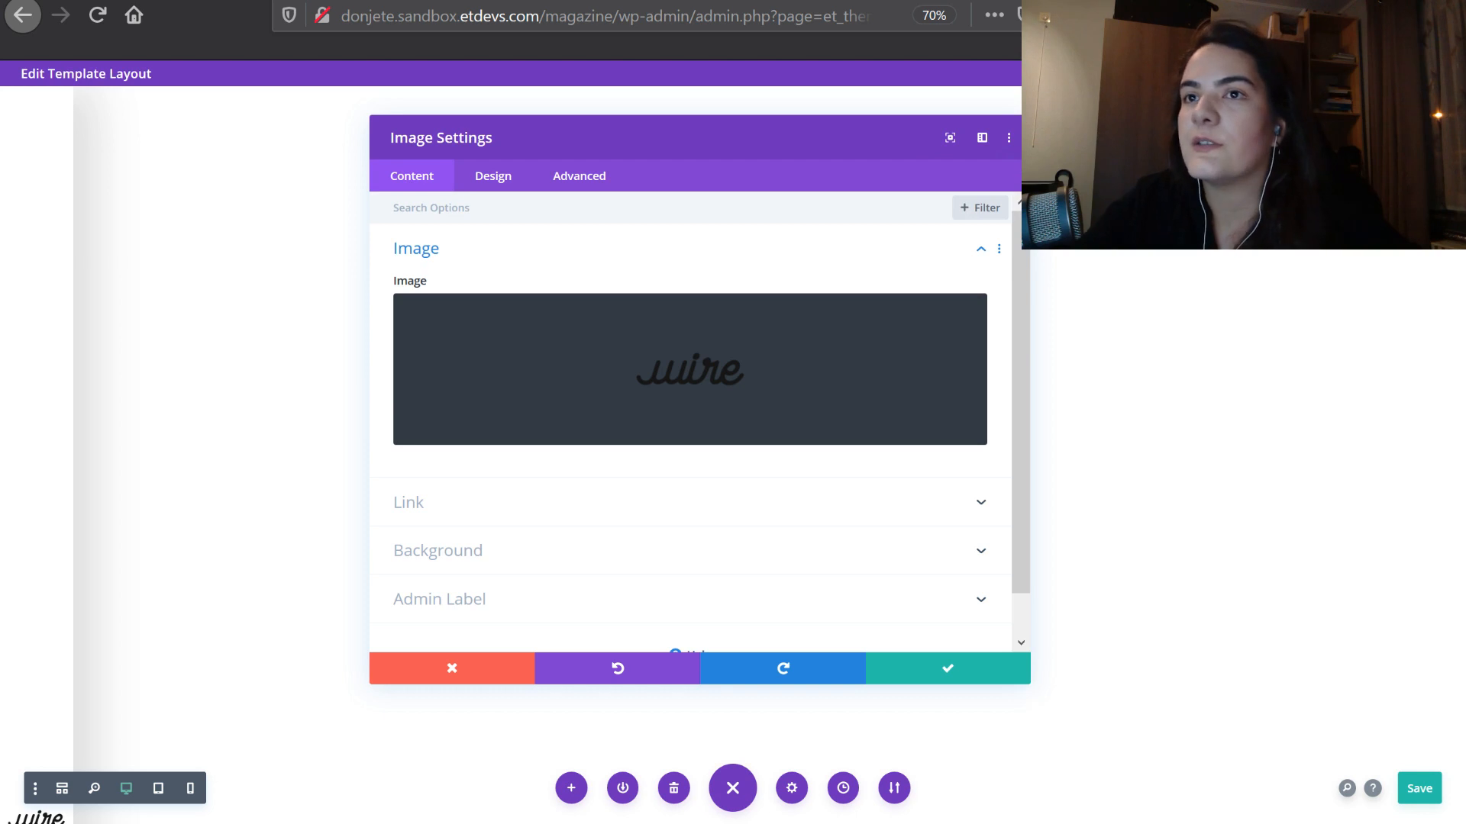
Set the logo image's desktop width to 4vw
click(493, 185)
click(491, 298)
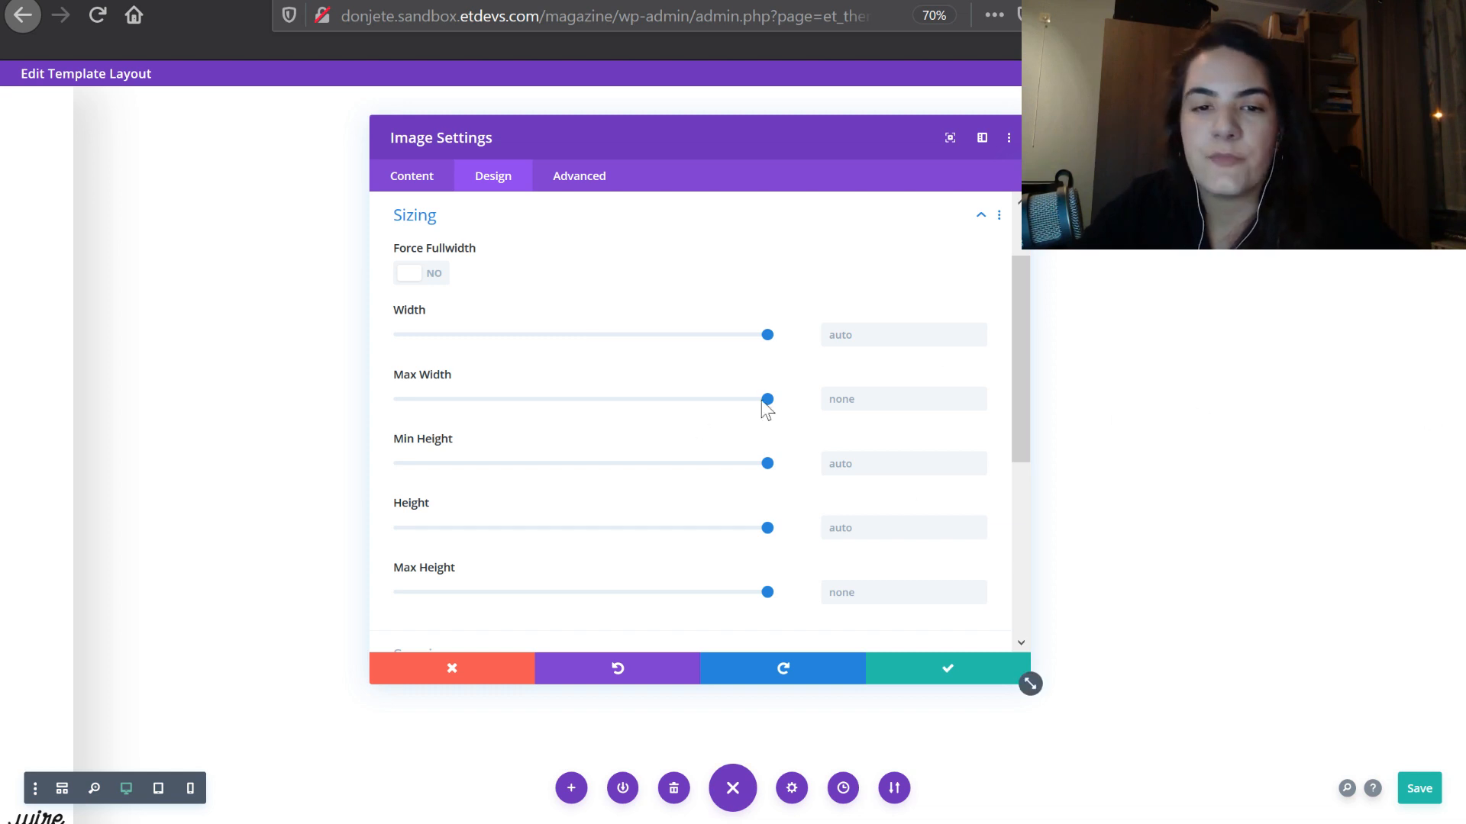
click(922, 335)
text(4vw)
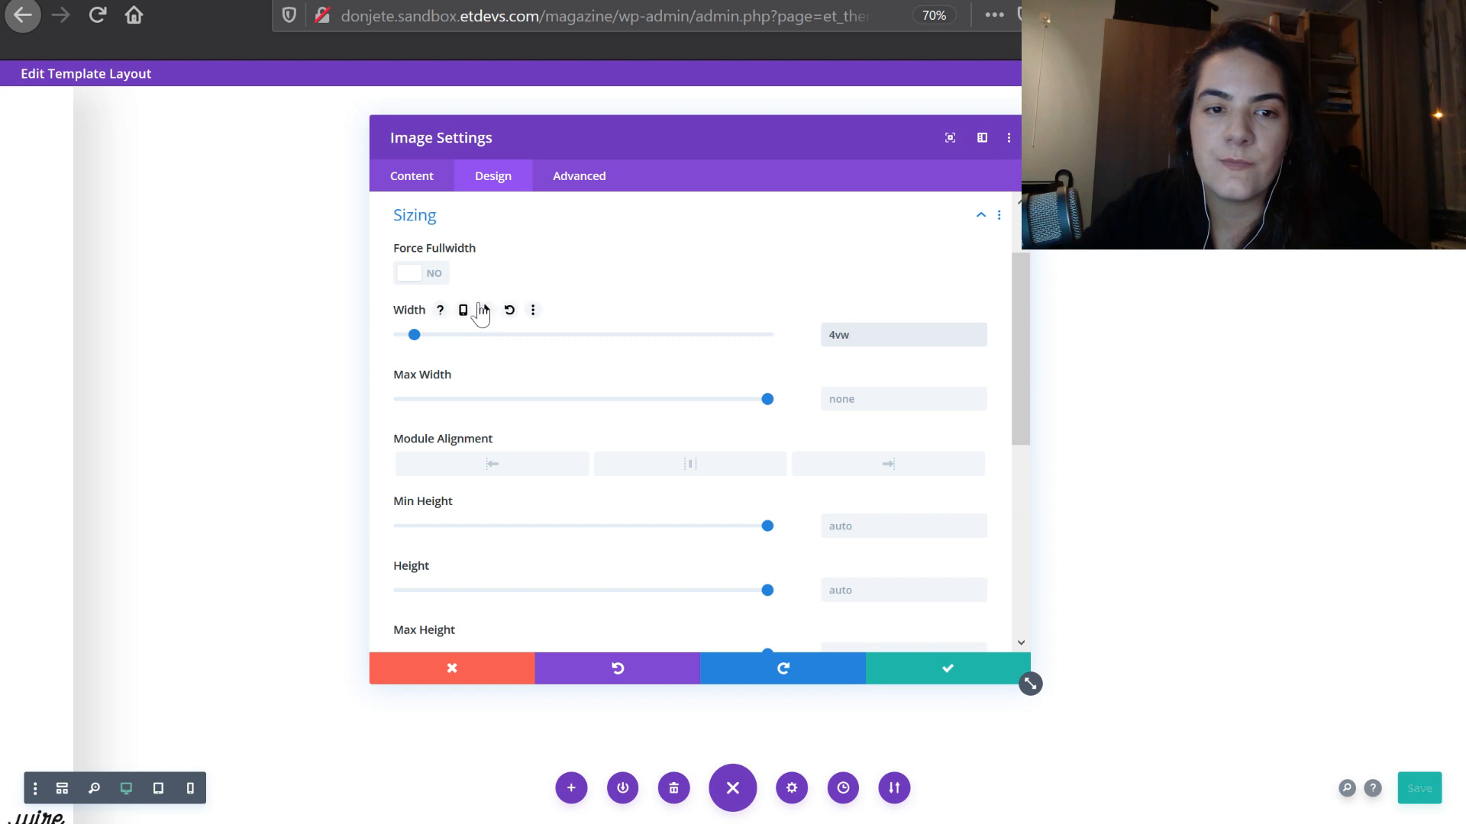
Set the logo image's responsive width to 12vw for tablet and 16 for phone, and return to the desktop values
click(463, 309)
click(673, 351)
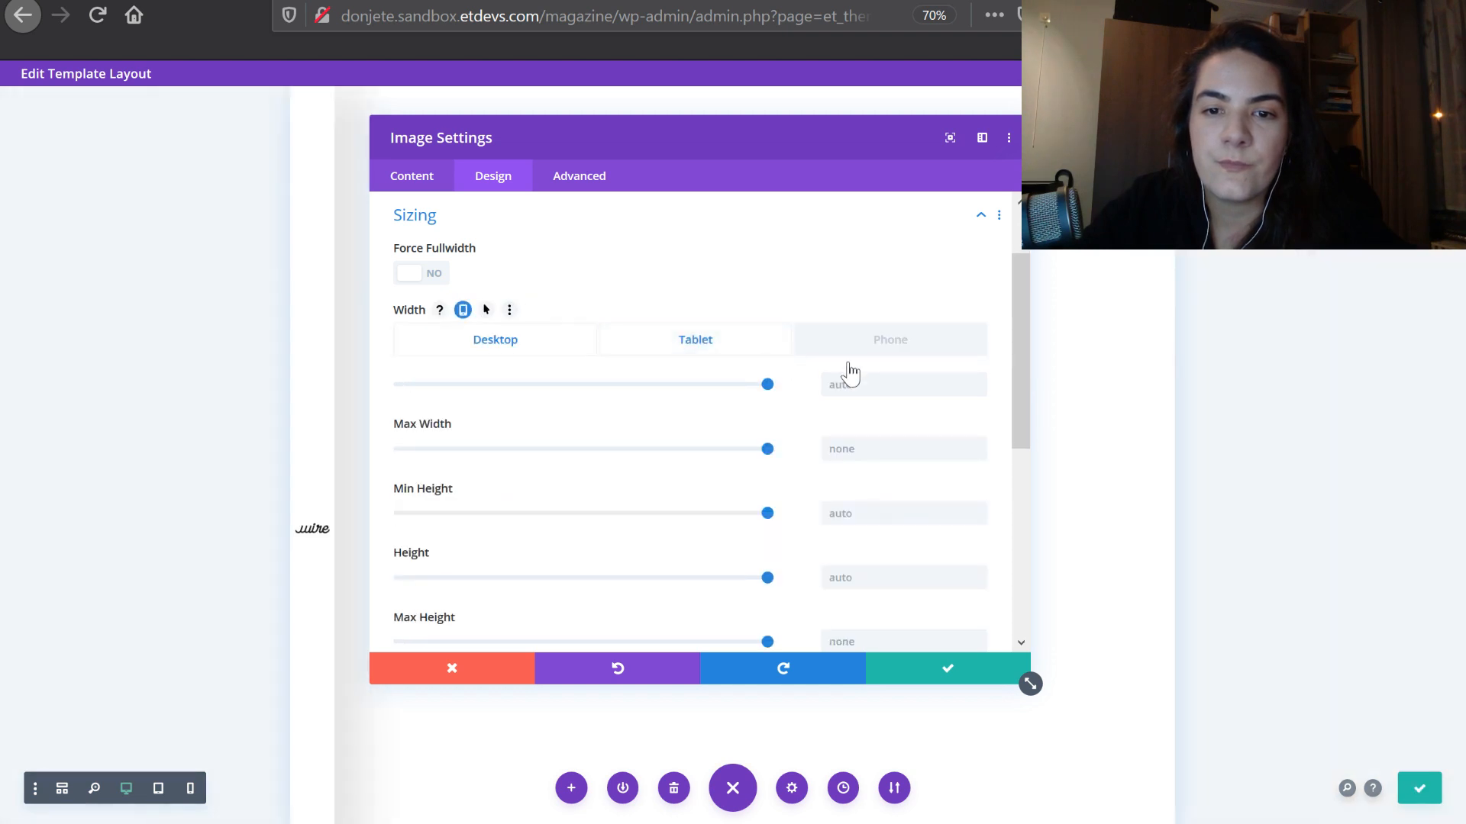
drag(774, 137, 972, 150)
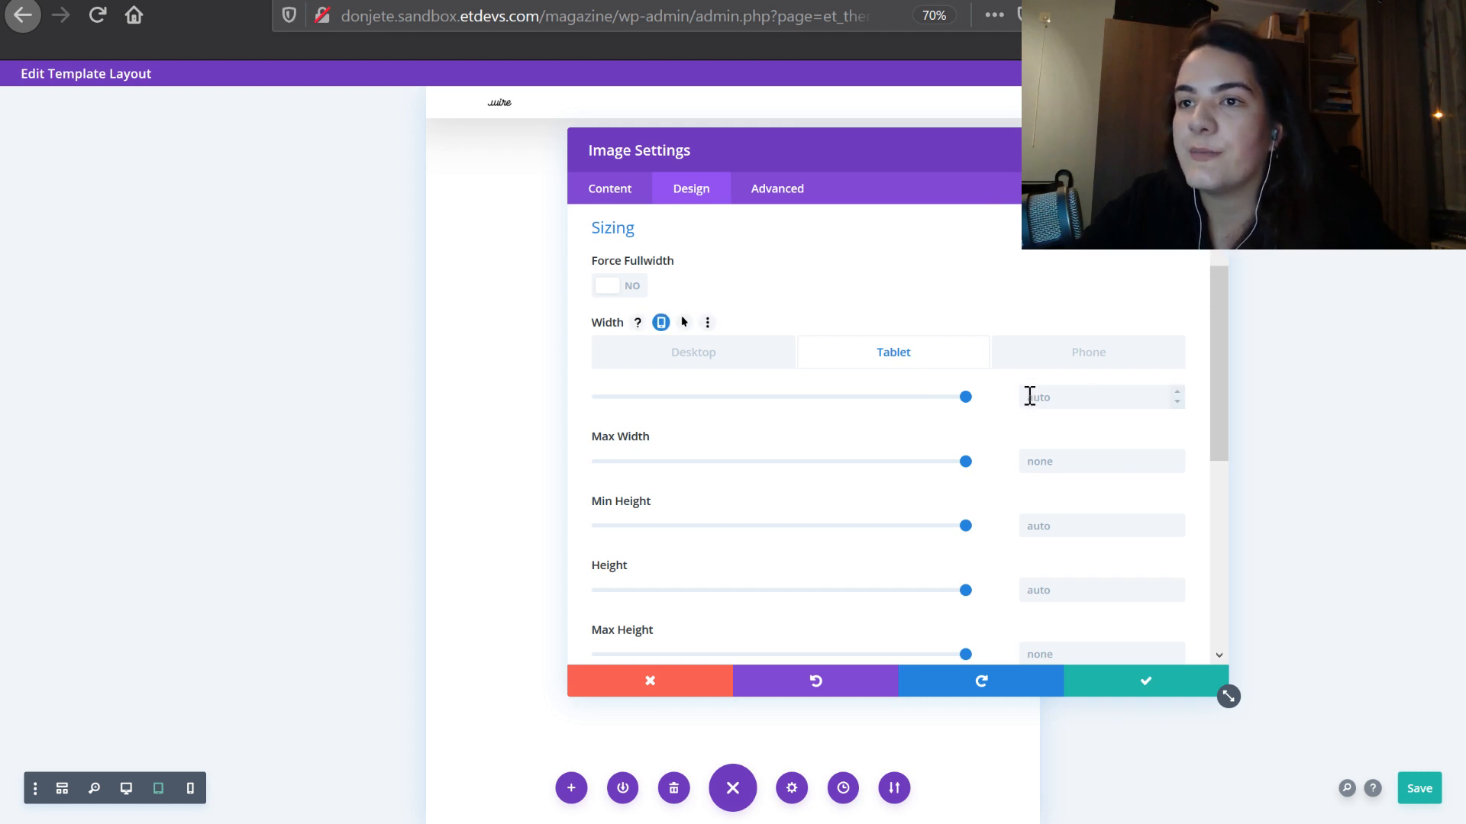
click(1052, 388)
text(12vw)
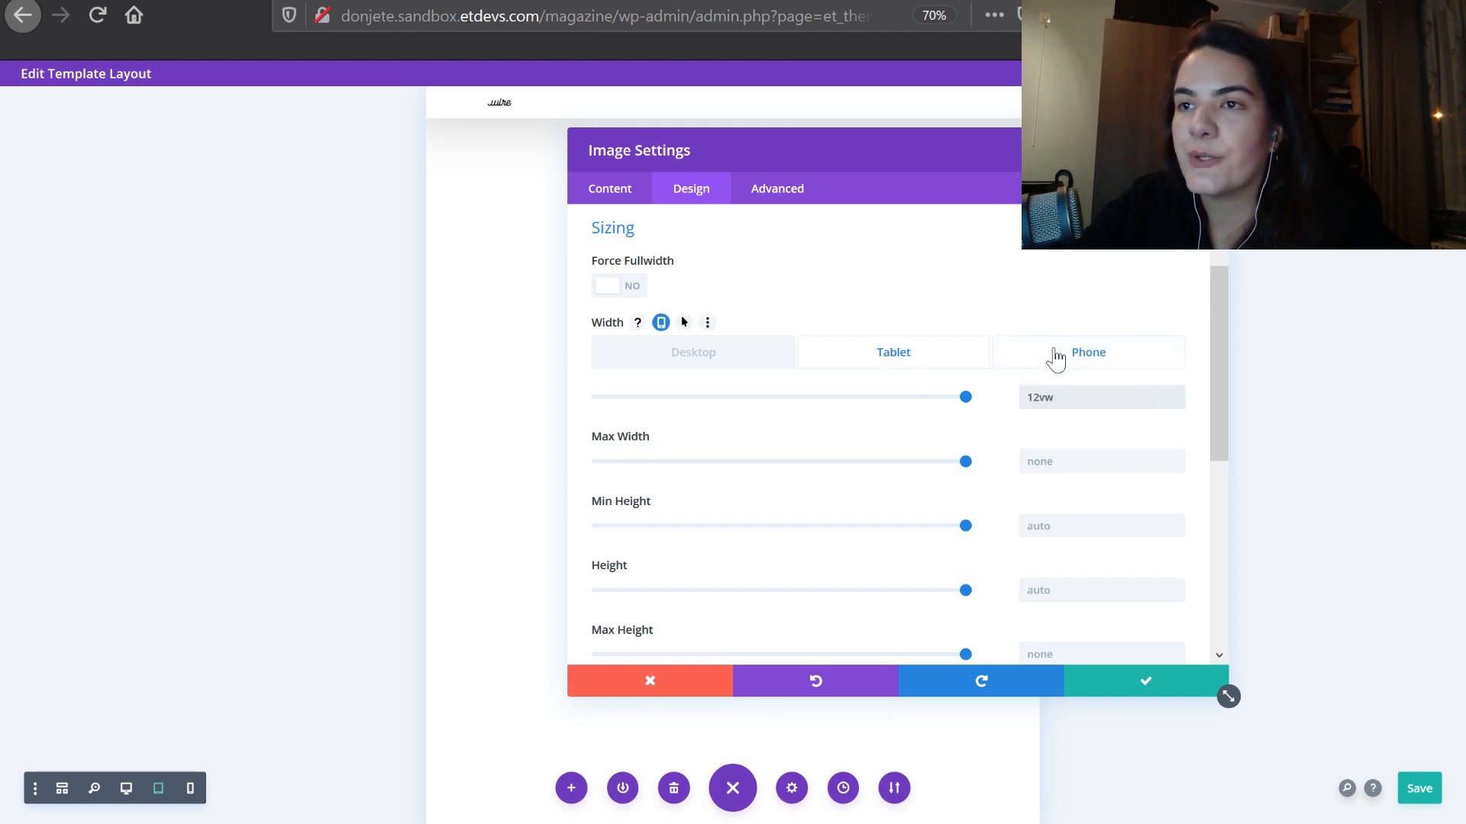
click(1065, 357)
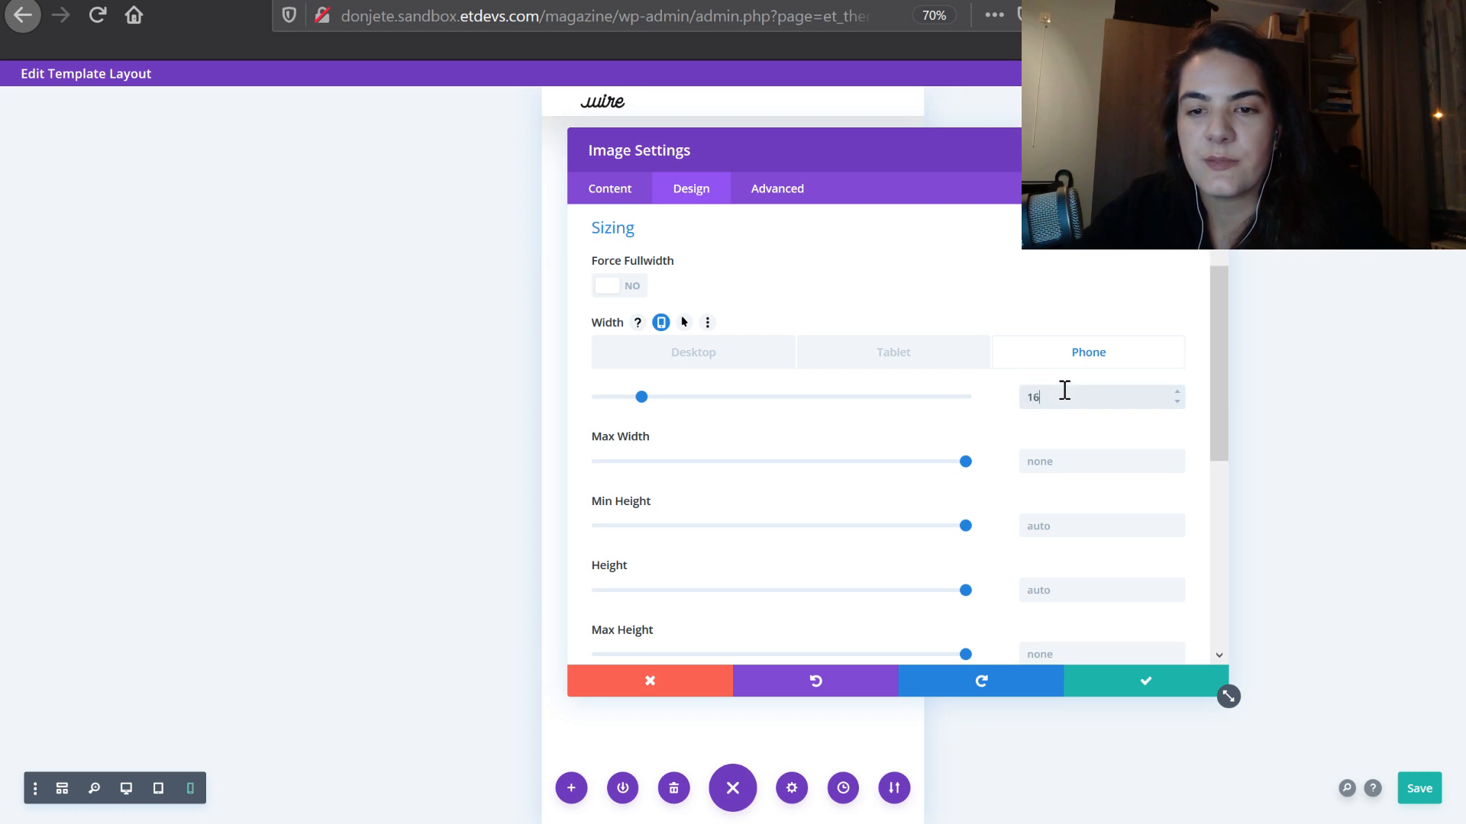
click(842, 364)
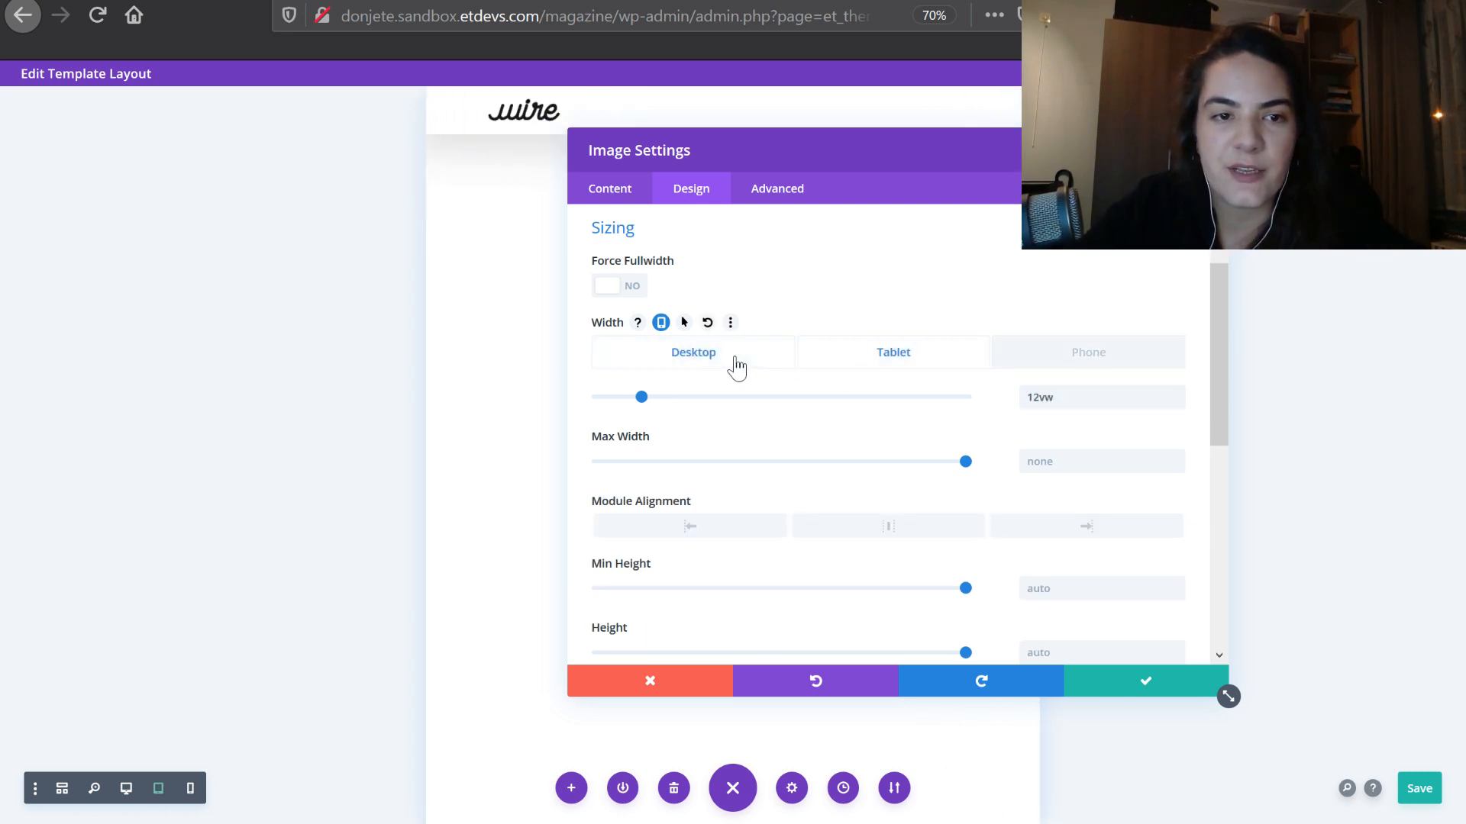
click(737, 368)
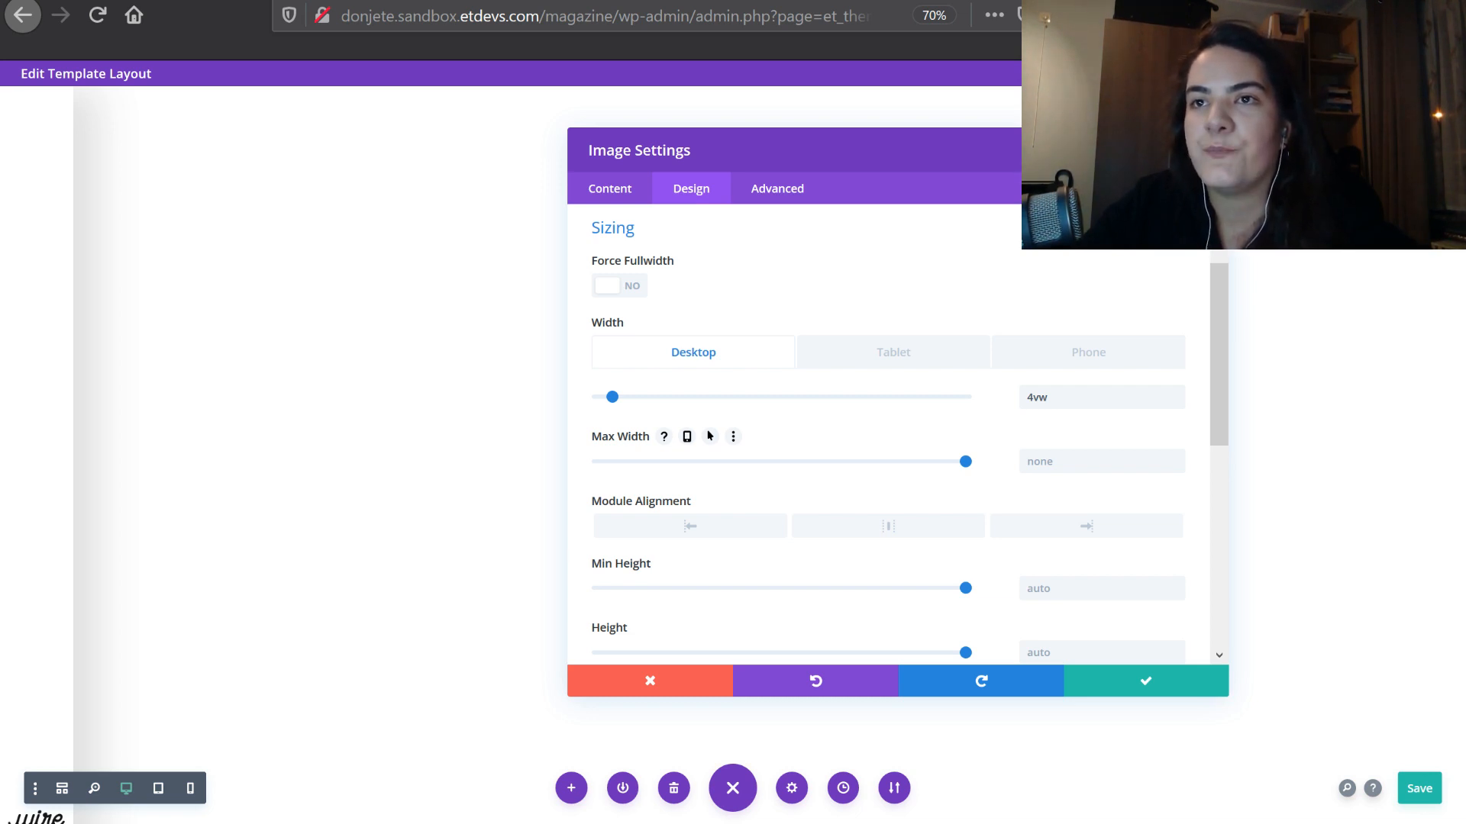
Enable responsive Transform options for the logo image and set its desktop scale to 170% in both directions
scroll(805, 504, down, 6)
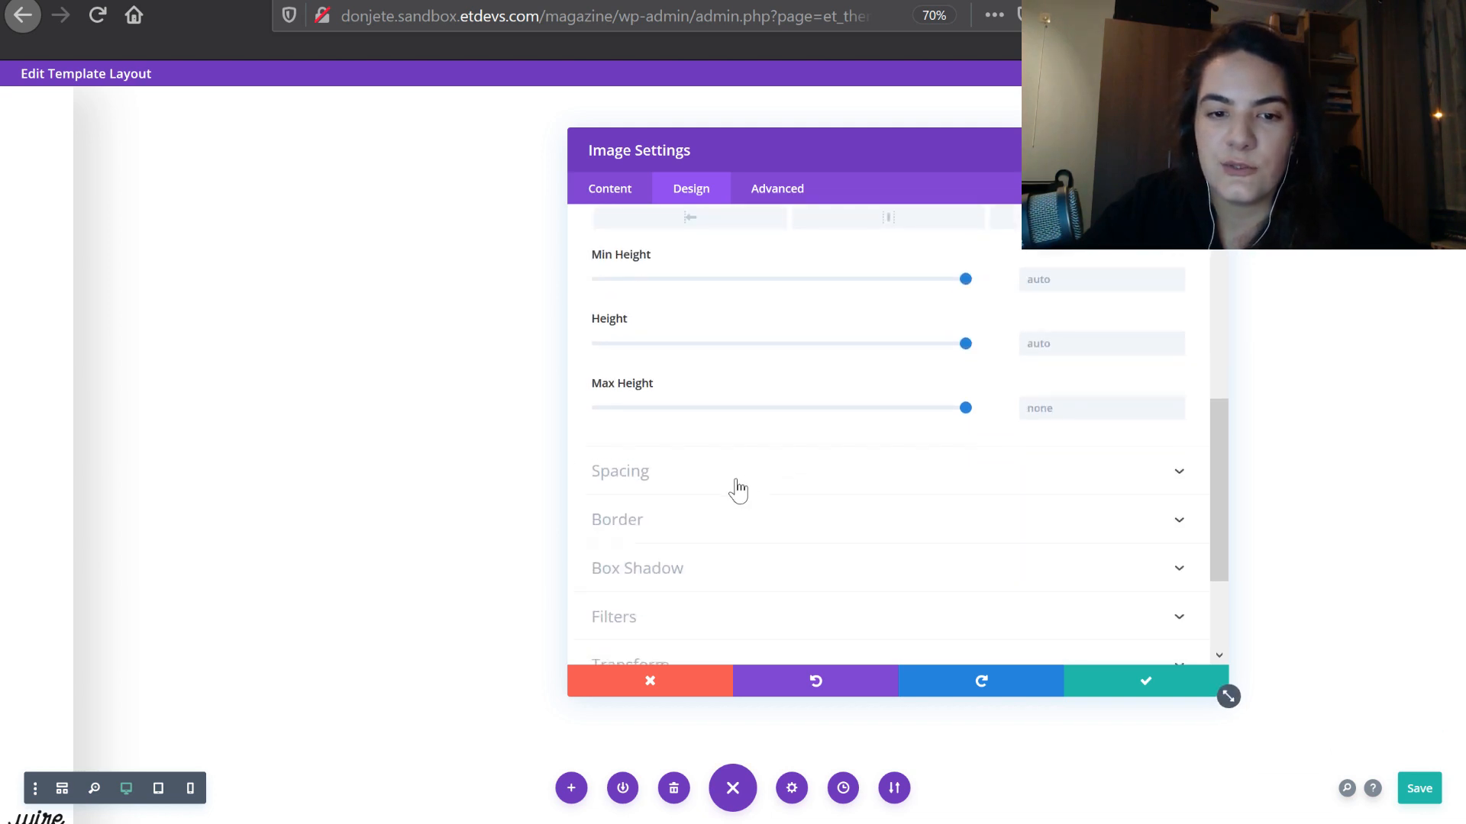
click(692, 544)
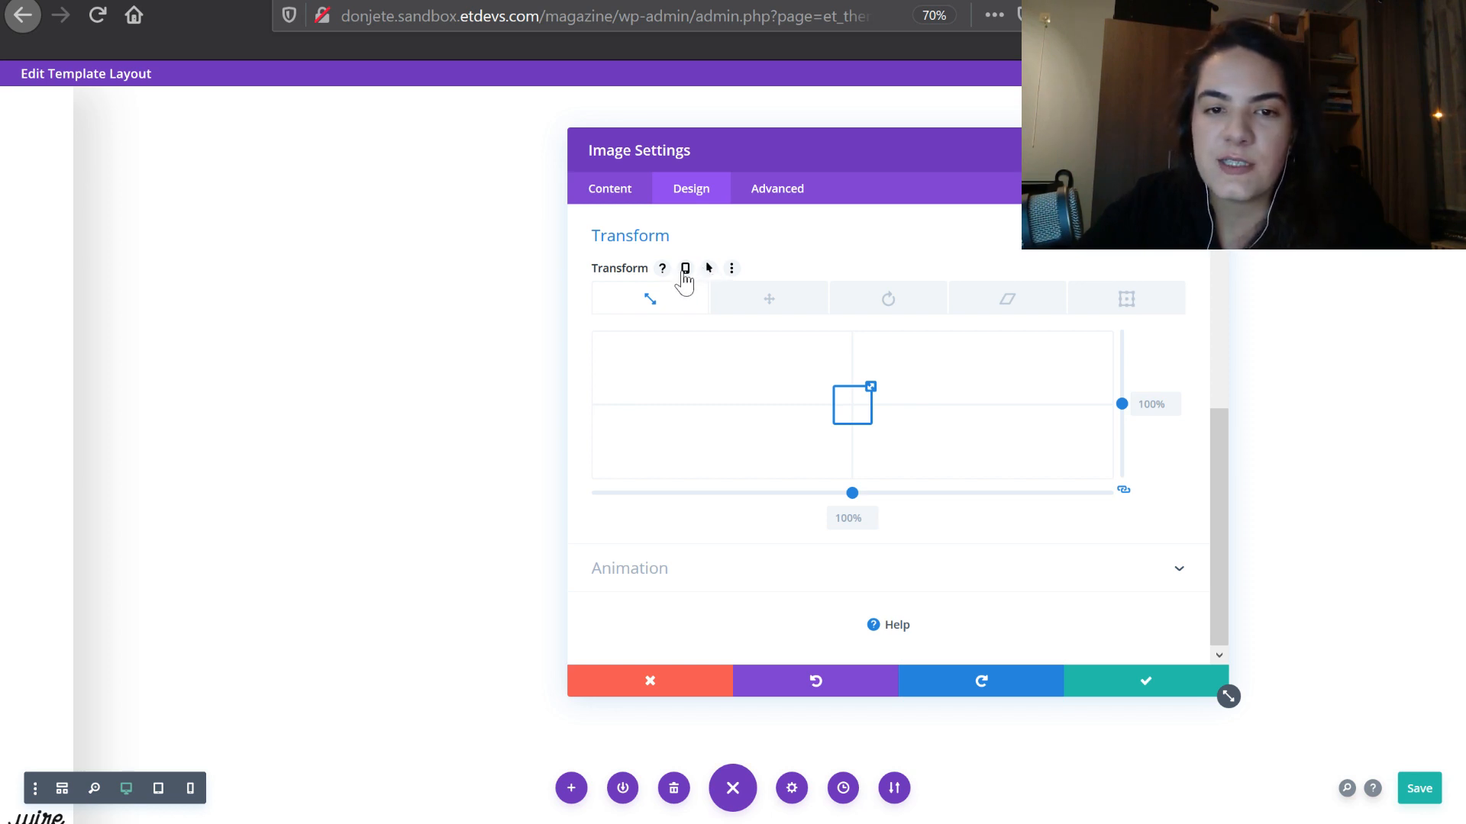
click(685, 273)
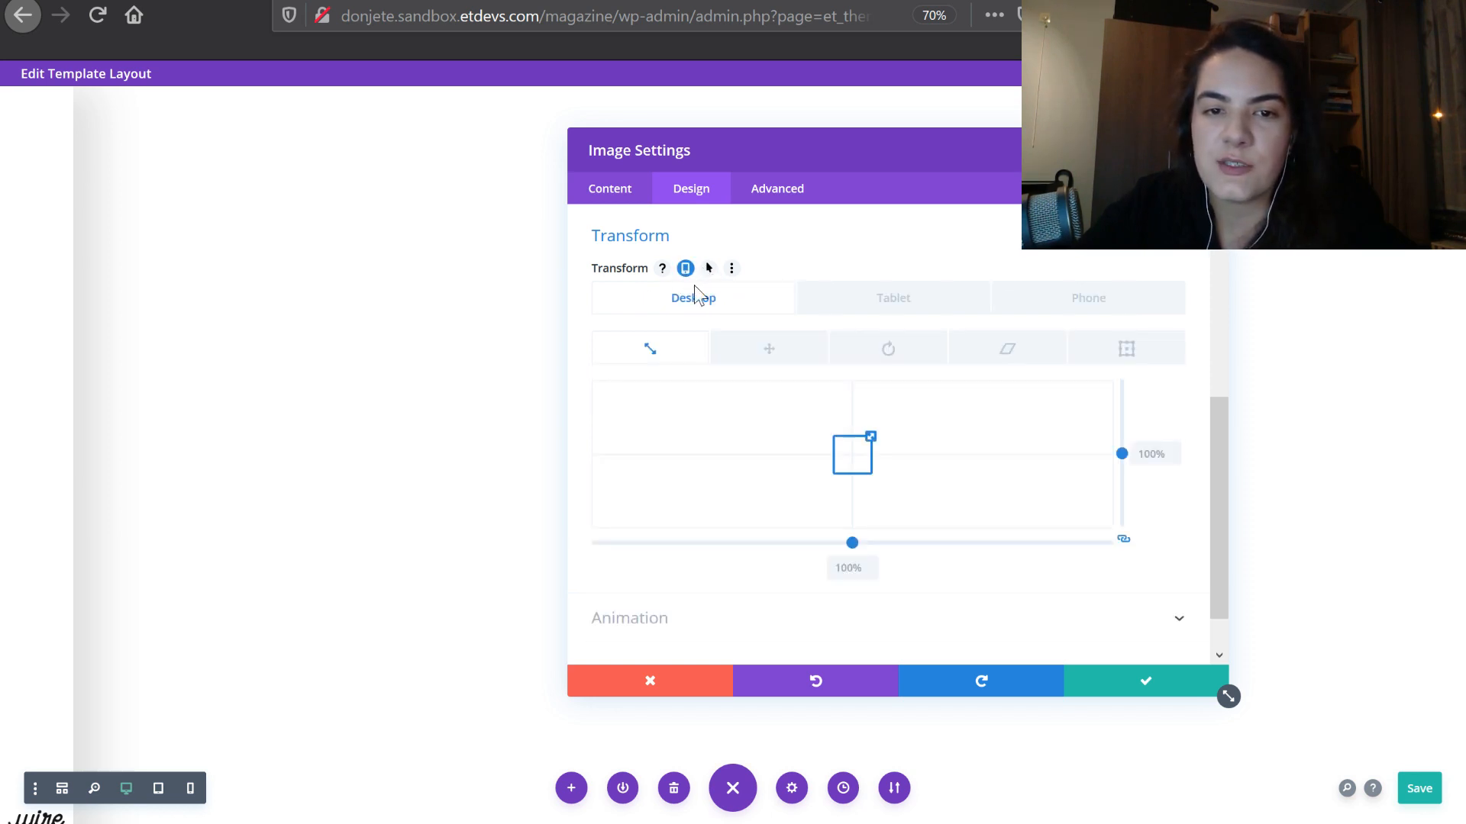
click(831, 303)
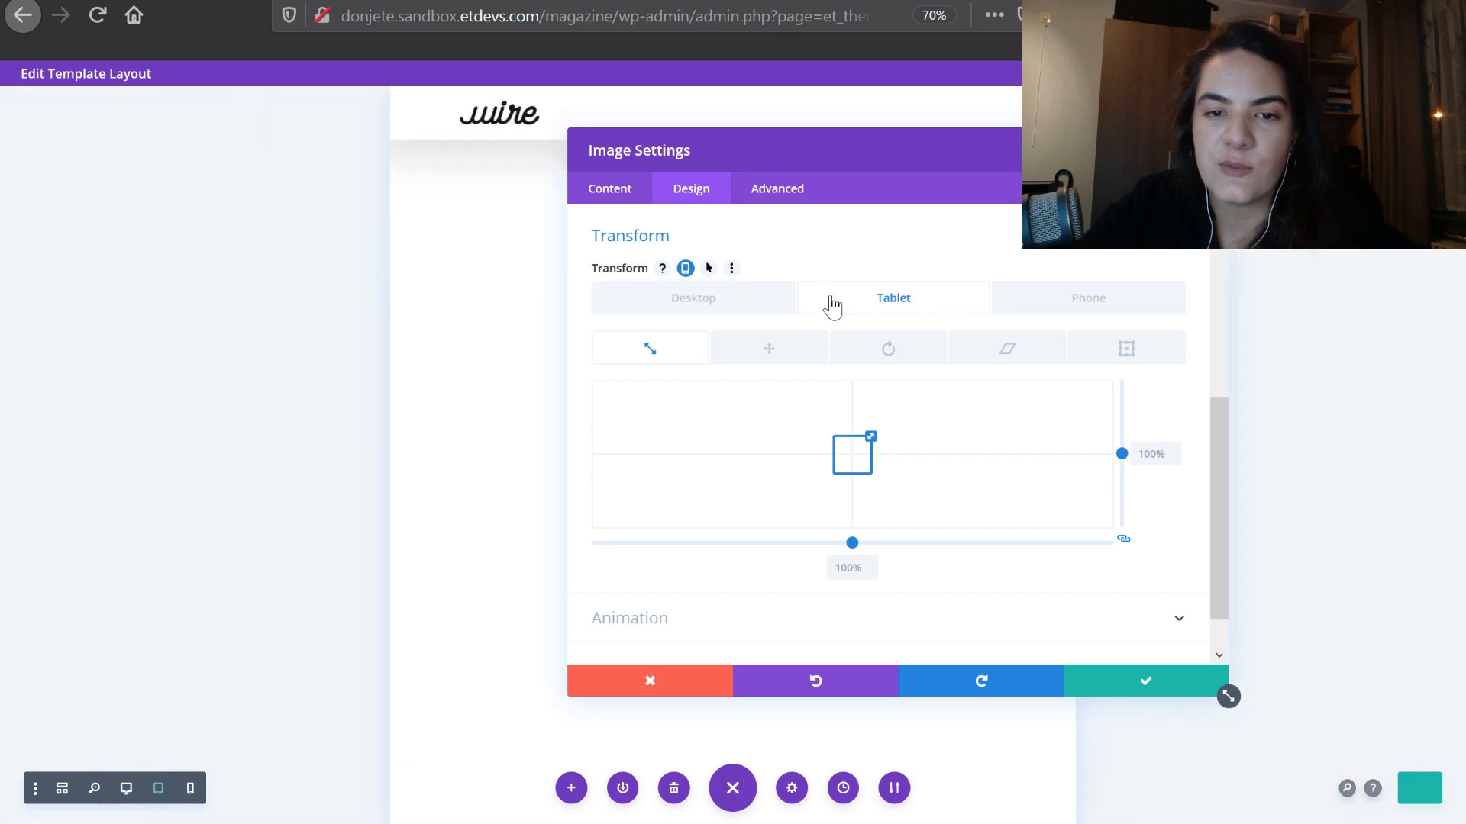
click(699, 305)
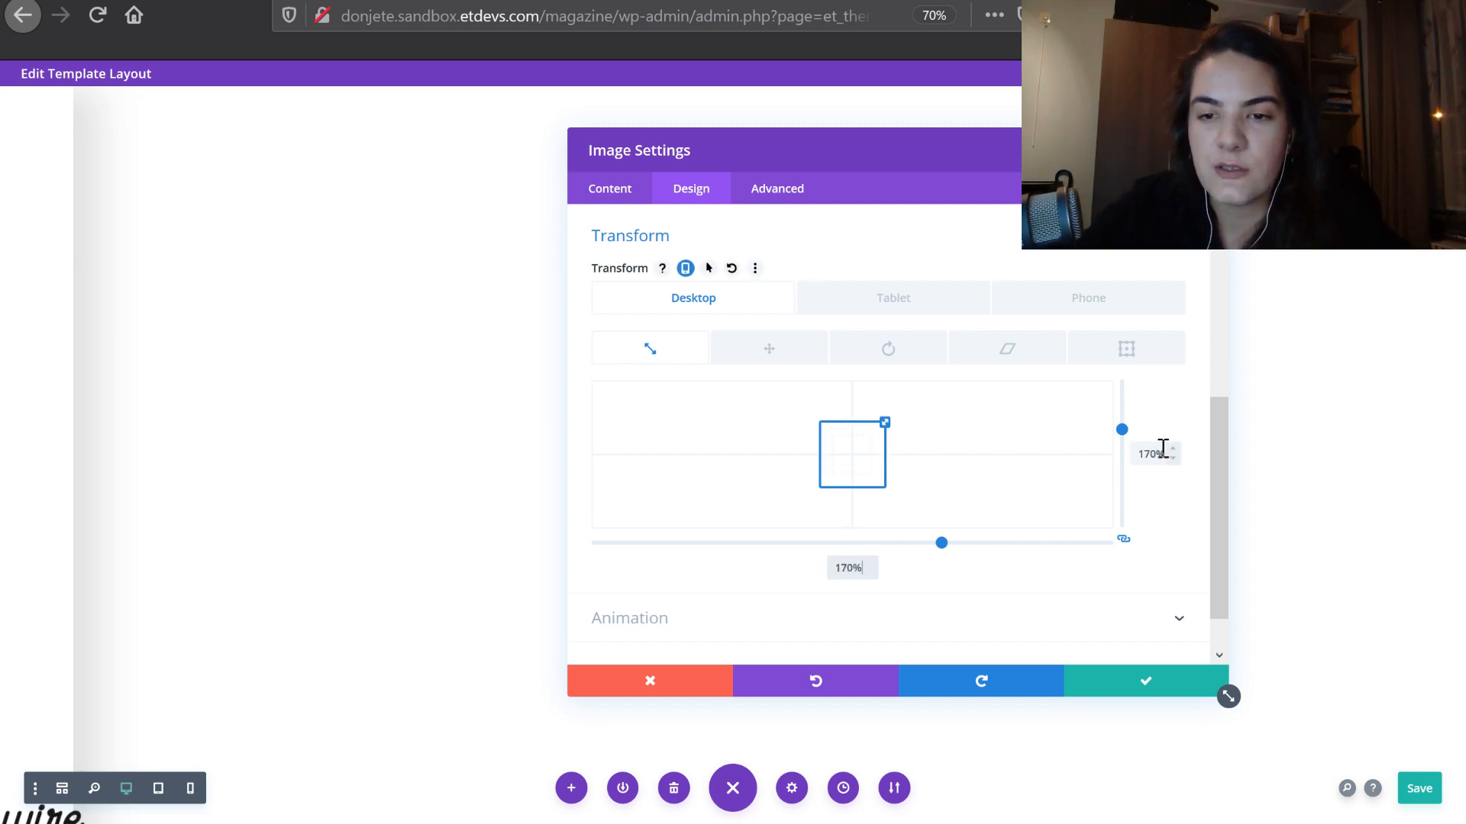
Set the logo image's tablet transform scale to 100% in both directions
click(907, 305)
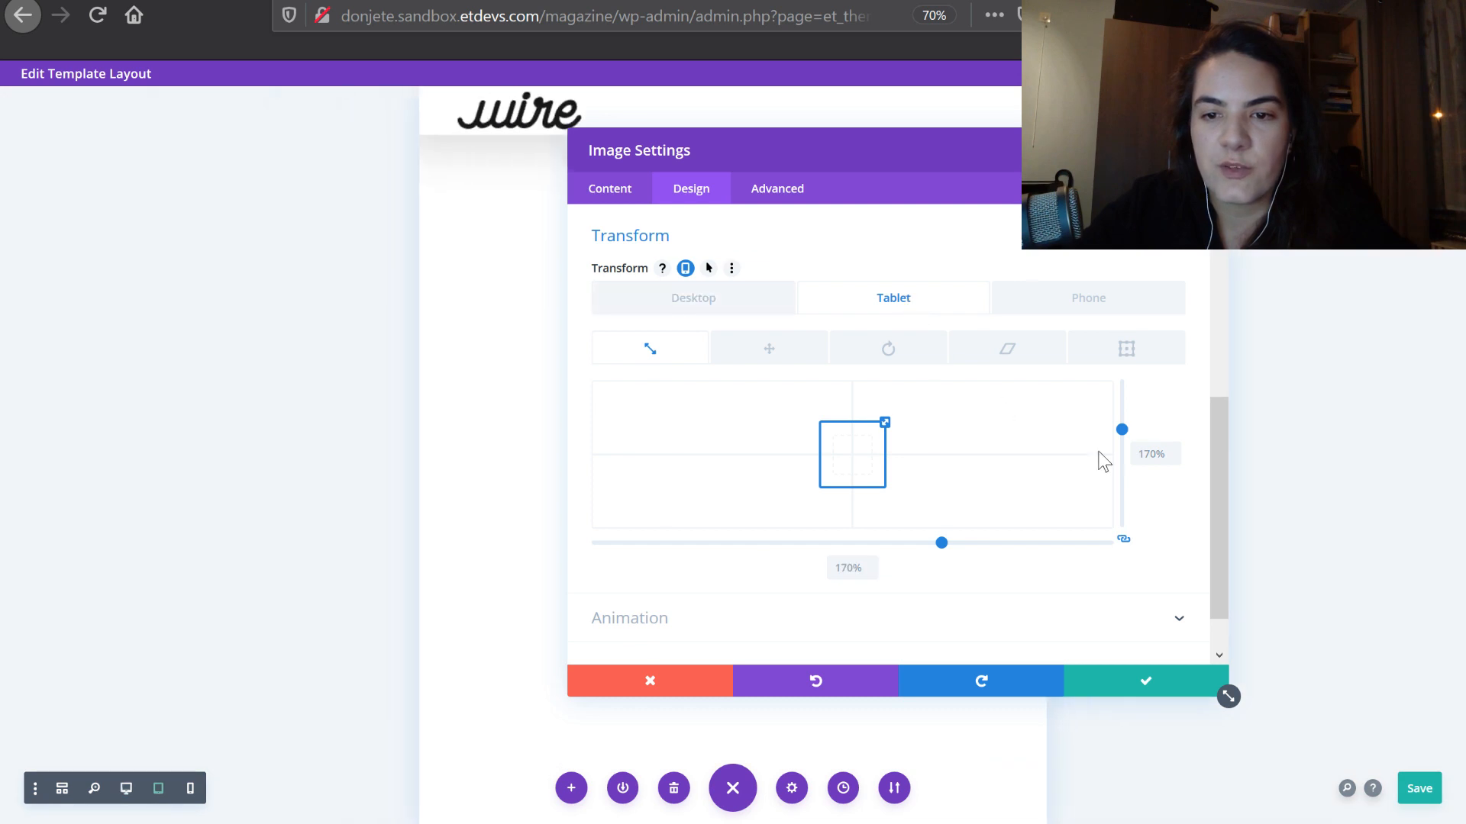
click(839, 566)
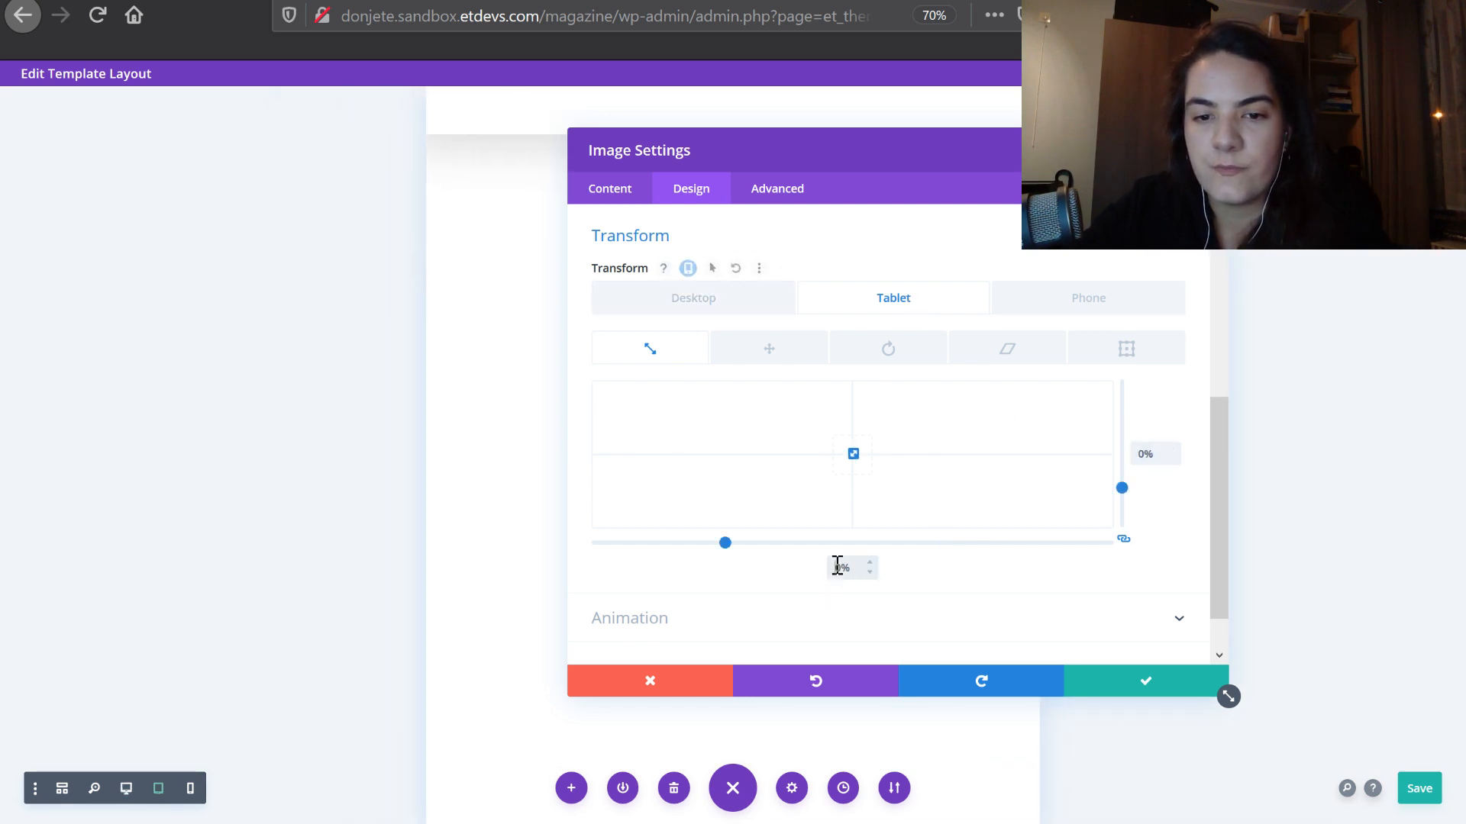
triple_click(1153, 452)
text(100)
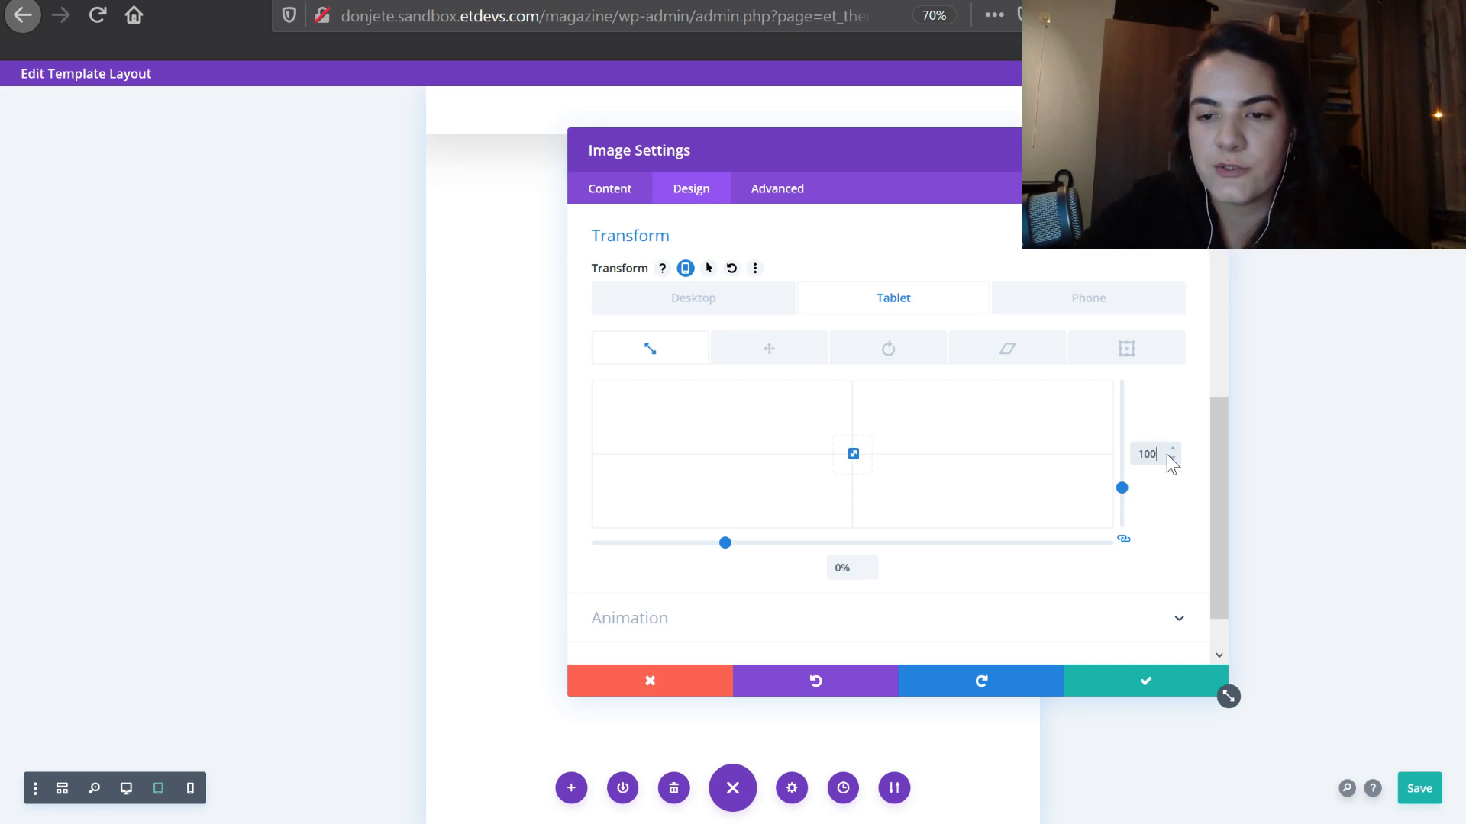
key(Return)
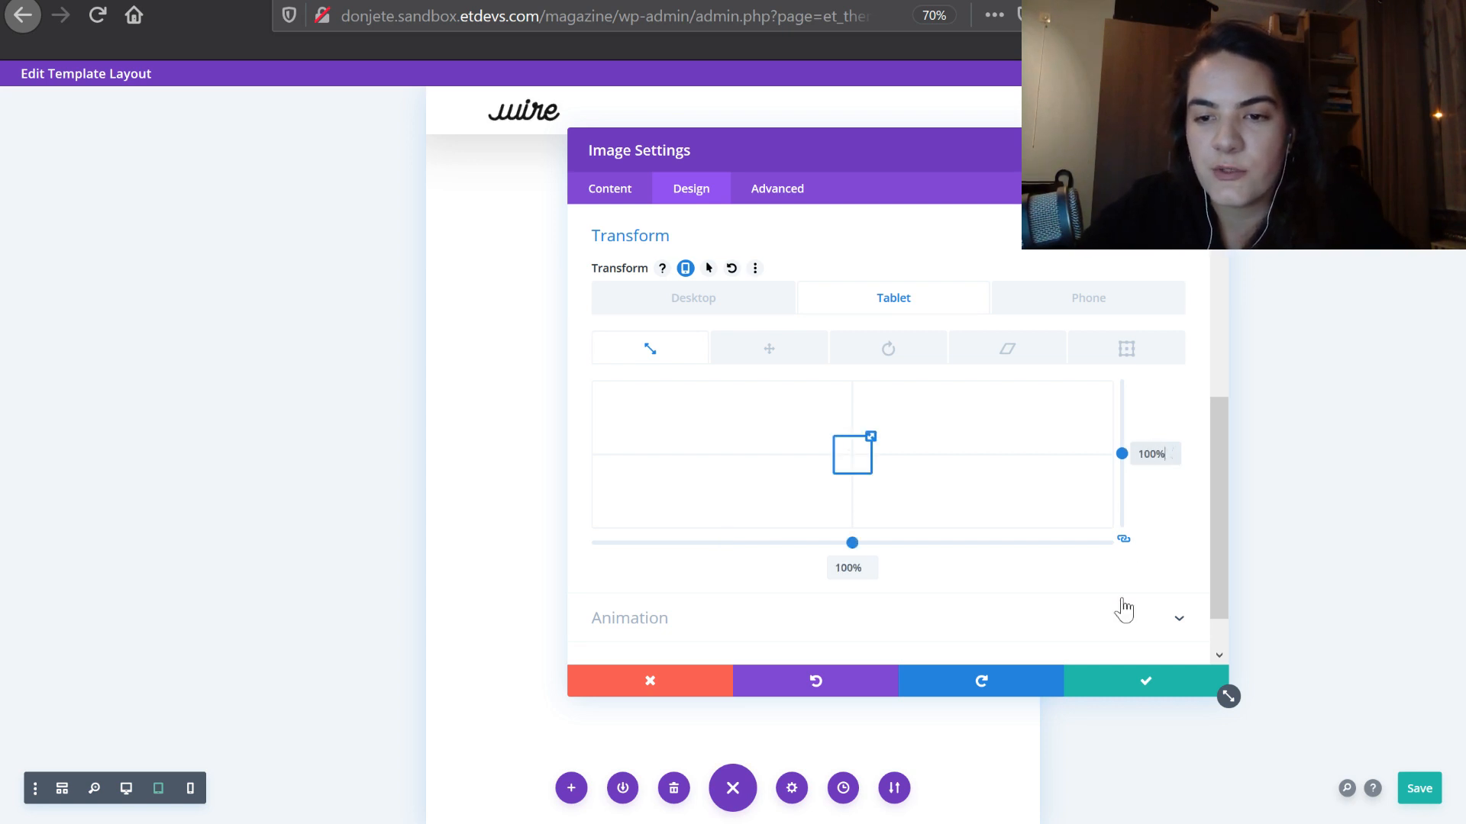
Set the logo image's desktop horizontal transform translate to 1vw
click(730, 314)
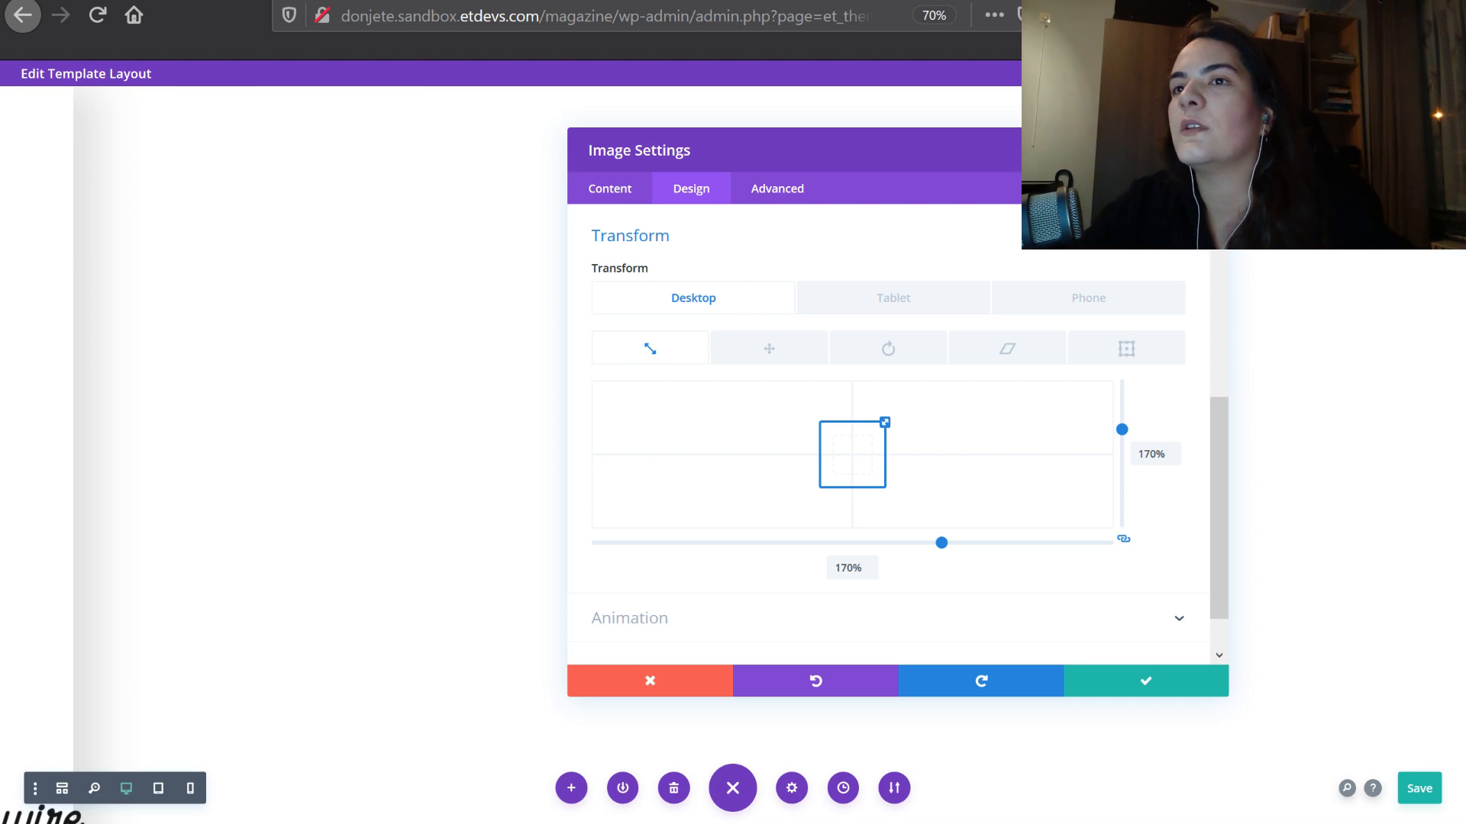
click(769, 365)
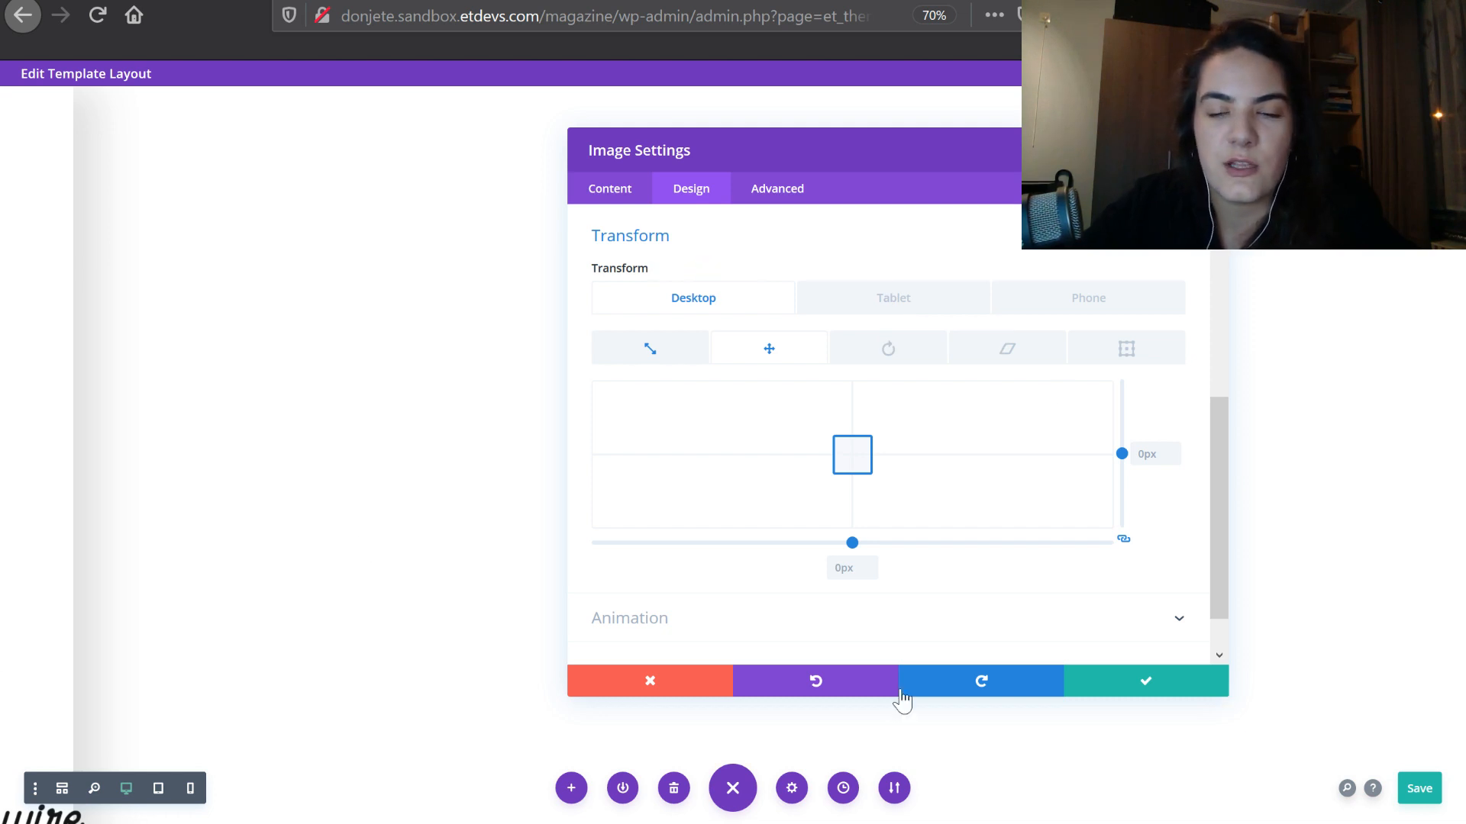
click(843, 568)
text(1px)
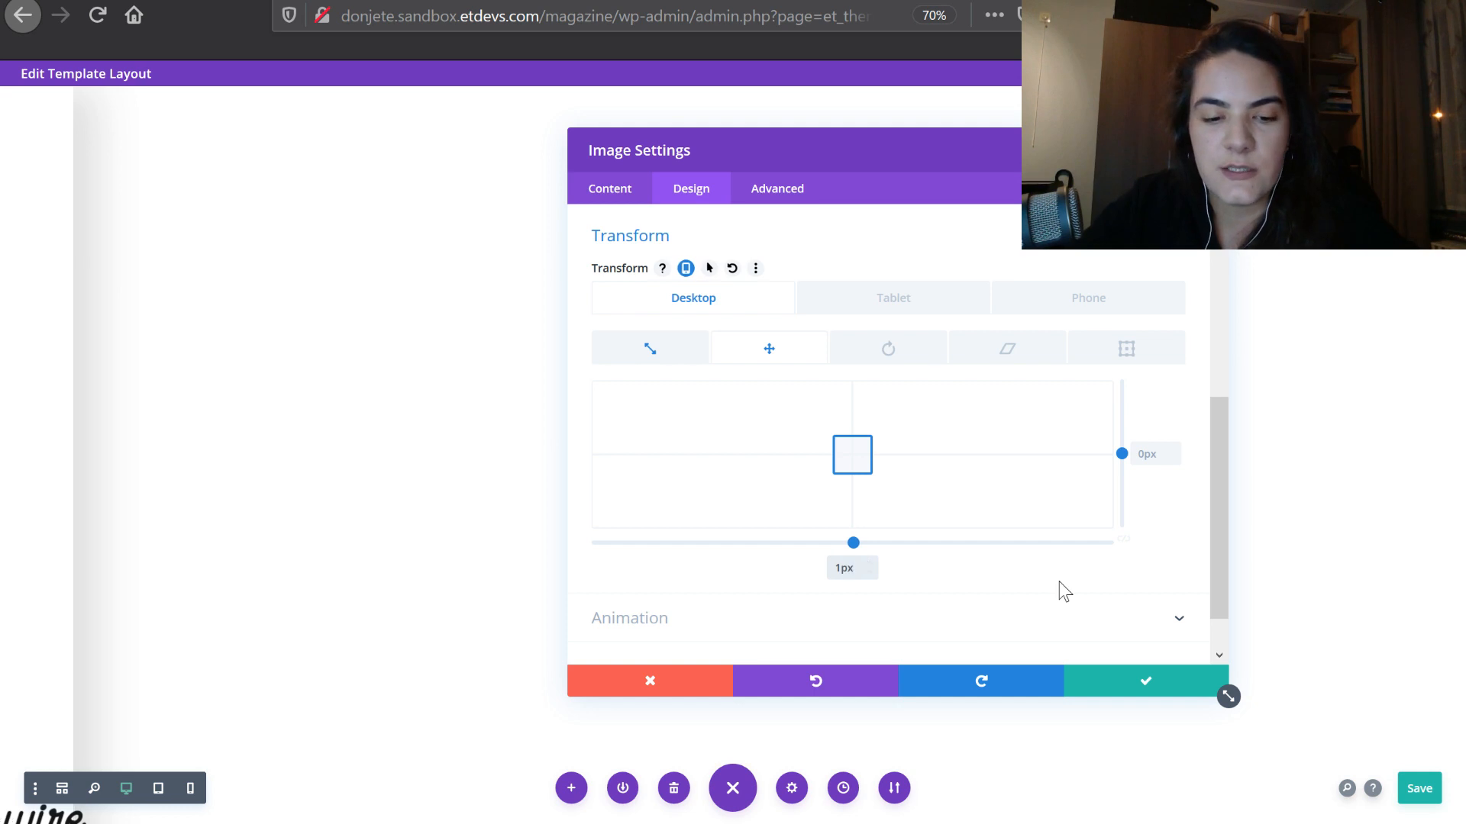
text(v)
key(BackSpace)
key(BackSpace)
text(vw)
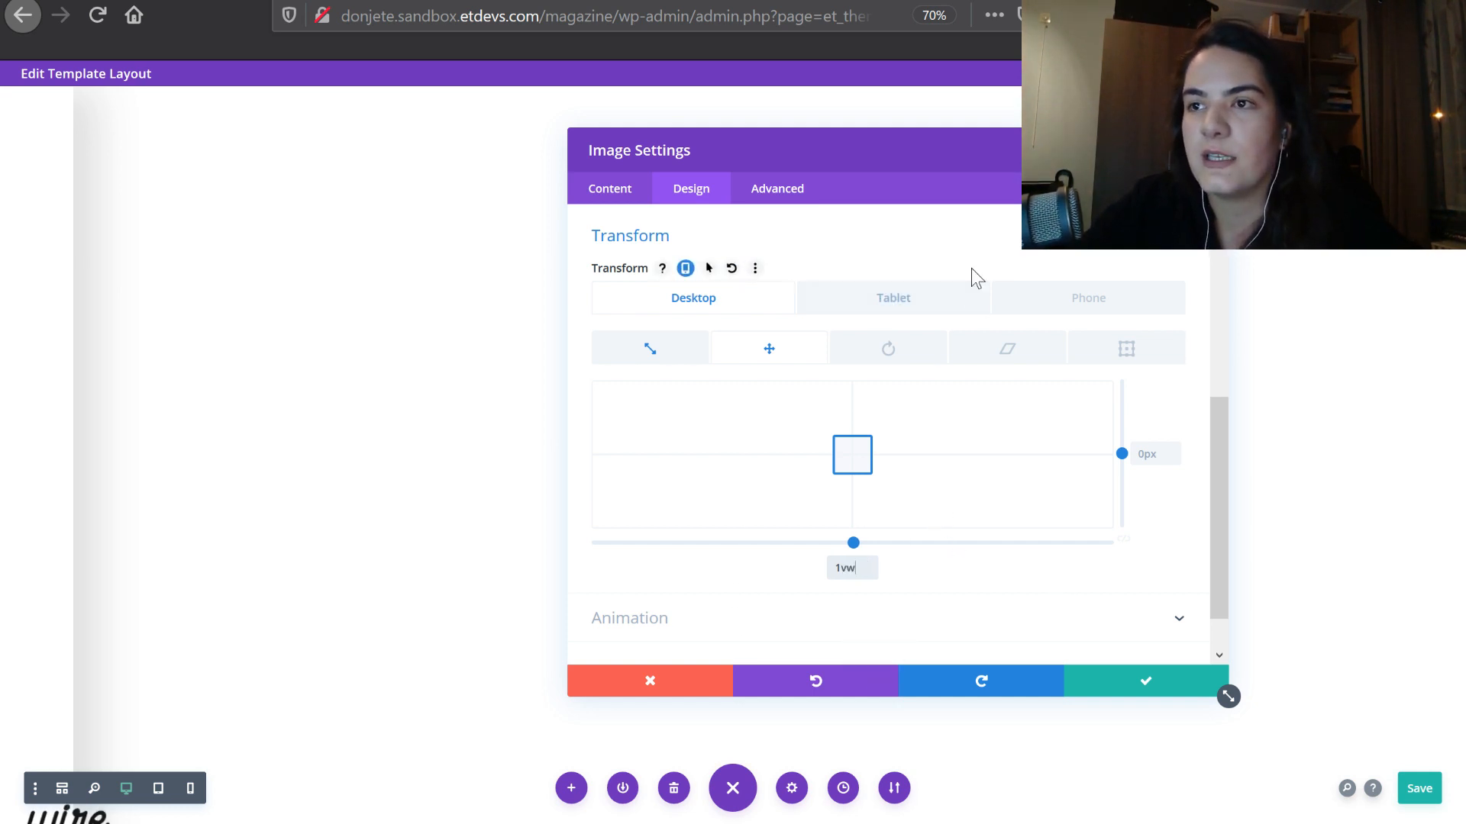
Set the logo image's tablet horizontal translate to 0vw and accept the image settings
click(880, 309)
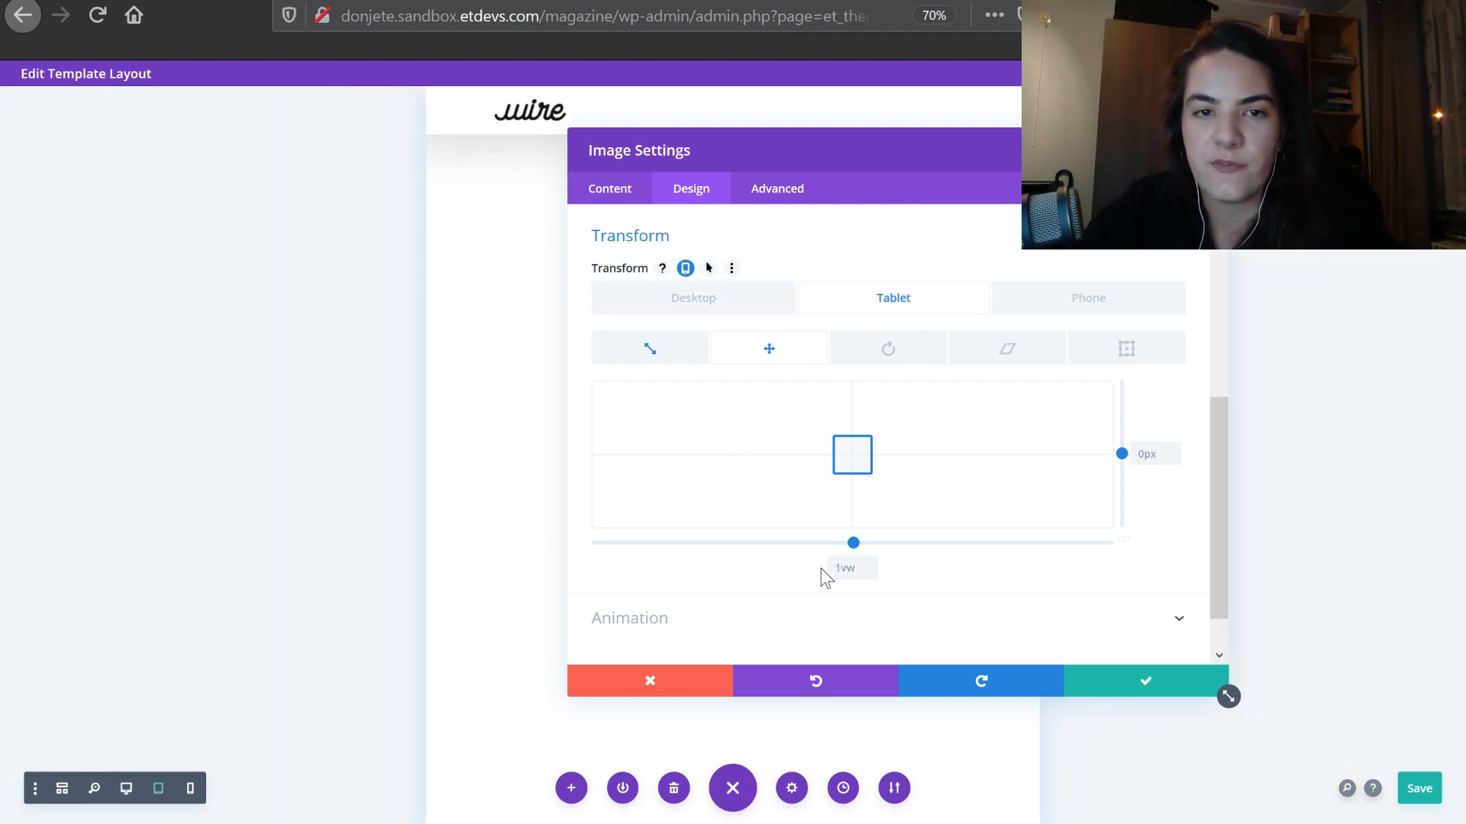
click(844, 568)
text(0vw)
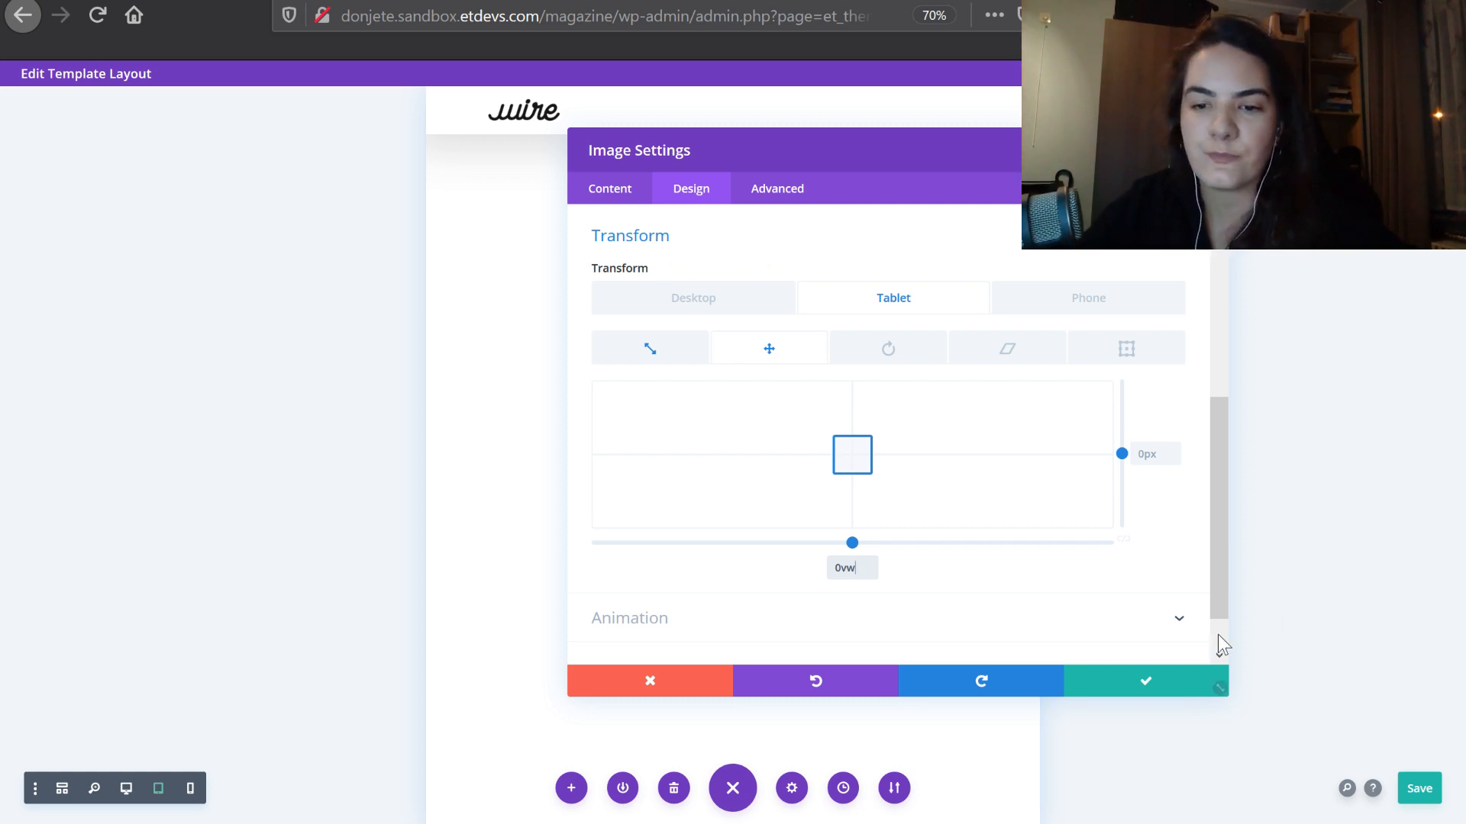
click(1146, 681)
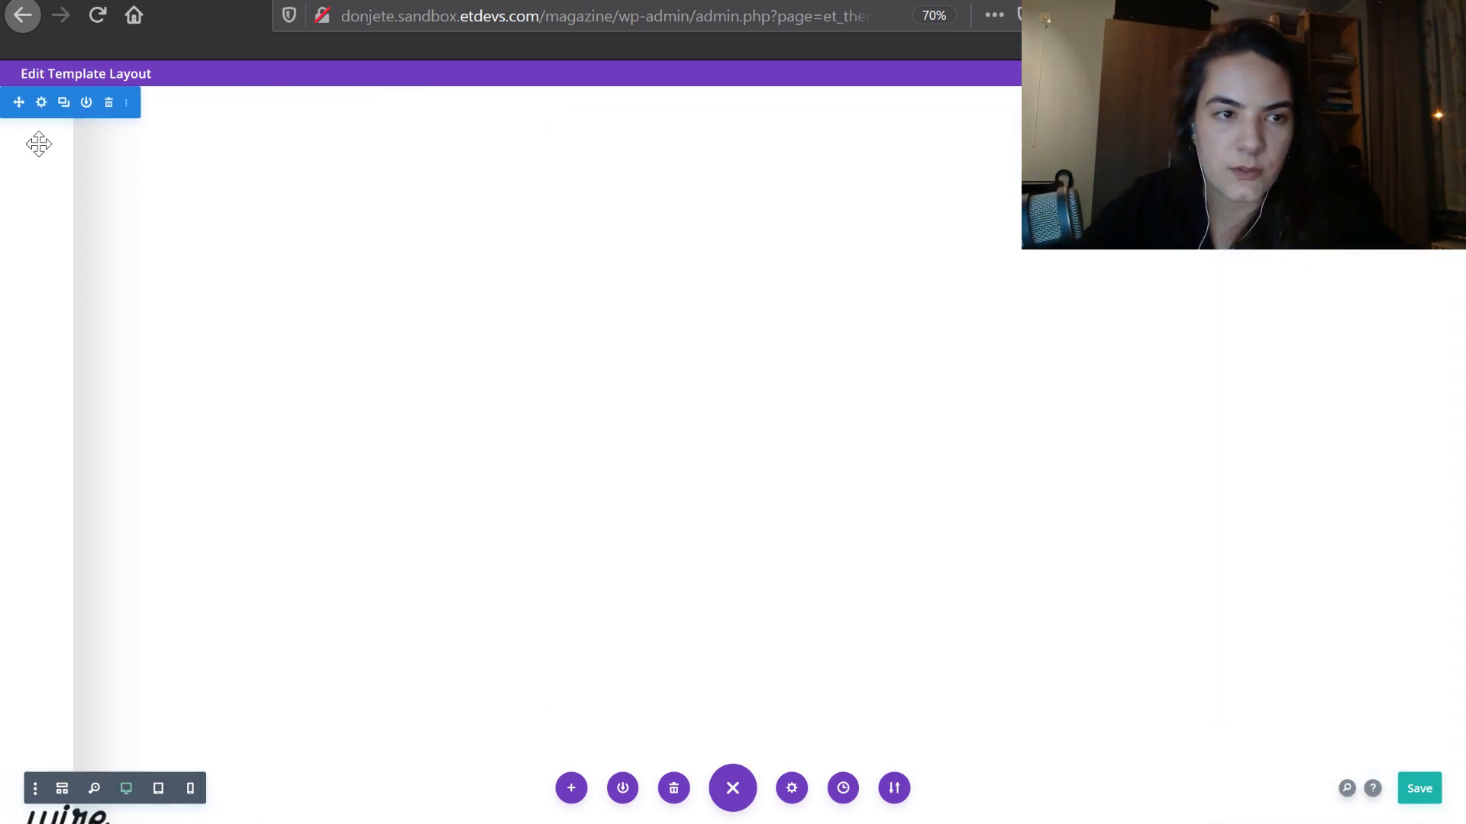
Check the section's Main Element custom CSS for the desktop and hover states and close its settings
click(39, 101)
click(790, 185)
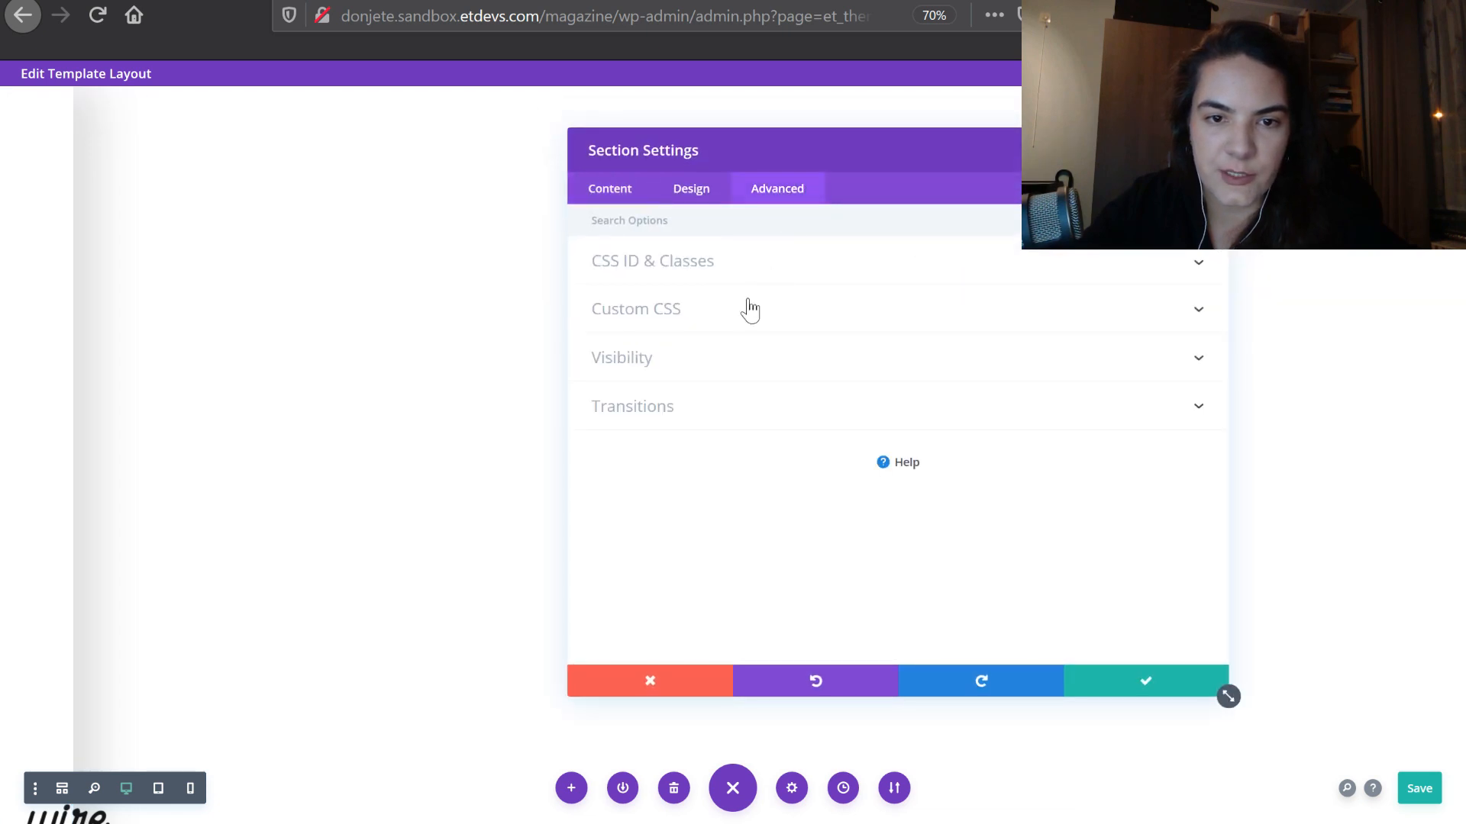
click(746, 310)
scroll(805, 504, down, 1)
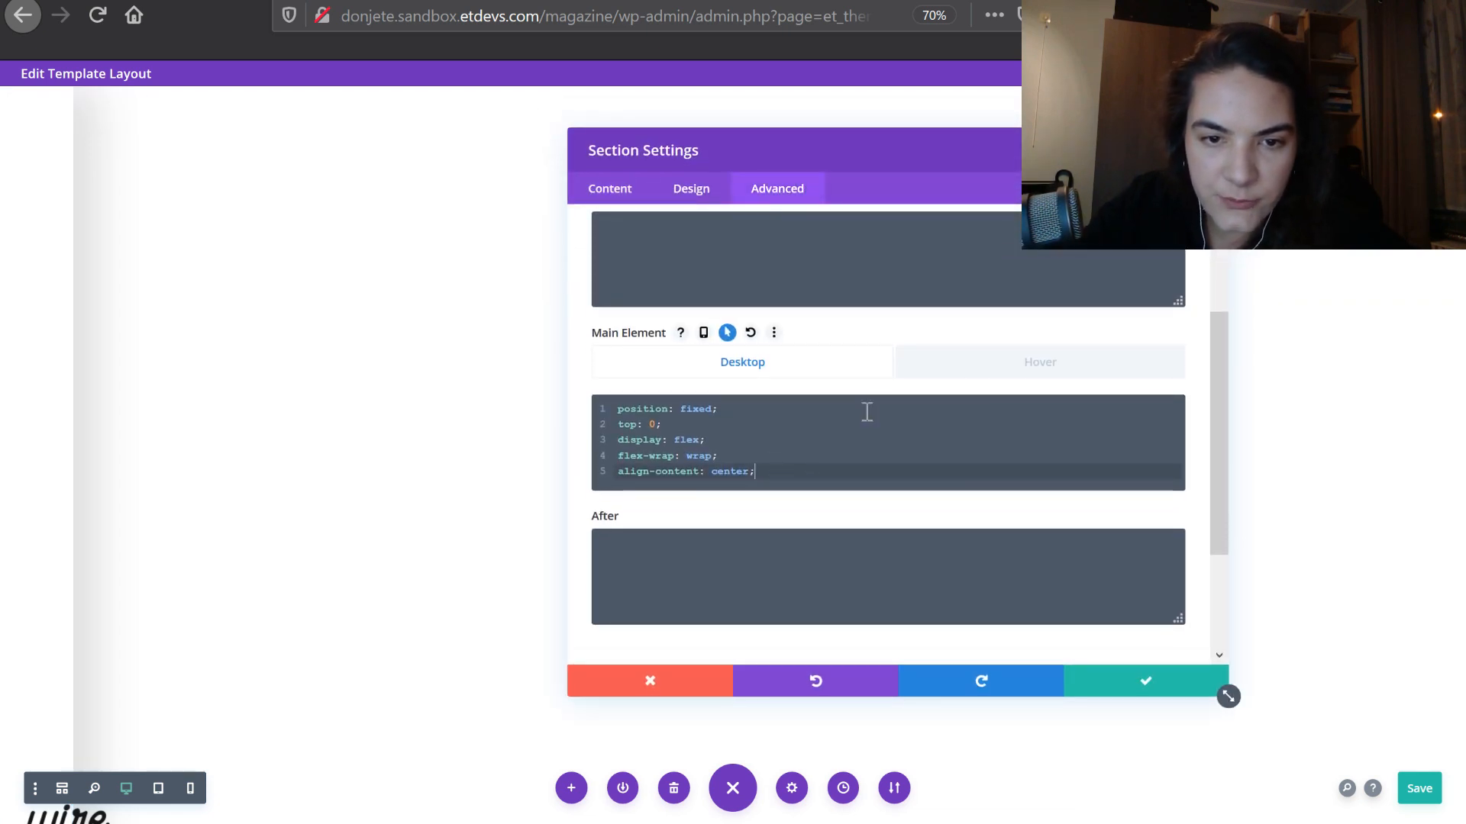
click(1035, 364)
click(837, 376)
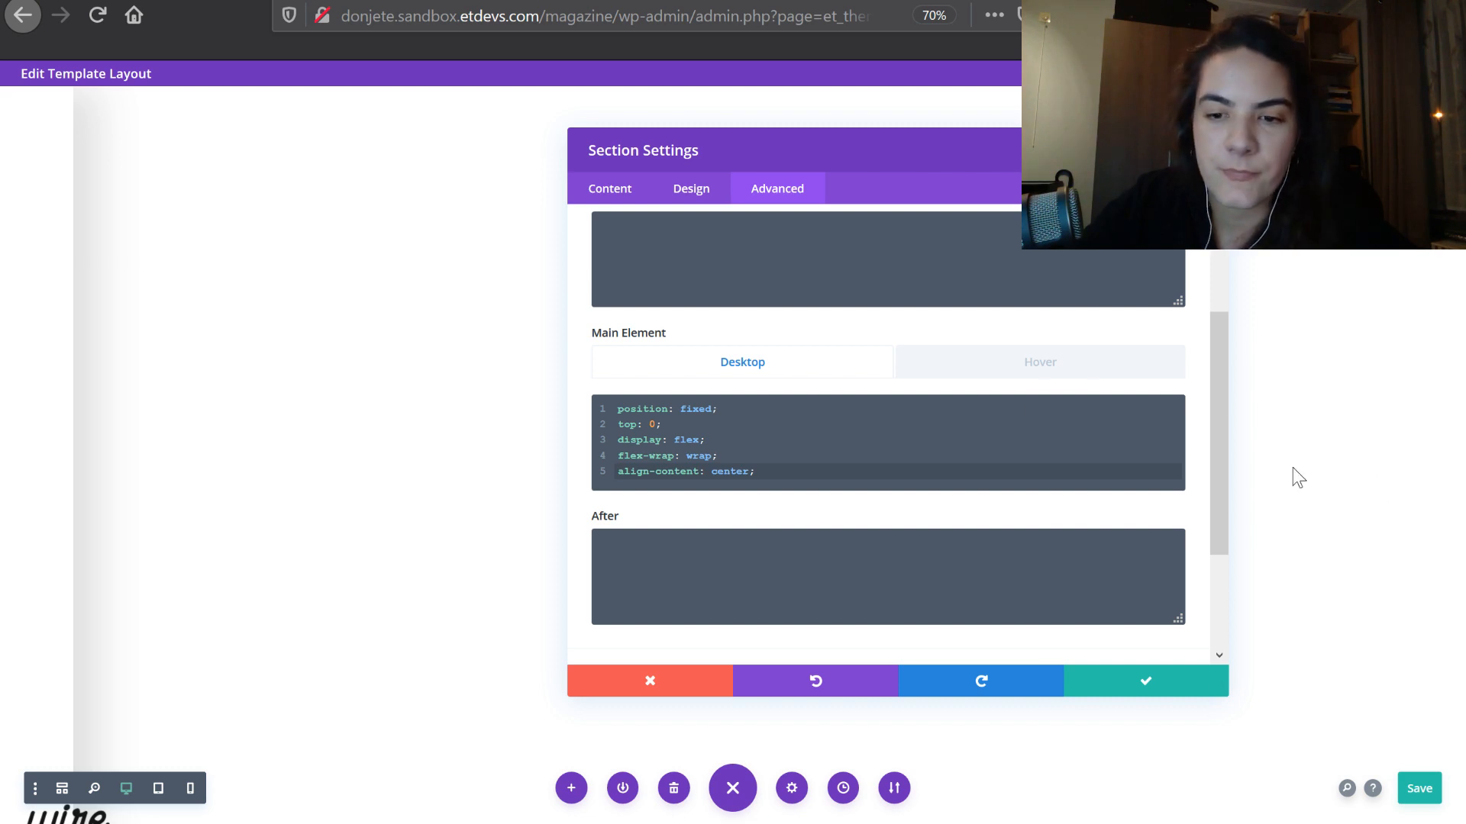
click(1116, 683)
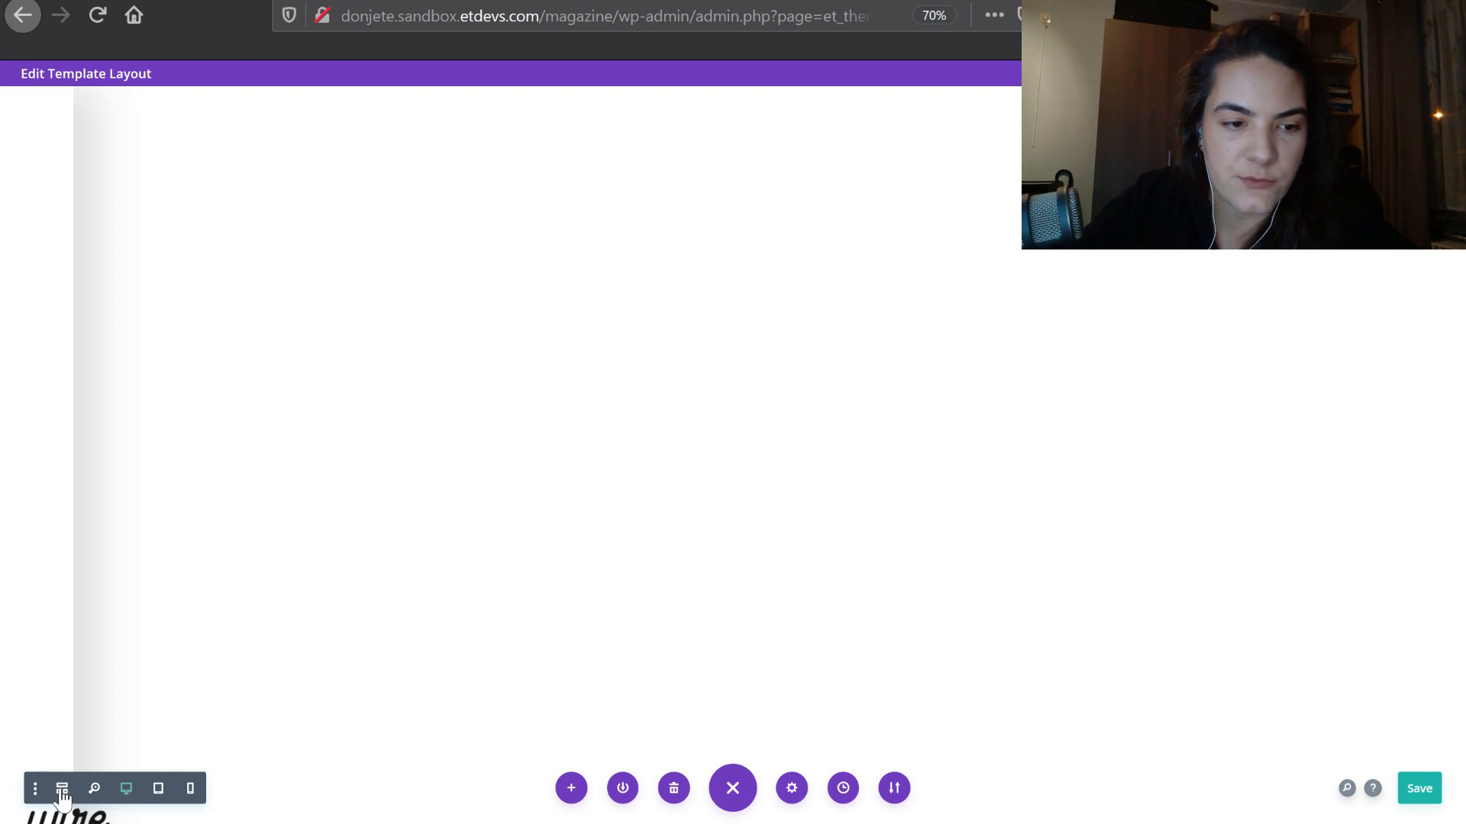
Check the row's custom CSS fields, opening its settings from wireframe view, and close the settings
click(62, 794)
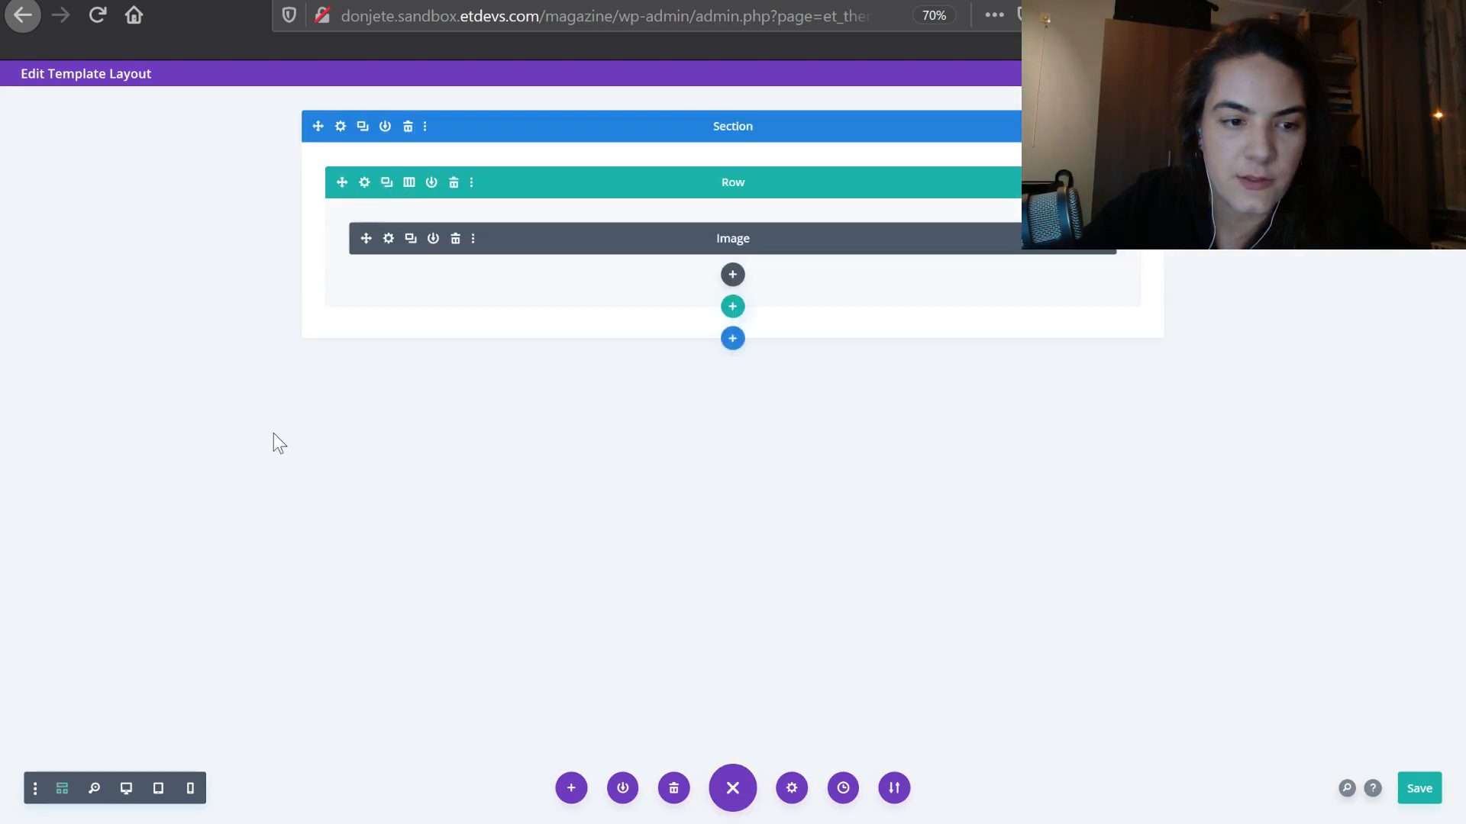
click(364, 182)
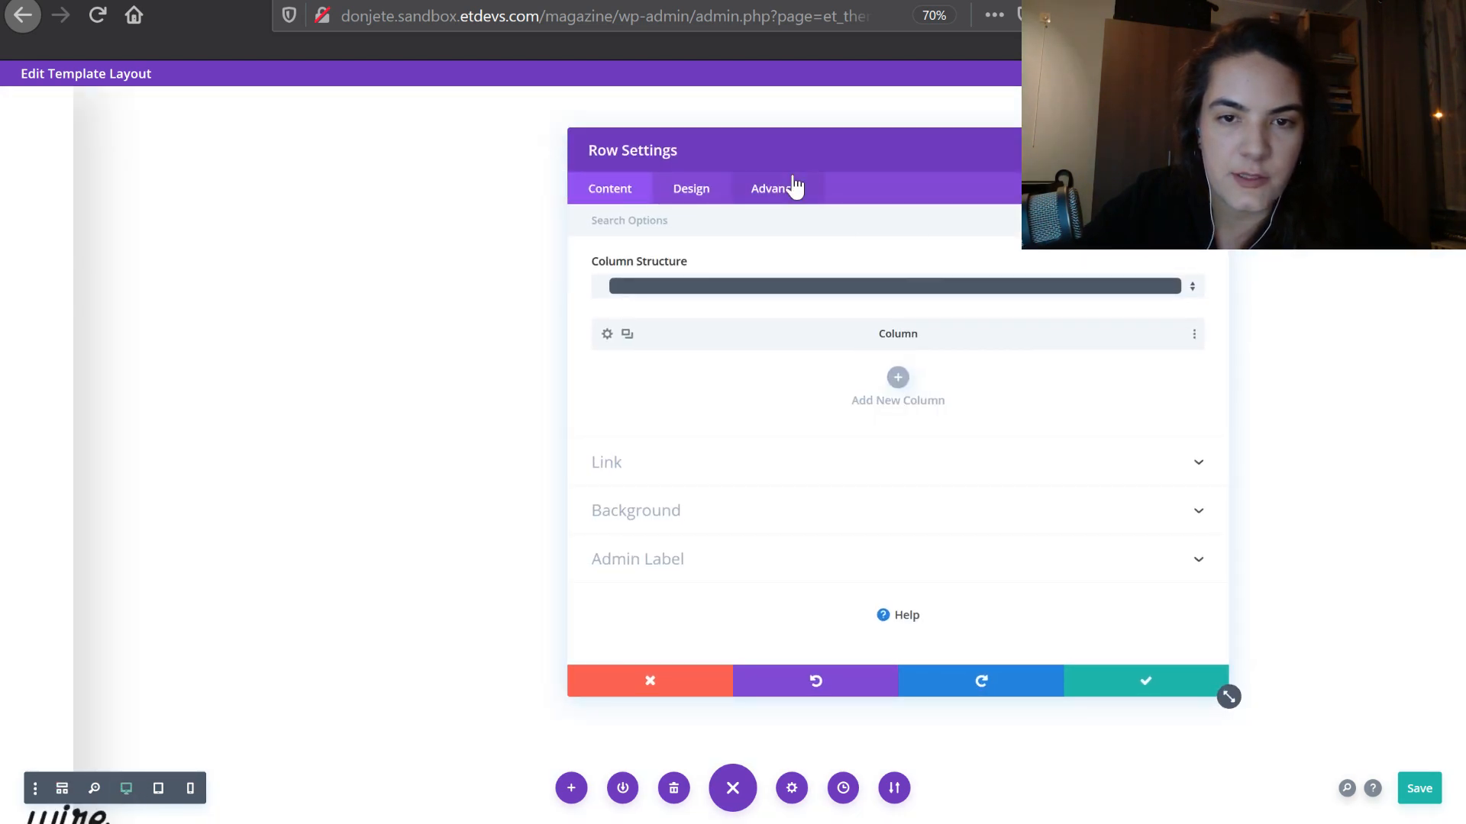
click(786, 188)
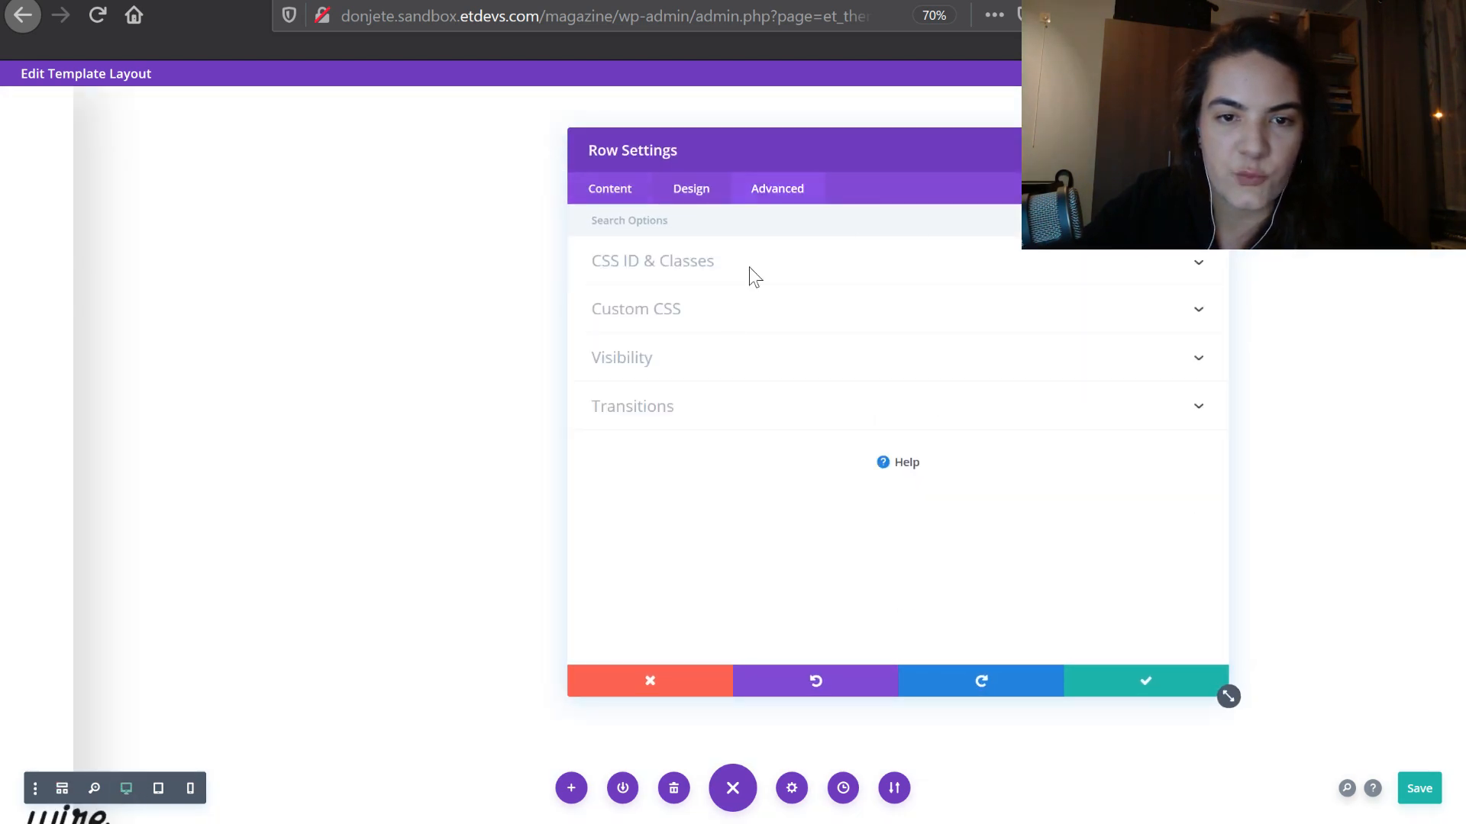
click(729, 324)
scroll(756, 399, down, 3)
scroll(756, 399, up, 3)
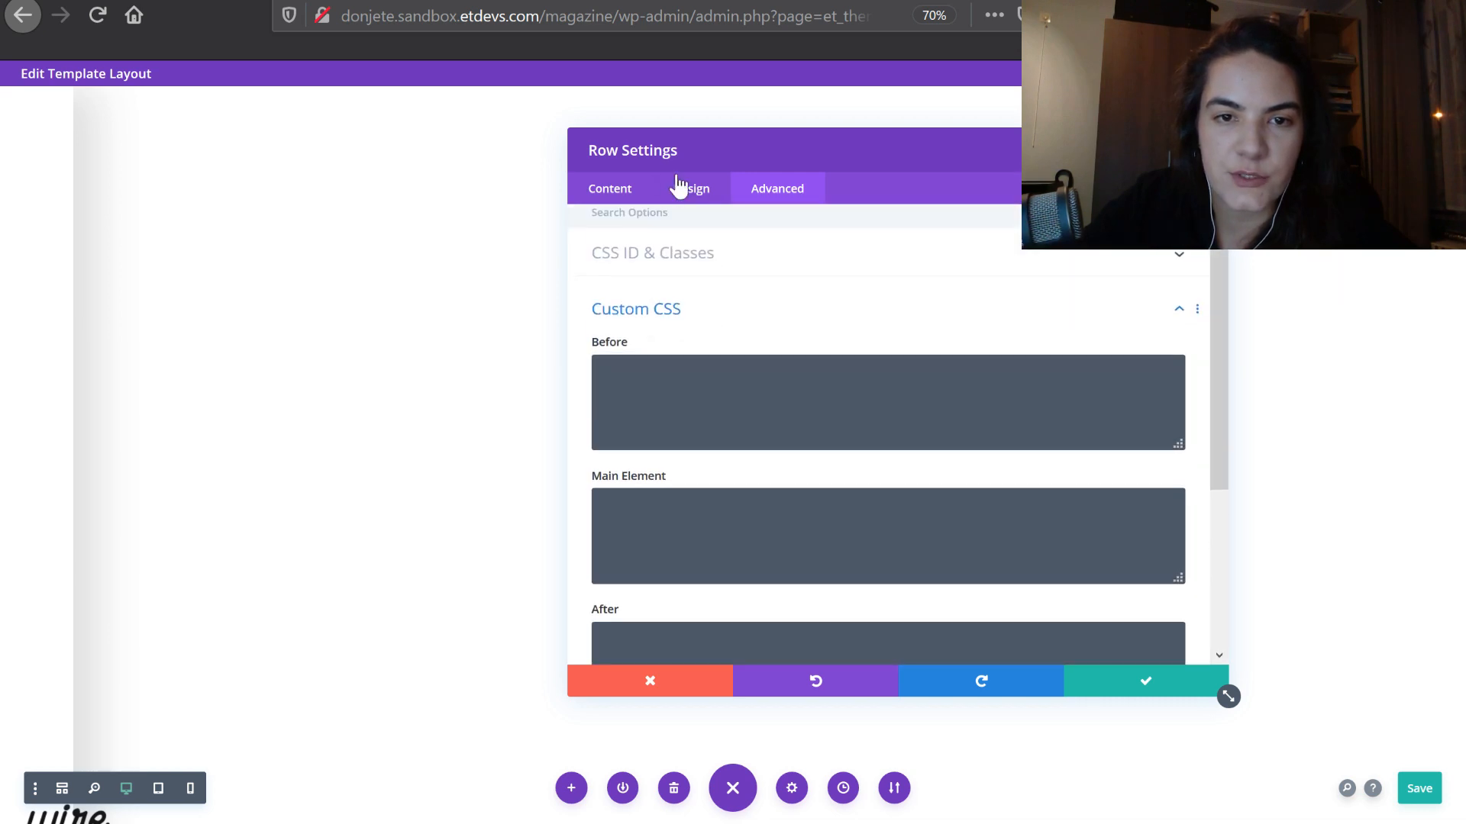
click(1161, 684)
Add a Menu module below the logo image from wireframe view, return to desktop view and accept its settings
click(64, 789)
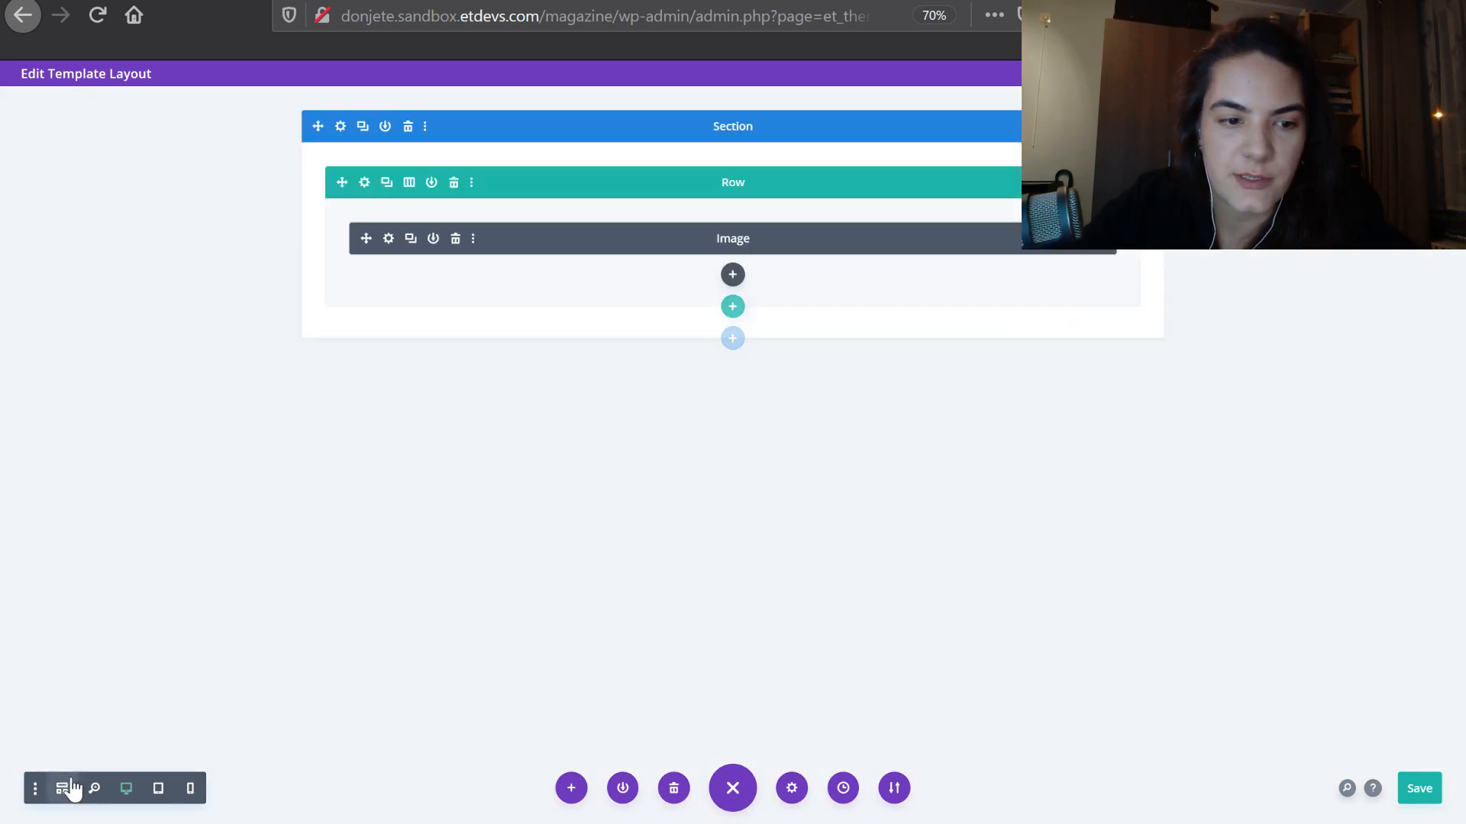
click(731, 274)
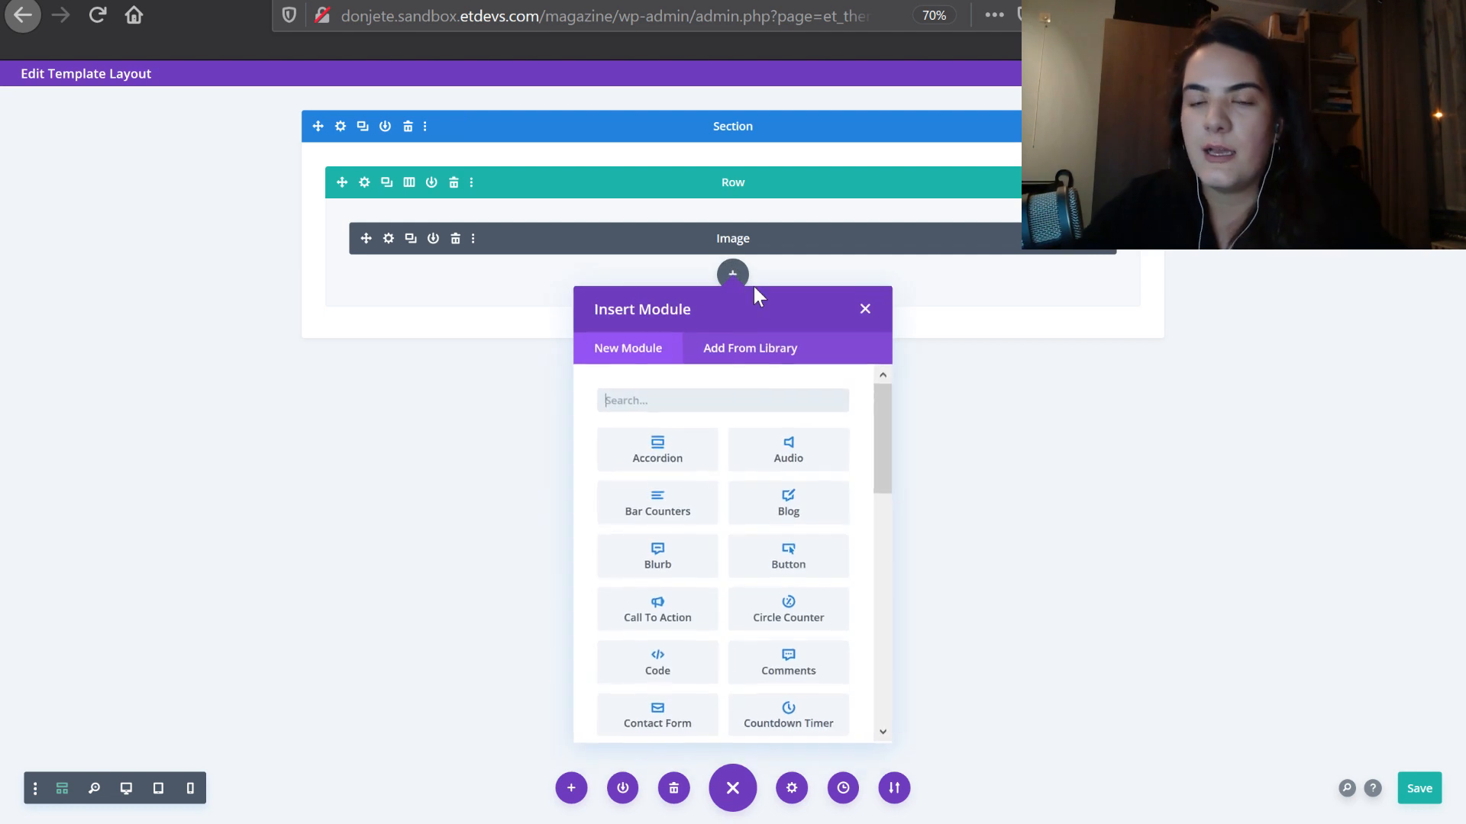
text(menu)
key(Return)
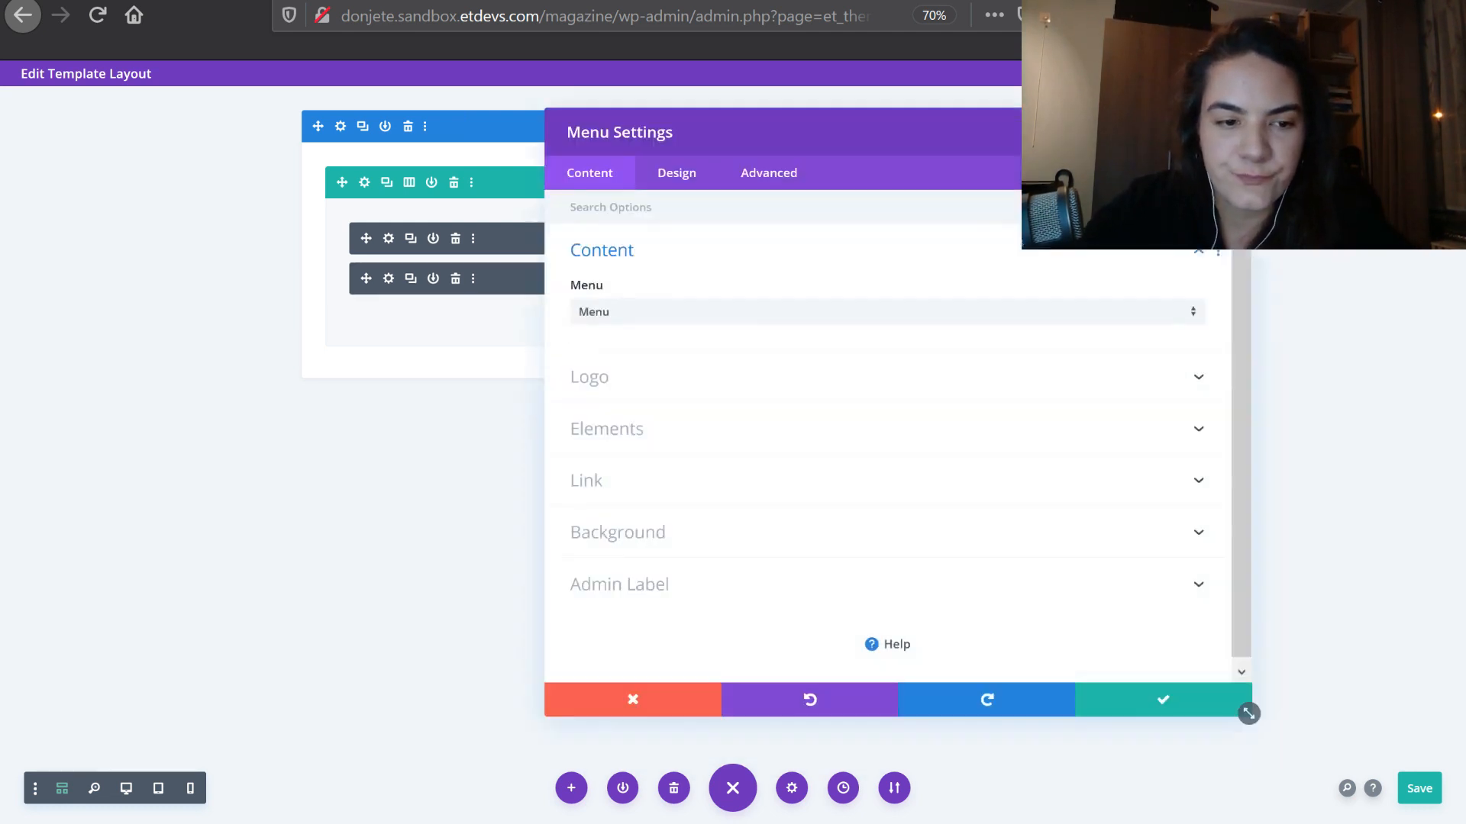
click(126, 788)
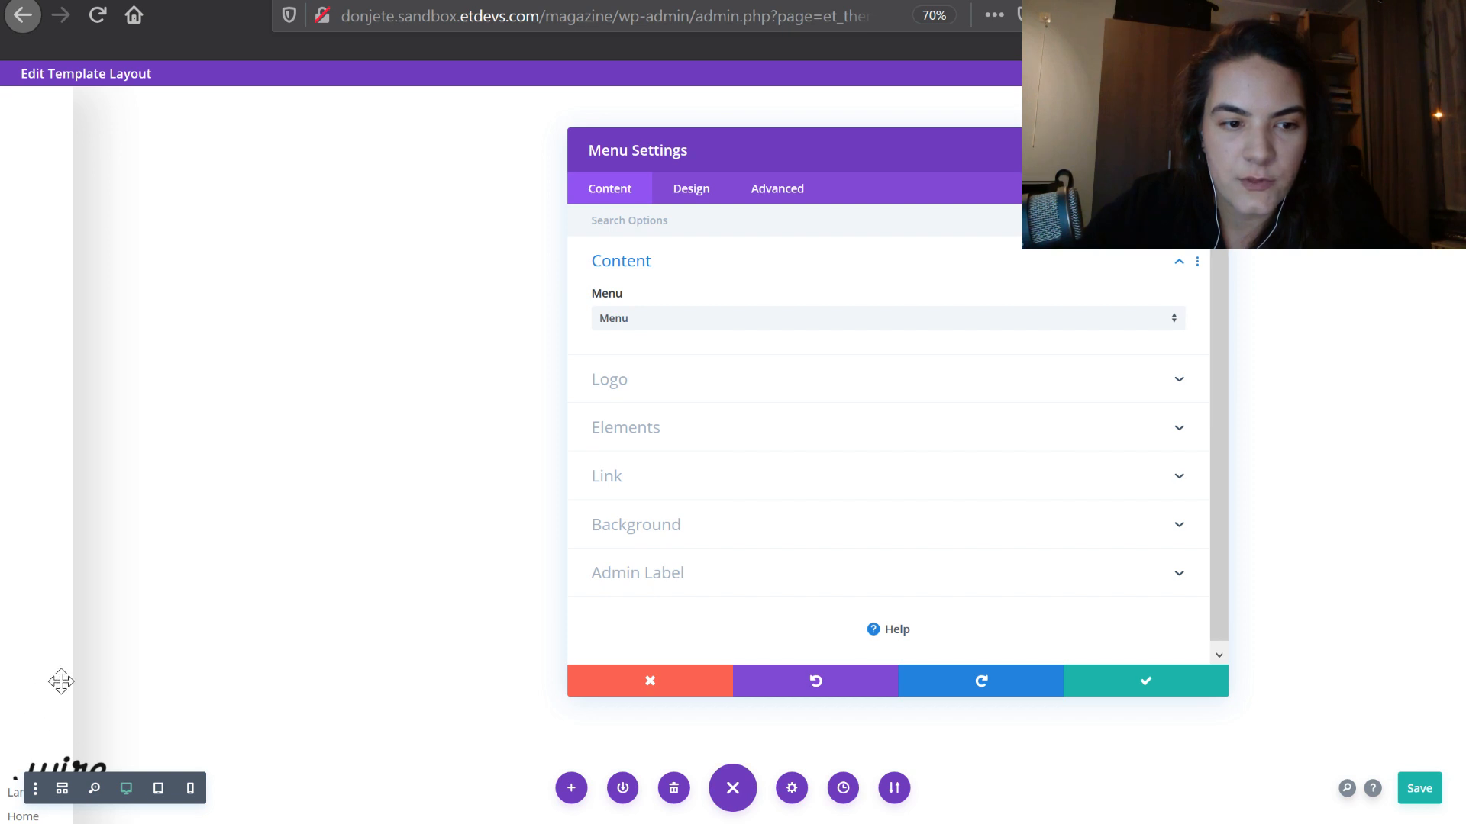
click(1221, 690)
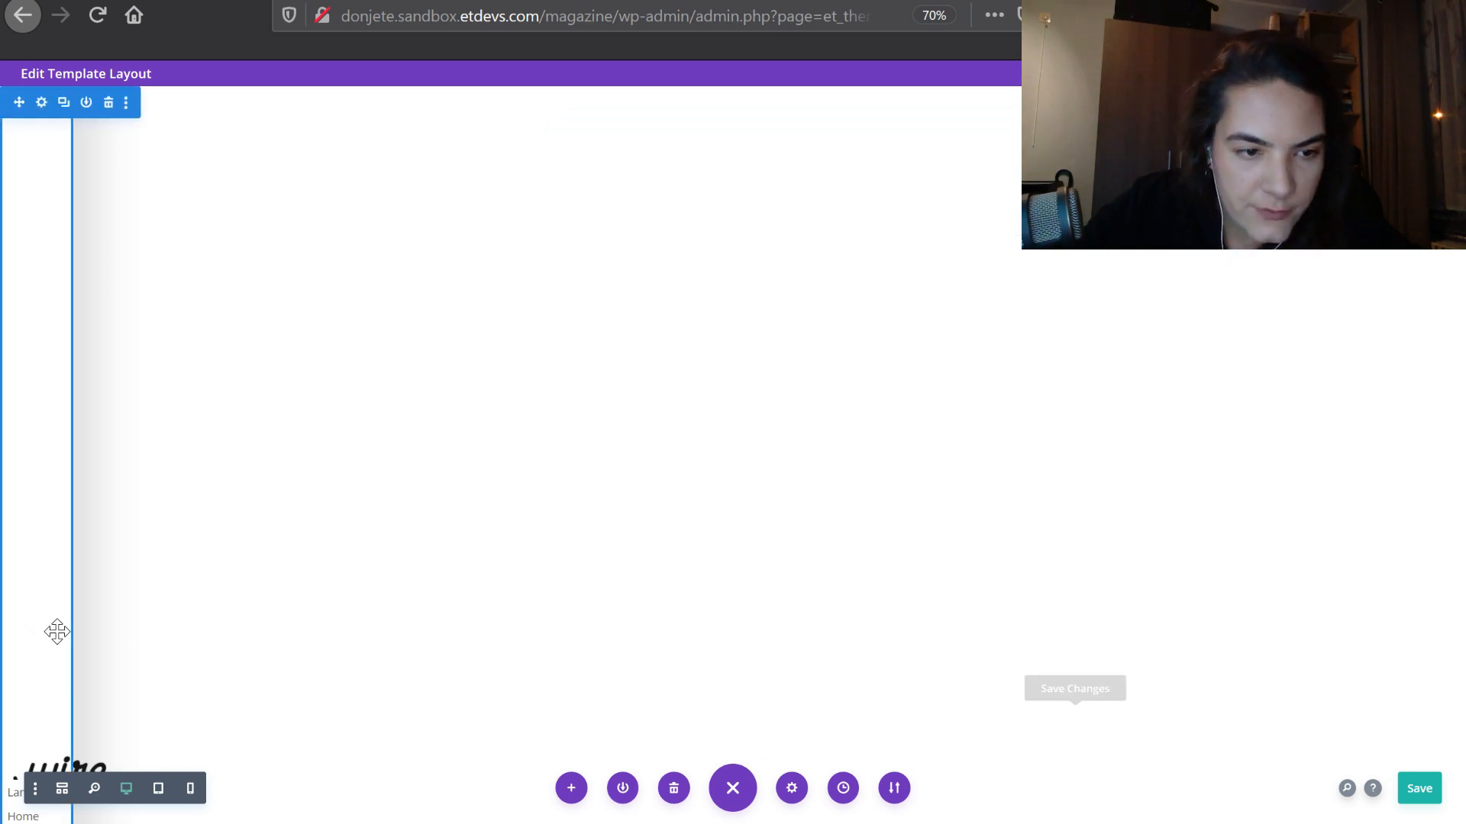
Check the section's minimum height for desktop, tablet and phone, along with its spacing and border settings
click(40, 109)
click(691, 189)
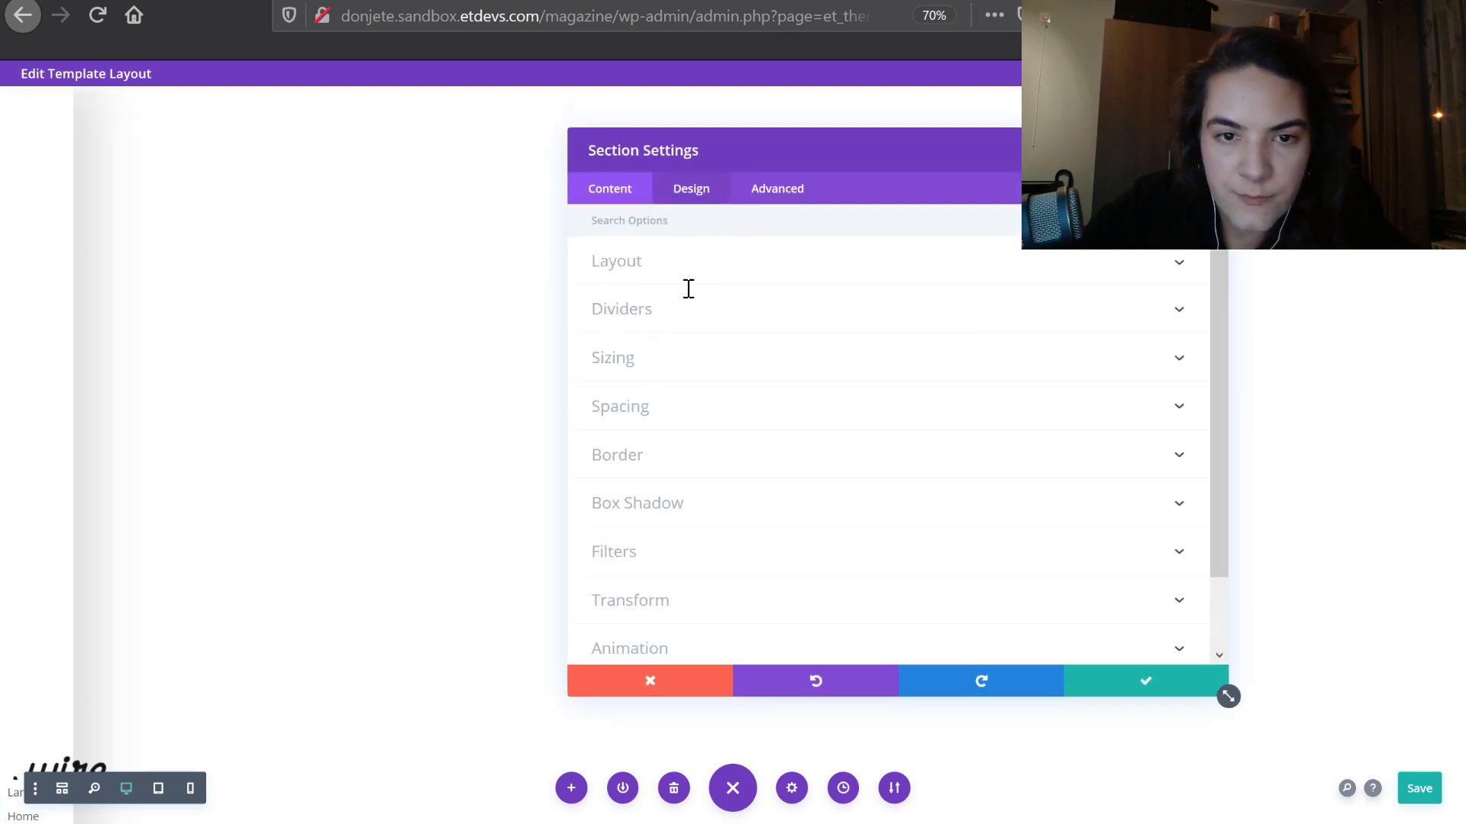
click(670, 357)
scroll(893, 419, down, 3)
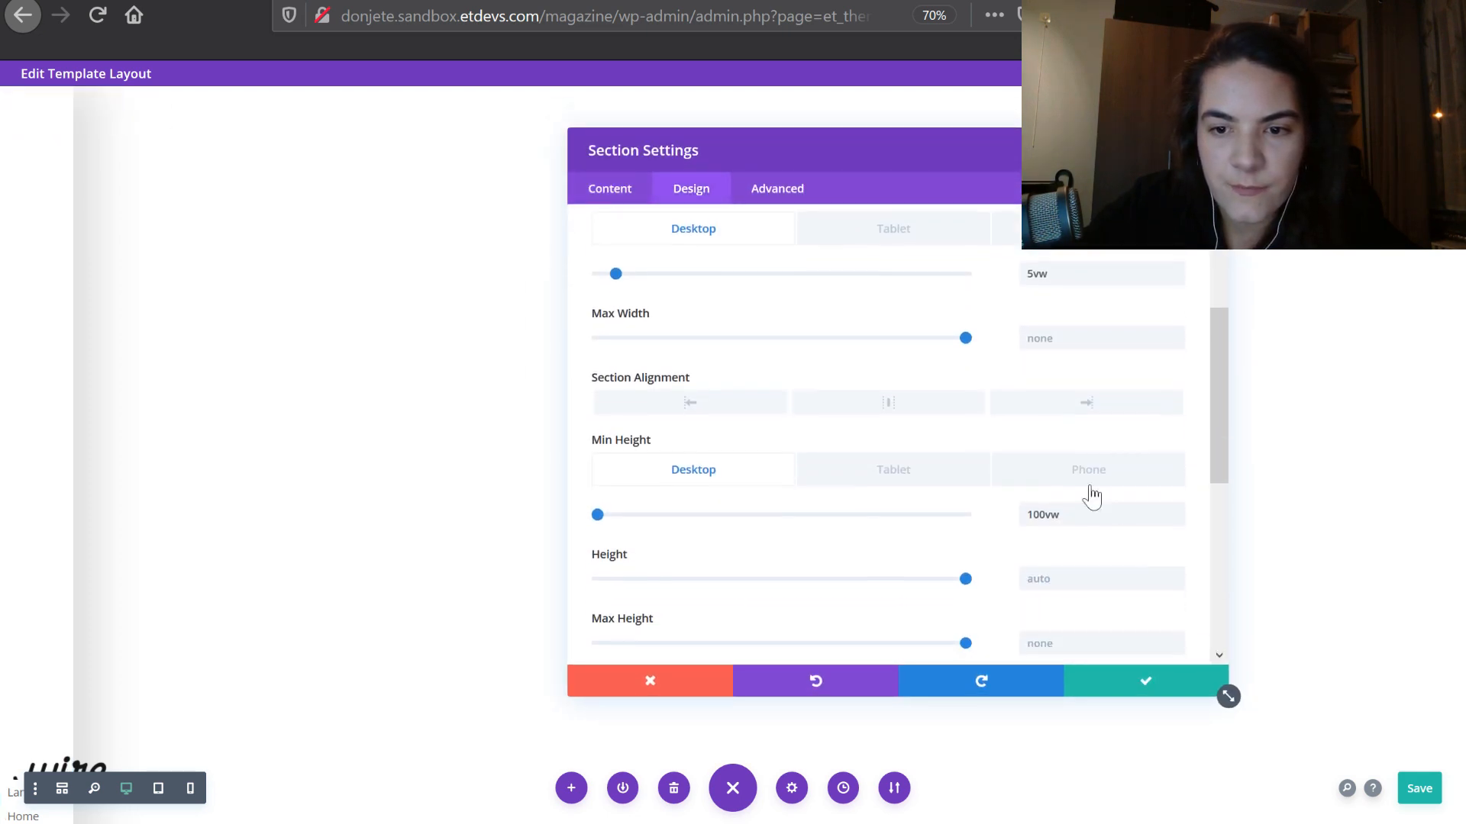
click(915, 475)
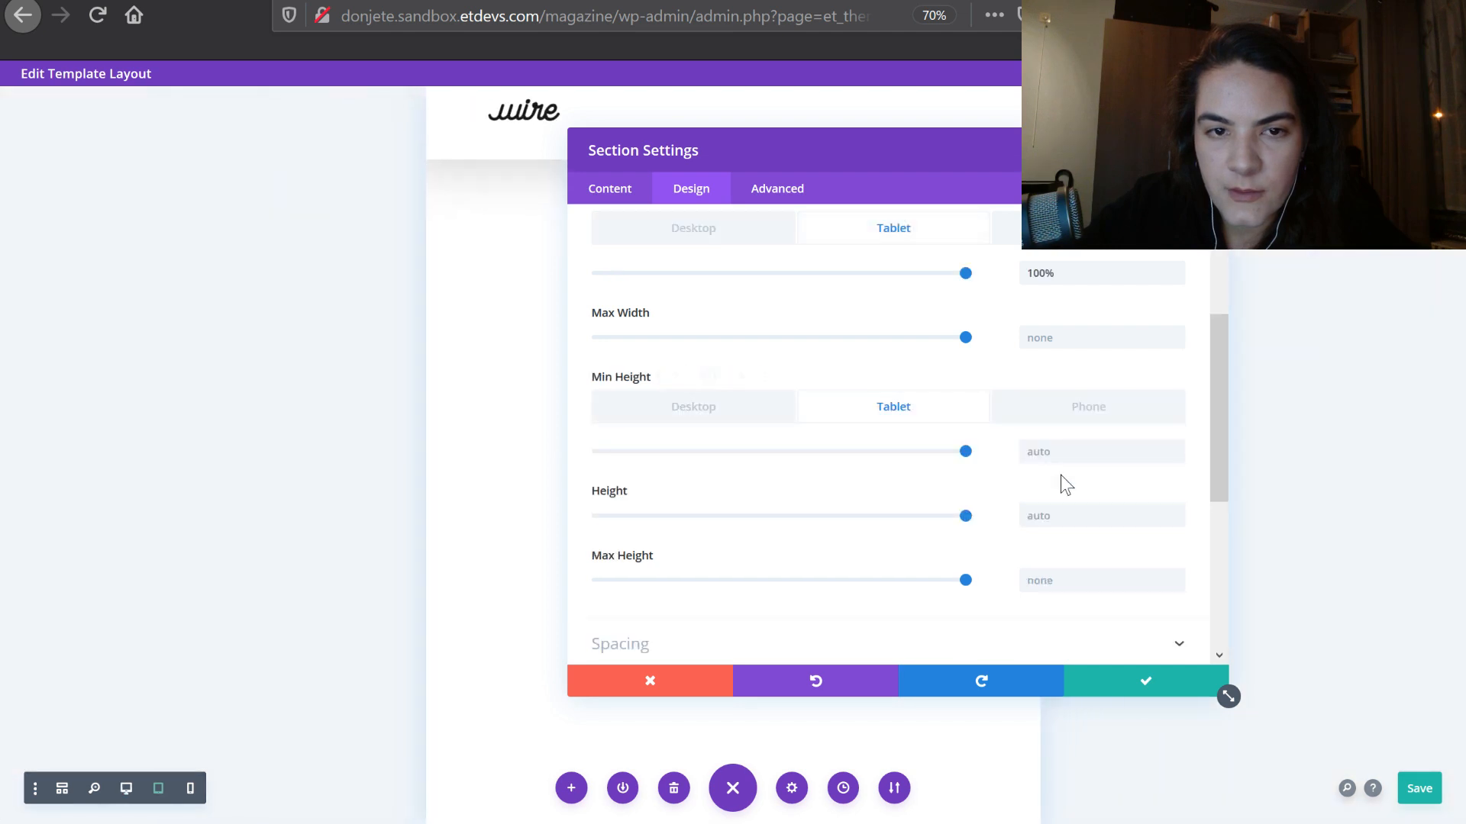
click(1057, 413)
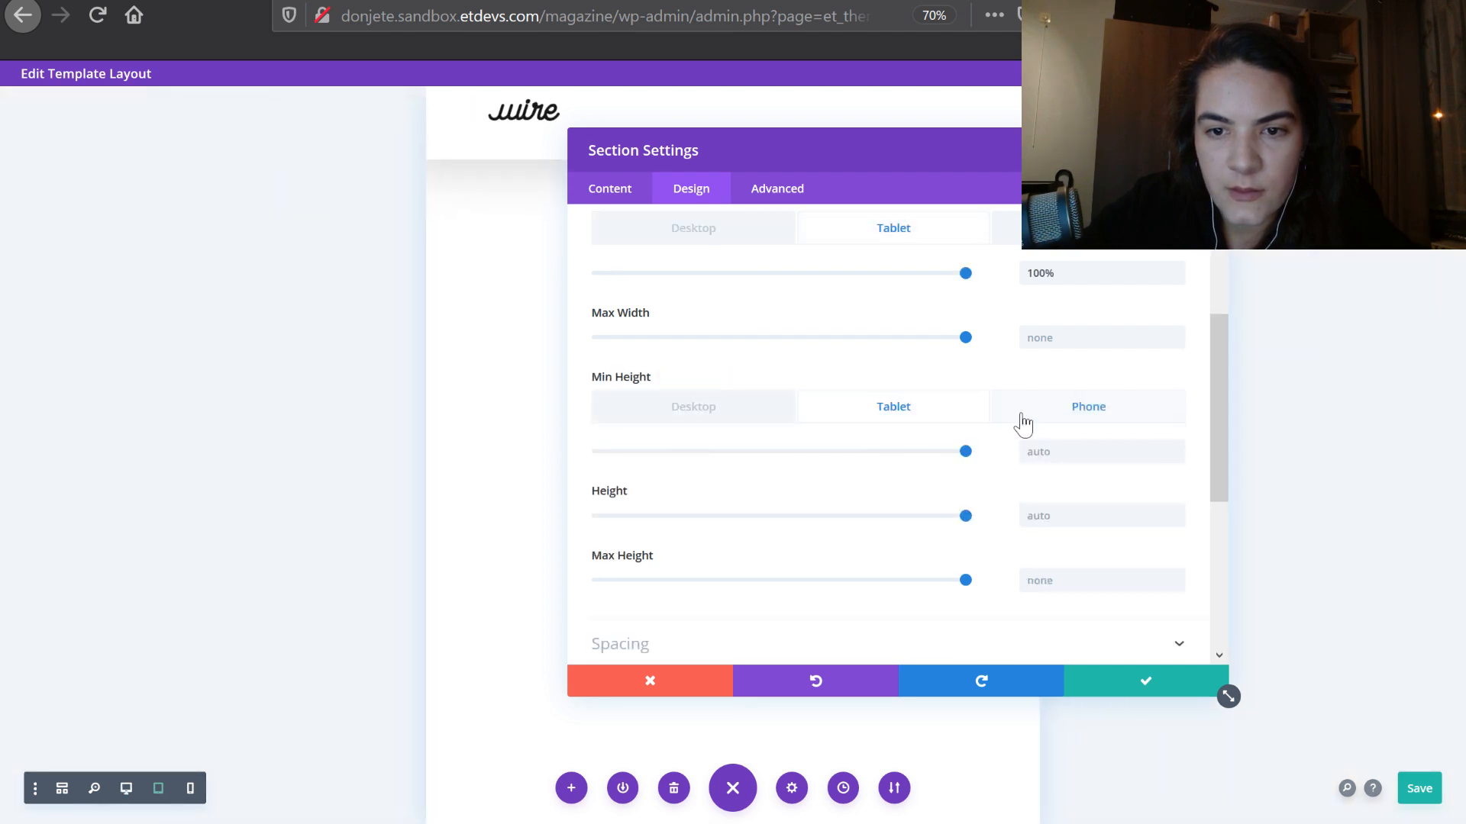
click(694, 644)
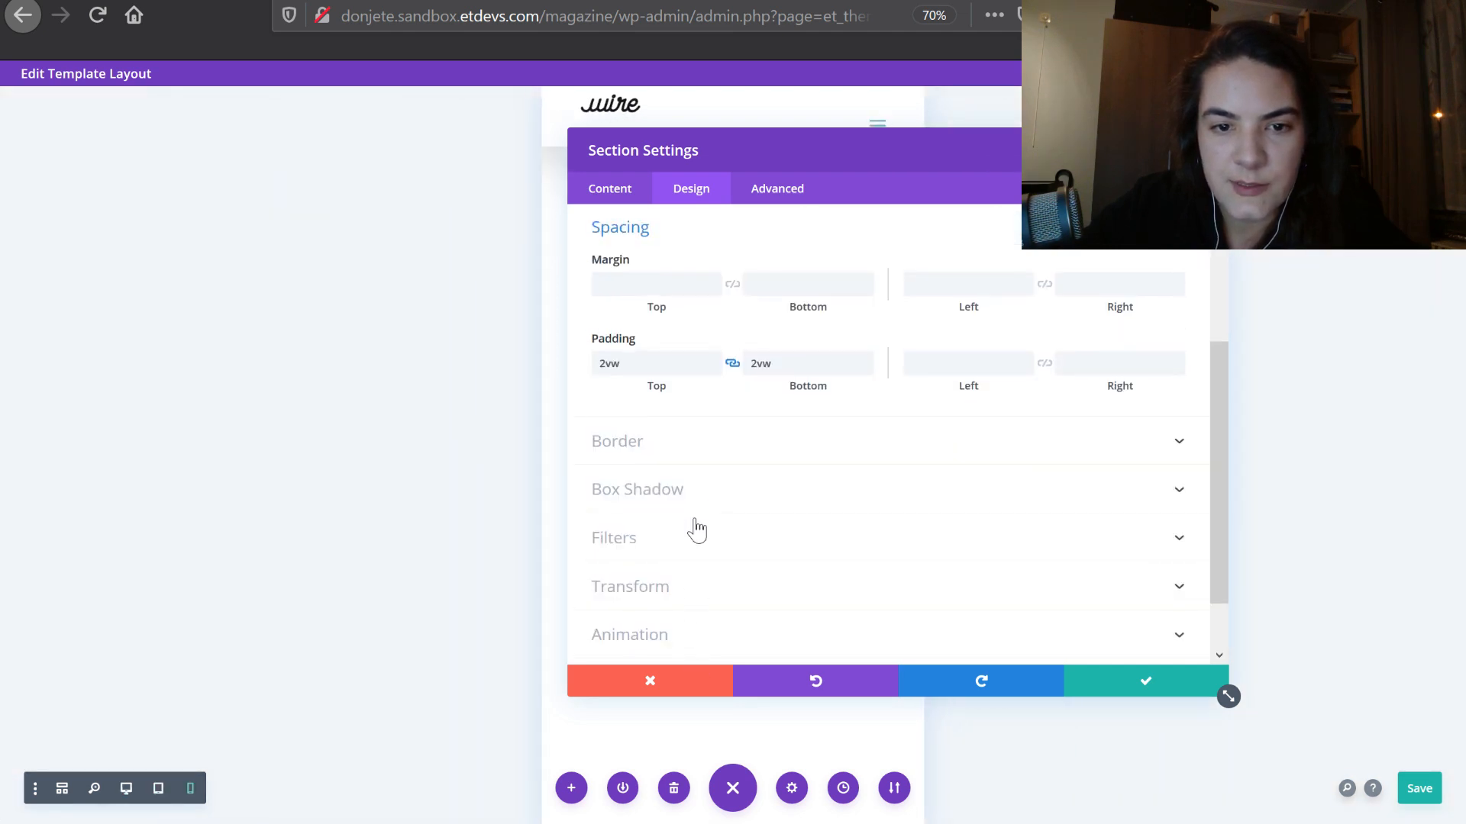
click(673, 443)
Filter the section's settings to the modified styles, review the padding, box shadow and Main Element CSS, and close the settings without changes
click(610, 188)
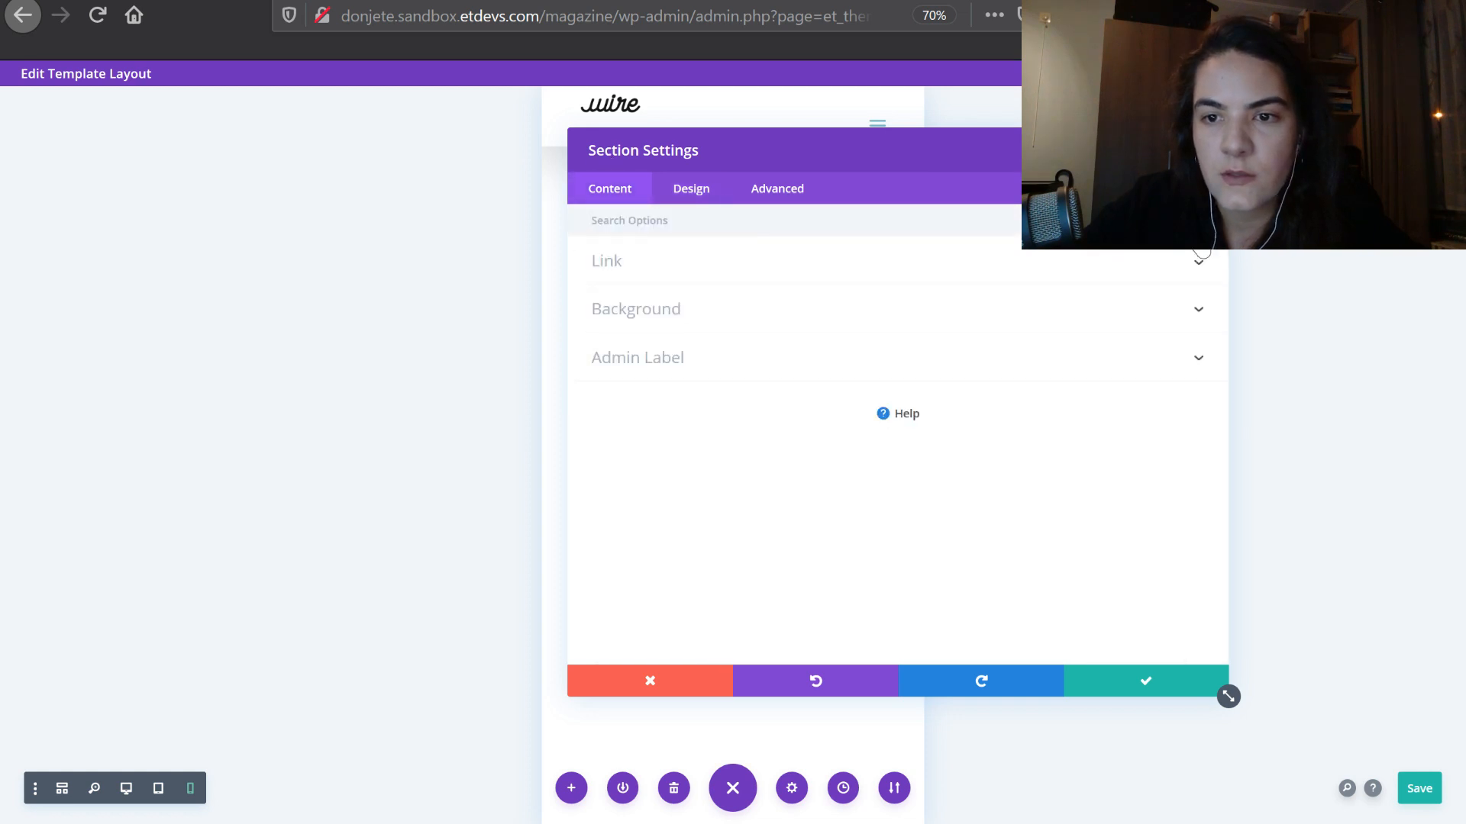
click(1200, 229)
click(920, 363)
scroll(790, 367, down, 3)
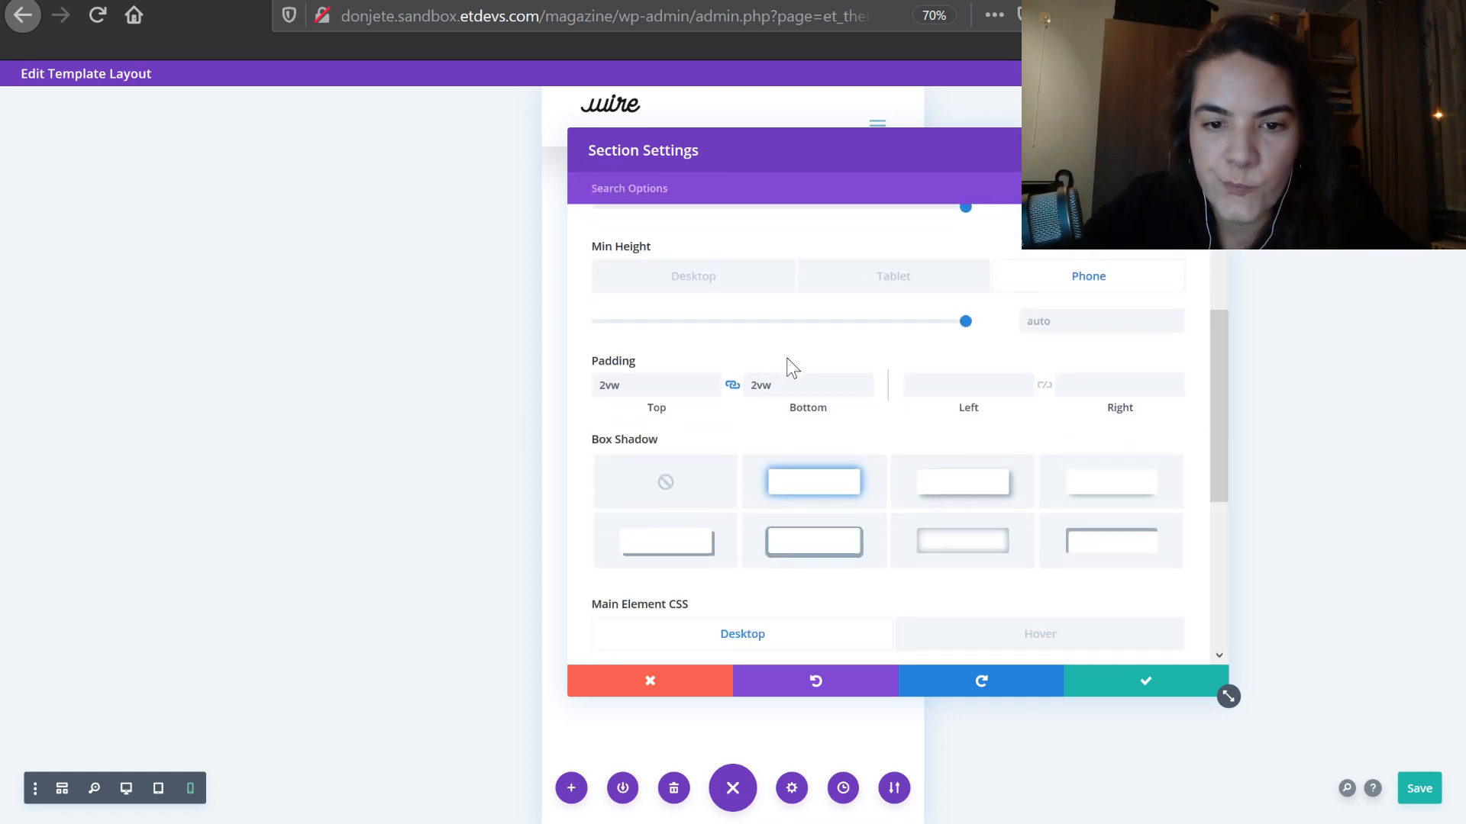
scroll(790, 367, down, 5)
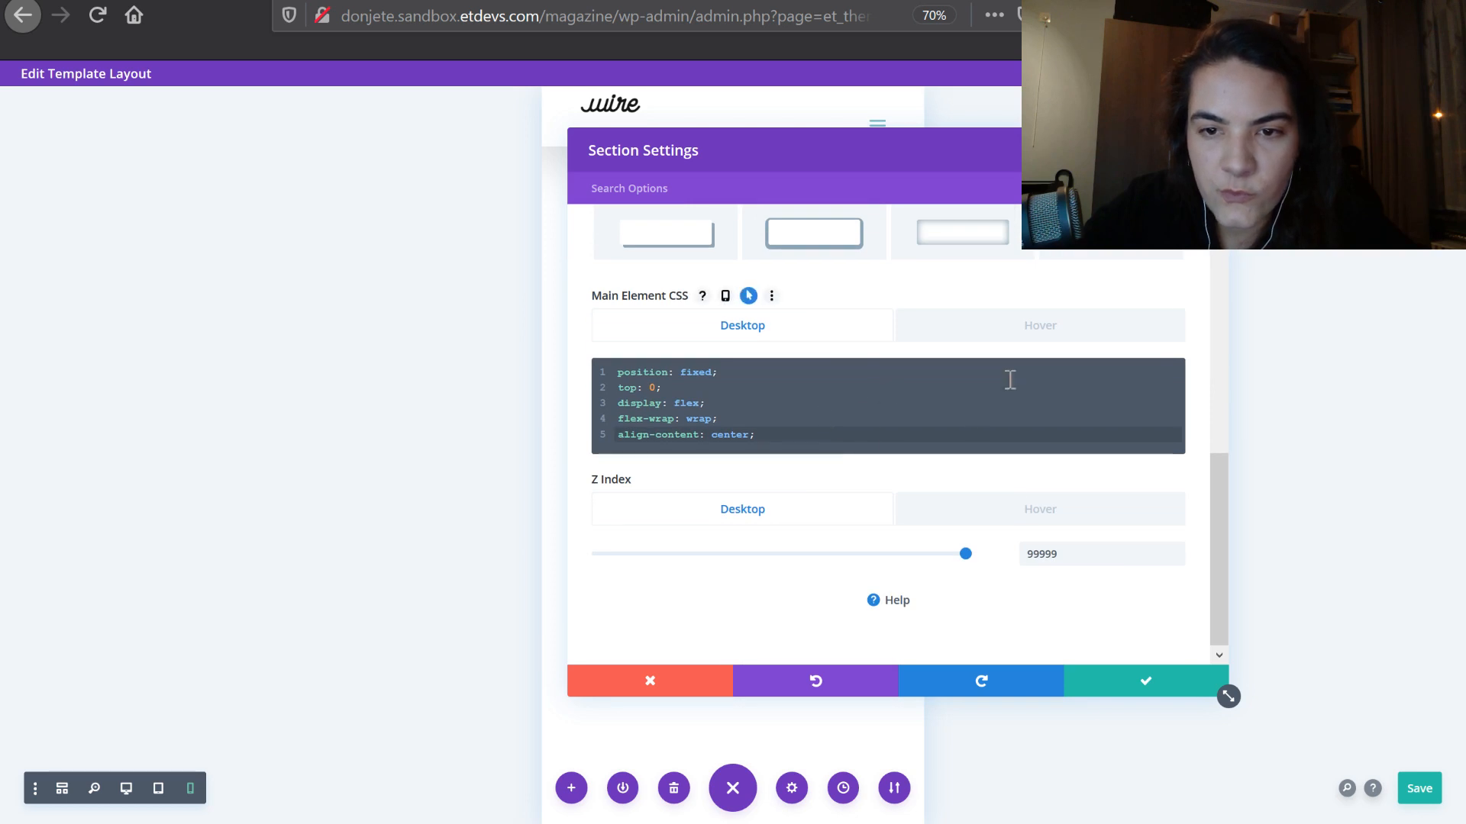
scroll(814, 334, up, 8)
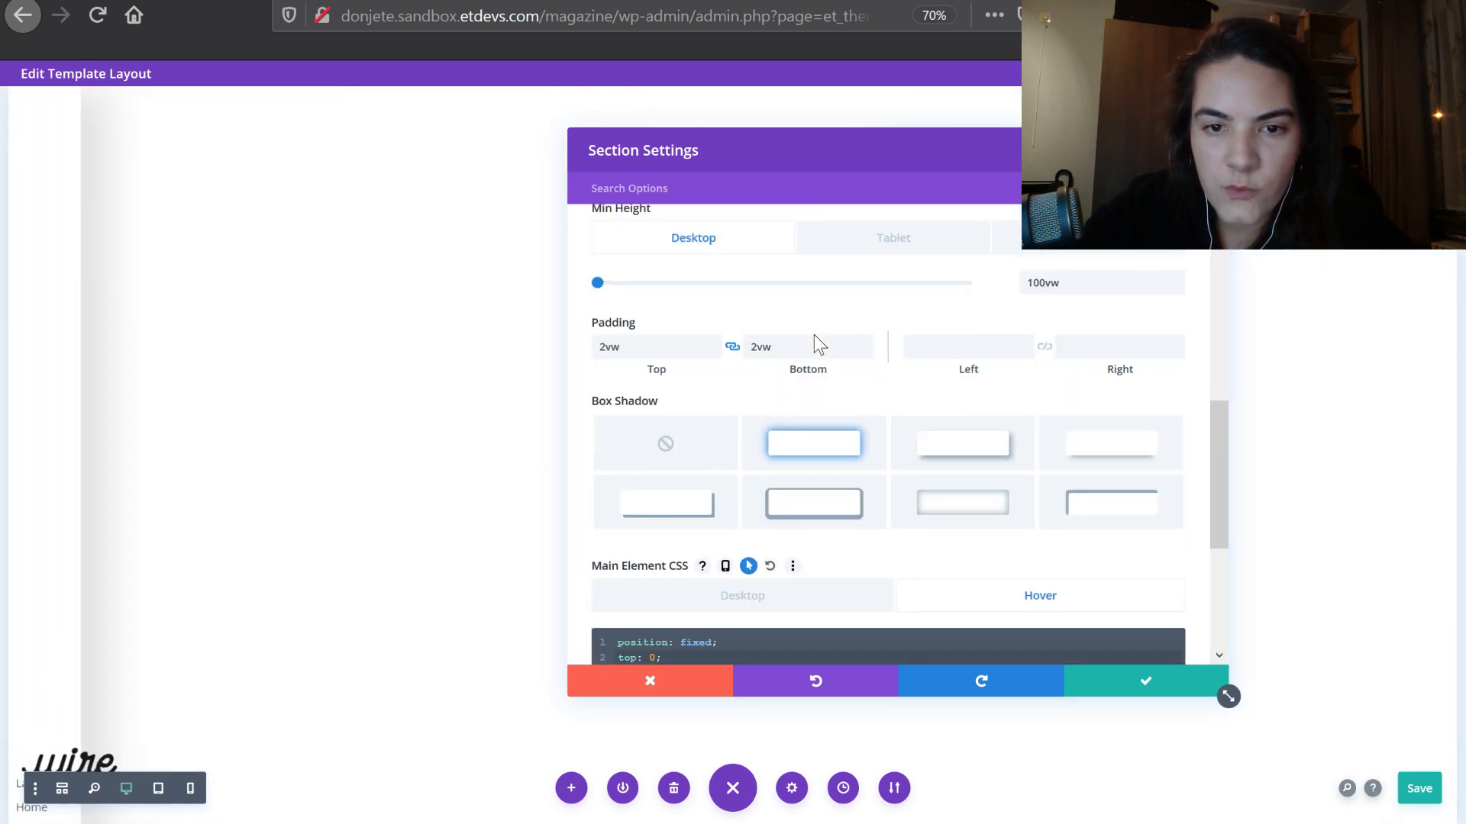
scroll(814, 351, up, 3)
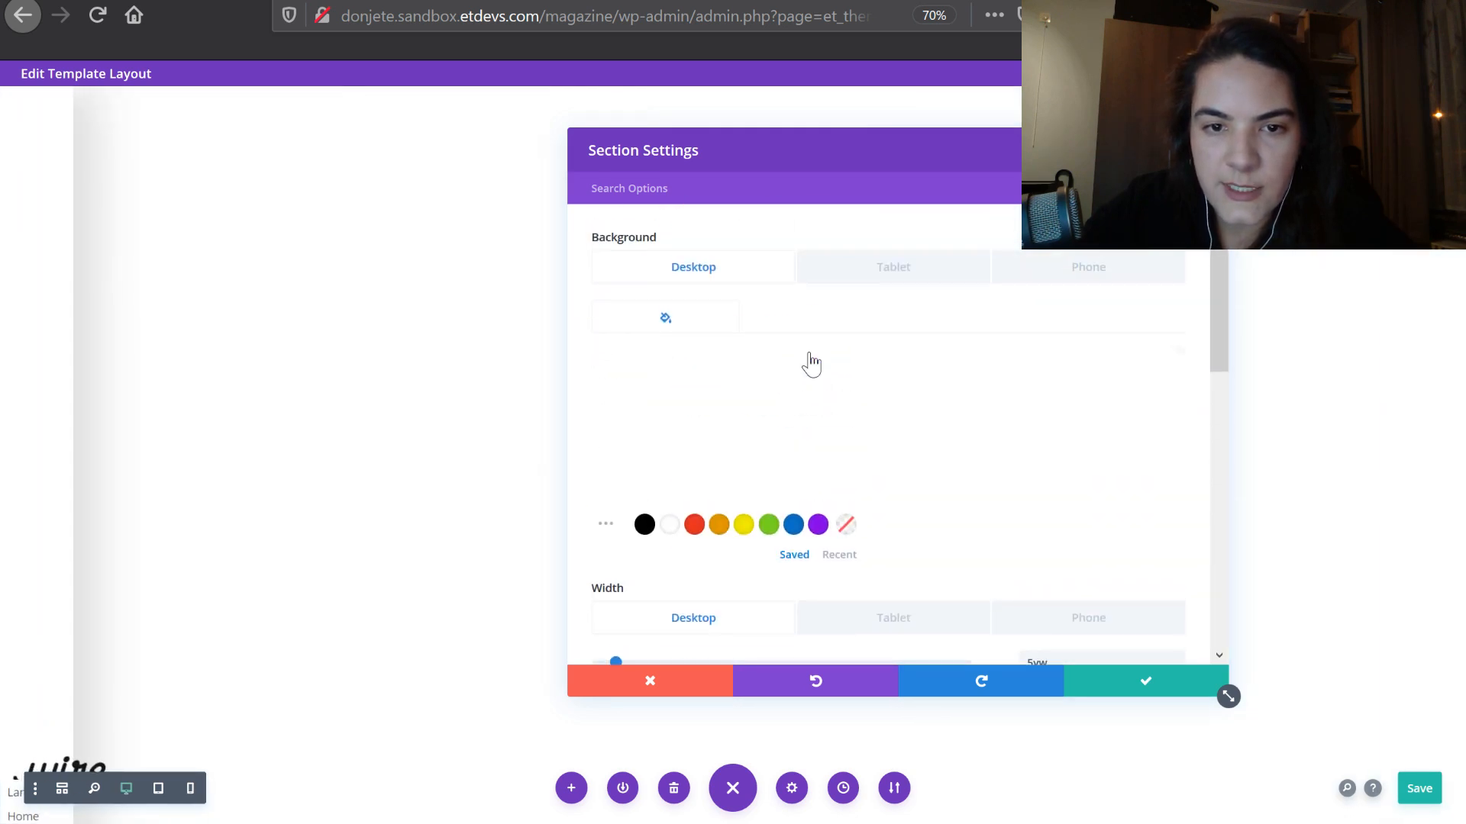
click(650, 681)
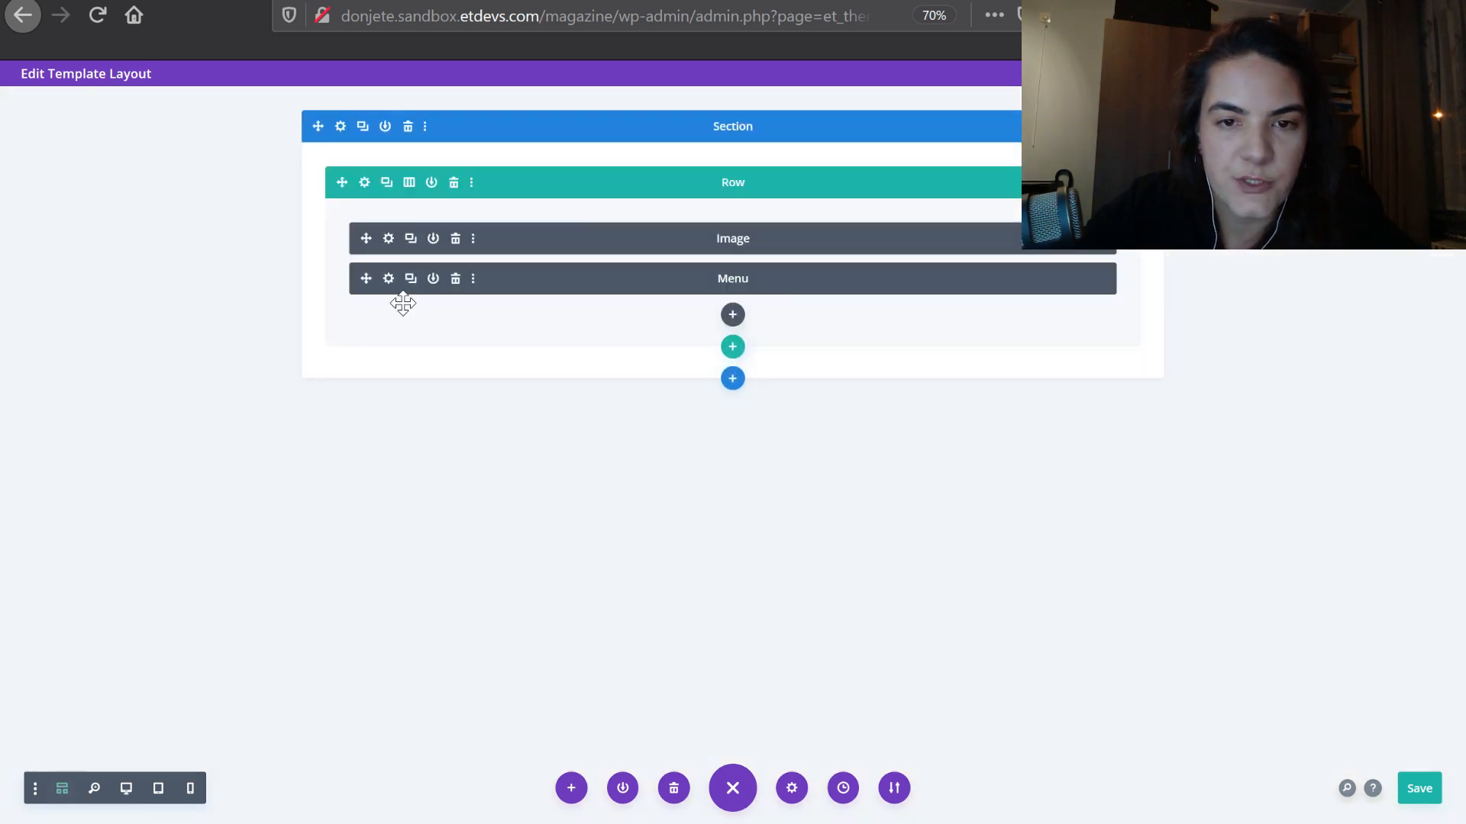
Check the Menu module's content settings in desktop and zoomed-out views and accept them
click(389, 279)
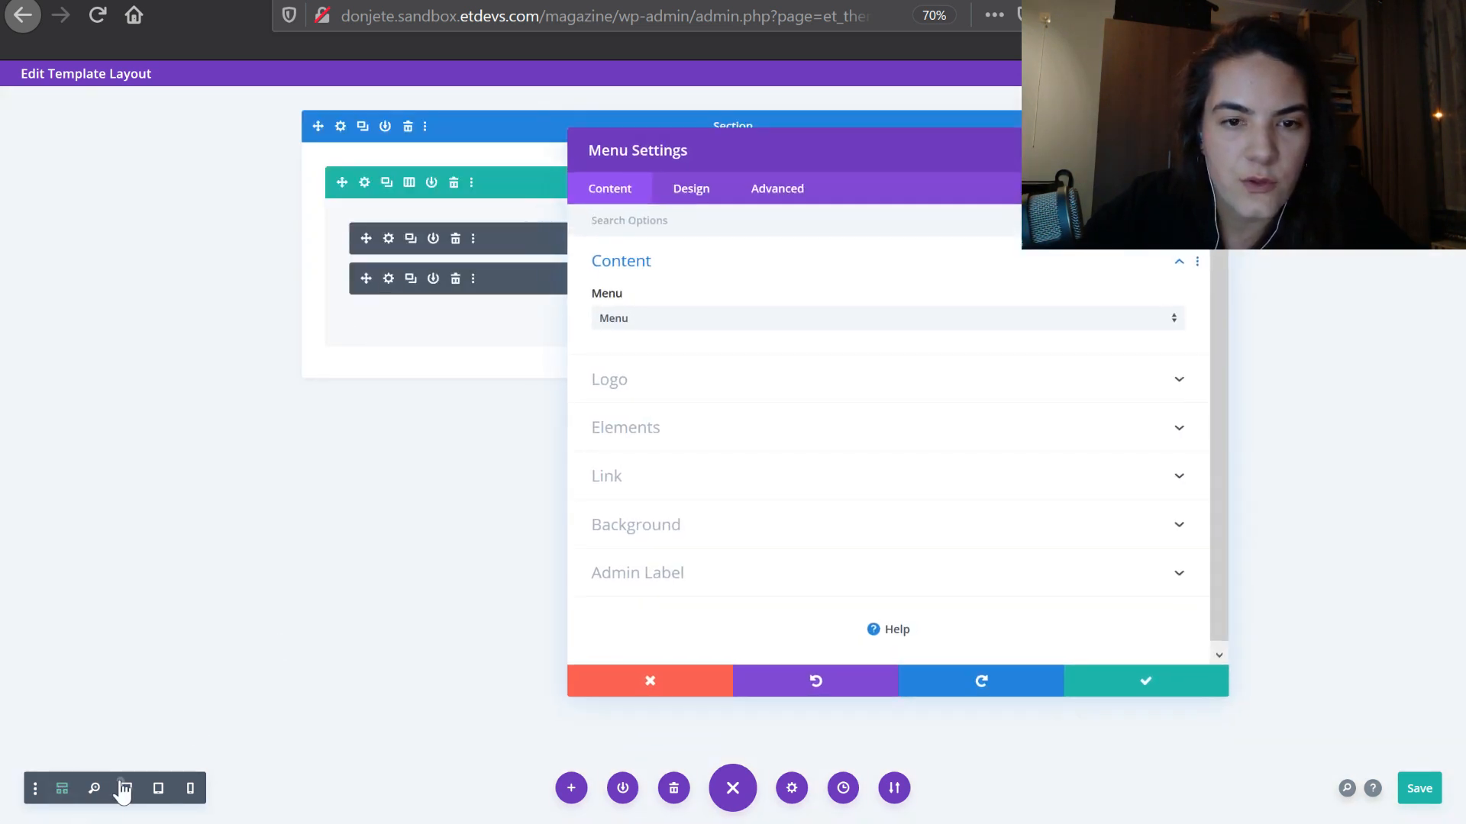
click(126, 789)
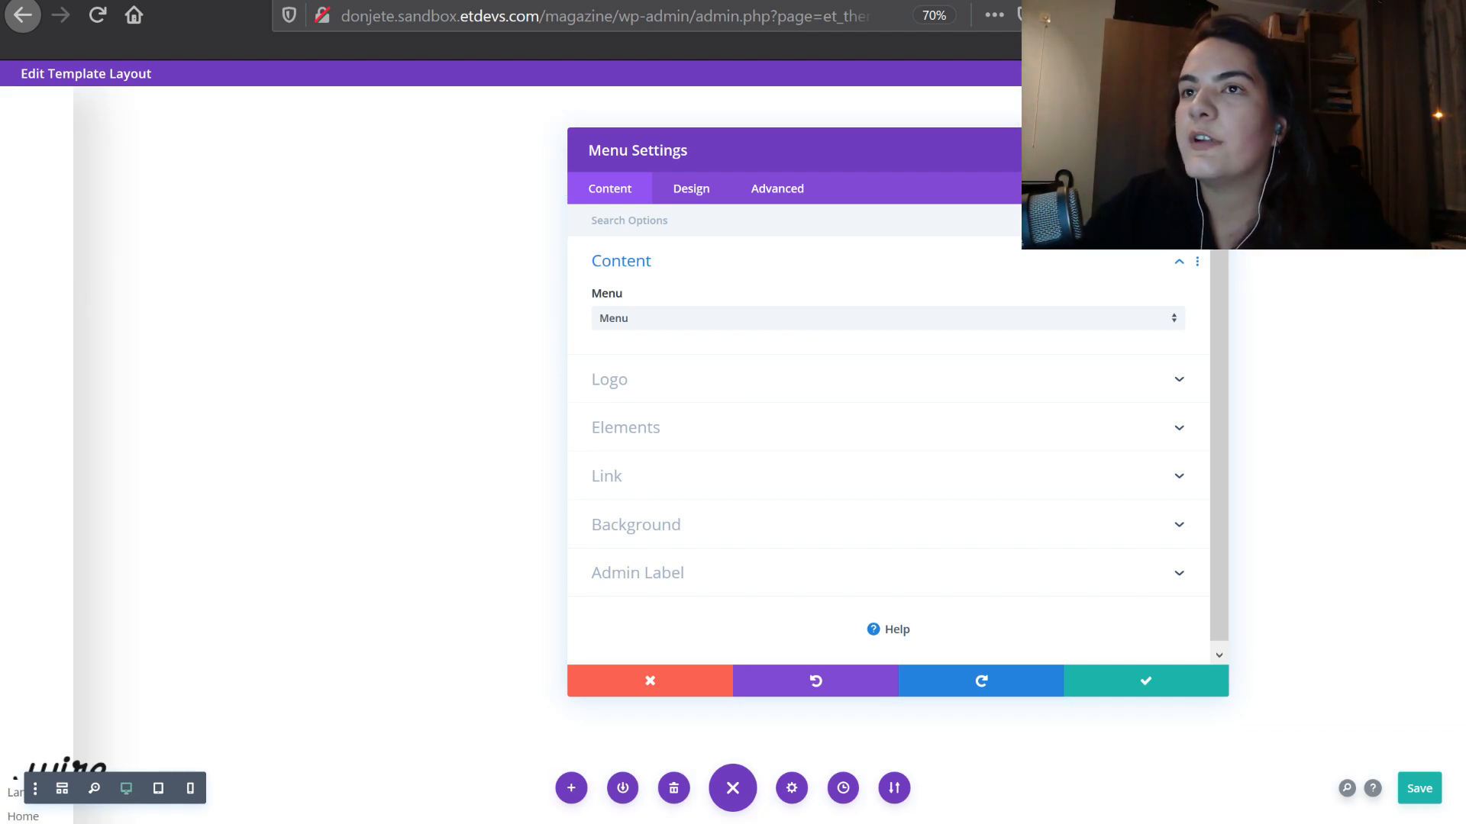
click(62, 792)
click(94, 790)
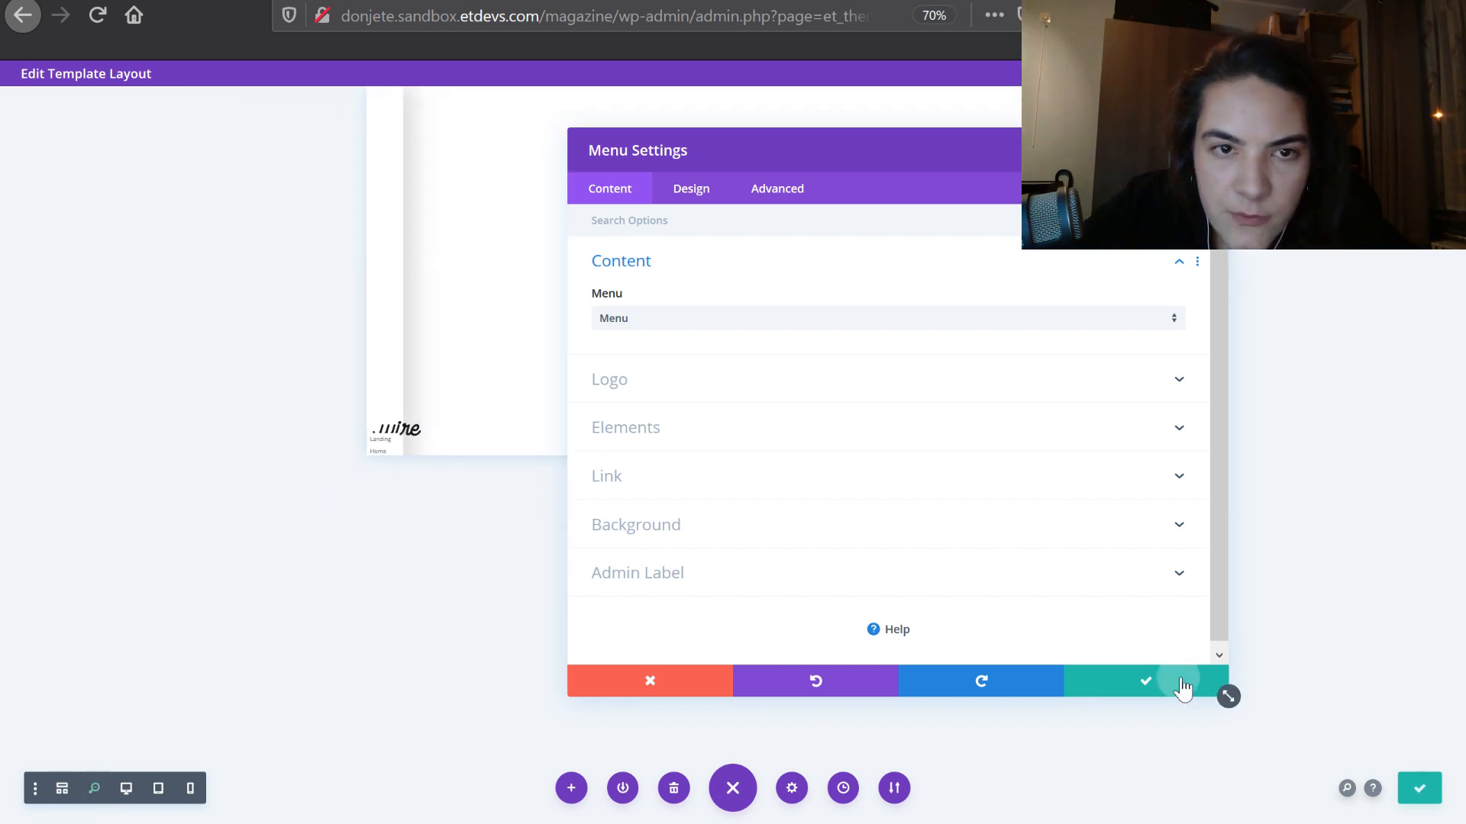
click(1220, 688)
Delete all of the section's desktop Main Element CSS, check the header in zoomed-out view and accept the section settings
mouse_move(379, 193)
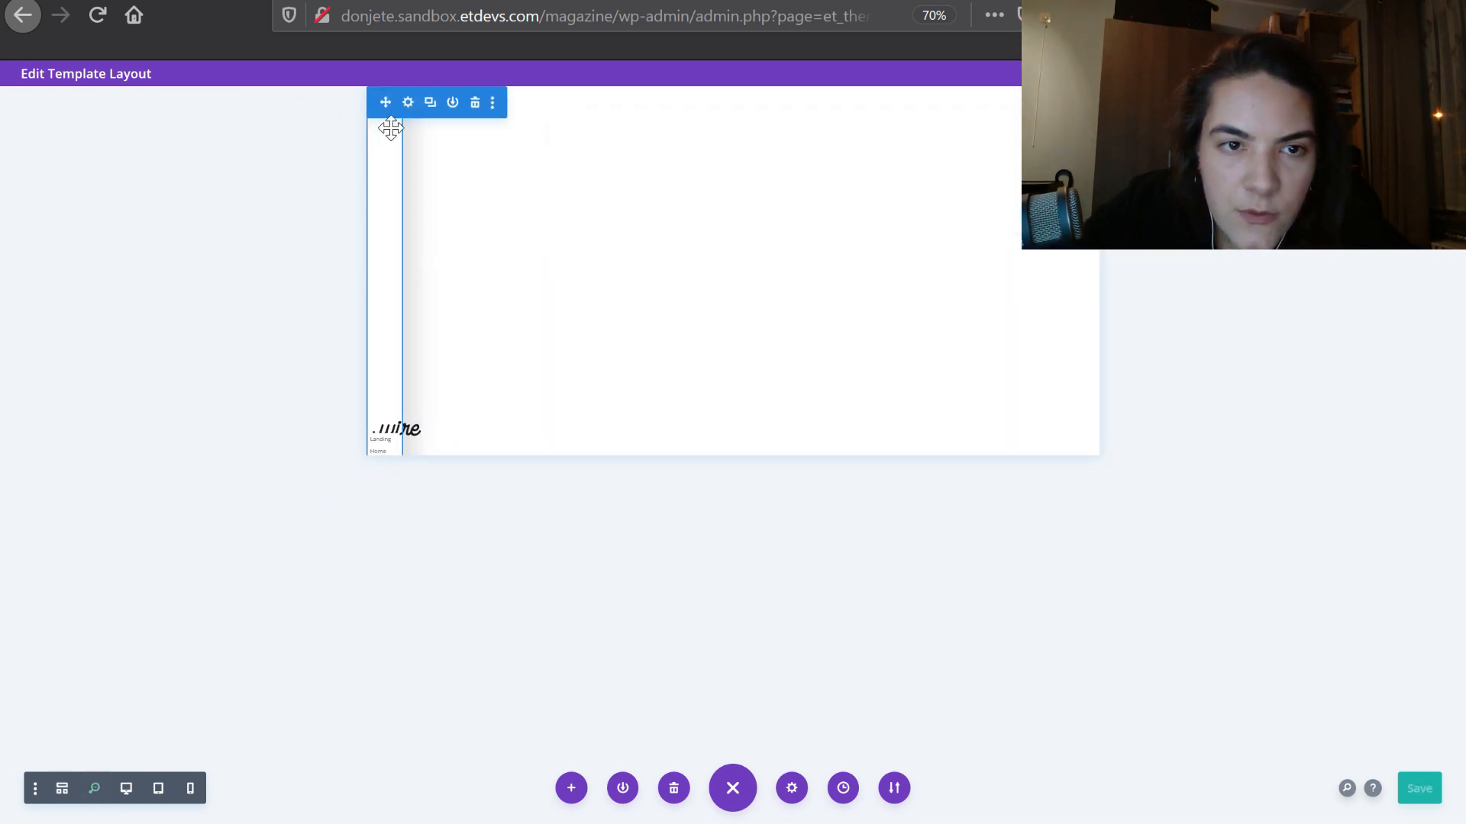
click(408, 104)
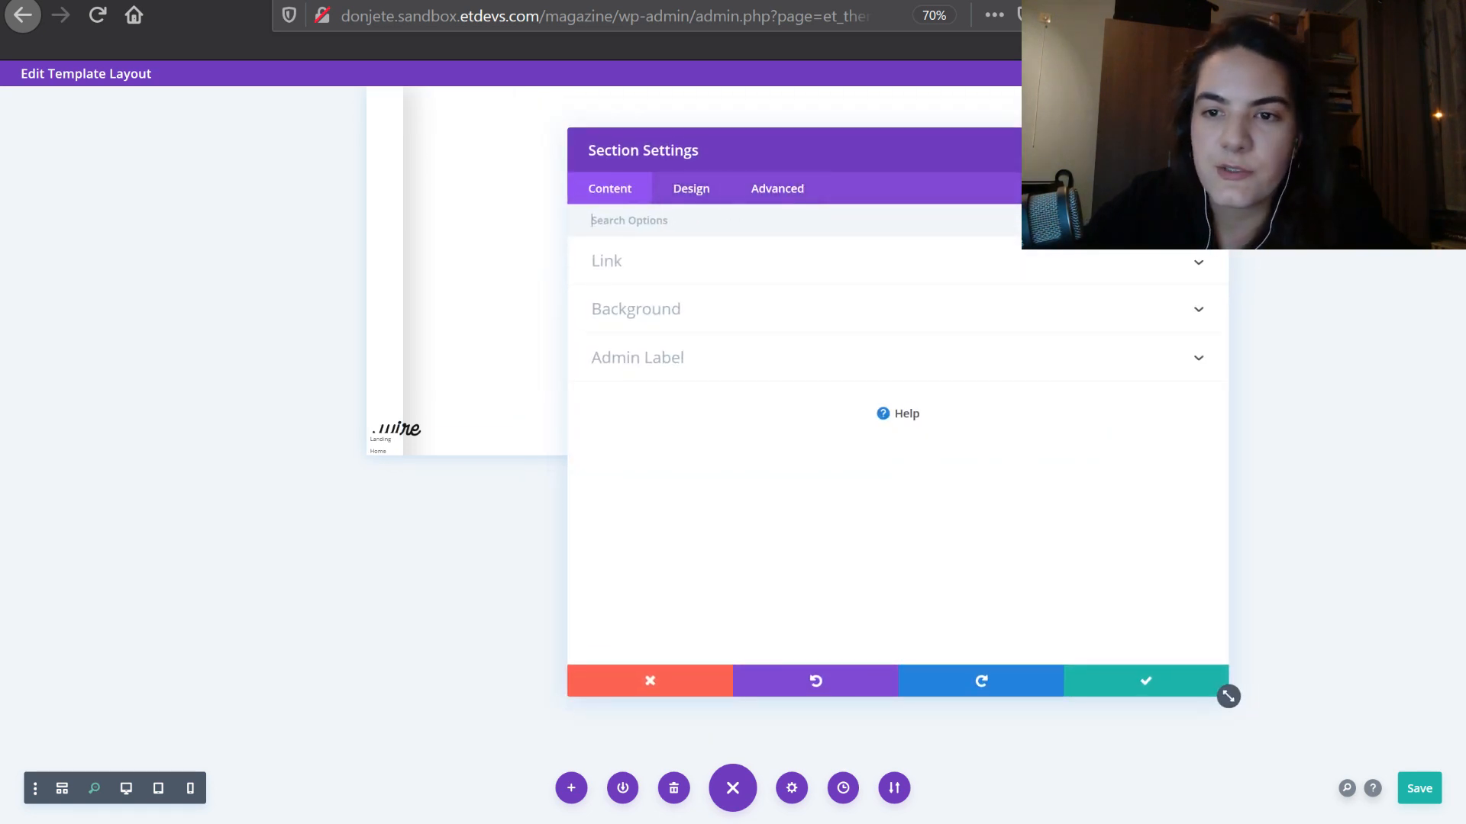
click(1176, 220)
click(1056, 288)
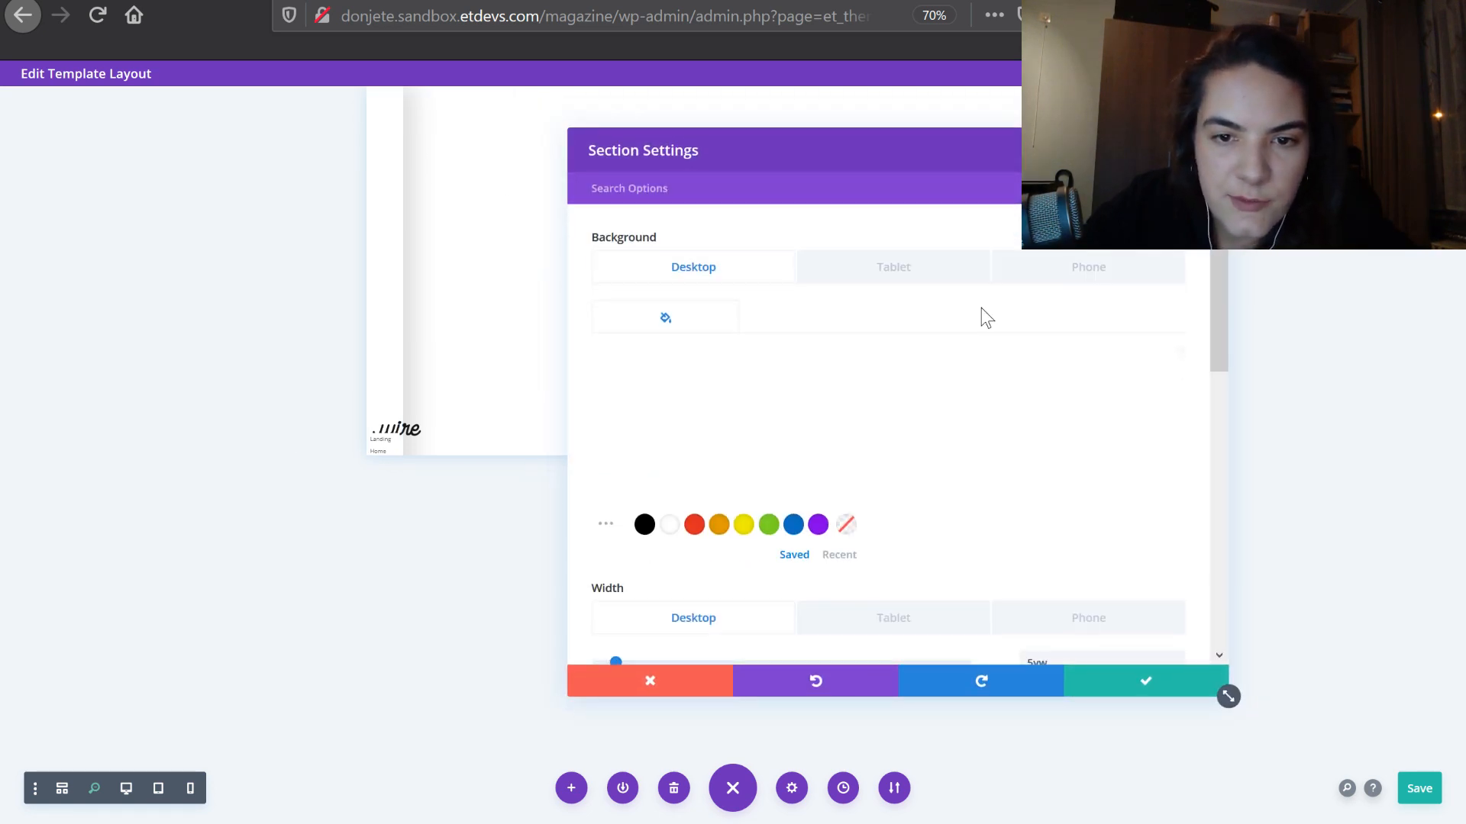
scroll(985, 317, down, 10)
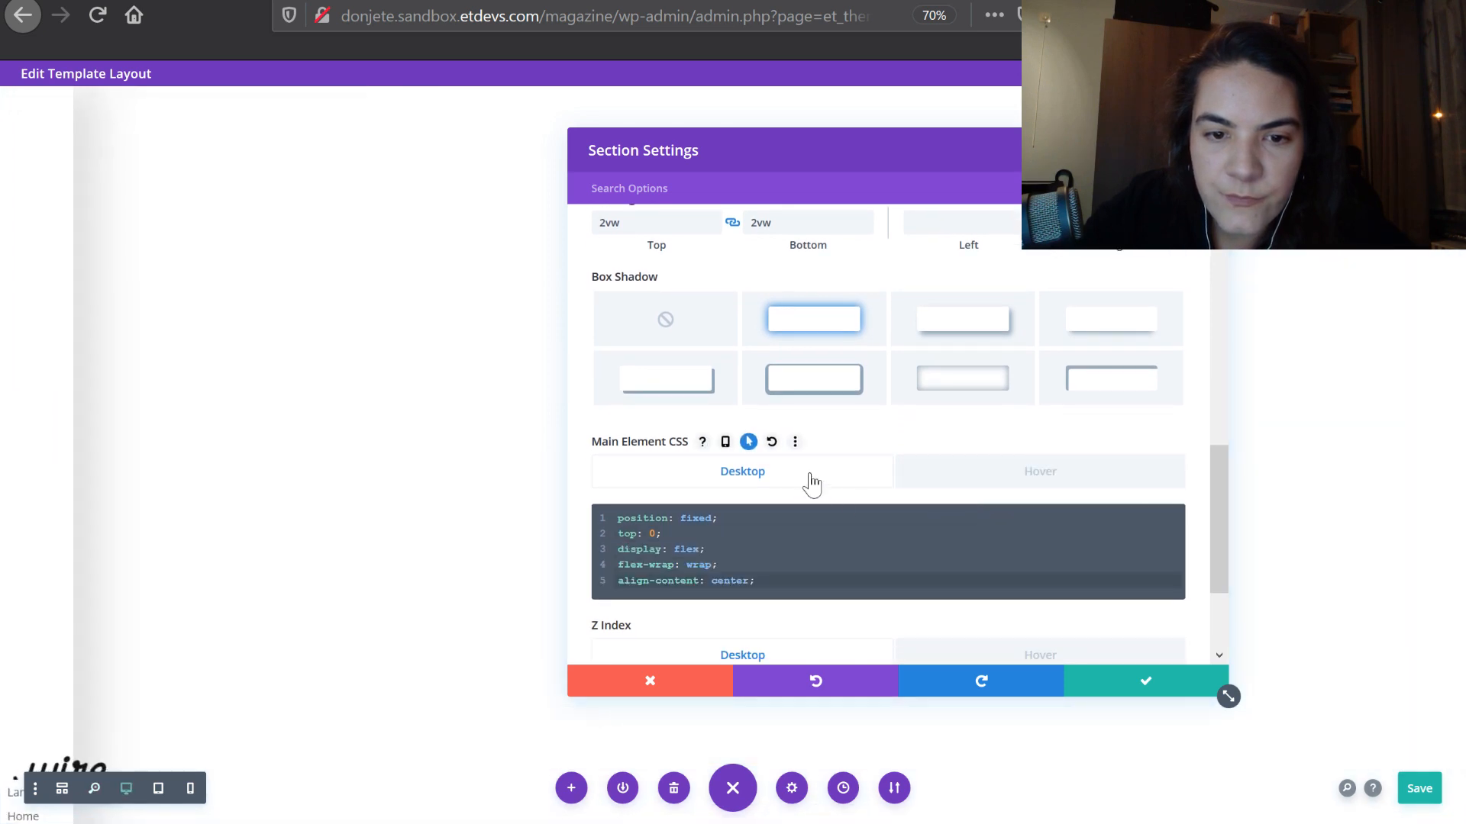
click(756, 563)
key(ctrl+a)
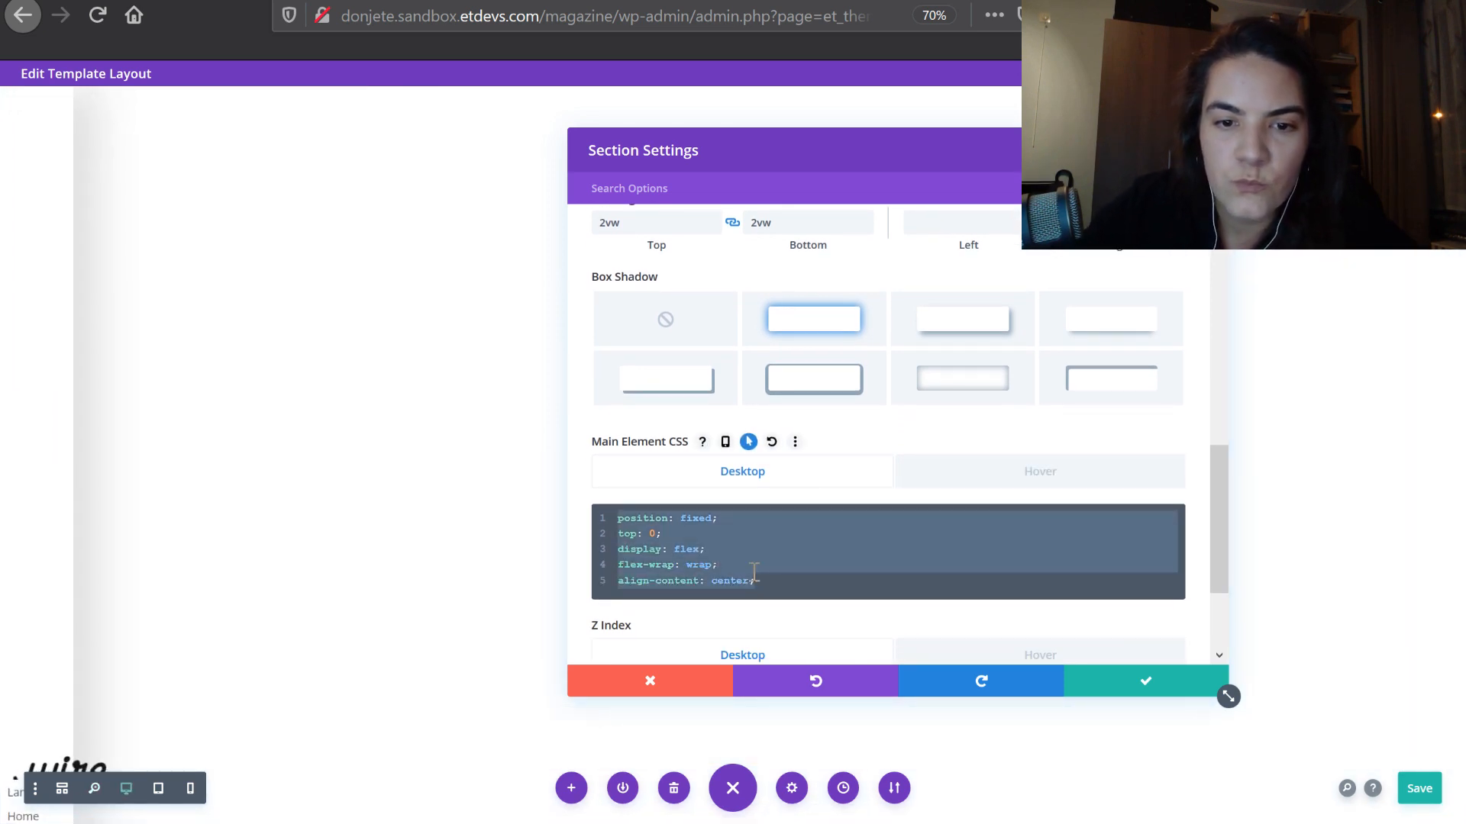
key(BackSpace)
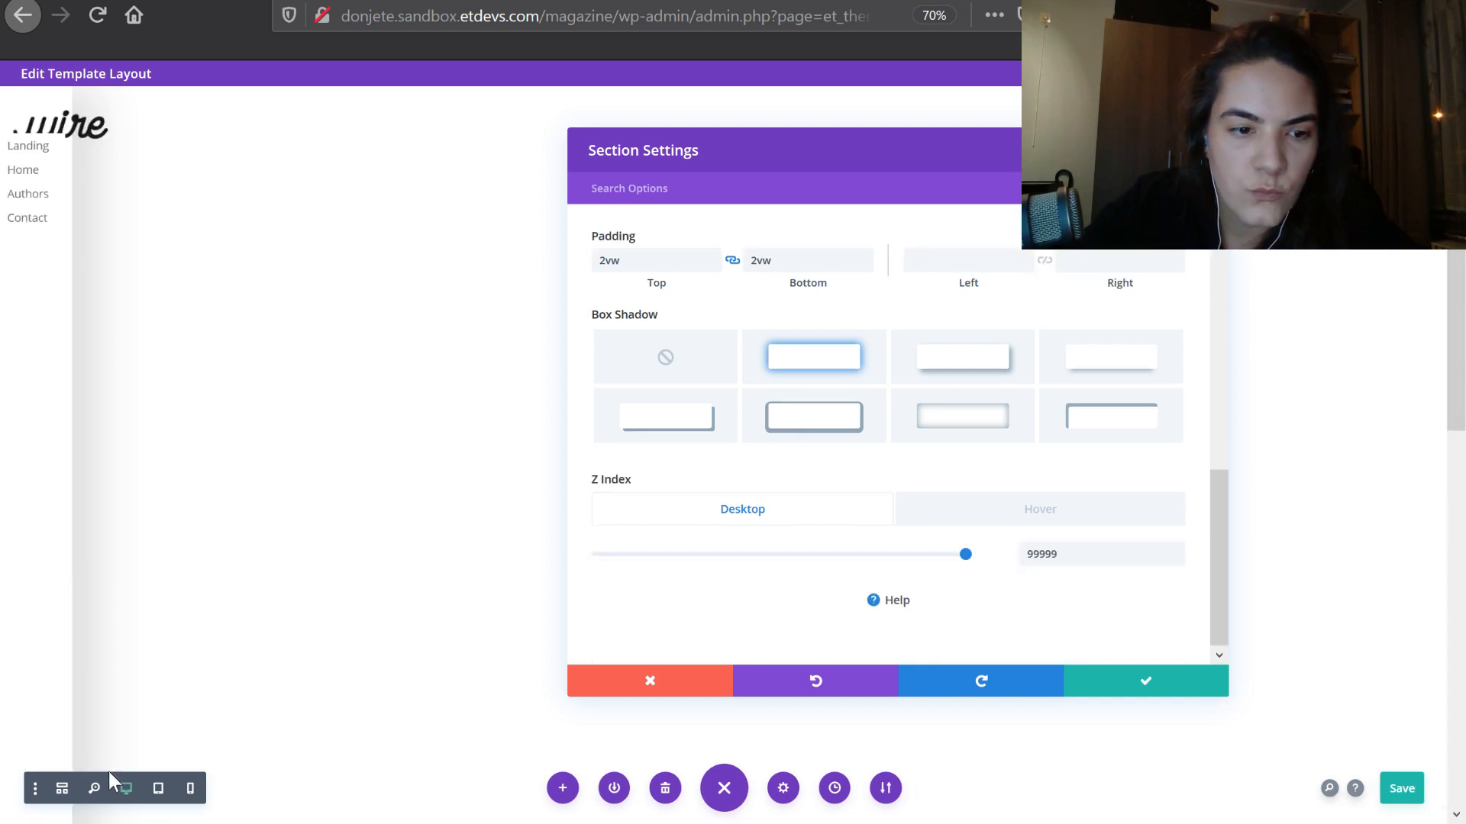
click(95, 791)
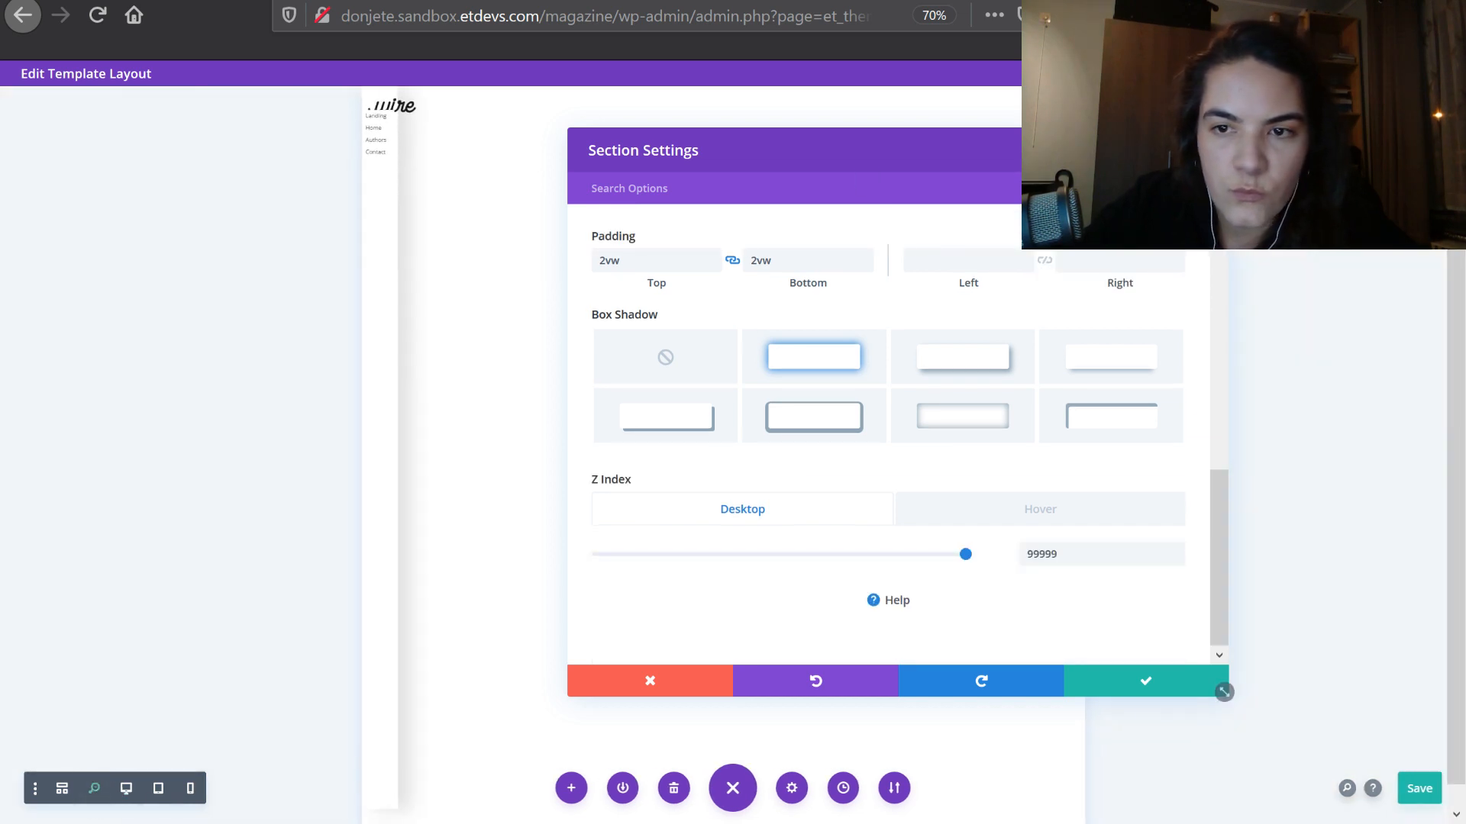
click(1176, 683)
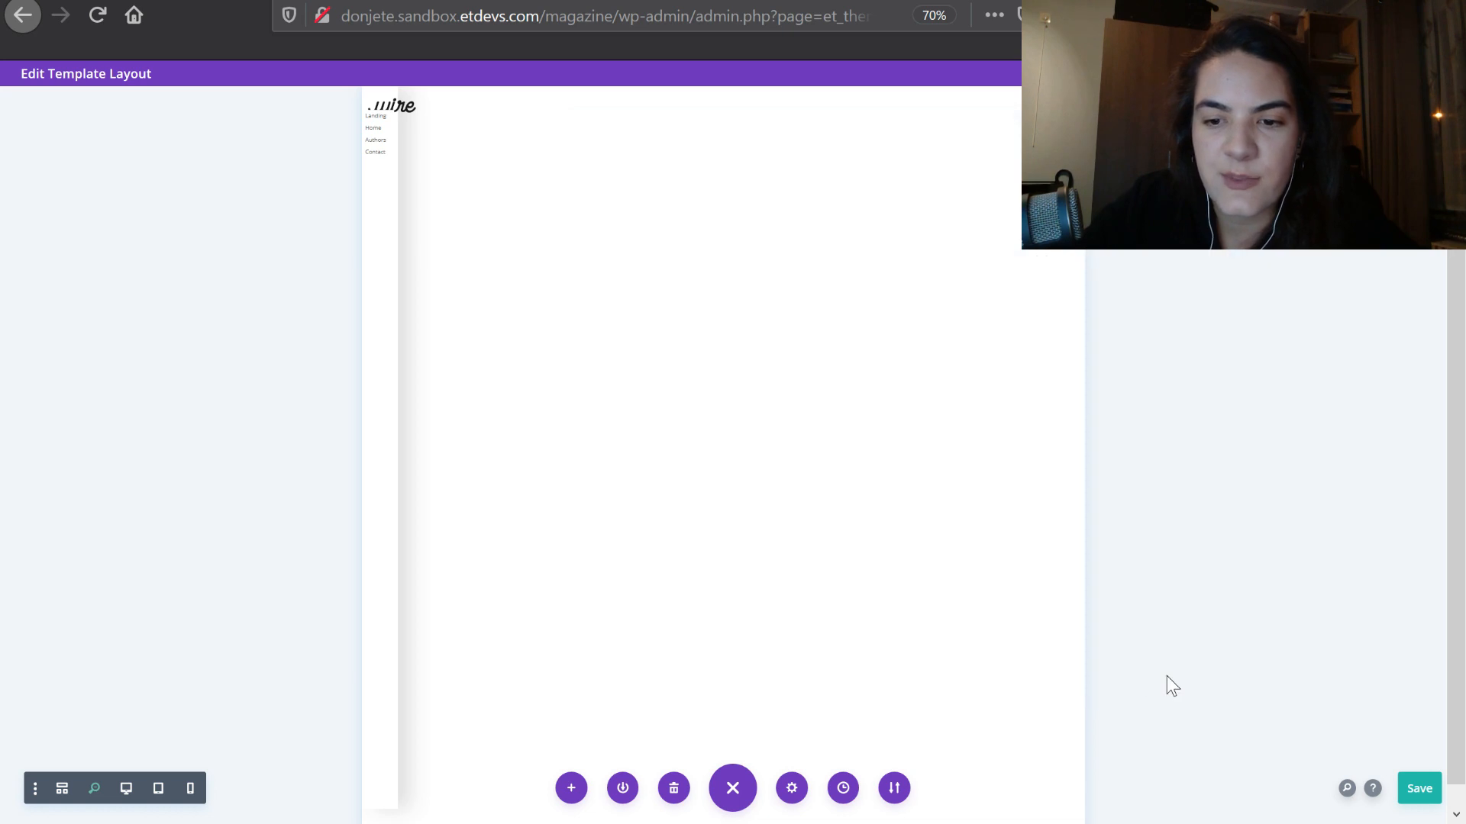
Open the Menu module's settings from wireframe view, return to desktop view and set the menu's layout style to Centered
click(35, 789)
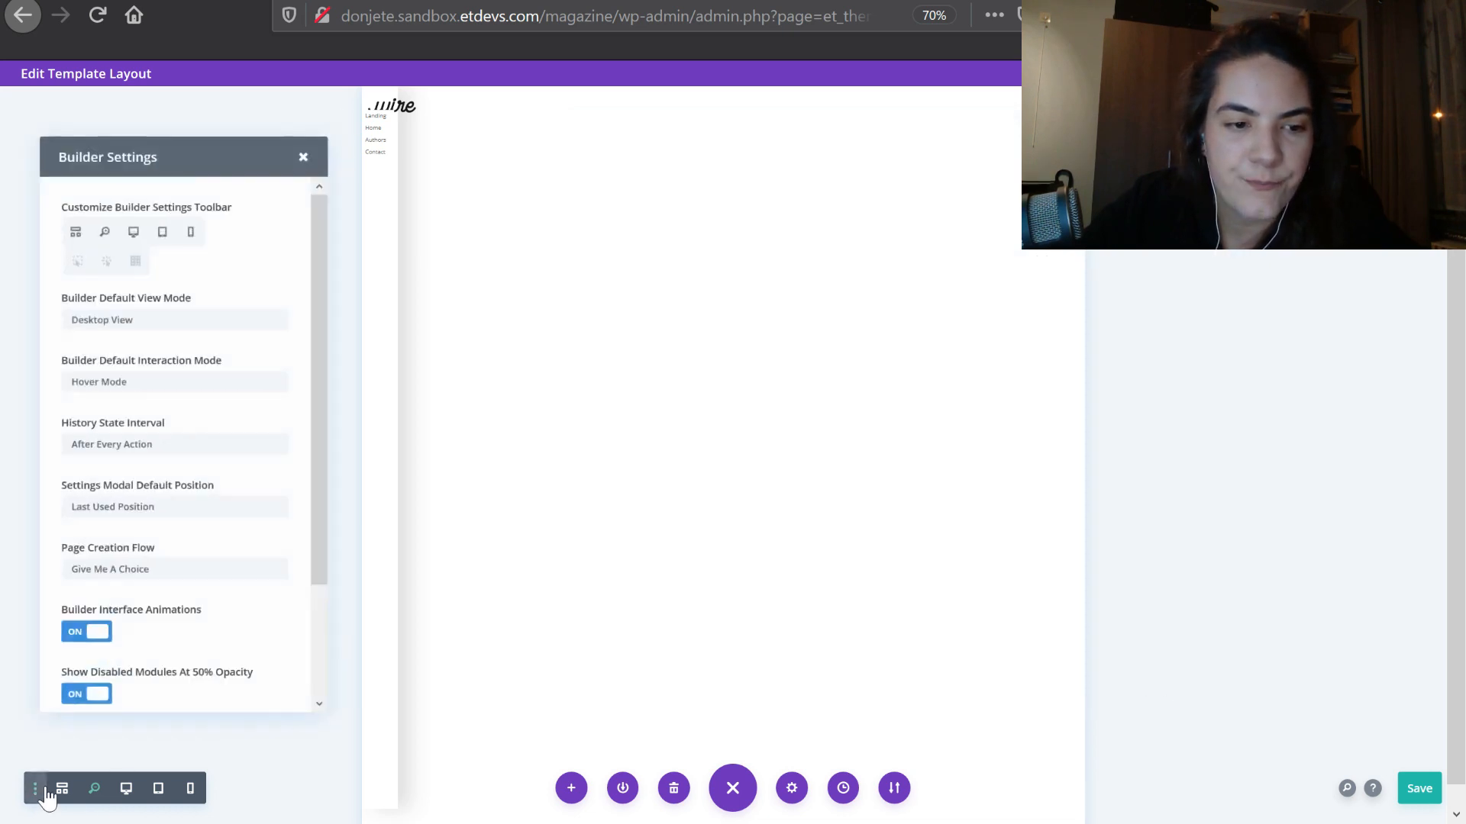
click(316, 132)
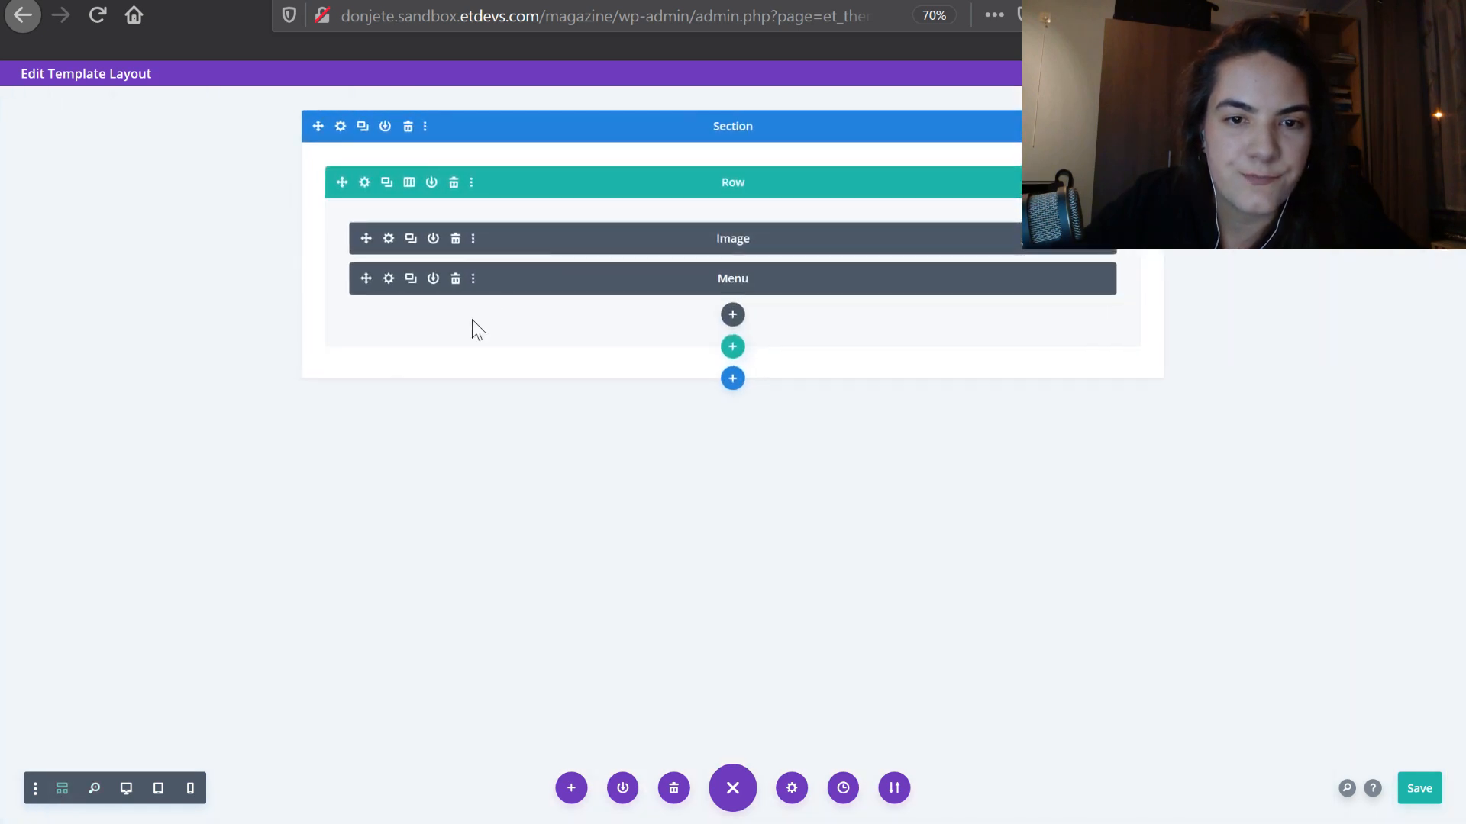
click(388, 279)
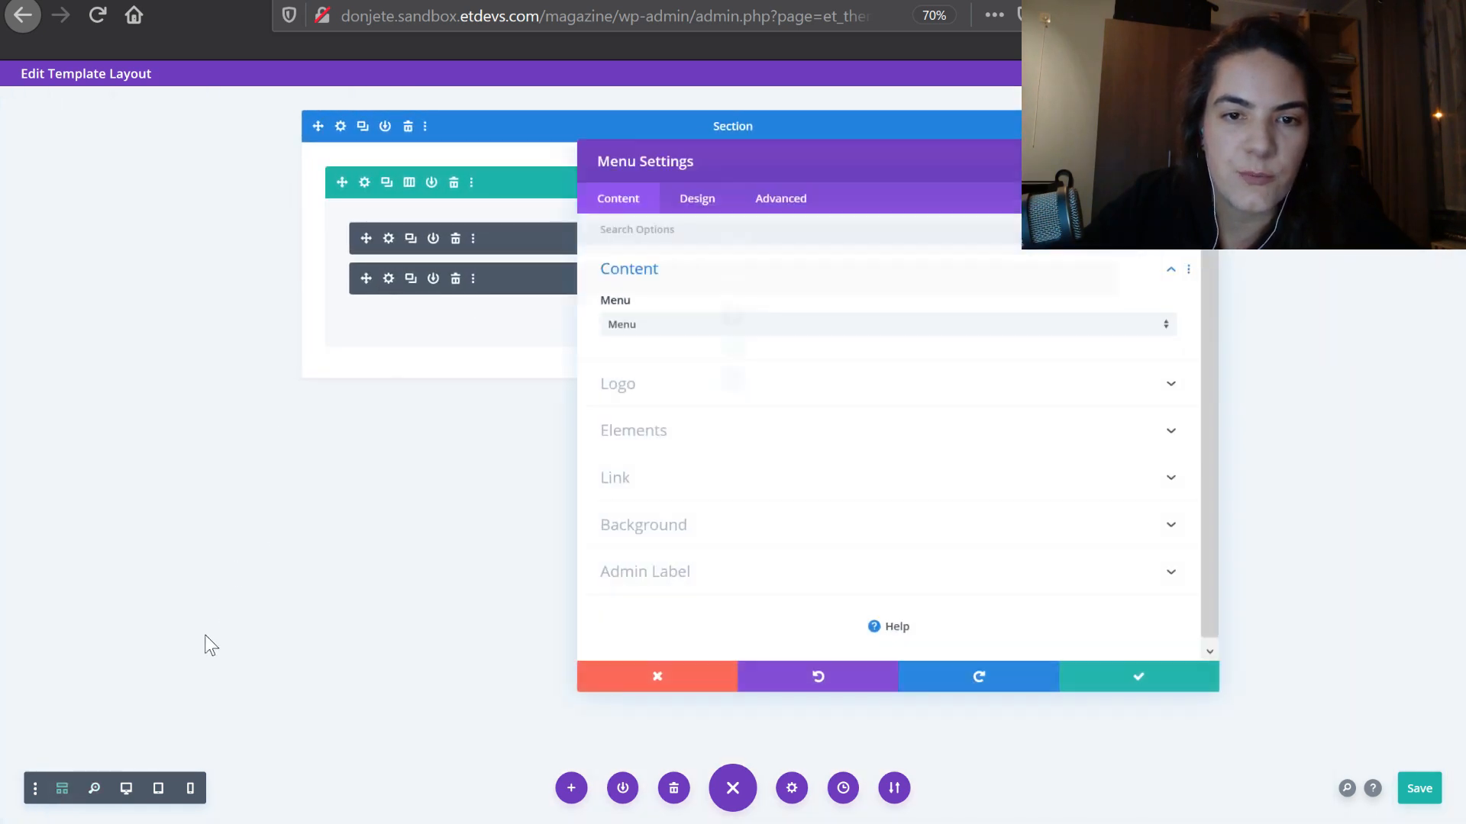
click(126, 788)
drag(688, 158, 484, 135)
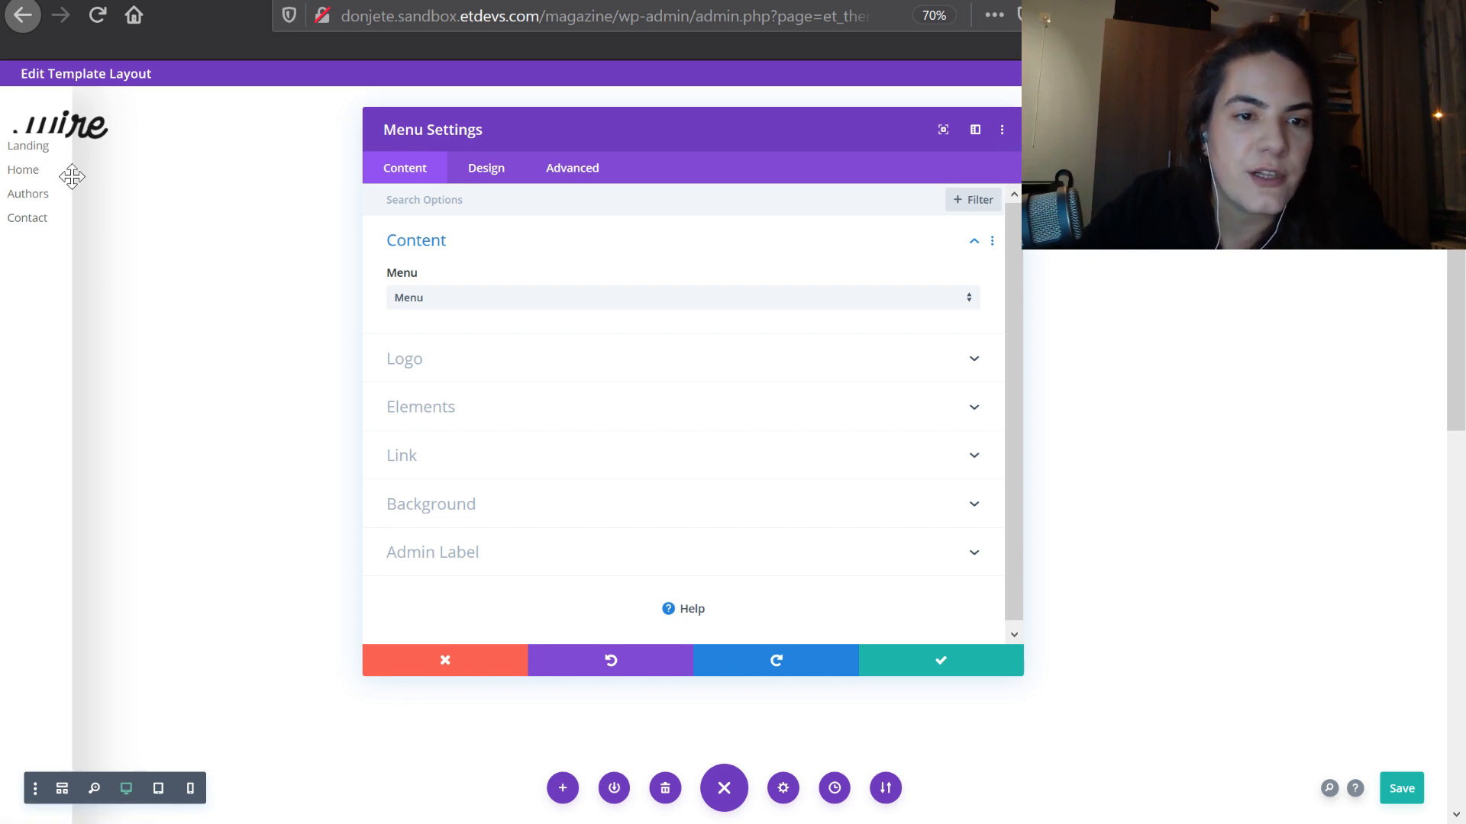
click(492, 505)
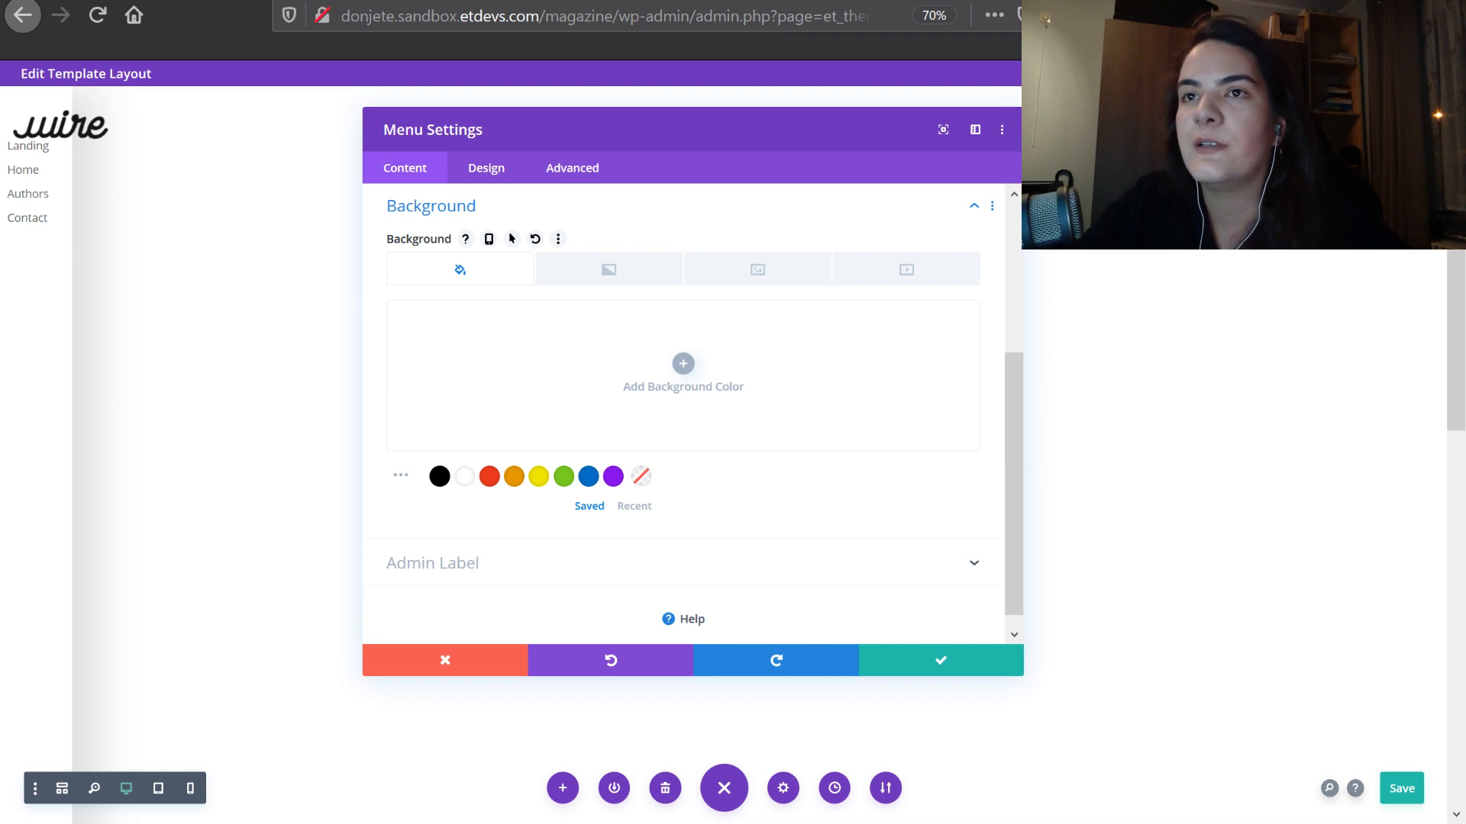
click(485, 174)
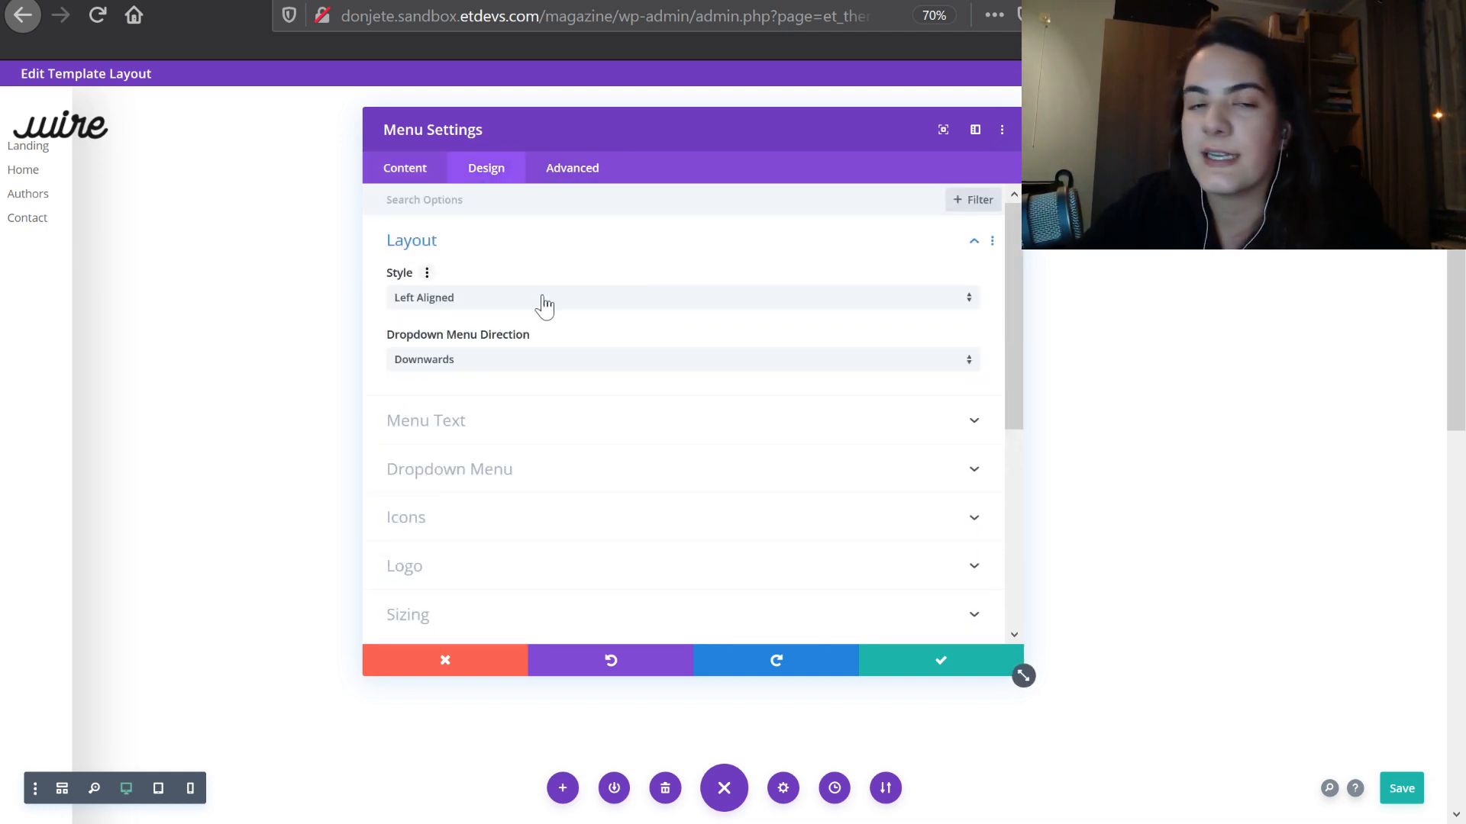
click(538, 302)
click(497, 341)
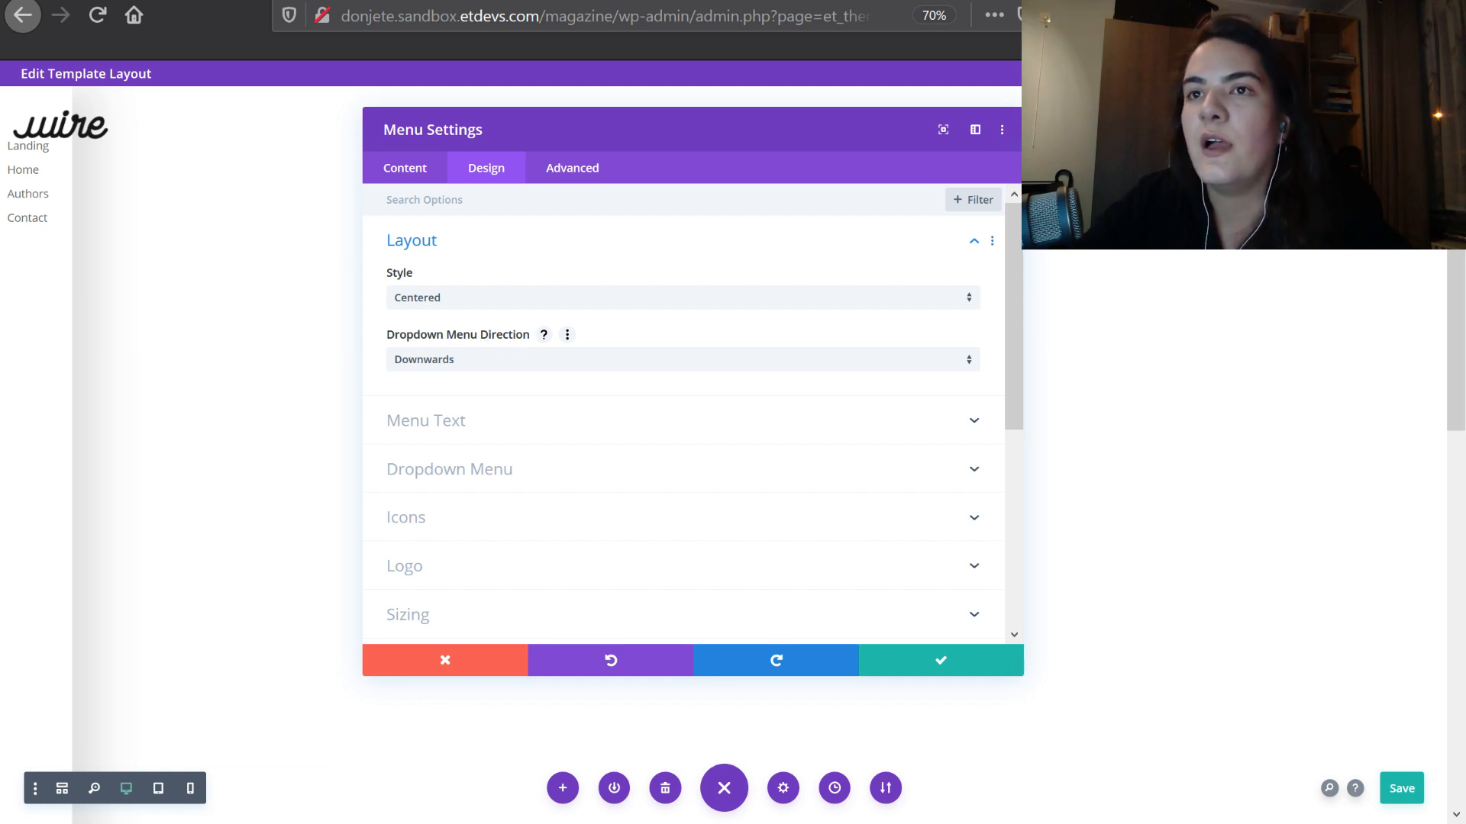
Paste the copied menu text styles onto the menu's text and accept the Menu settings
click(507, 425)
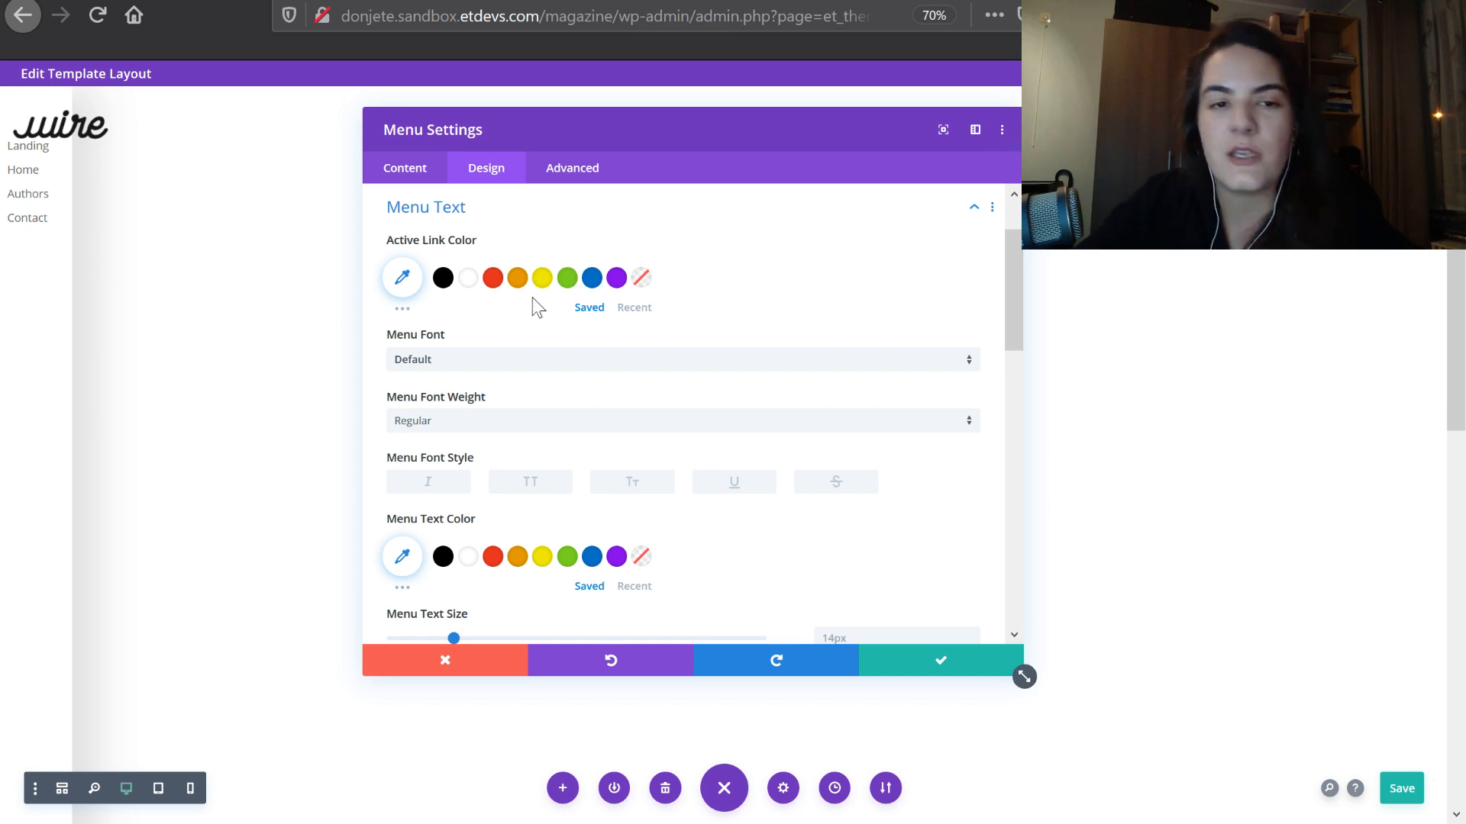
right_click(624, 223)
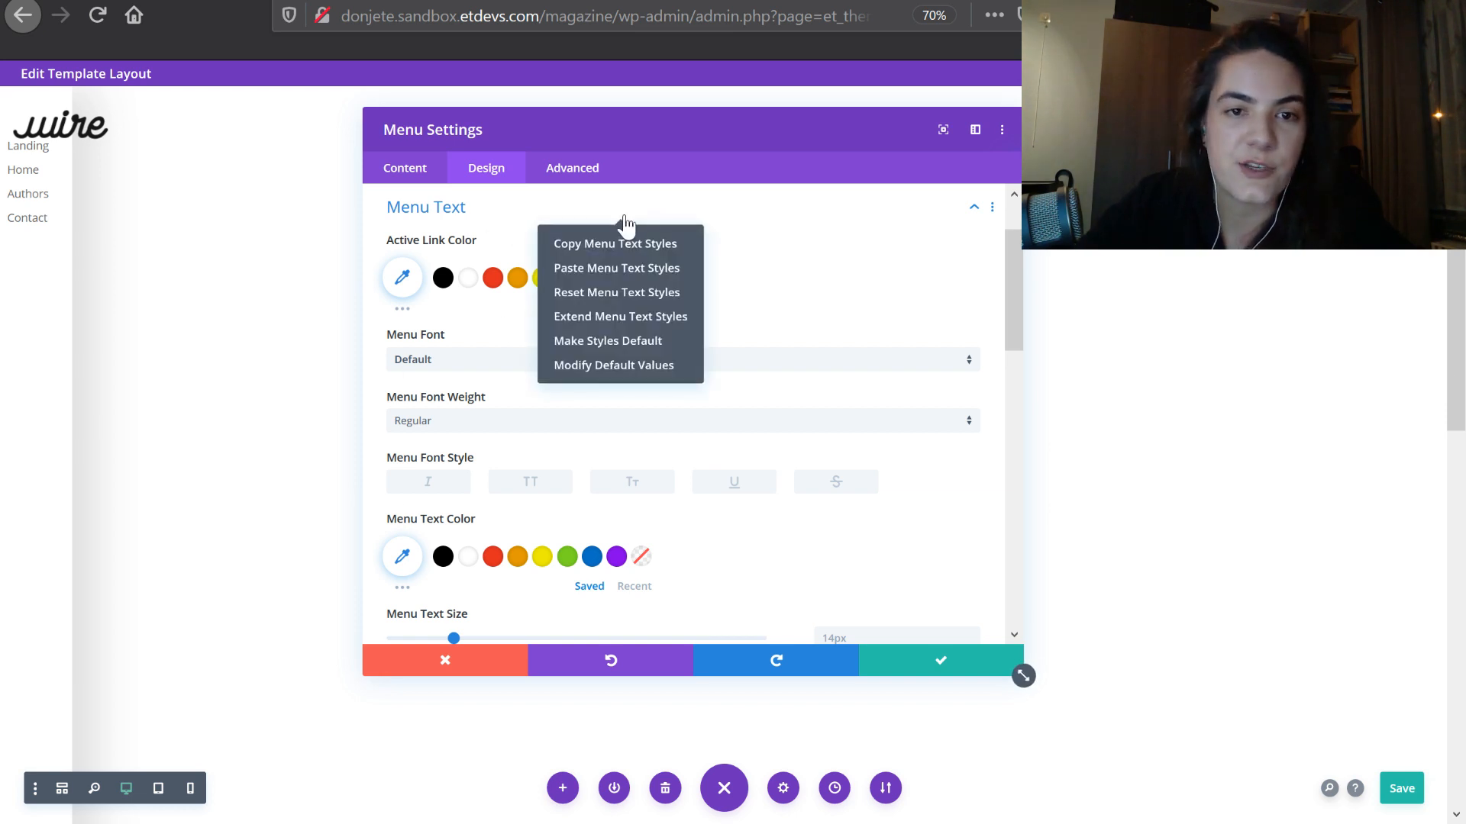
click(611, 267)
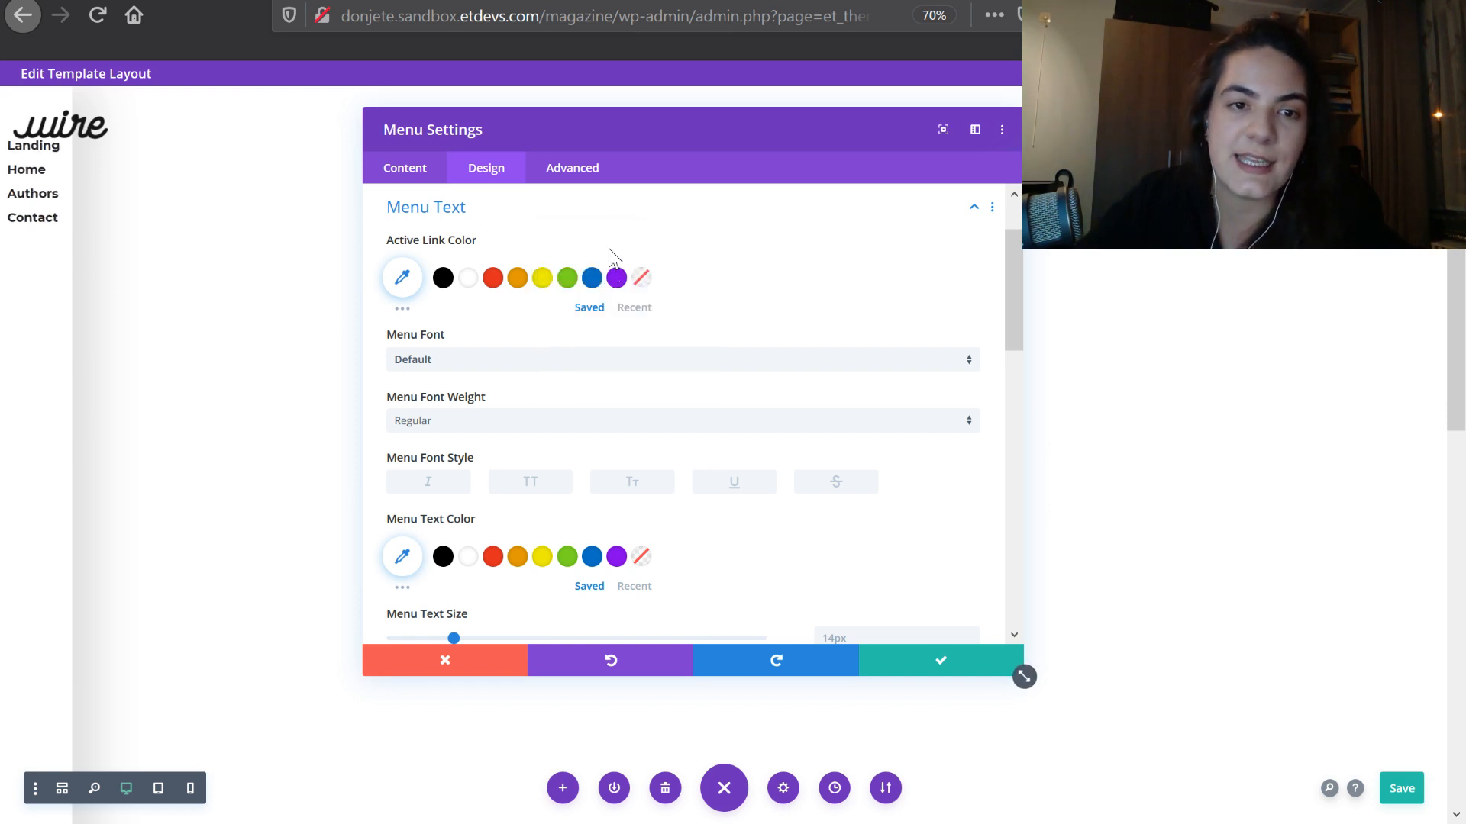
click(922, 663)
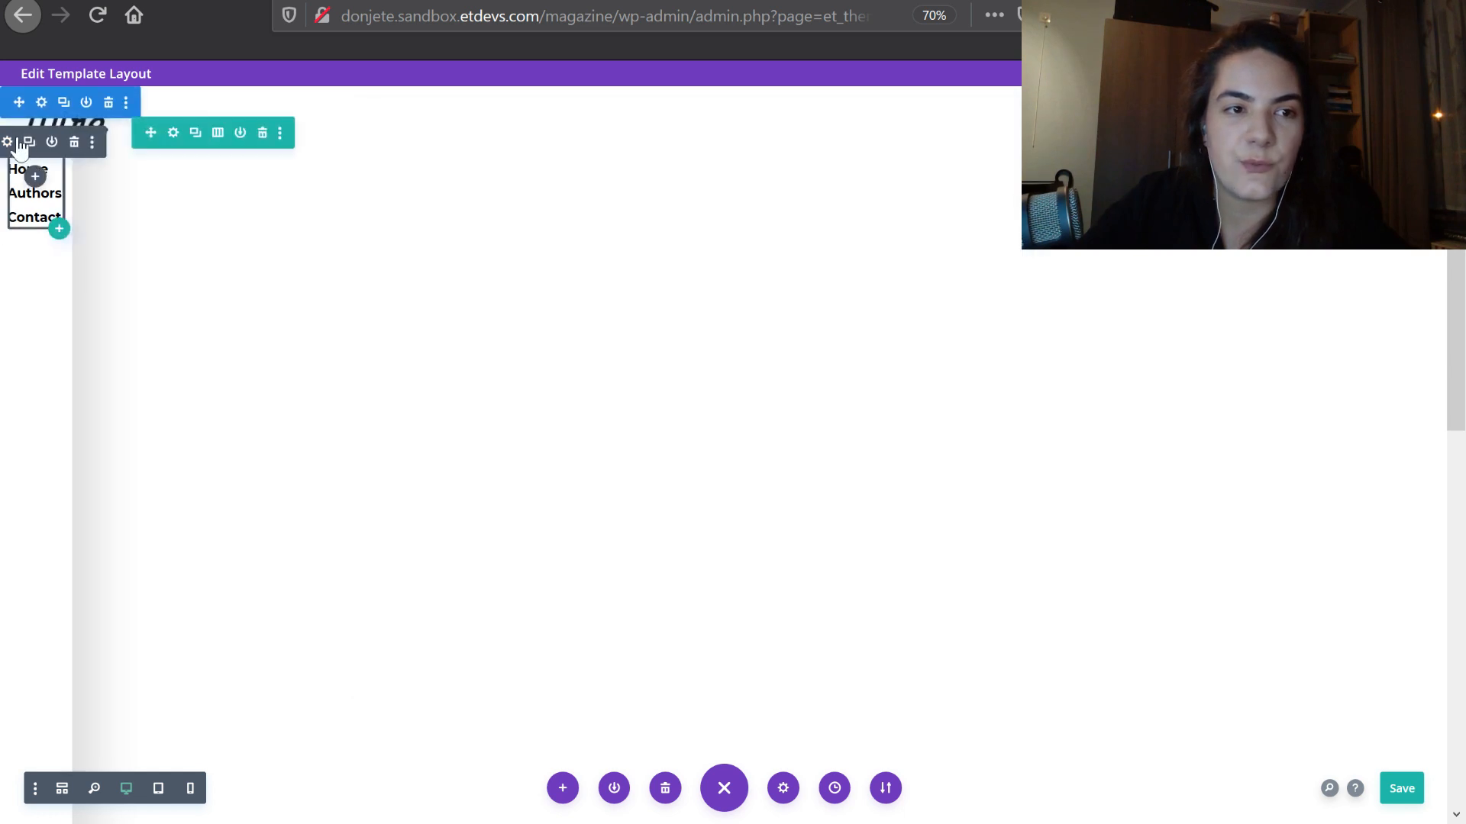
Reopen the Menu module's design settings and review its menu text styles, including the hover text color
click(33, 143)
click(497, 178)
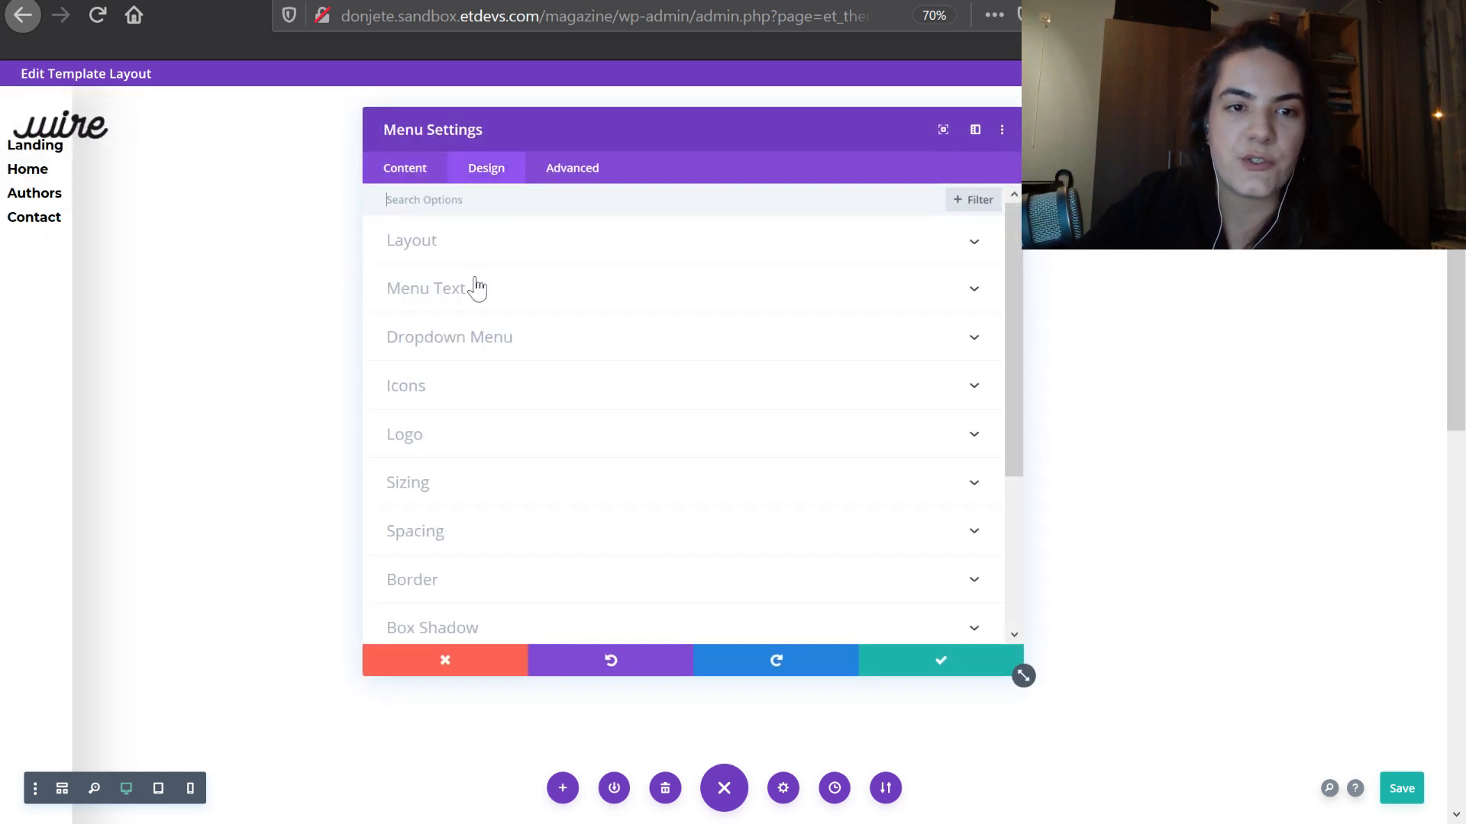
click(478, 289)
scroll(575, 415, down, 3)
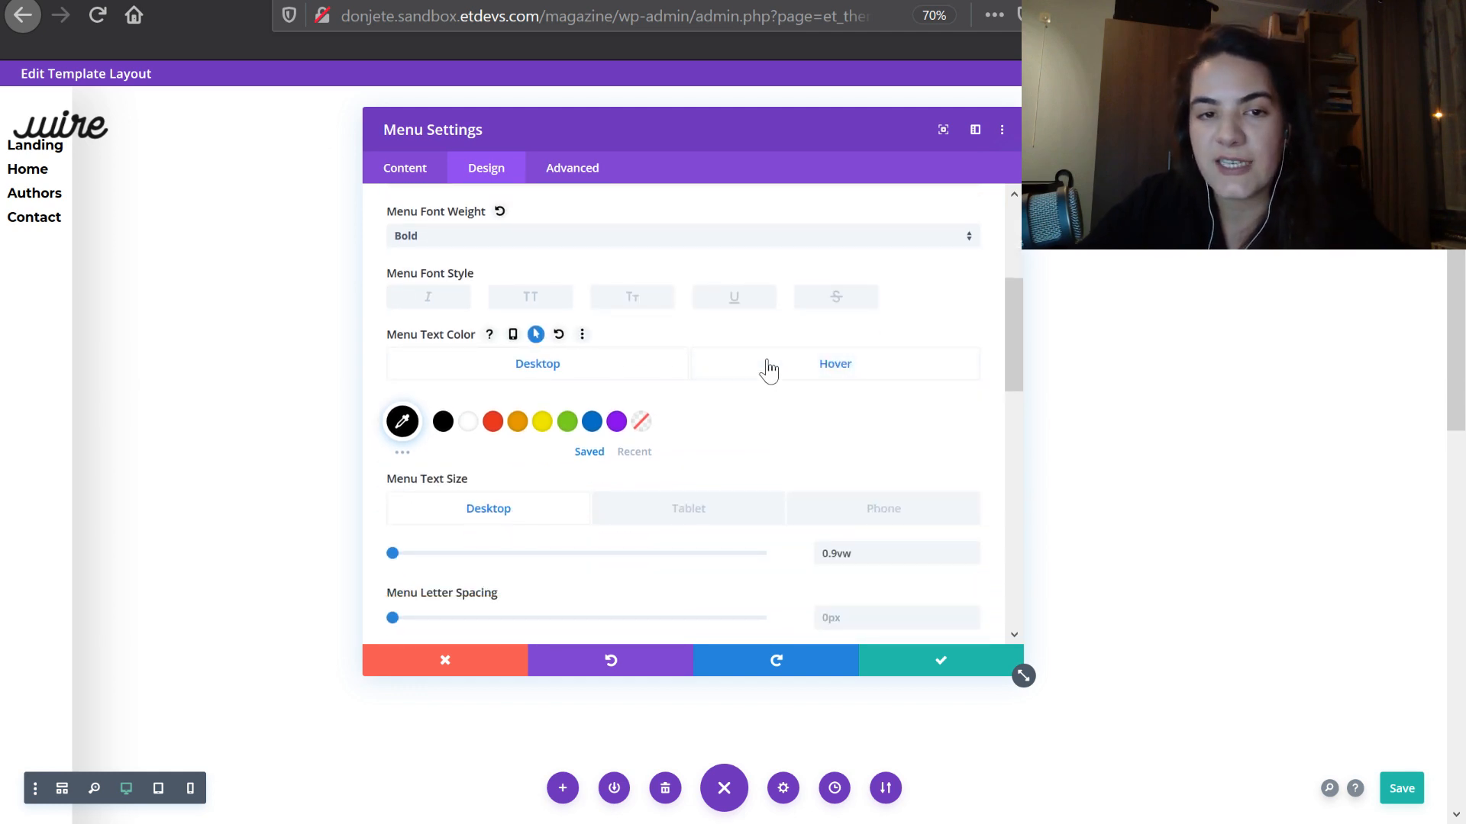
scroll(788, 413, up, 3)
scroll(787, 414, down, 1)
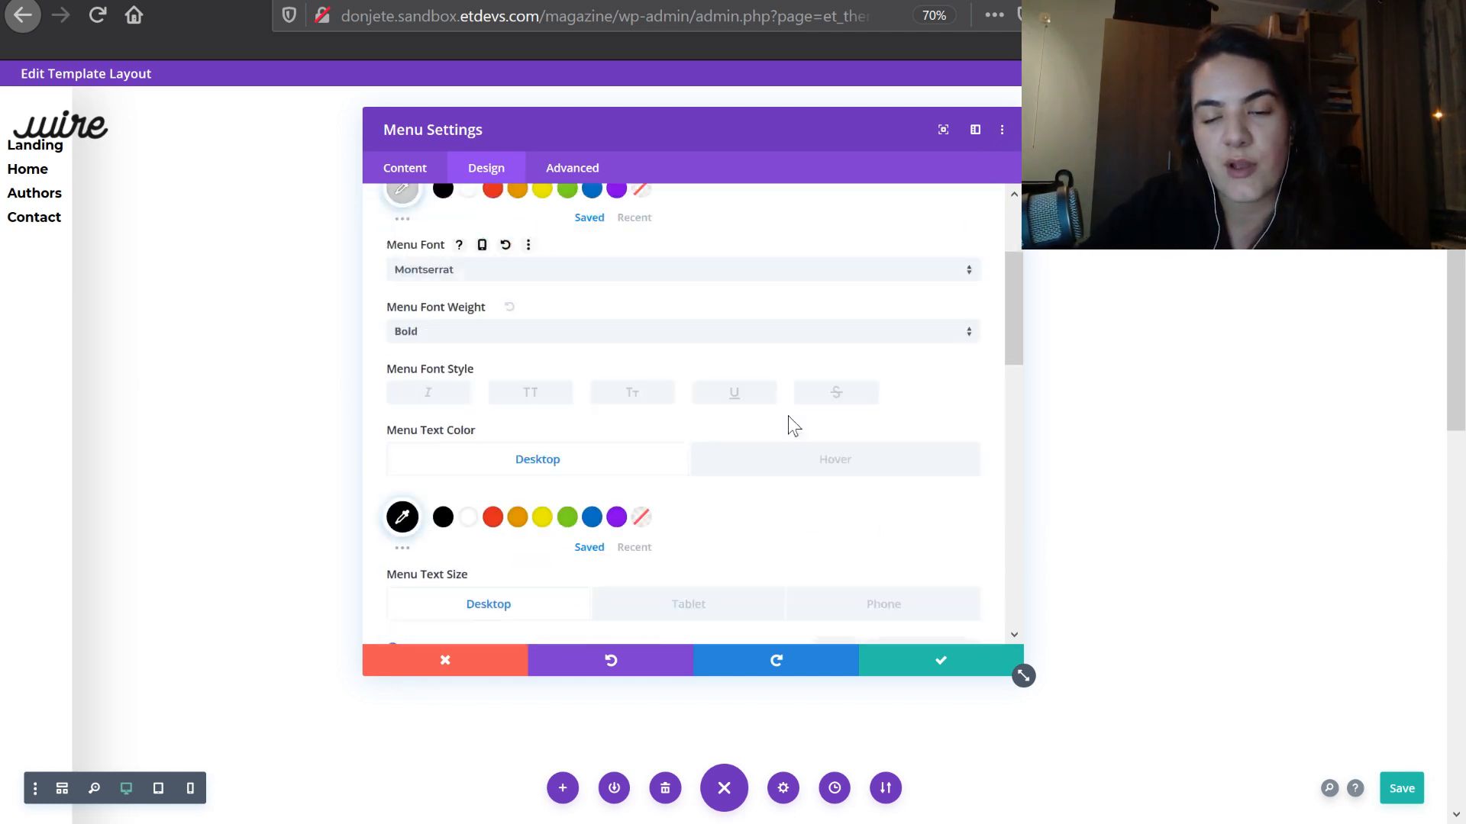
scroll(788, 415, down, 5)
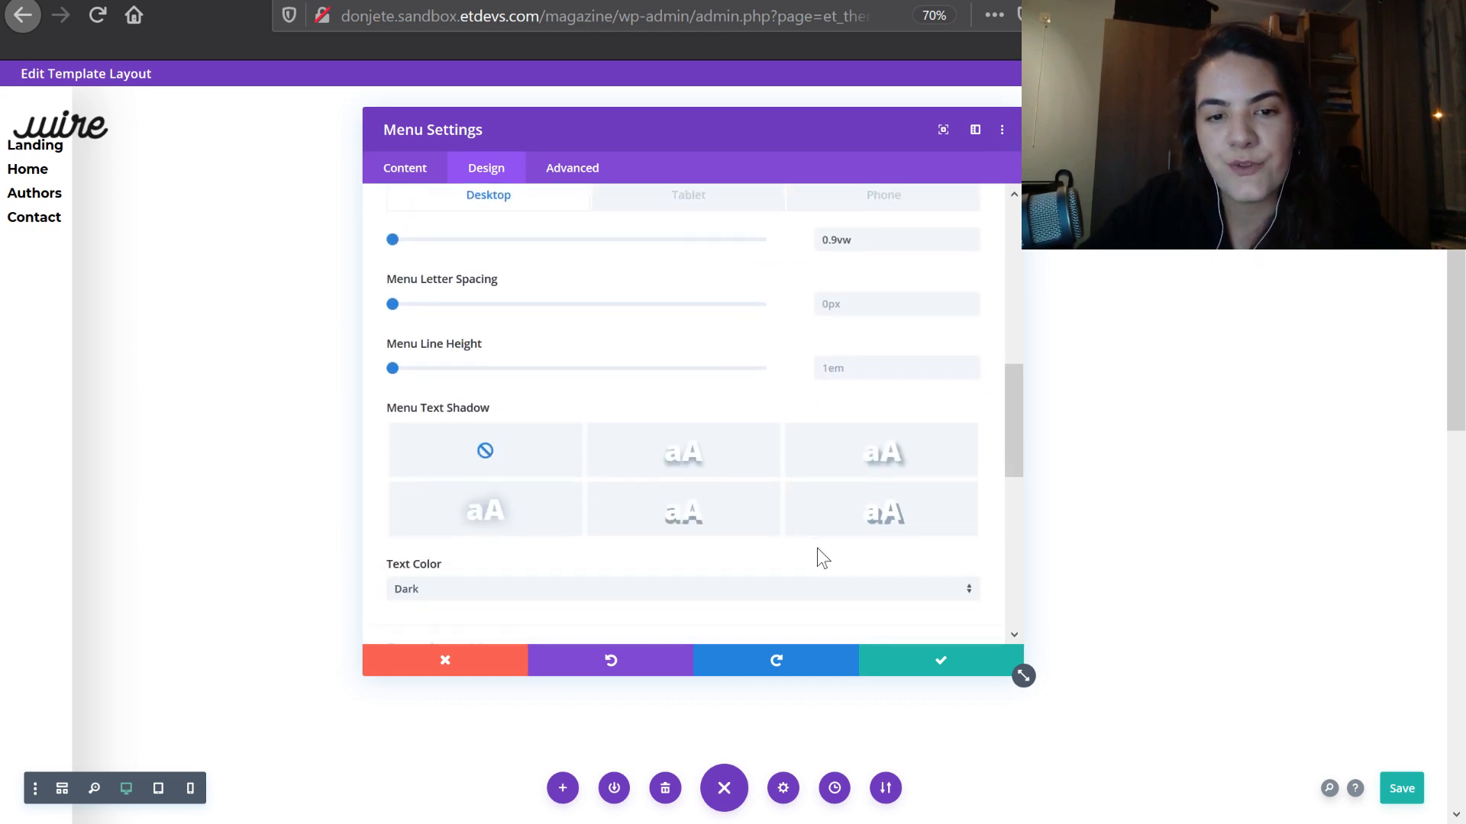
scroll(794, 435, up, 5)
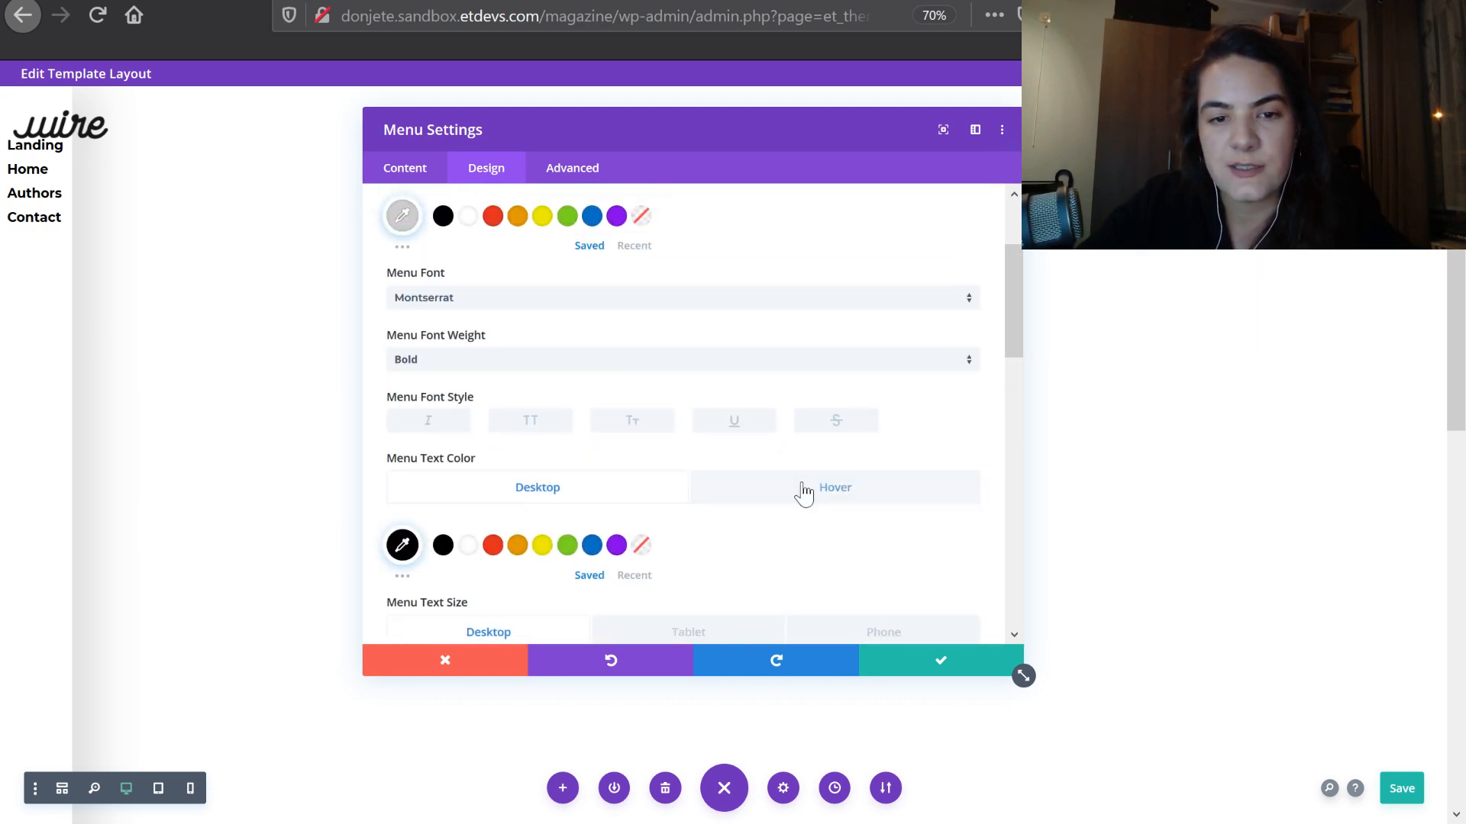
click(803, 493)
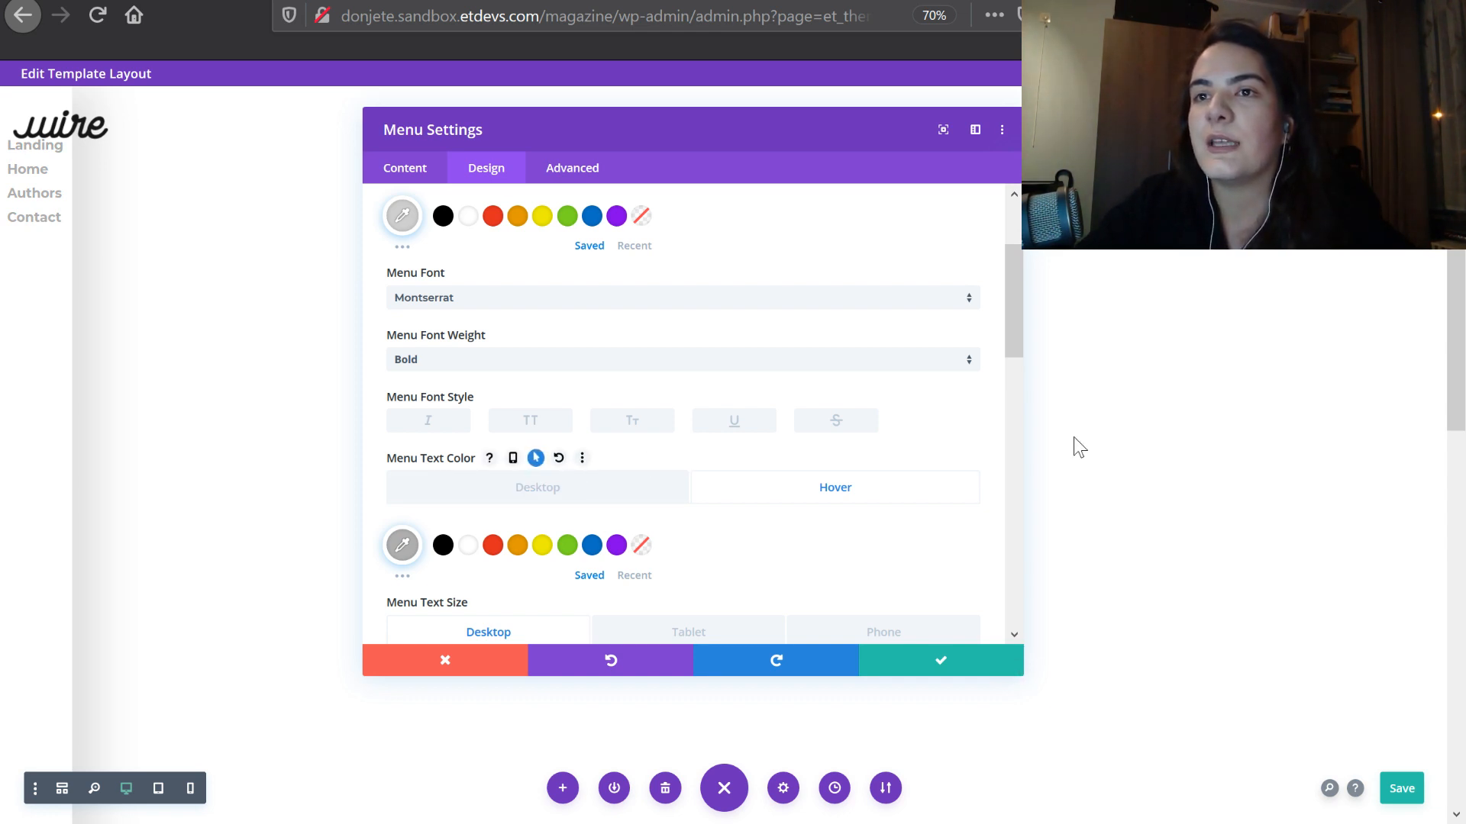
Set the Menu module's dropdown menu line color and dropdown menu text color to black
scroll(733, 563, down, 7)
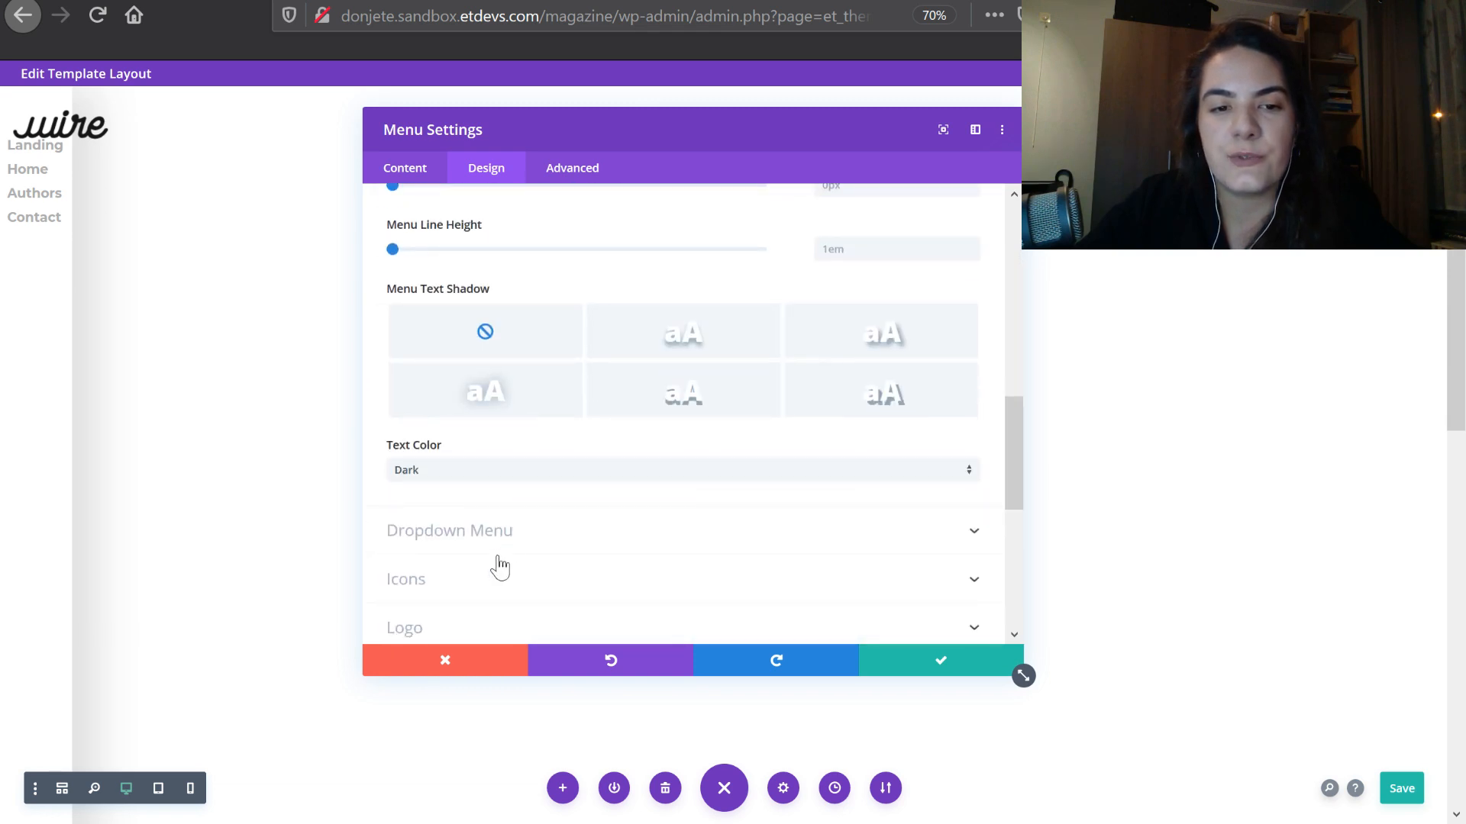
click(514, 530)
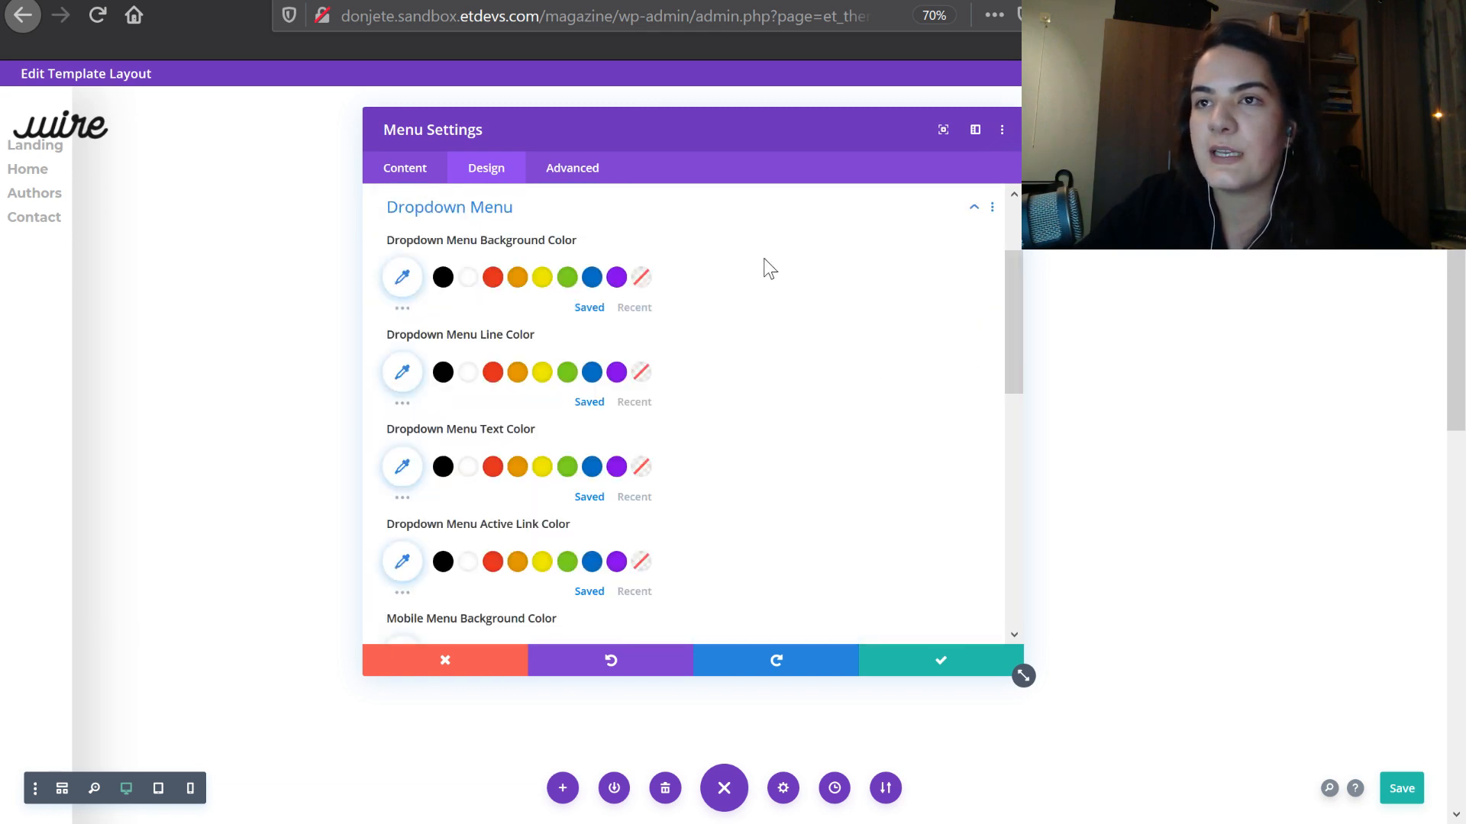
scroll(610, 263, down, 3)
scroll(554, 317, up, 3)
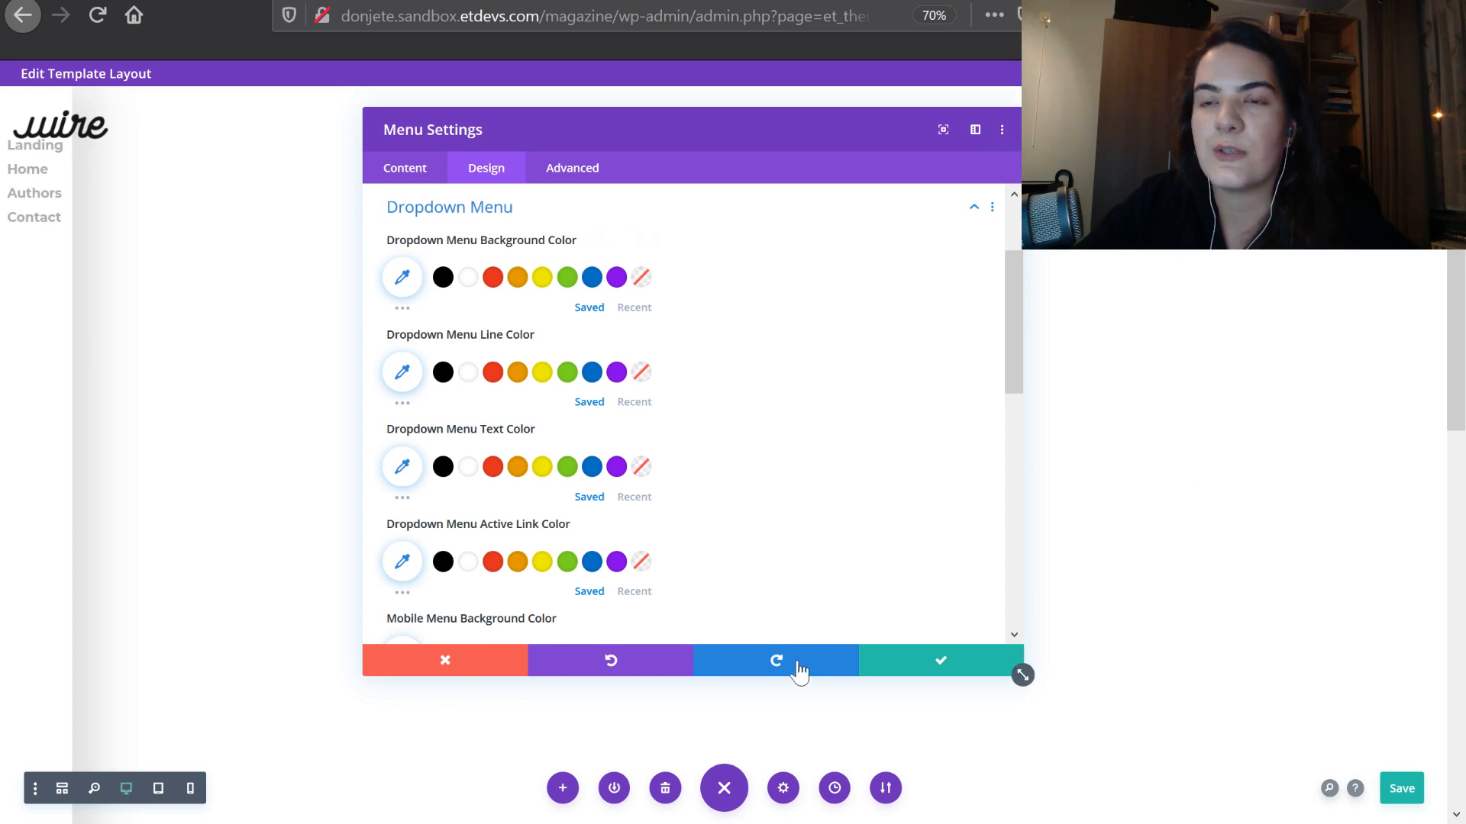
click(443, 469)
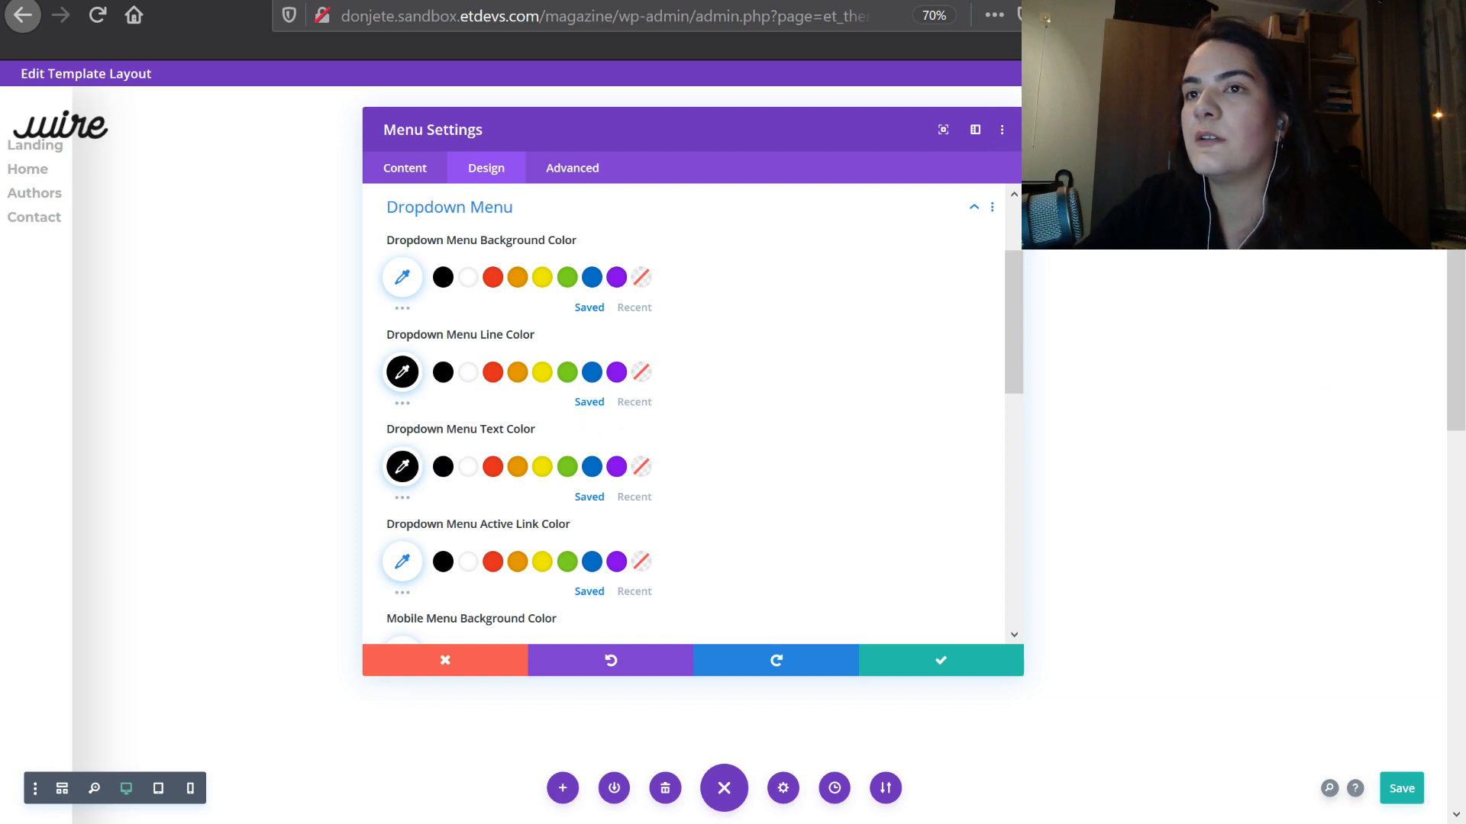
Set the Menu module's hamburger menu icon color to black (#000000)
scroll(739, 550, down, 4)
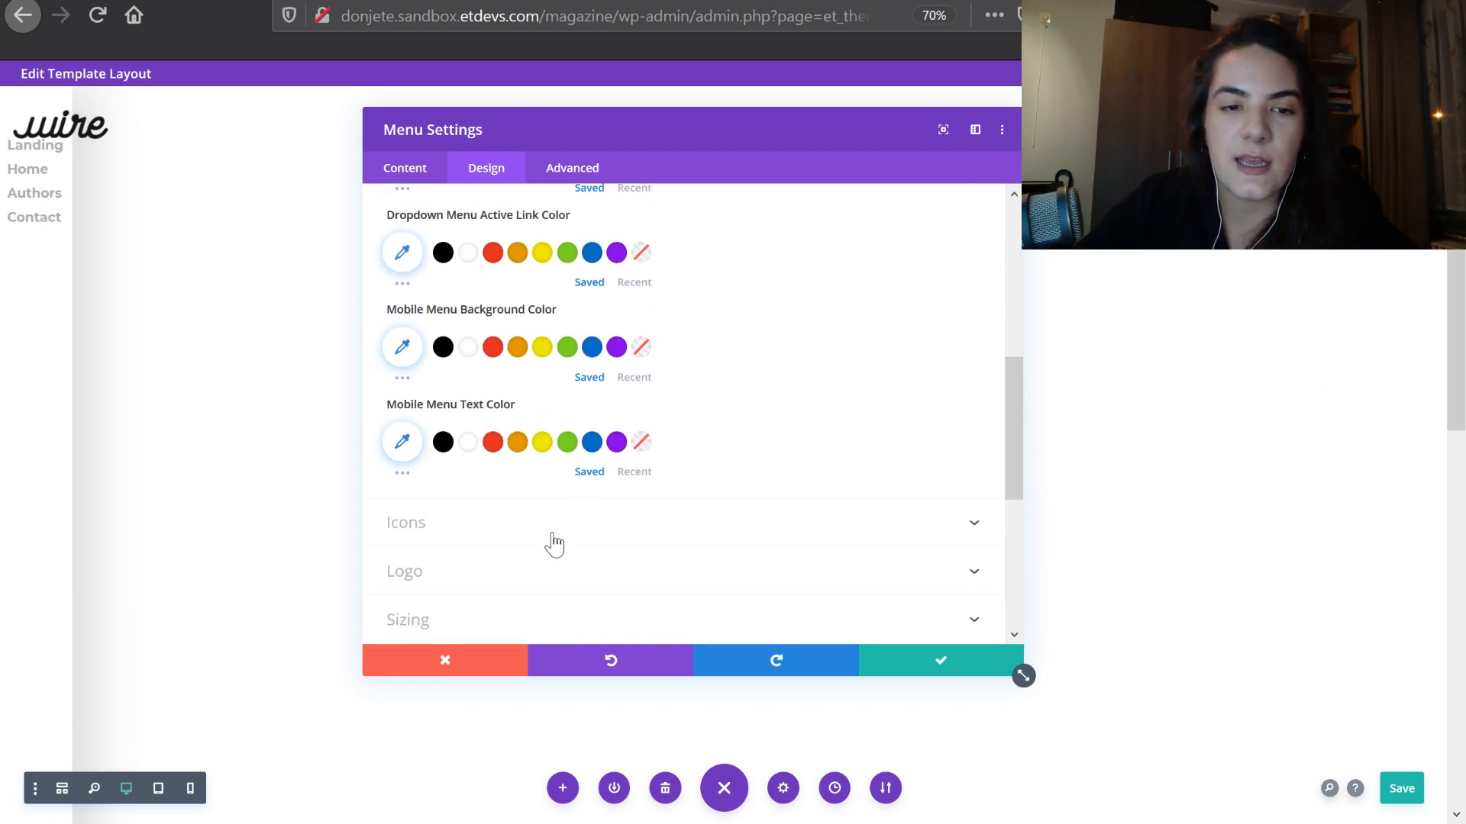
click(555, 519)
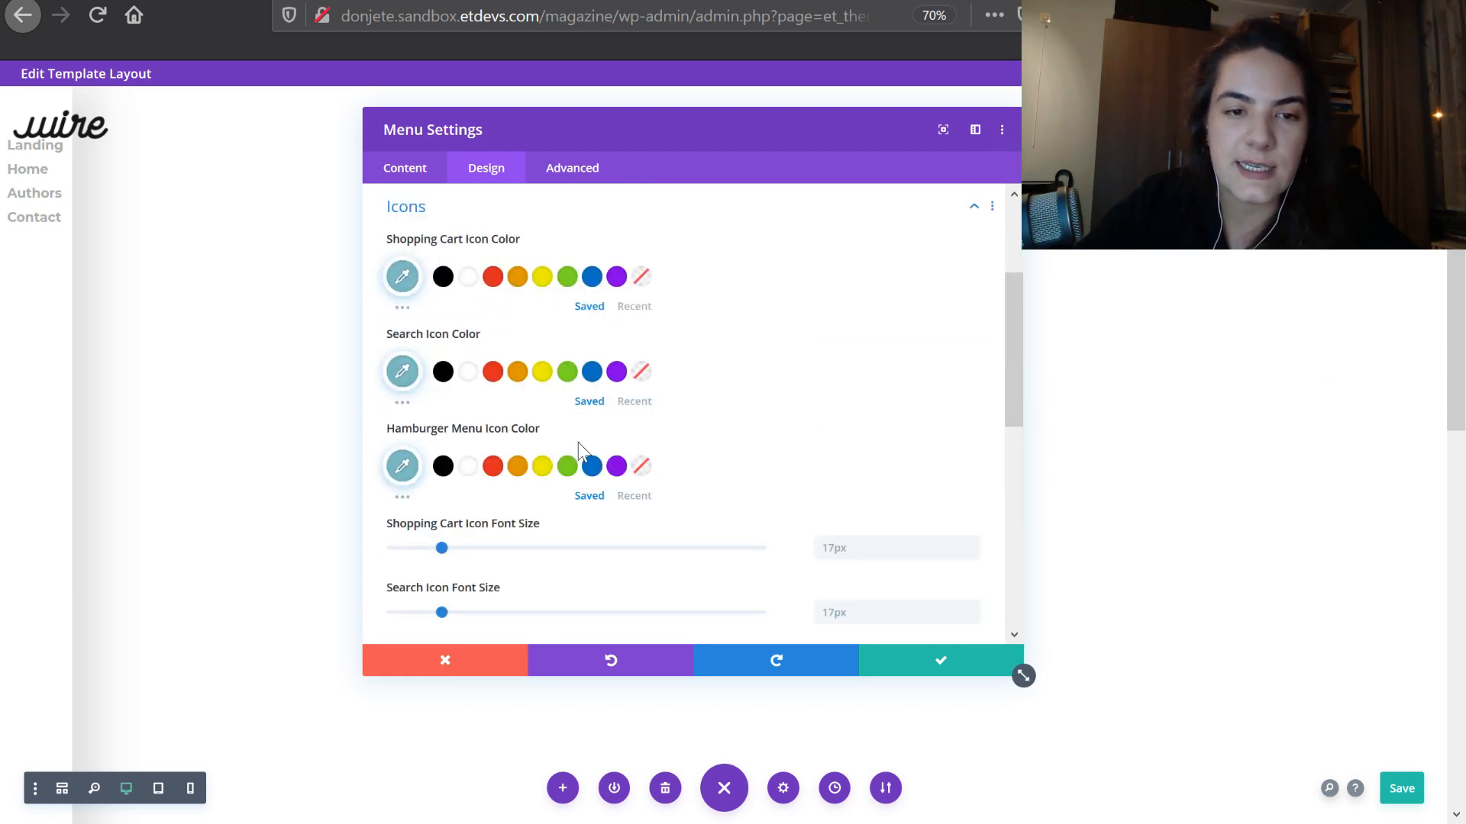
click(445, 467)
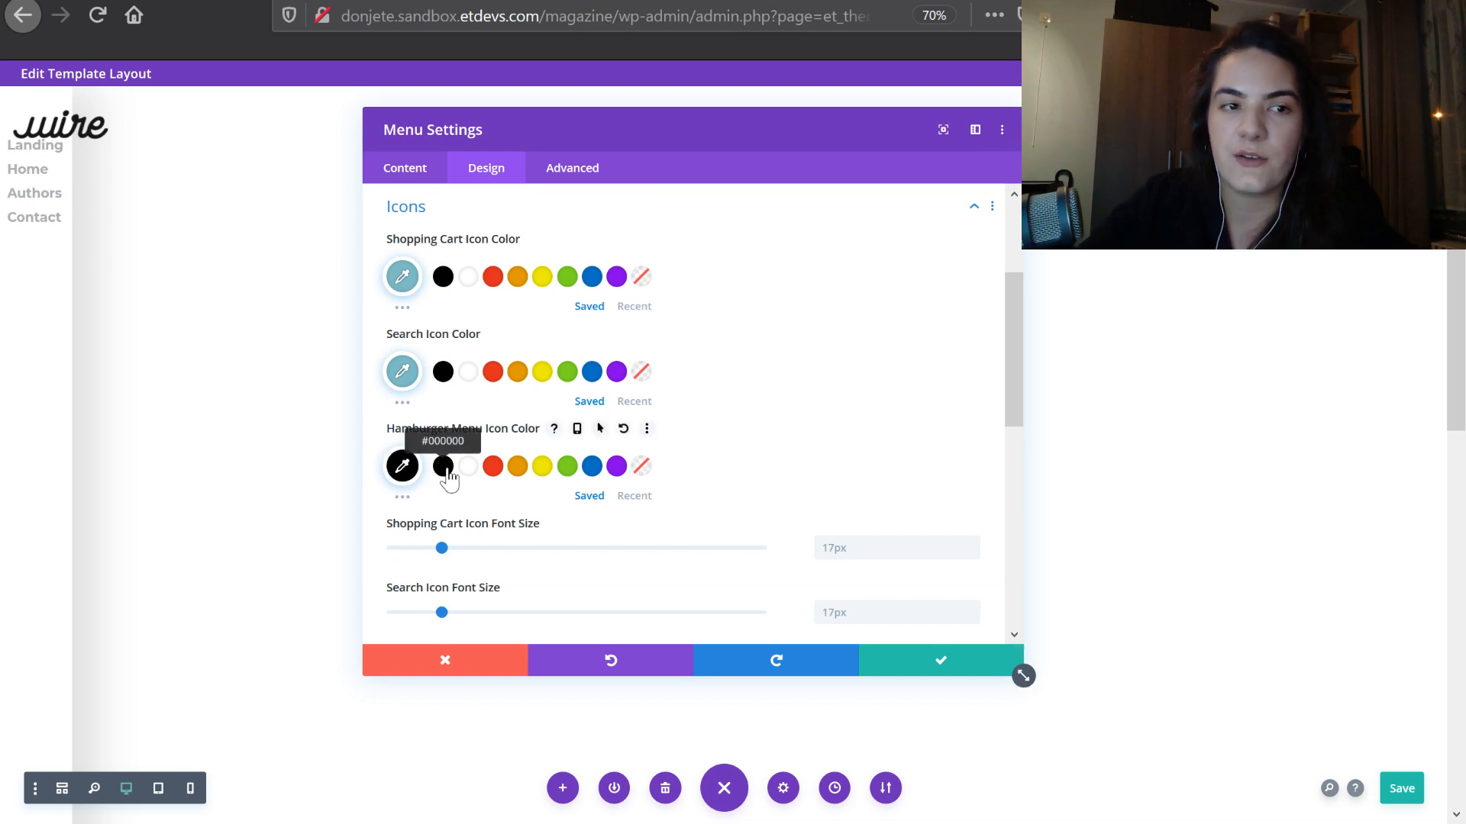
Check the desktop state of the menu text color and look through the Menu module's logo settings
scroll(630, 382, up, 3)
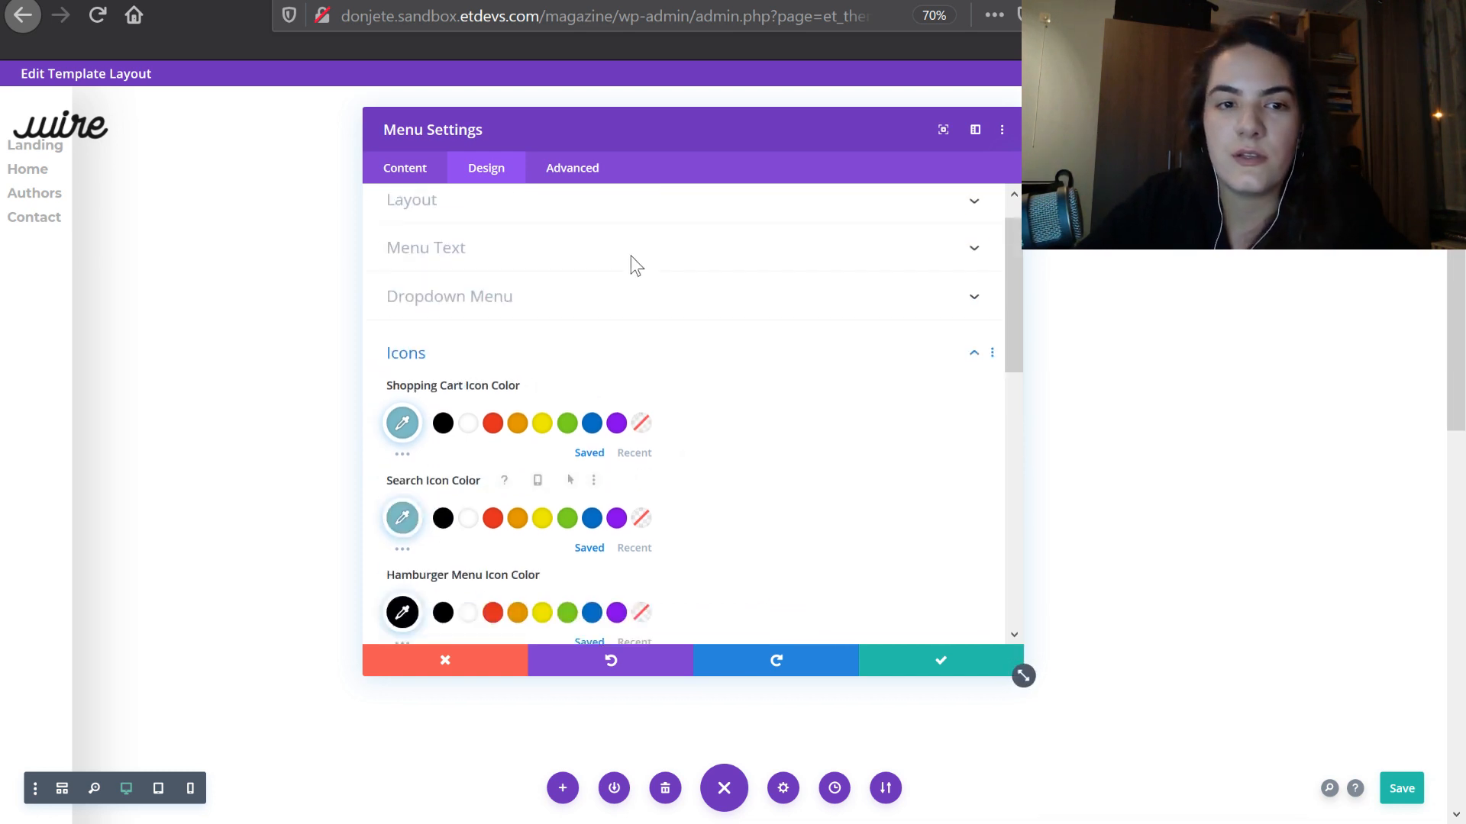
click(488, 295)
scroll(527, 496, down, 2)
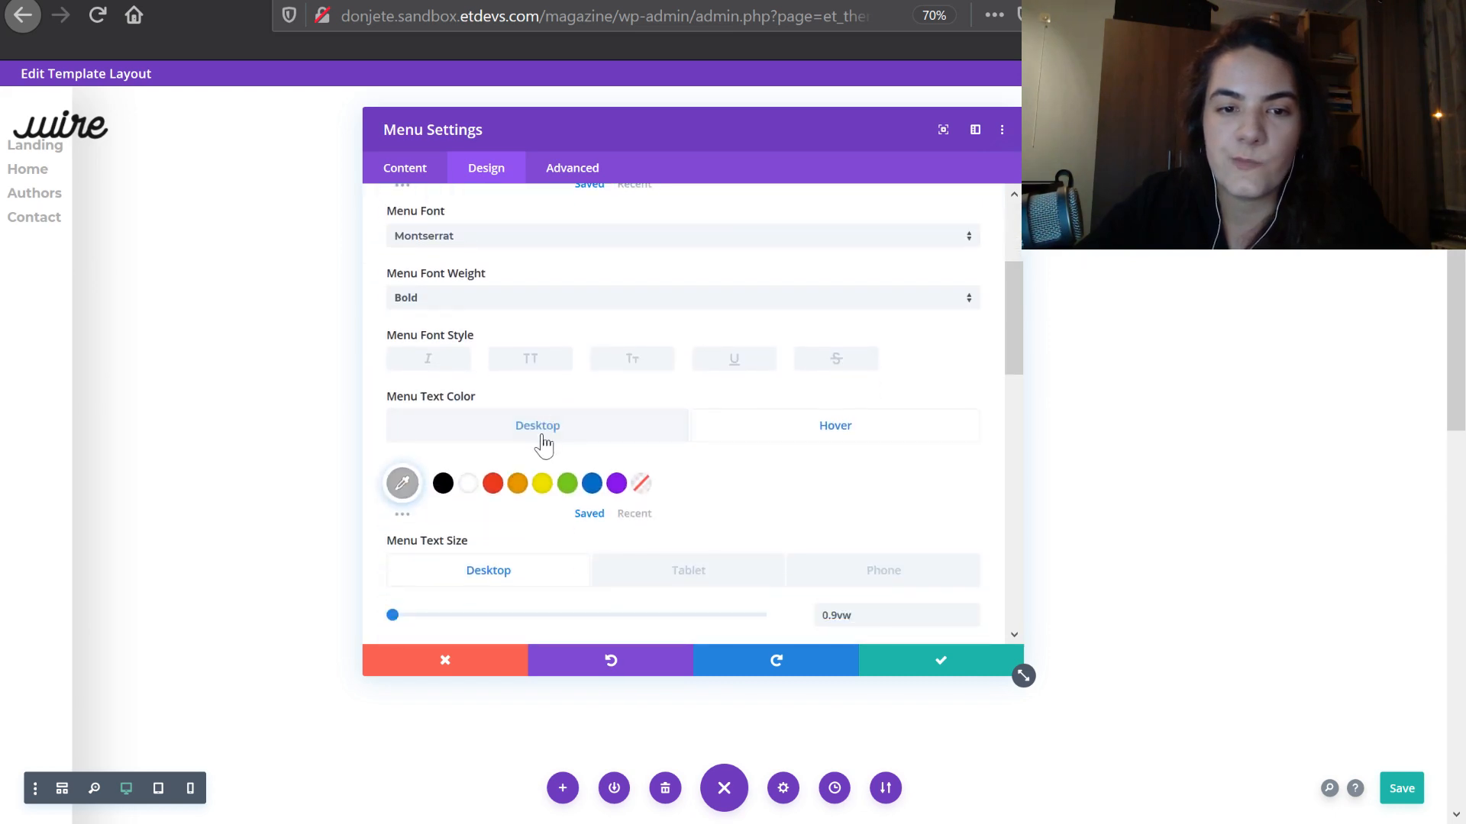
click(625, 455)
scroll(603, 458, down, 5)
scroll(591, 458, down, 3)
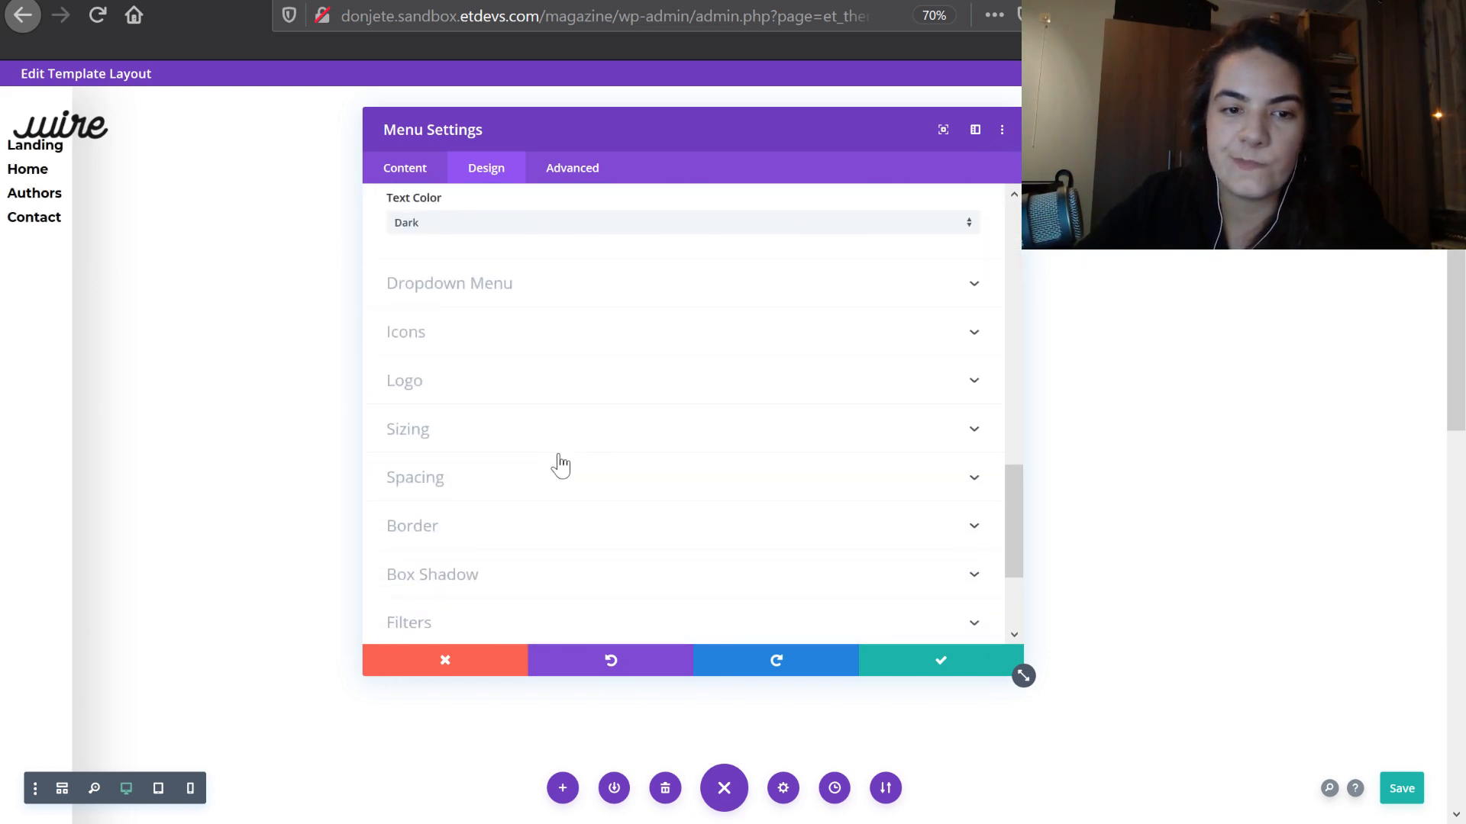
click(504, 386)
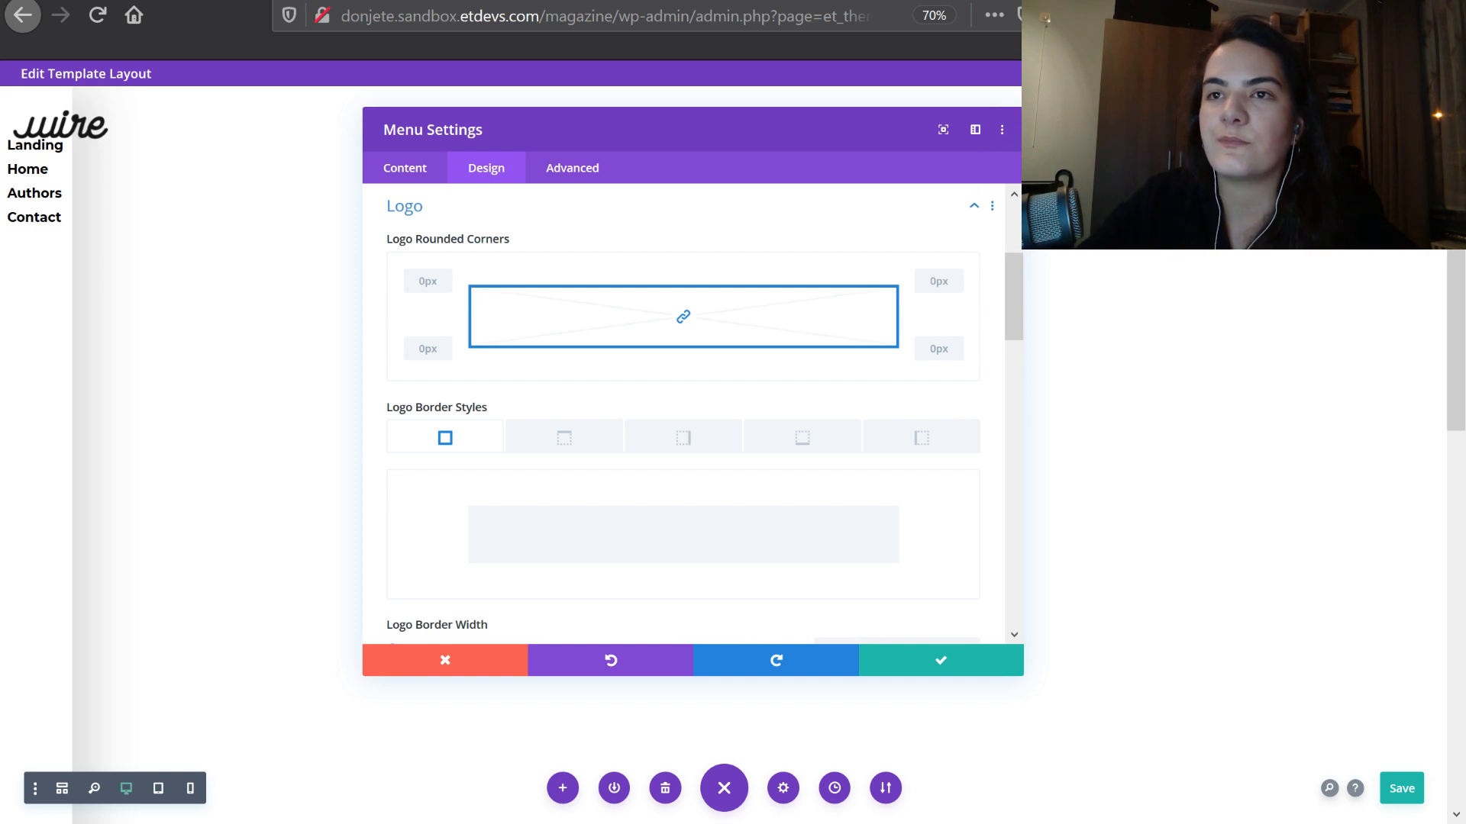
scroll(500, 405, down, 10)
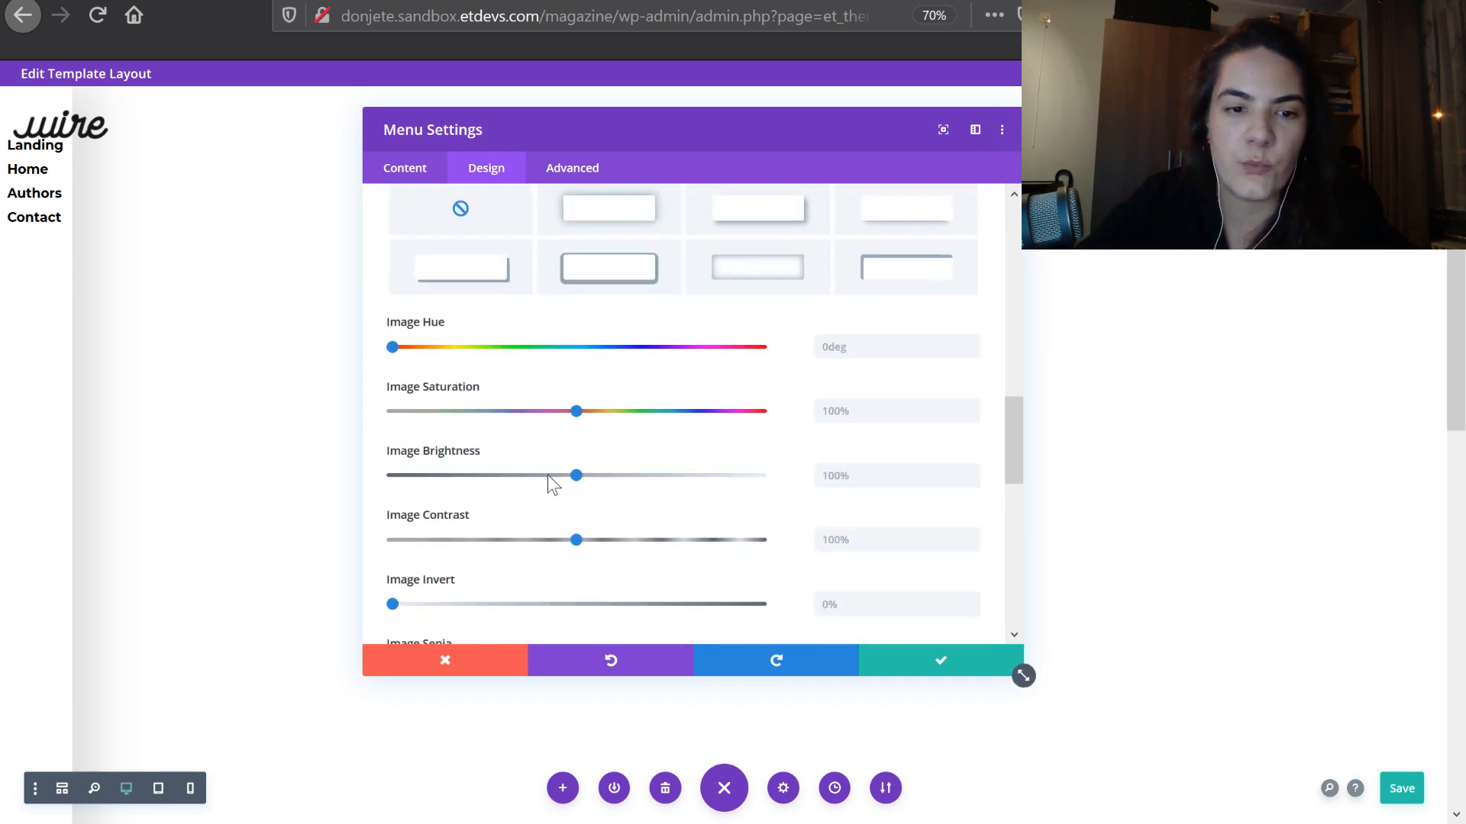
scroll(611, 504, down, 3)
Paste the copied spacing styles onto the Menu module, giving margins of 18vw top and bottom and -13vw left and right
click(538, 432)
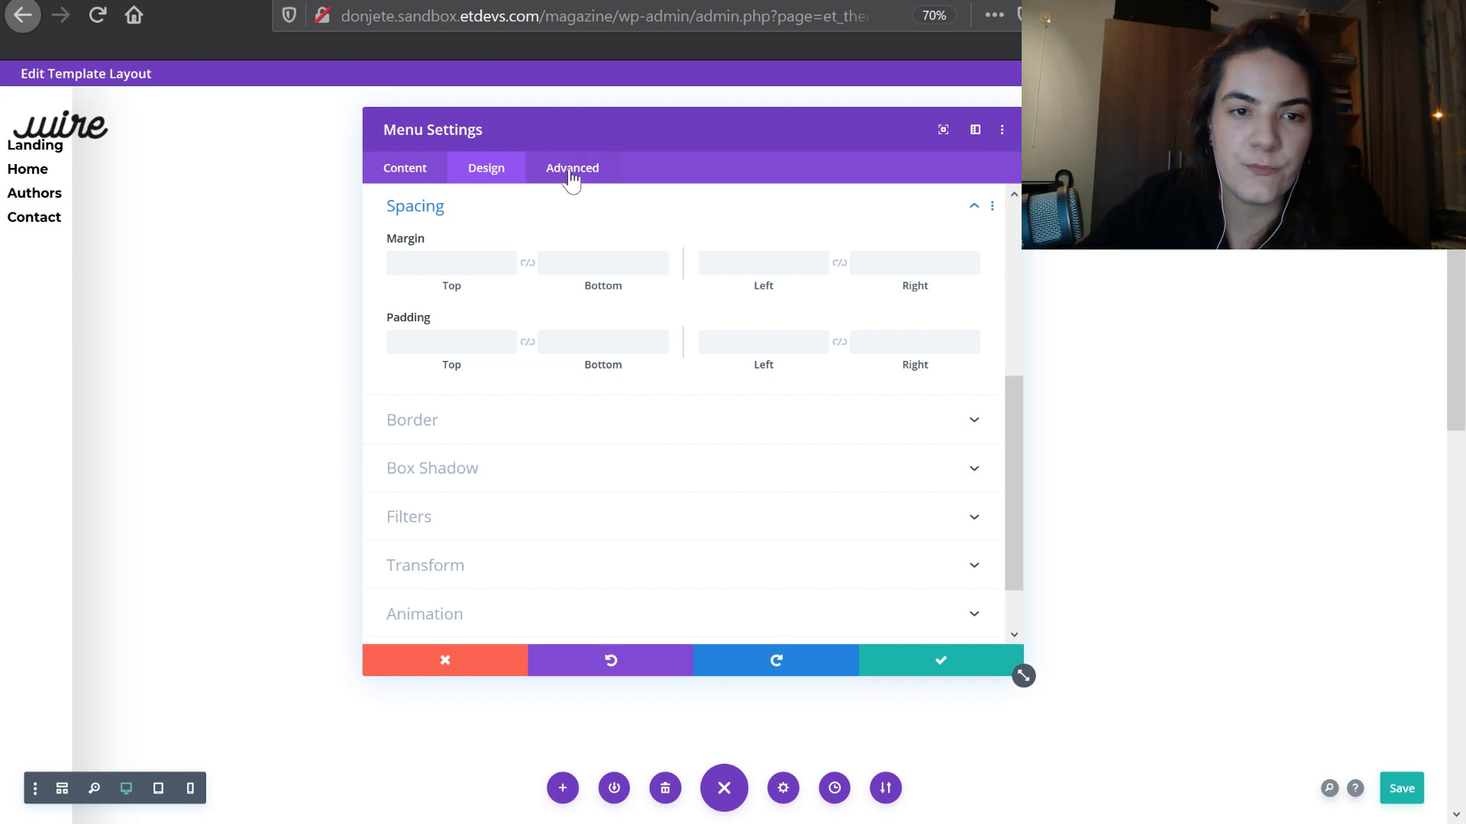
right_click(545, 202)
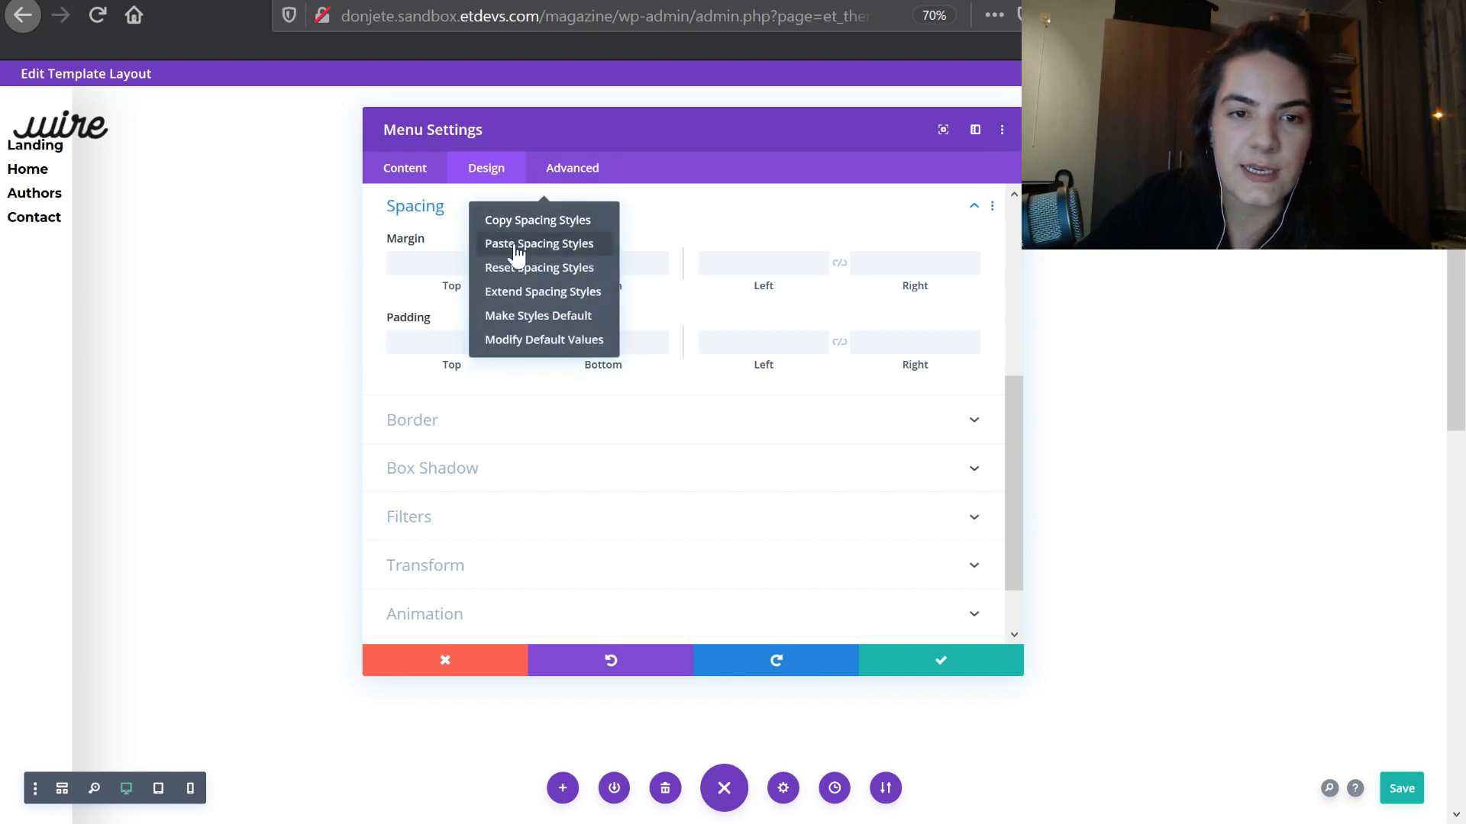
click(516, 244)
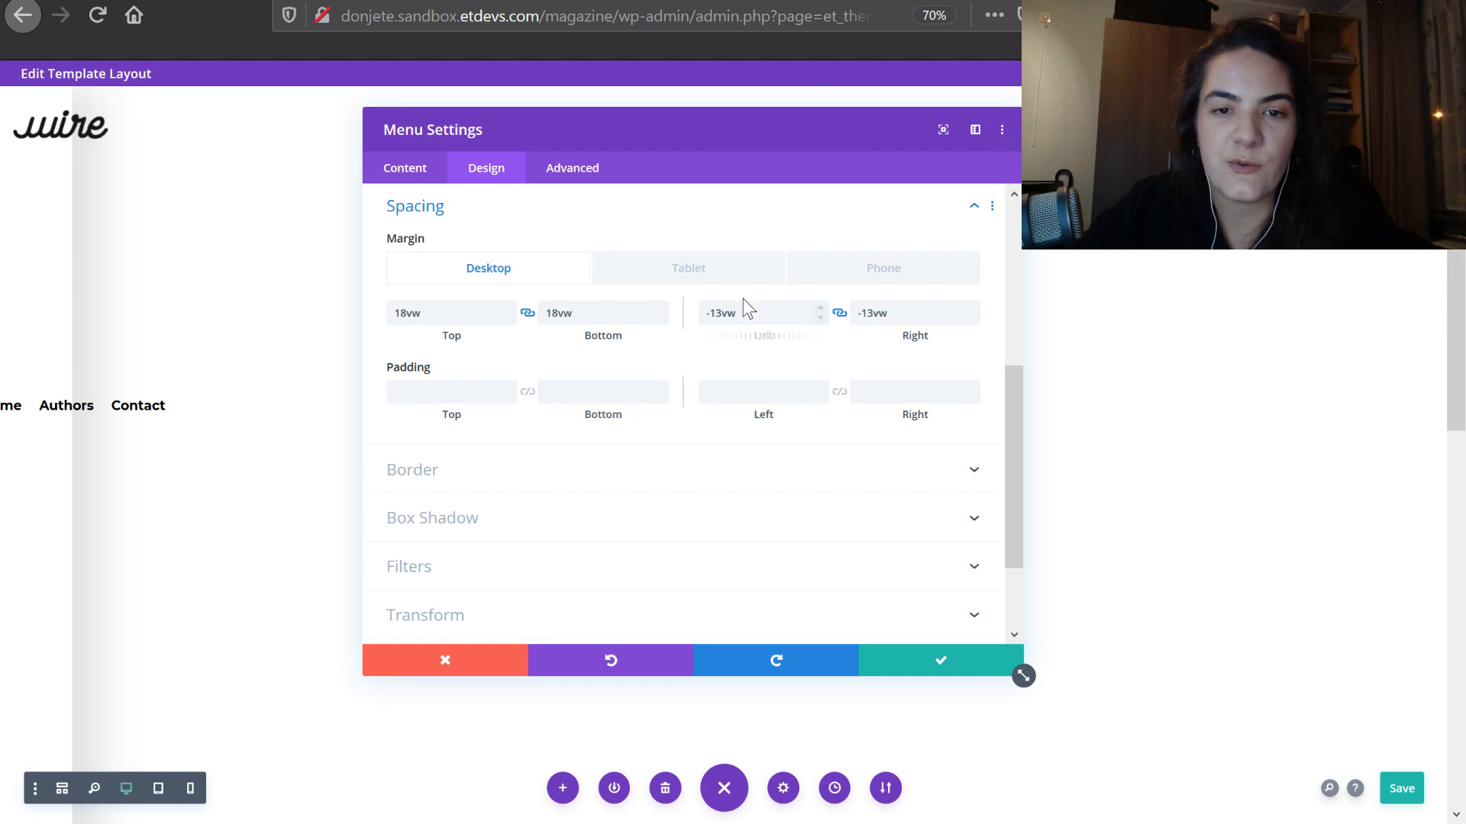
drag(720, 313, 689, 316)
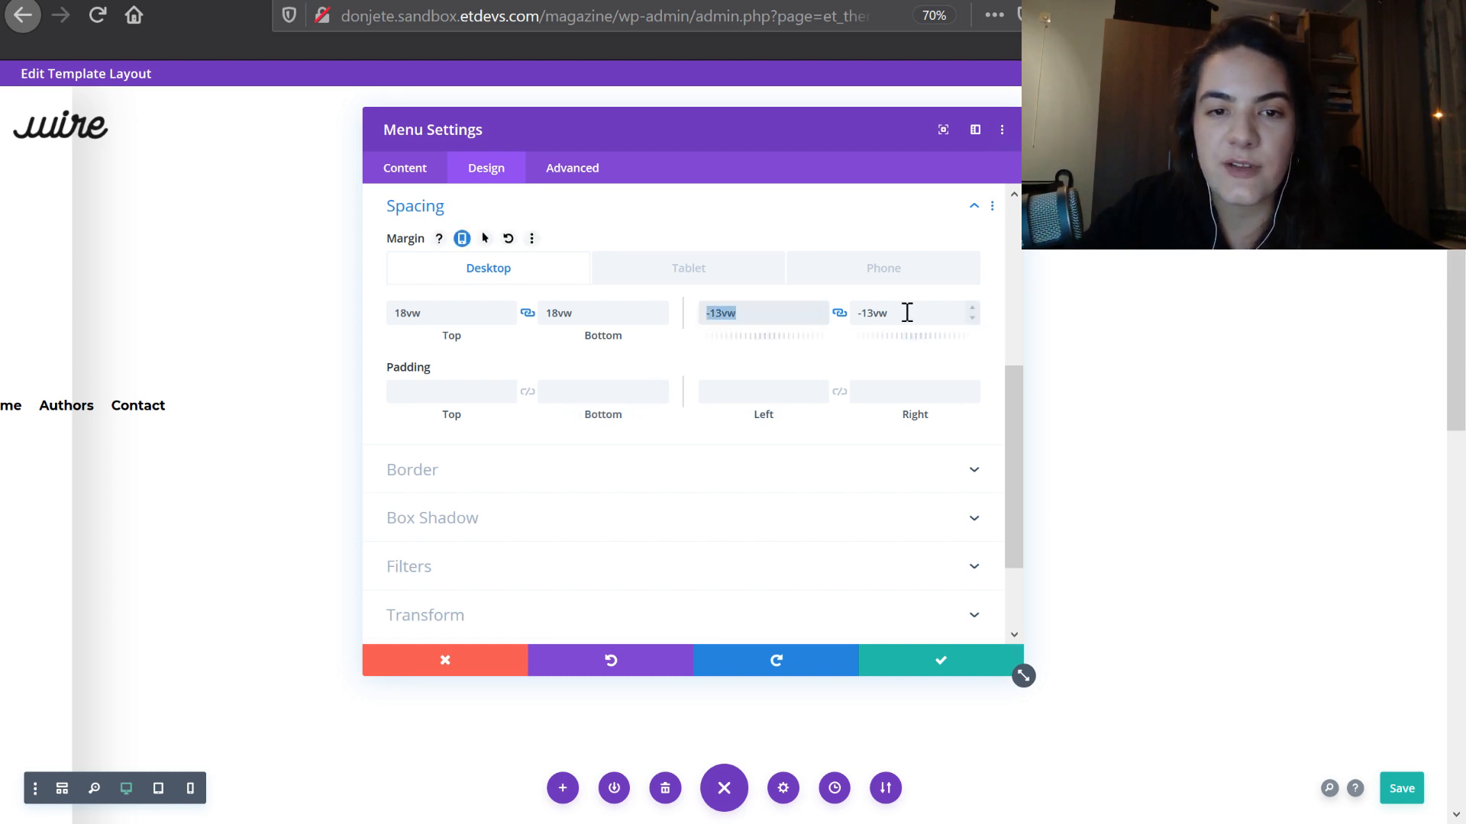
drag(906, 313, 860, 323)
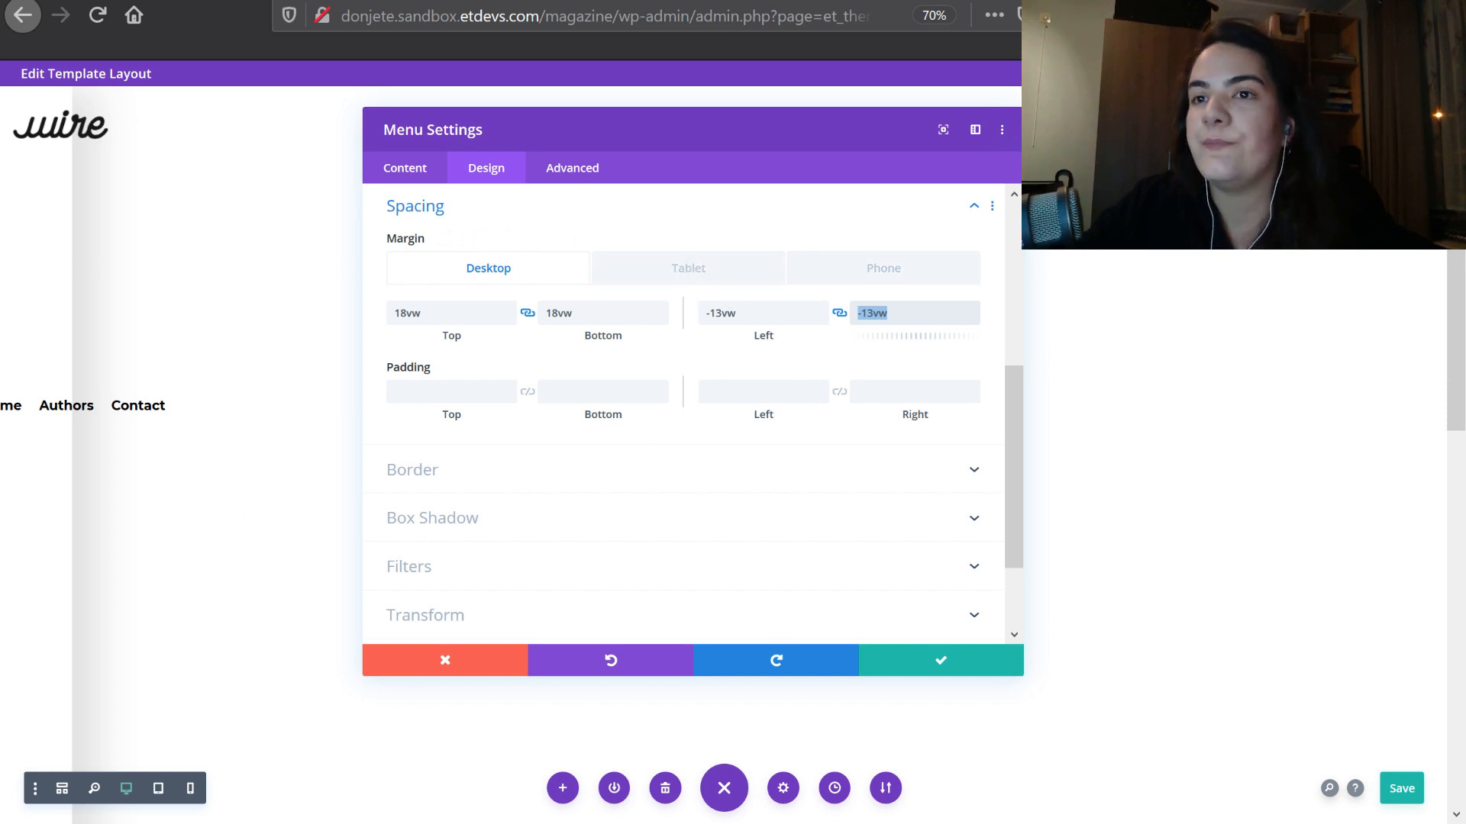
Rotate the Menu module by 270deg with the Transform Rotate option
scroll(514, 534, down, 3)
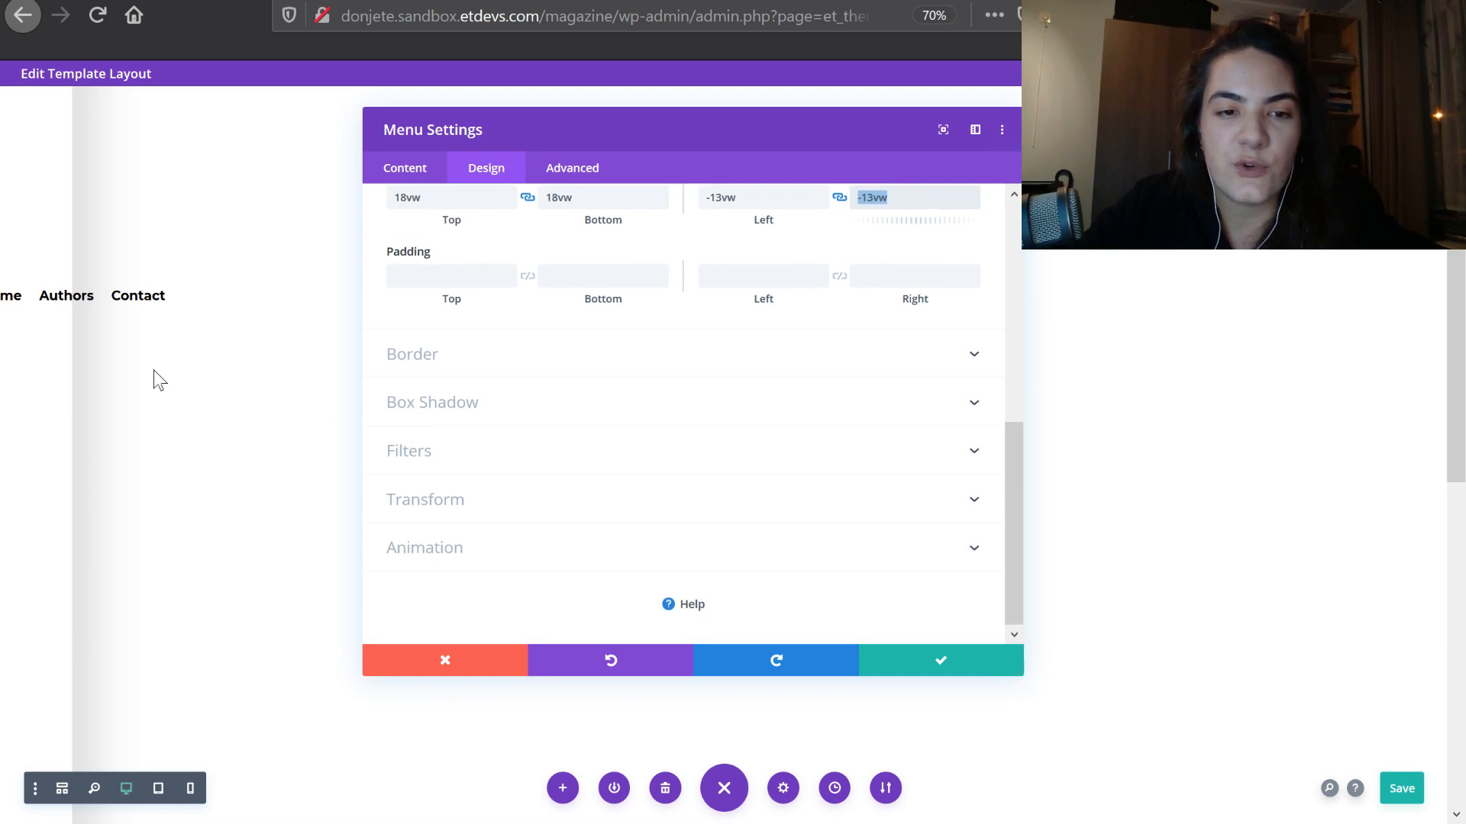
click(488, 500)
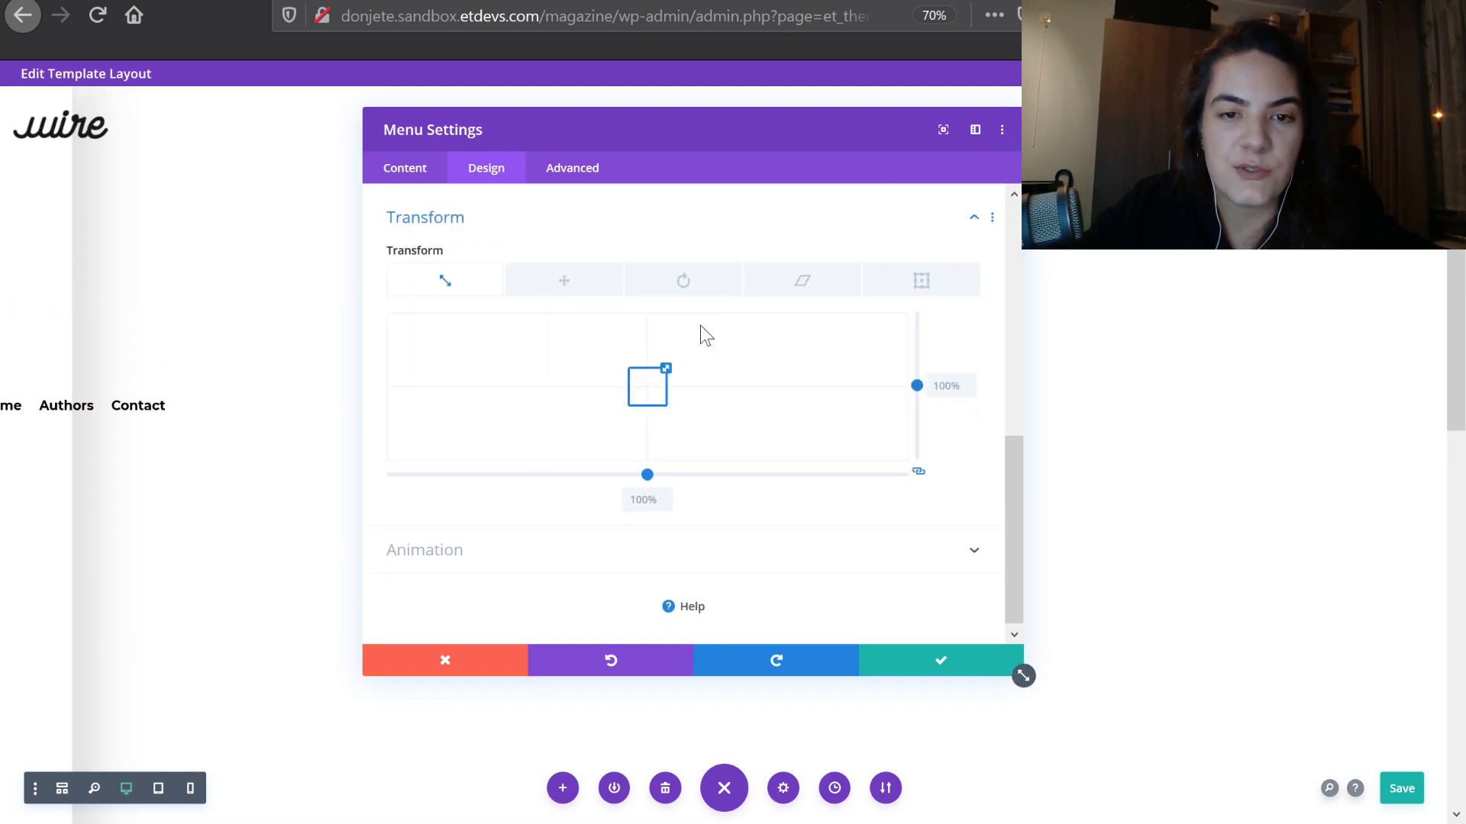
click(682, 285)
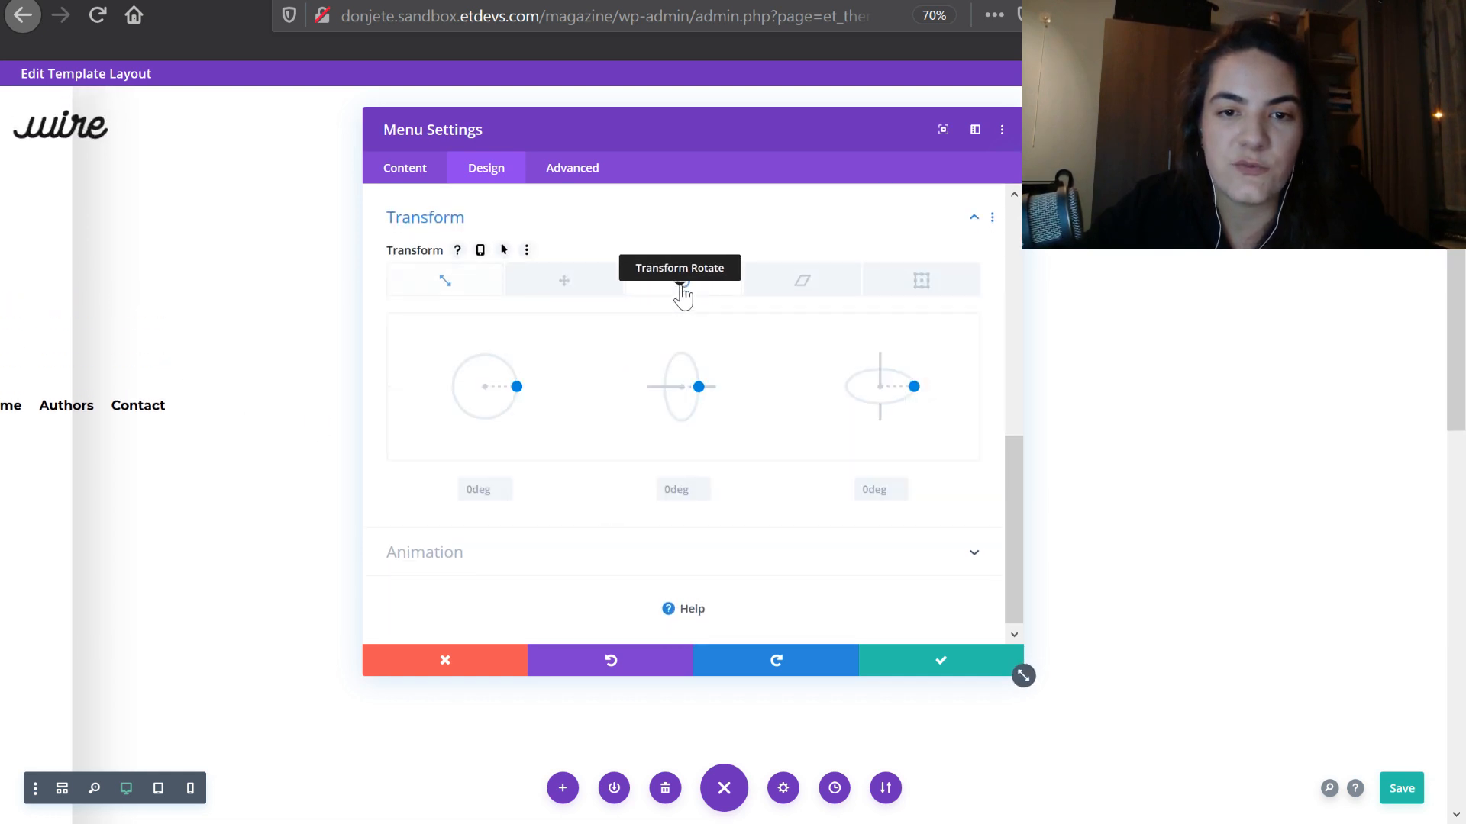
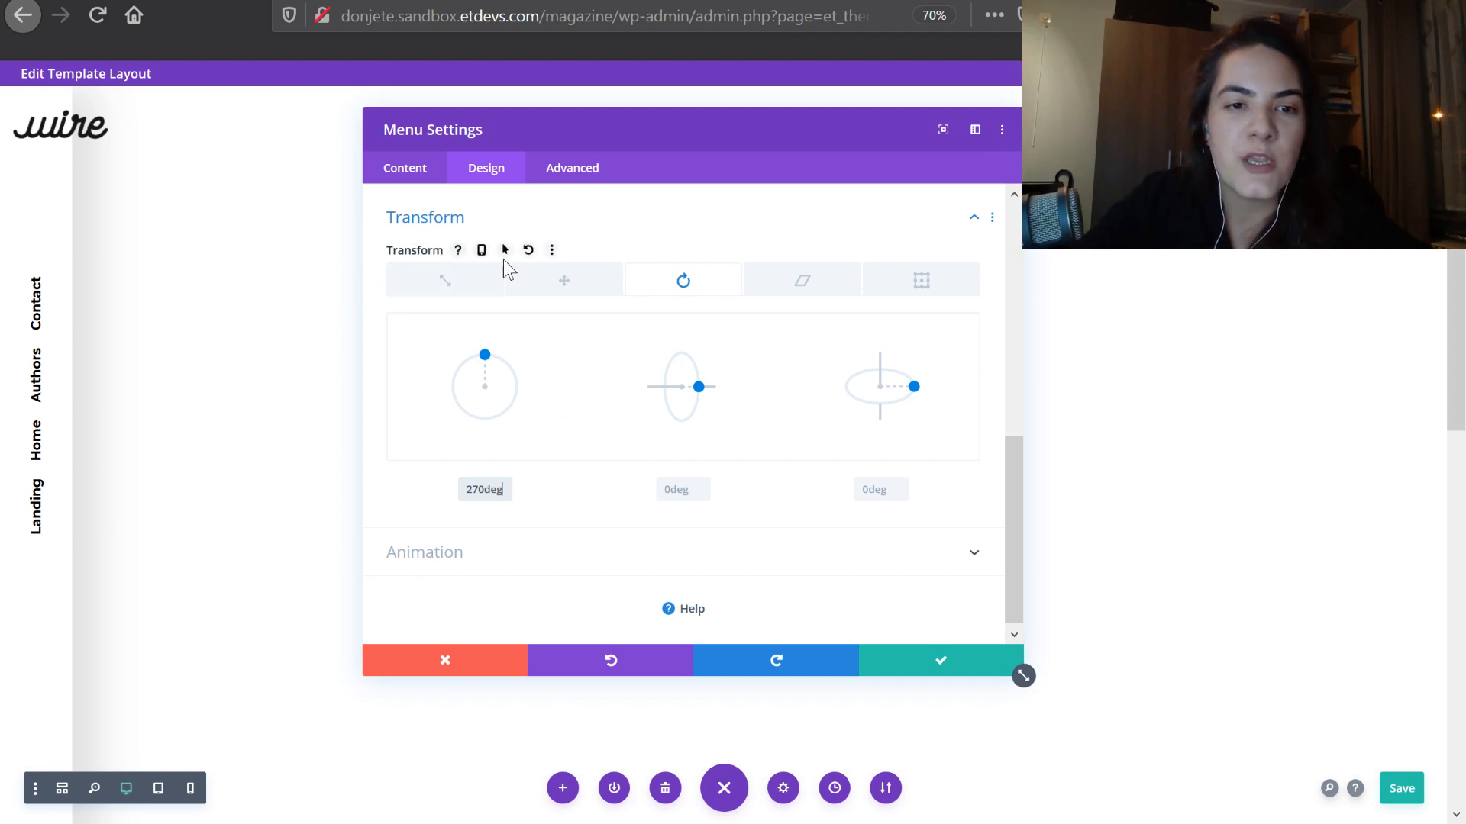
Enable responsive values for the menu's transform, set its tablet rotation to 0deg and accept the Menu settings
click(480, 251)
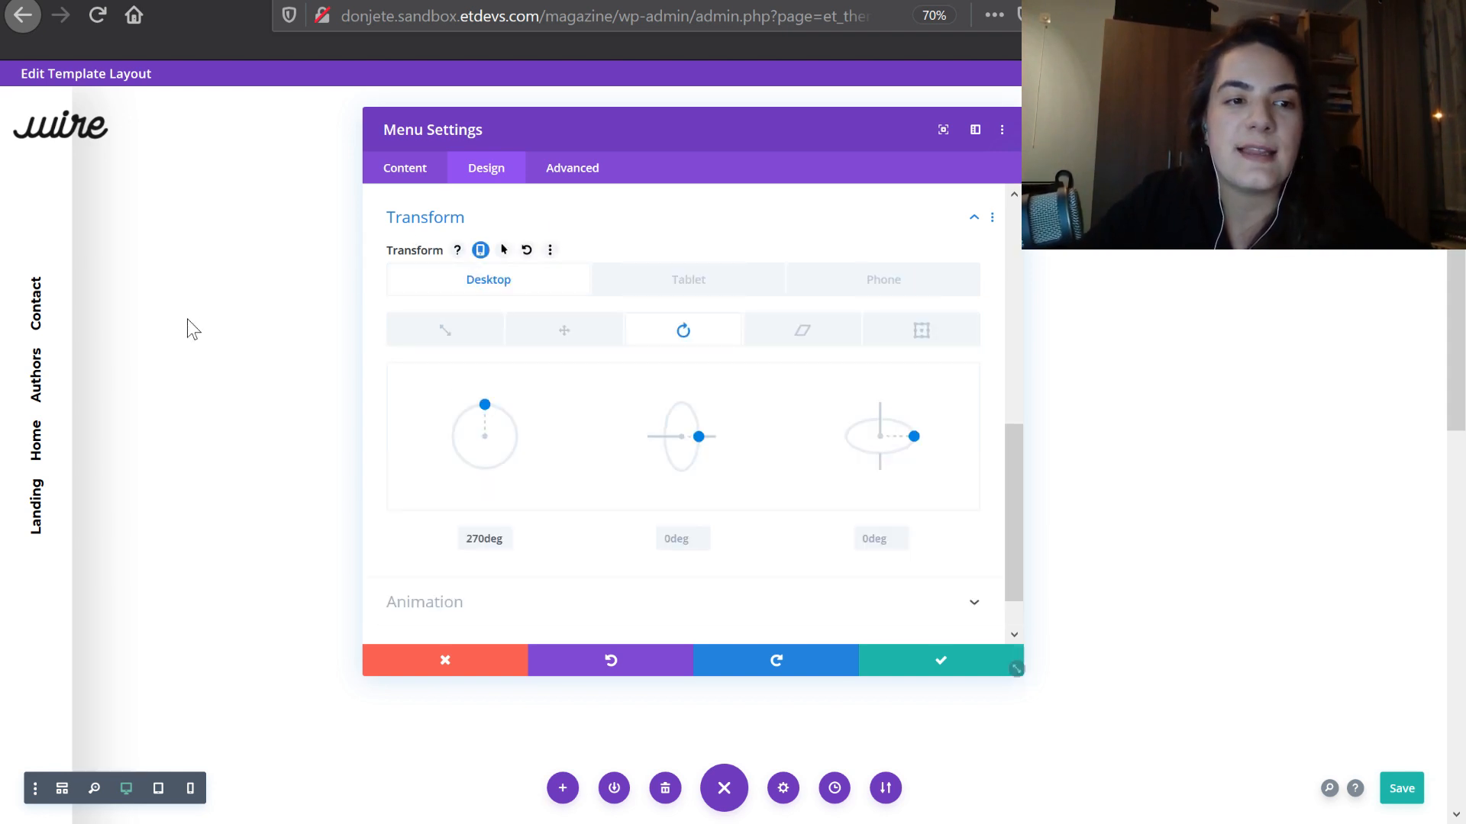
click(690, 281)
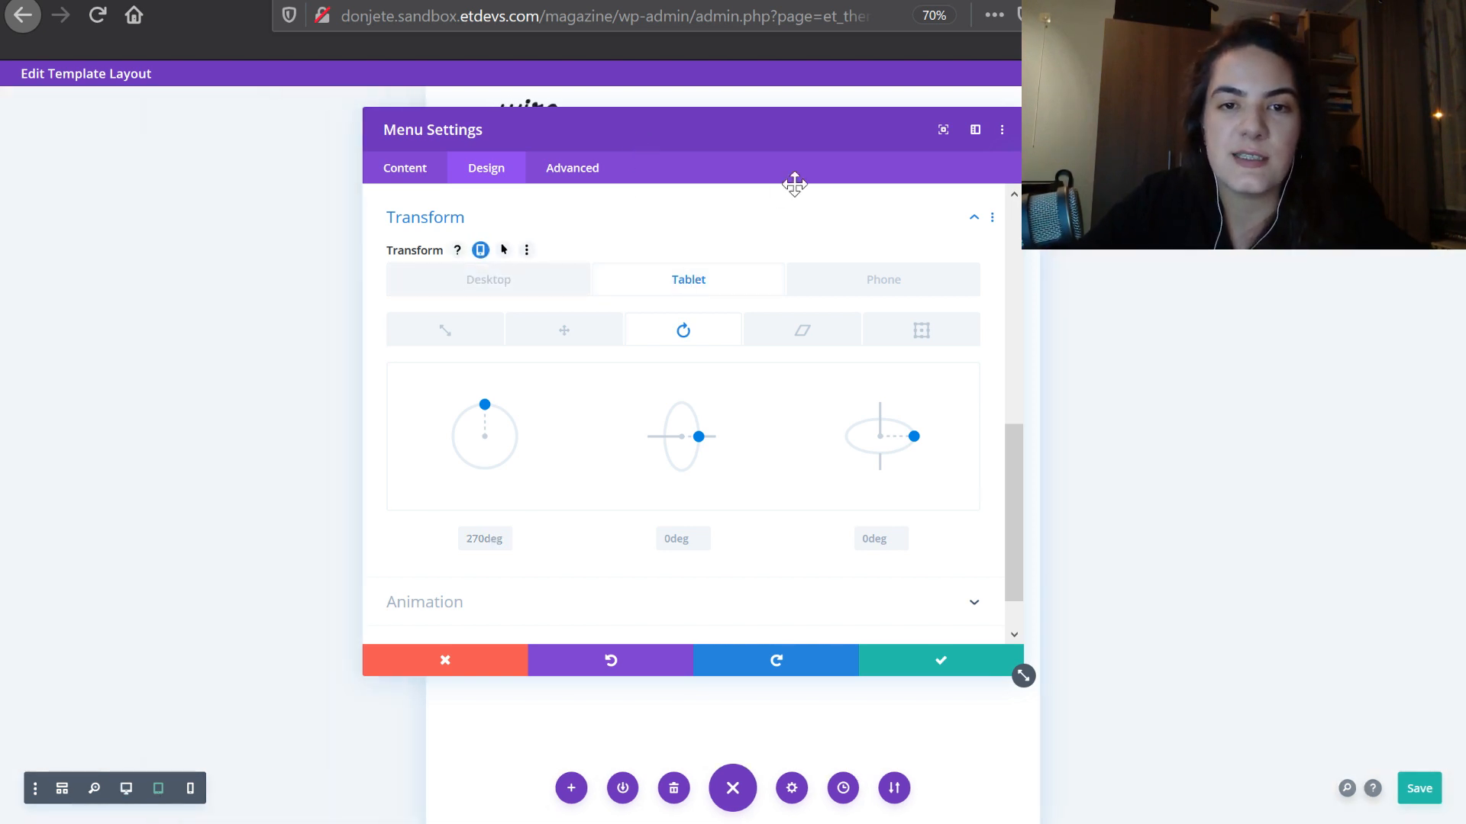
mouse_move(866, 190)
mouse_down()
mouse_move(946, 160)
mouse_move(893, 203)
mouse_move(883, 173)
mouse_up()
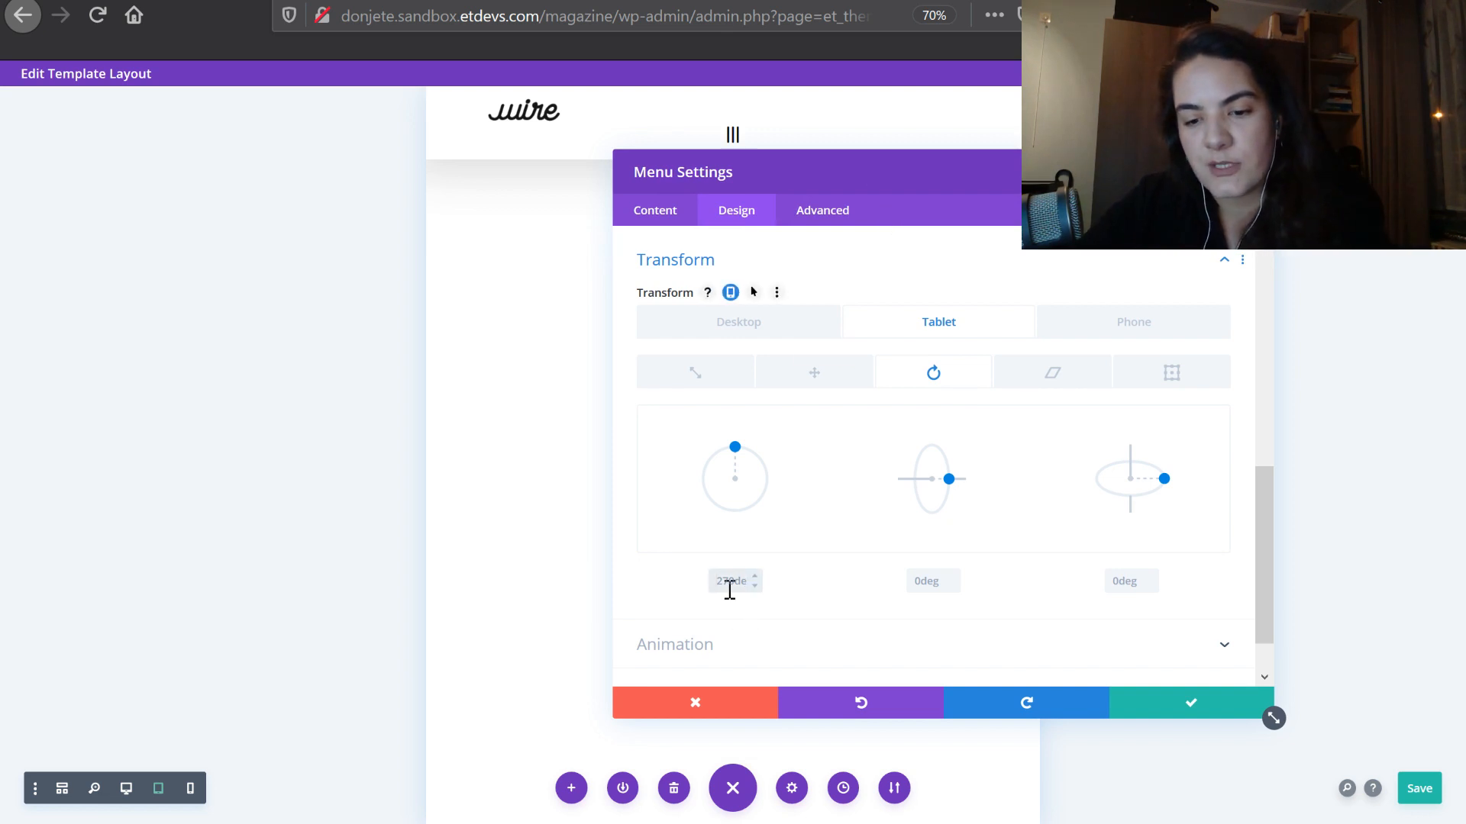
text(0deg)
click(767, 330)
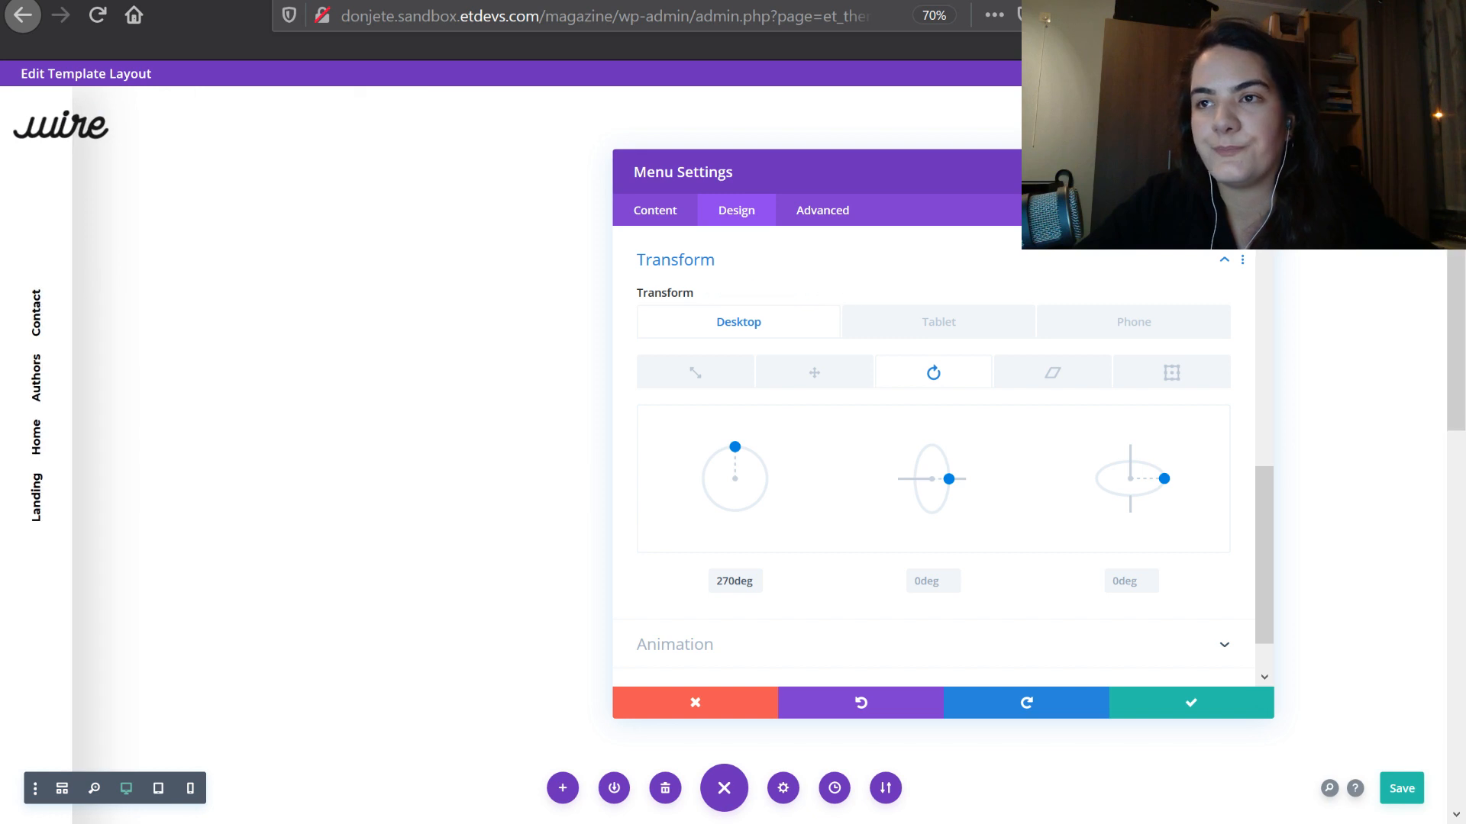
click(1266, 709)
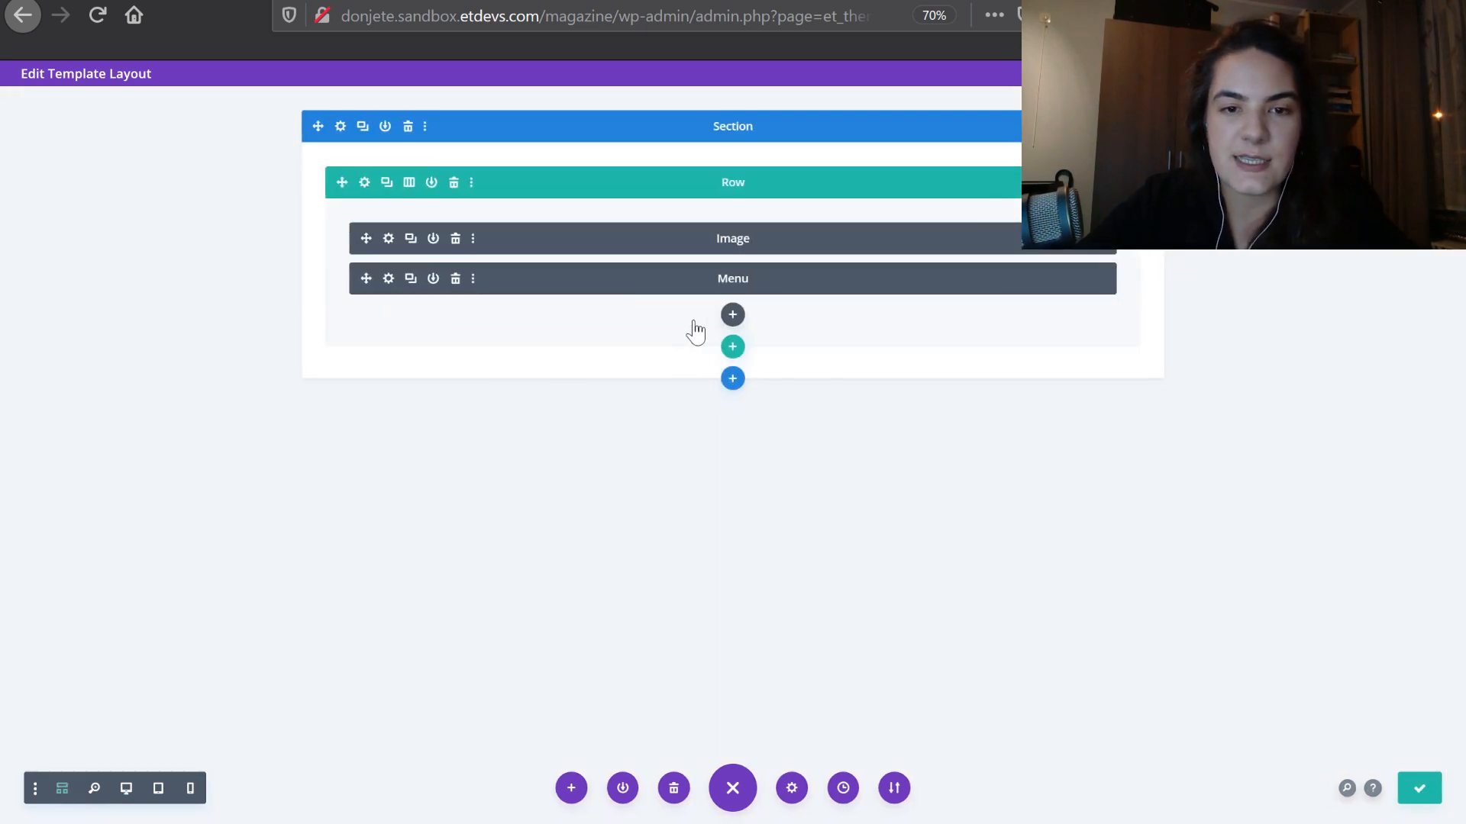
Add a Social Media Follow module below the Menu module in wireframe view and return to desktop view
click(732, 315)
text(social)
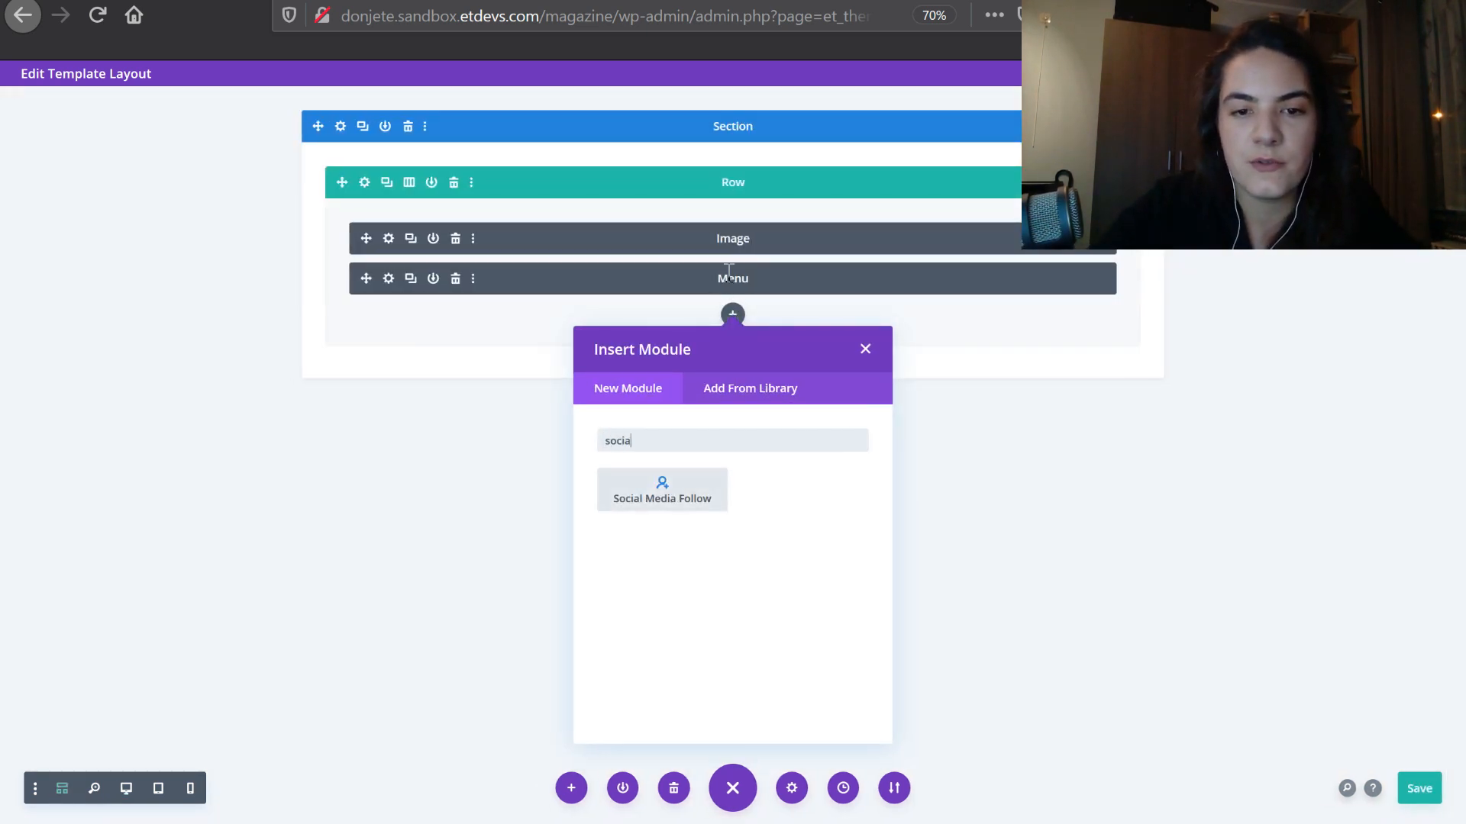
click(663, 490)
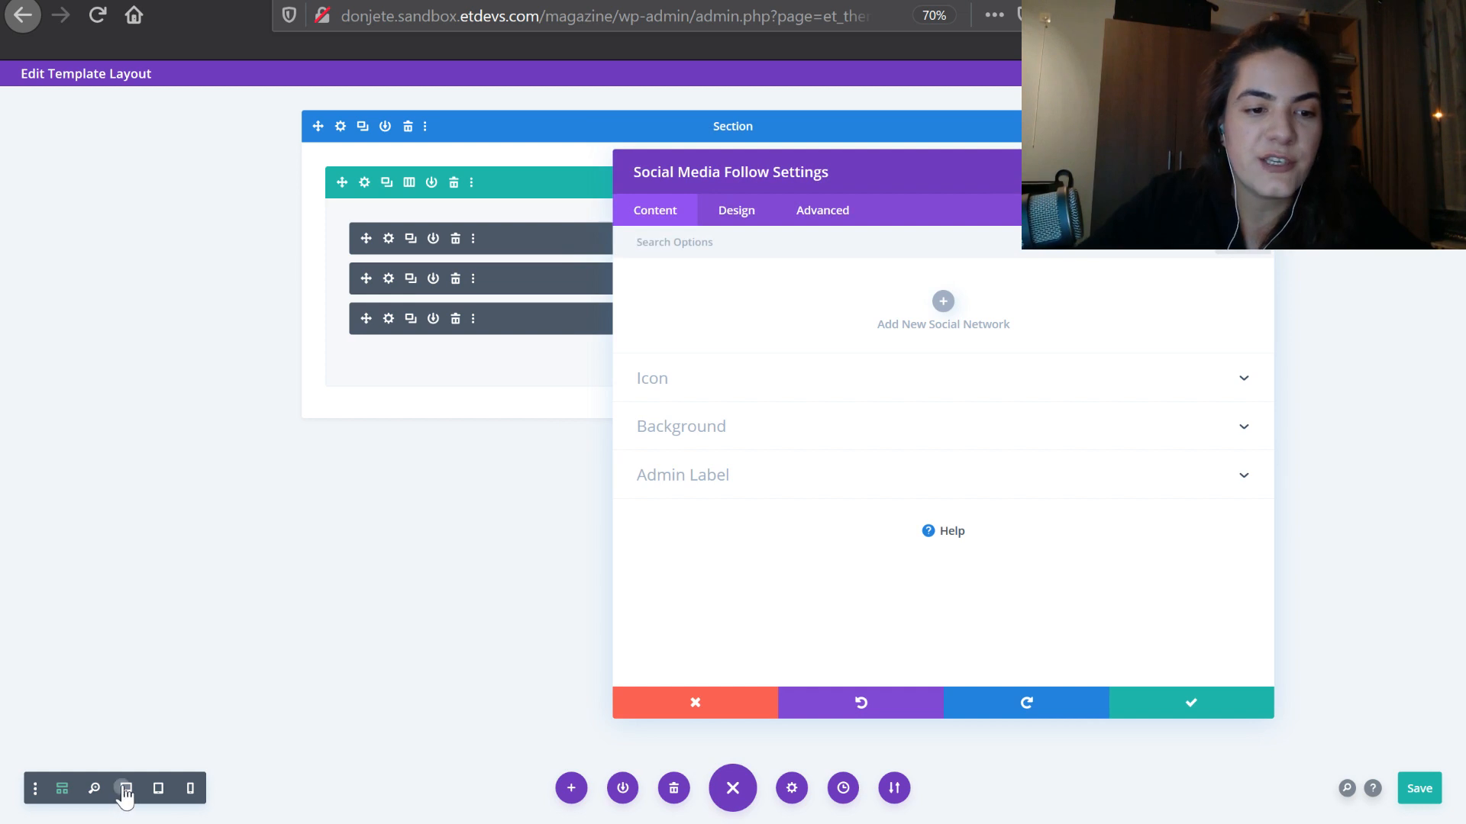
click(125, 789)
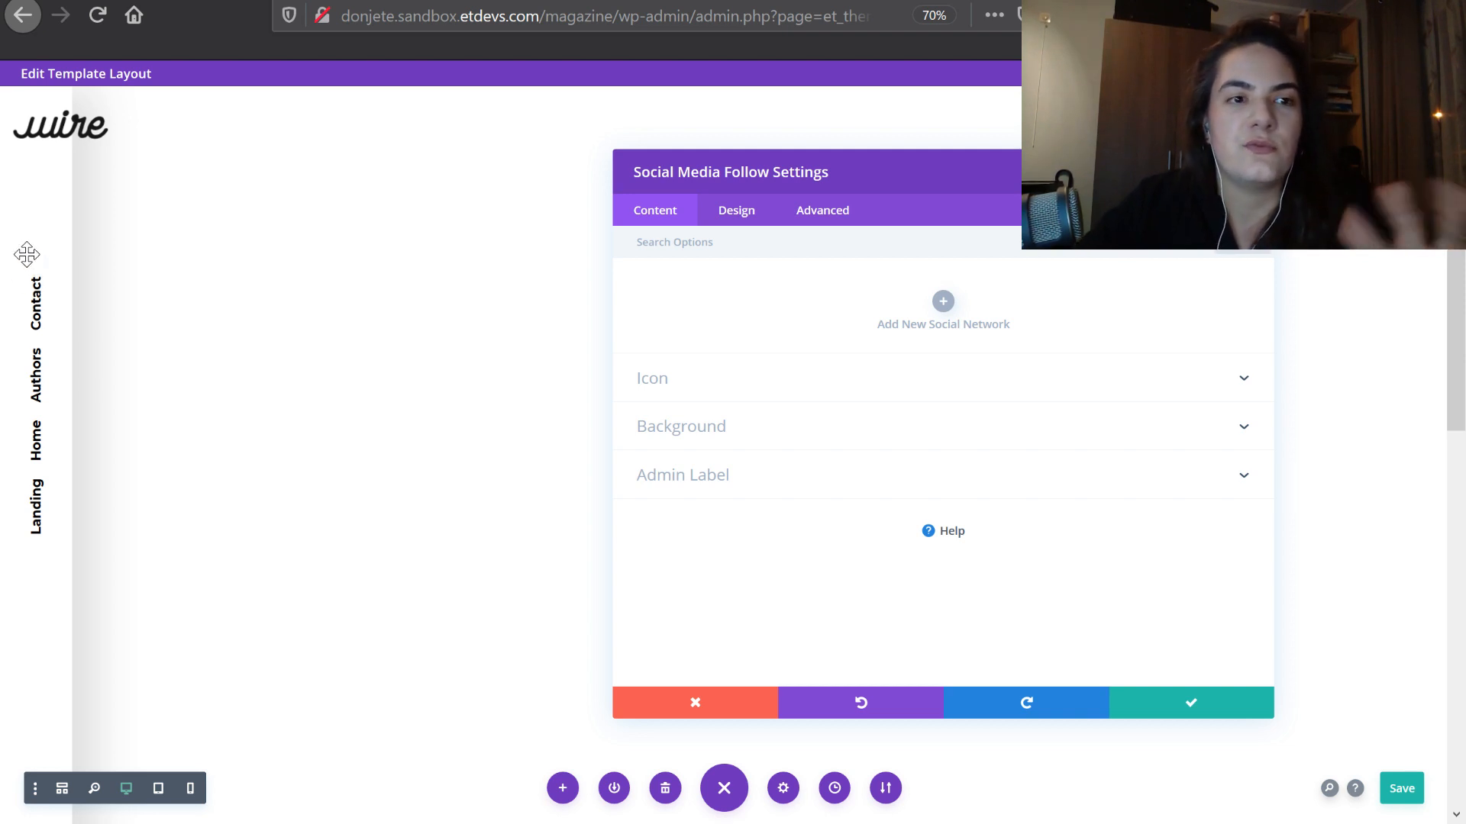
Add Facebook and Instagram as social networks in the Social Media Follow module
key(ctrl+s)
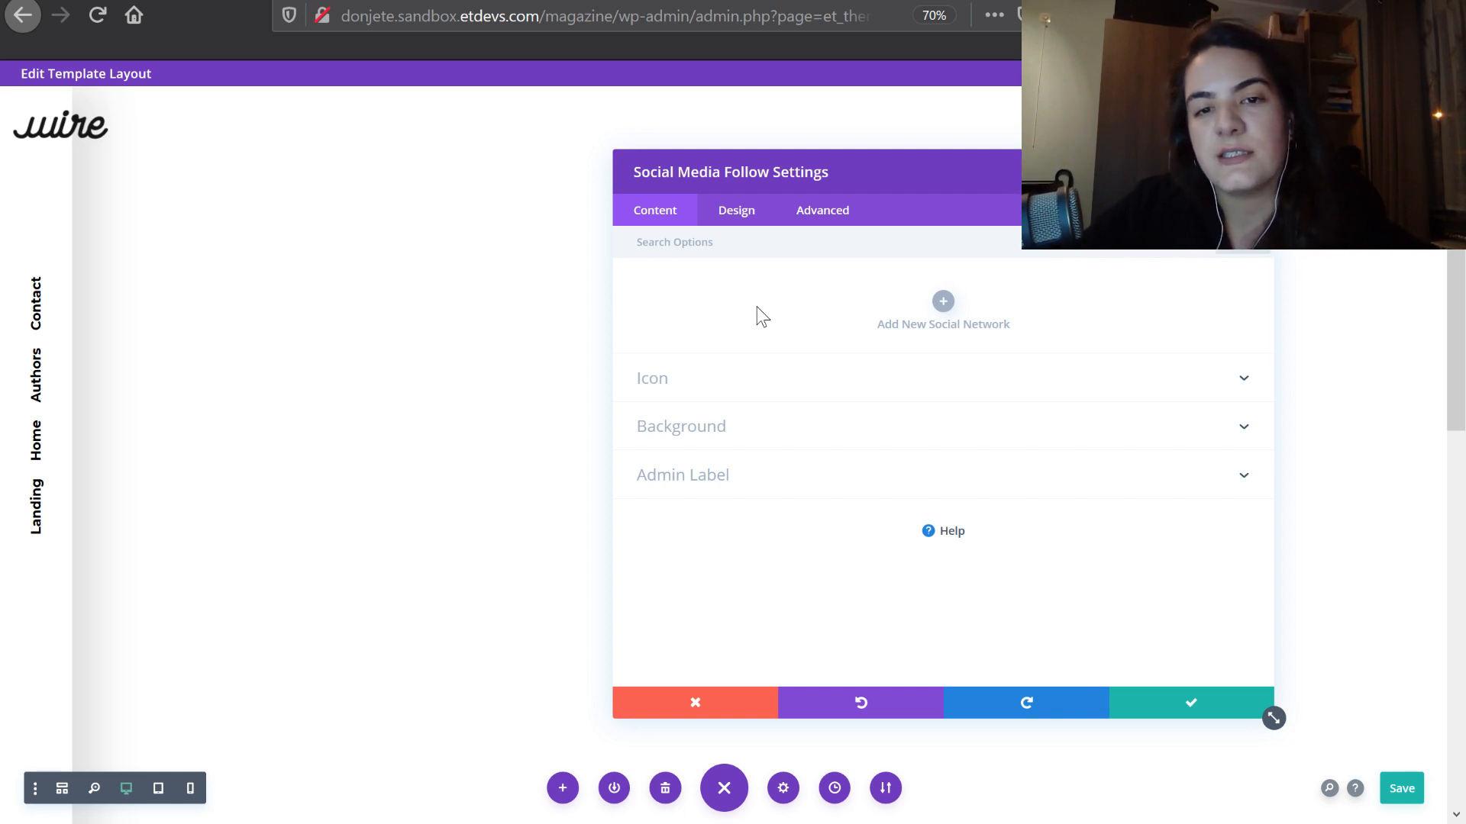
click(942, 313)
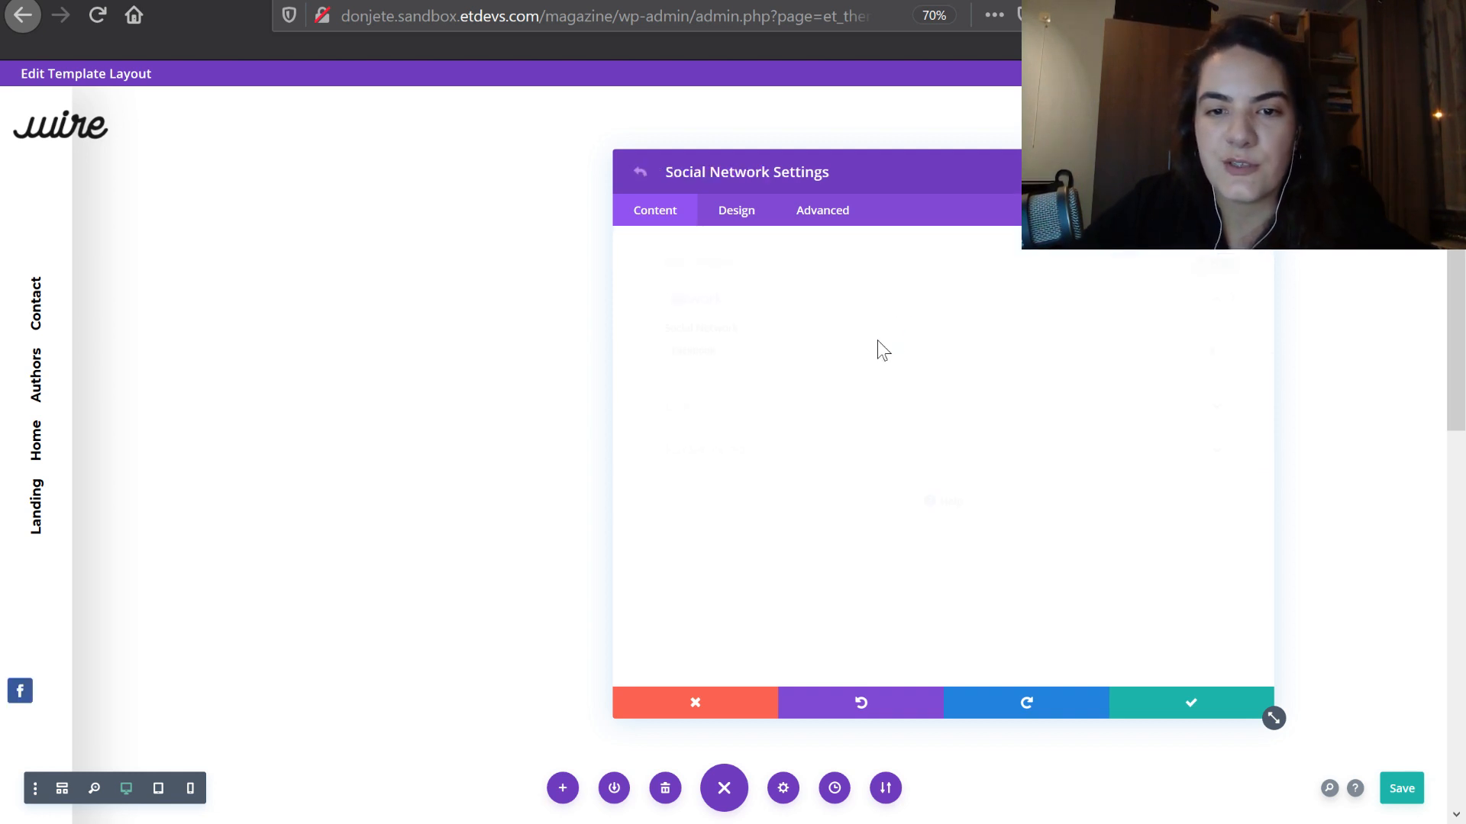
click(1156, 708)
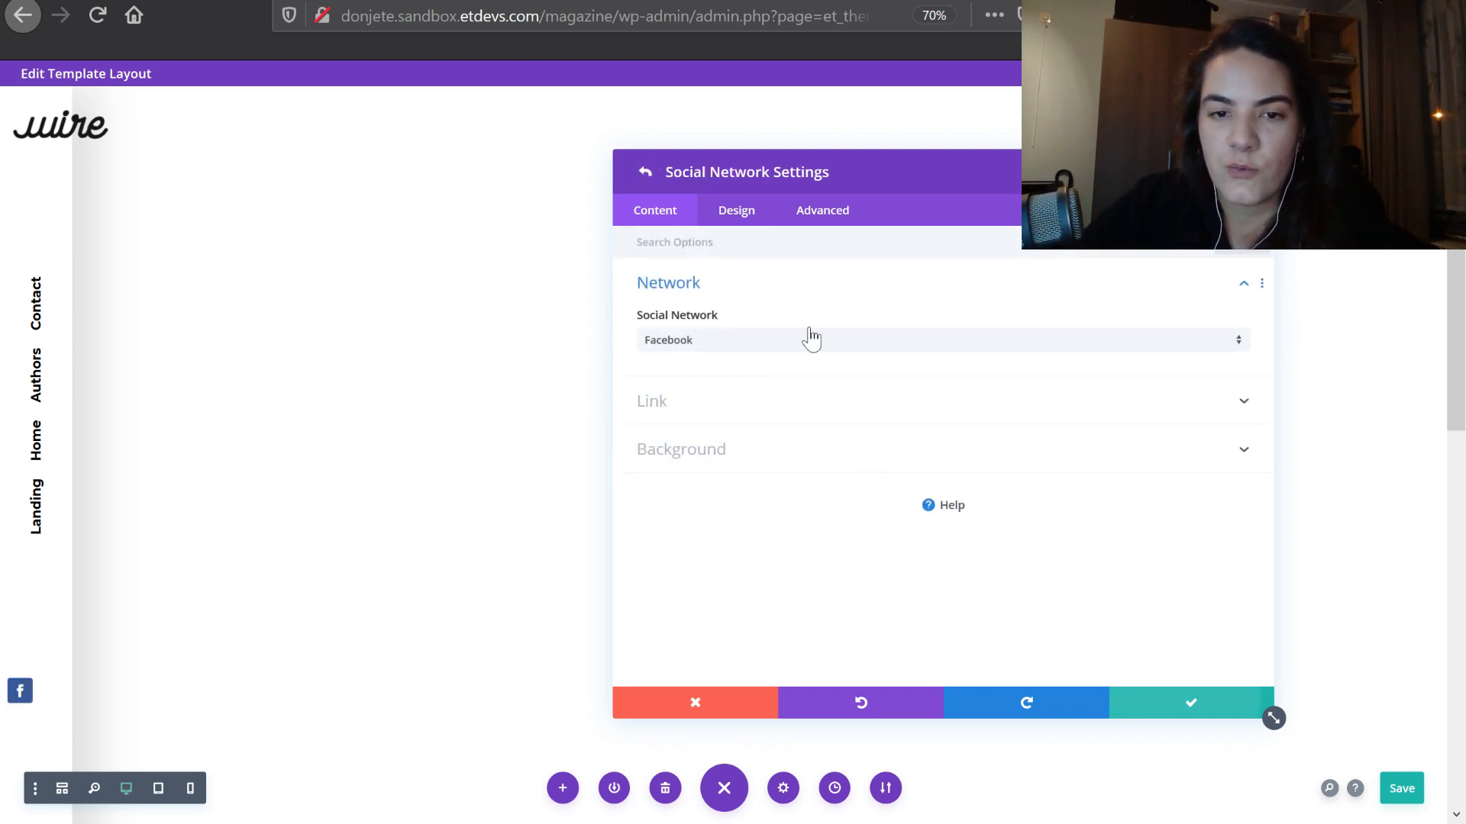
click(944, 340)
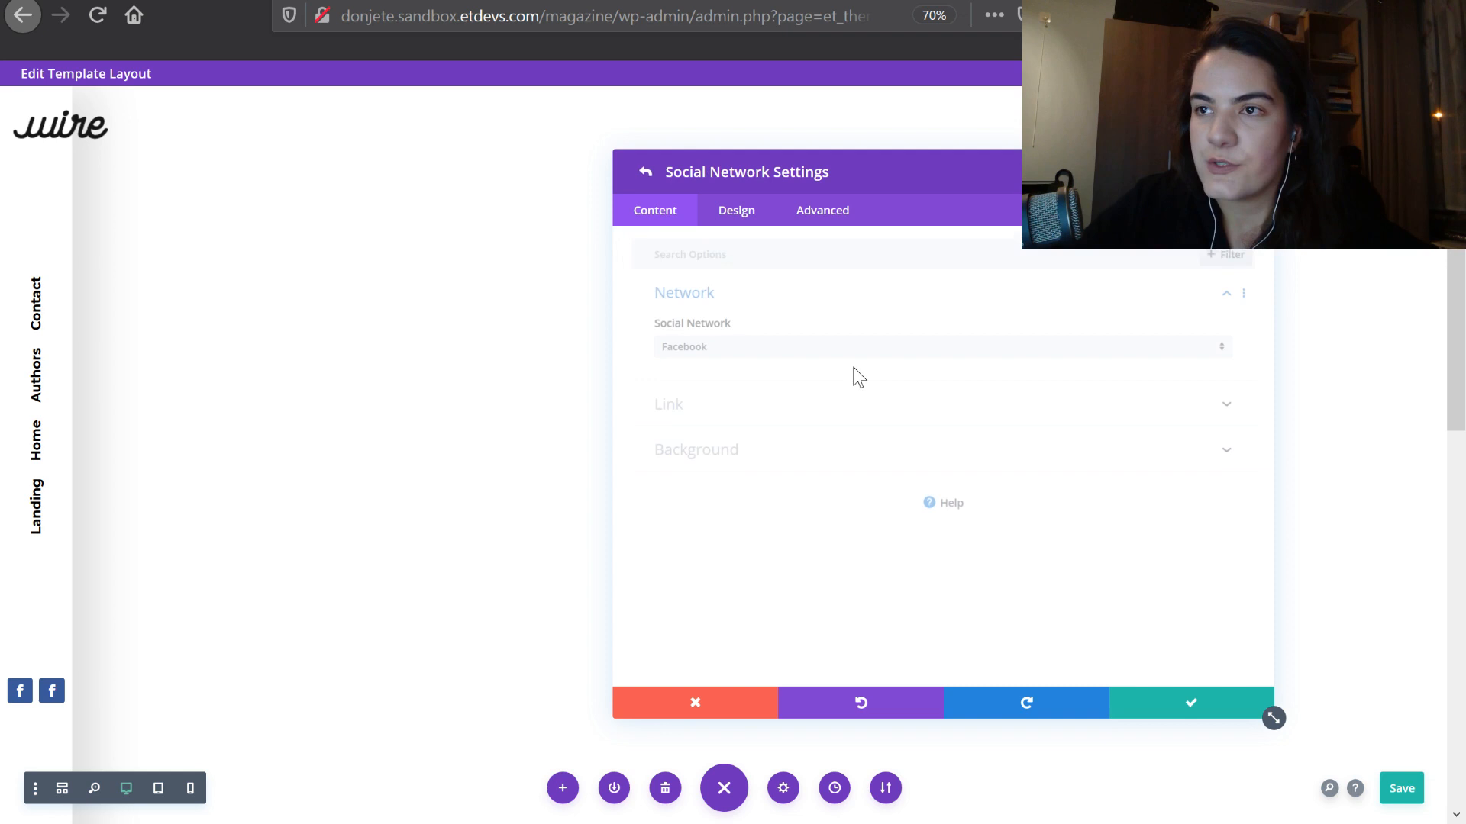
click(790, 342)
click(771, 532)
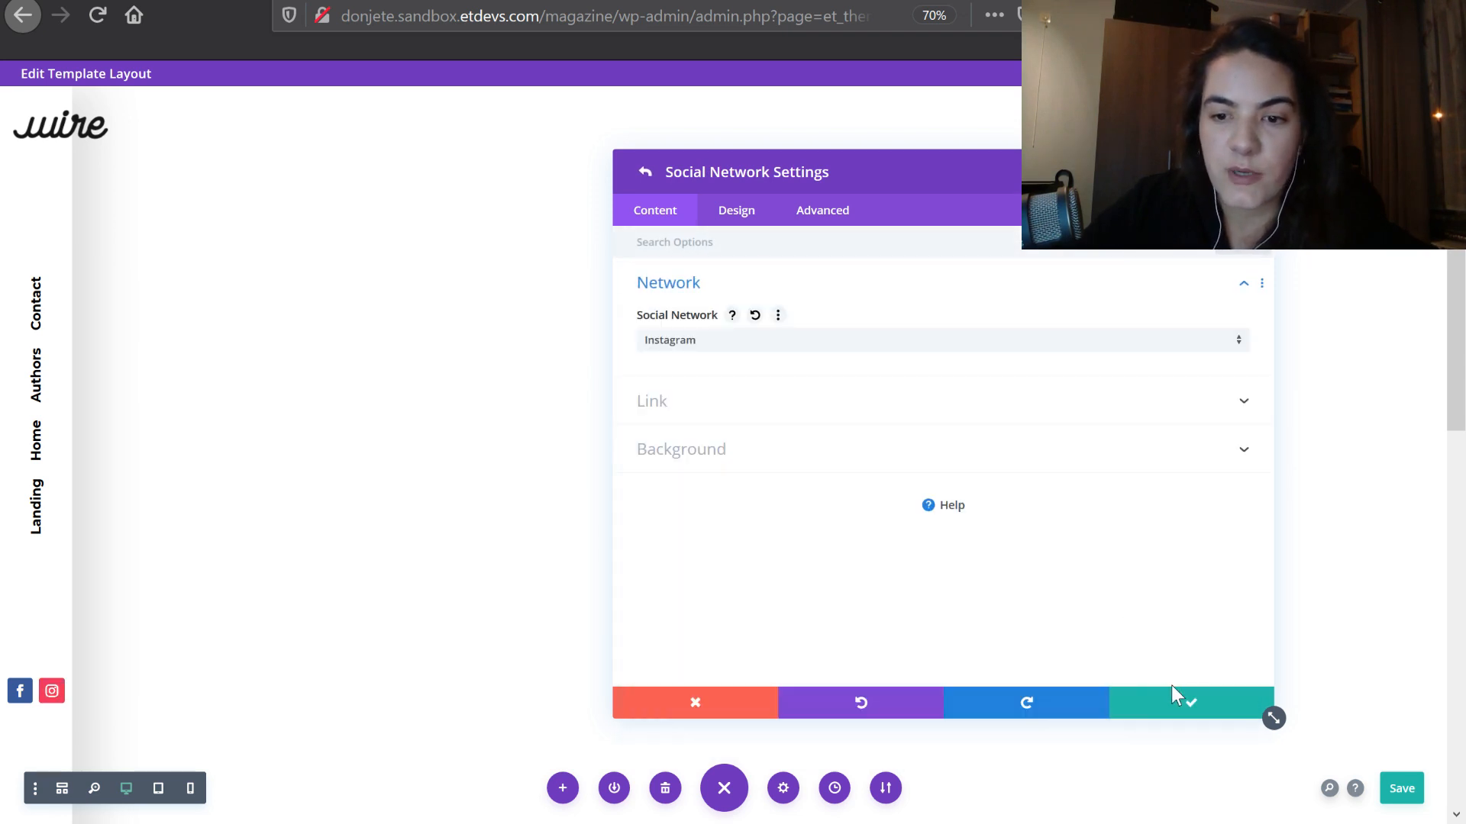
click(1173, 702)
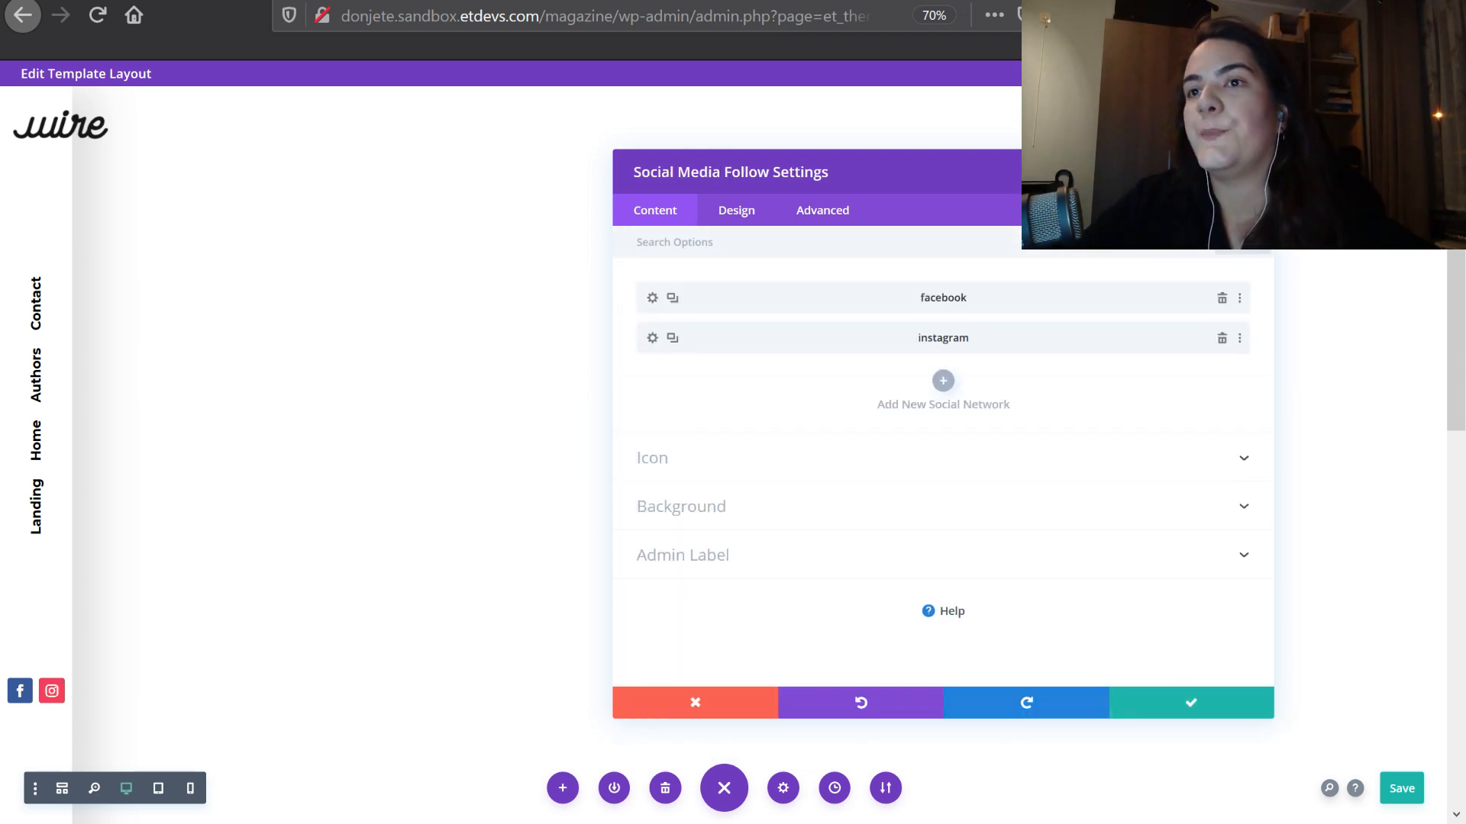
Reset the item styles of the Facebook and Instagram networks
right_click(769, 304)
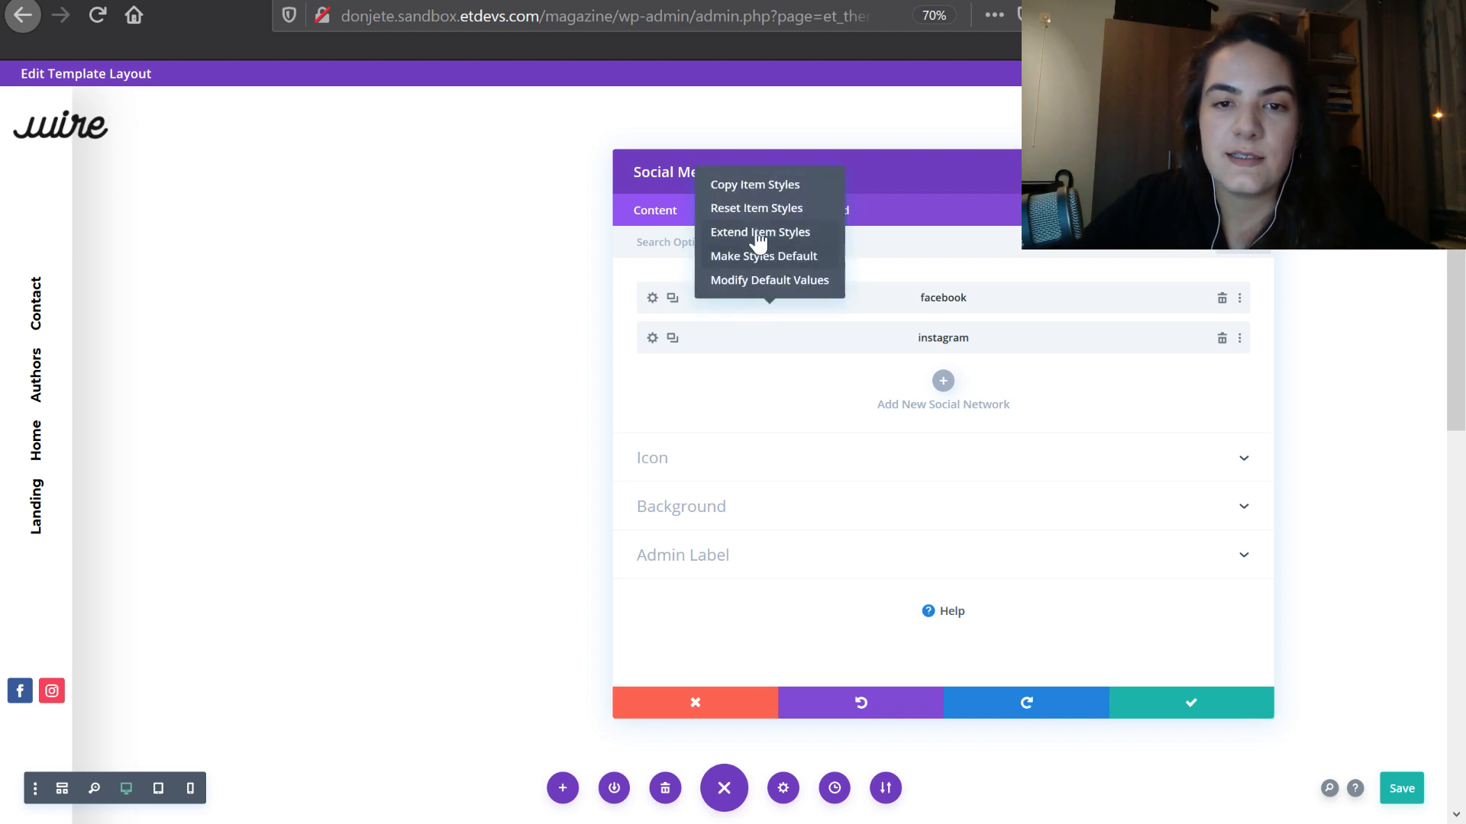
click(744, 336)
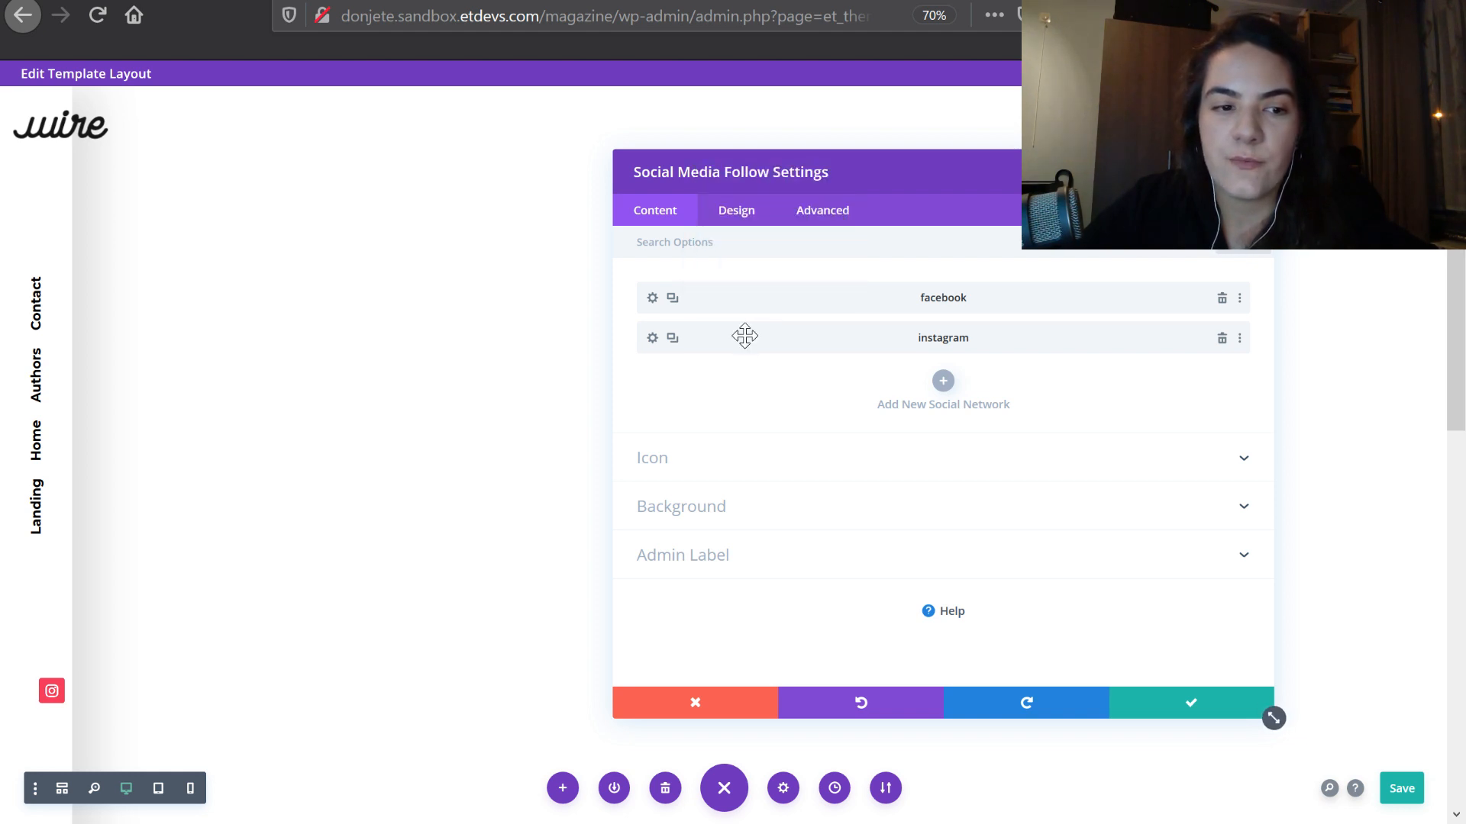
right_click(744, 336)
click(768, 239)
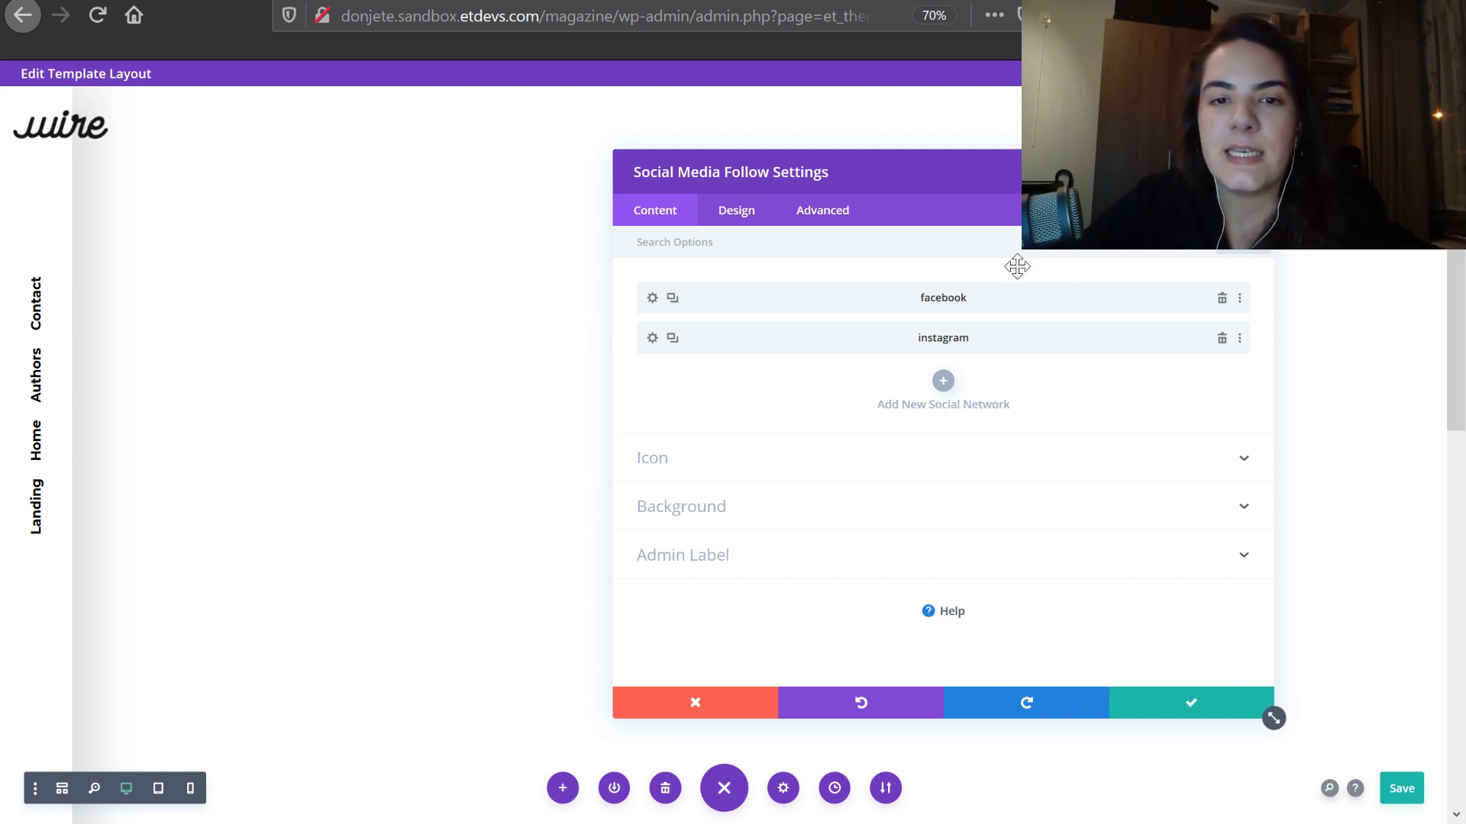
Align the Social Media Follow module to the center on desktop and to the right on tablet
click(739, 216)
click(737, 289)
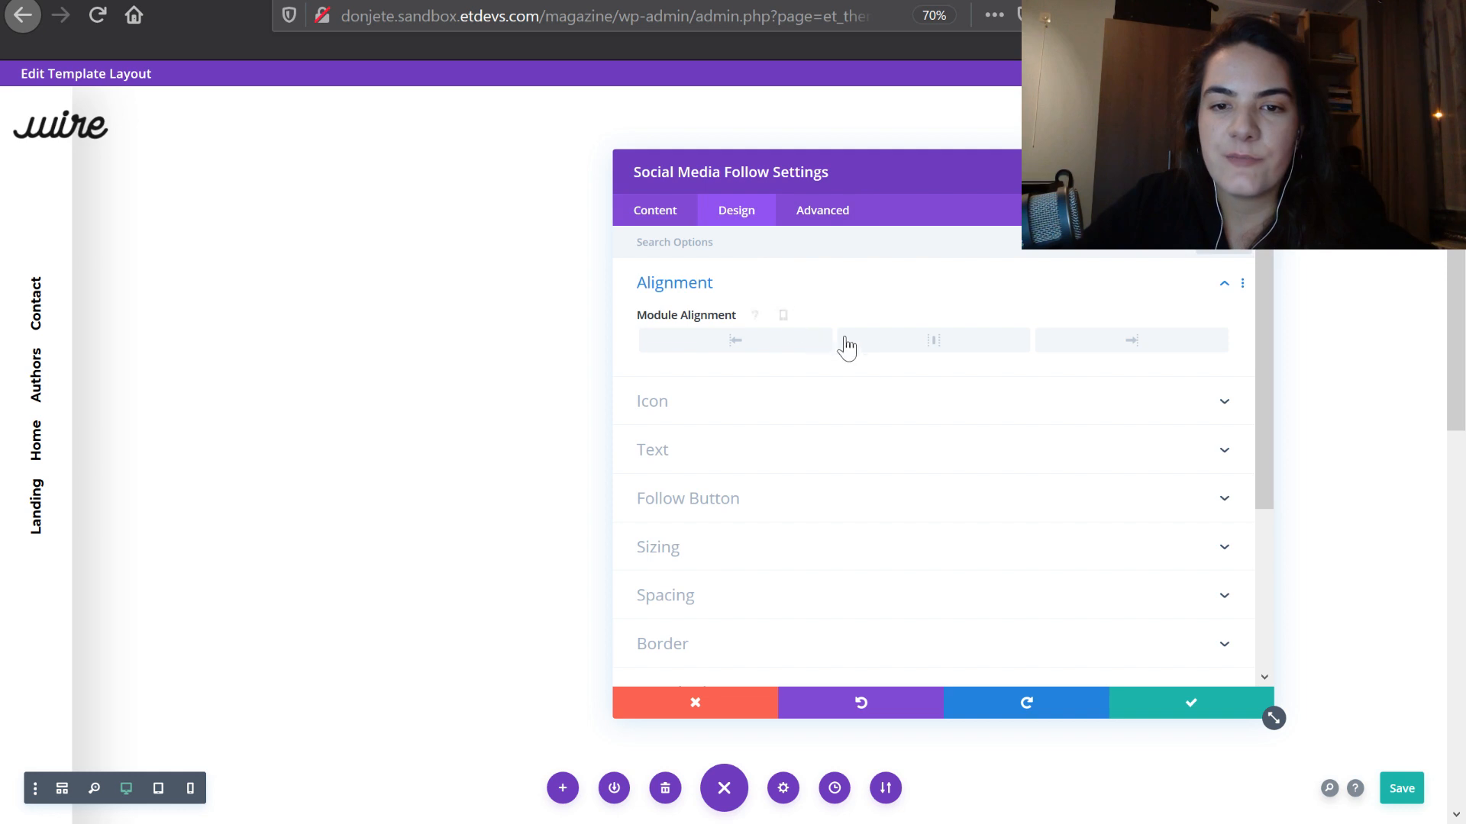
click(918, 349)
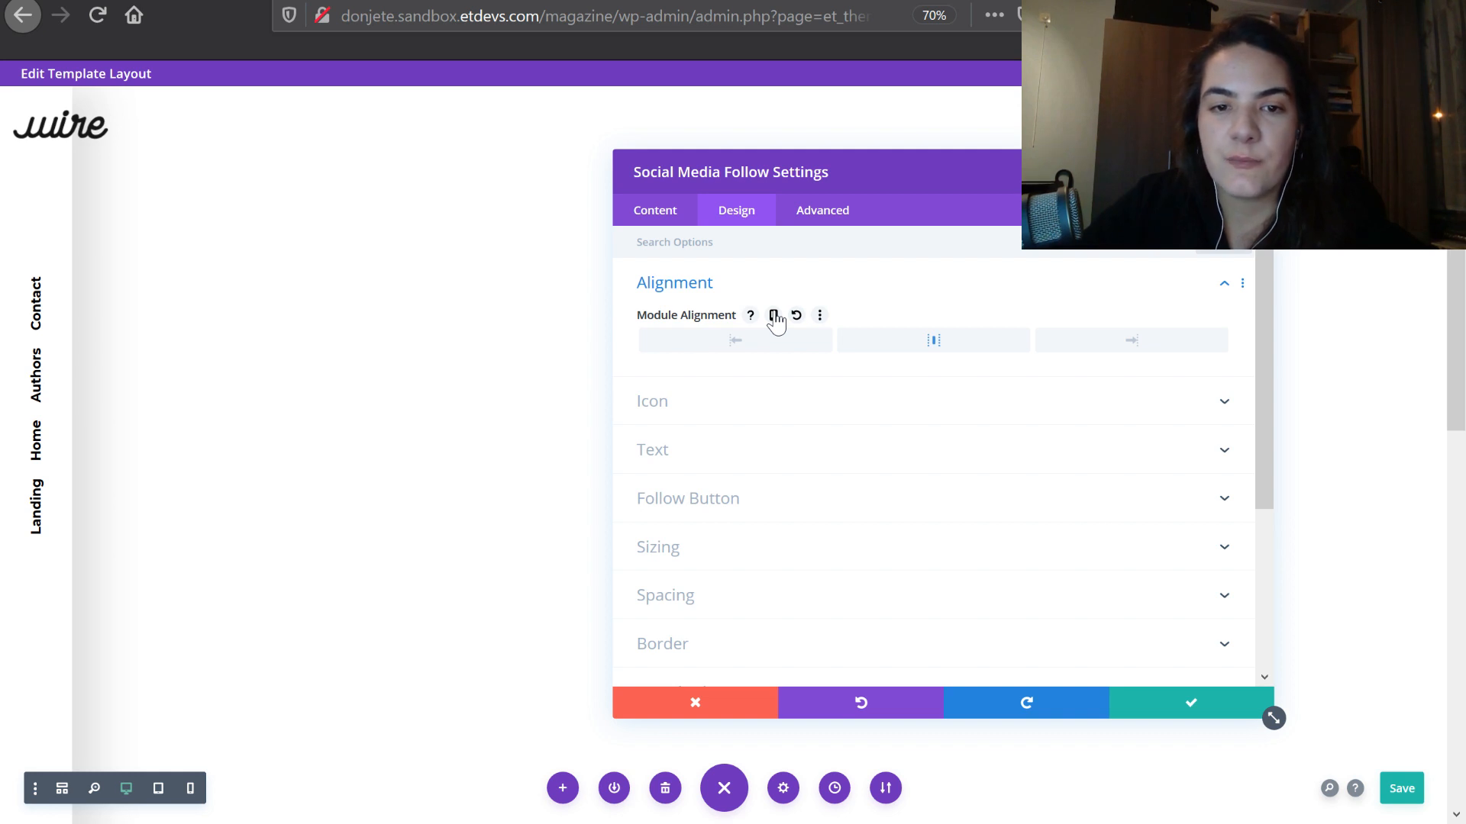
click(775, 316)
click(890, 342)
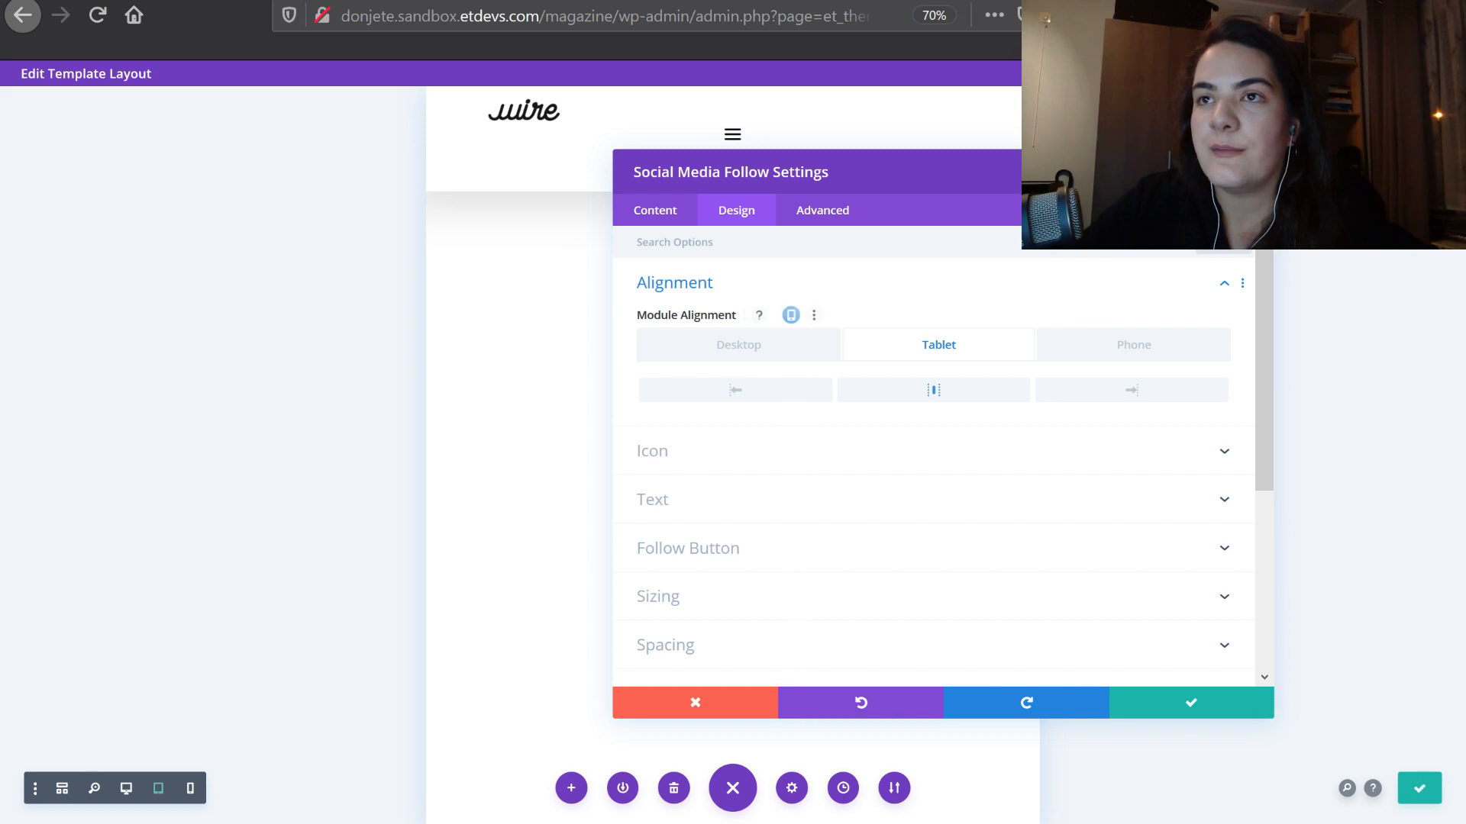
click(1107, 393)
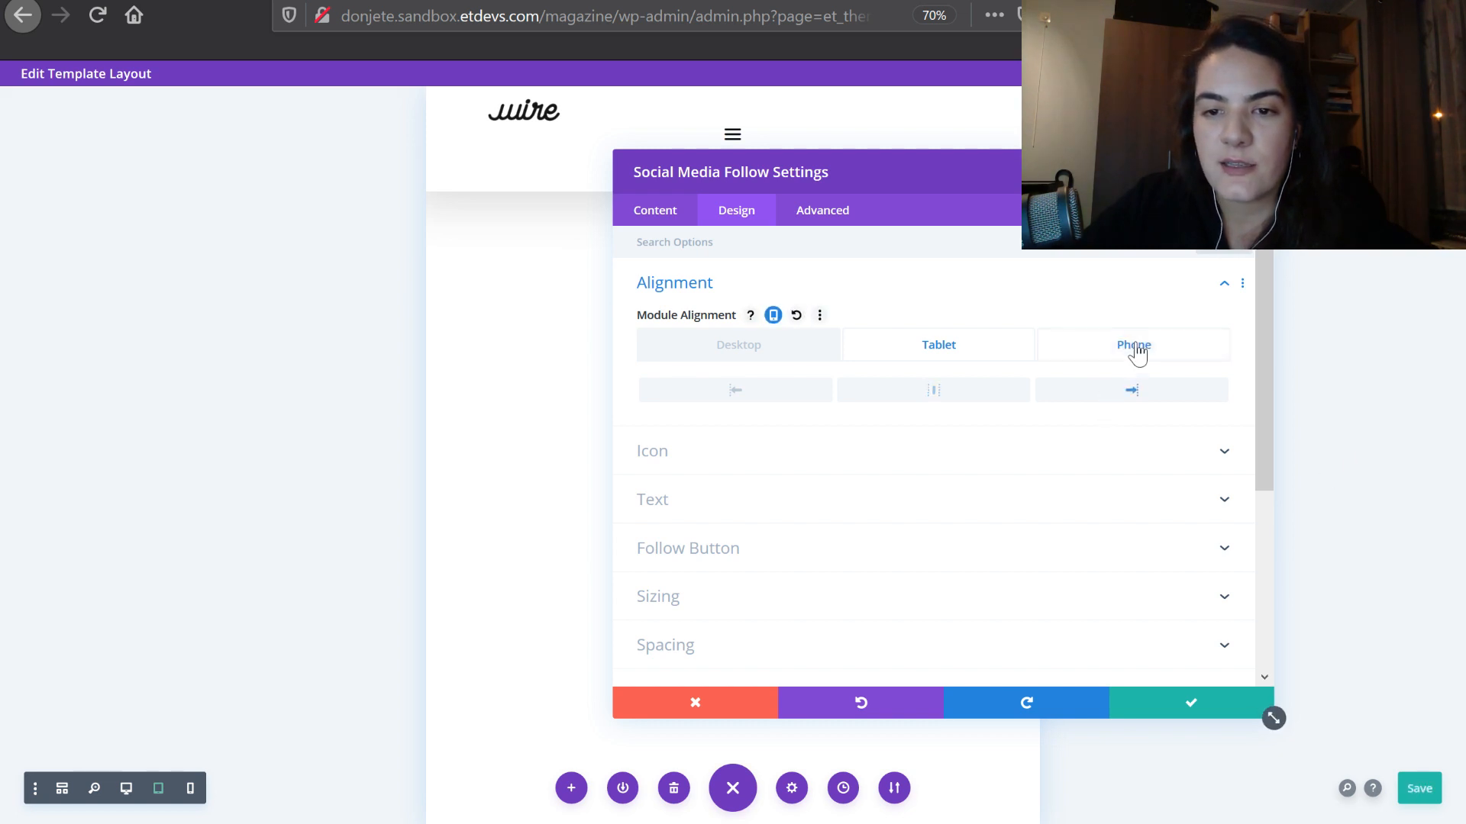
click(1132, 352)
click(973, 363)
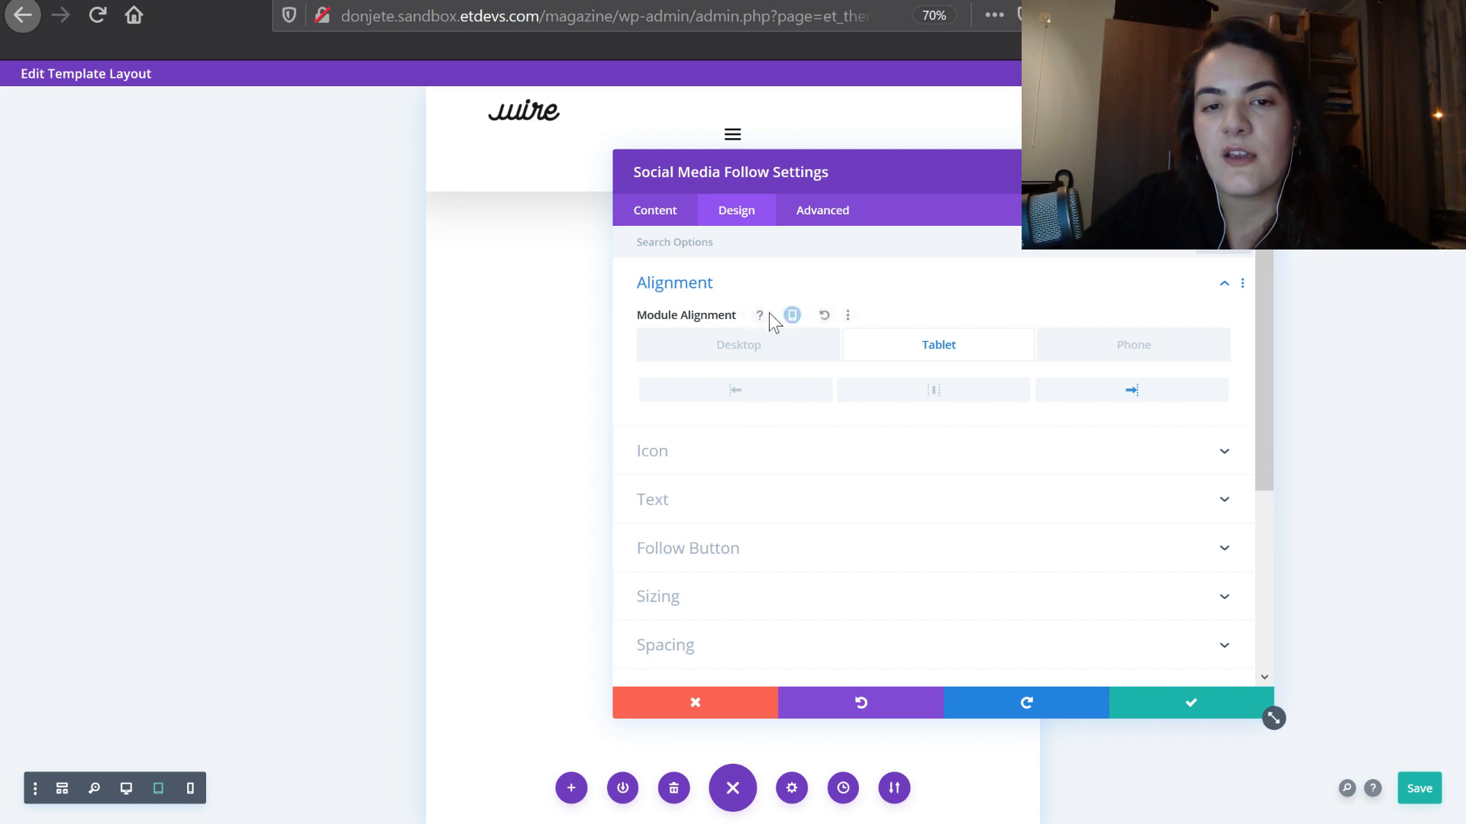
click(739, 349)
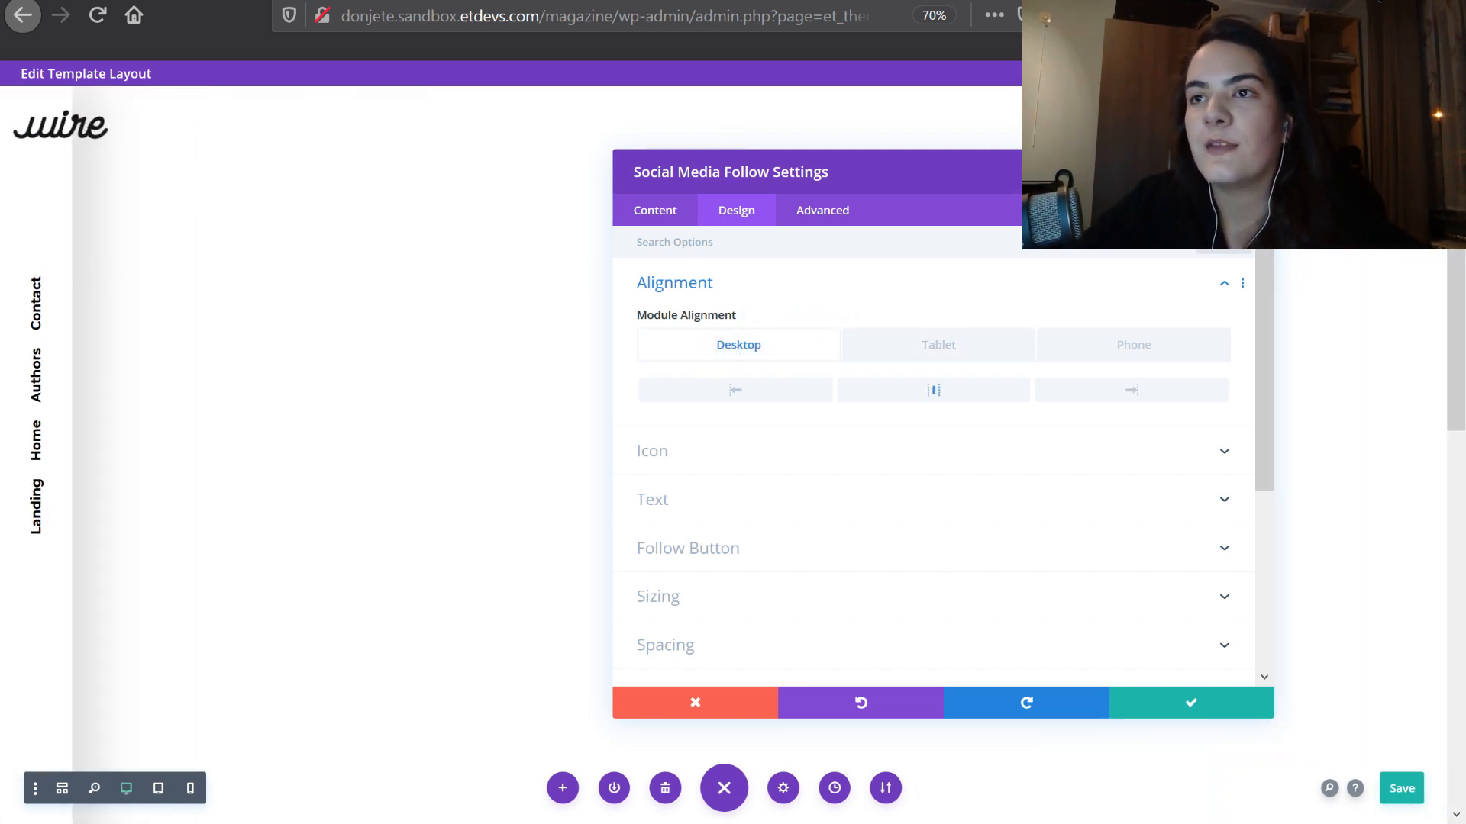
Set the social icon color to black and enable a custom icon font size of 1vw
click(693, 449)
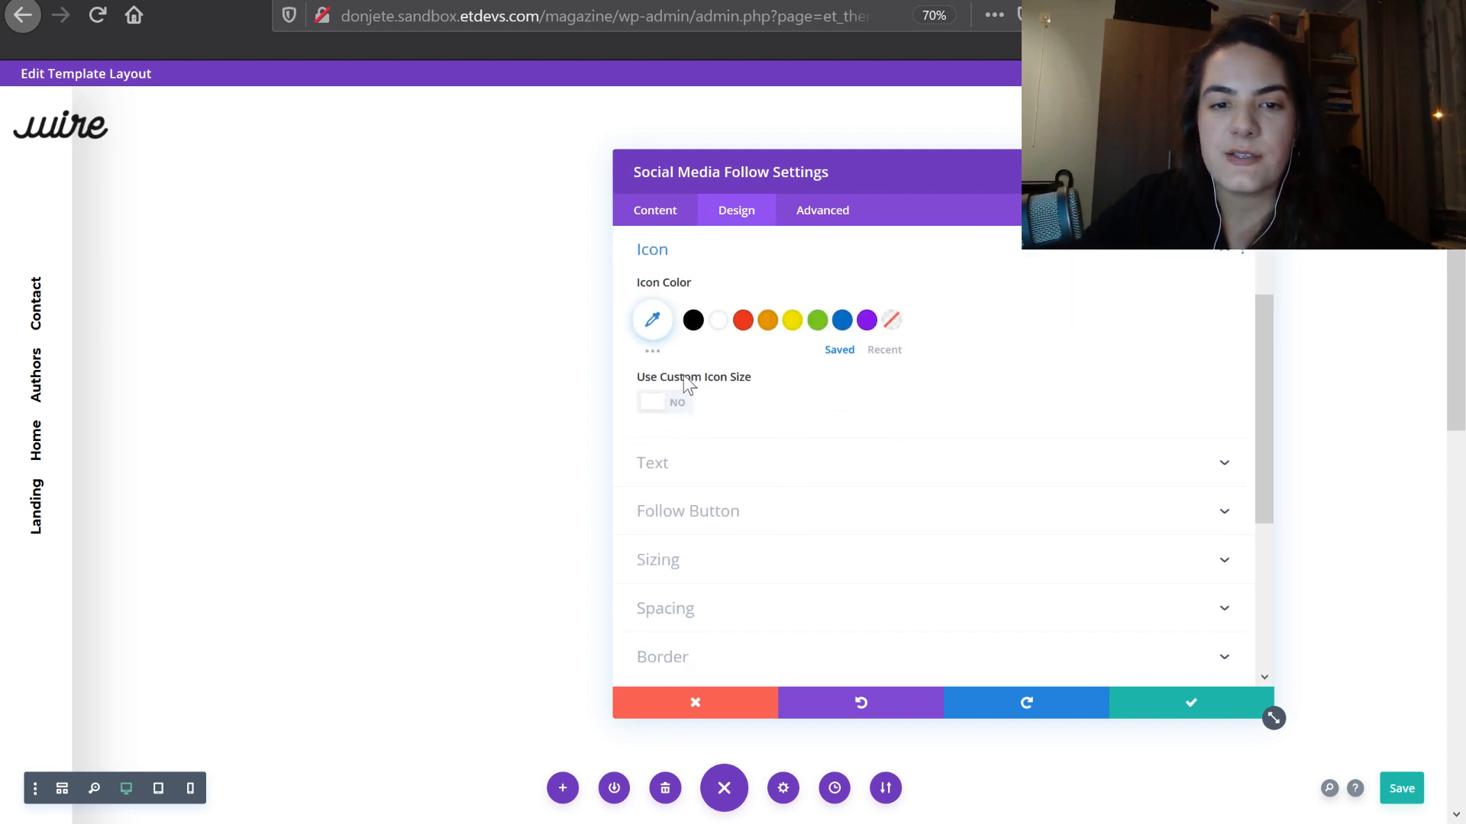
click(692, 320)
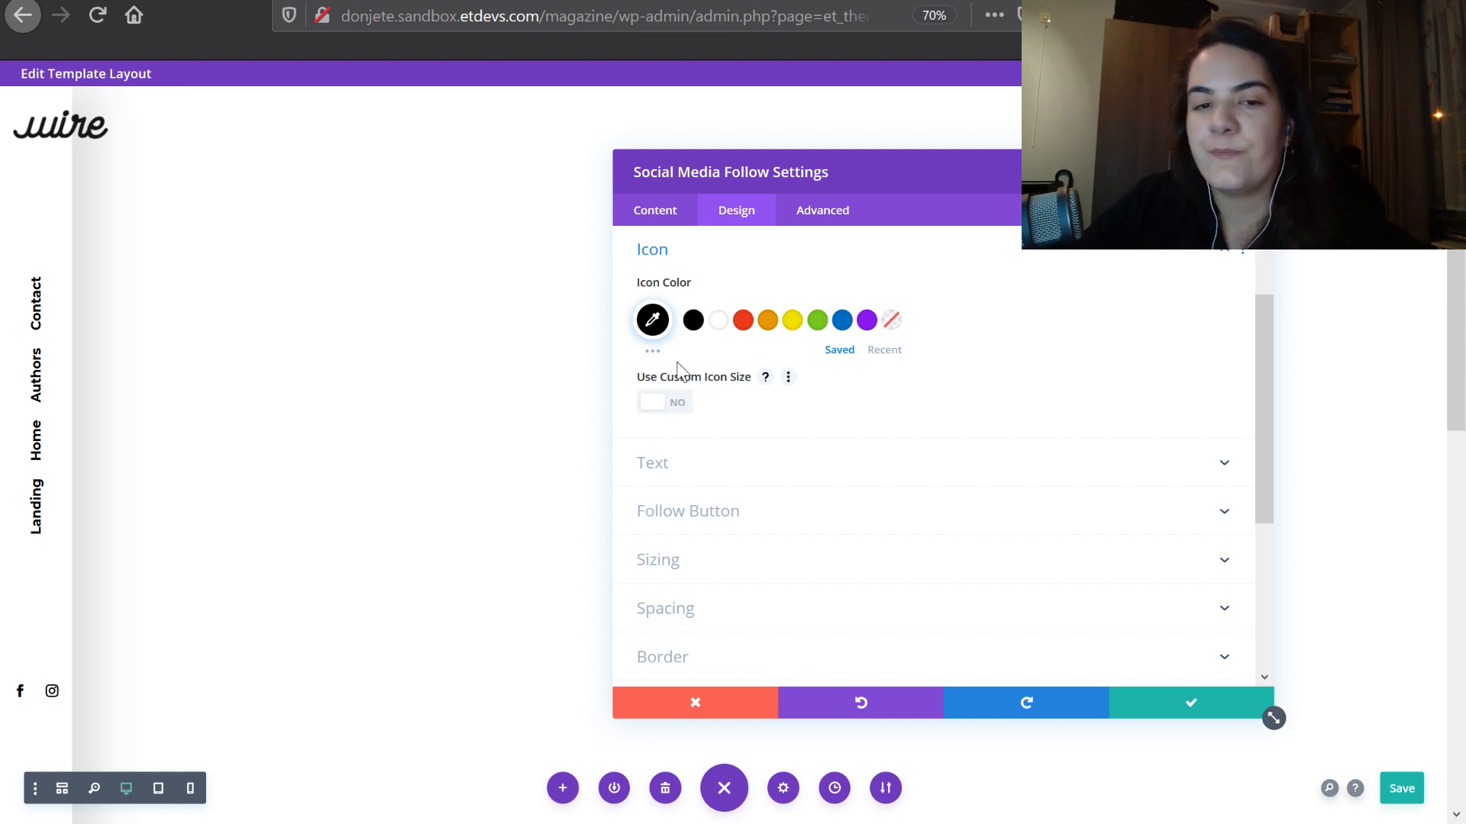
click(674, 405)
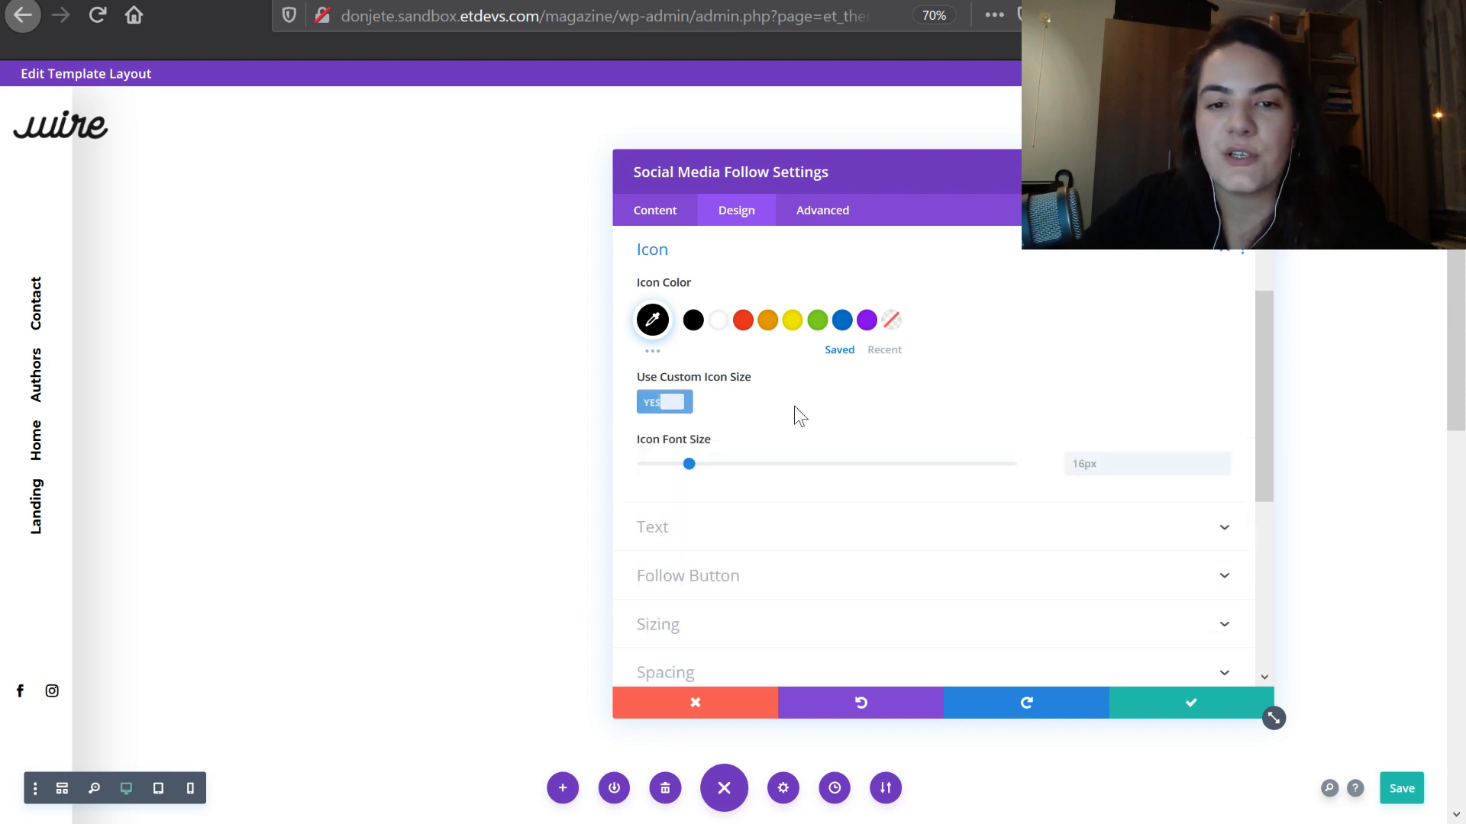
click(1113, 468)
text(1vw)
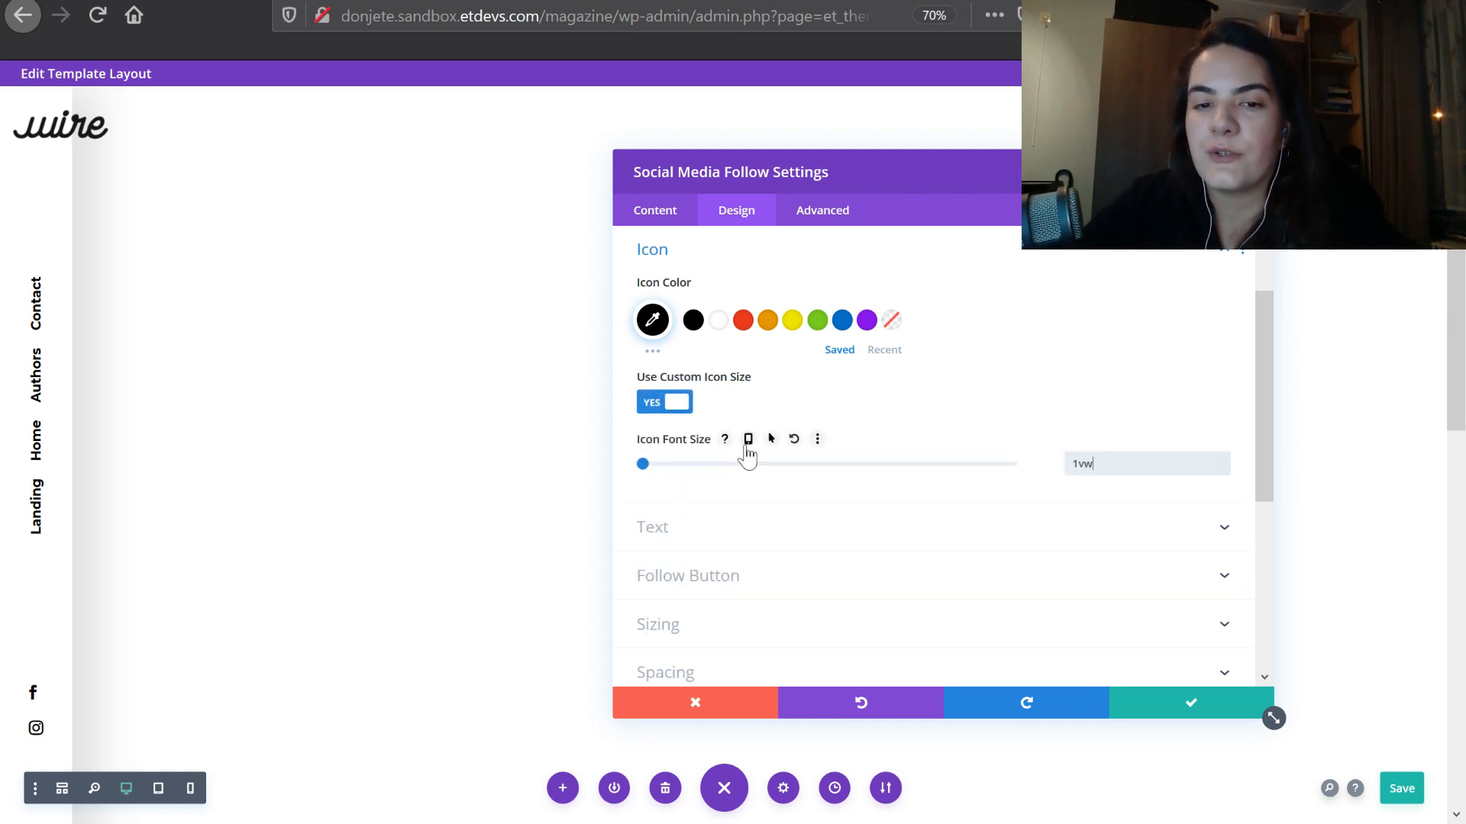
Enable responsive icon font sizes, set the tablet size to 2vw and accept the Social Media Follow settings
click(750, 440)
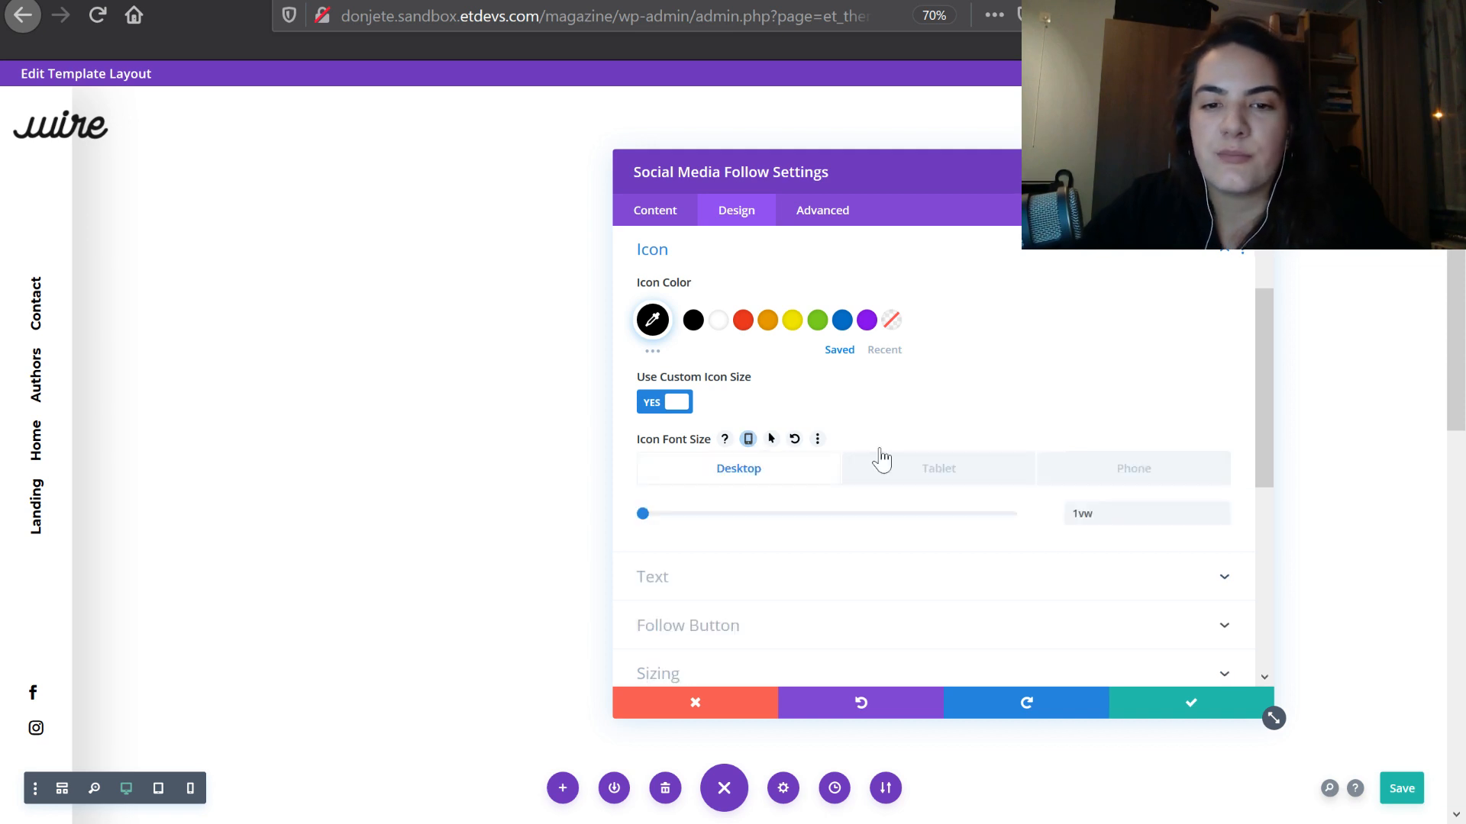
click(985, 480)
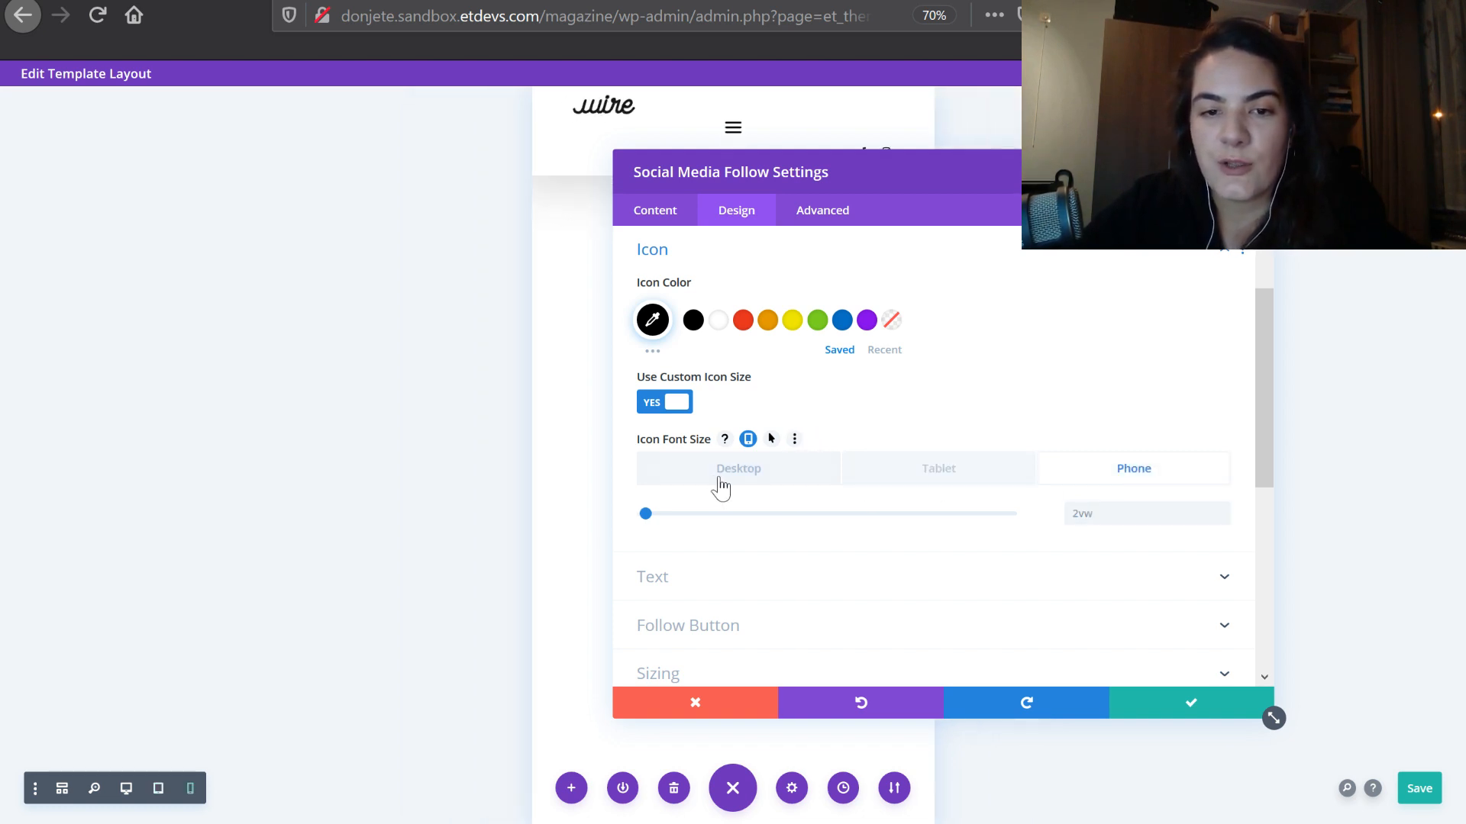
click(717, 481)
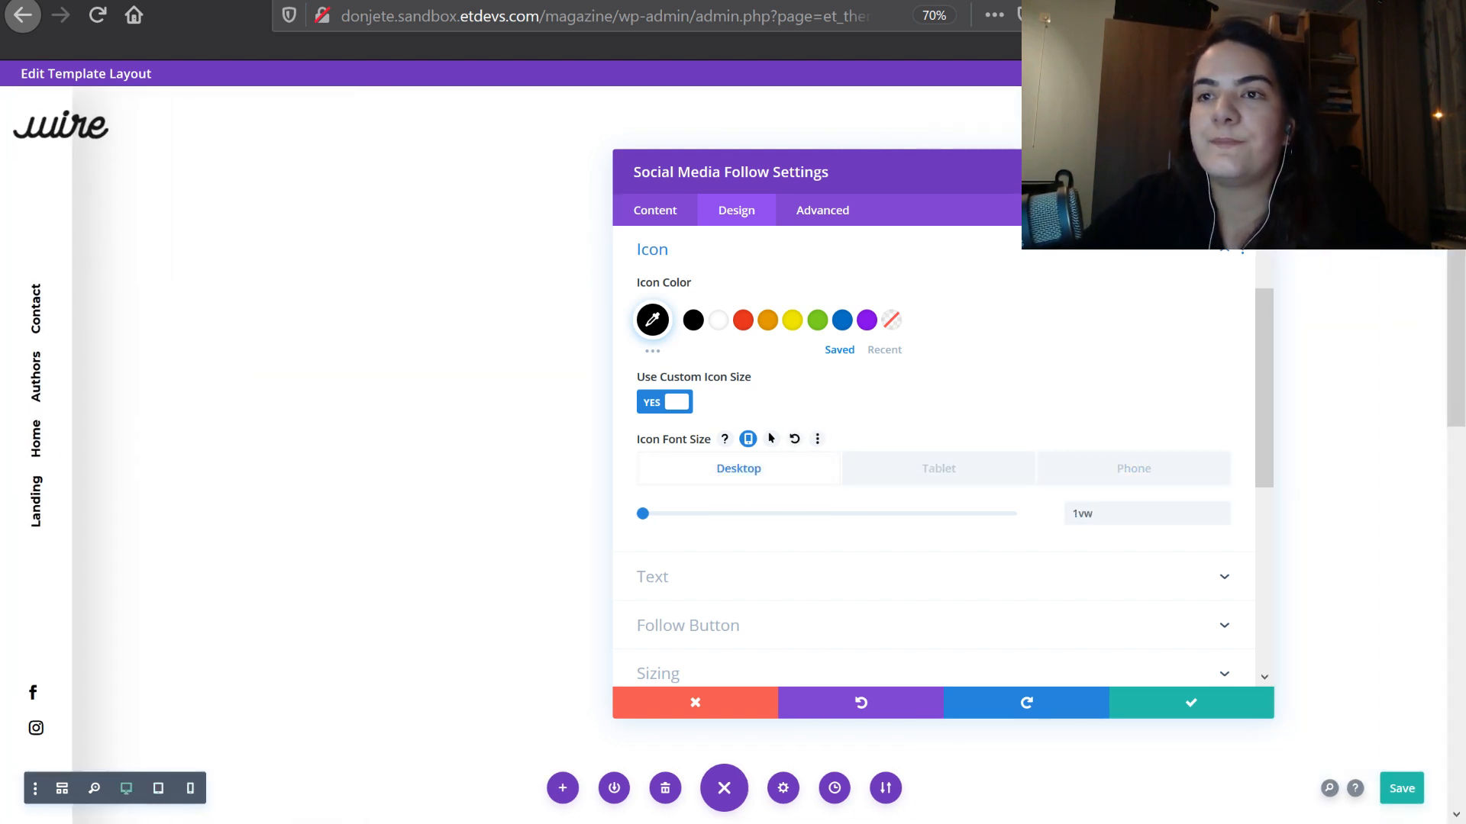
click(1164, 694)
Save the header layout and the Theme Builder changes, and review the live magazine page
click(1402, 789)
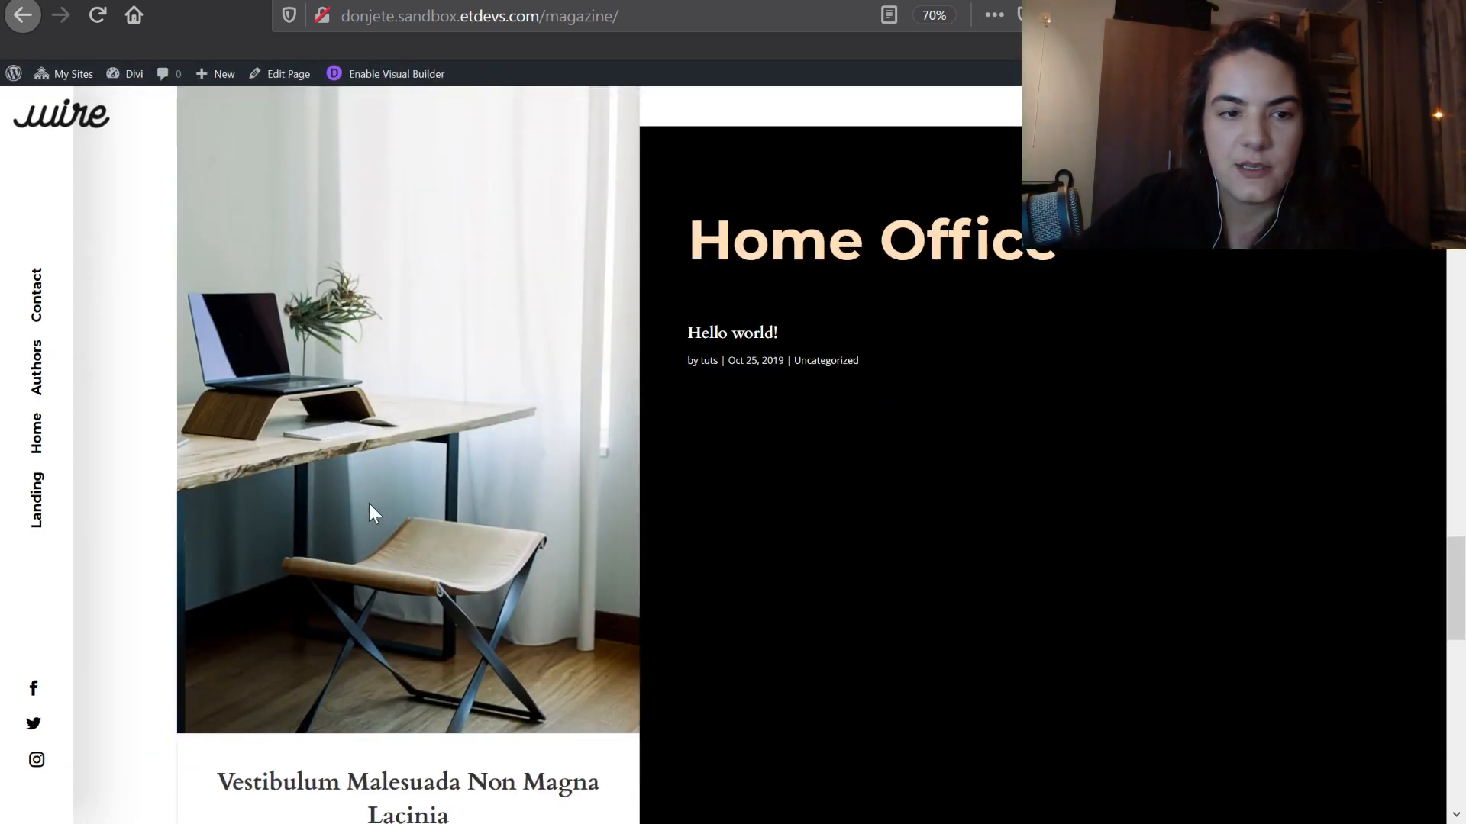
scroll(370, 506, up, 2)
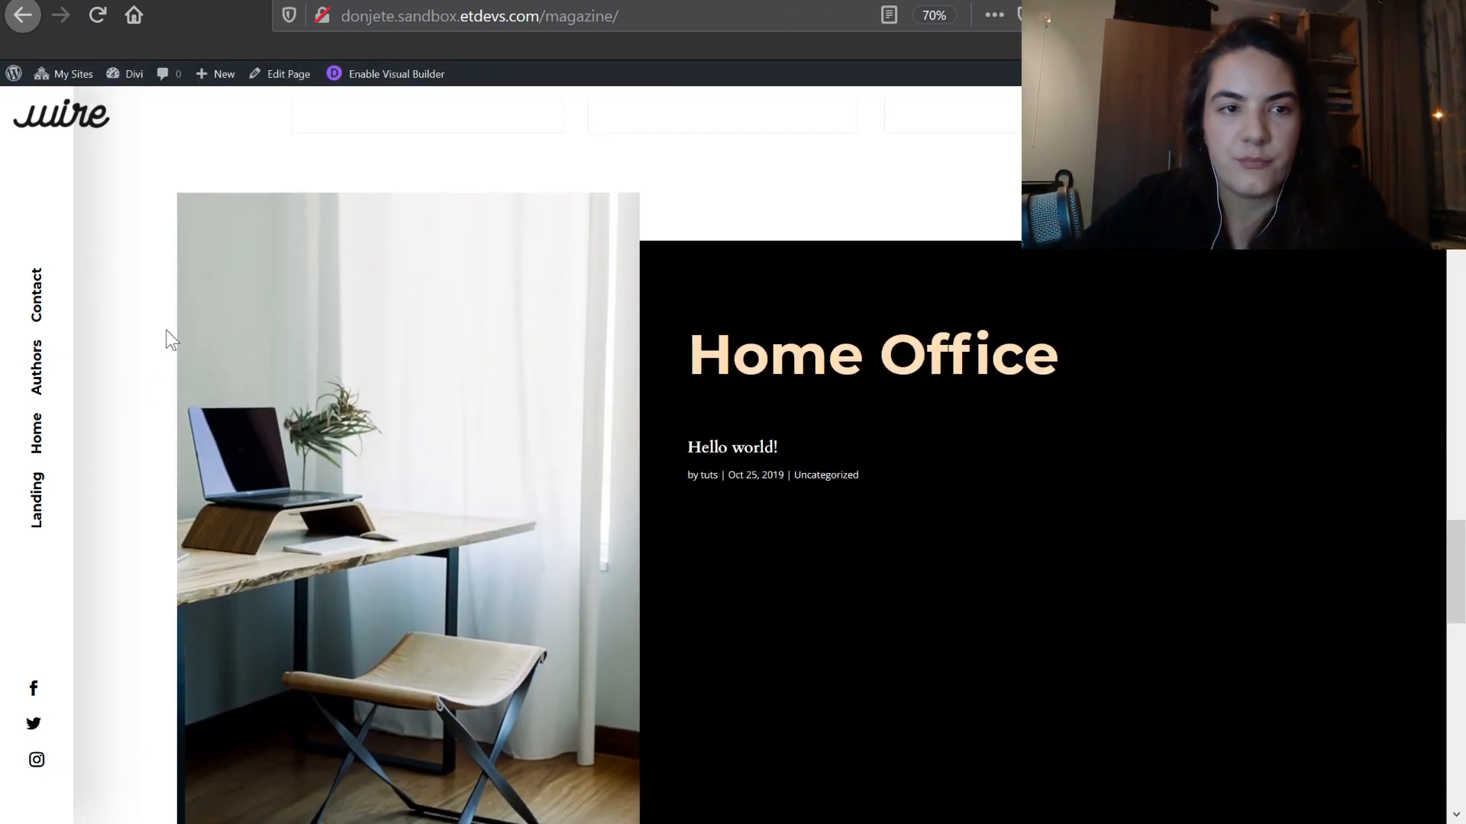
key(F5)
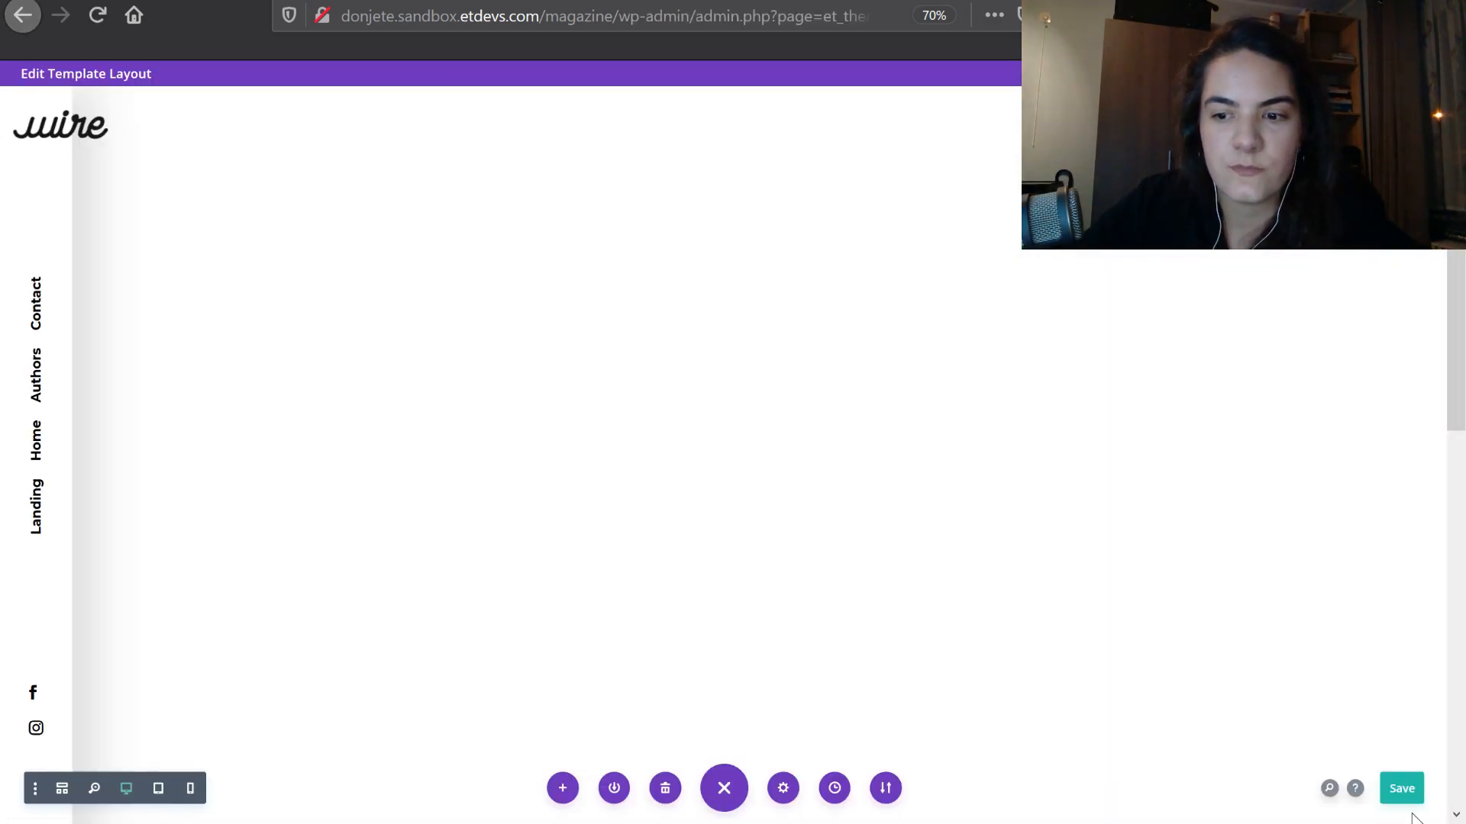
click(1403, 793)
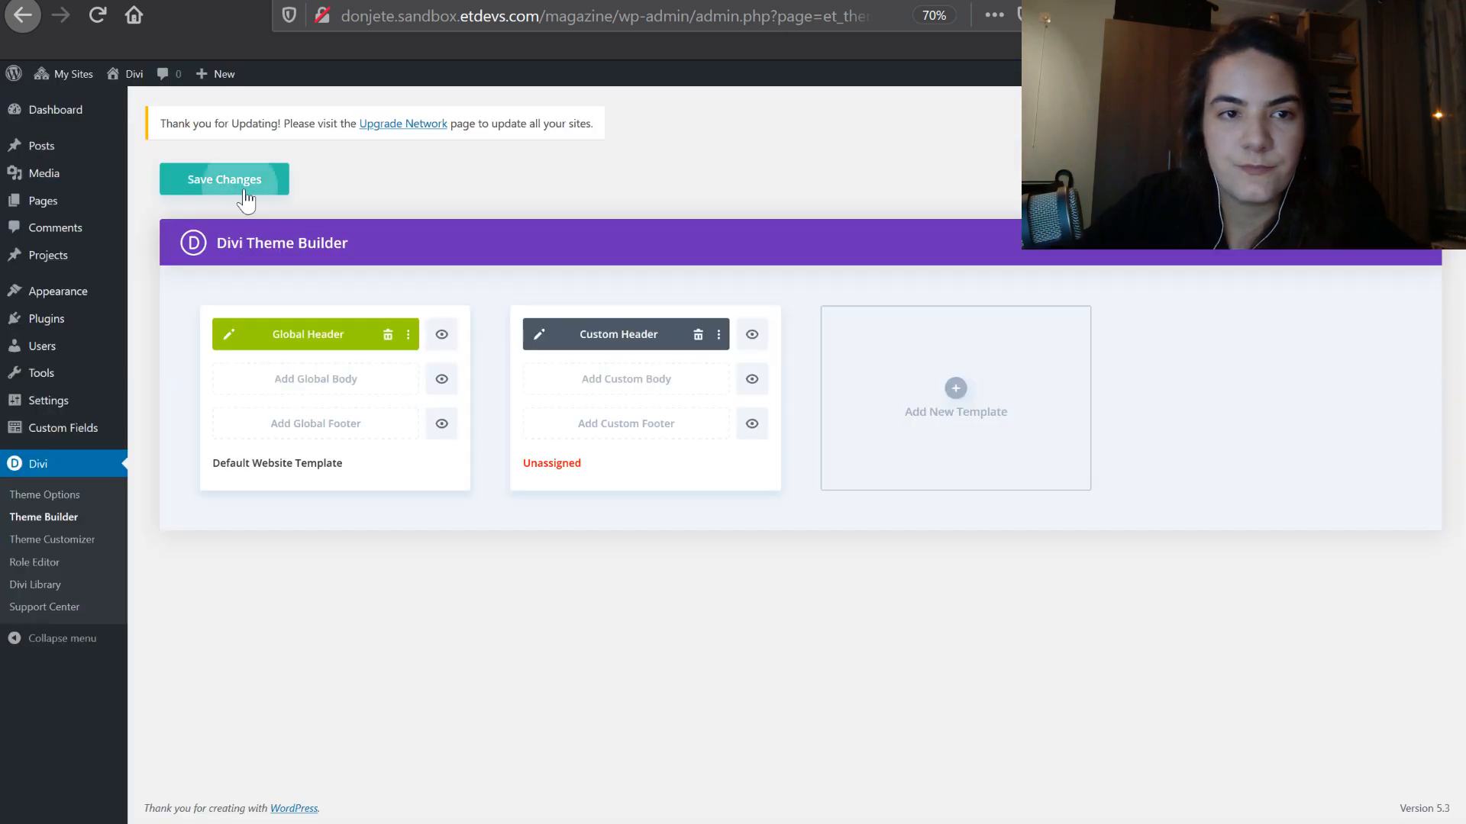
click(242, 186)
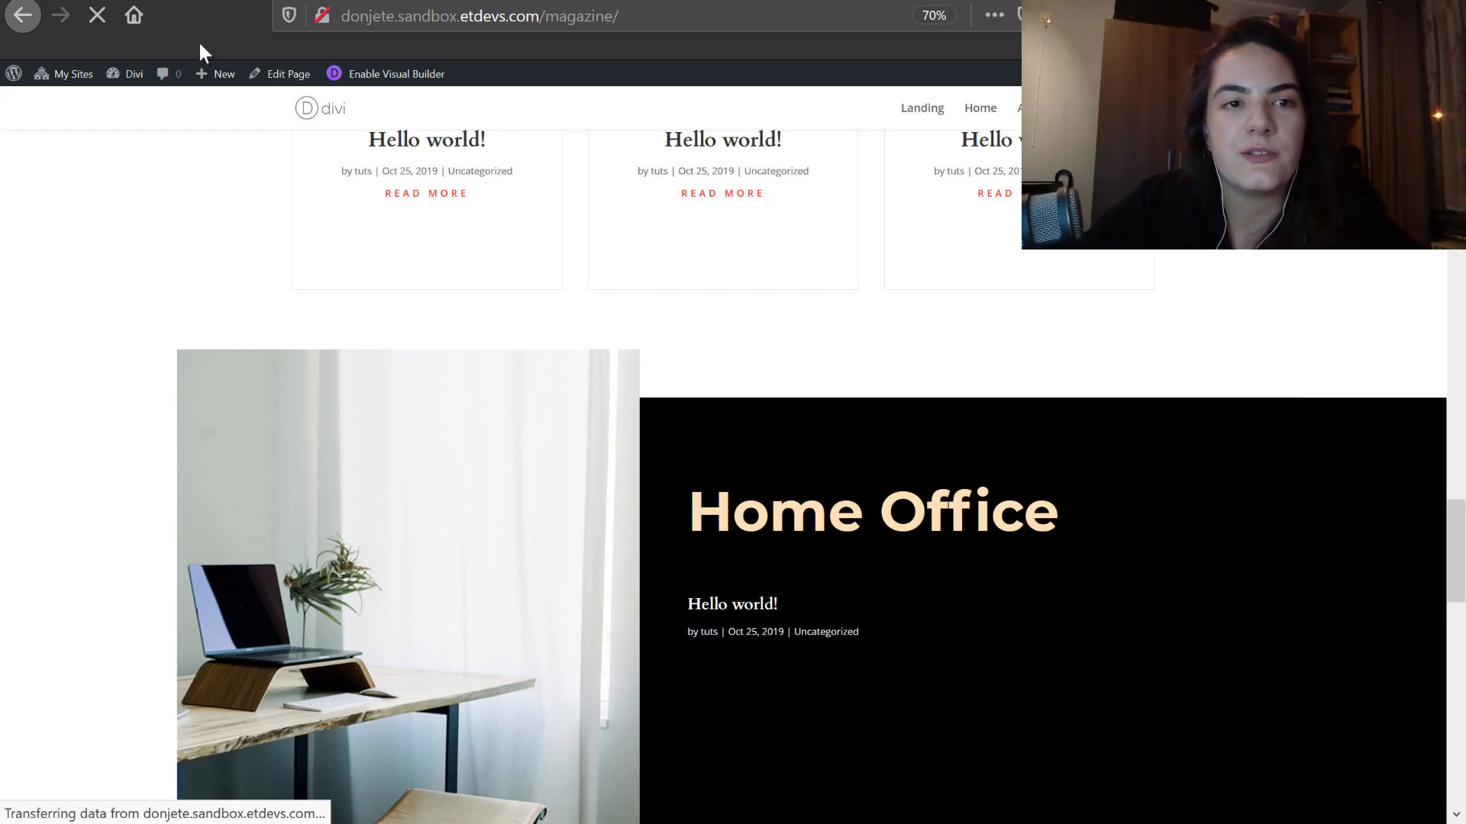
scroll(405, 482, up, 10)
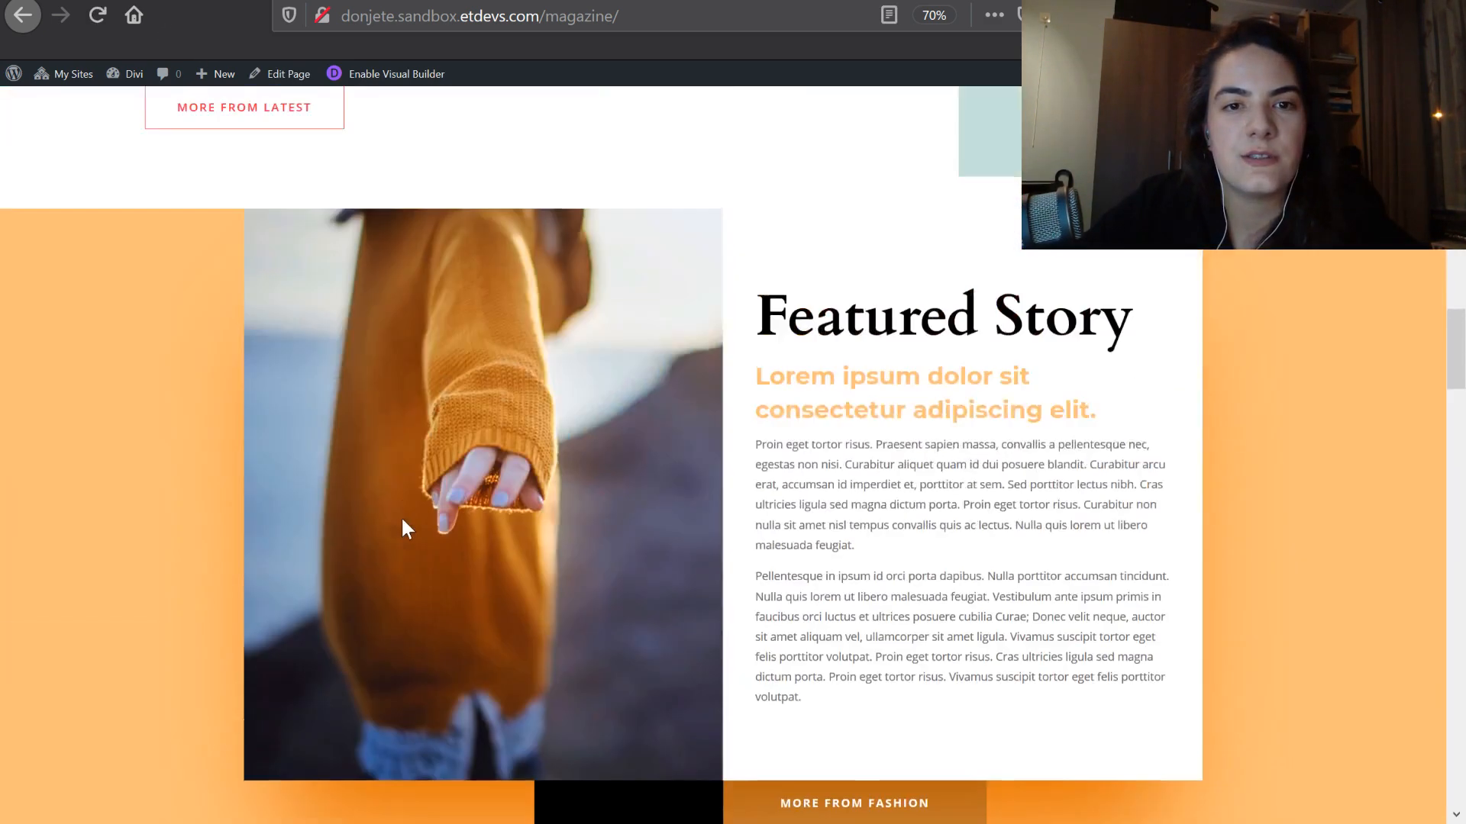
scroll(403, 522, up, 15)
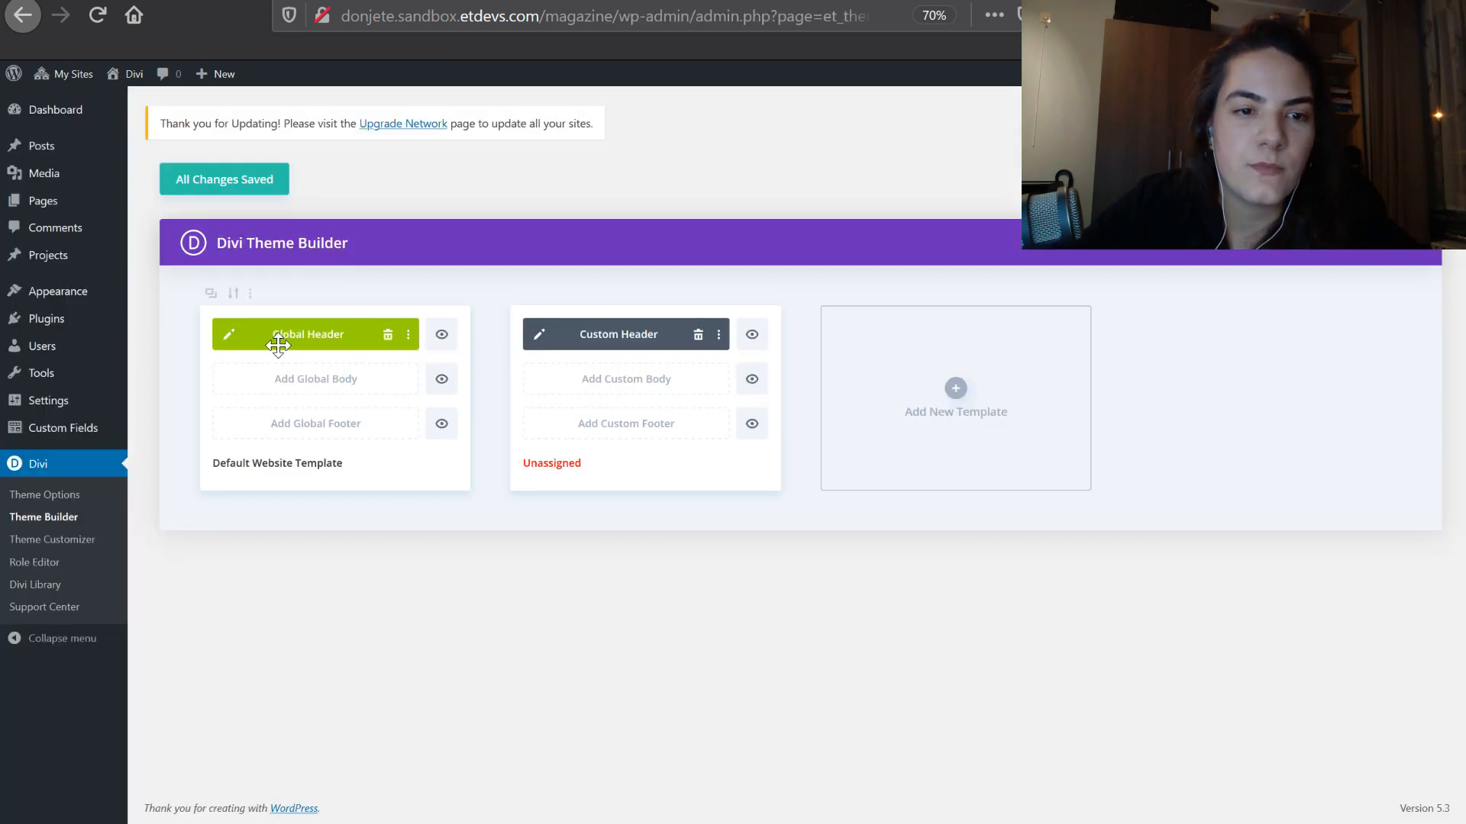
Edit the Global Header and give its section the main element CSS position: fixed; top: 0; display: flex; flex-wrap: wrap; align-content: center;
click(228, 335)
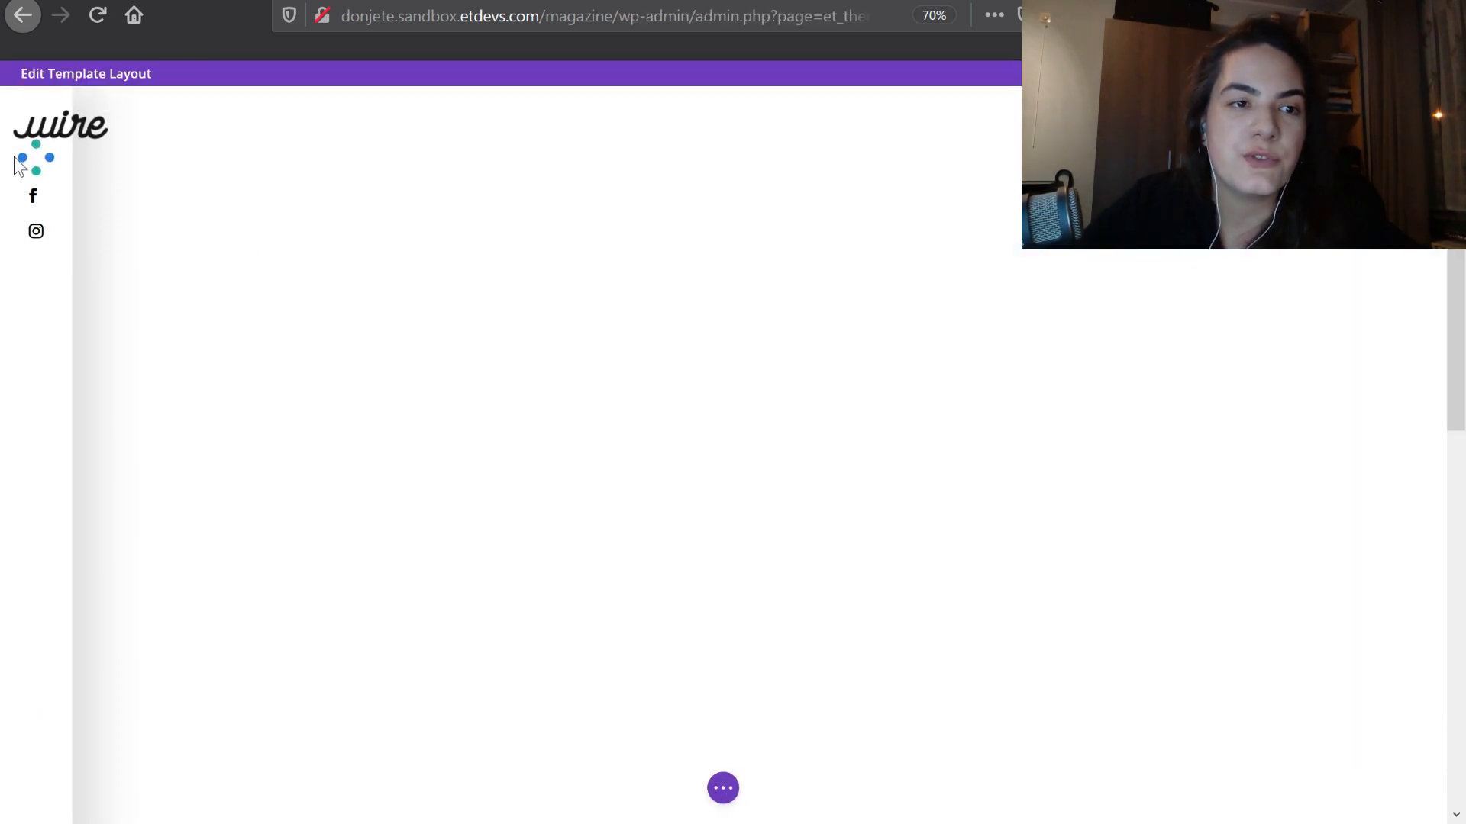
click(42, 107)
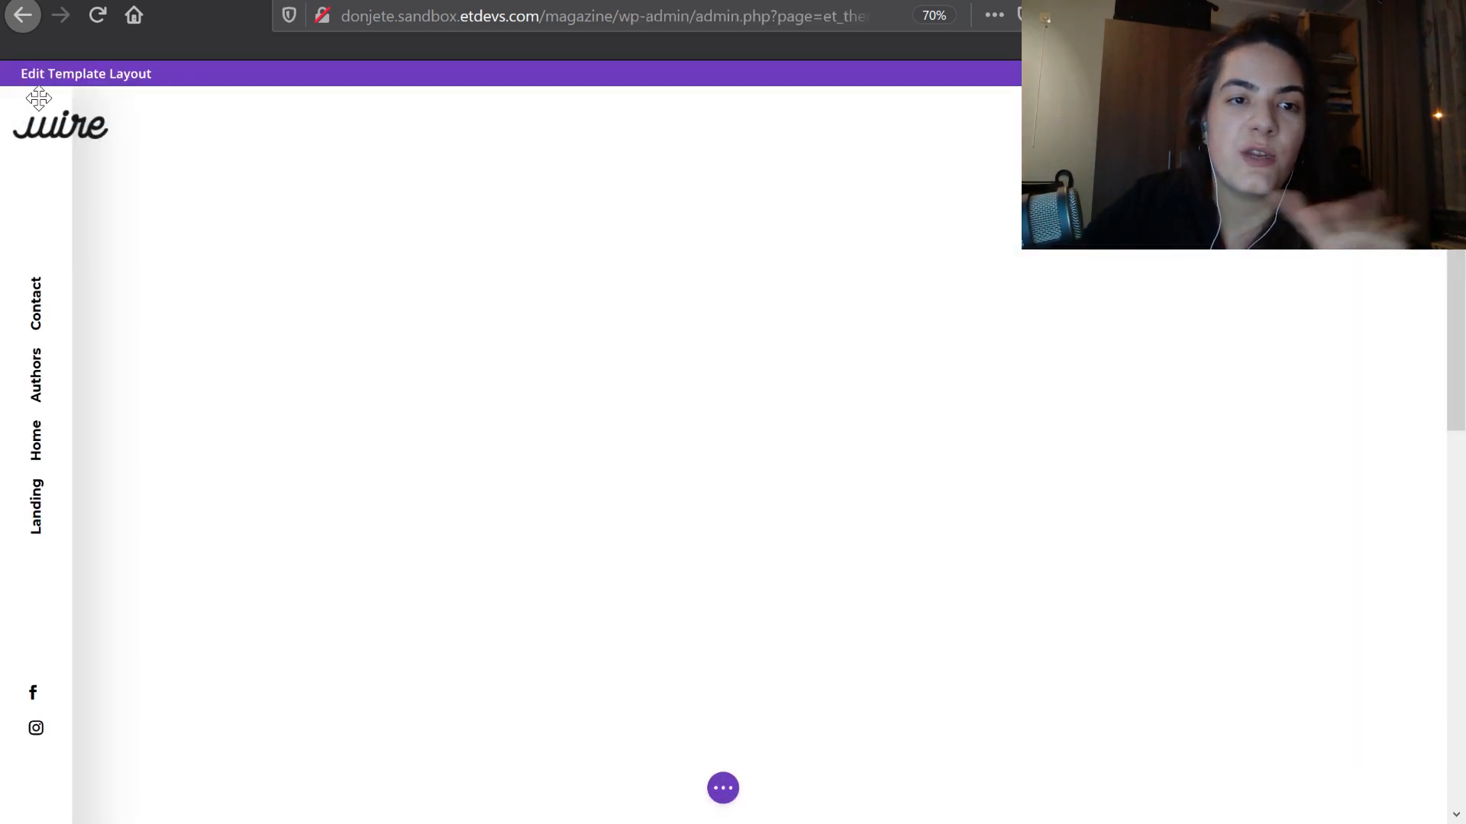
click(820, 220)
click(807, 345)
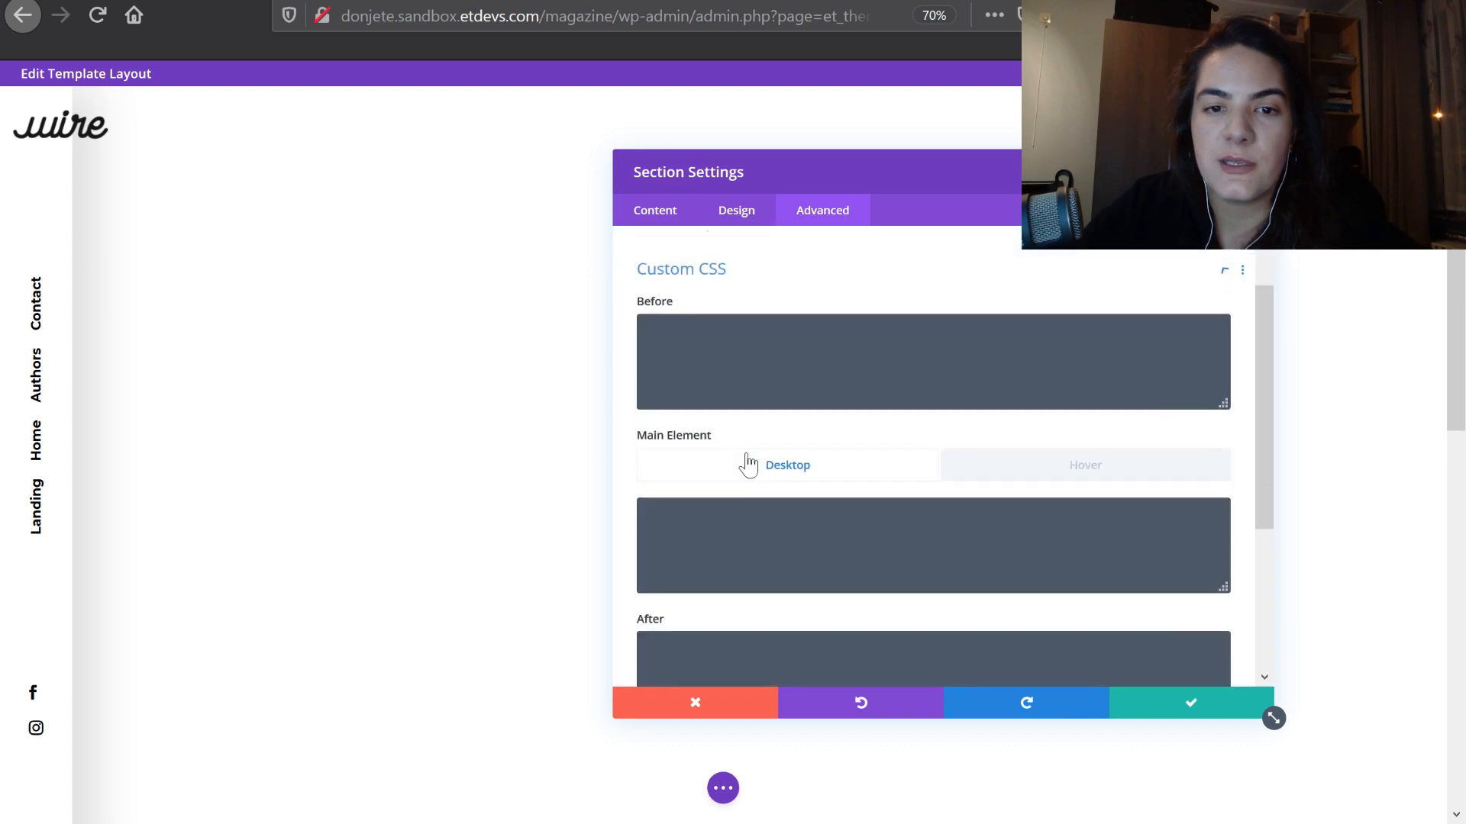
click(726, 513)
text(position: fixed; top: 0; display: flex; flex-wrap: wrap; align-content: center;)
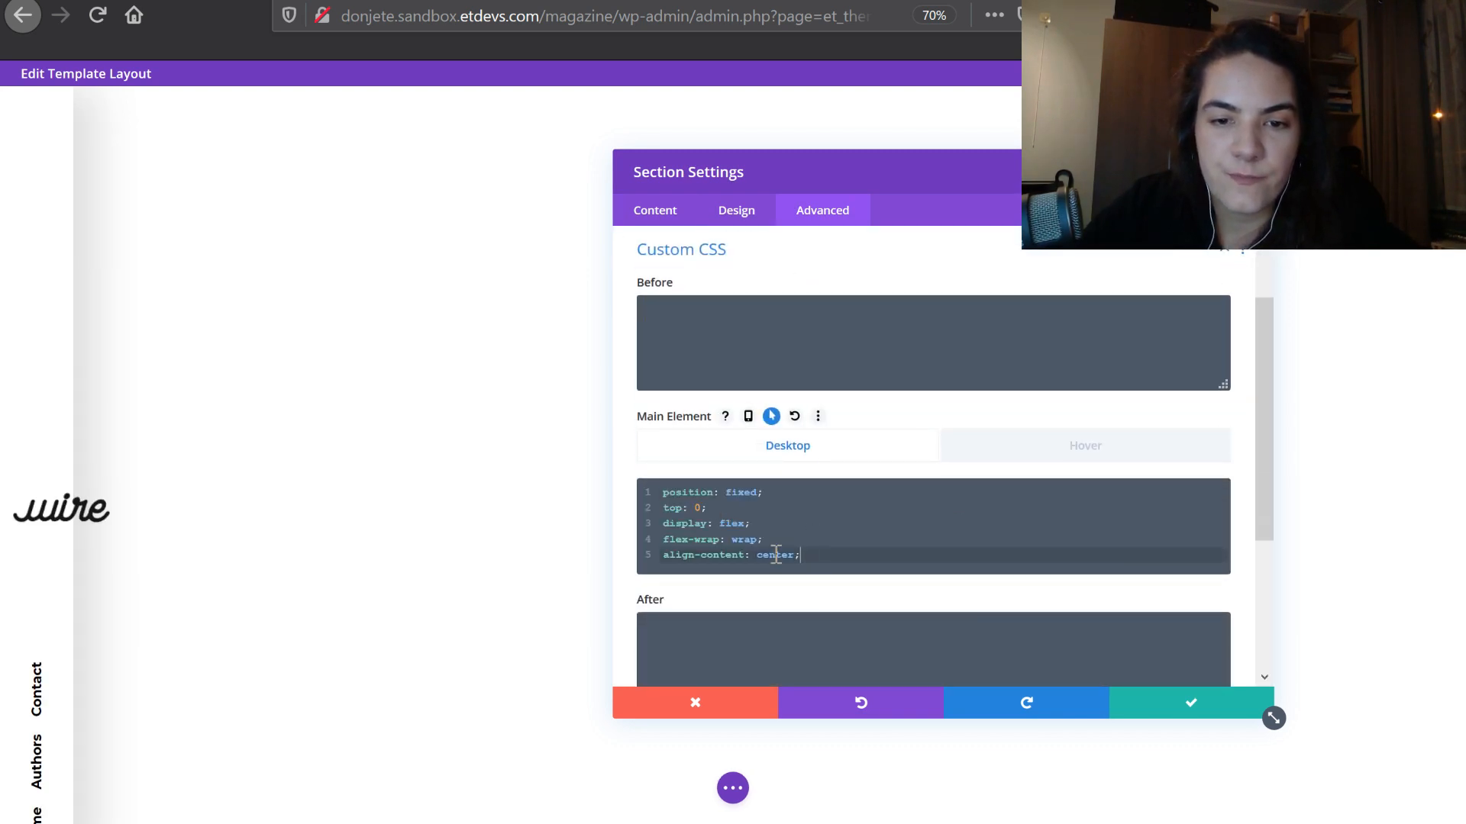
drag(802, 555, 662, 508)
key(BackSpace)
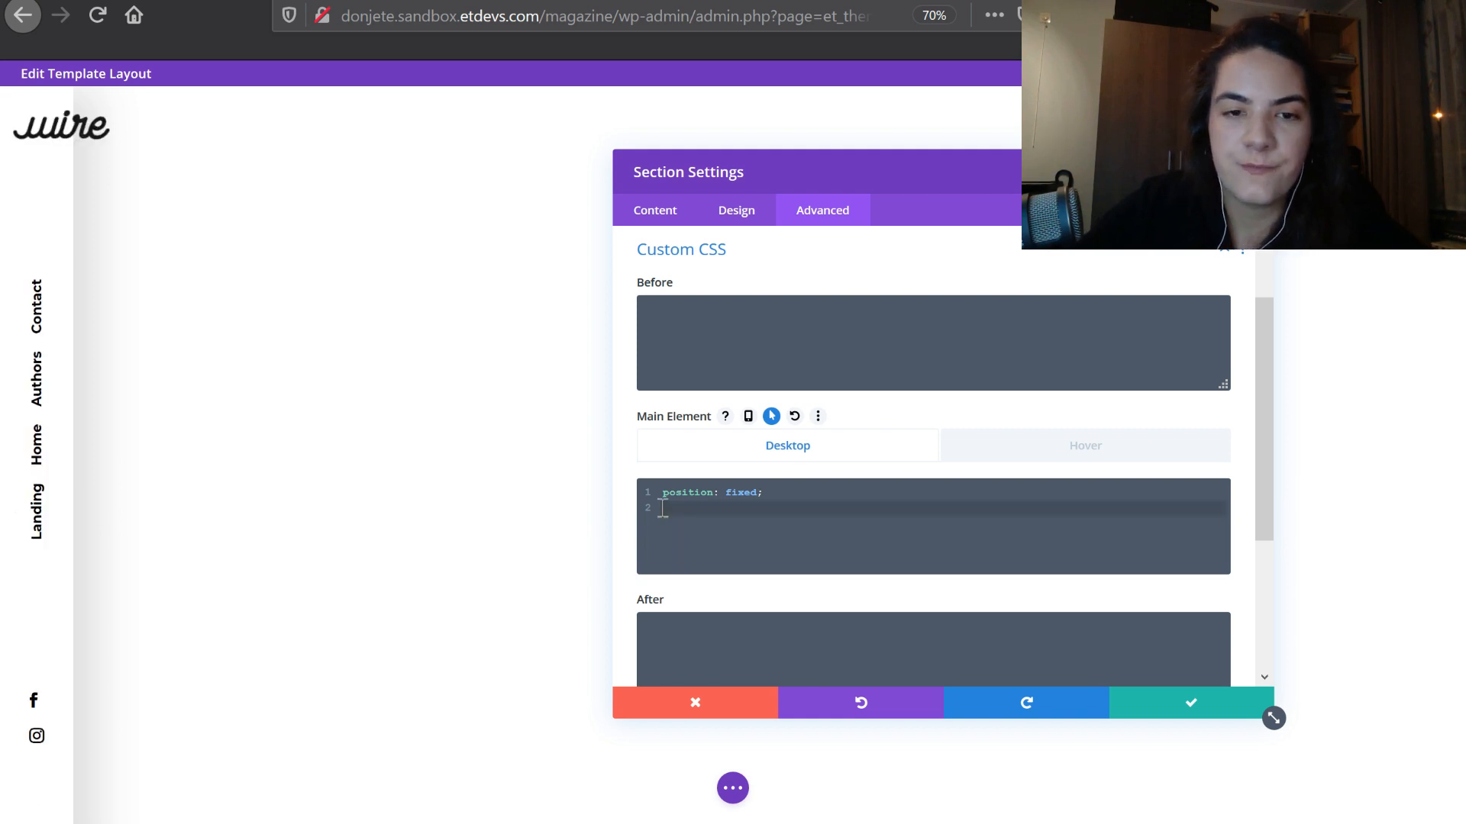
key(ctrl+z)
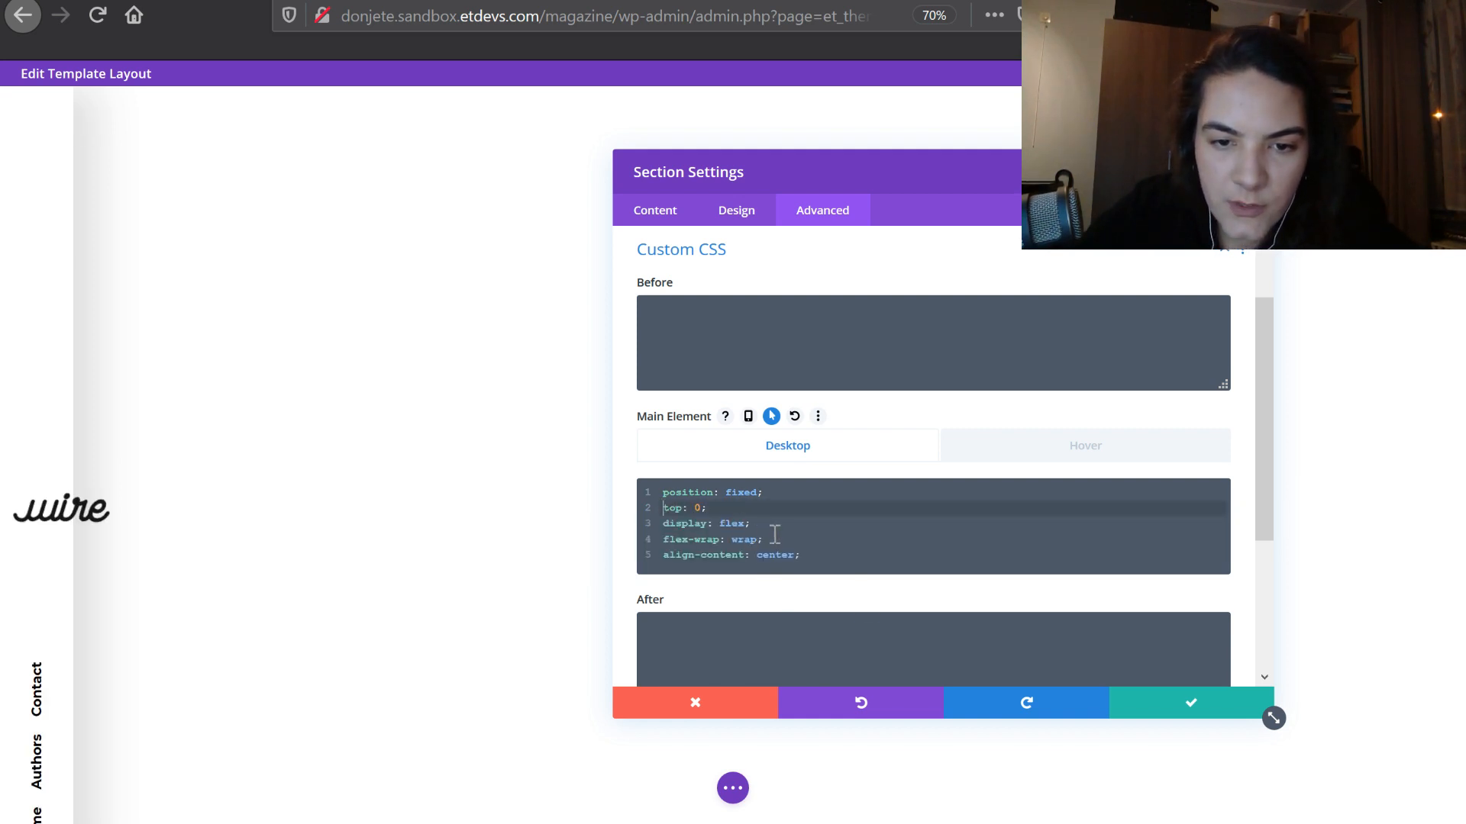
Remove the display: flex; and flex-wrap: wrap; lines from the section's desktop main element CSS
drag(774, 534, 645, 529)
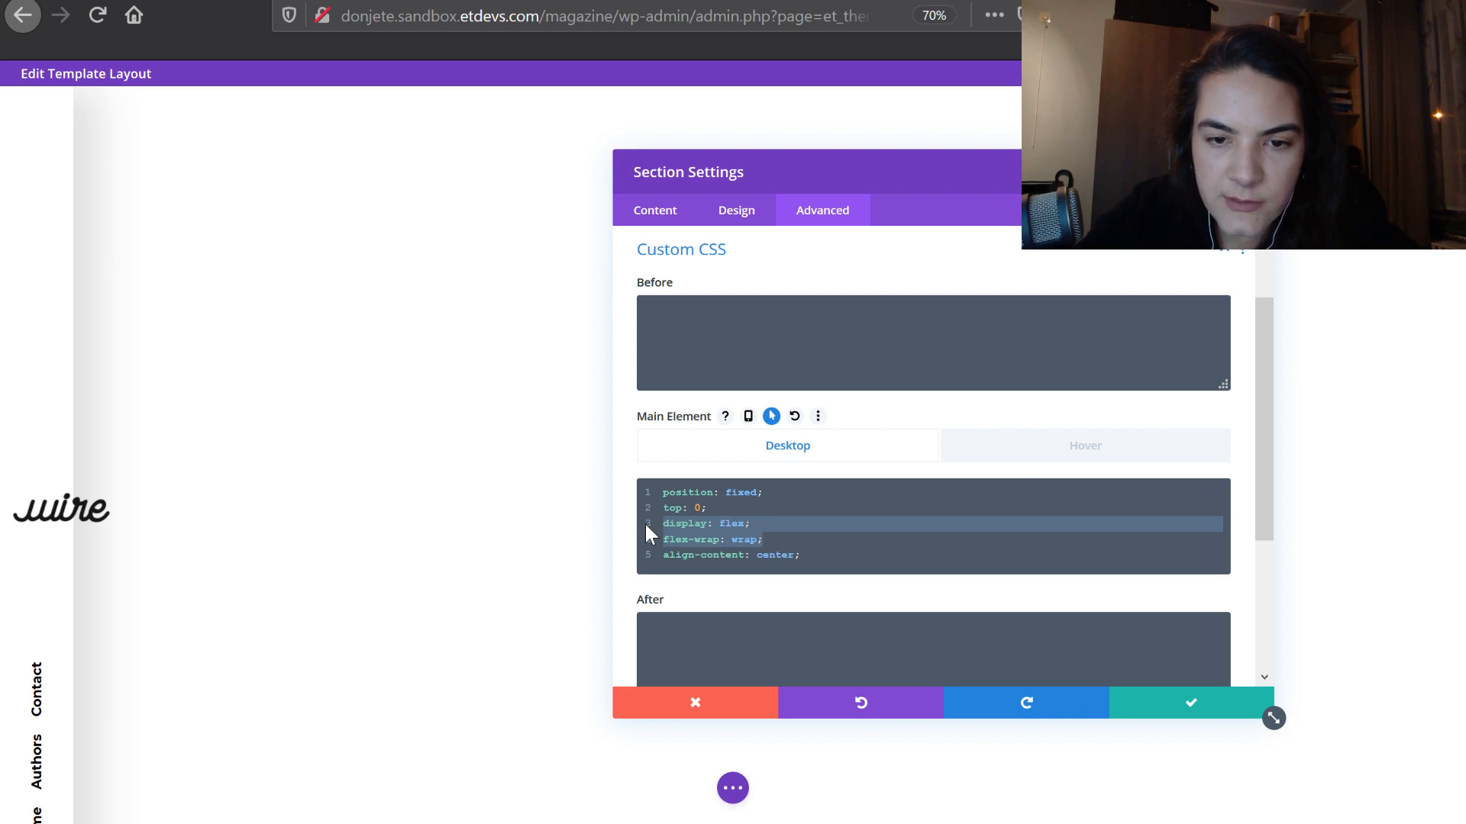
key(BackSpace)
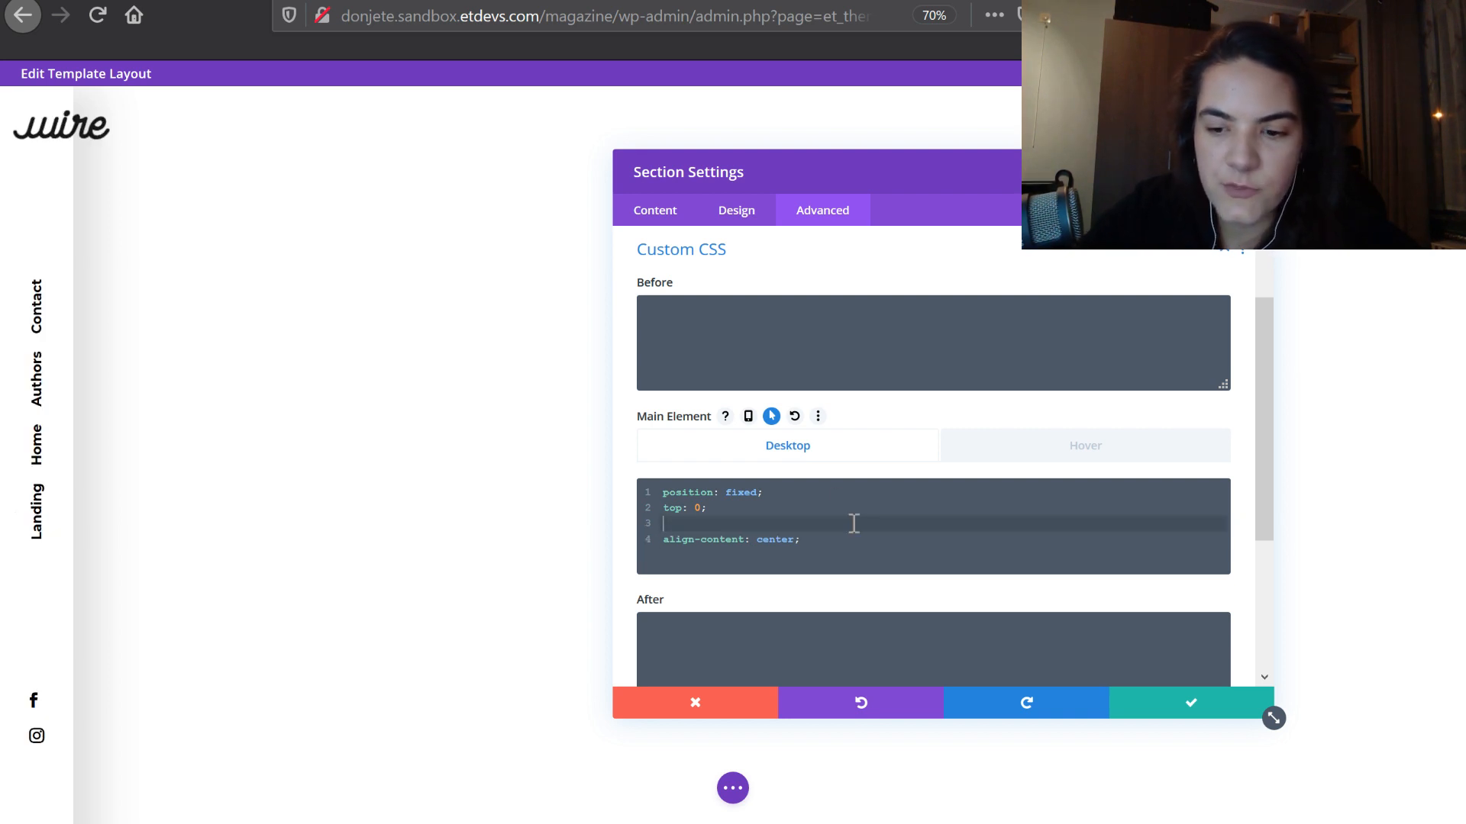
key(BackSpace)
drag(832, 544, 703, 481)
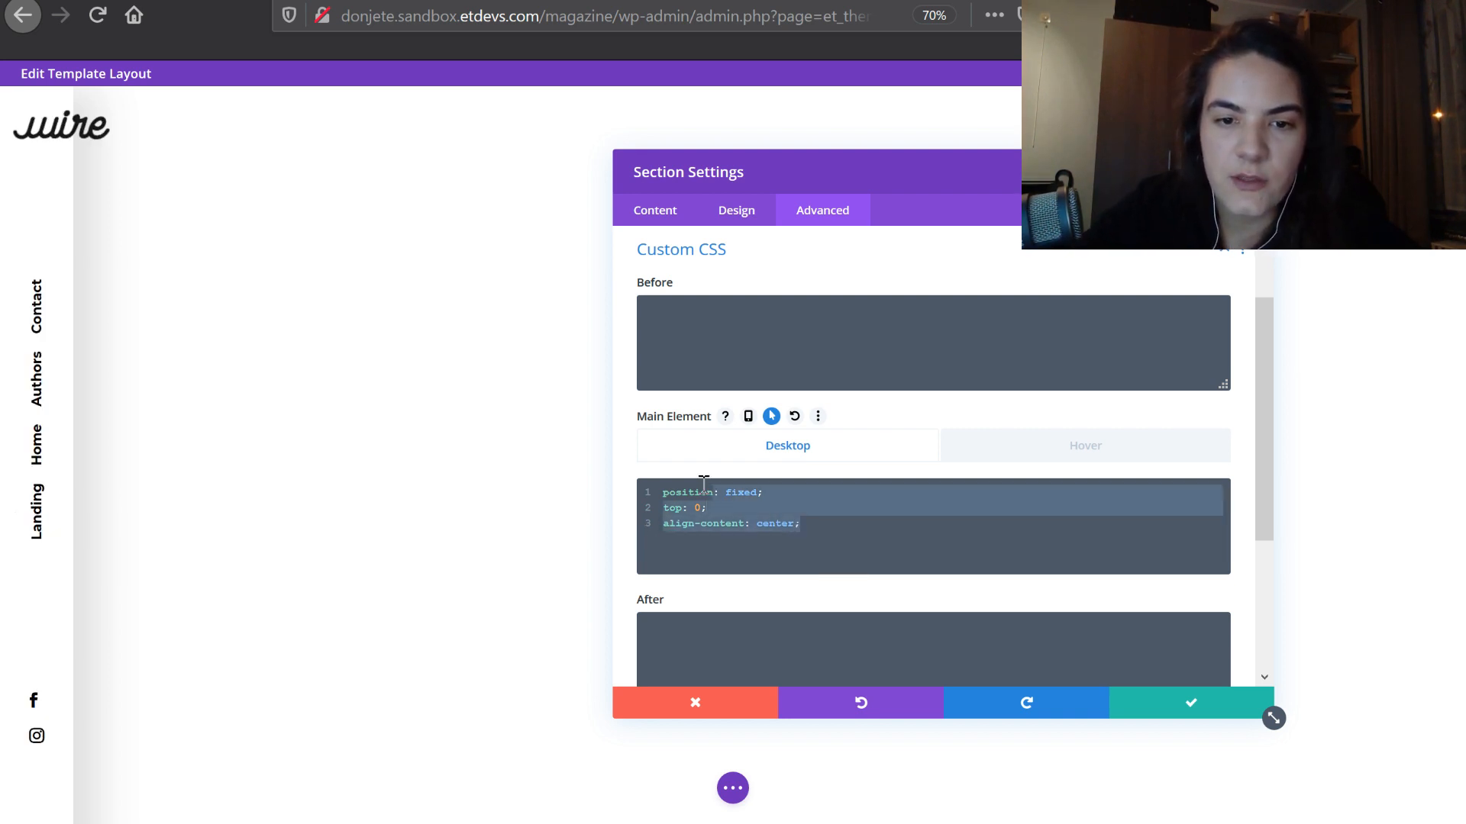
click(725, 524)
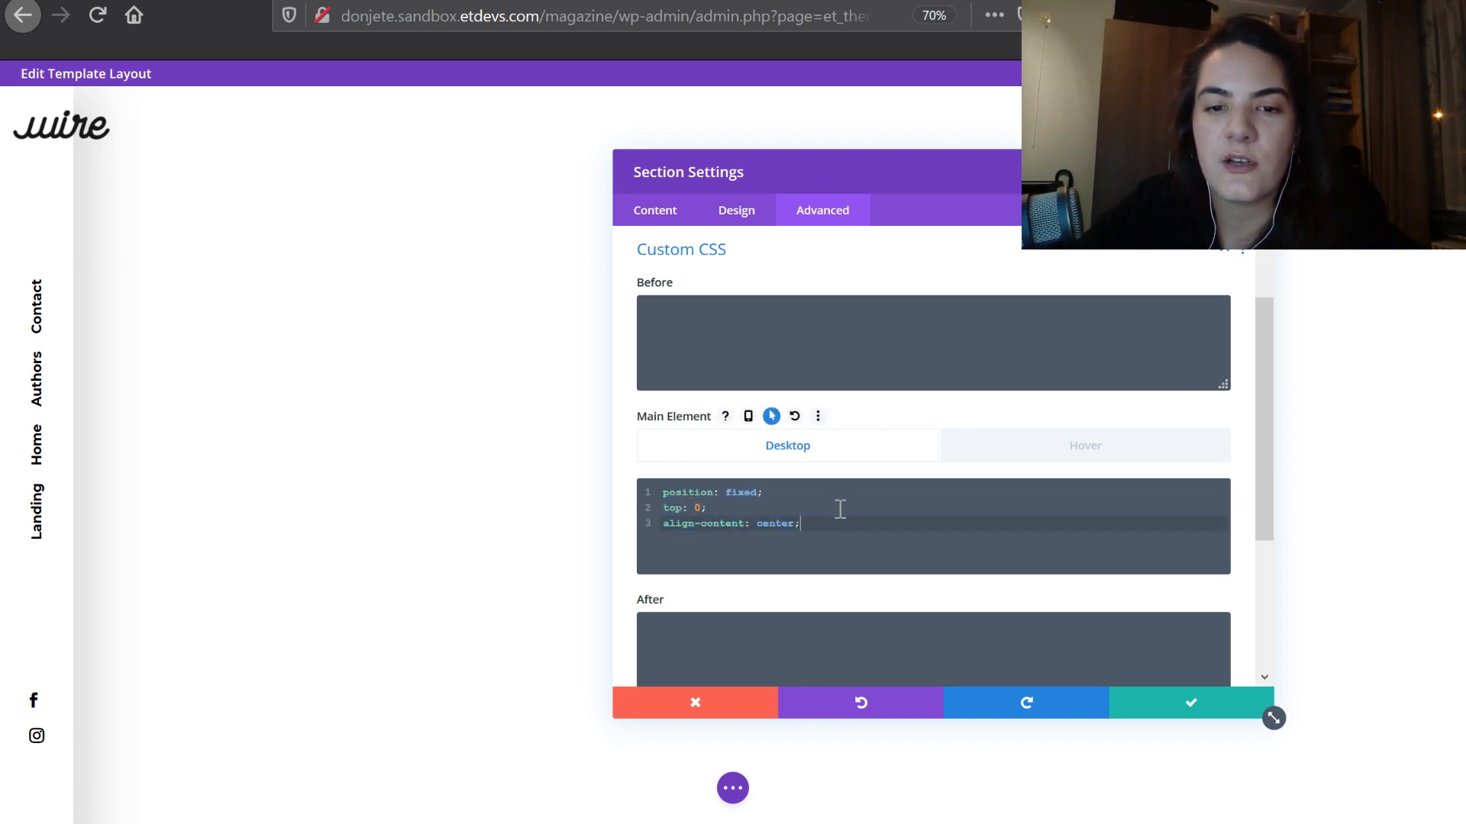
Show the hover version of the section's main element CSS and save the header layout
click(1093, 455)
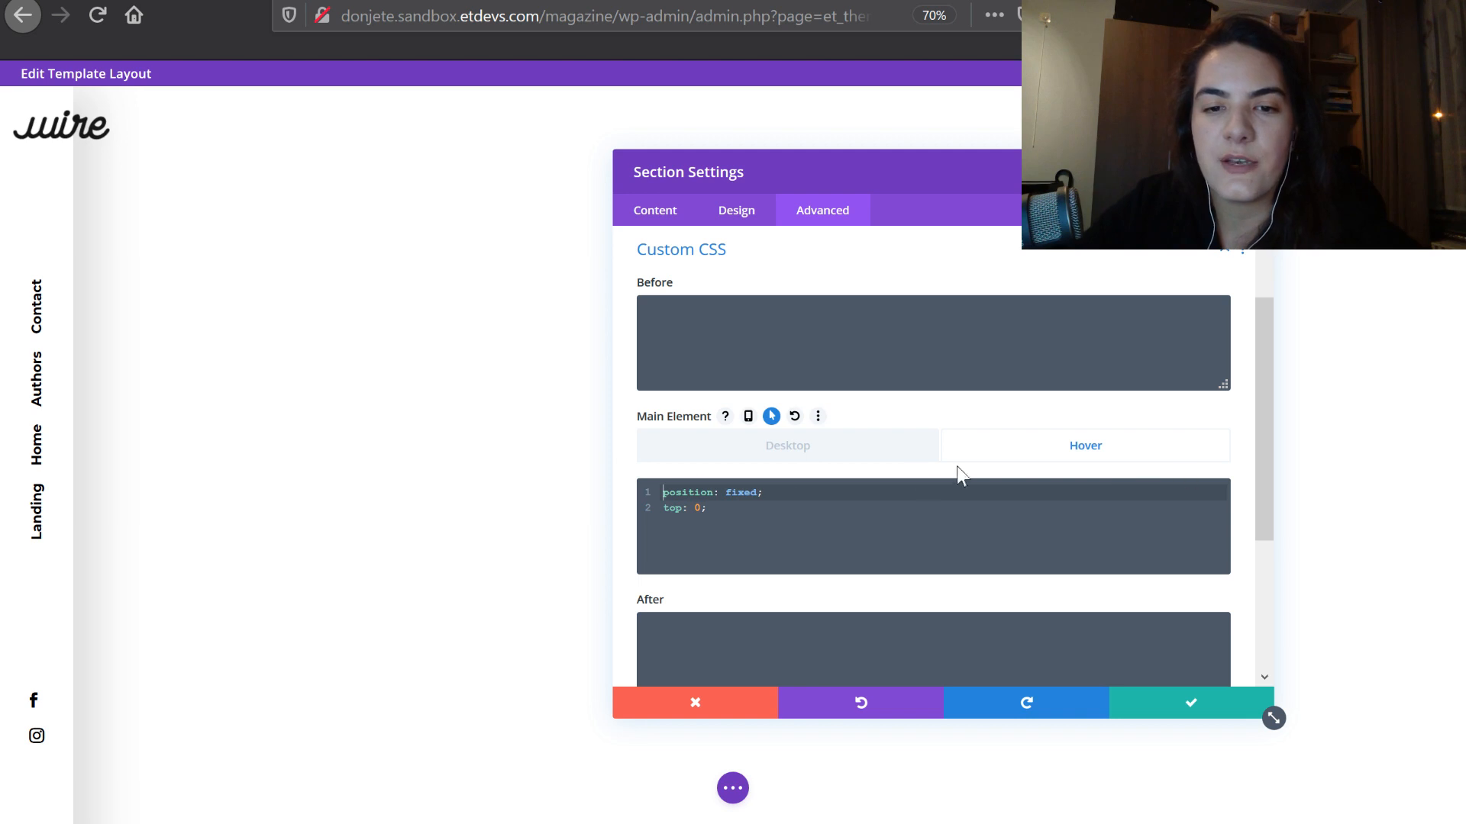
click(733, 788)
click(1421, 788)
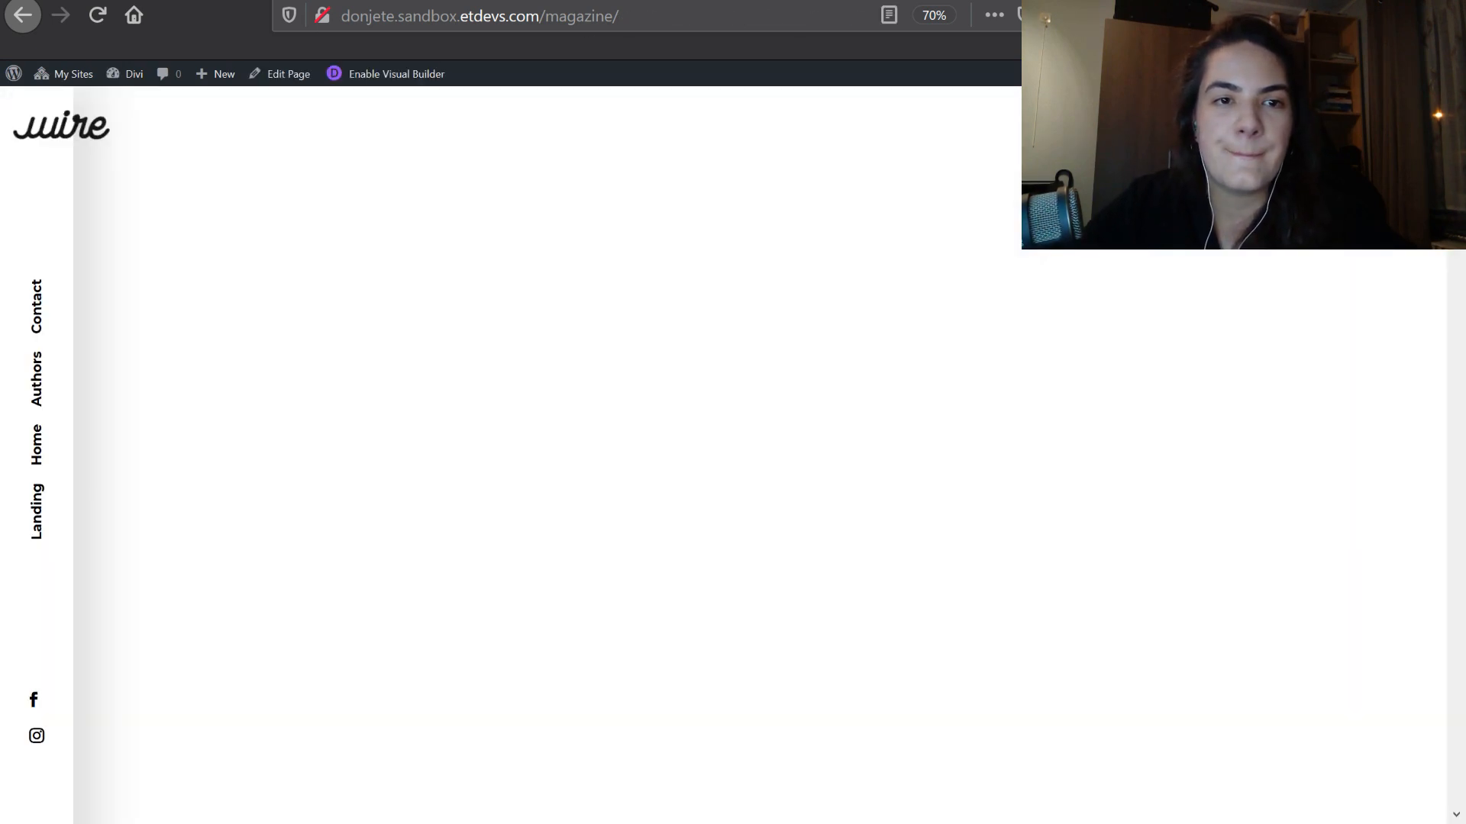
Reload the live magazine page and check how the fixed vertical header behaves along the page
key(F5)
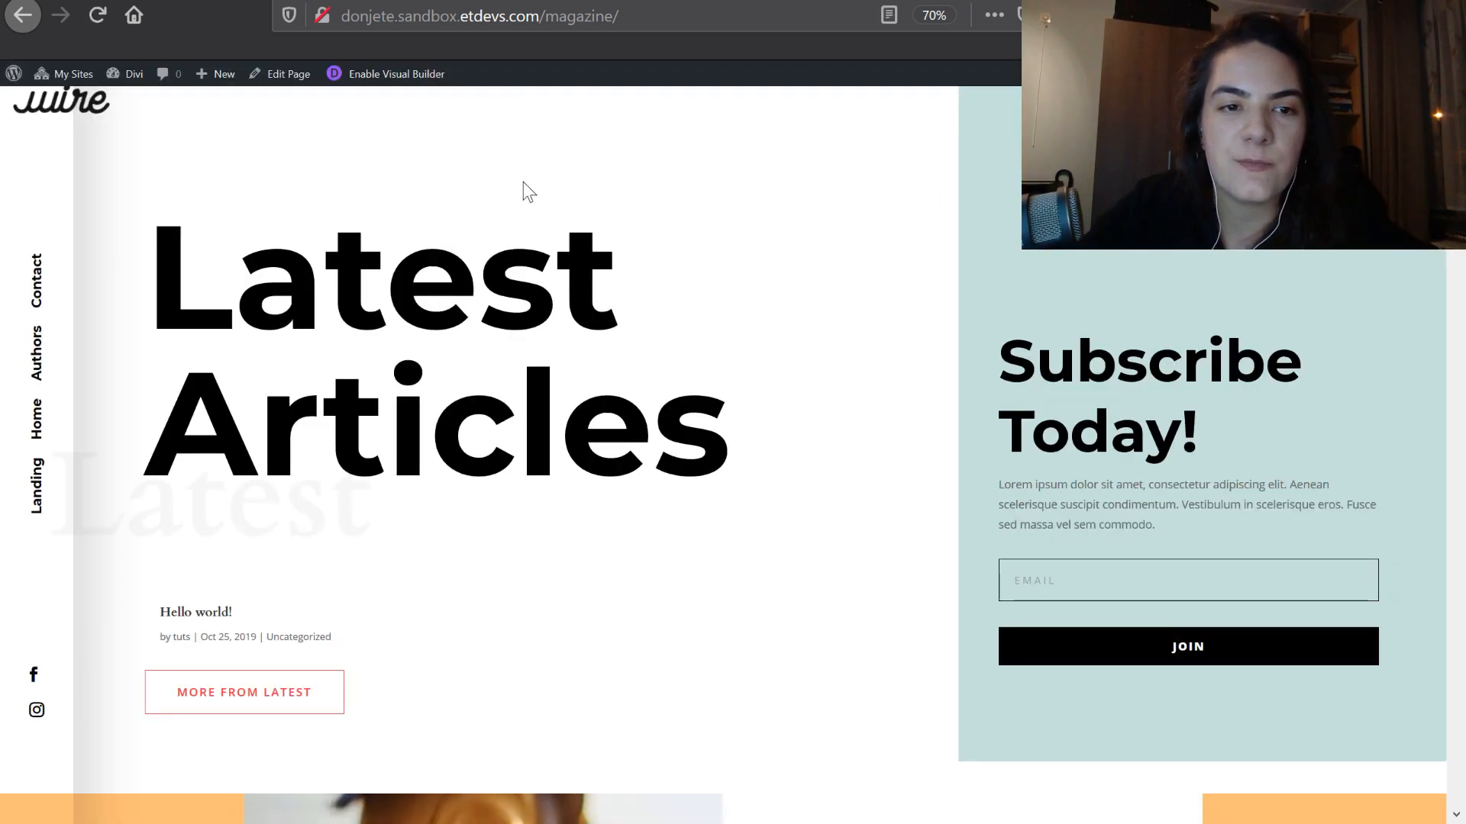
scroll(523, 182, down, 15)
scroll(140, 399, down, 5)
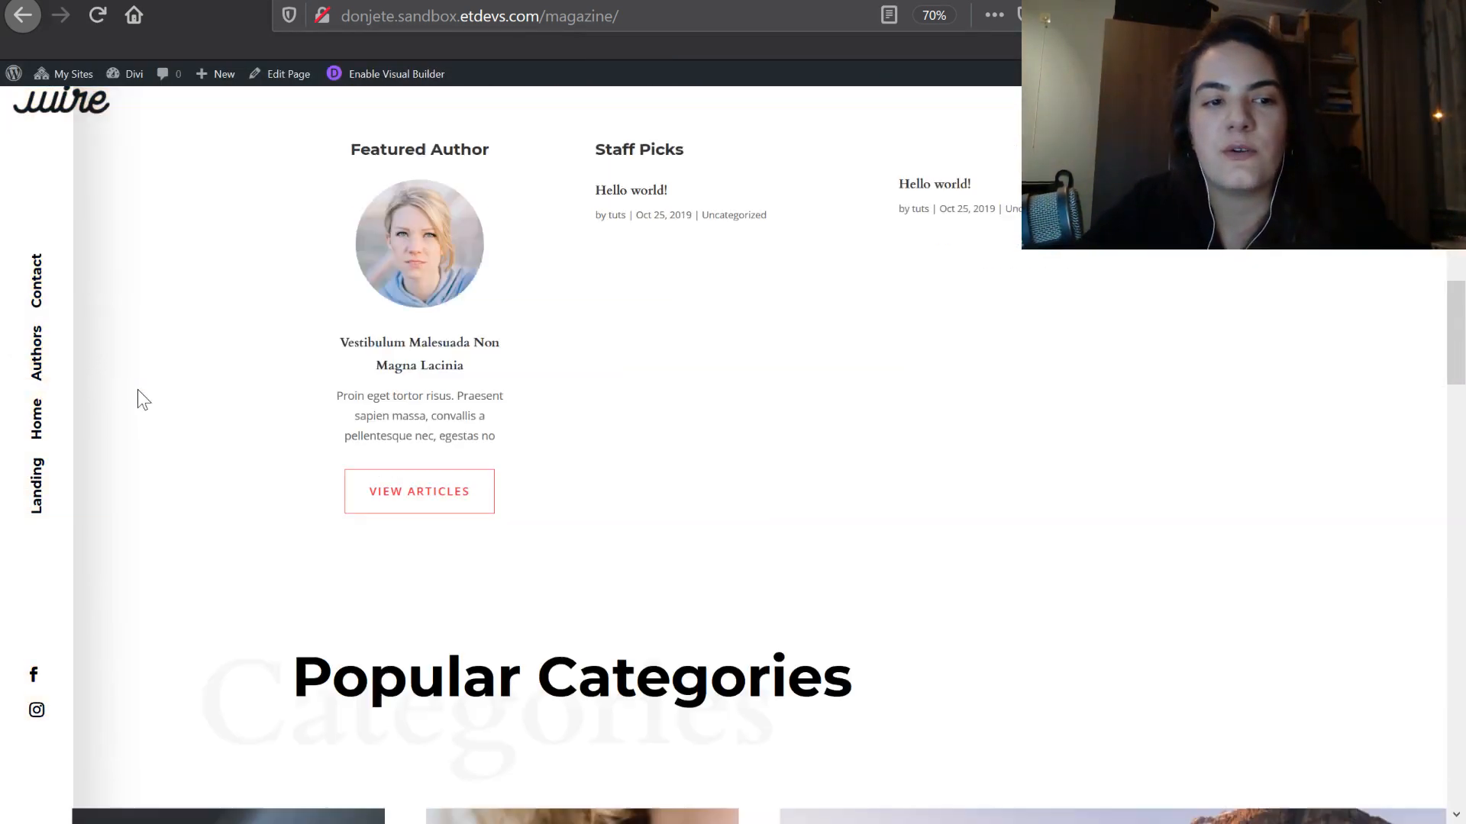
scroll(676, 469, down, 5)
scroll(678, 463, down, 4)
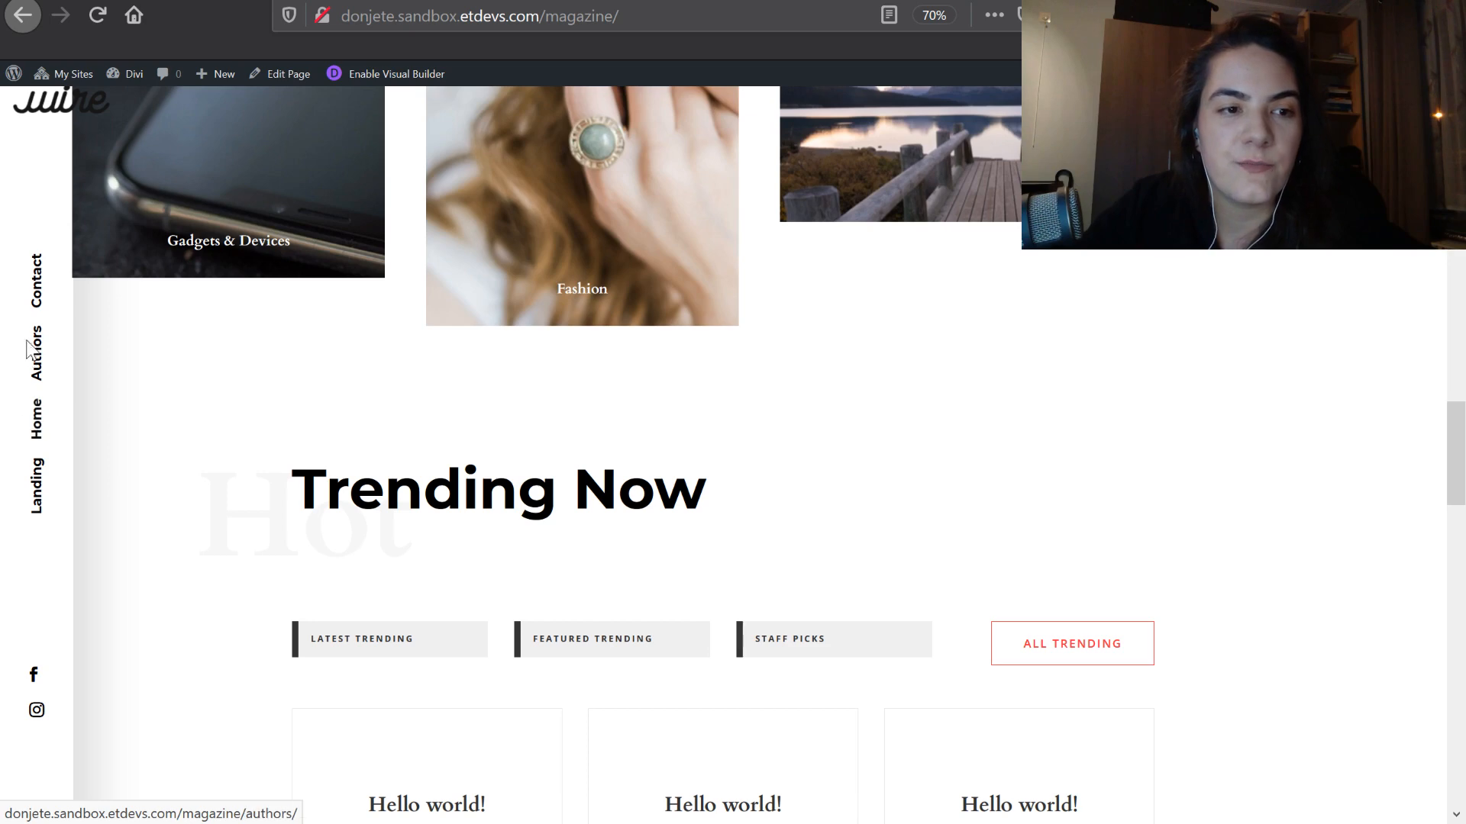
scroll(502, 633, up, 8)
scroll(501, 632, up, 8)
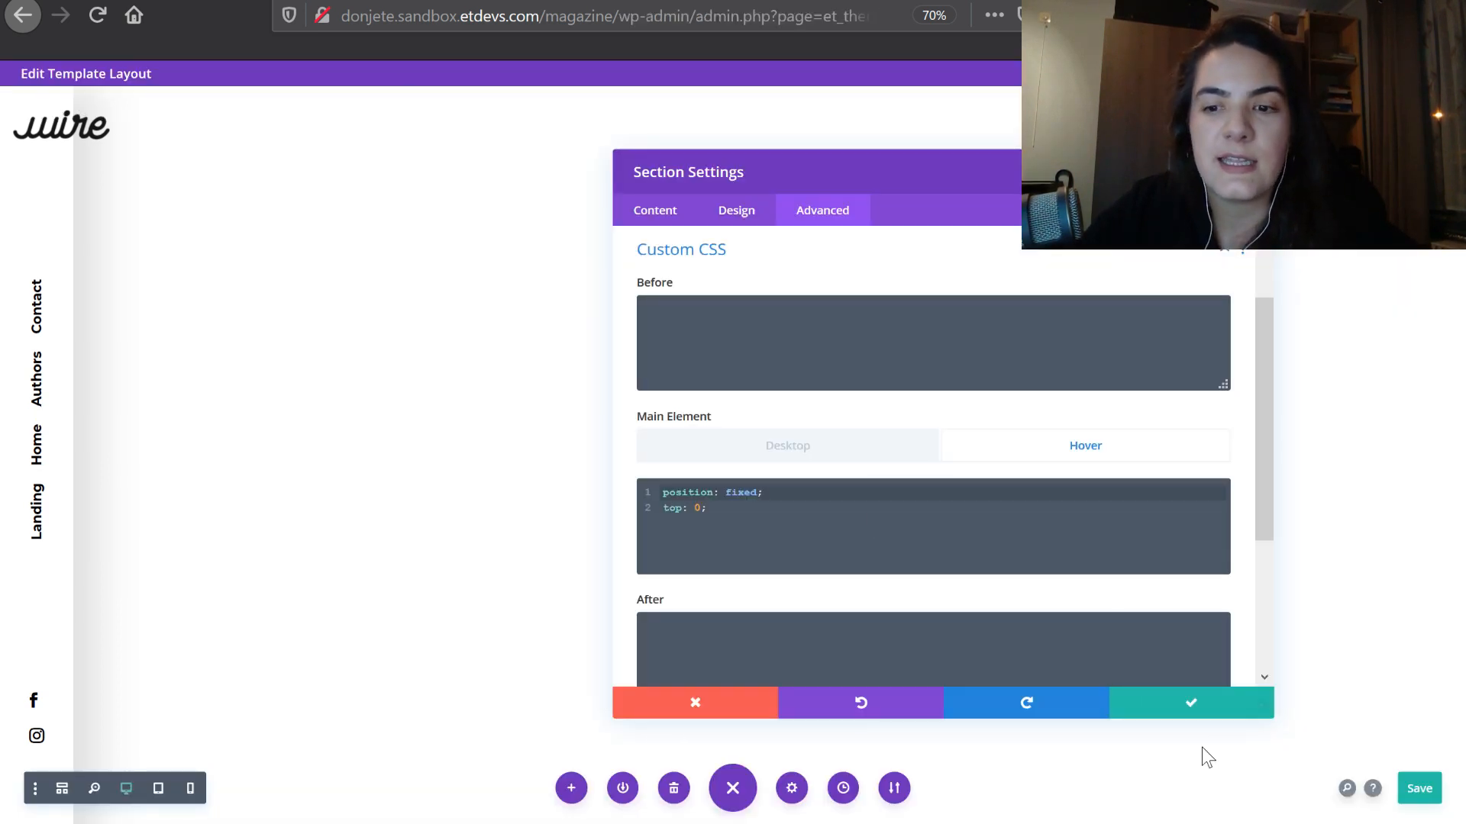
Add align-content: center; to the section's main element hover CSS, and save the header and Theme Builder changes
click(1165, 682)
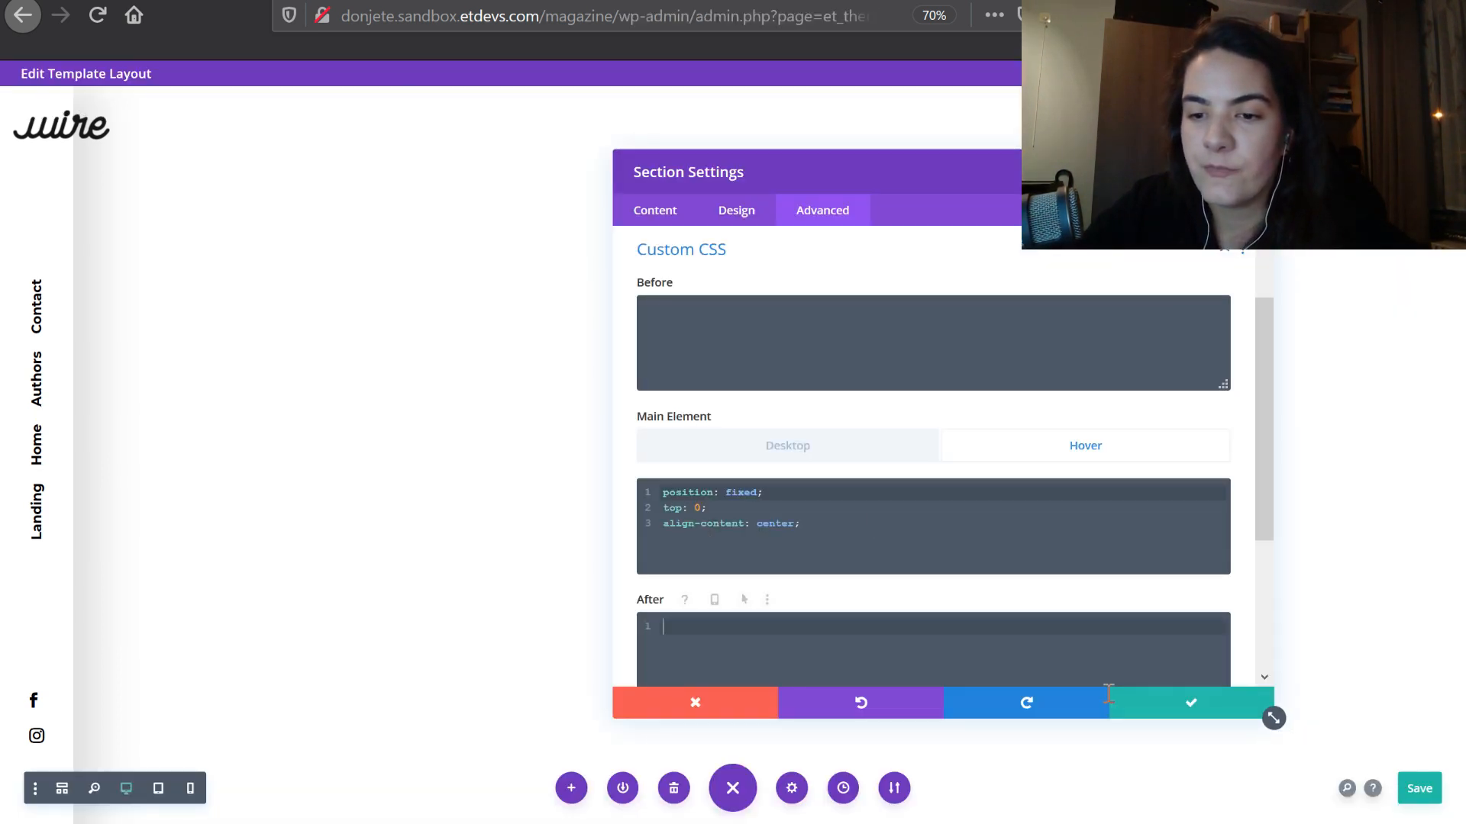
click(1135, 710)
click(1418, 788)
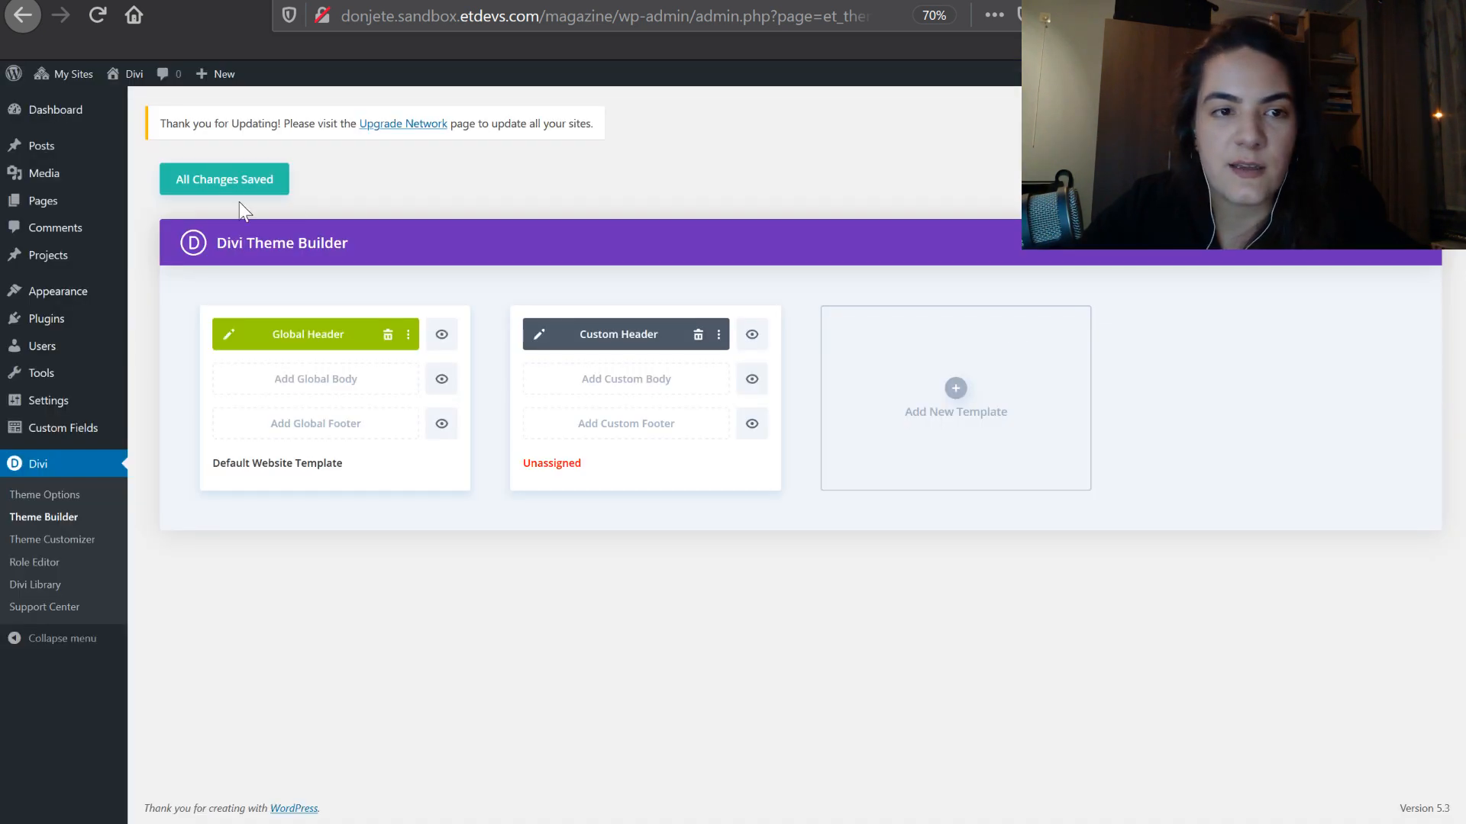
click(251, 187)
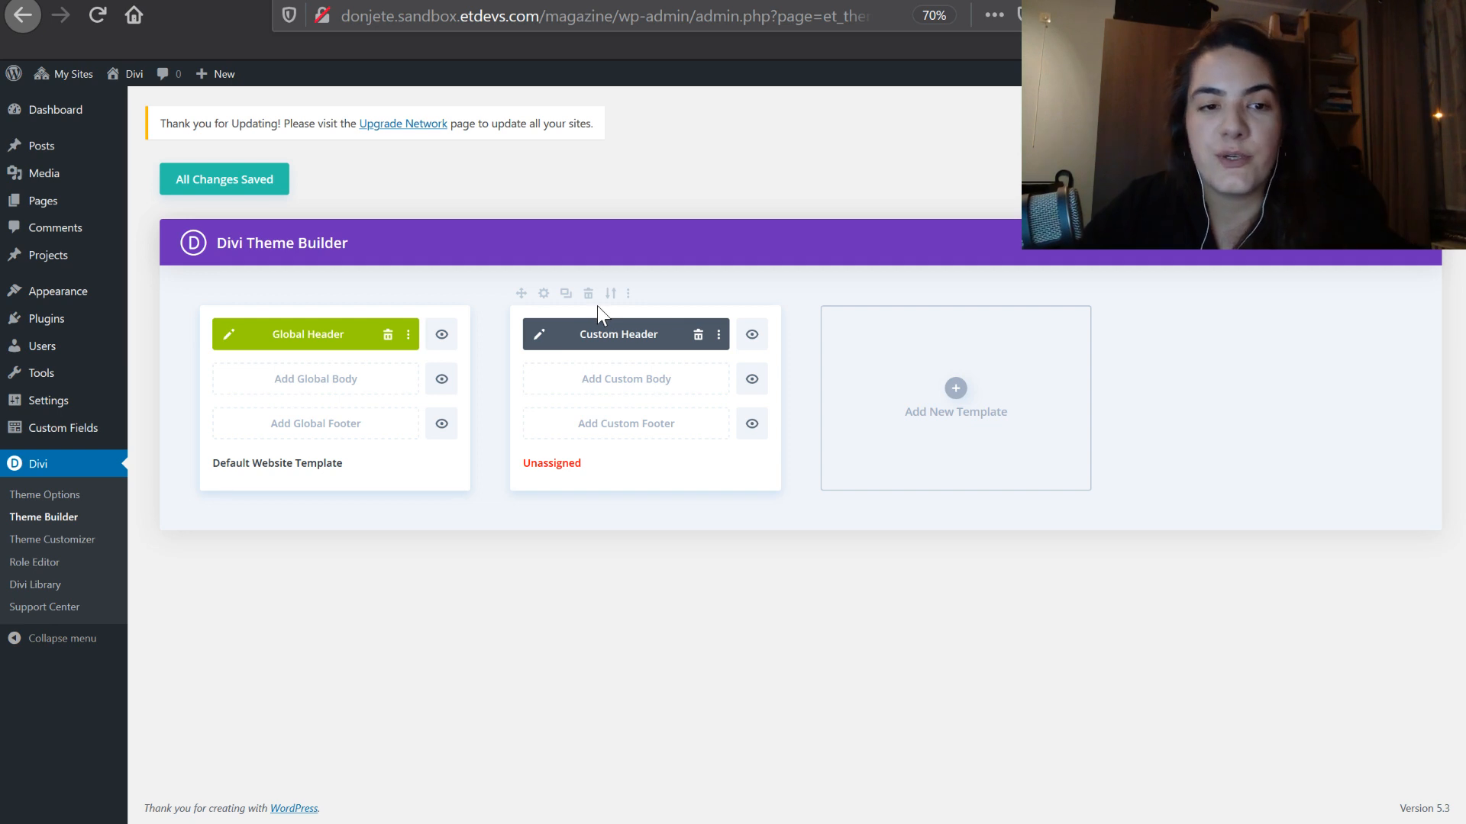
click(335, 1)
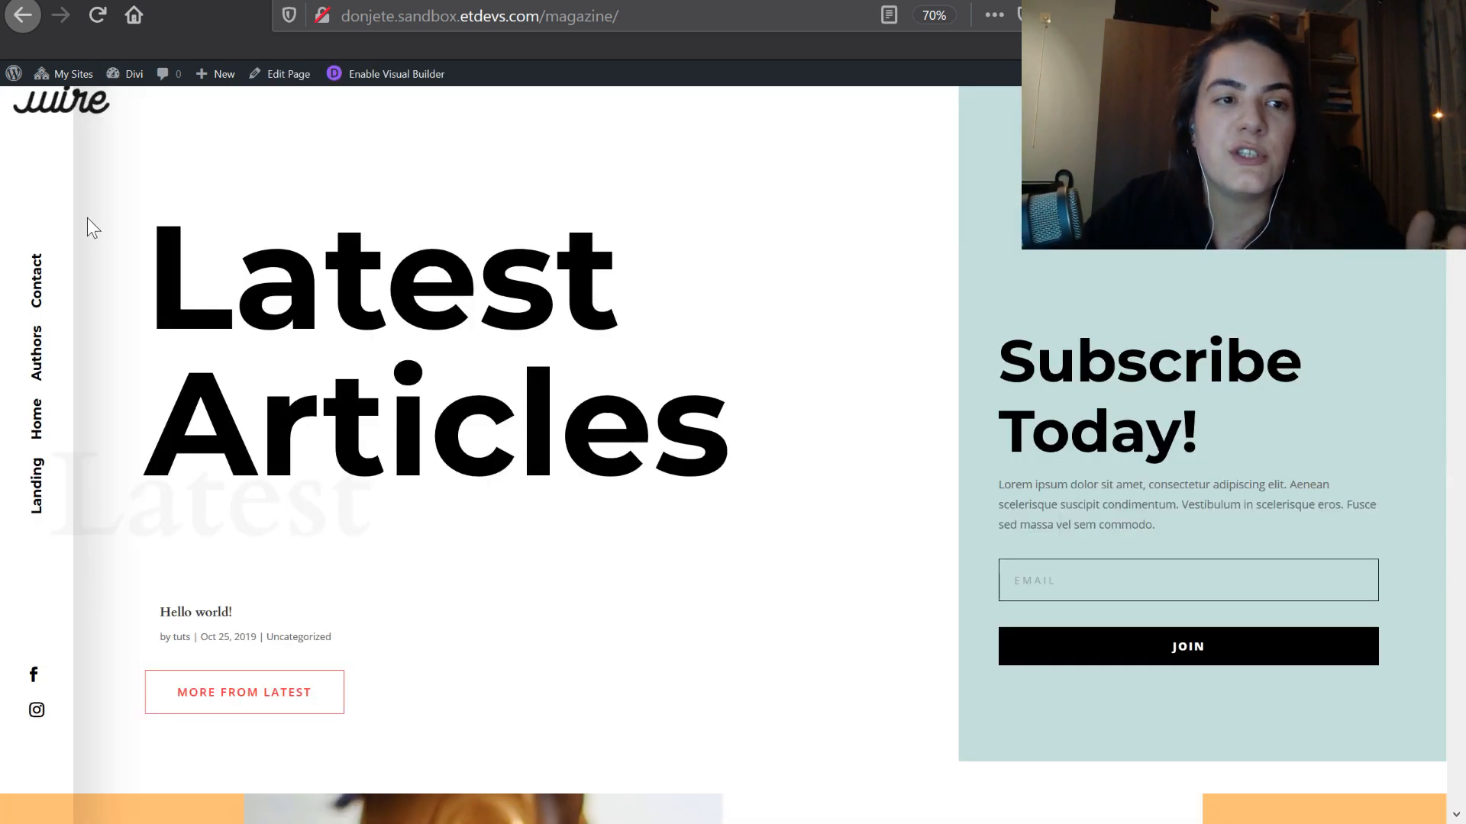